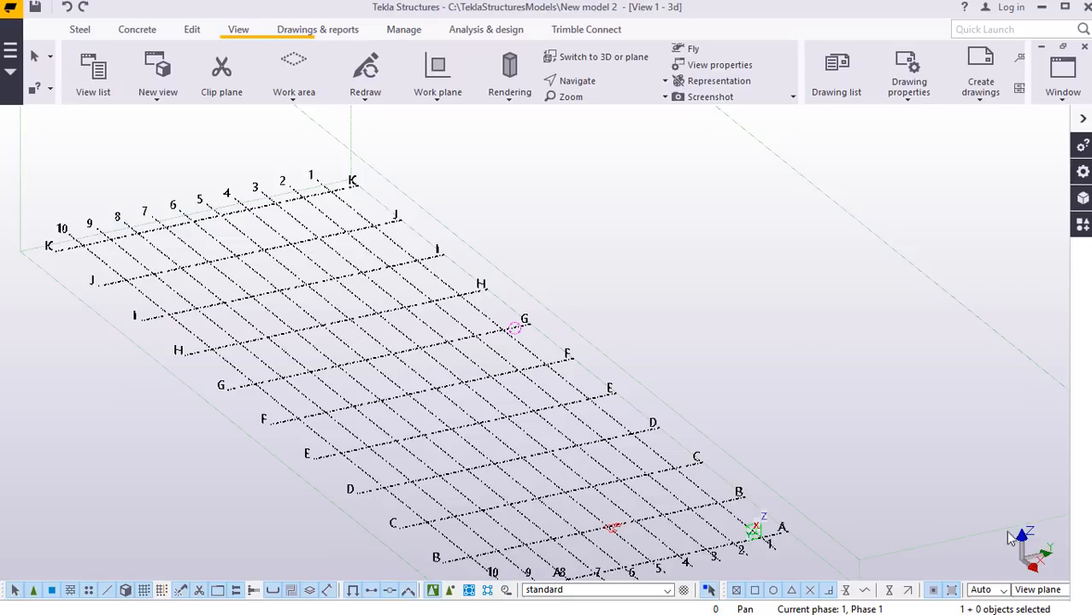
Open the grid's properties and examine the X, Y and Z coordinate definitions.
double_click(530, 414)
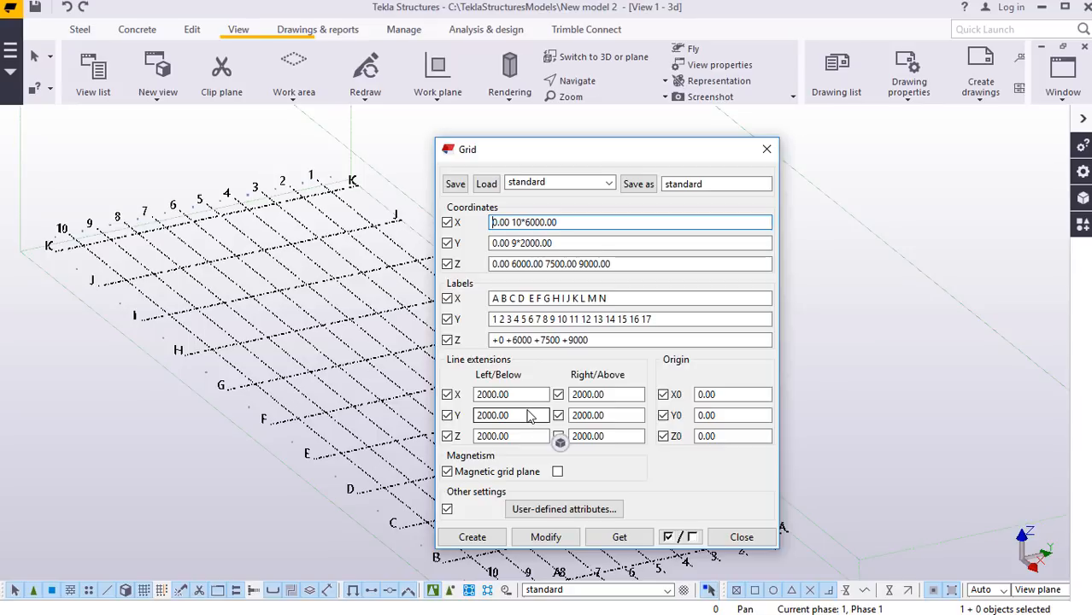
left_click_drag(607, 152, 585, 129)
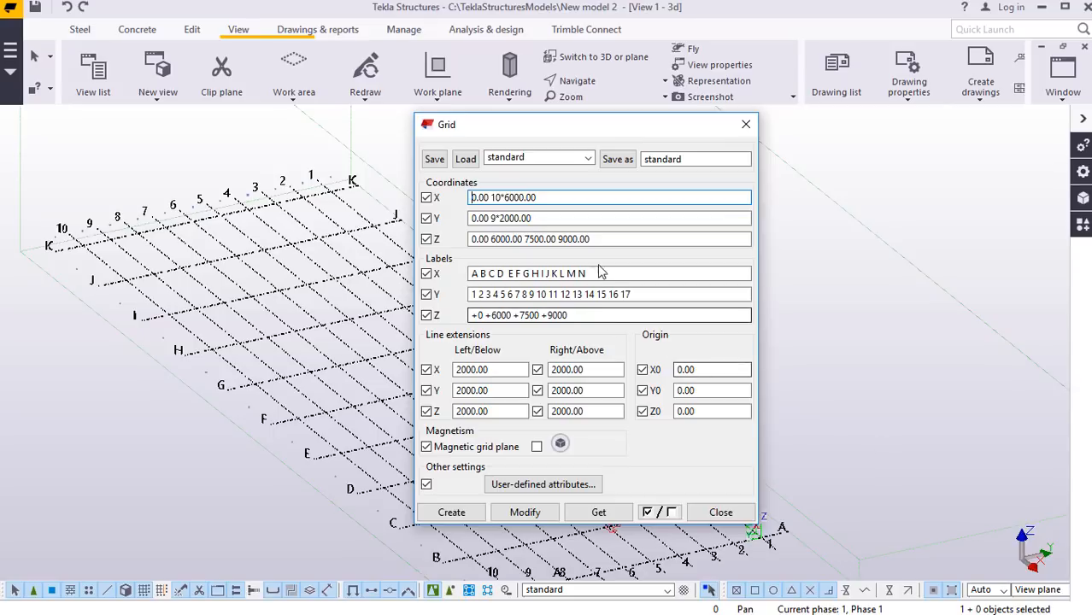
left_click_drag(607, 239, 466, 240)
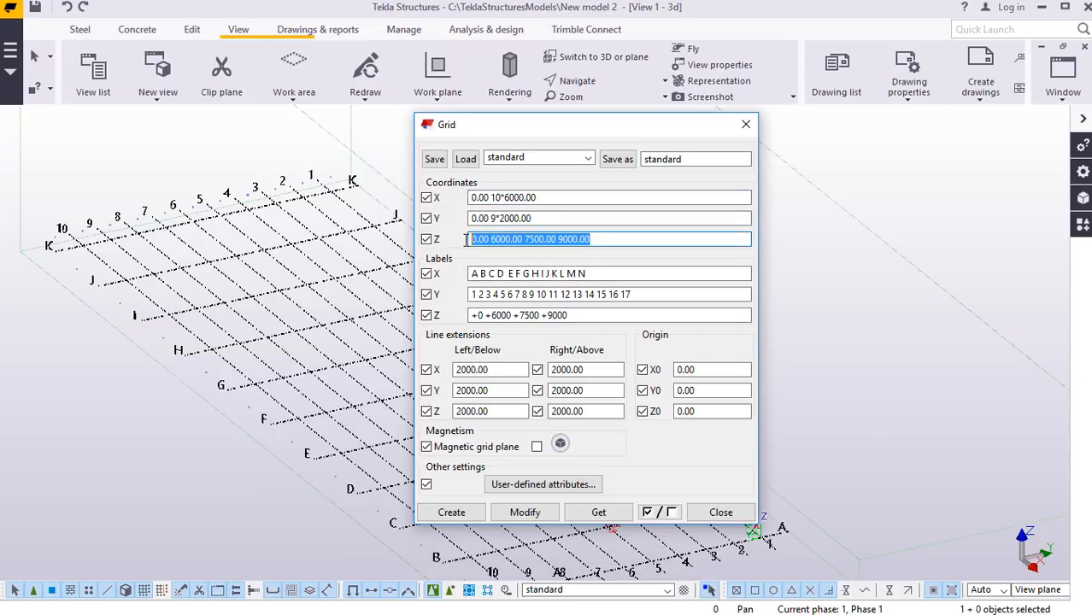
left_click(489, 239)
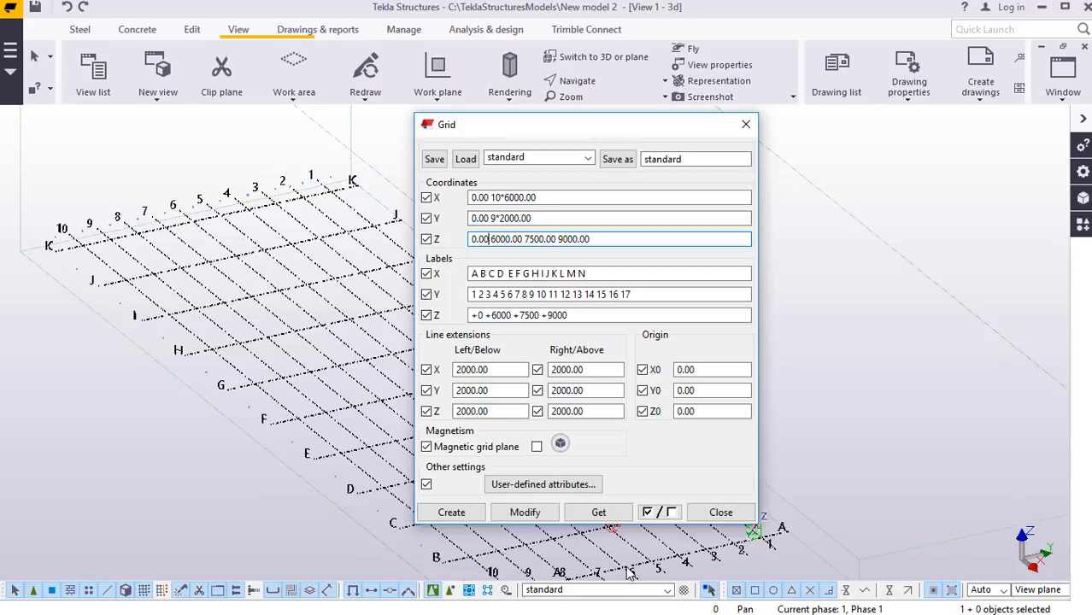
left_click(502, 218)
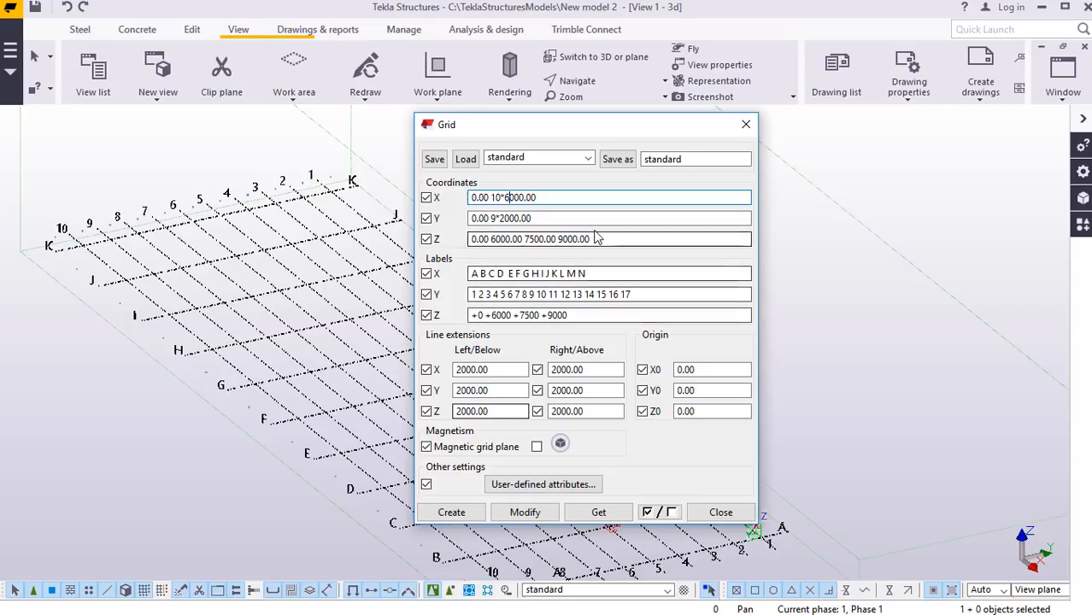
left_click_drag(600, 238, 464, 246)
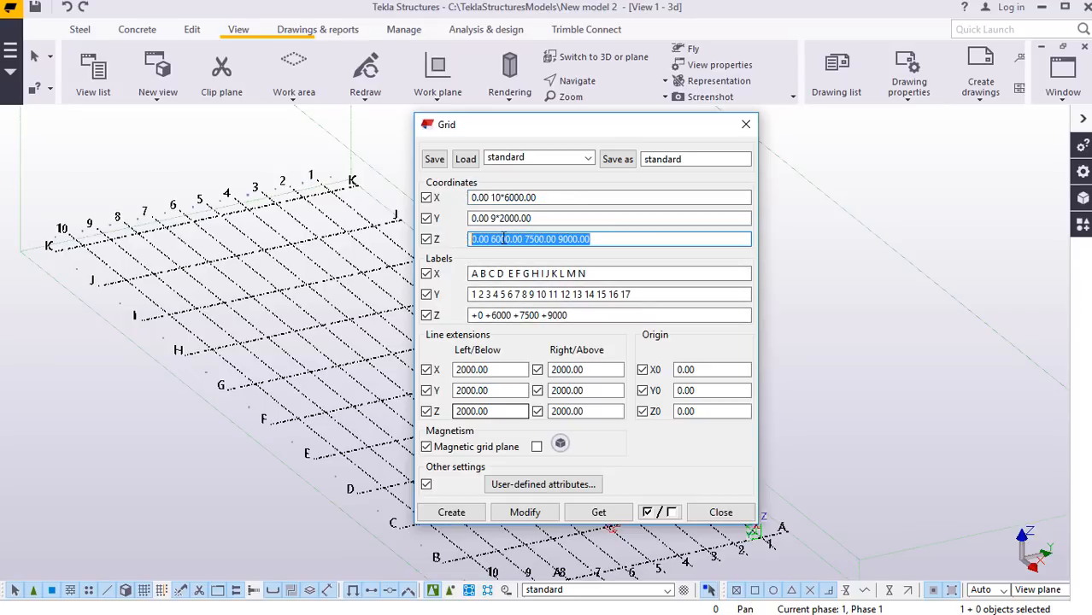
right_click(504, 238)
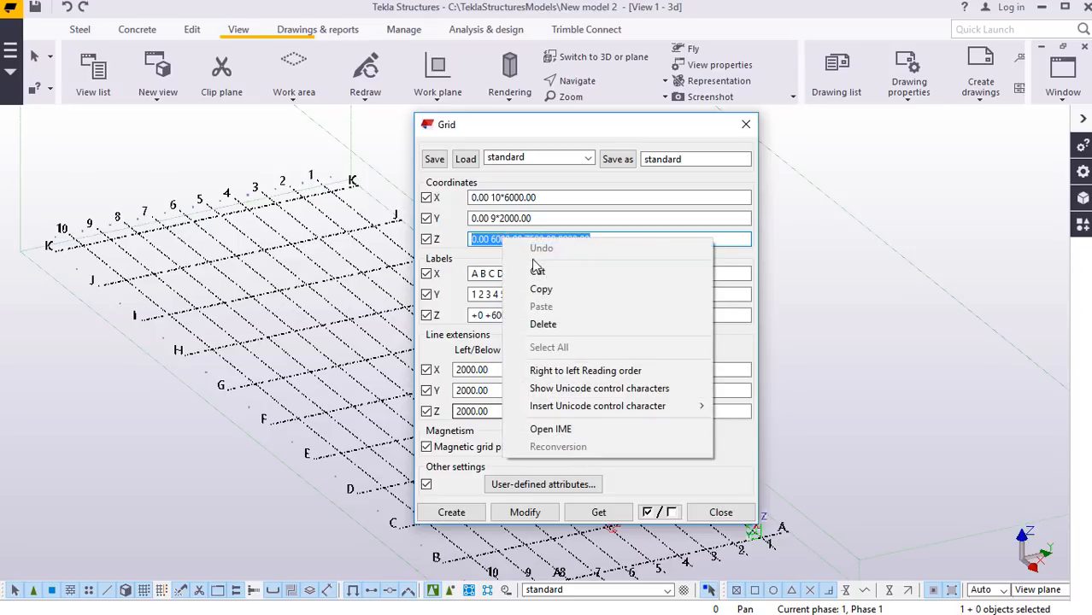
Review the grid's X, Y and Z labels and its X line extensions, then close the grid properties without modifying them.
left_click(481, 315)
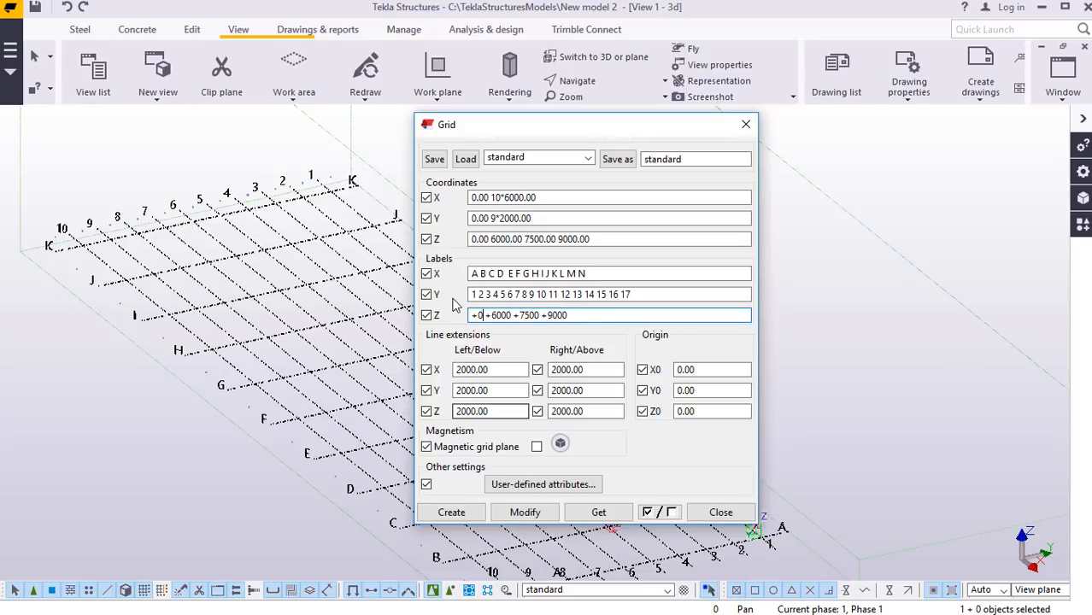
left_click_drag(645, 294, 472, 295)
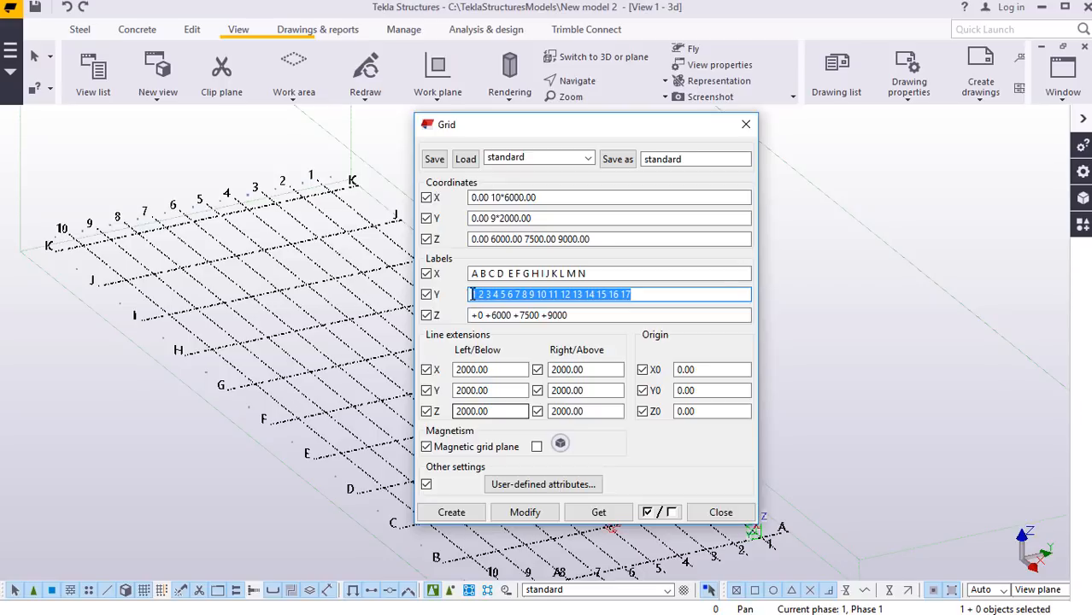
left_click(604, 273)
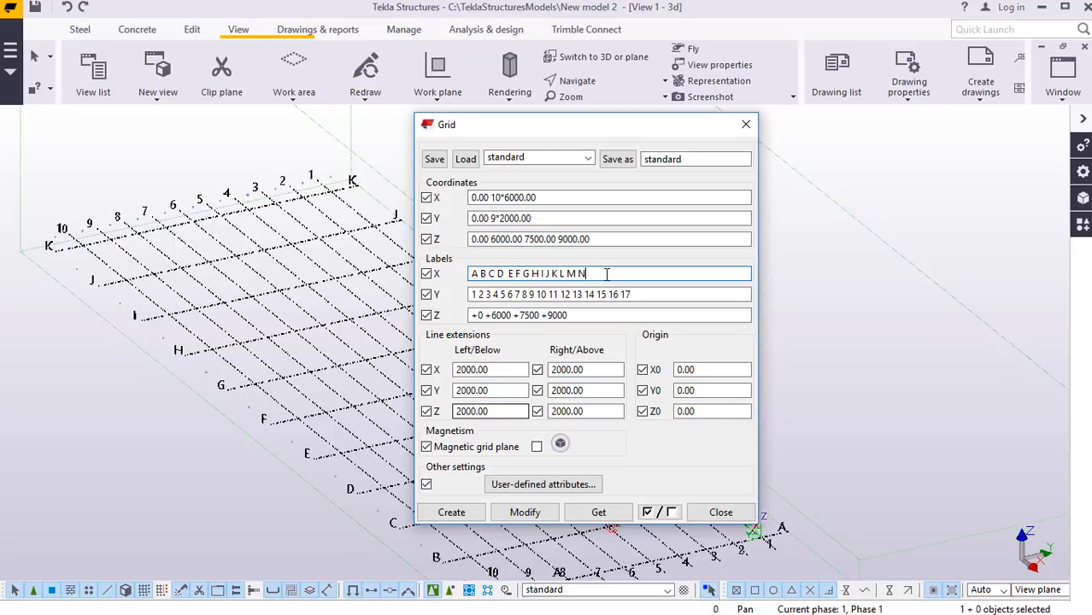
left_click(638, 294)
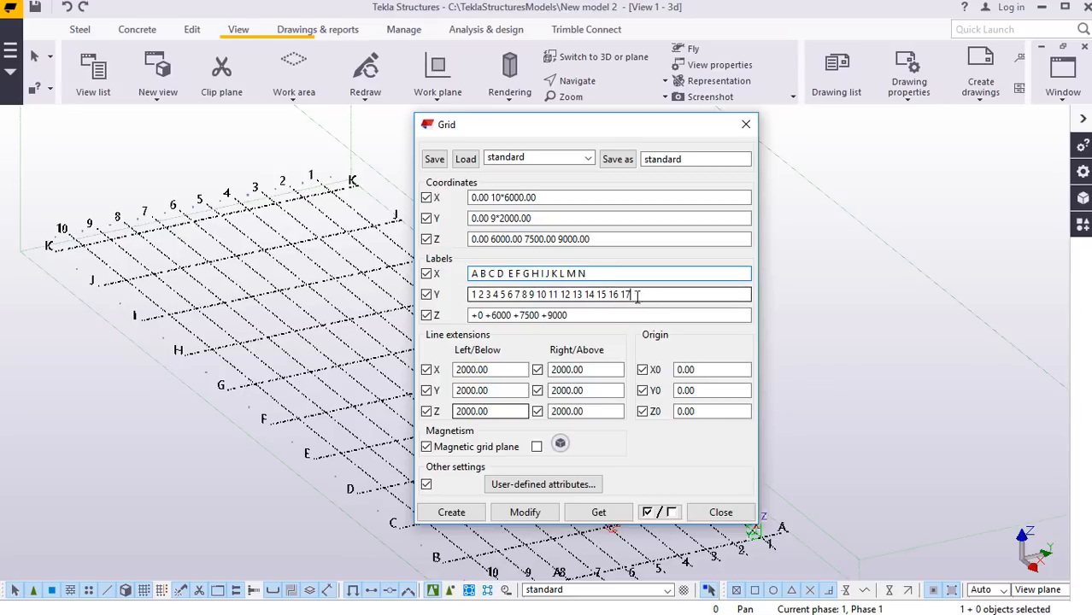
left_click_drag(638, 294, 465, 307)
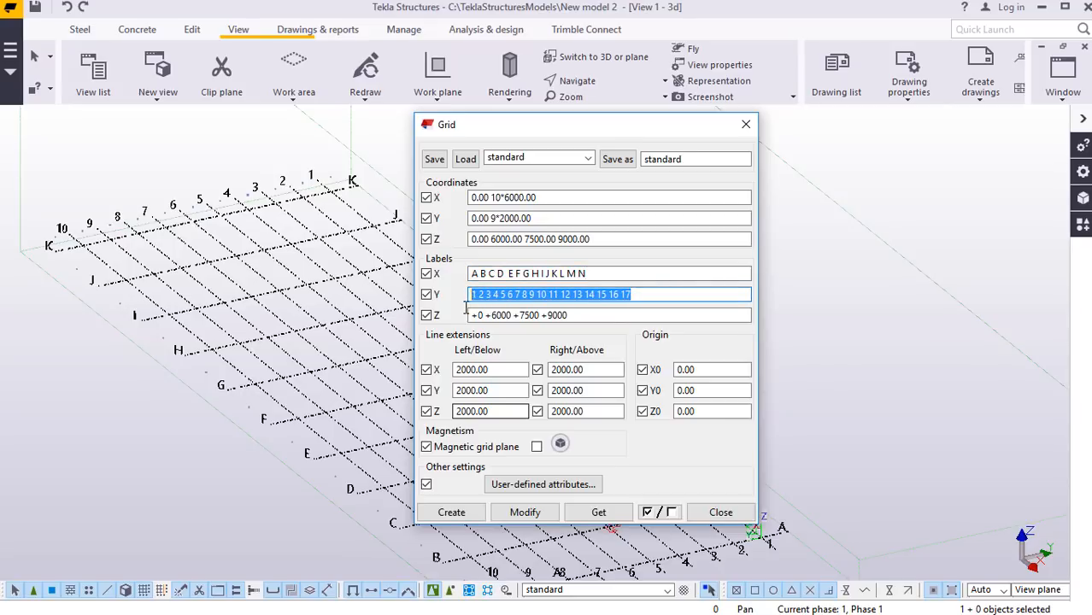
left_click_drag(606, 273, 461, 275)
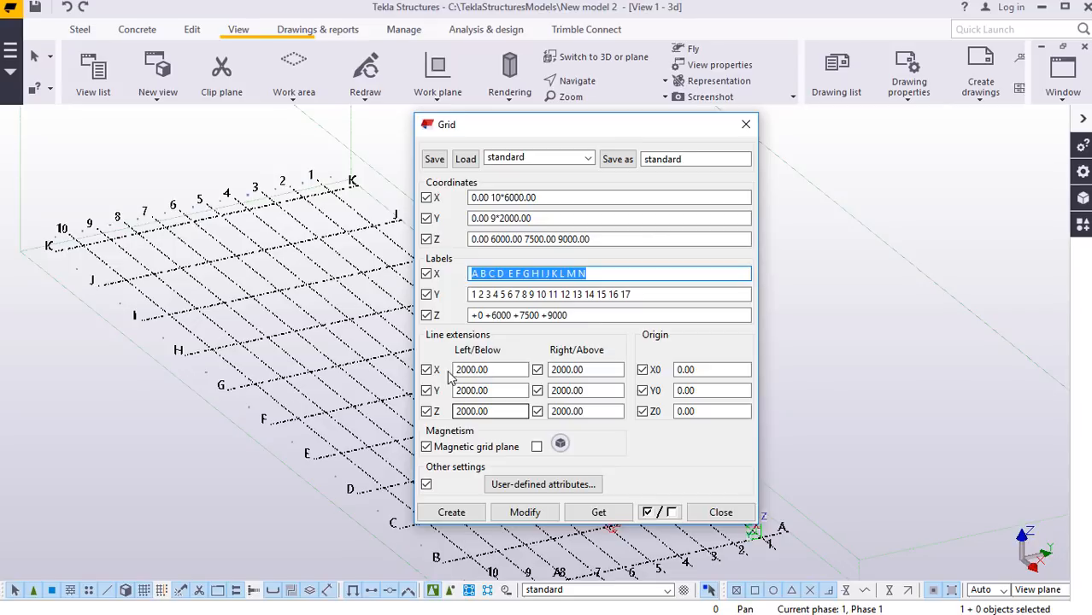
left_click(497, 369)
left_click_drag(497, 370, 453, 370)
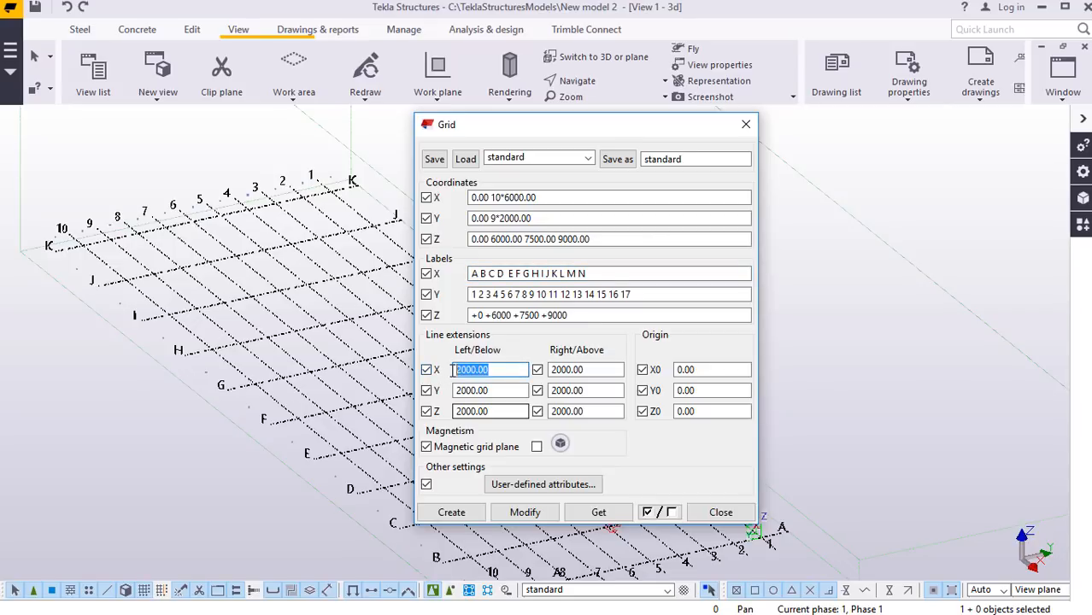
left_click_drag(585, 369, 548, 368)
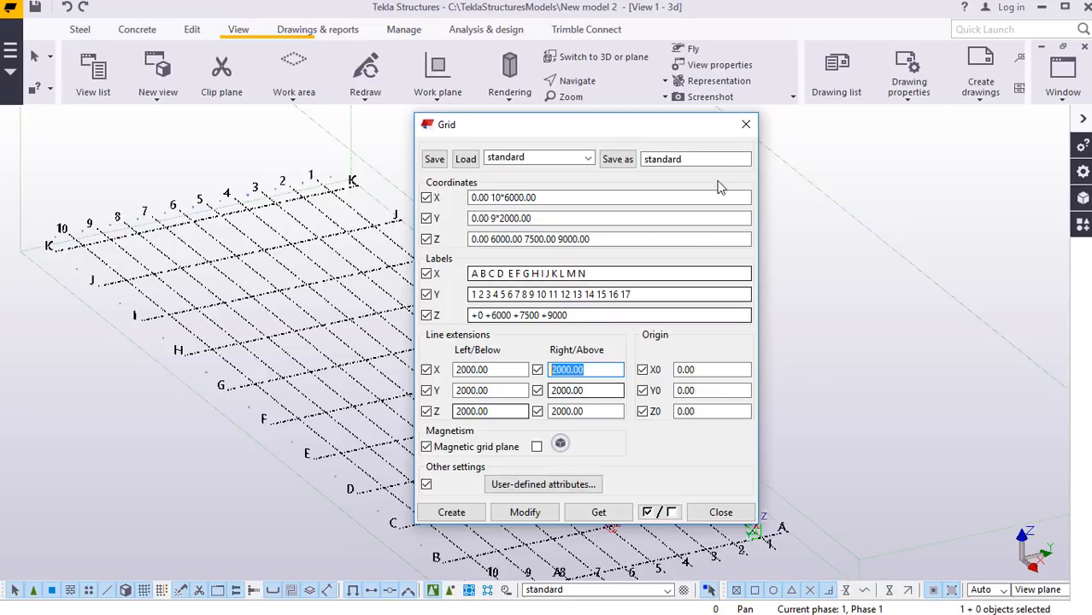
left_click(747, 128)
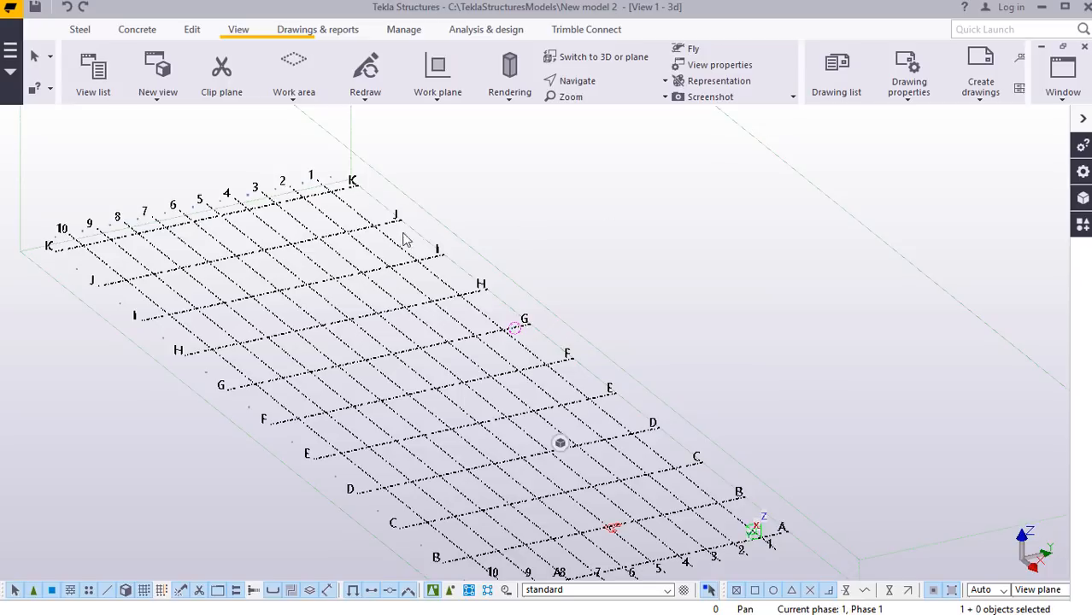
scroll(400, 235, "down", 5)
scroll(519, 395, "up", 2)
scroll(519, 395, "up", 2)
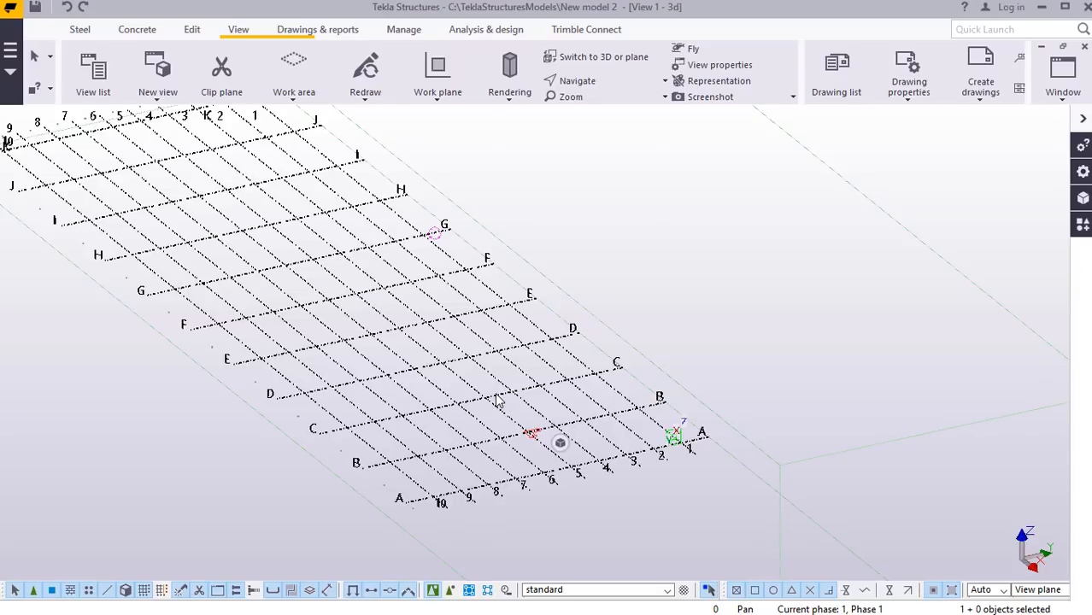
right_click(498, 400)
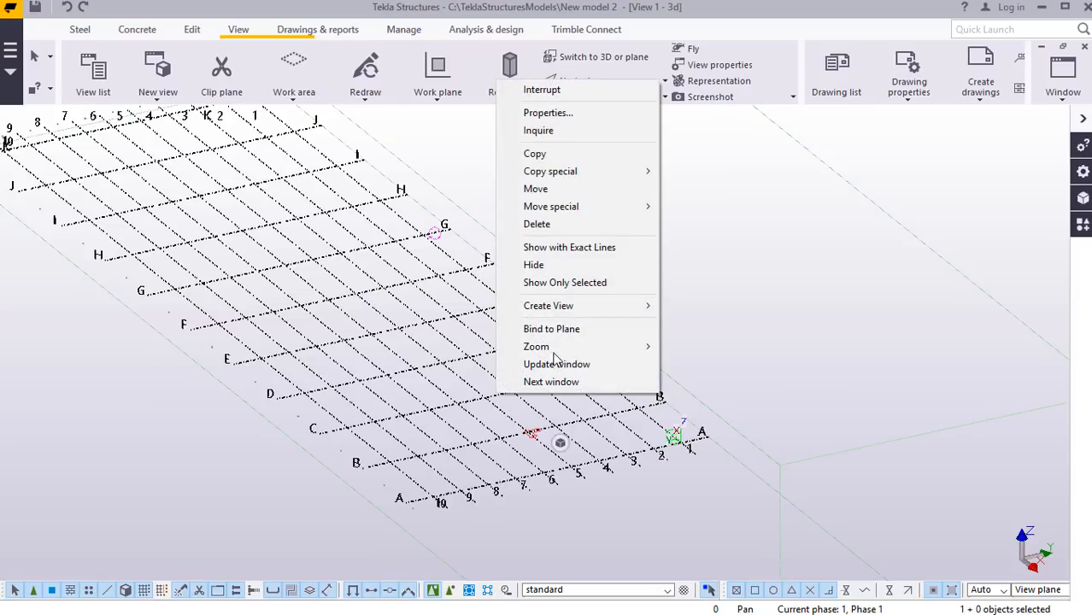
mouse_move(567, 310)
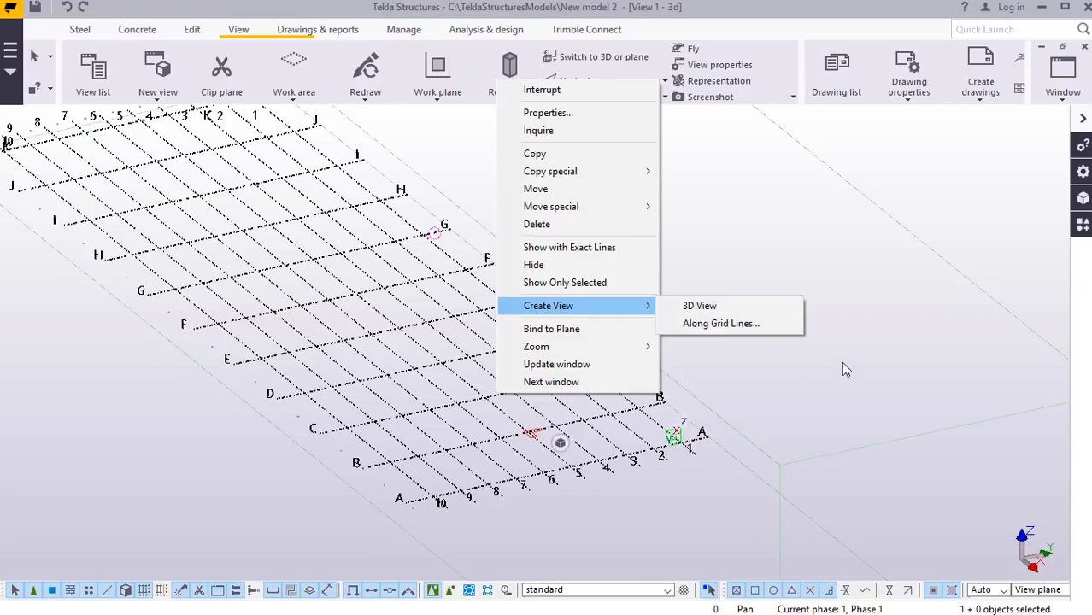
left_click(883, 382)
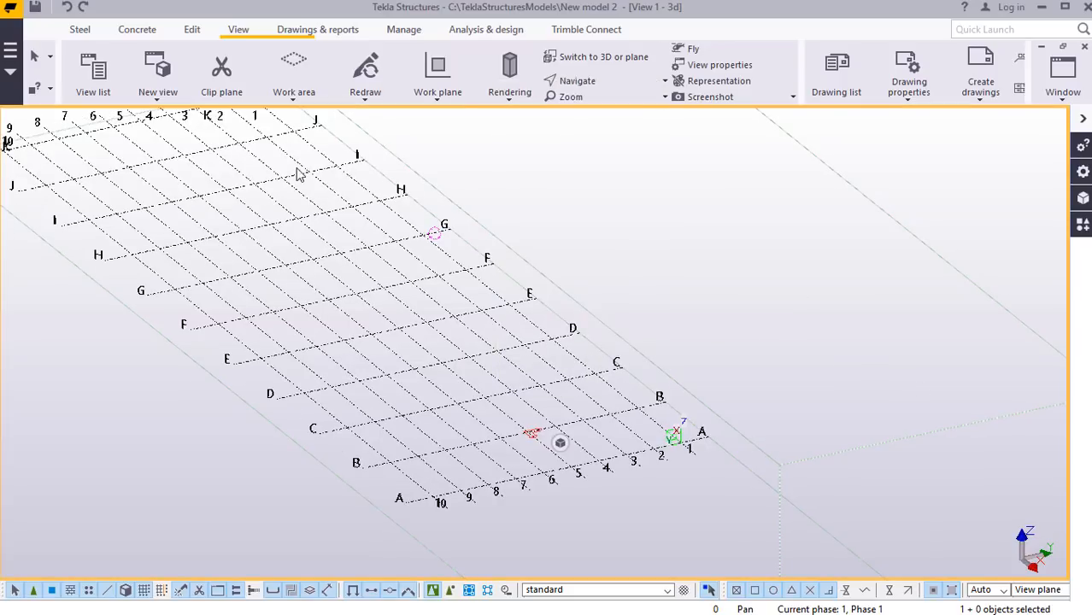
Make the named view Grid C visible through the view list and examine its grid lines and levels.
left_click(96, 85)
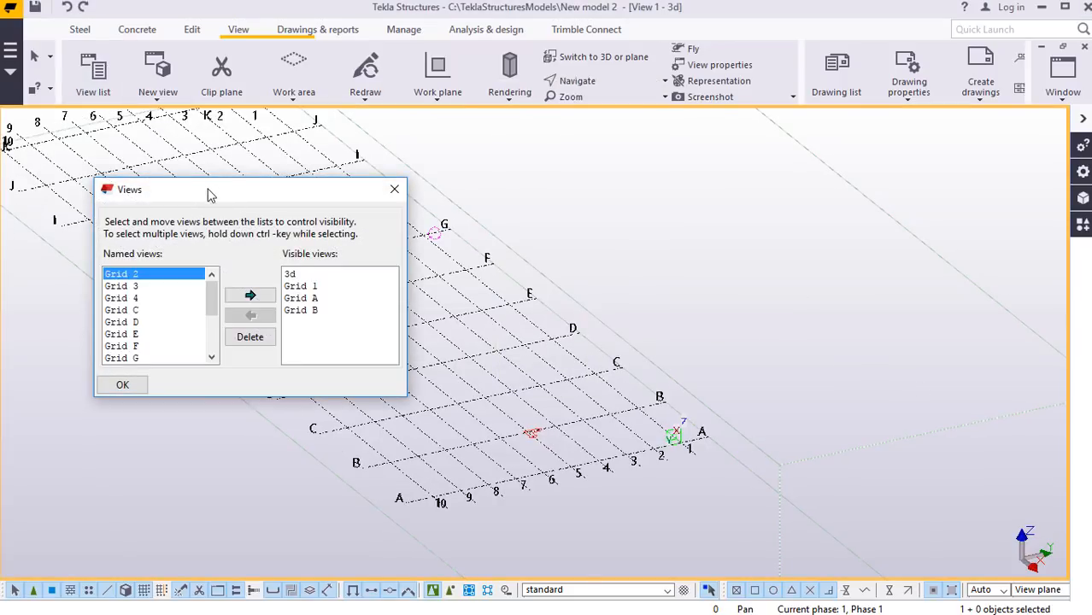
left_click_drag(210, 195, 530, 173)
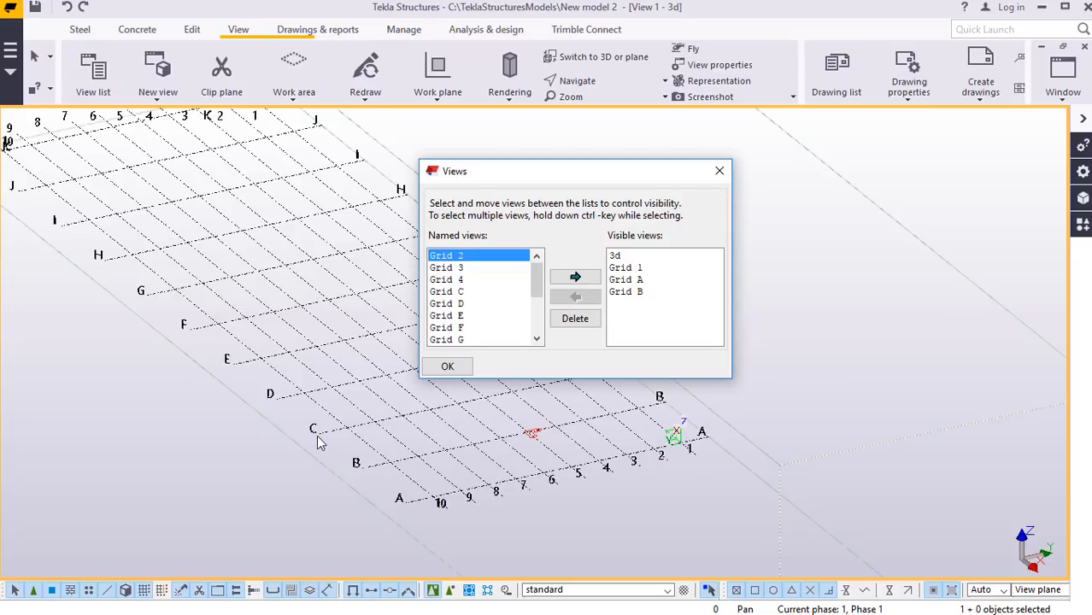
left_click(452, 293)
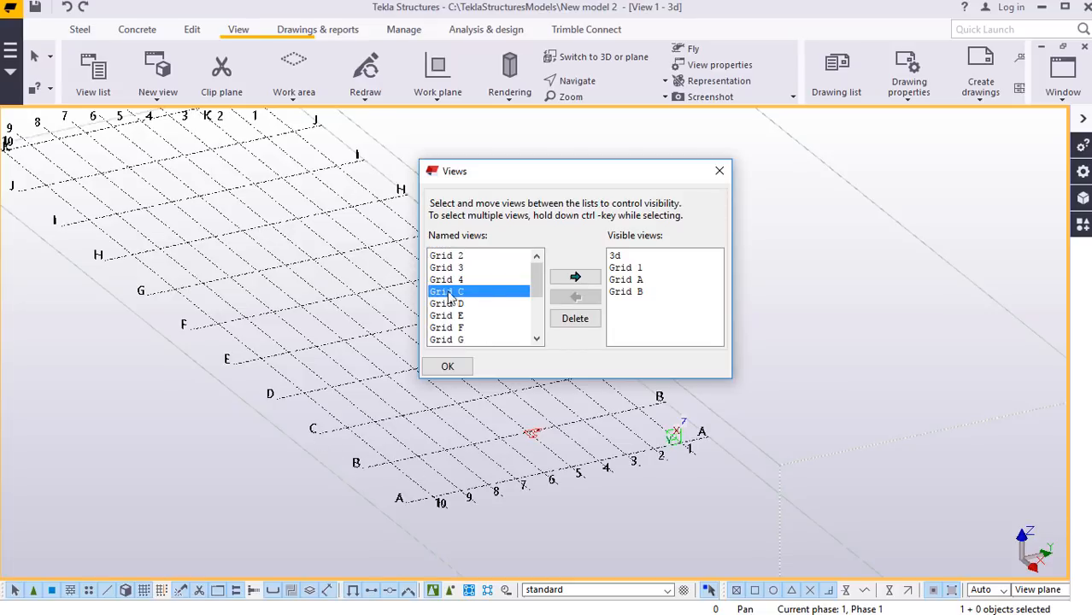
left_click(575, 278)
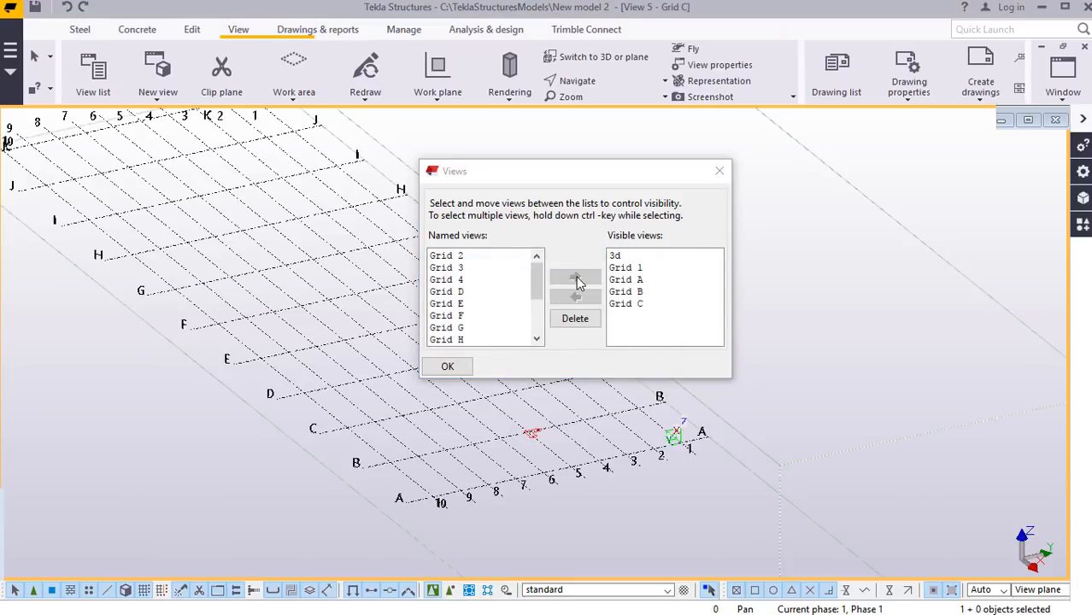
scroll(394, 470, "down", 3)
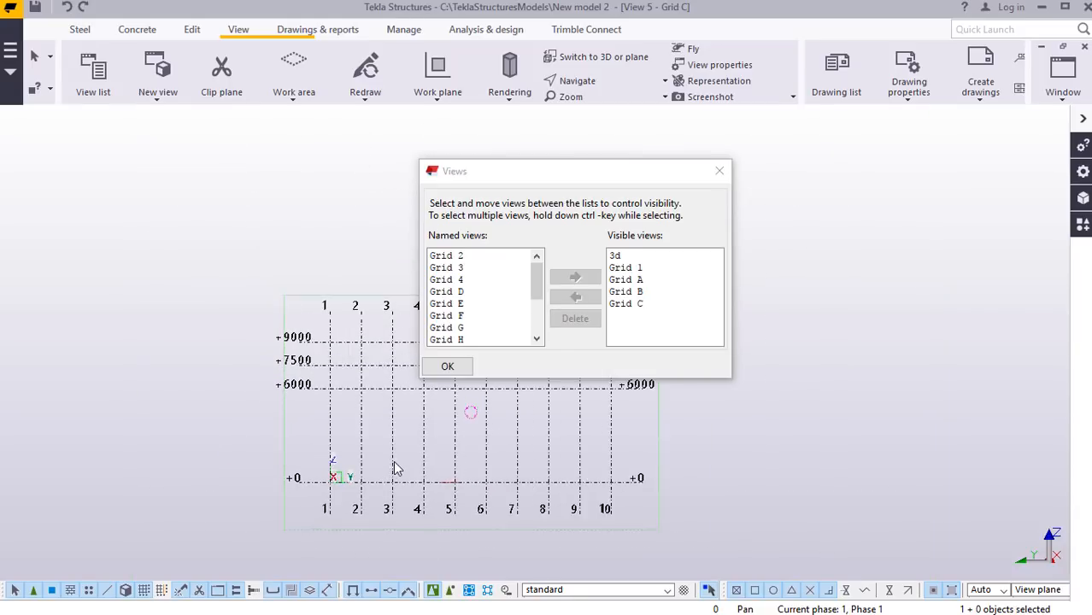
left_click_drag(558, 168, 844, 124)
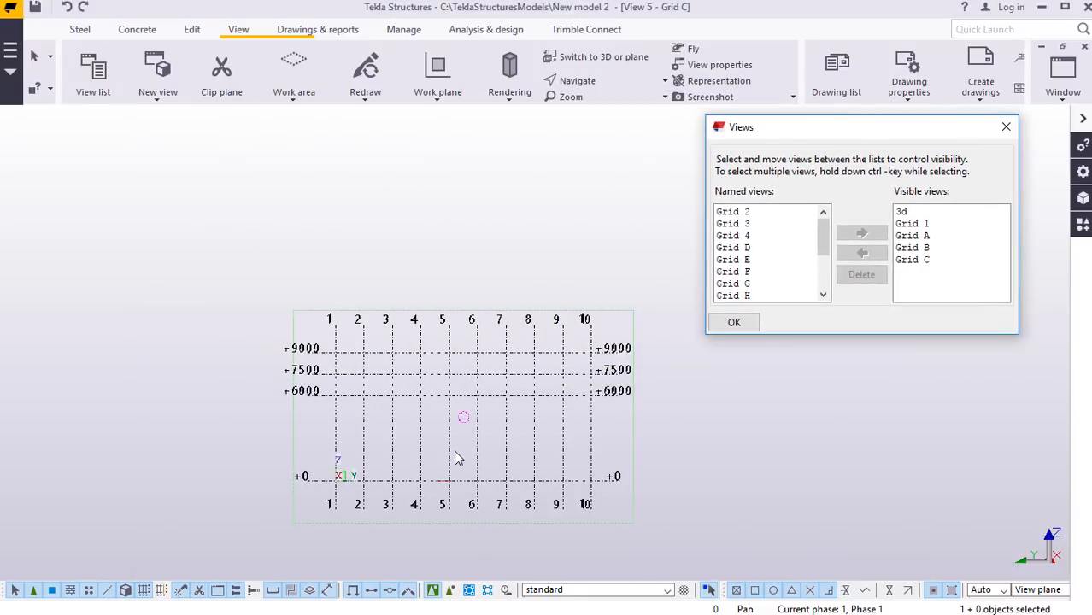
scroll(456, 460, "up", 2)
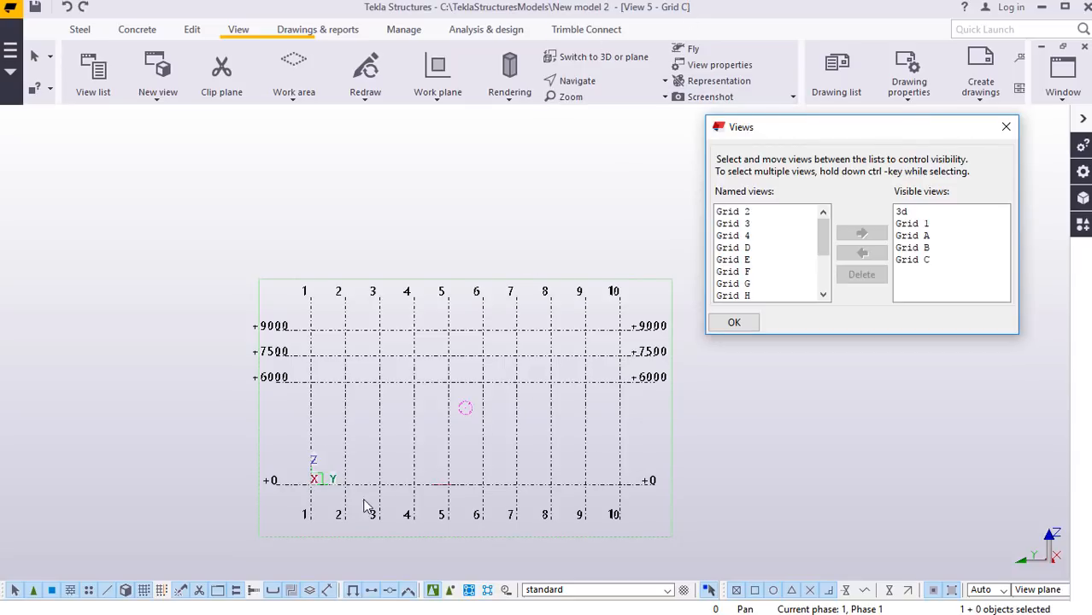
scroll(407, 513, "up", 2)
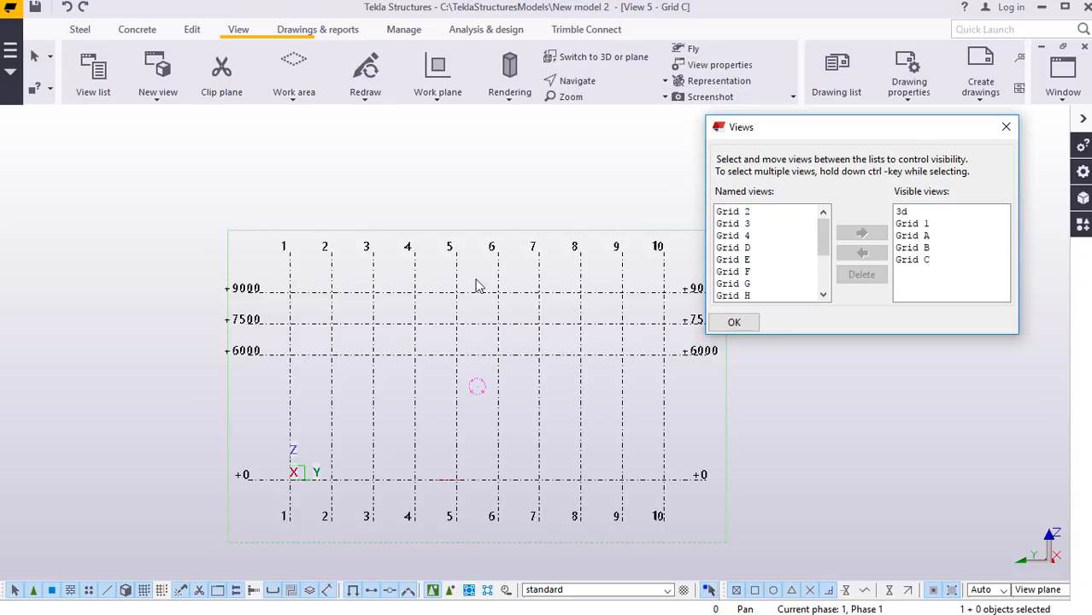
scroll(551, 446, "up", 3)
scroll(426, 437, "down", 4)
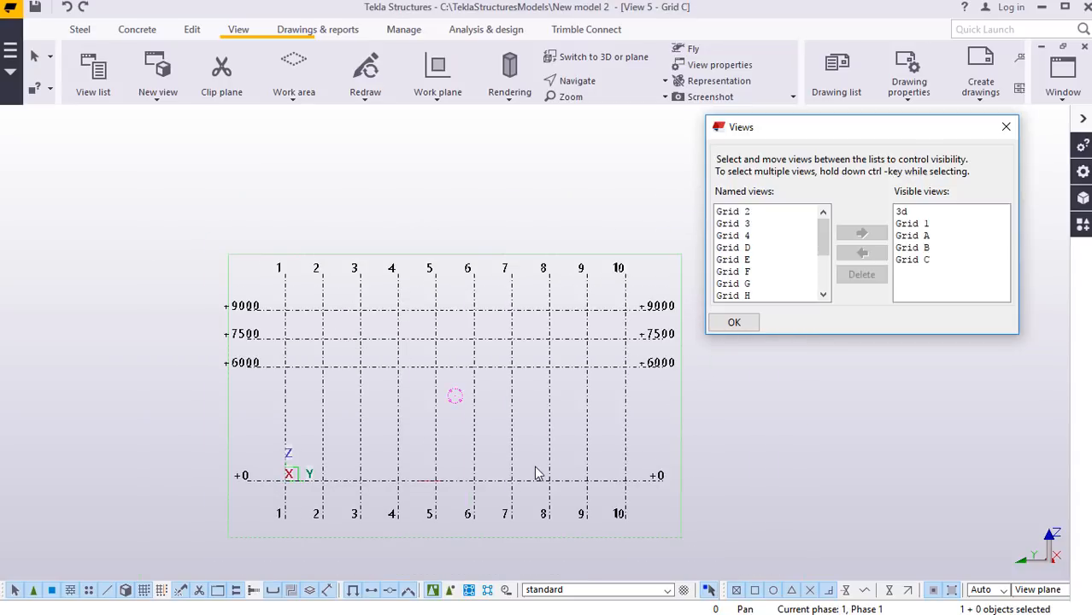
scroll(538, 475, "up", 2)
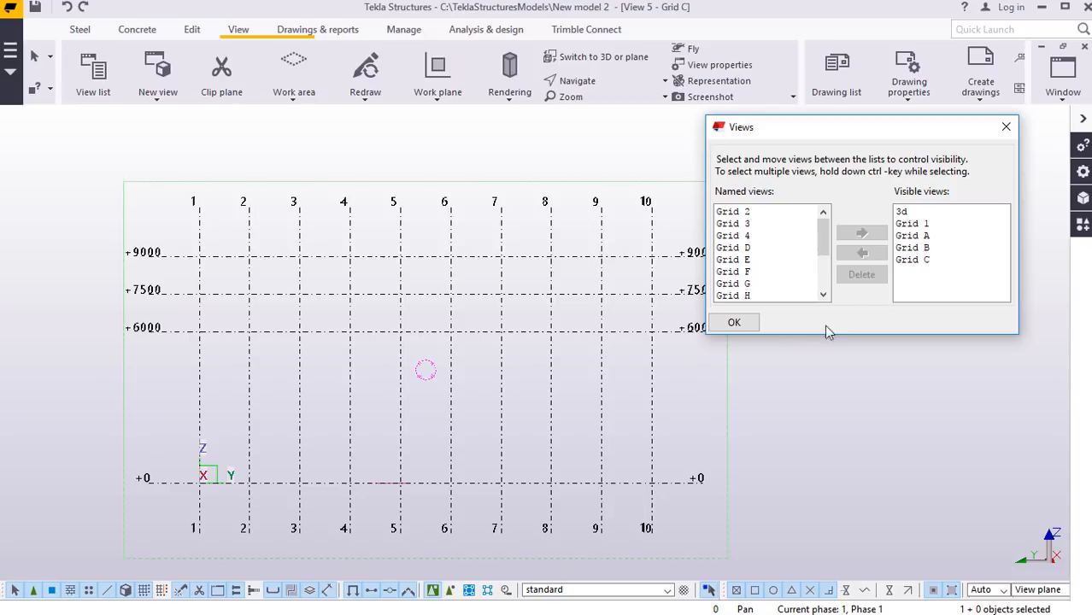
Remove Grid C from the visible views and close the view list.
left_click(933, 260)
left_click(865, 255)
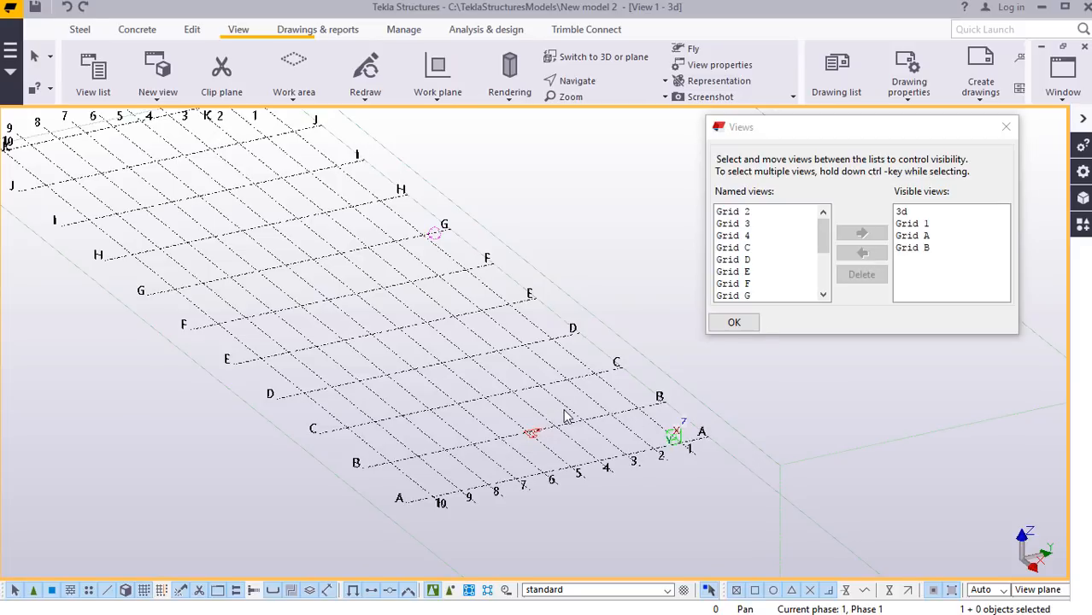
left_click(1006, 127)
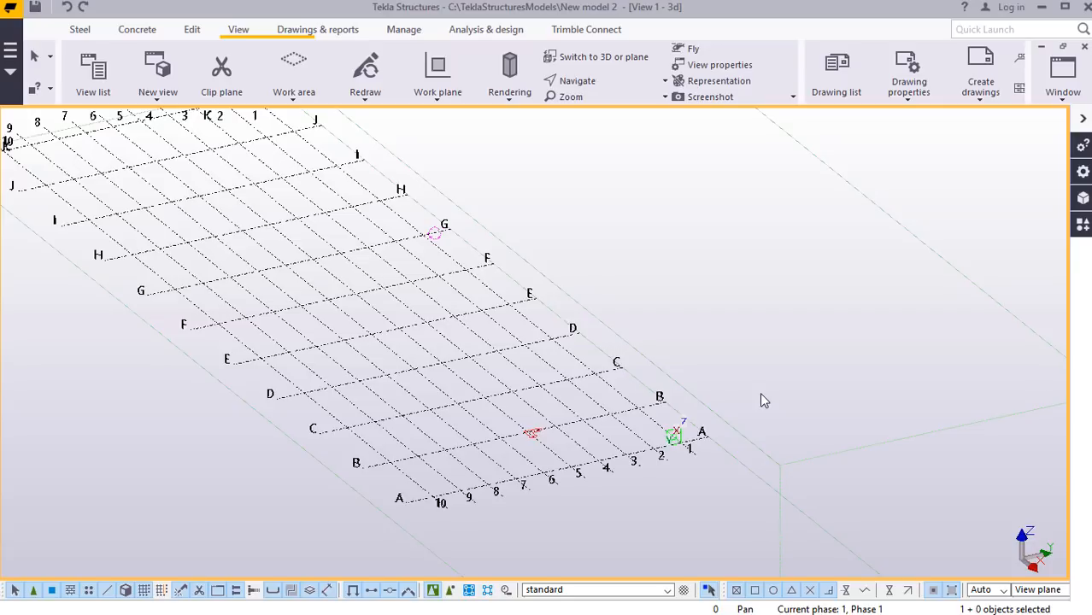
Switch from the 3D view to the open view Grid A and show its whole extent.
left_click(1062, 100)
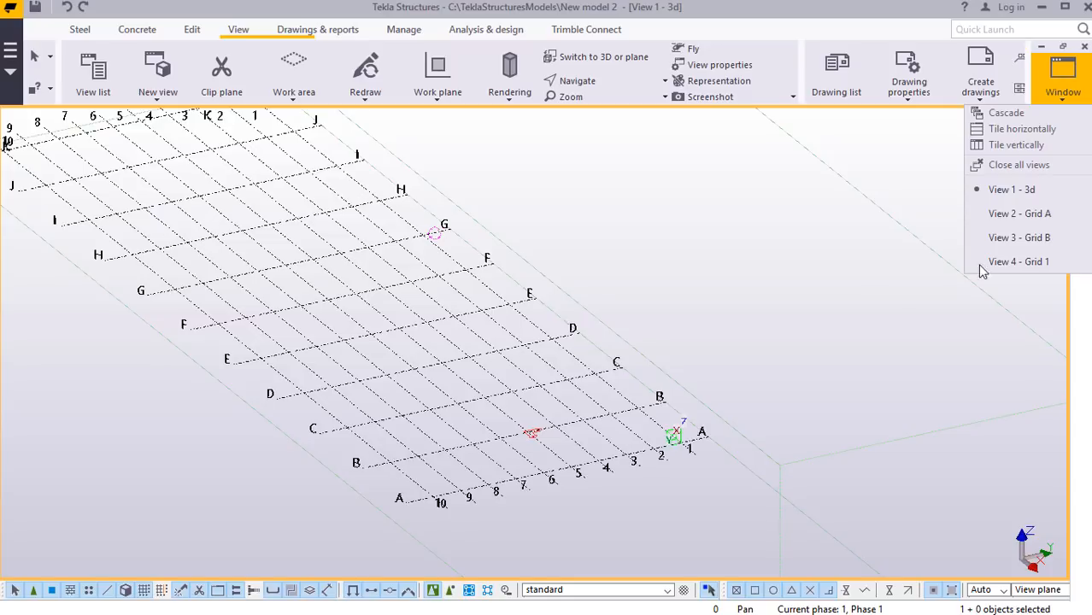
left_click(1041, 215)
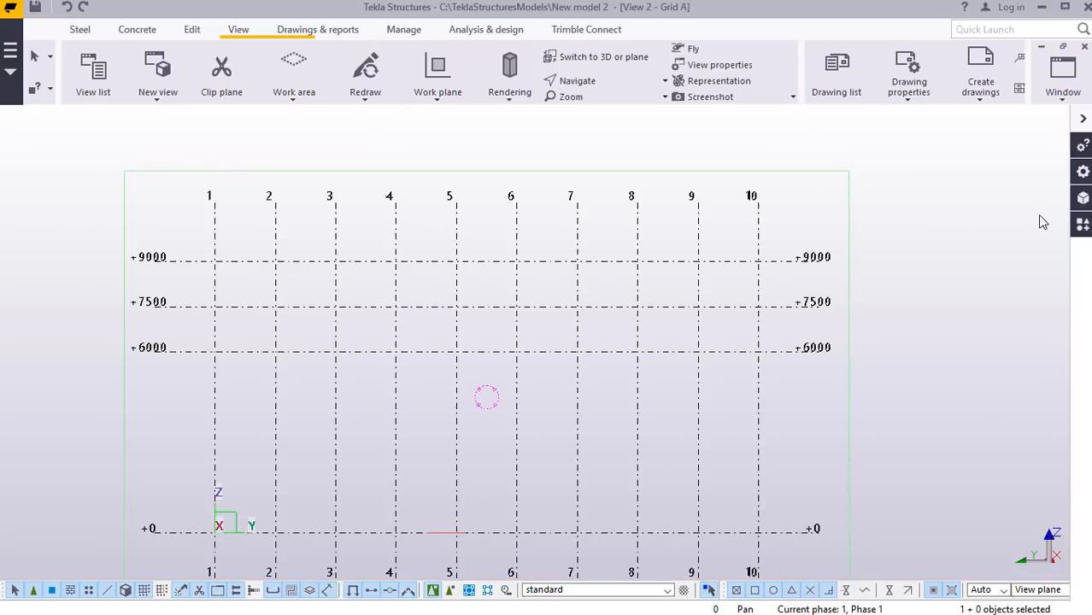
scroll(624, 384, "down", 2)
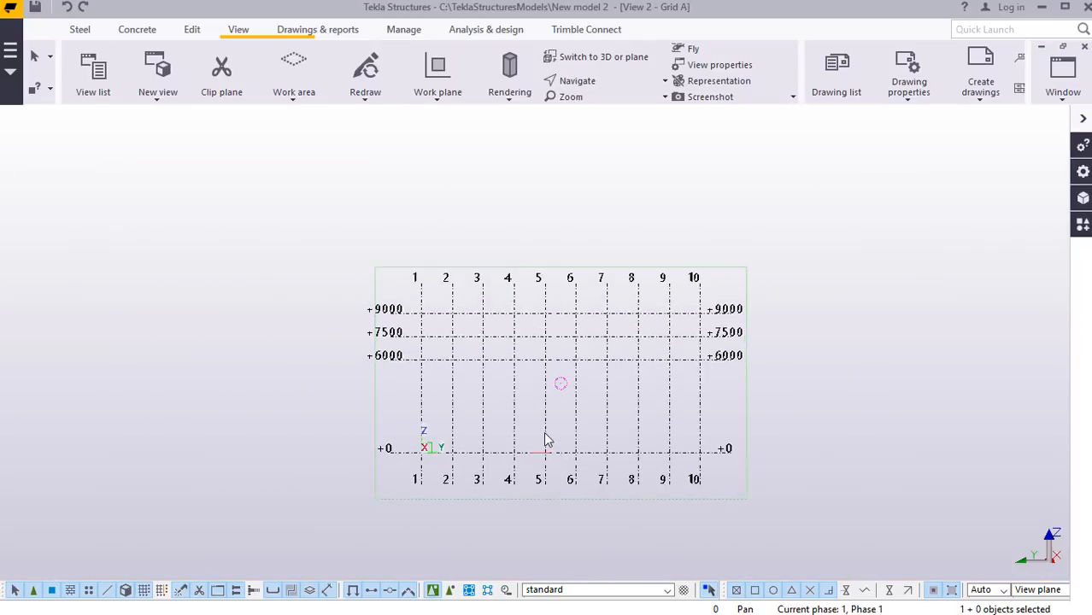
Place a steel column in the Grid A view where grid line 1 meets the +0 level and end the column command.
scroll(571, 434, "up", 2)
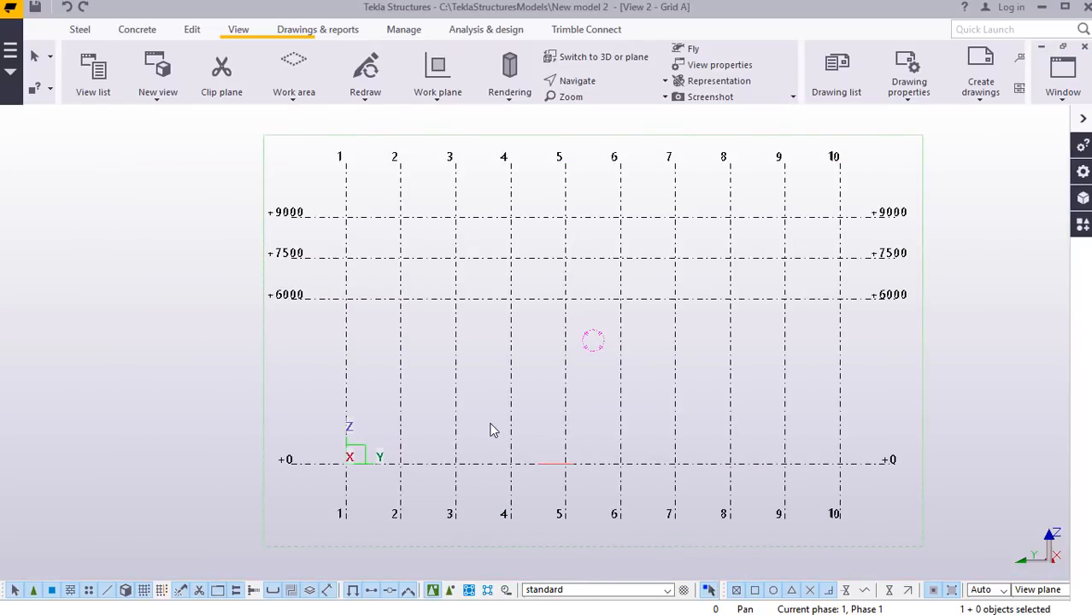
scroll(491, 430, "down", 1)
scroll(722, 434, "up", 1)
scroll(722, 435, "up", 1)
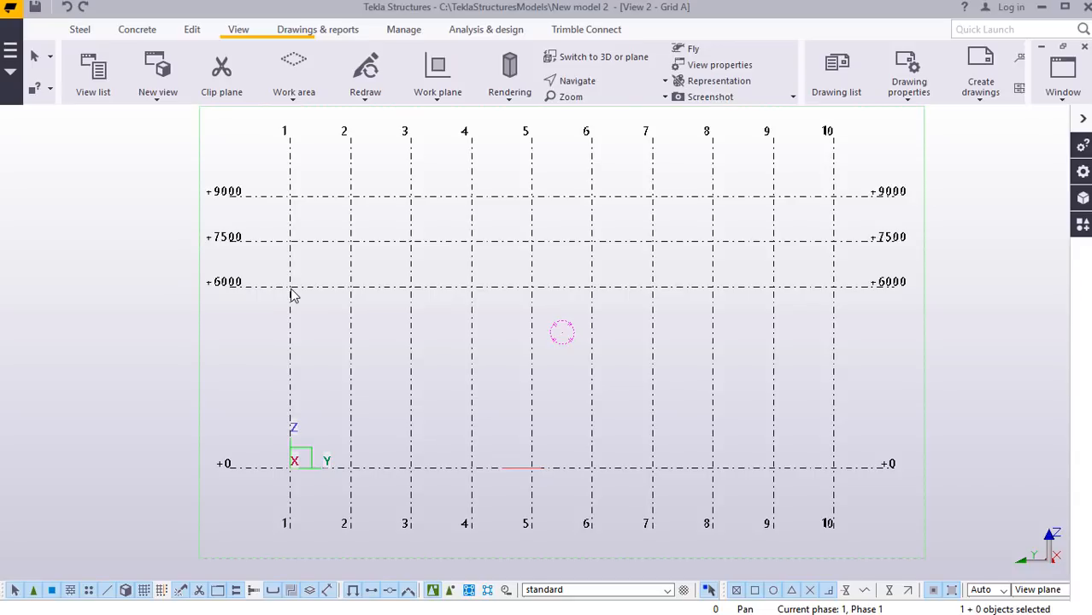
left_click(79, 31)
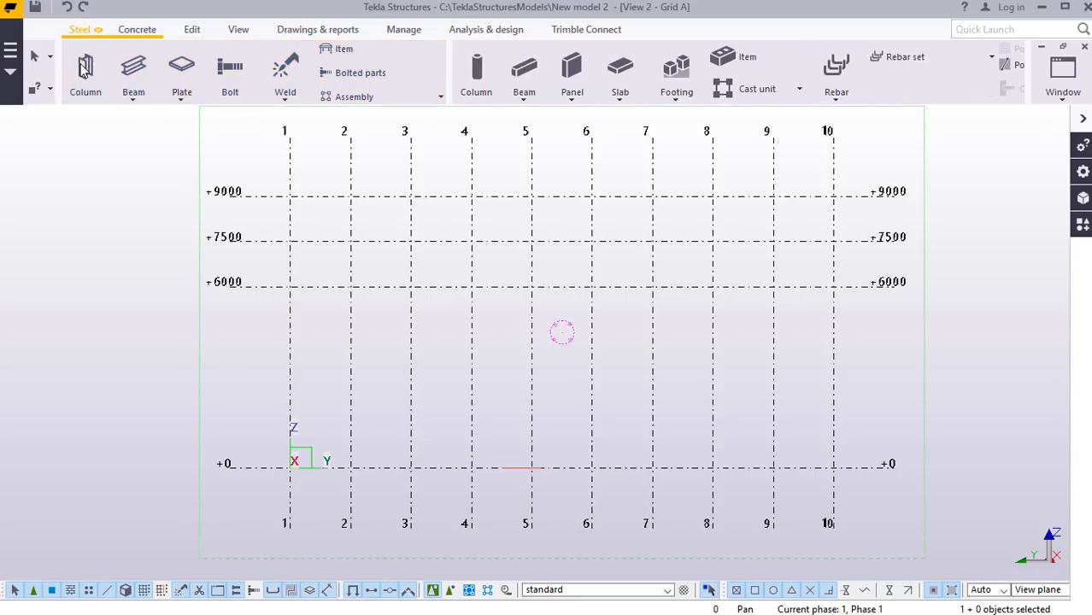
left_click(83, 71)
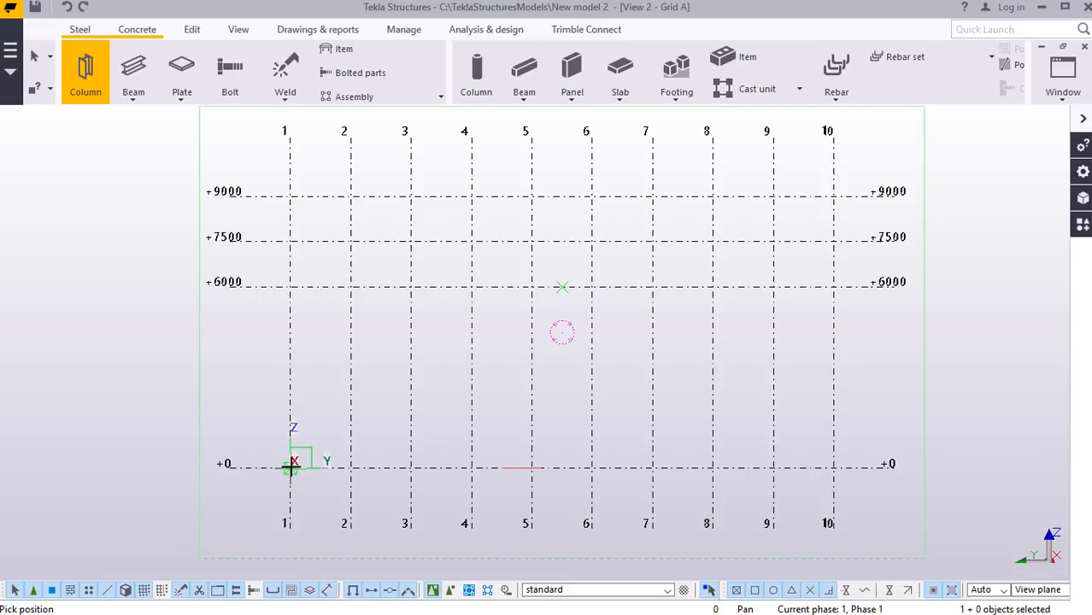
left_click(291, 468)
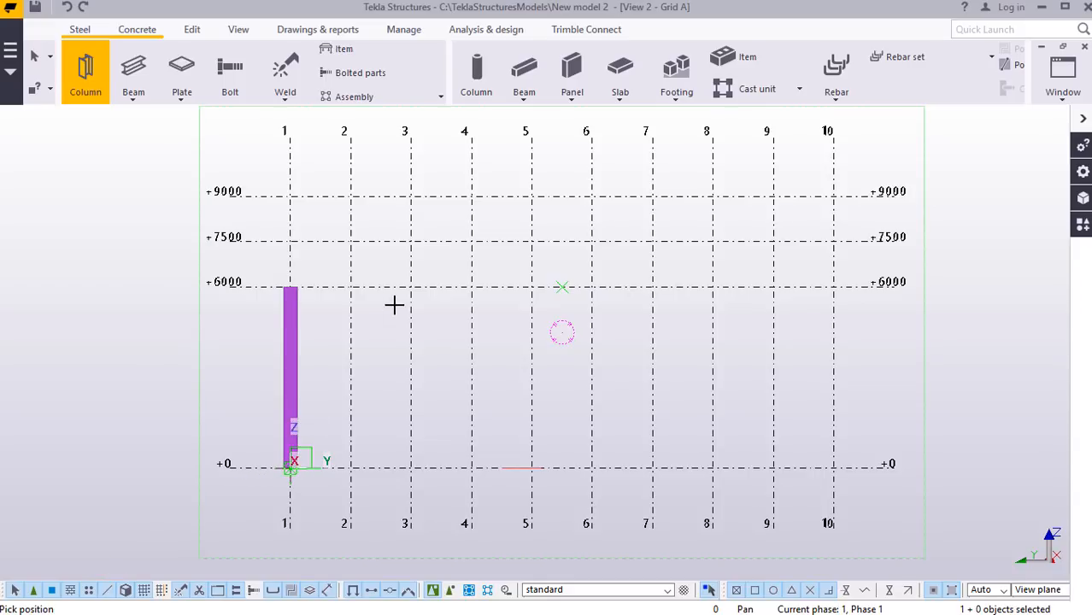
right_click(428, 306)
left_click(430, 316)
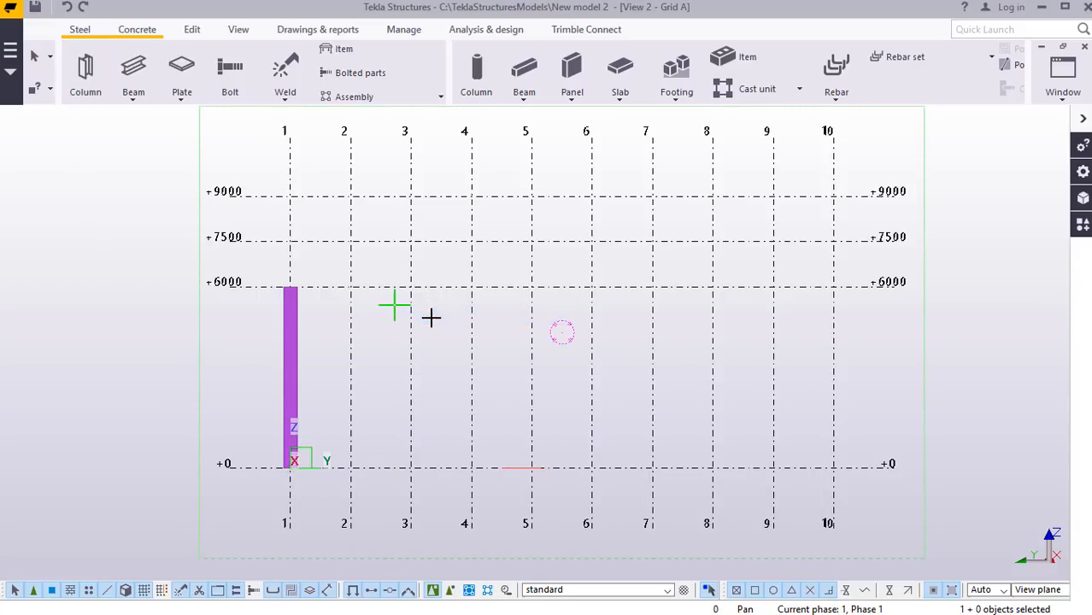
Open the profile catalog from the new column's properties and browse the size groups of the UB's.
scroll(289, 466, "up", 8)
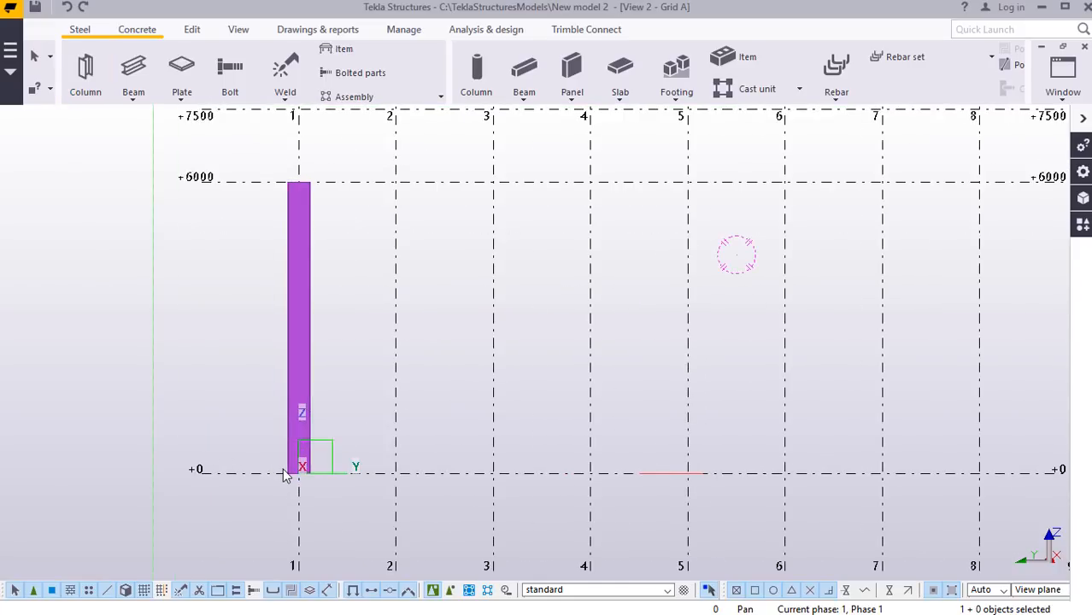
scroll(329, 479, "up", 4)
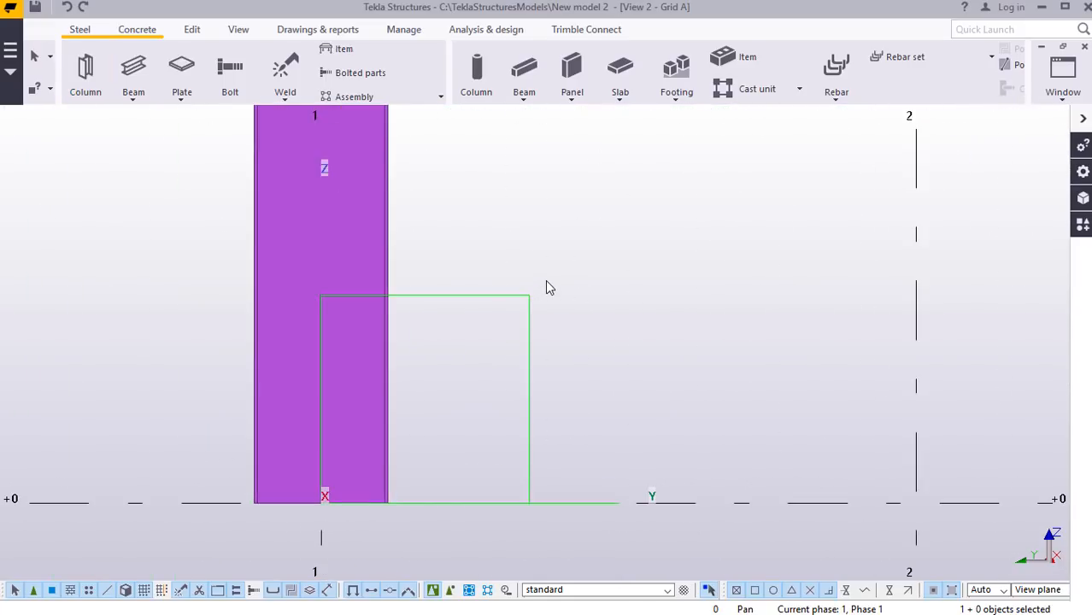
scroll(375, 342, "down", 3)
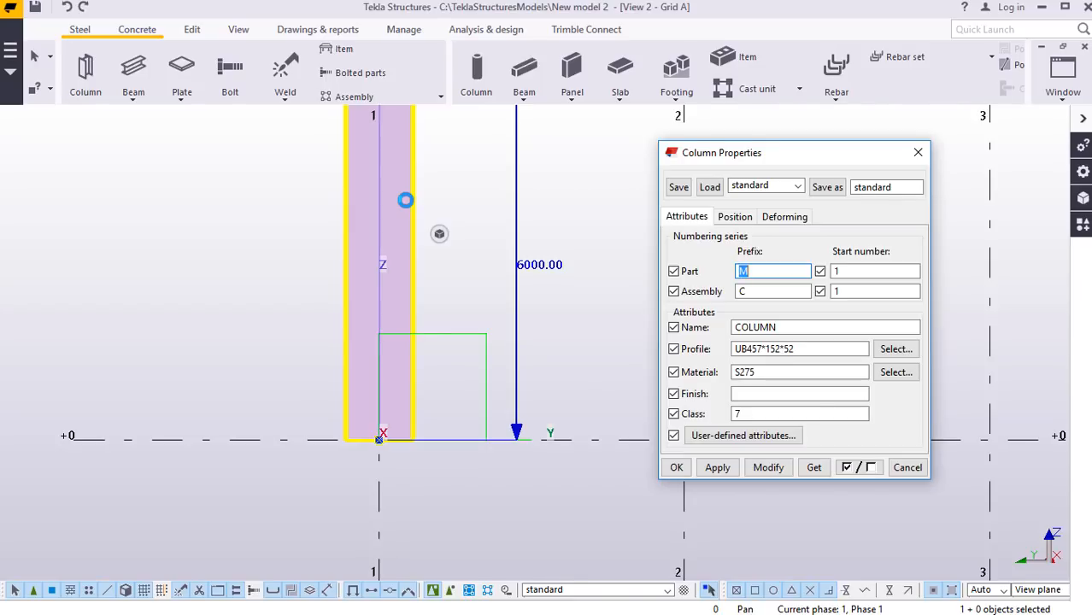
left_click(898, 349)
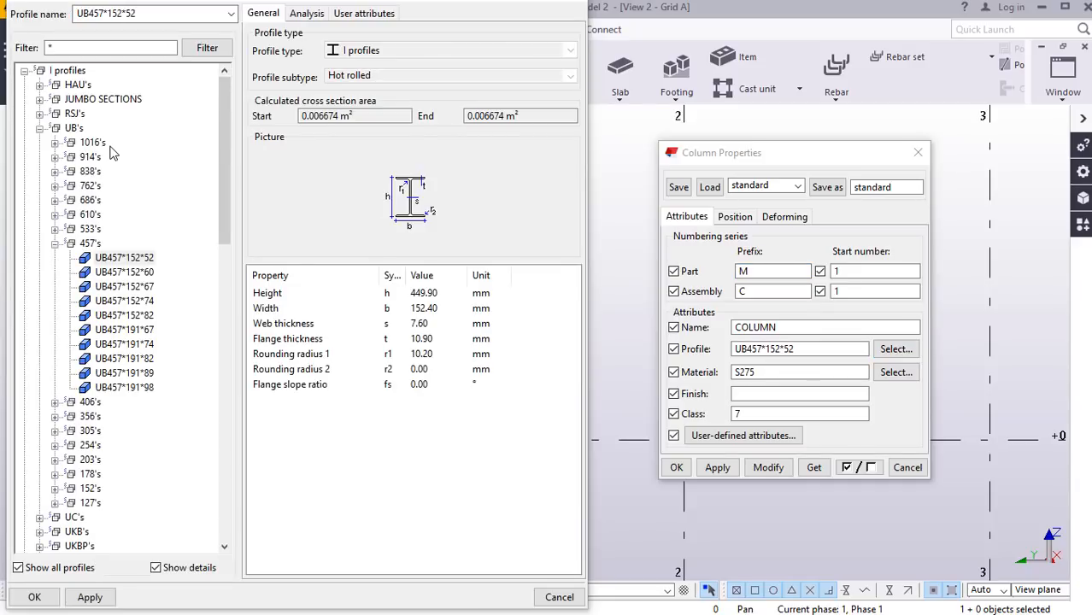
left_click(54, 244)
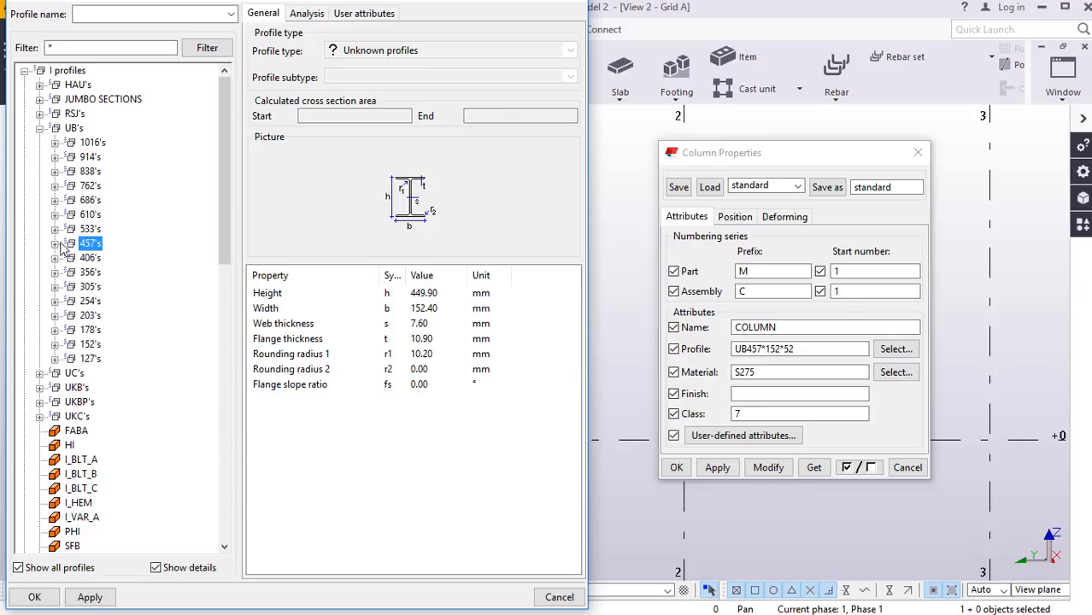
left_click(41, 129)
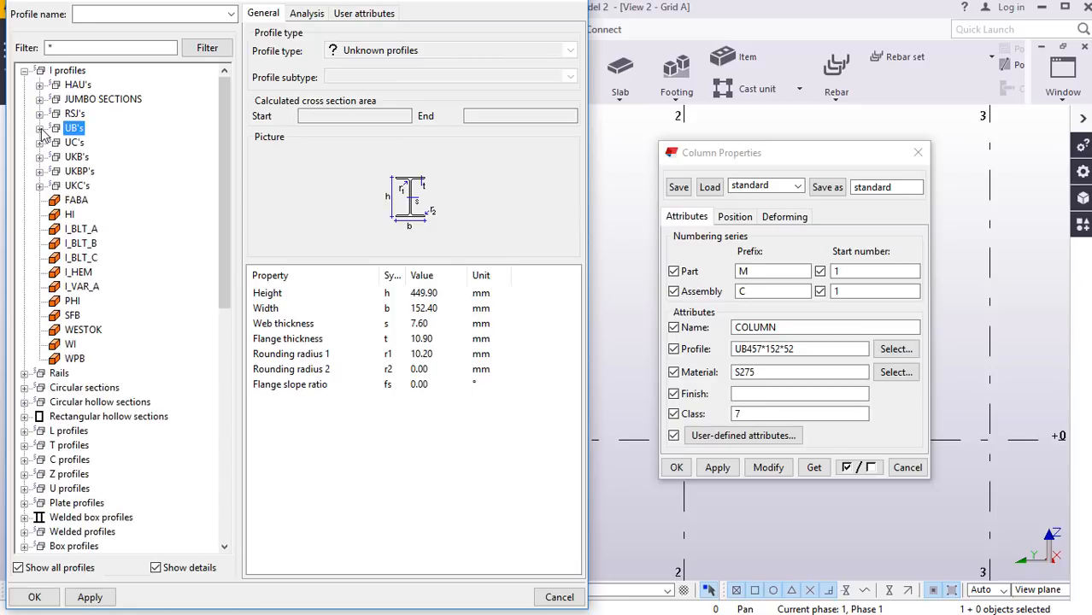
left_click(39, 128)
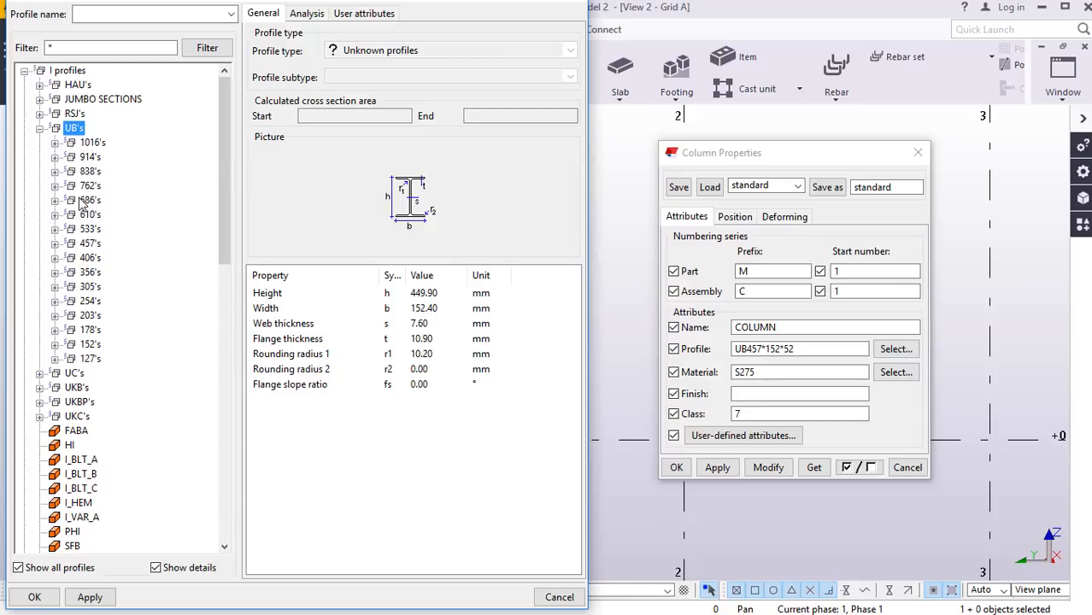
Change the column's profile to UB406*140*39 from the 406's group, modify the column and close its properties.
left_click(55, 258)
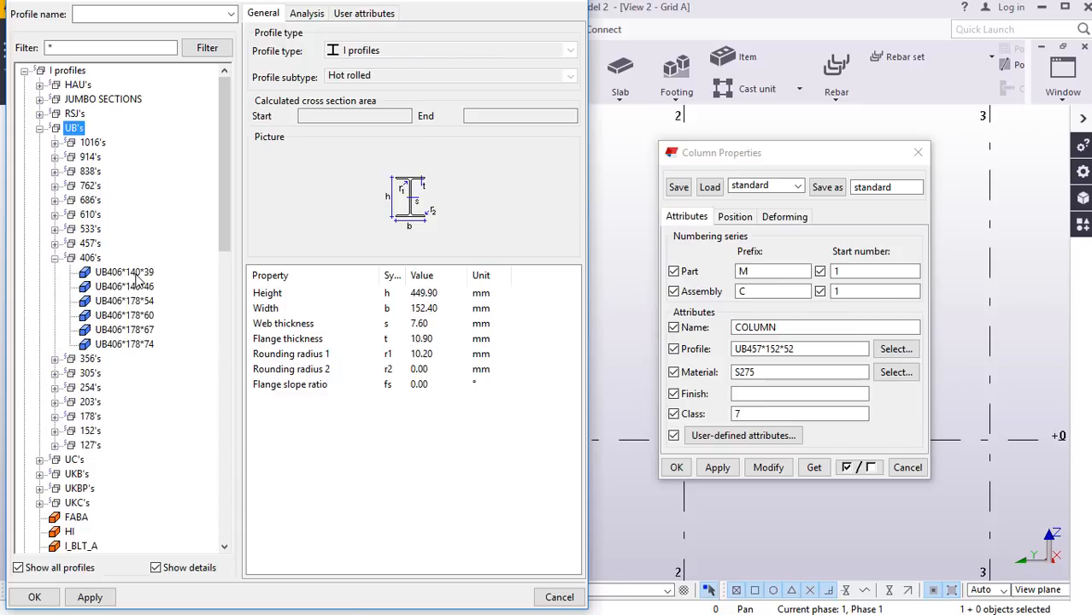
left_click(135, 274)
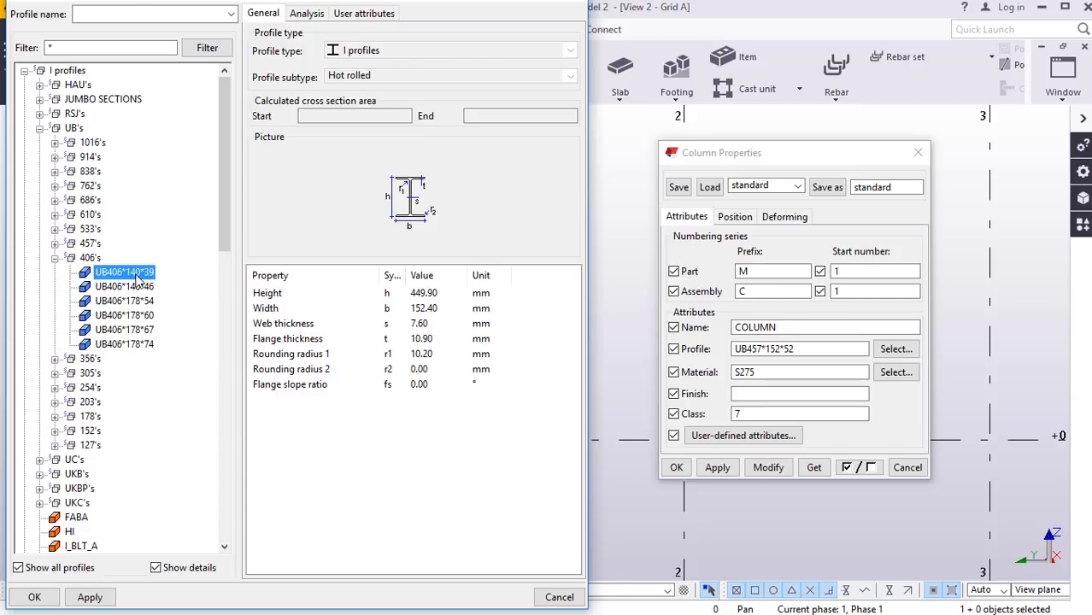
left_click(89, 598)
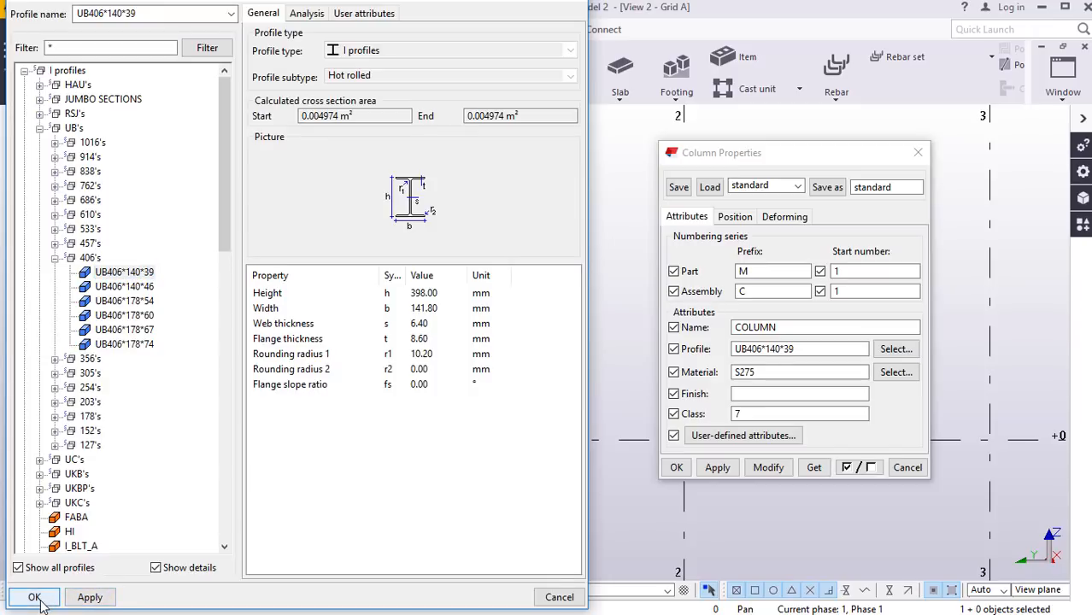
left_click(34, 598)
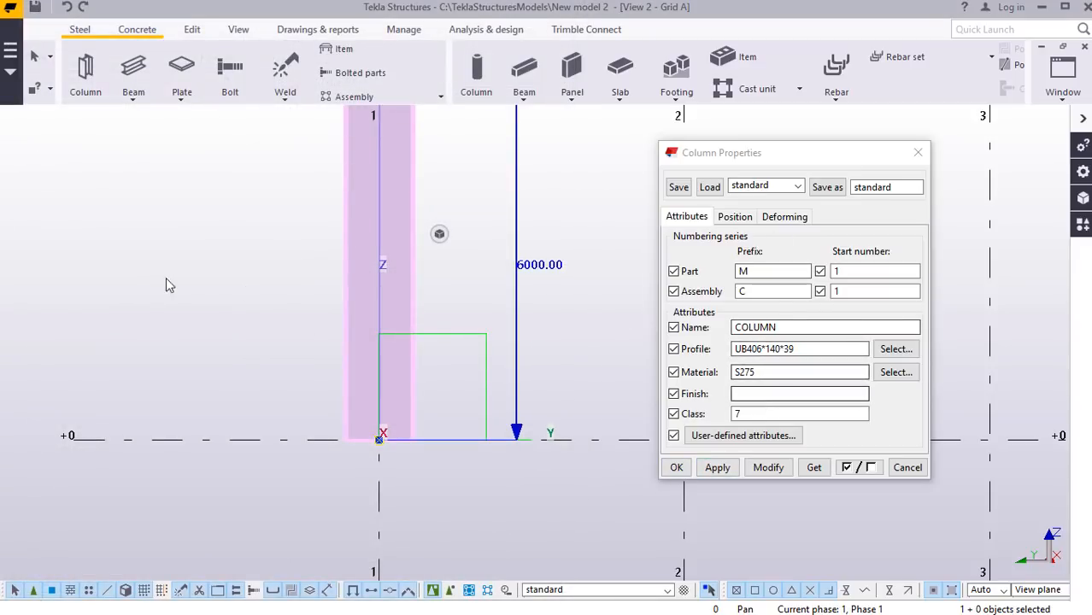
left_click(774, 469)
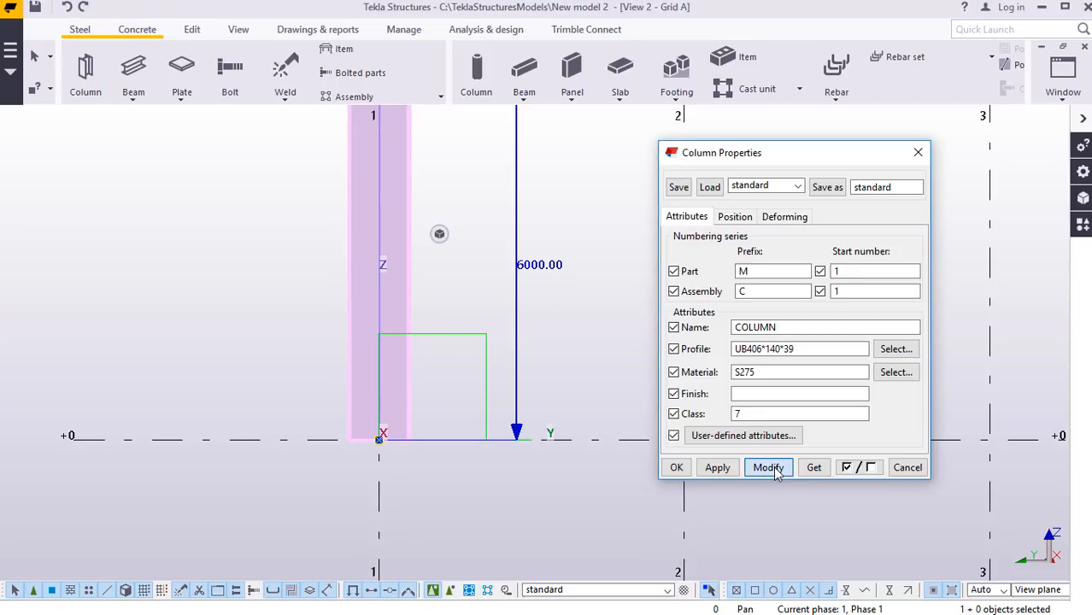
left_click(676, 467)
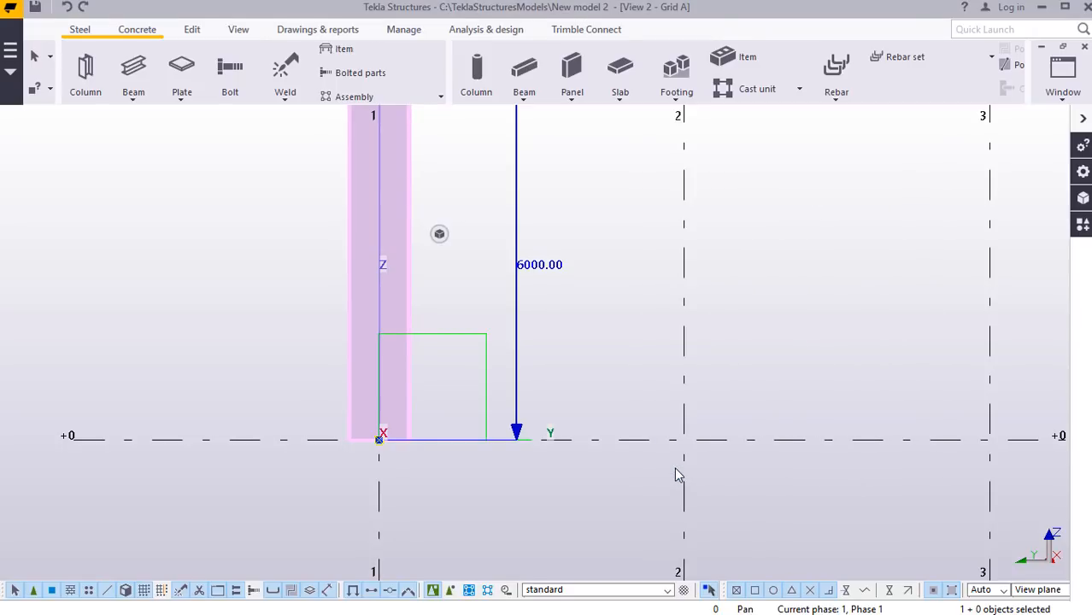
left_click(523, 505)
Copy the column from grid line 1 to grid line 10 and end the copy command.
scroll(318, 414, "down", 5)
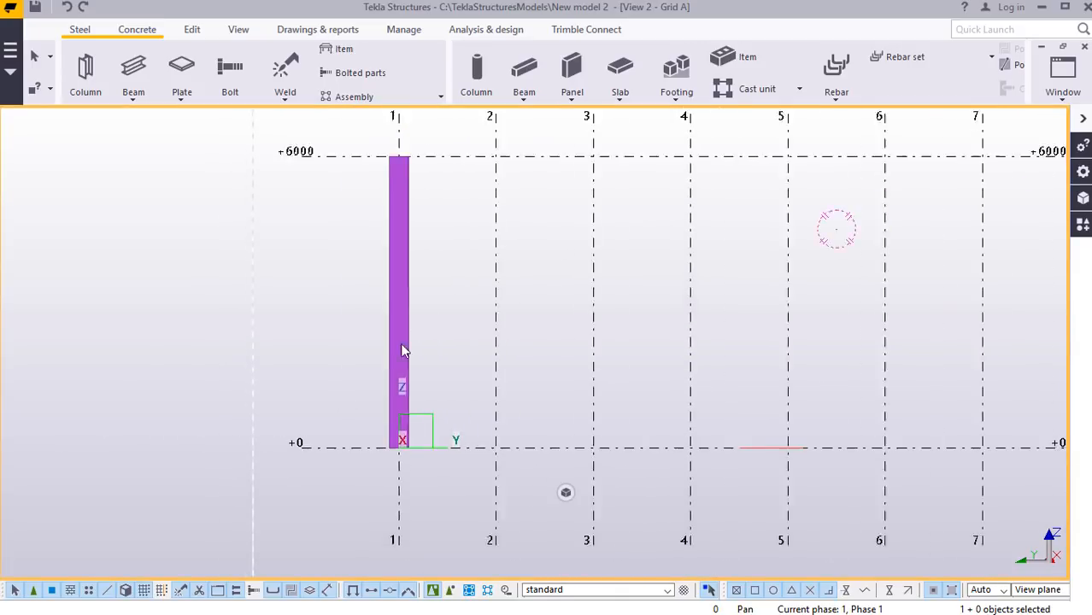
left_click(391, 225)
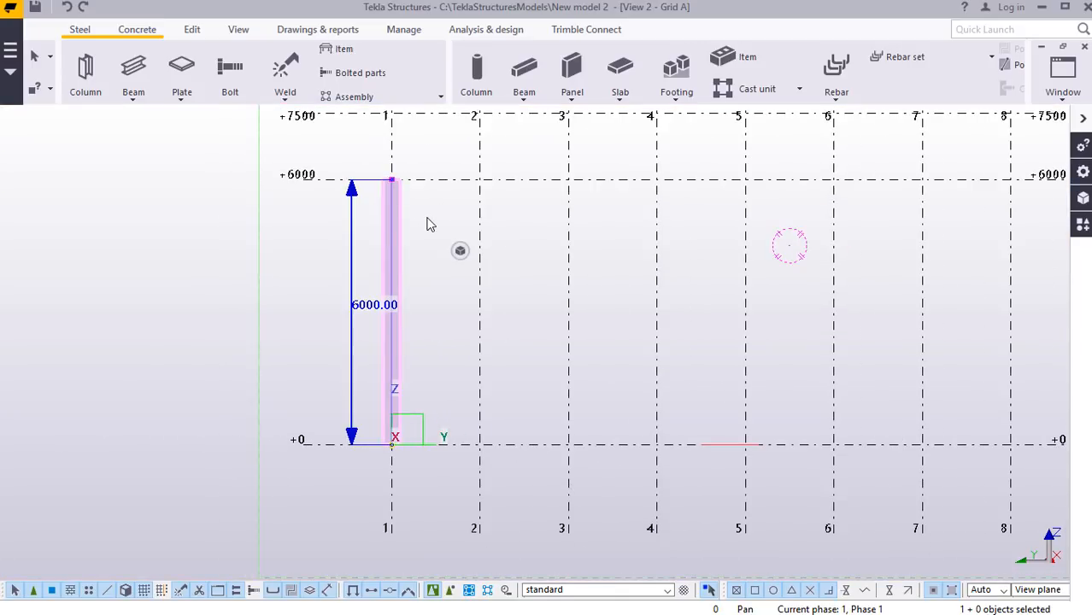
right_click(429, 224)
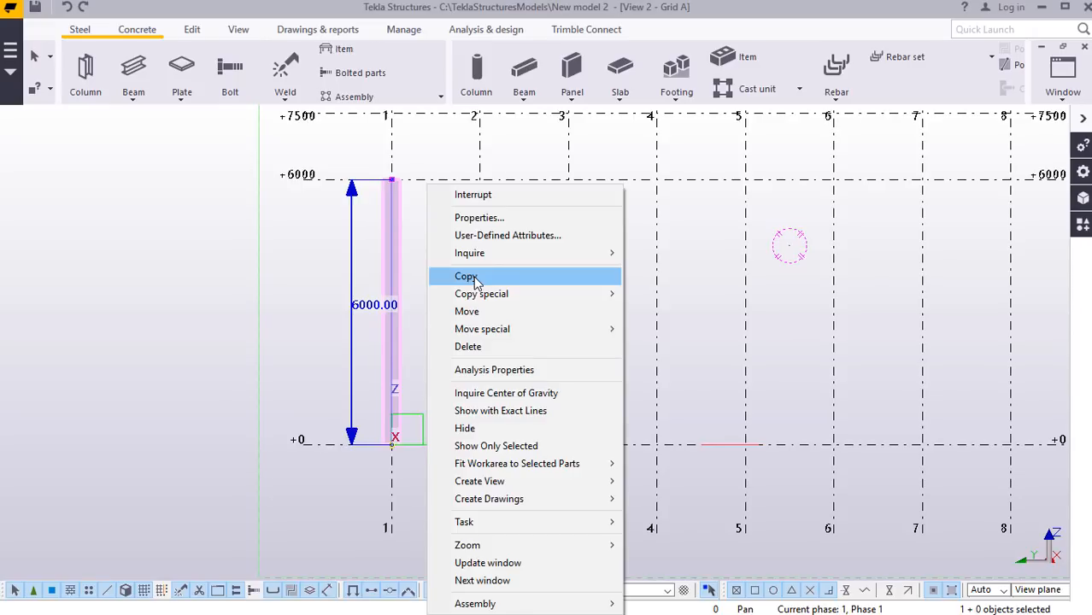
left_click(475, 279)
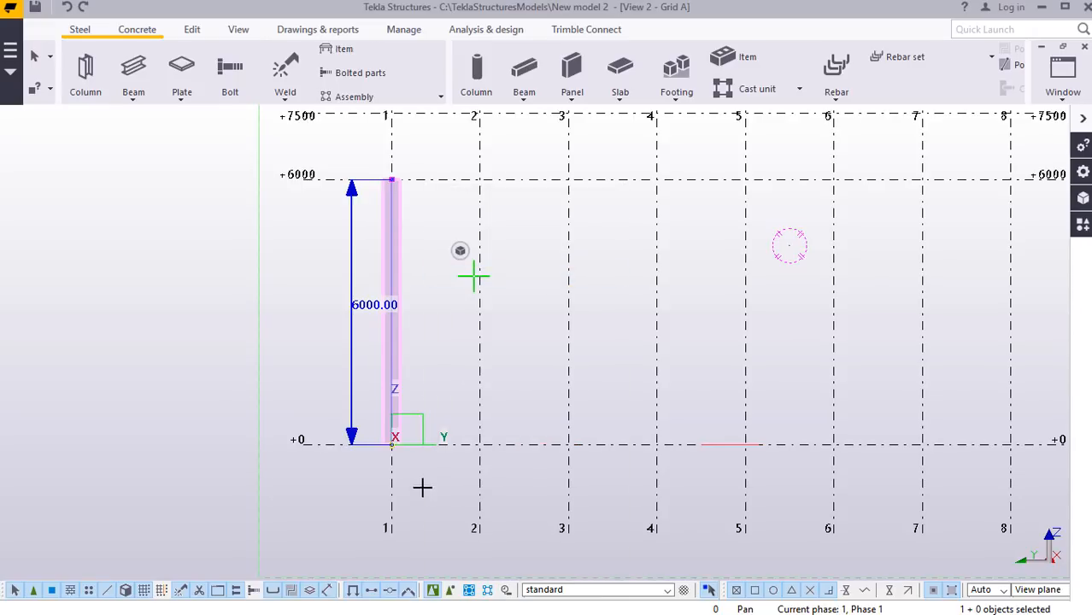
left_click(391, 532)
scroll(288, 400, "down", 3)
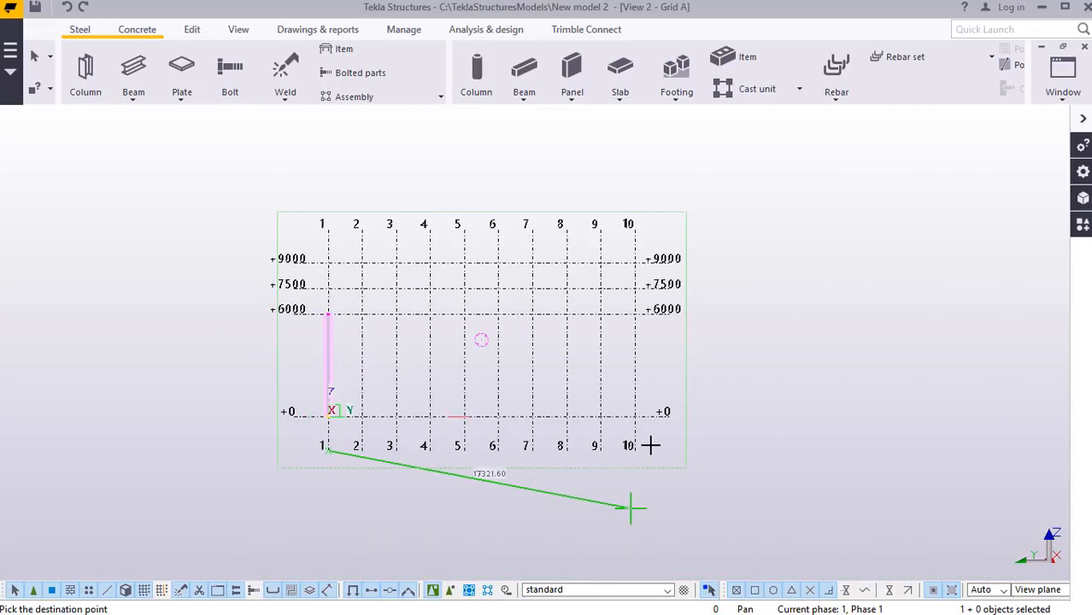
scroll(637, 443, "up", 5)
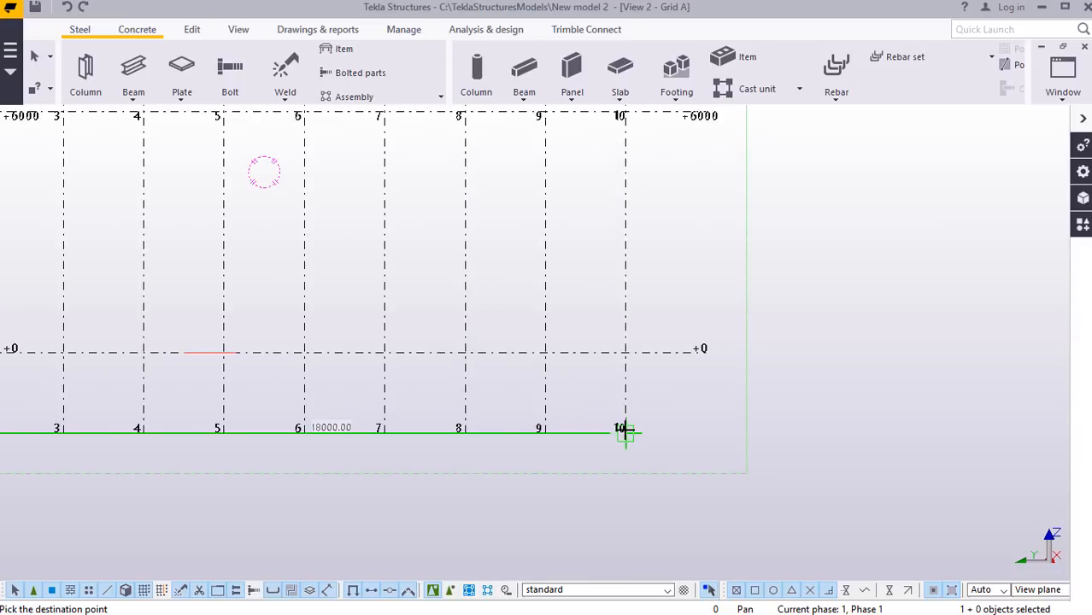
left_click(624, 433)
right_click(826, 249)
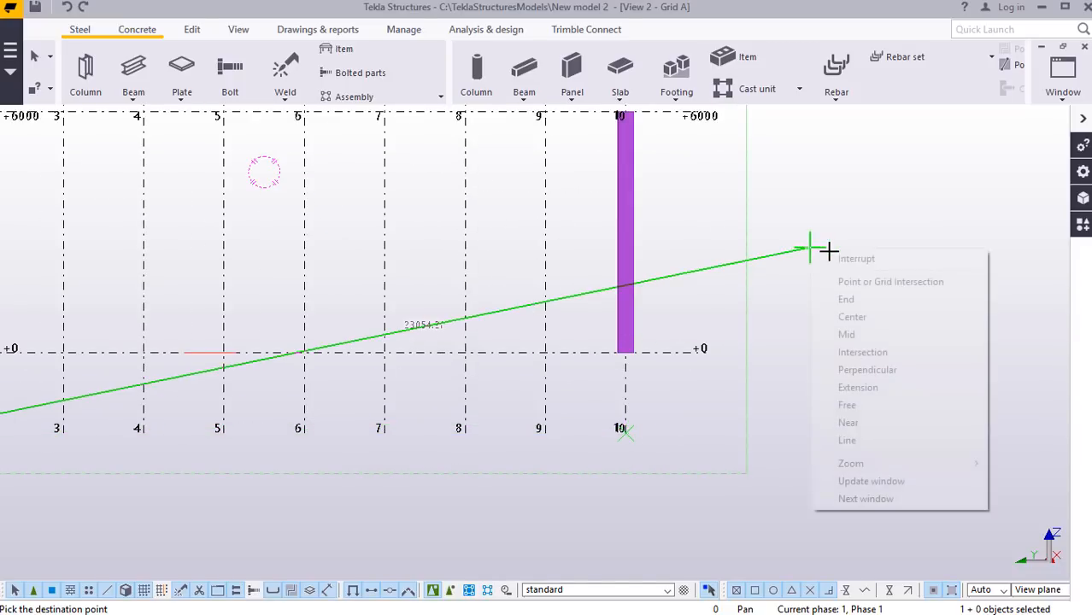
left_click(847, 258)
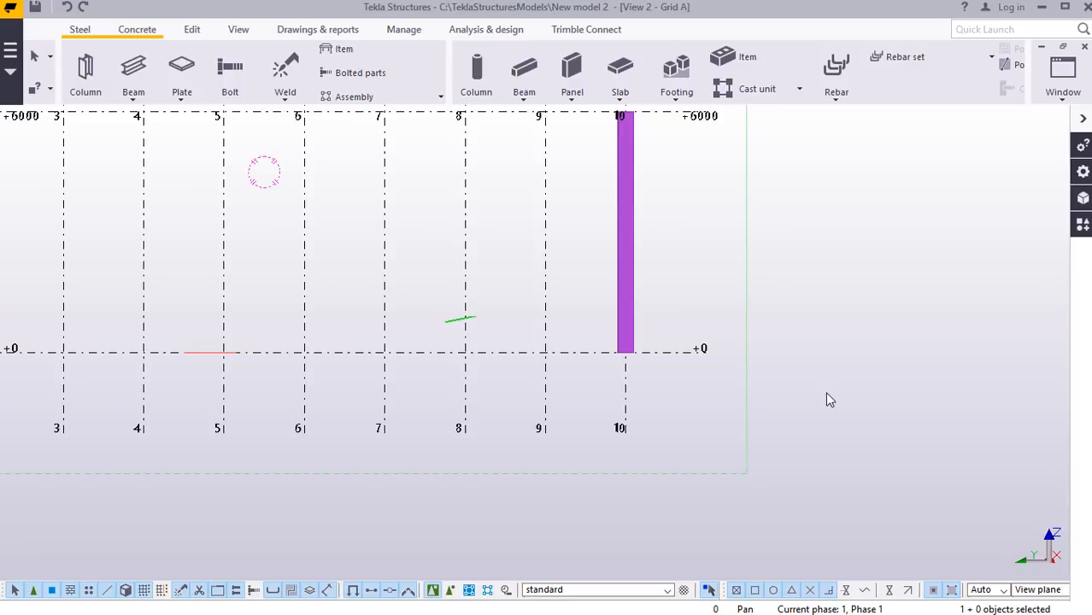
scroll(825, 391, "down", 3)
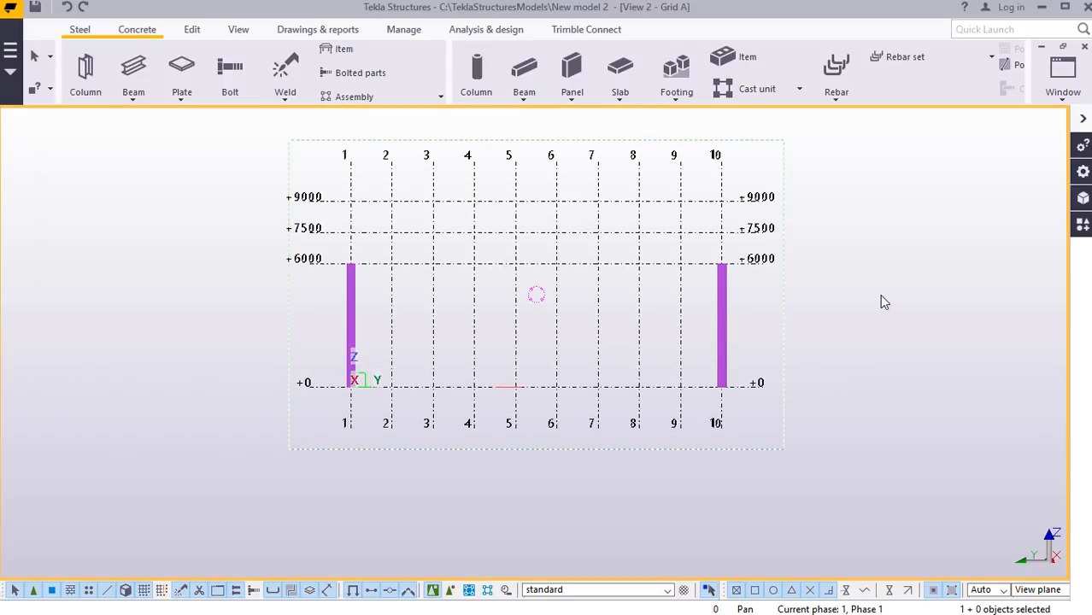
scroll(746, 285, "up", 6)
scroll(624, 309, "down", 3)
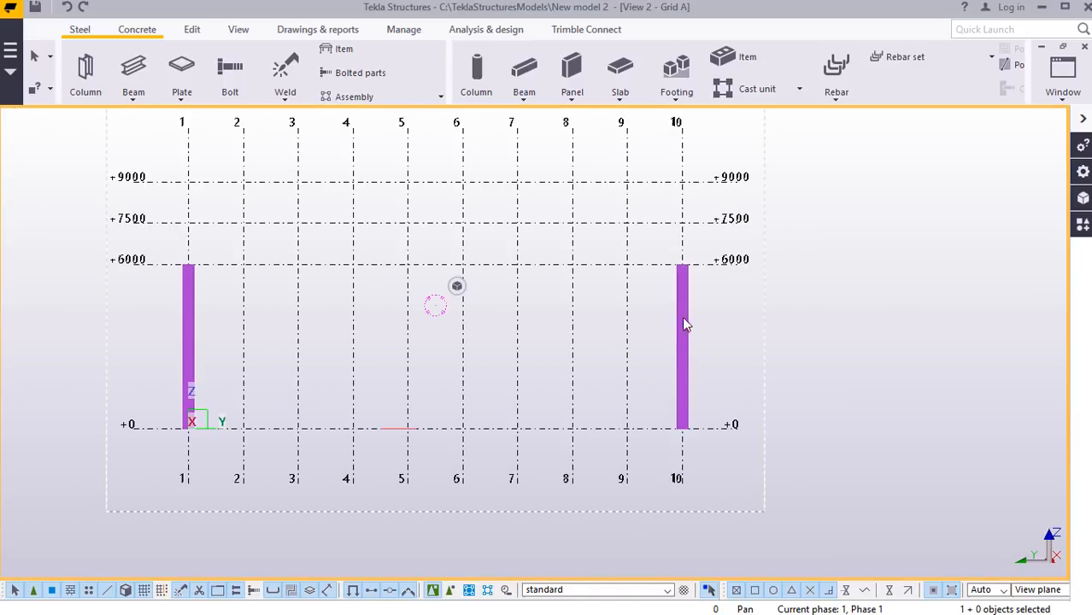
scroll(776, 325, "down", 4)
scroll(394, 300, "up", 6)
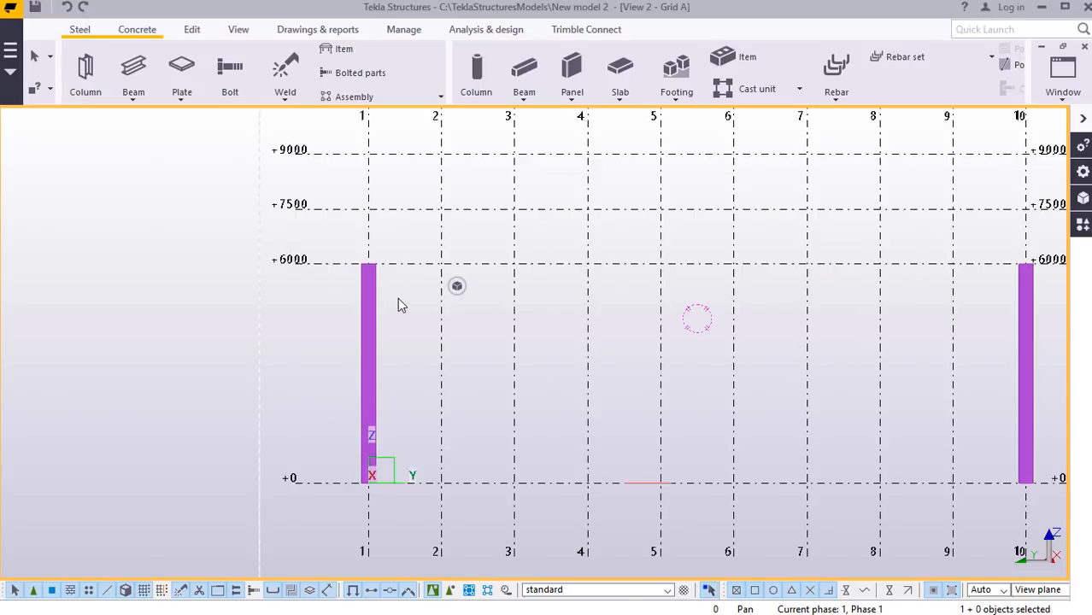
scroll(384, 232, "down", 2)
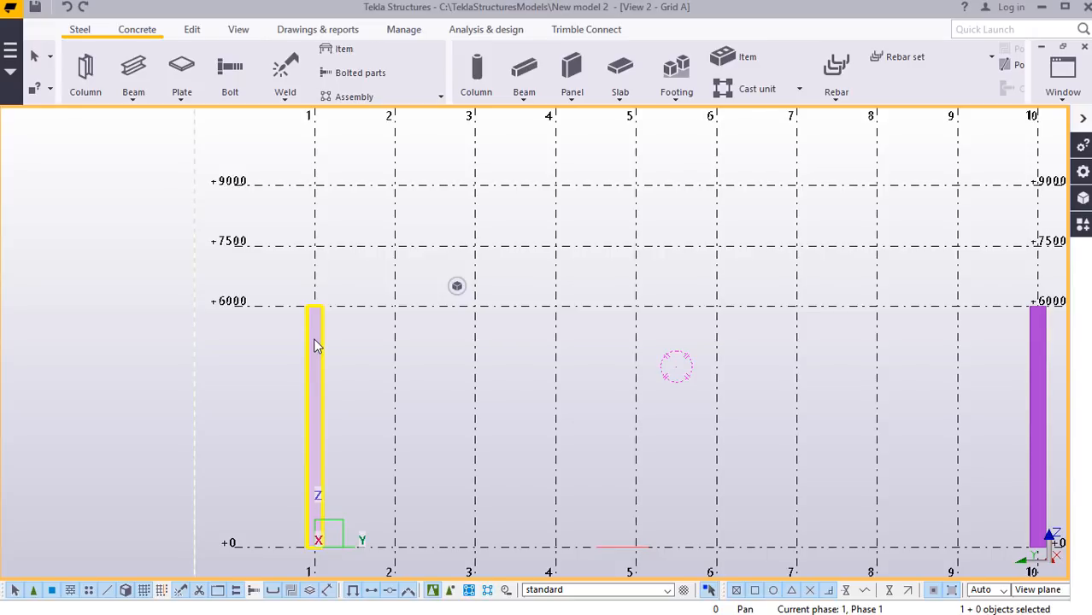
Set the work plane with the work plane tool where grid line 2 meets the +9000 level and end the command.
left_click(239, 30)
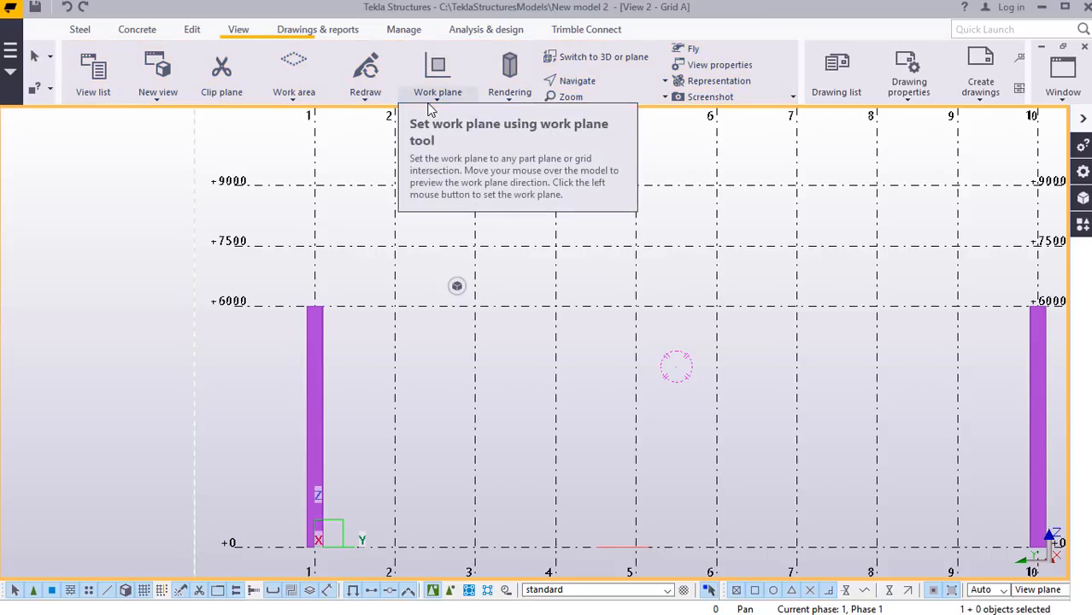
left_click(436, 101)
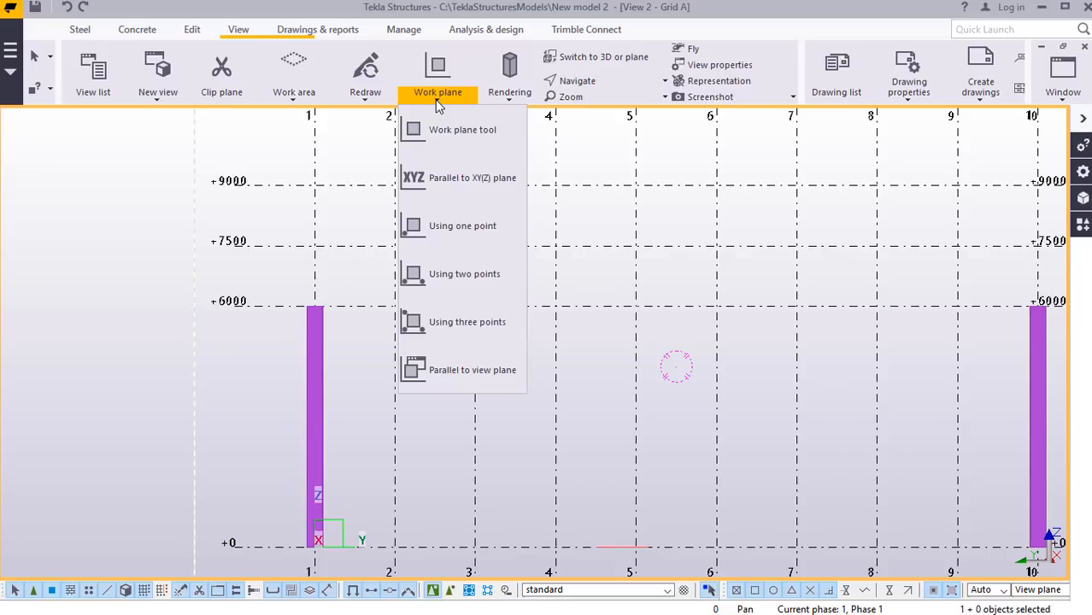
left_click(450, 132)
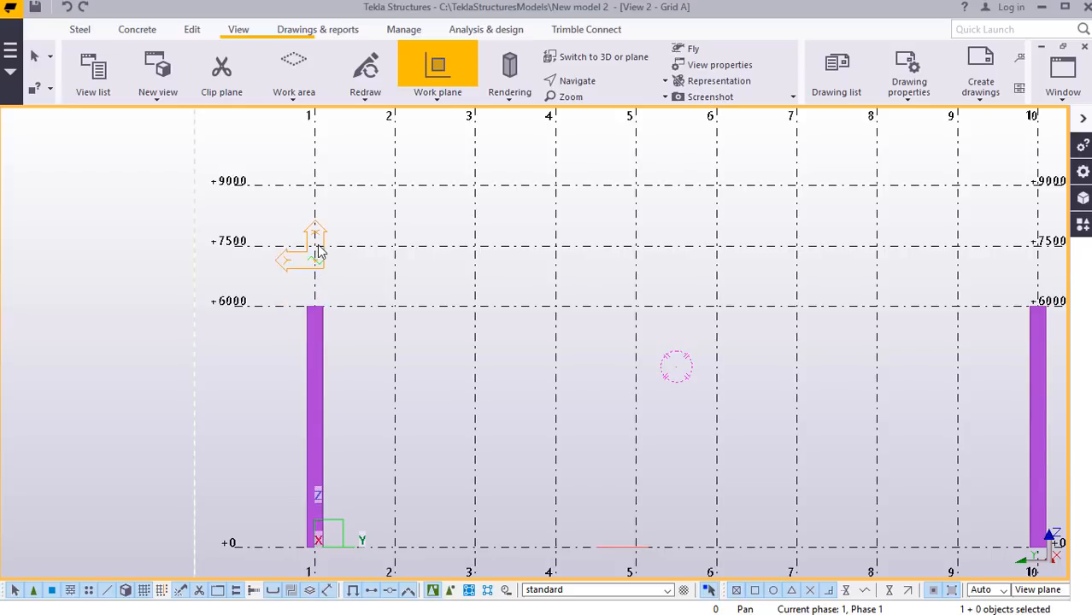
scroll(450, 280, "down", 1)
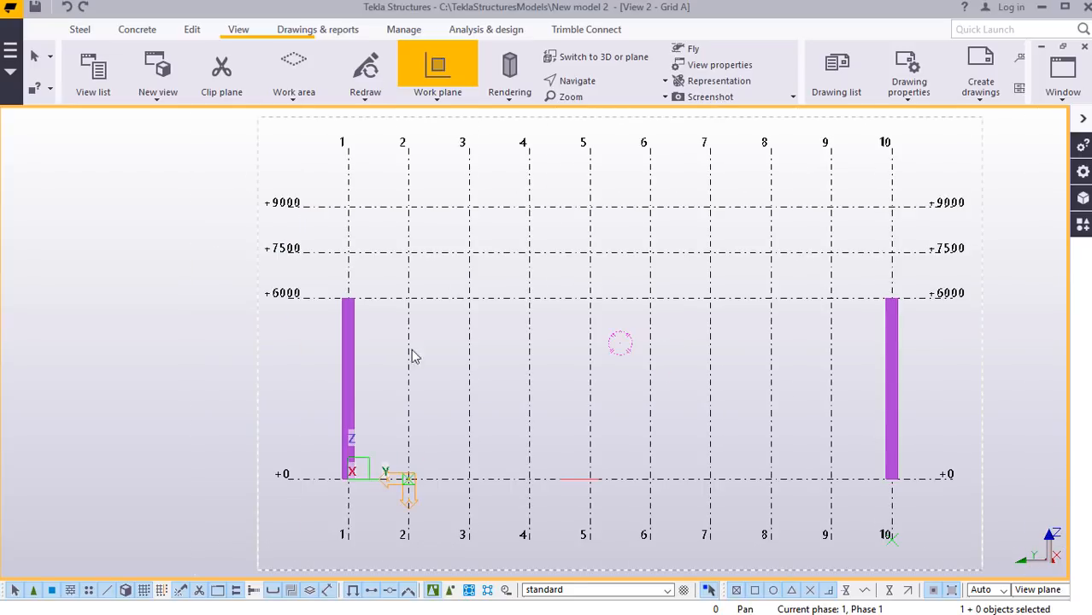
left_click(408, 208)
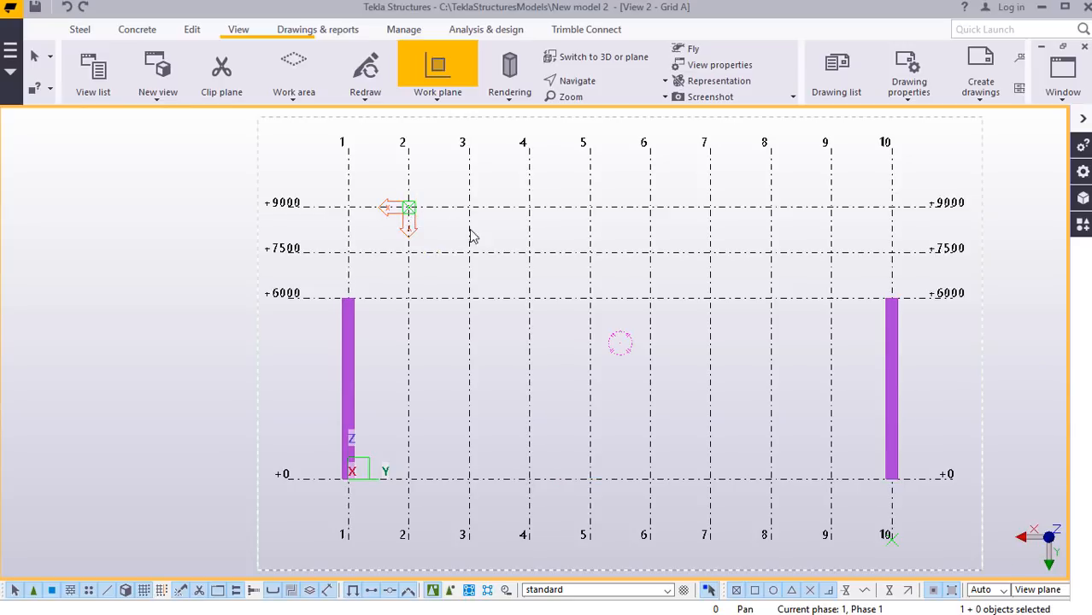
right_click(557, 219)
left_click(582, 228)
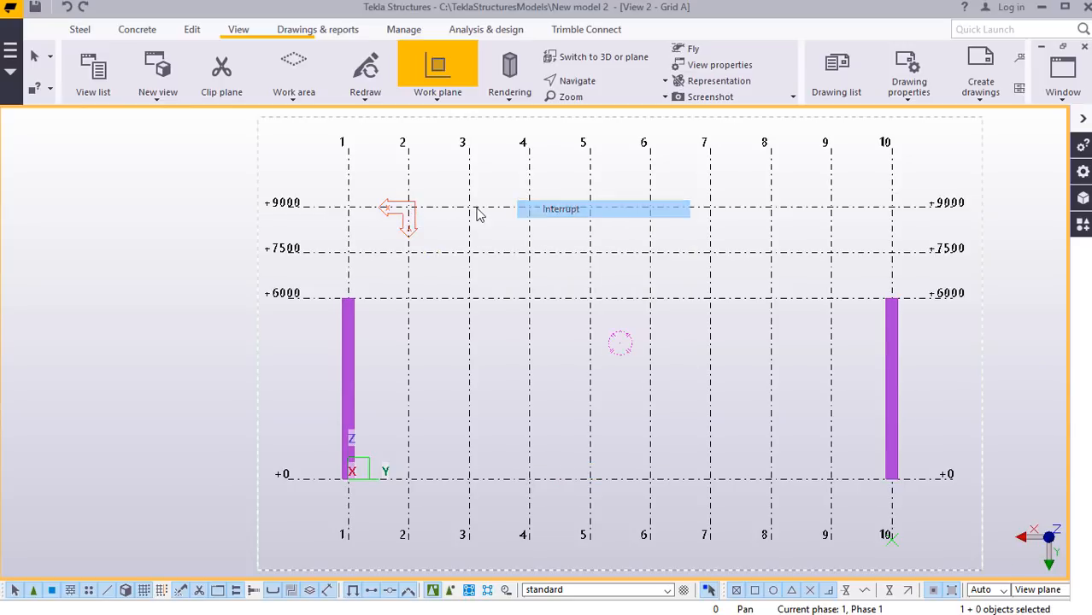
scroll(453, 202, "up", 3)
scroll(453, 202, "up", 1)
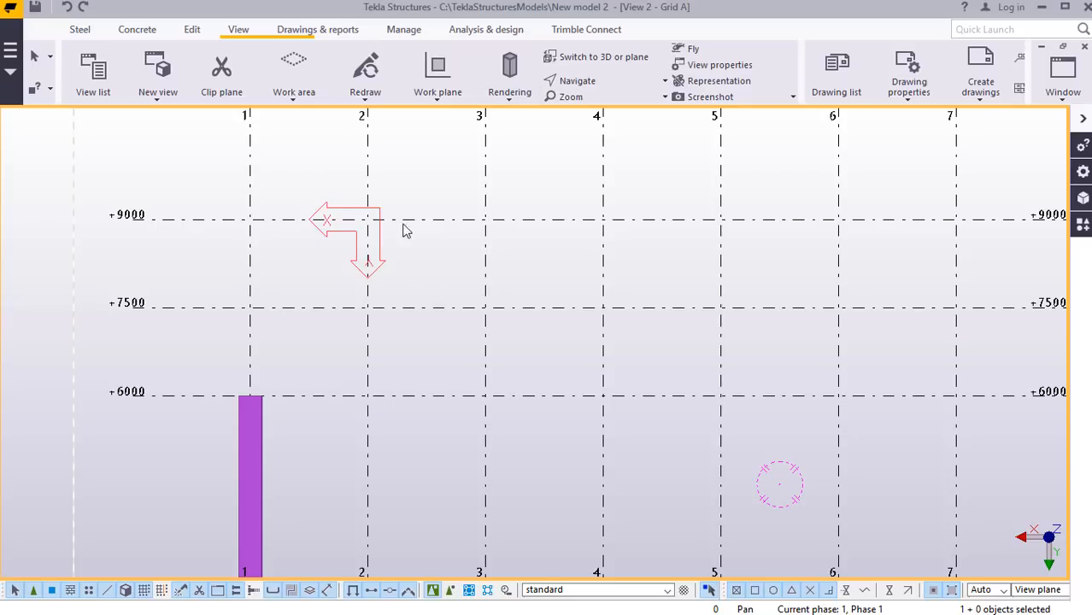
Set the work plane where grid line 1 meets the +7500 level and end the command.
left_click(438, 103)
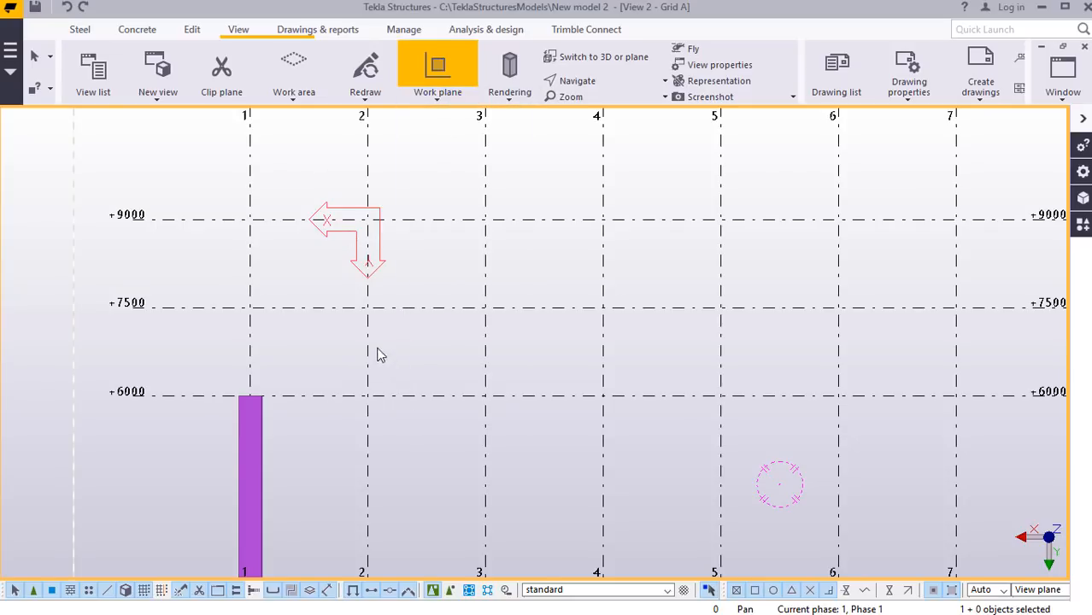
left_click(254, 312)
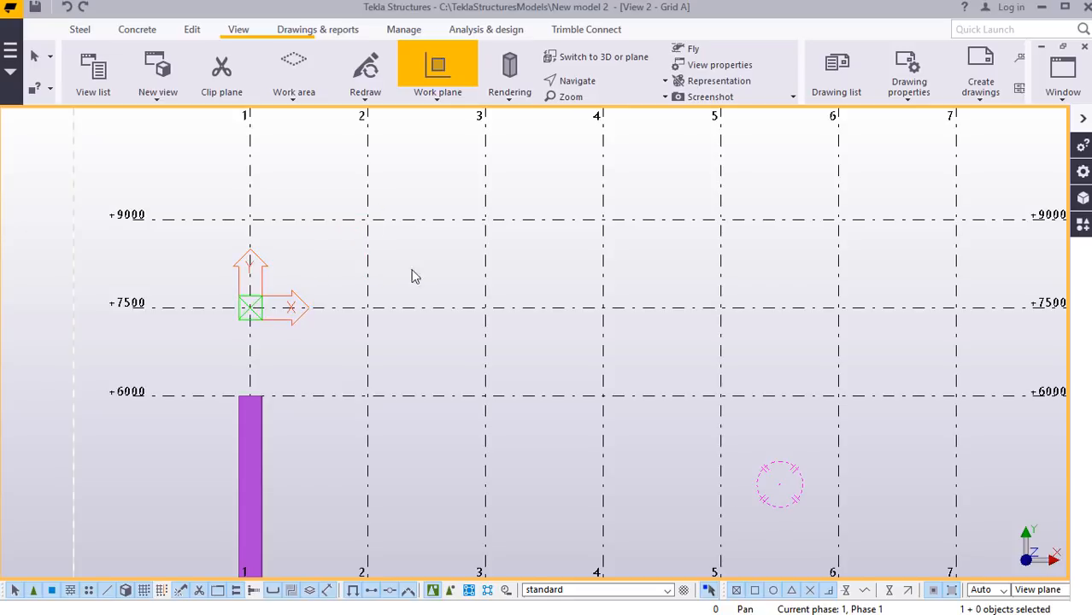
right_click(431, 252)
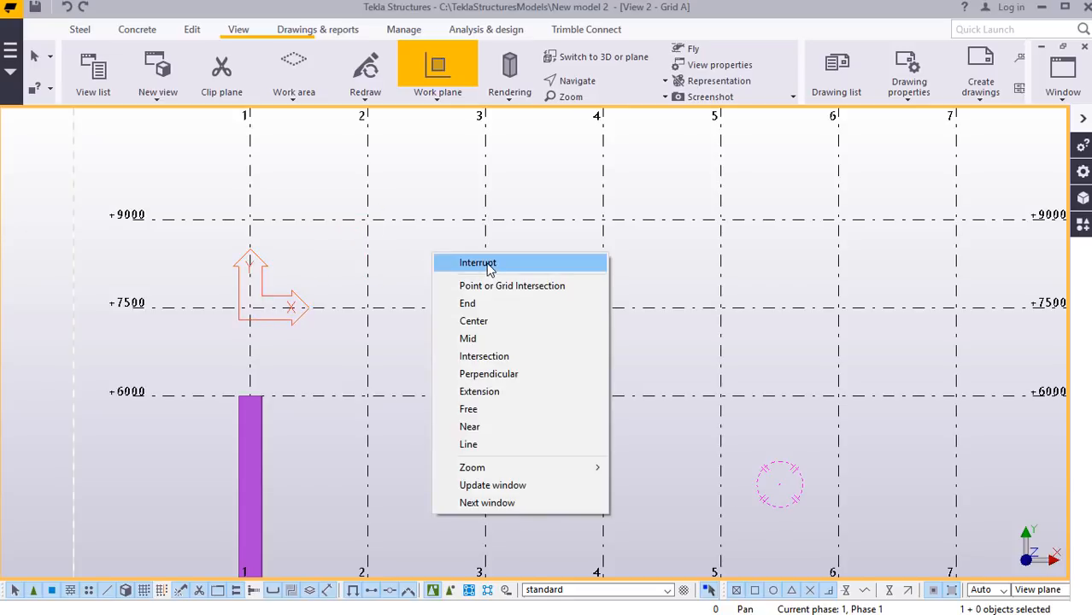
left_click(491, 270)
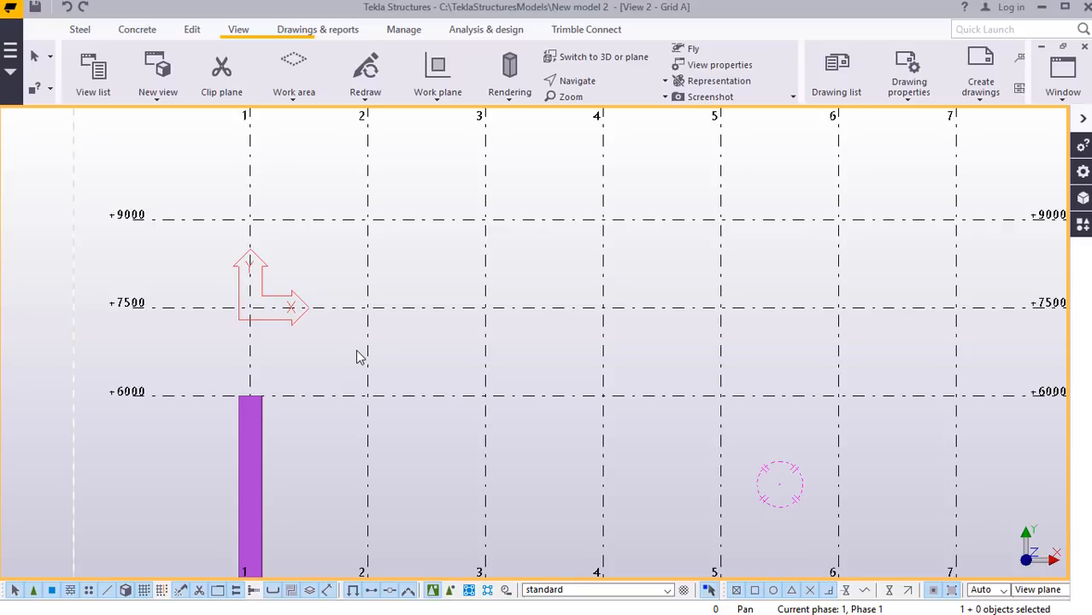
Start a steel curved beam with its first point at the top inner corner of the column on grid line 1.
key("Home")
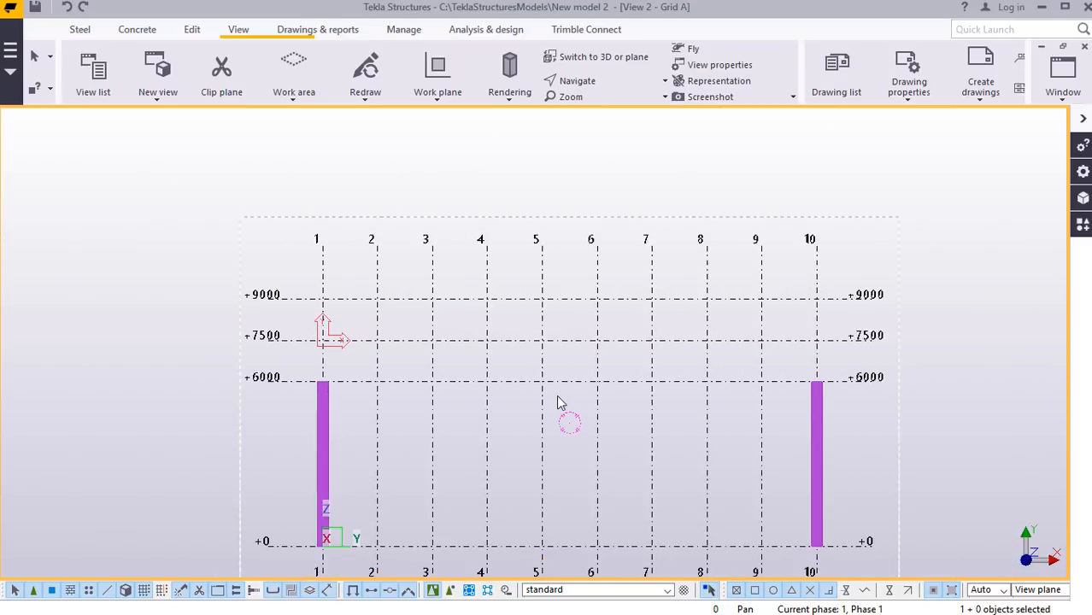
scroll(557, 395, "up", 3)
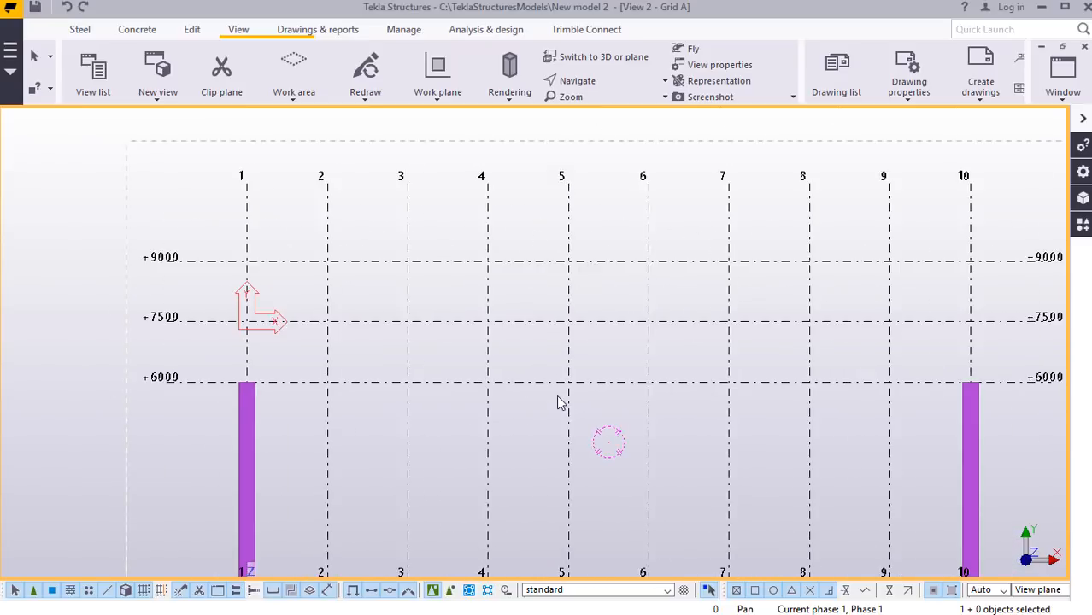
left_click(80, 30)
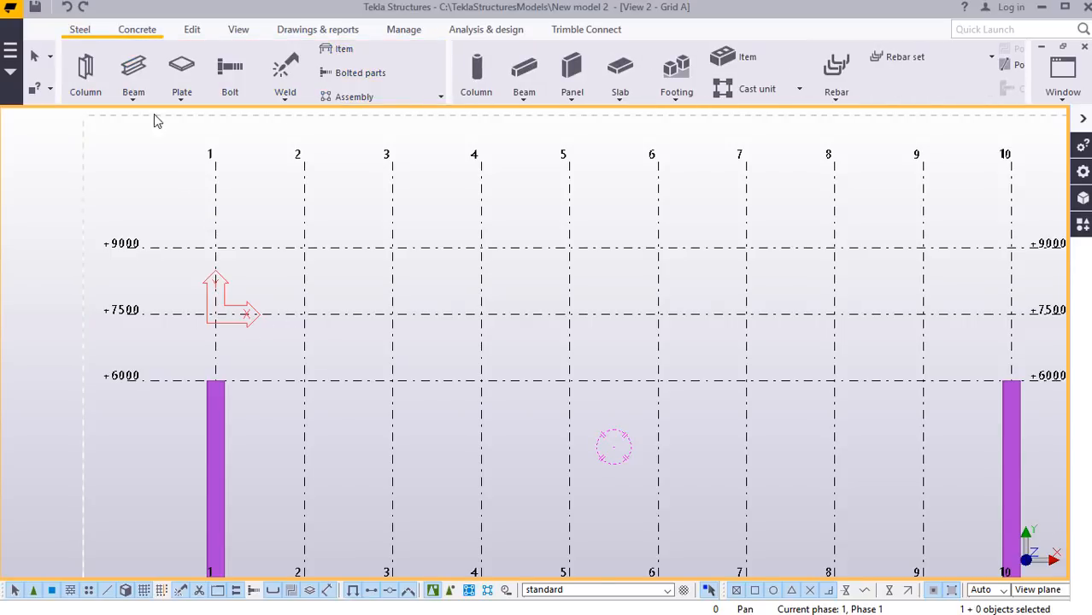
left_click(133, 94)
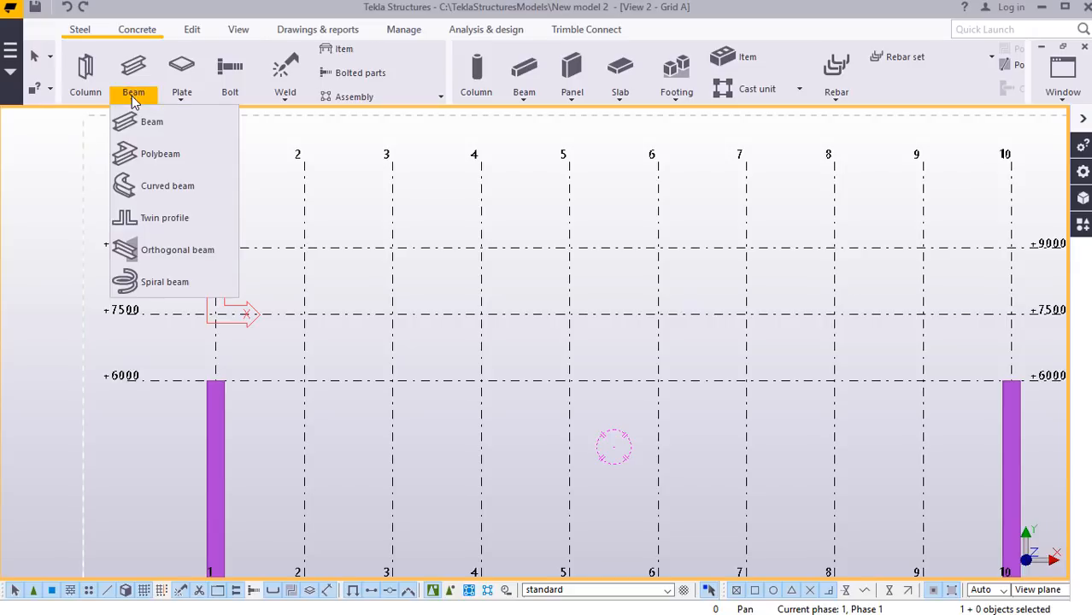
left_click(139, 191)
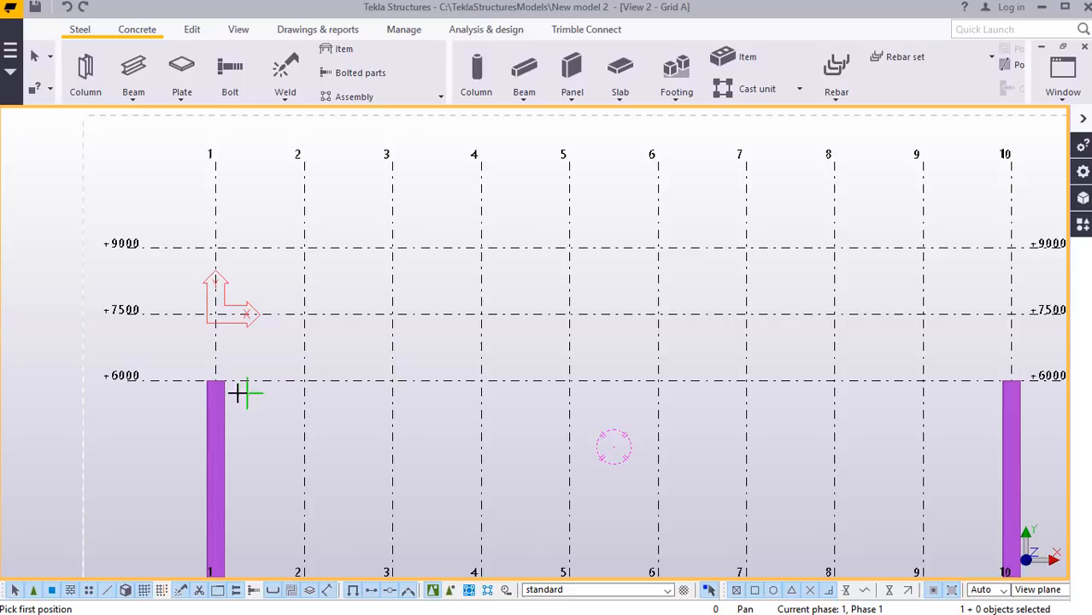
scroll(215, 386, "up", 2)
scroll(201, 381, "up", 3)
scroll(244, 361, "up", 1)
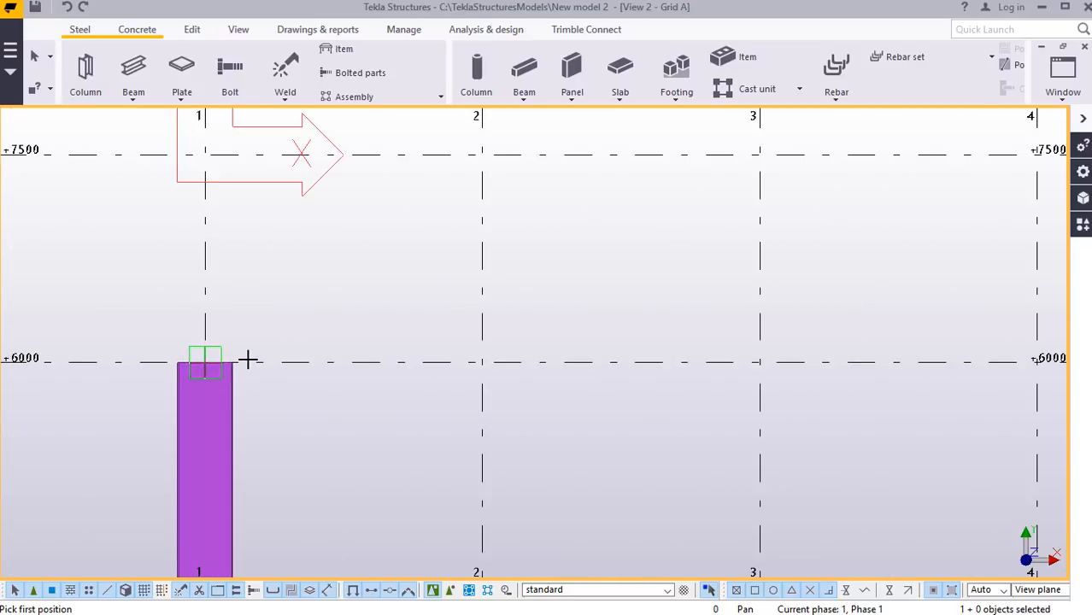
scroll(237, 358, "up", 1)
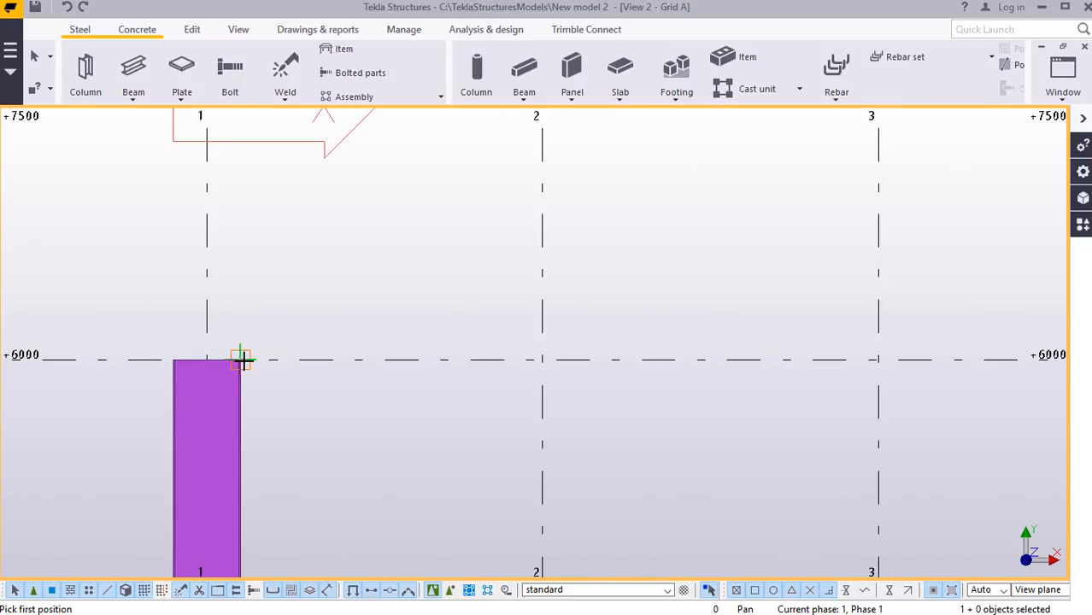
left_click(242, 361)
Finish the curved beam through the +7500 level midway between grid lines 2 and 3, ending at +9000 midway between 5 and 6.
scroll(254, 437, "down", 2)
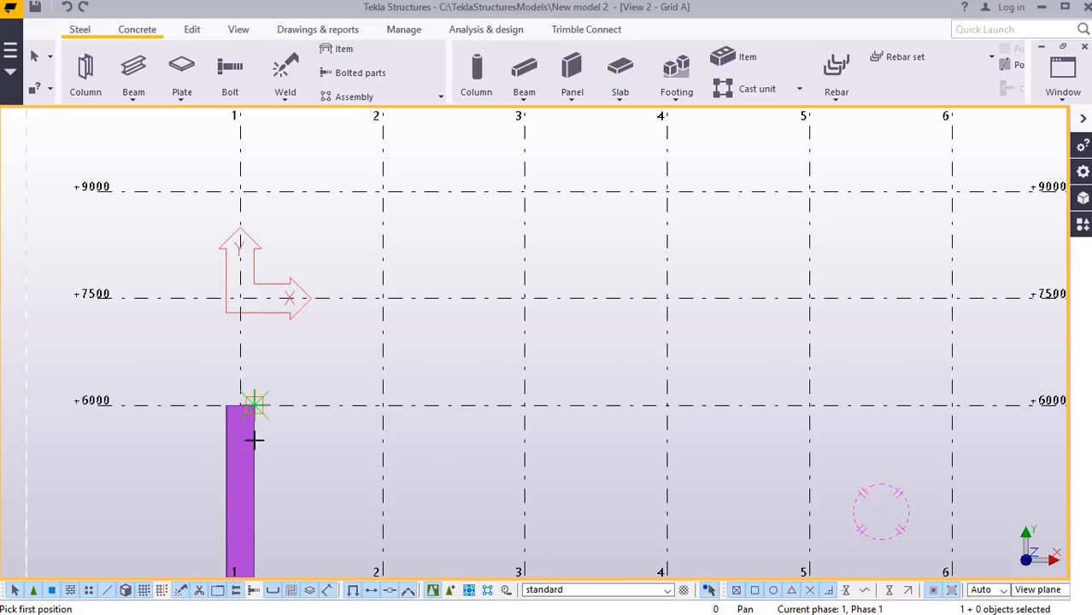
scroll(253, 437, "down", 2)
scroll(299, 423, "up", 1)
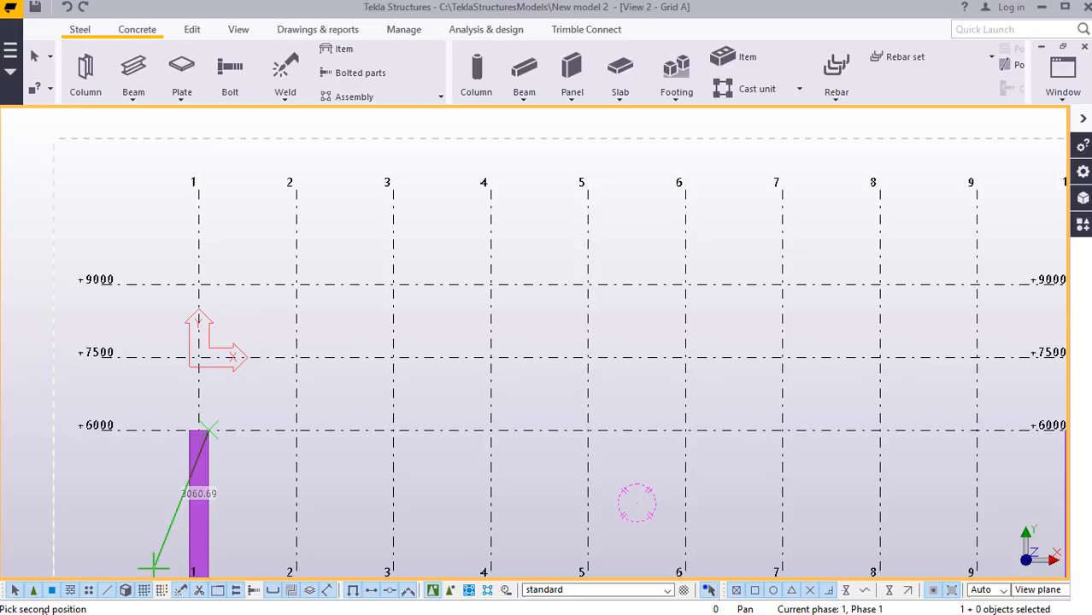
left_click(345, 357)
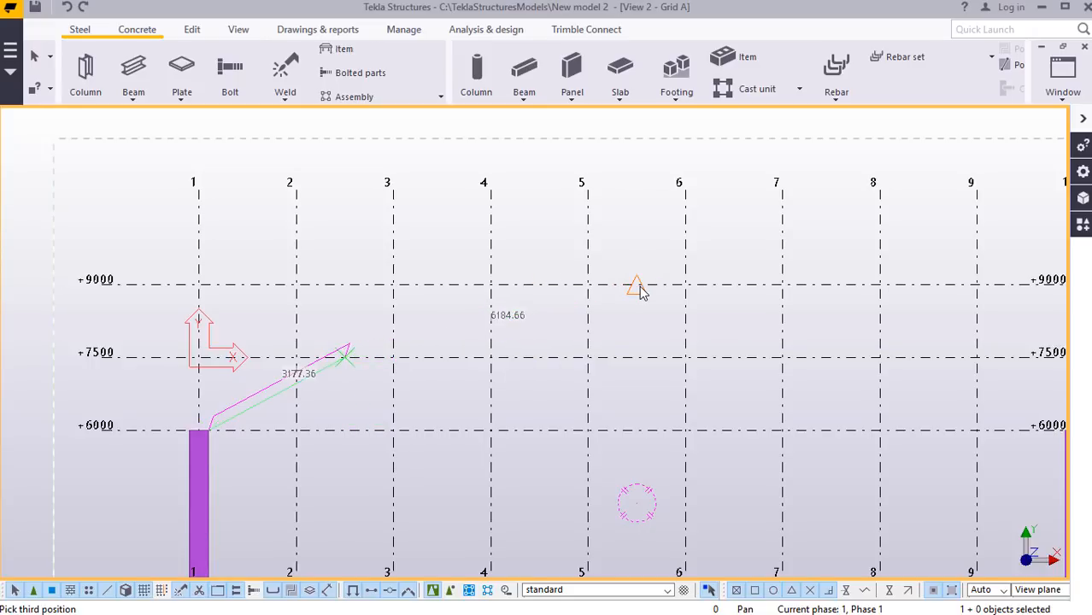
left_click(637, 287)
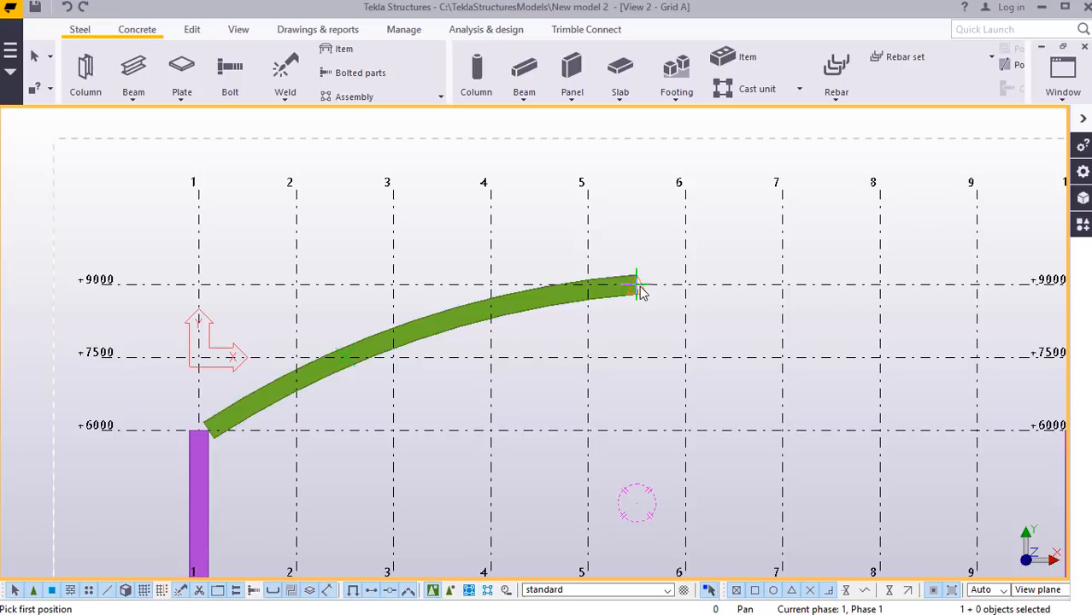
right_click(629, 227)
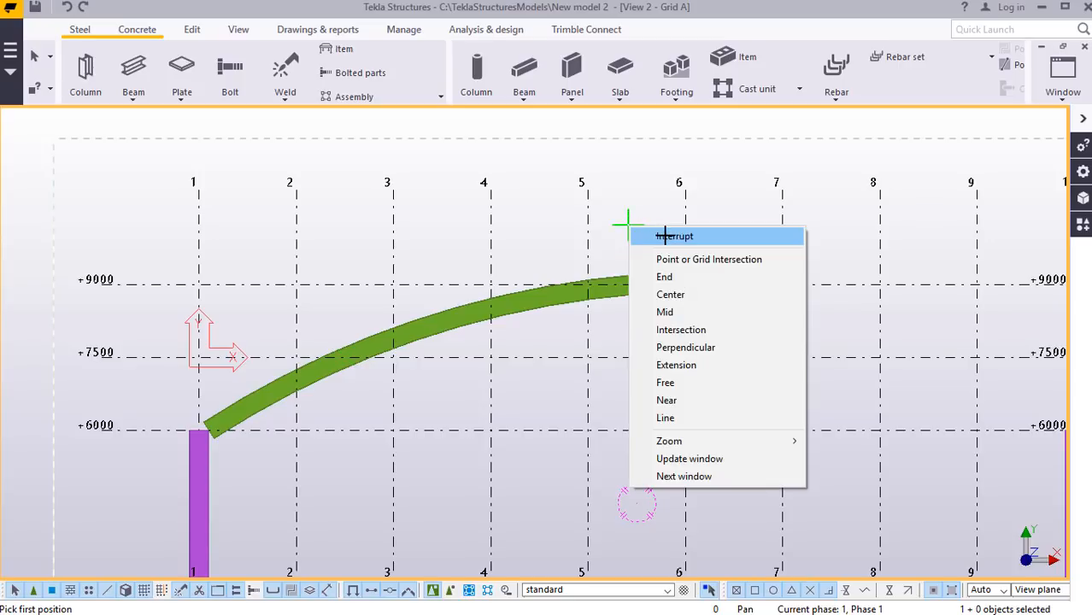
left_click(665, 237)
Examine how the curved beam's lower end meets the top of the column on grid line 1.
scroll(205, 438, "up", 3)
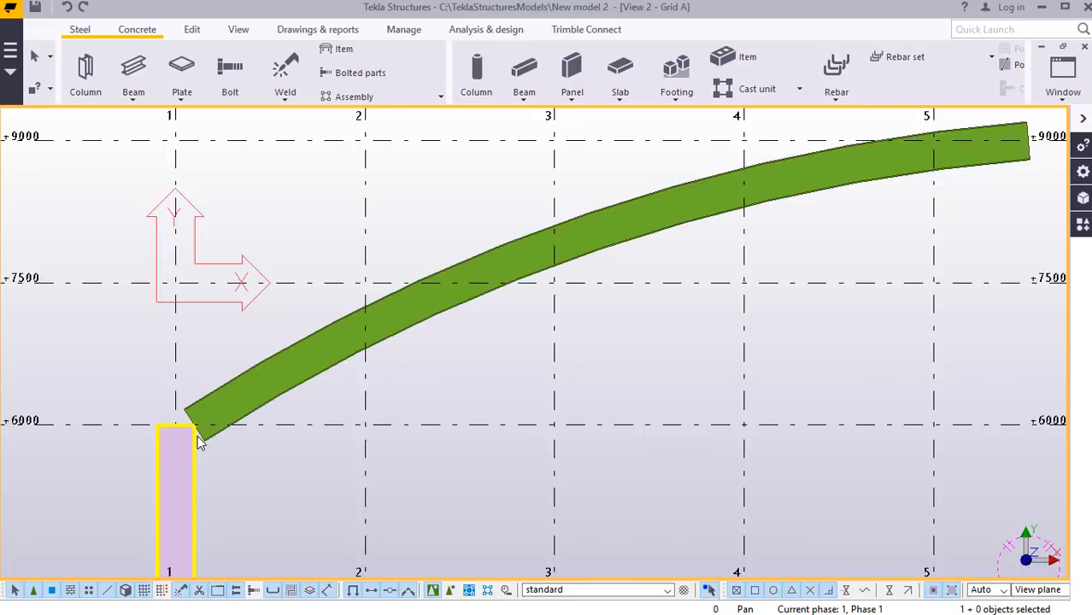
scroll(198, 438, "up", 2)
left_click(208, 433)
scroll(213, 432, "up", 4)
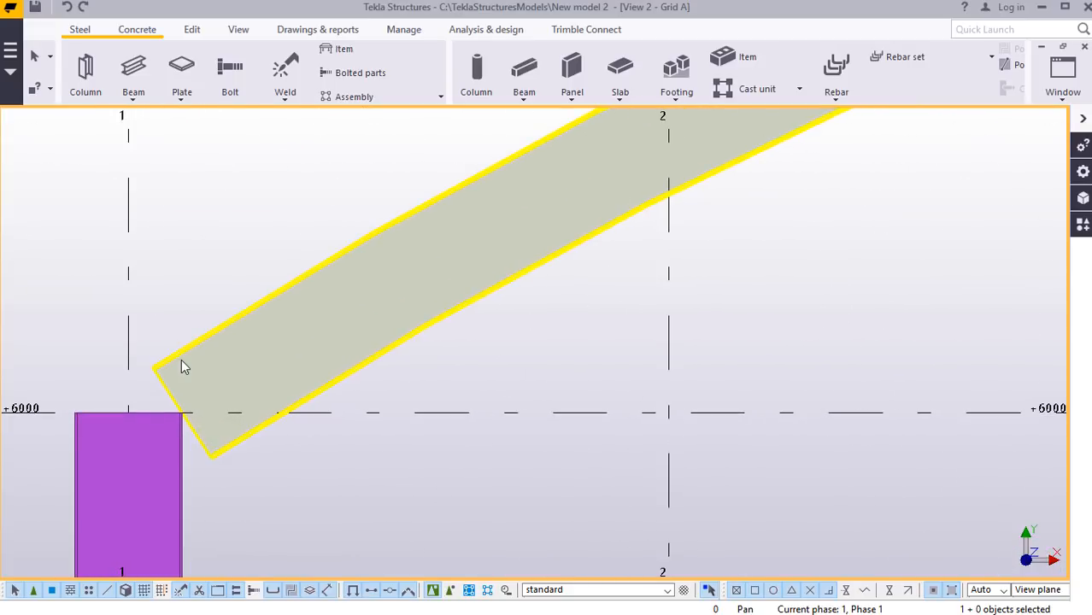
scroll(205, 418, "down", 5)
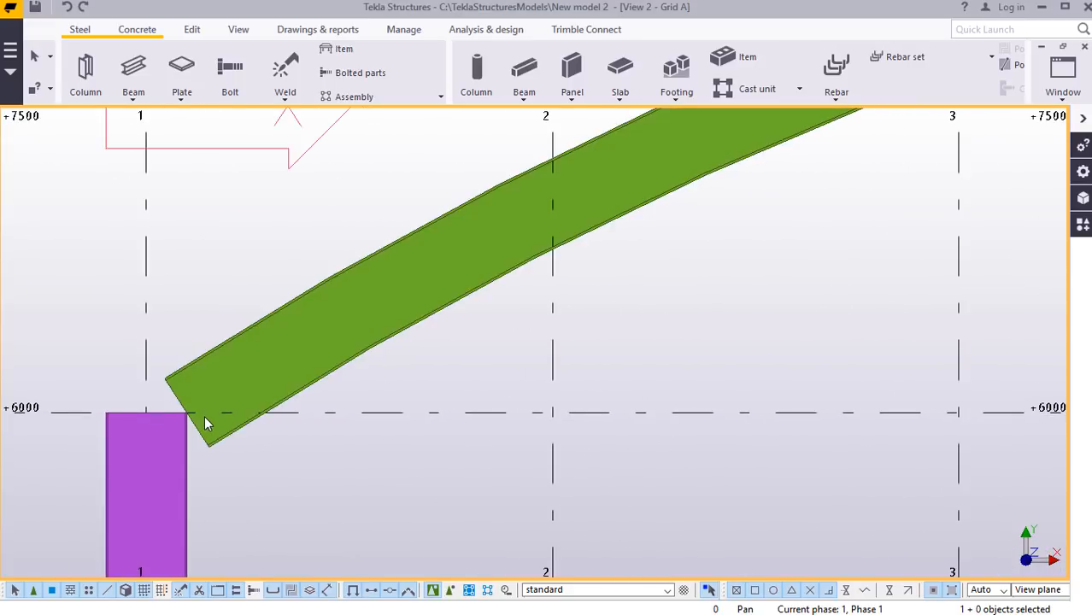
scroll(224, 418, "down", 5)
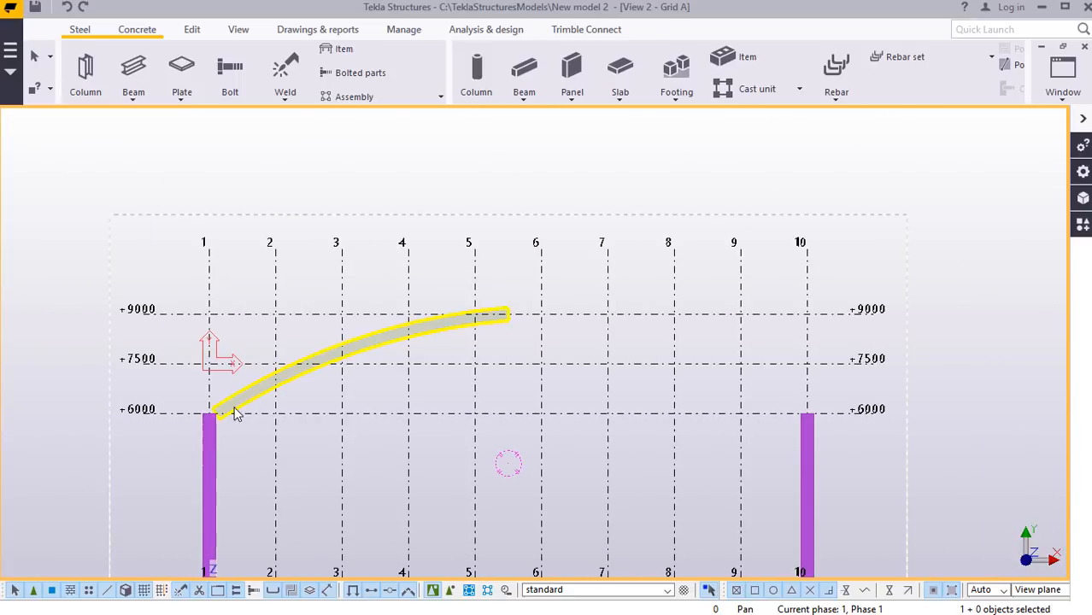
scroll(227, 415, "up", 4)
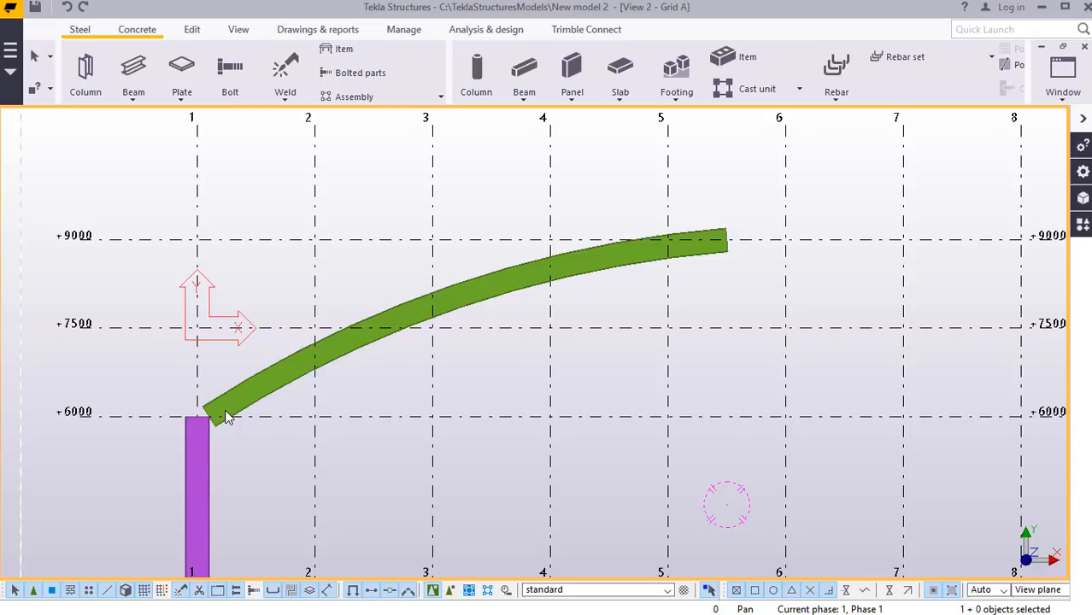
Switch to the 3D view and examine the joint between the curved beam's lower end and the column on grid line 1.
left_click(1064, 86)
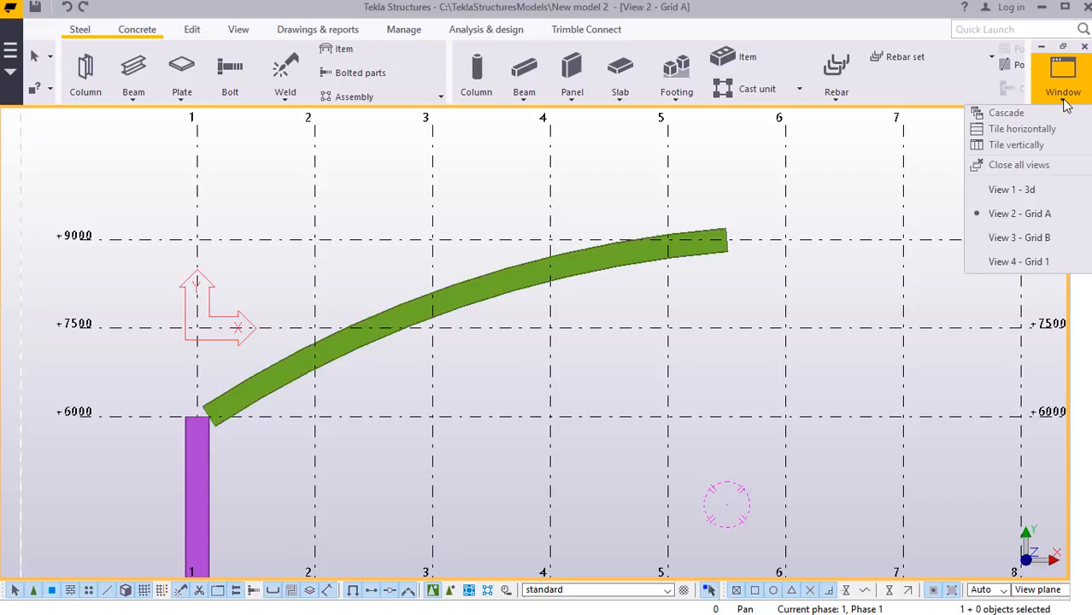
left_click(1015, 190)
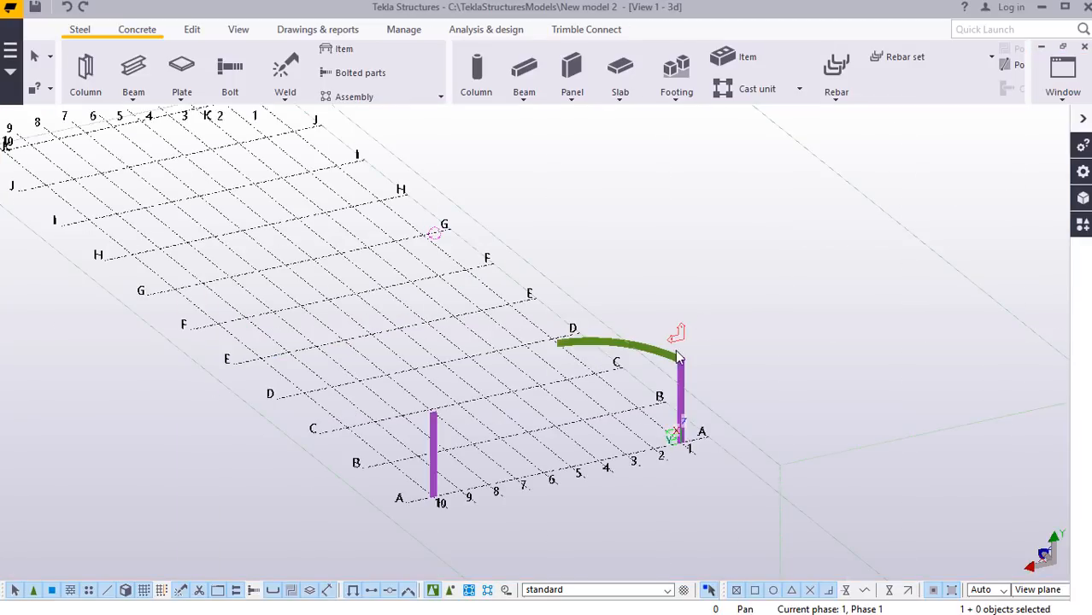
scroll(679, 359, "up", 5)
scroll(812, 368, "up", 6)
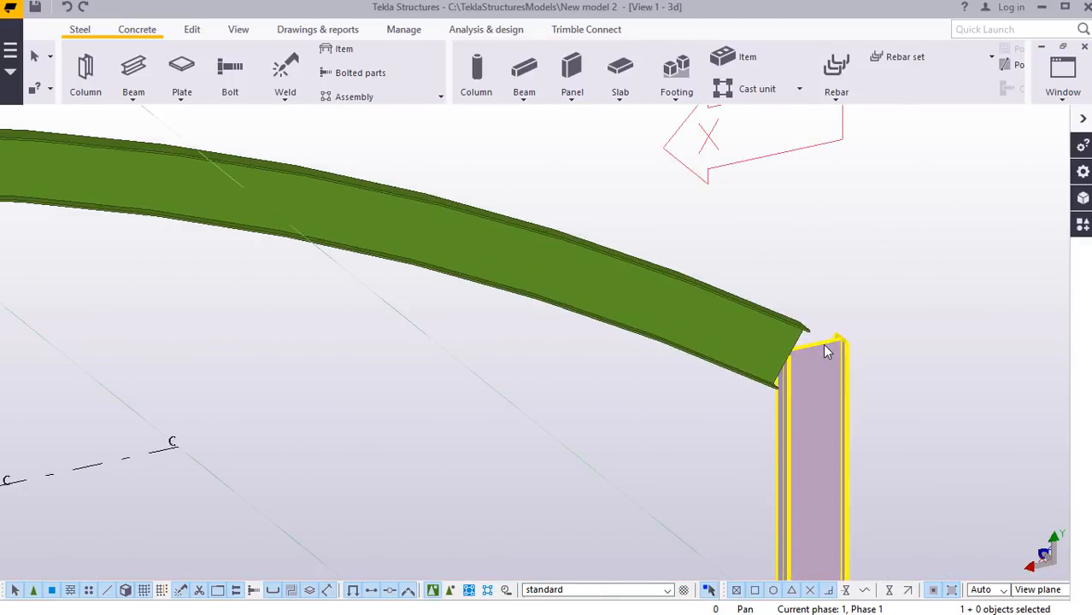
scroll(770, 368, "up", 2)
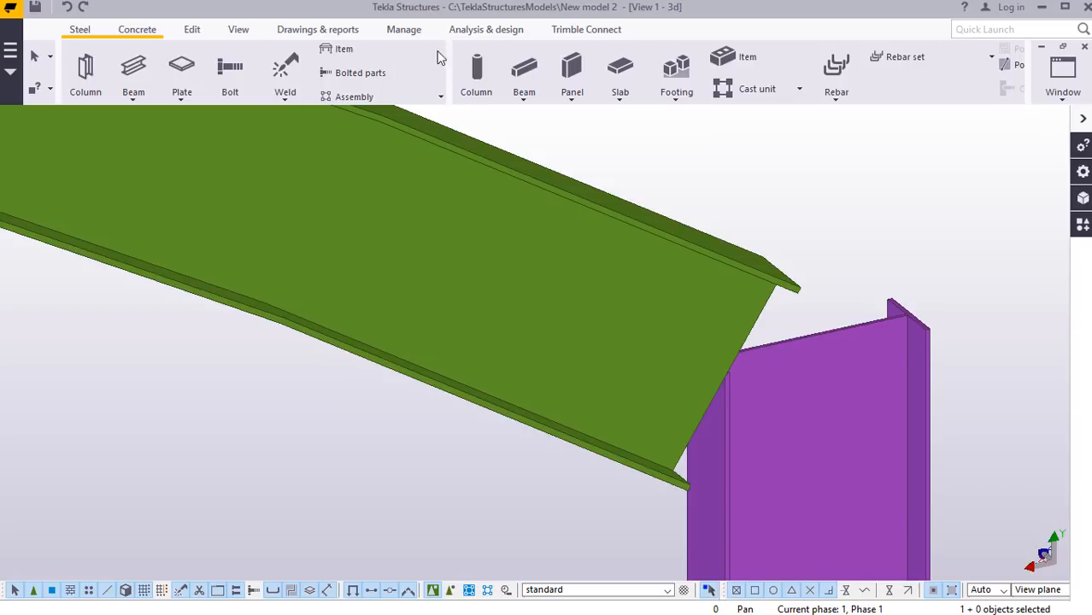
Set the view's rotation point at the column top on grid line 1 and orbit to inspect the beam joint from its inner side.
left_click(238, 31)
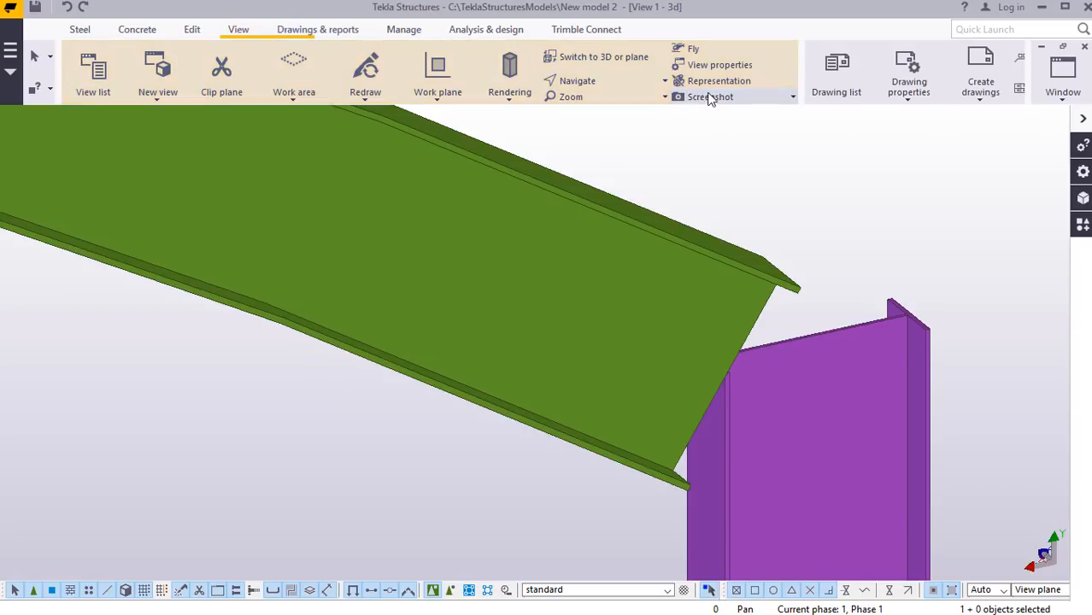
left_click(597, 80)
left_click(605, 103)
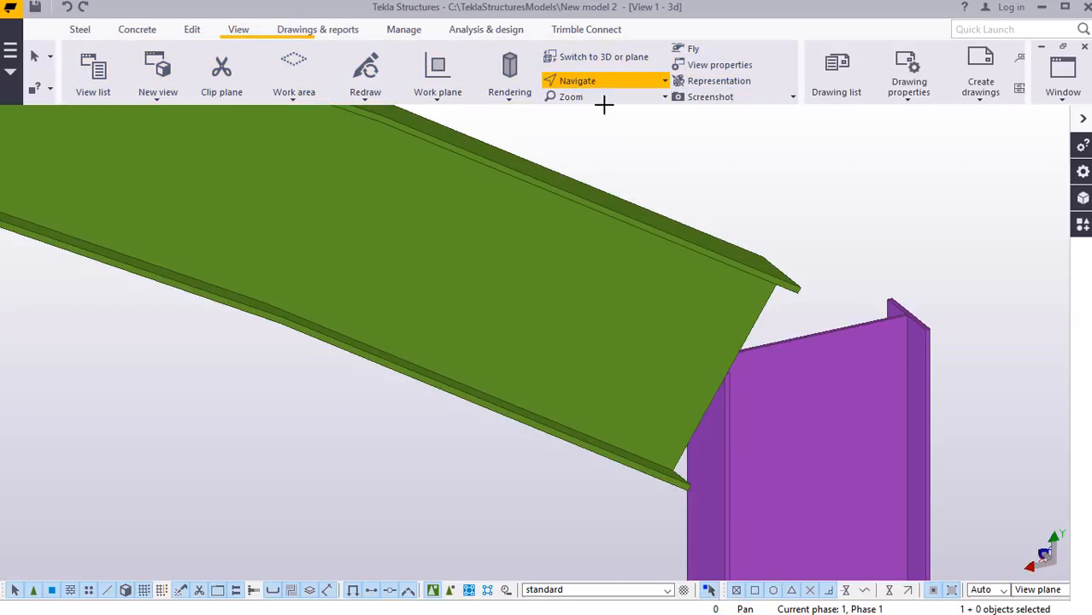
left_click(729, 374)
left_click_drag(726, 367, 861, 245)
right_click(864, 239)
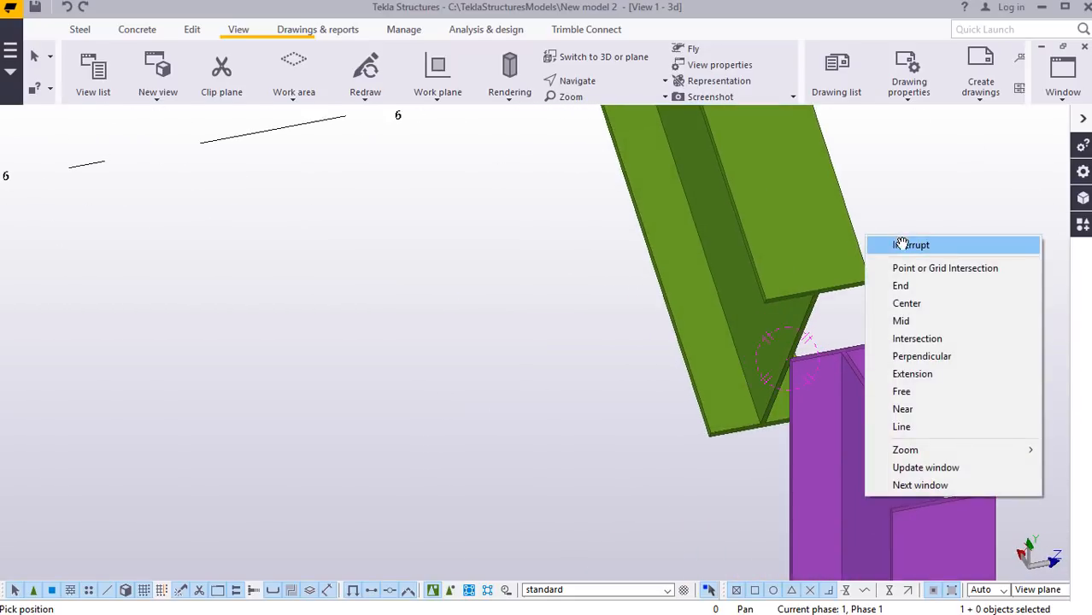
left_click(907, 245)
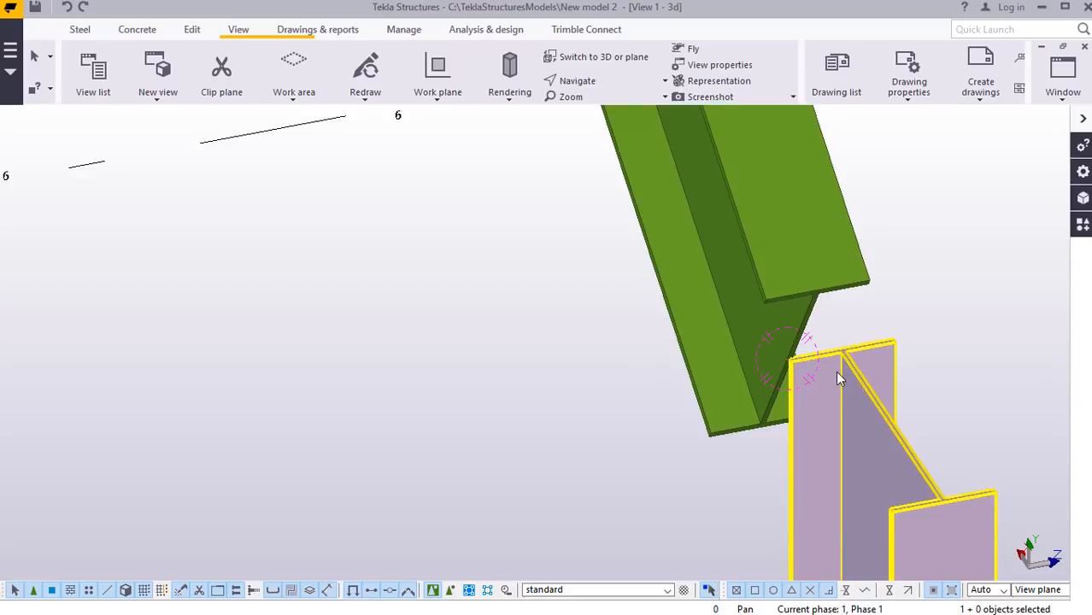
Set the curved beam's depth position to Middle so it is centred on the column web.
left_click(824, 200)
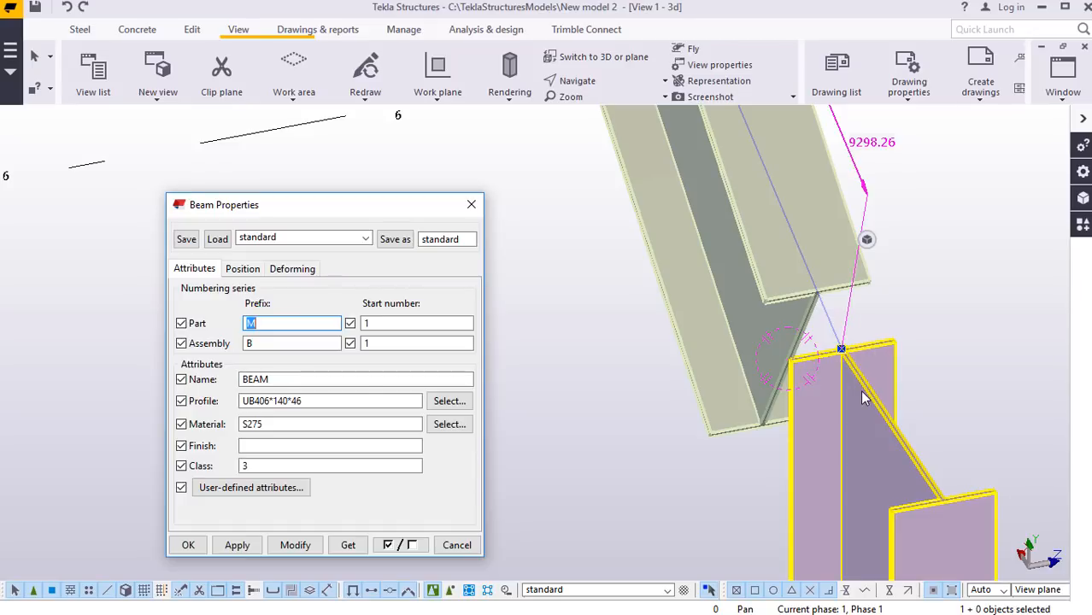
left_click(244, 270)
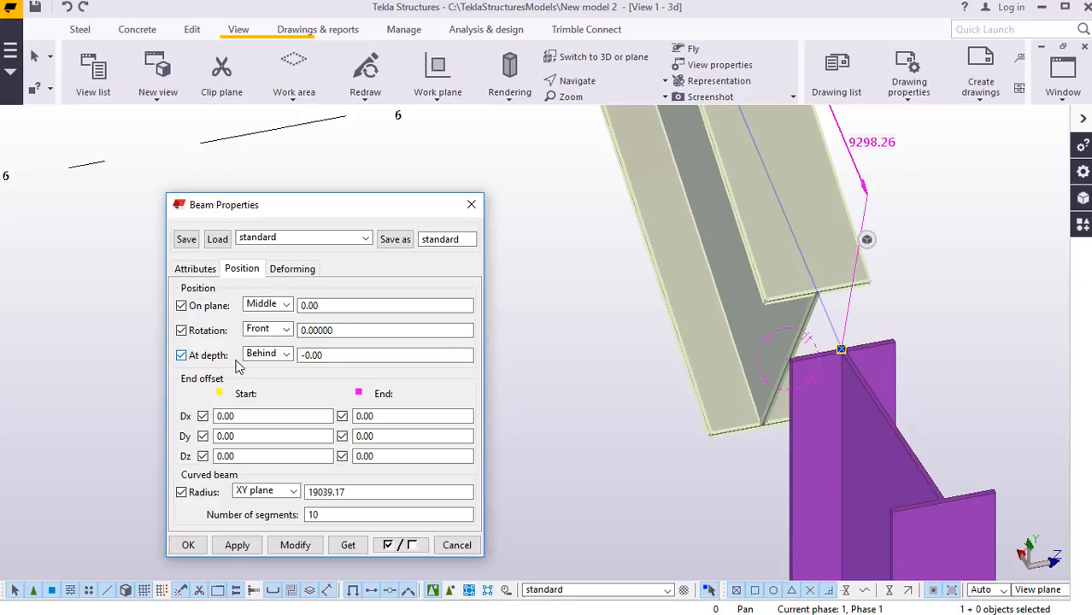
left_click(287, 355)
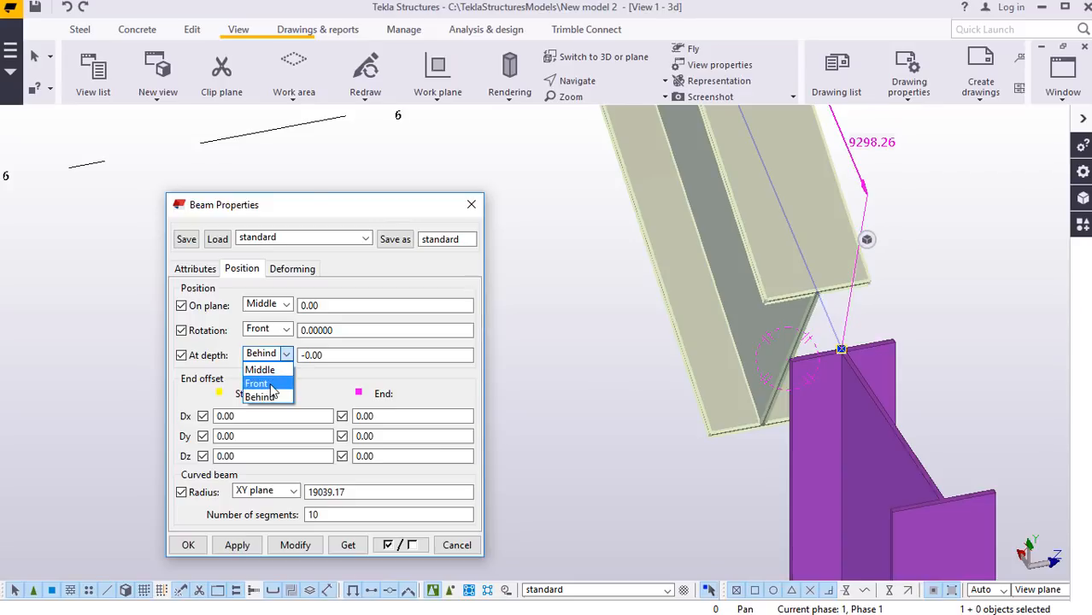
left_click(275, 372)
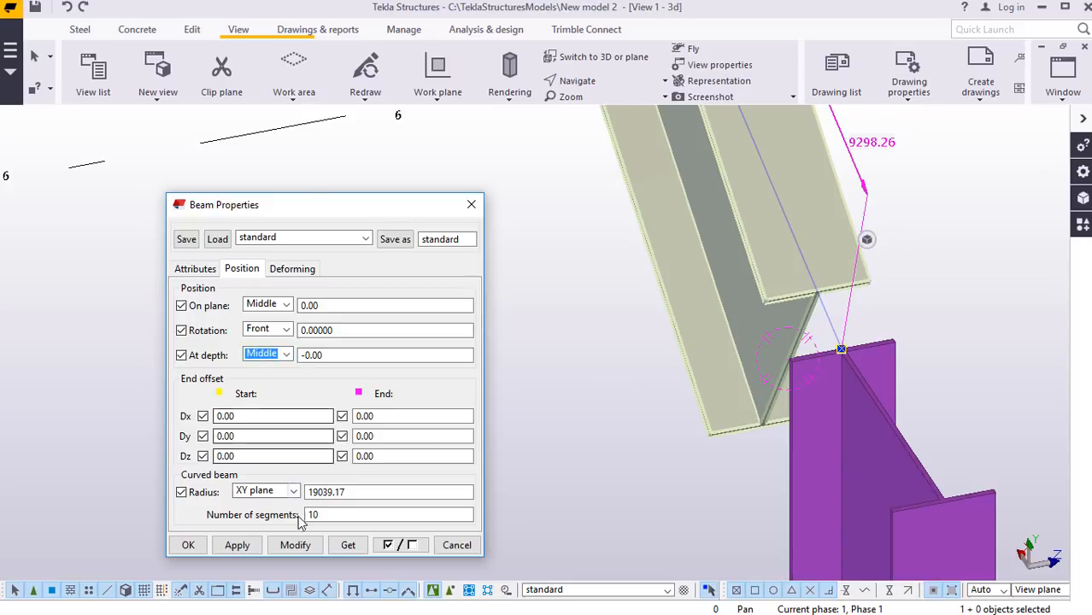
left_click(299, 546)
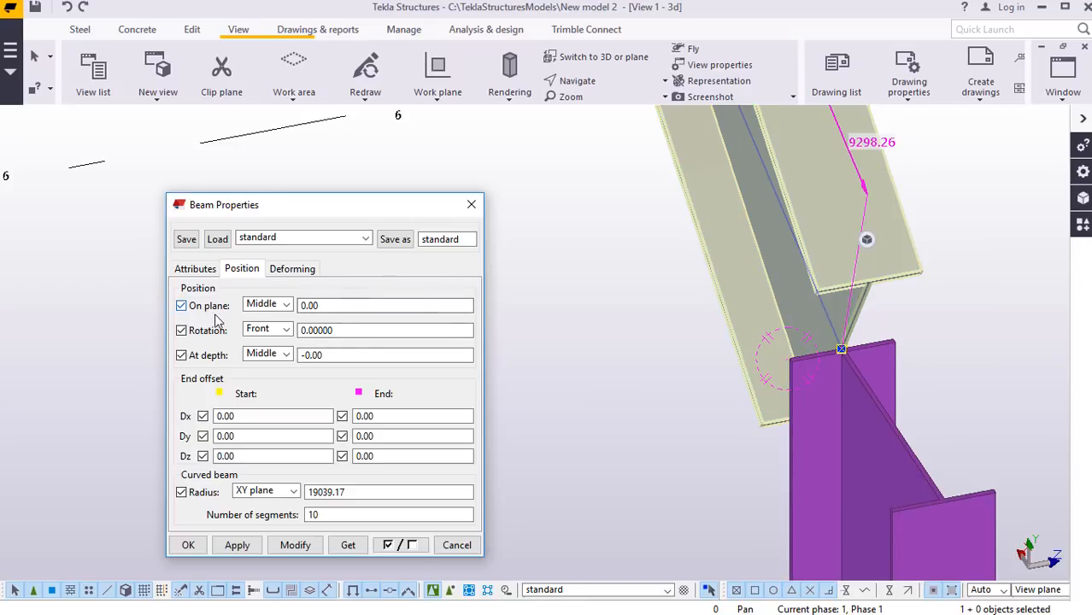
Try Left as the curved beam's on-plane position.
left_click(286, 306)
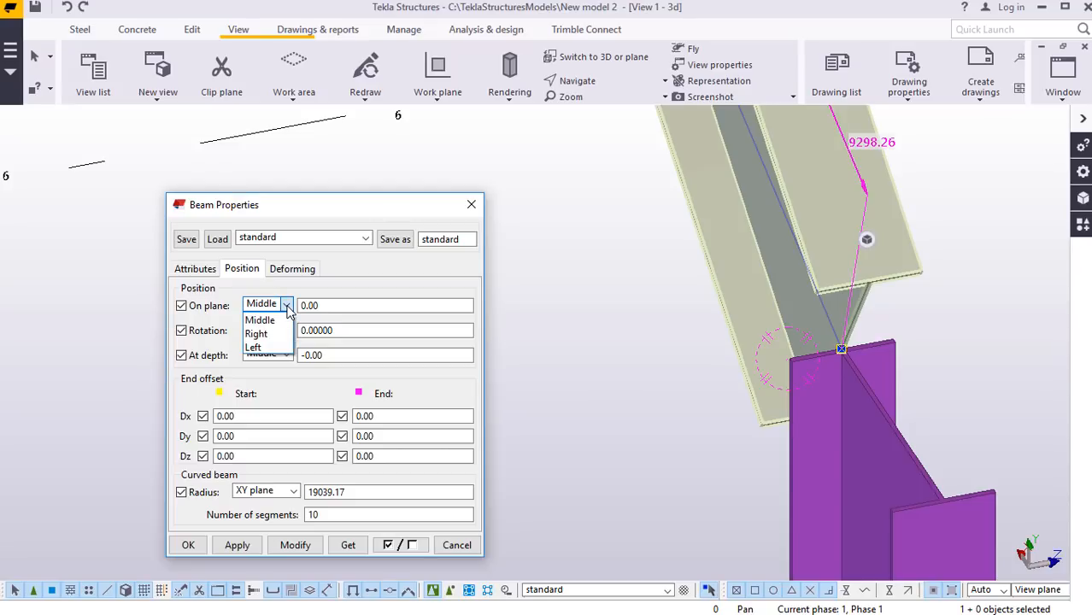
left_click(274, 347)
left_click(289, 547)
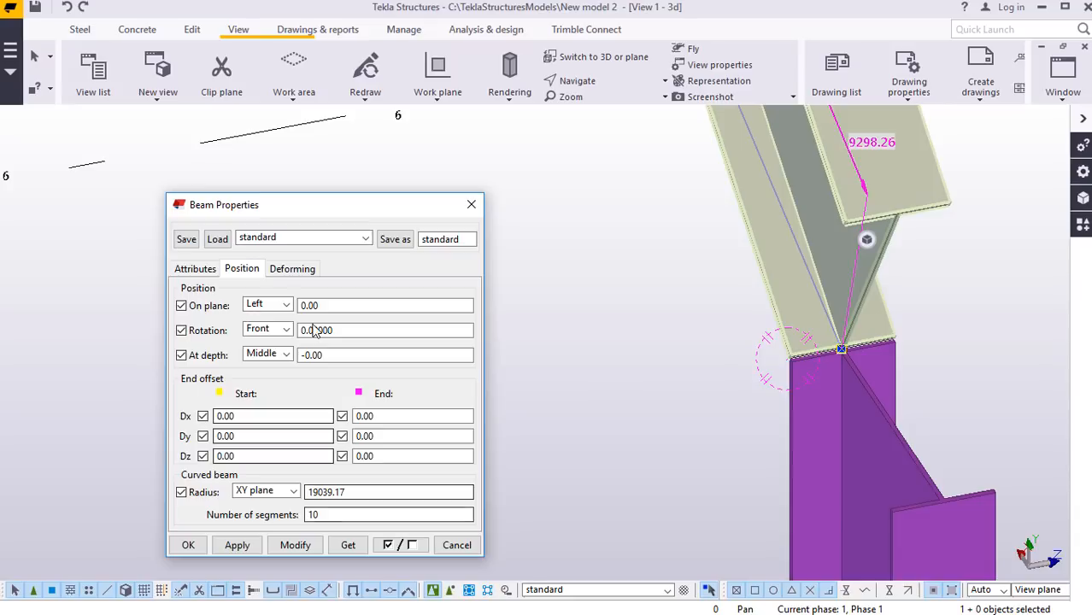
Set the curved beam's on-plane position to Right, close its properties and deselect it.
left_click(286, 306)
left_click(280, 335)
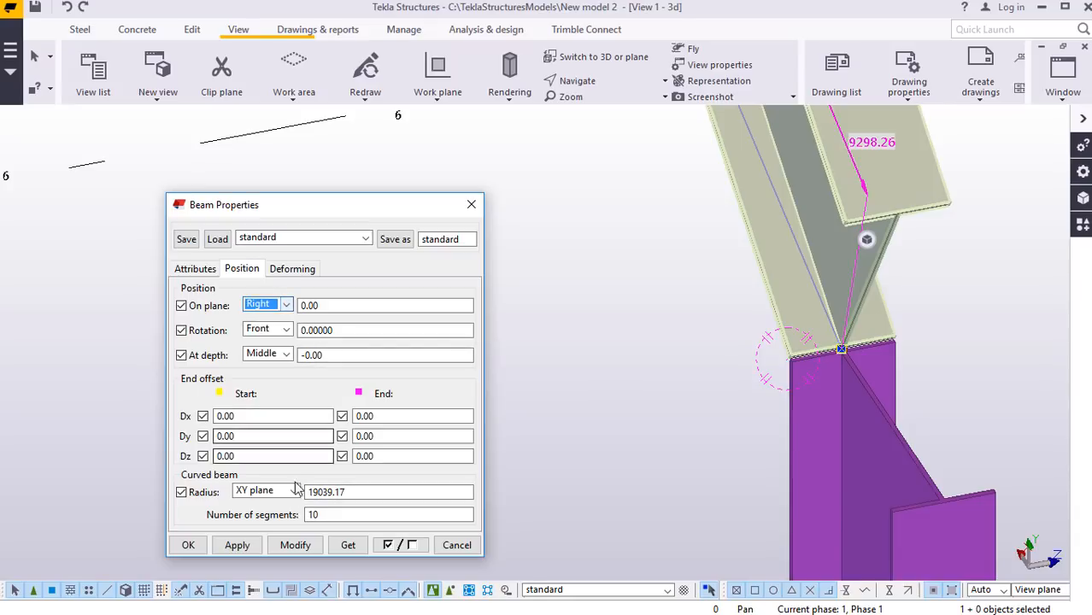
left_click(291, 545)
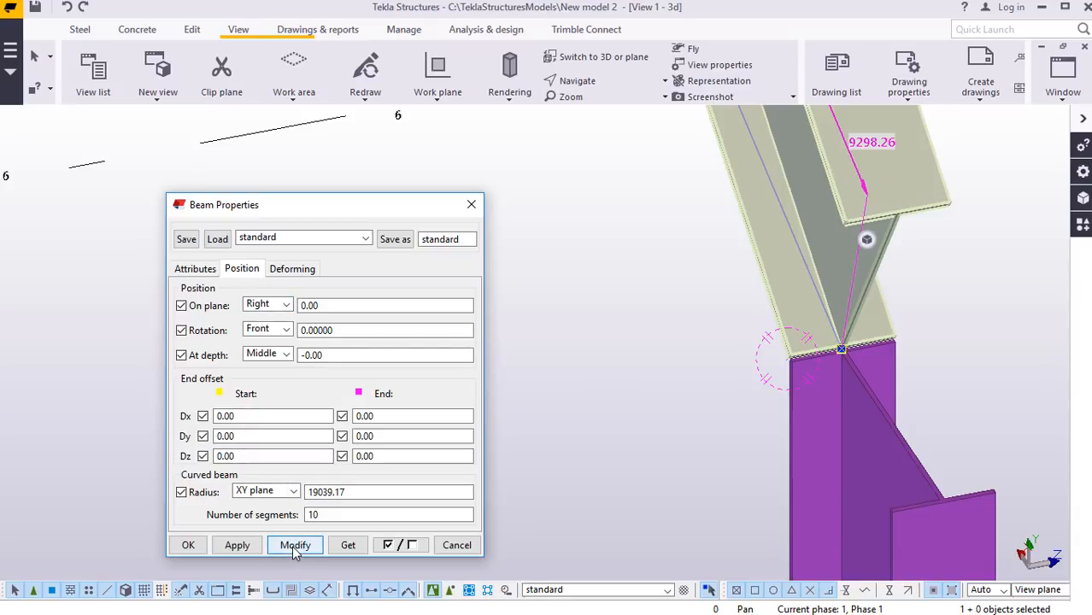
left_click(229, 548)
left_click(190, 546)
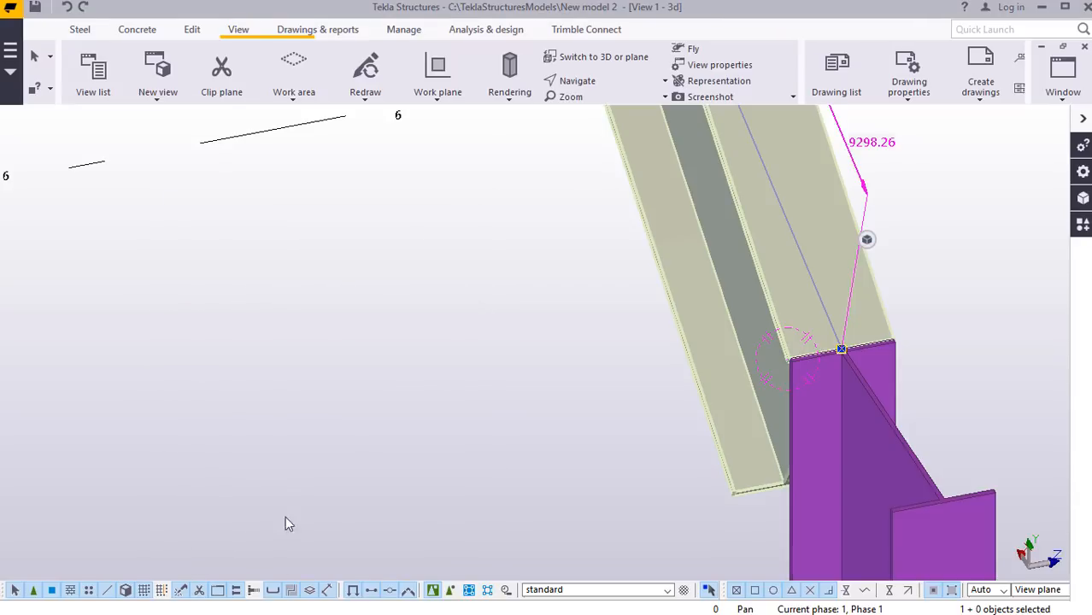
left_click(530, 342)
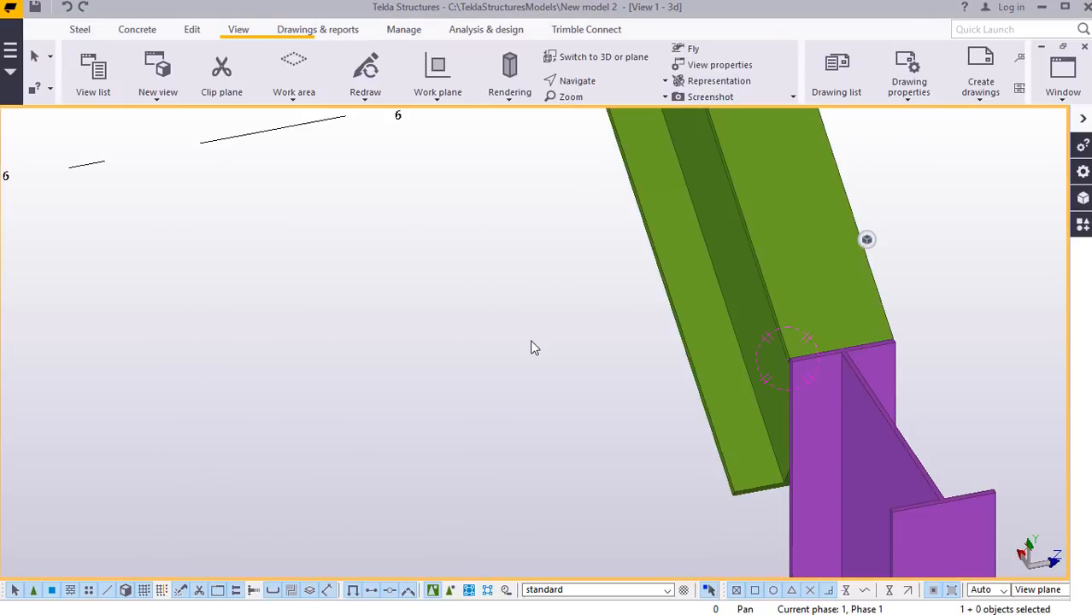
Return to the Grid A view and show the whole curved beam.
left_click(1064, 102)
left_click(1024, 213)
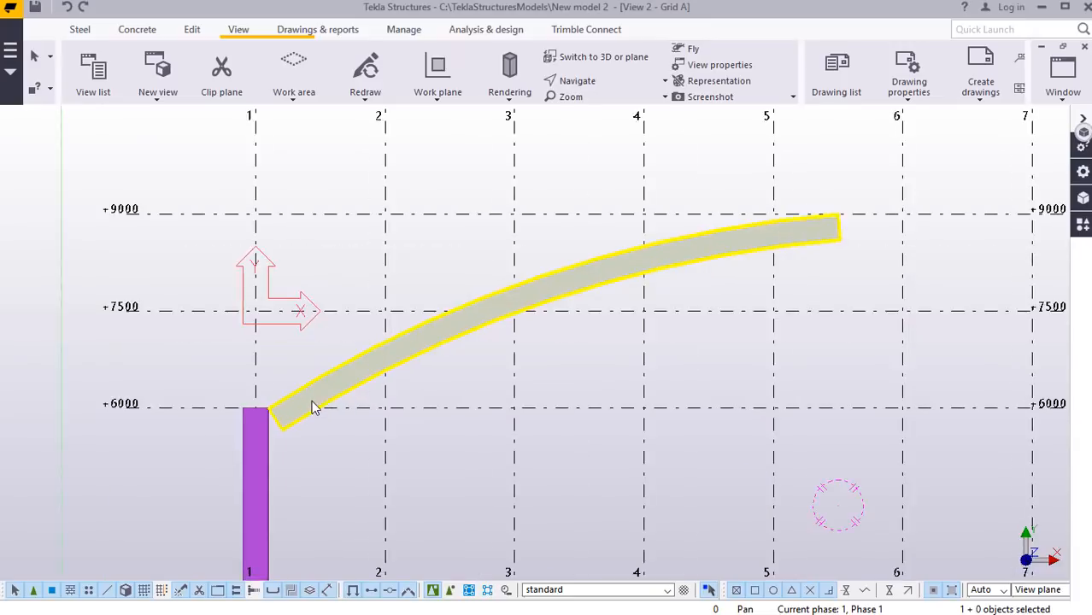
scroll(288, 399, "down", 5)
scroll(708, 295, "up", 4)
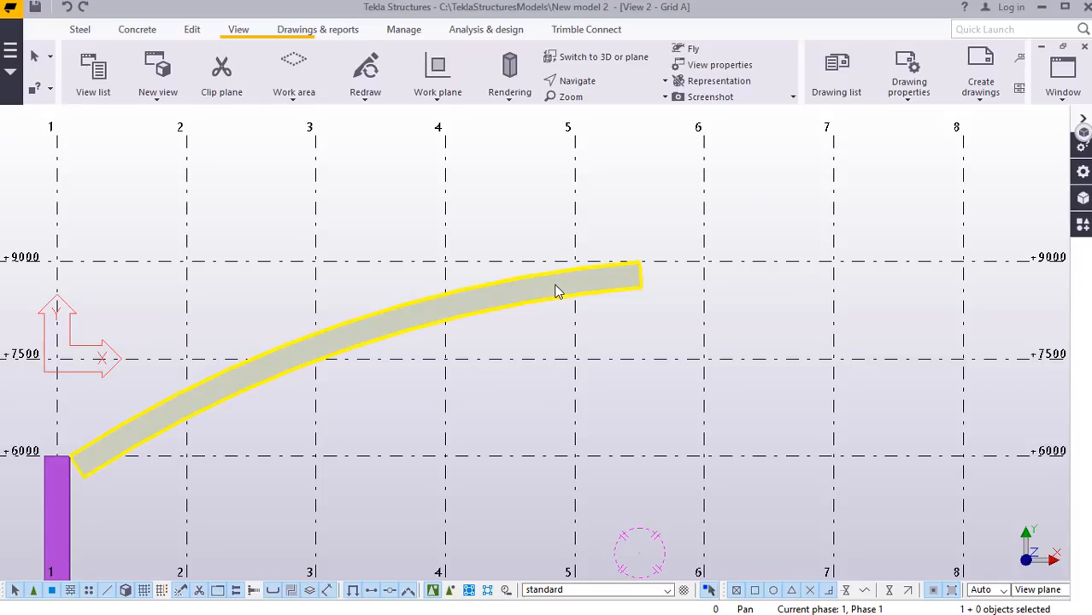
Change the curved beam's profile to UB305*102*25 from the 305's group of UB sections, then close its properties and deselect it.
double_click(546, 286)
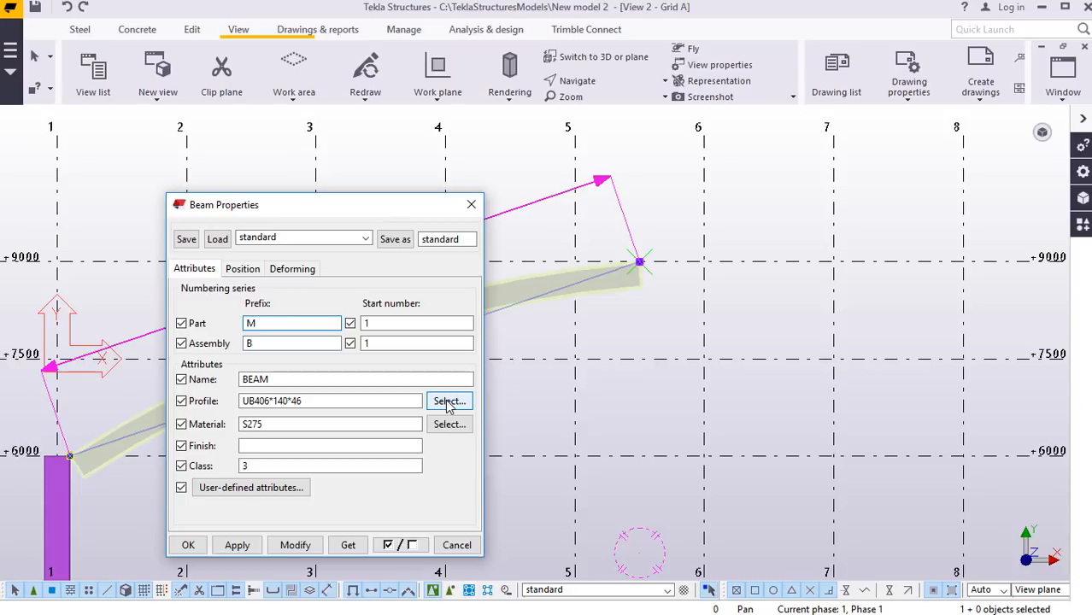
left_click(448, 402)
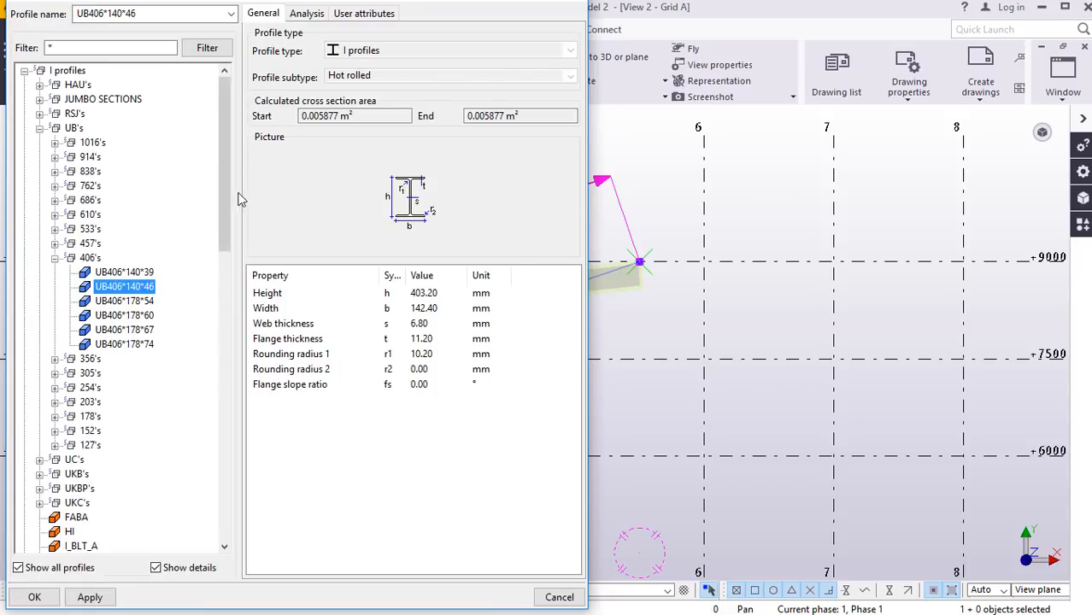
left_click(55, 258)
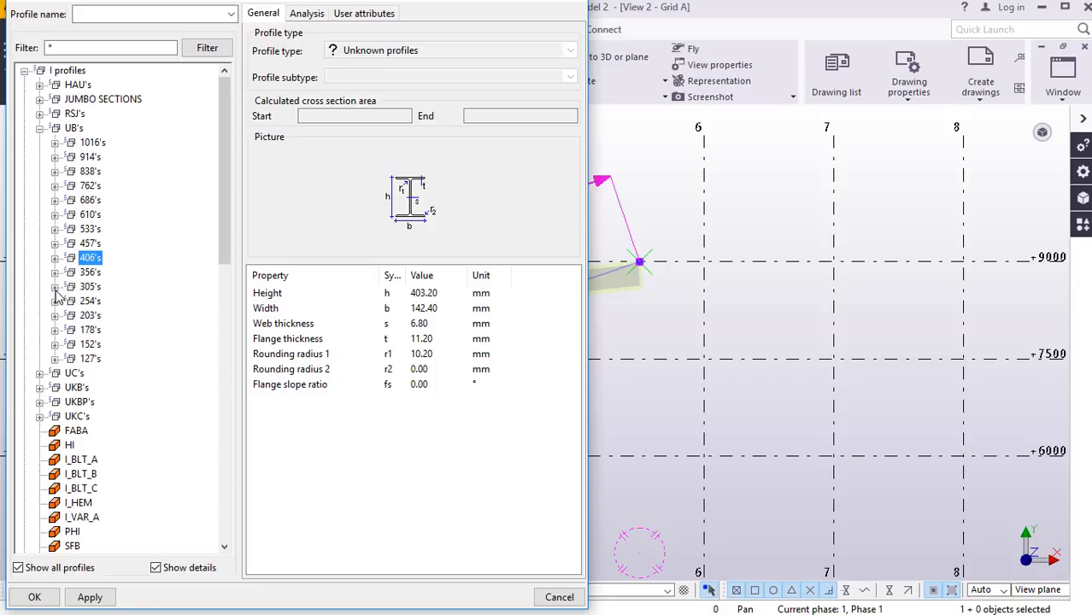
left_click(54, 287)
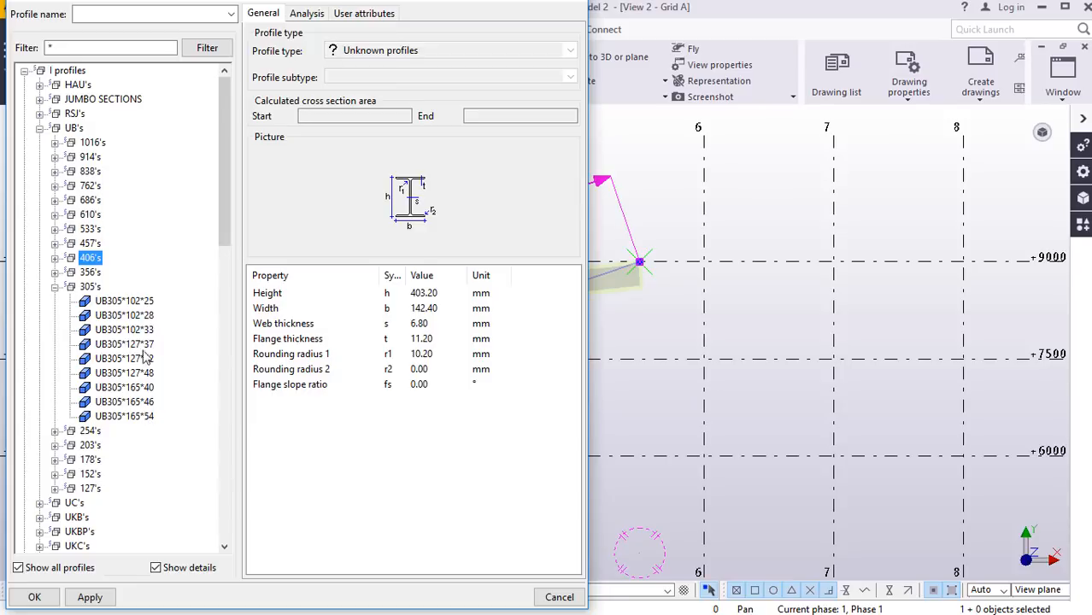
left_click(128, 302)
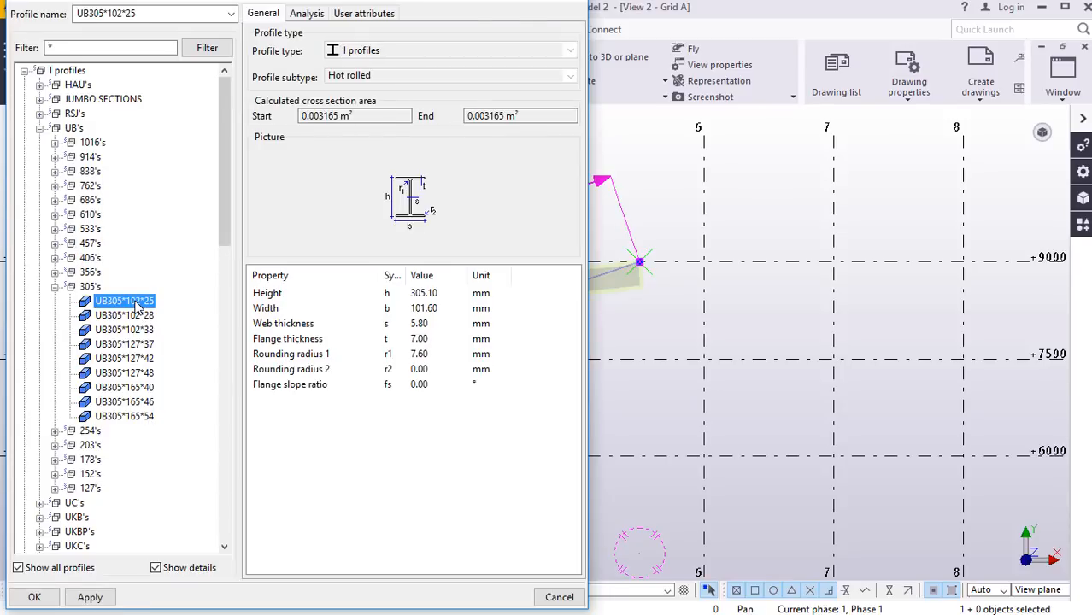
left_click(89, 597)
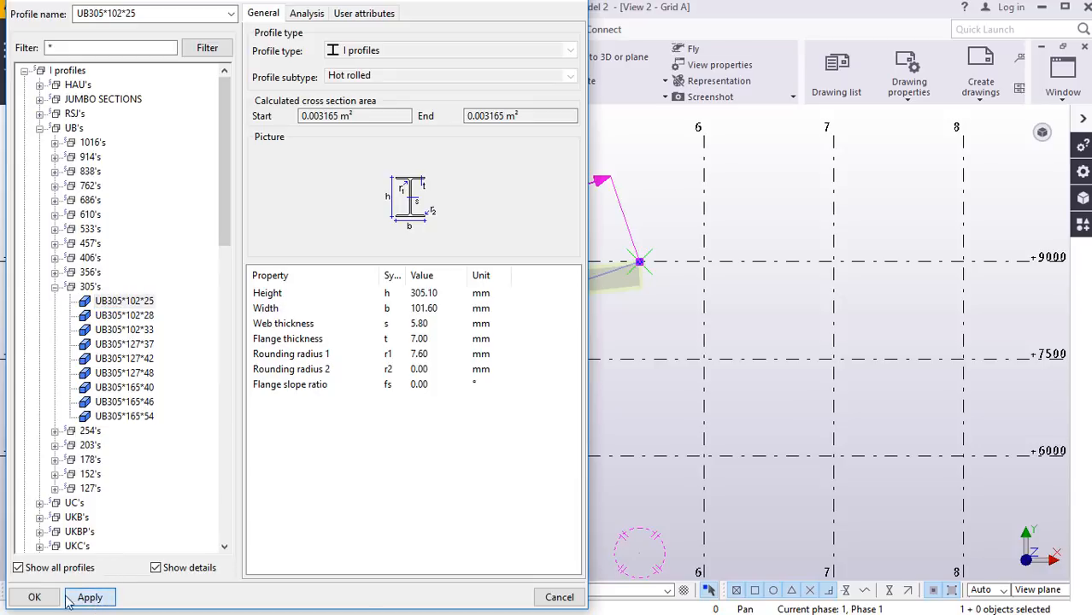
left_click(34, 599)
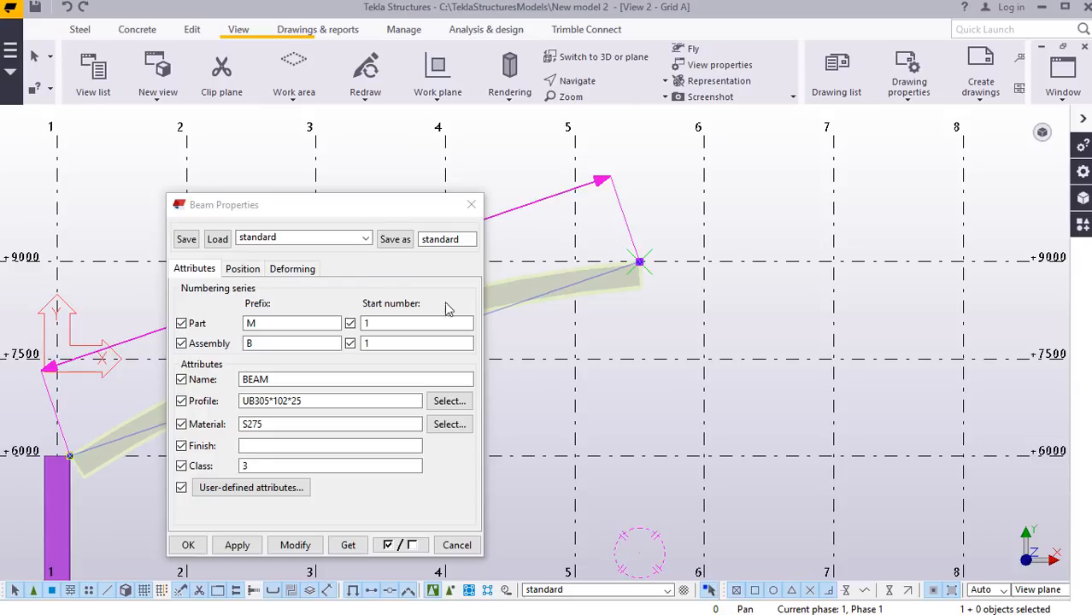
left_click_drag(332, 206, 841, 129)
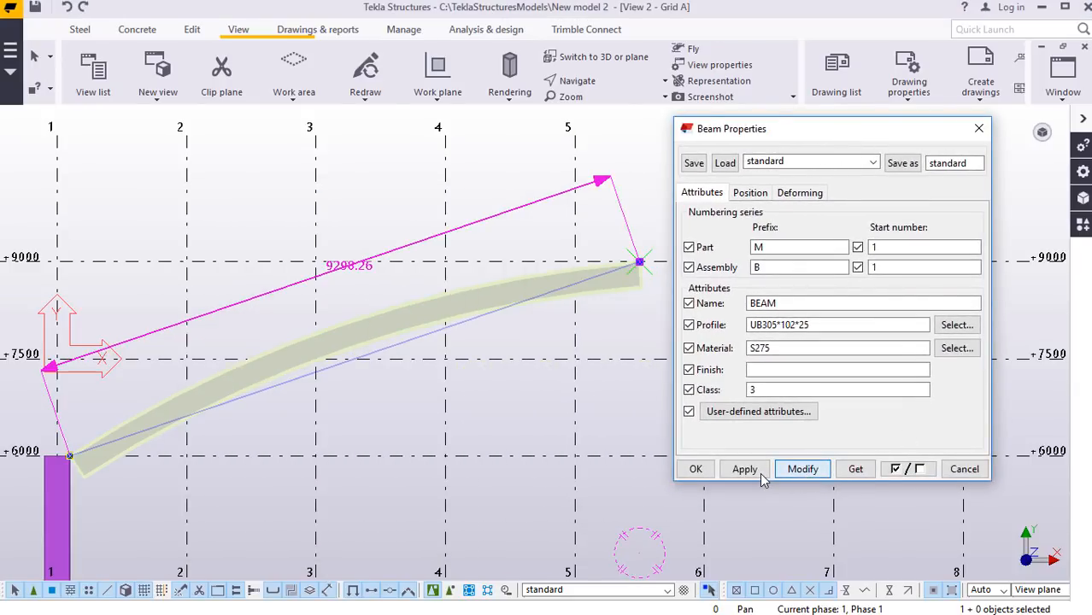
left_click(697, 469)
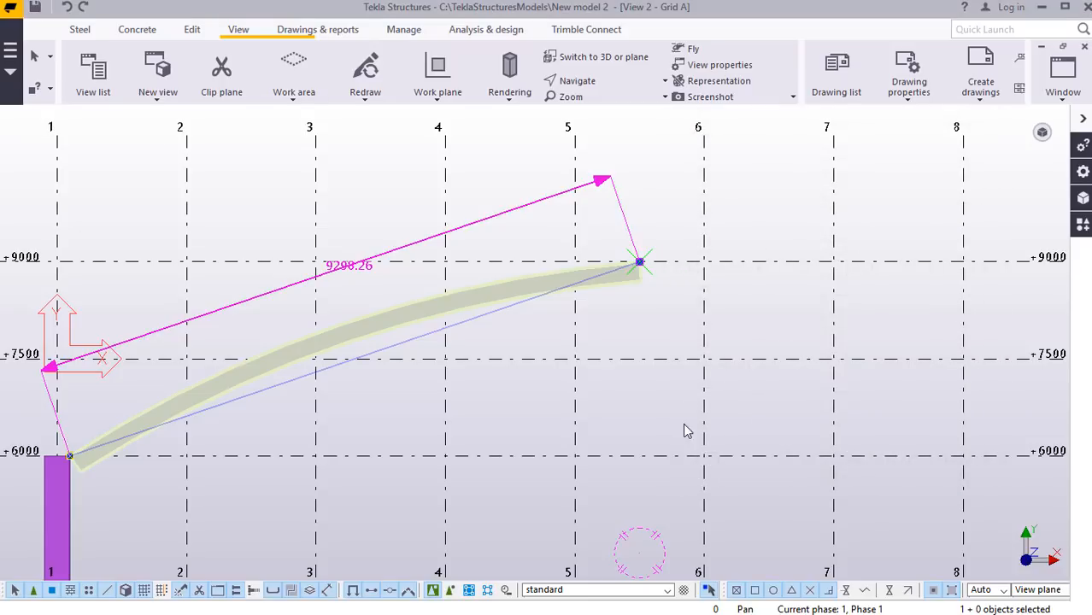
left_click(611, 263)
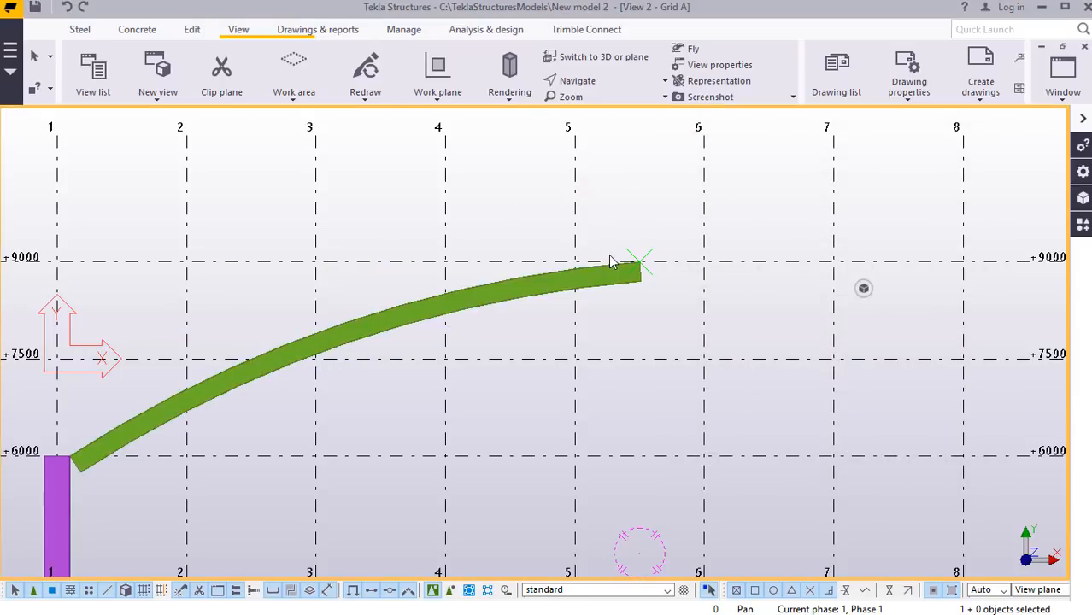
Examine the resized curved beam from its upper end at +9000 down to the column on grid line 1.
scroll(618, 267, "up", 5)
left_click(547, 328)
scroll(547, 328, "down", 2)
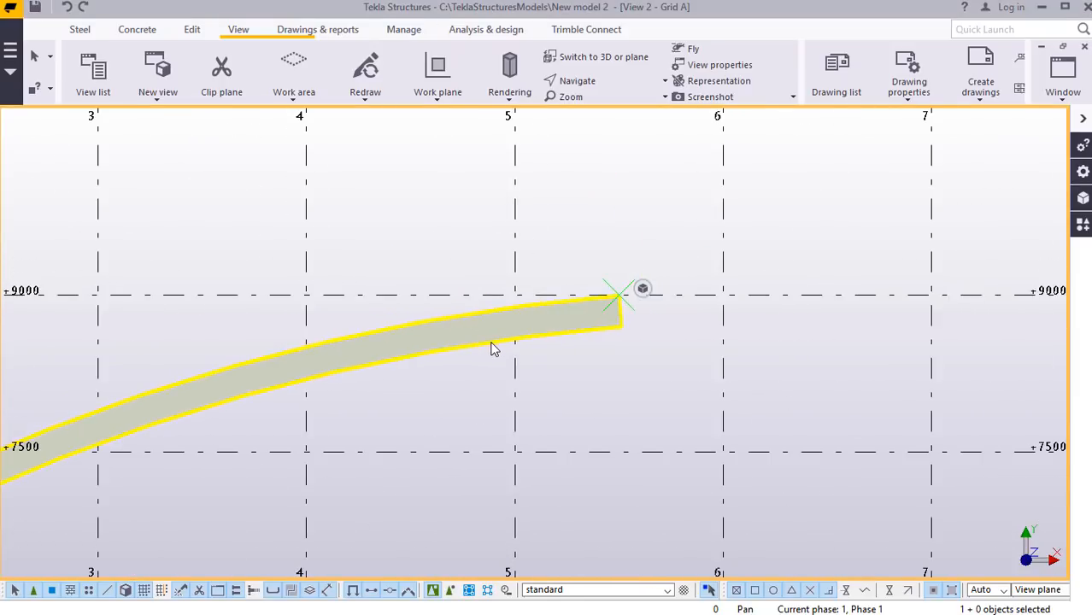
left_click(615, 348)
scroll(615, 349, "down", 3)
scroll(619, 338, "down", 4)
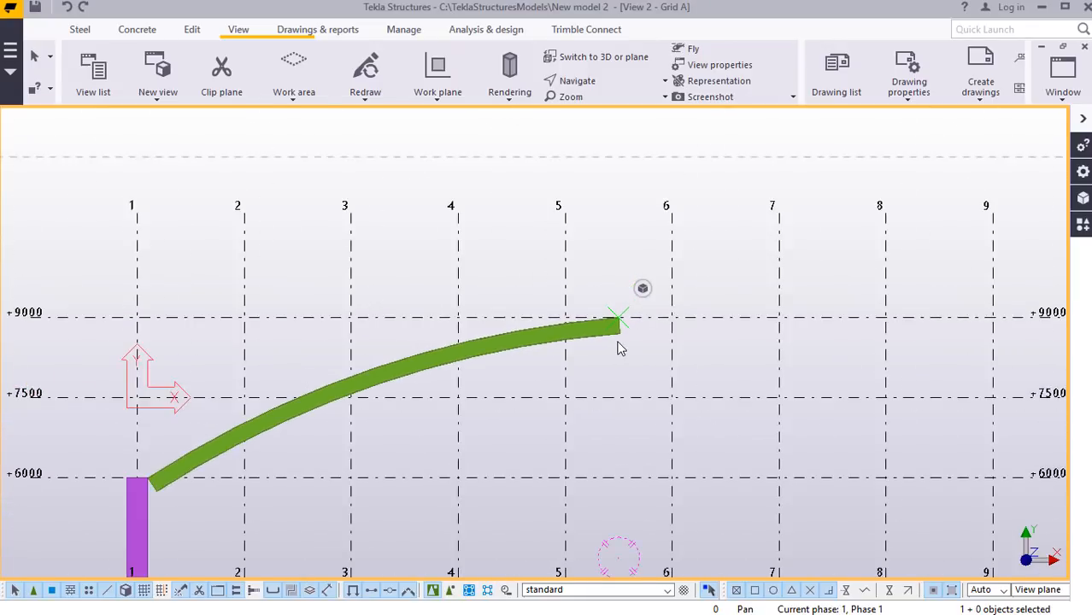
scroll(256, 475, "up", 4)
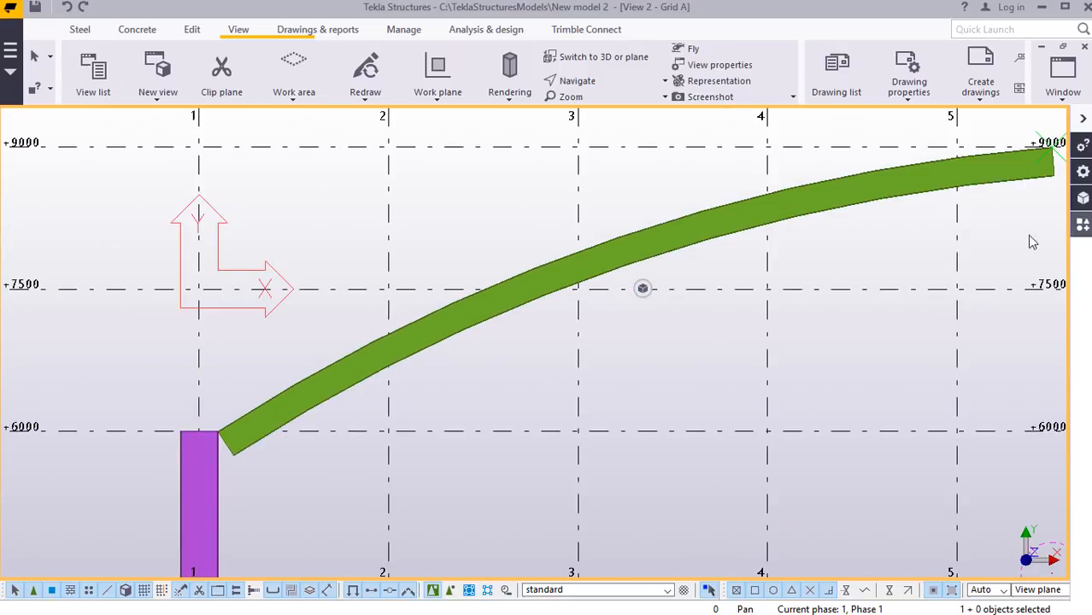
Add an Eaves haunch (102) connection with the grid line 1 column as main part and the curved beam as secondary part, and end the command.
left_click(1083, 227)
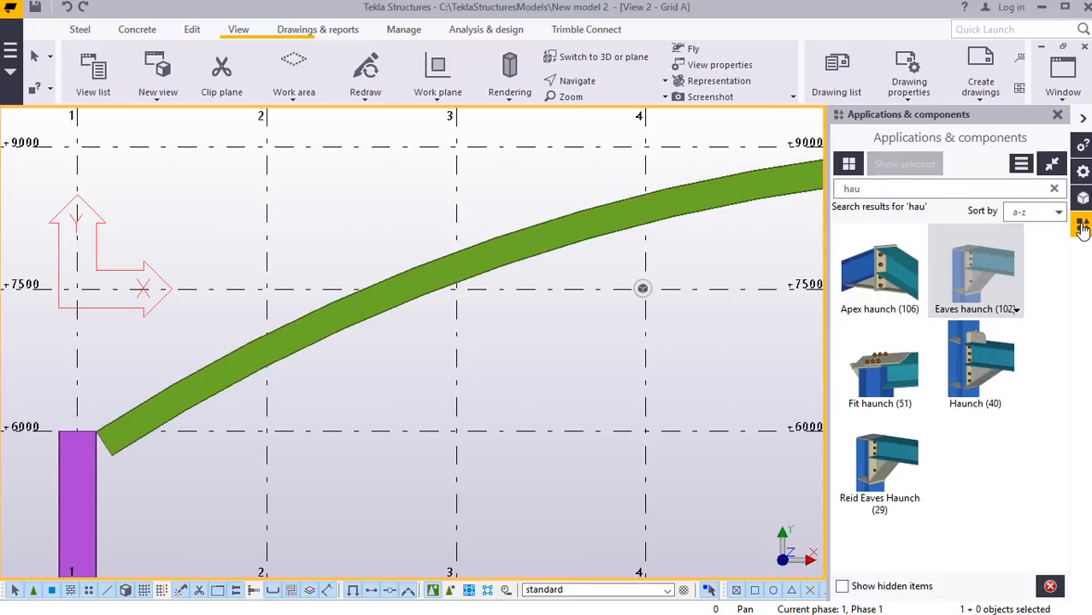
left_click(864, 189)
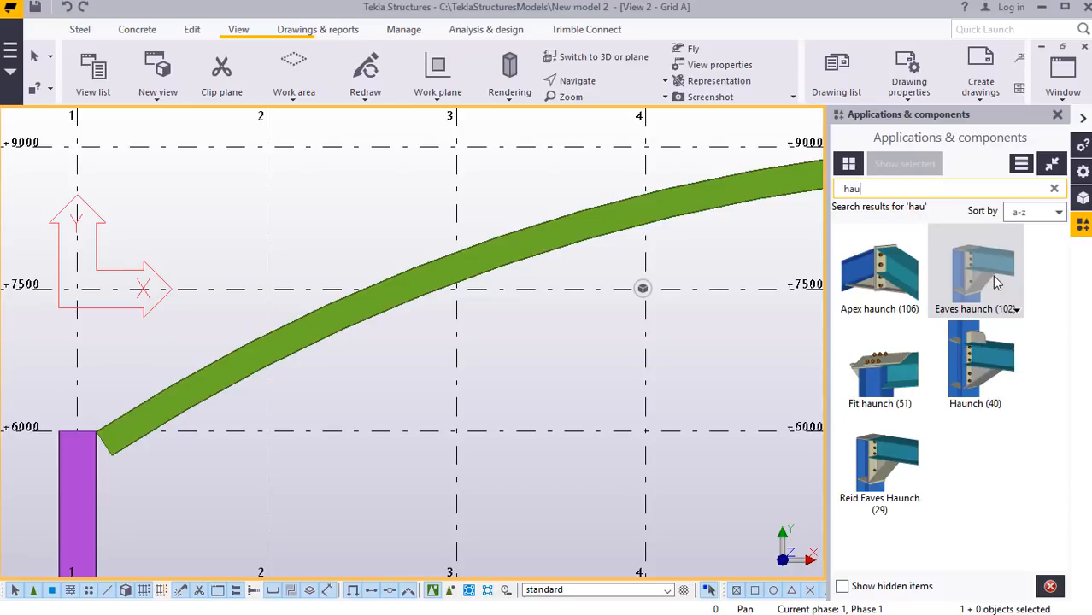
left_click(74, 469)
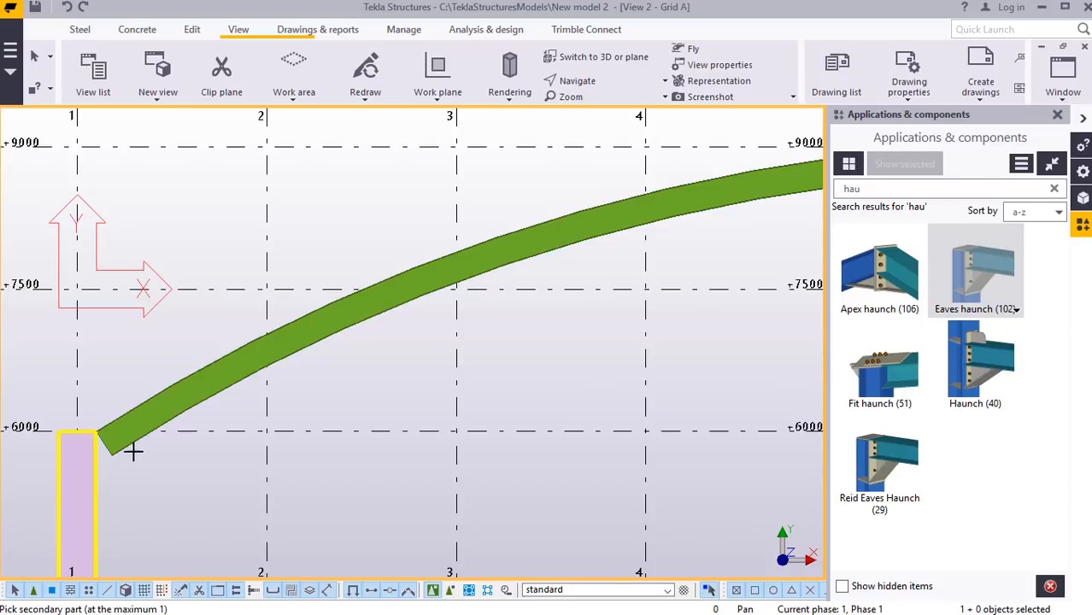
left_click(165, 419)
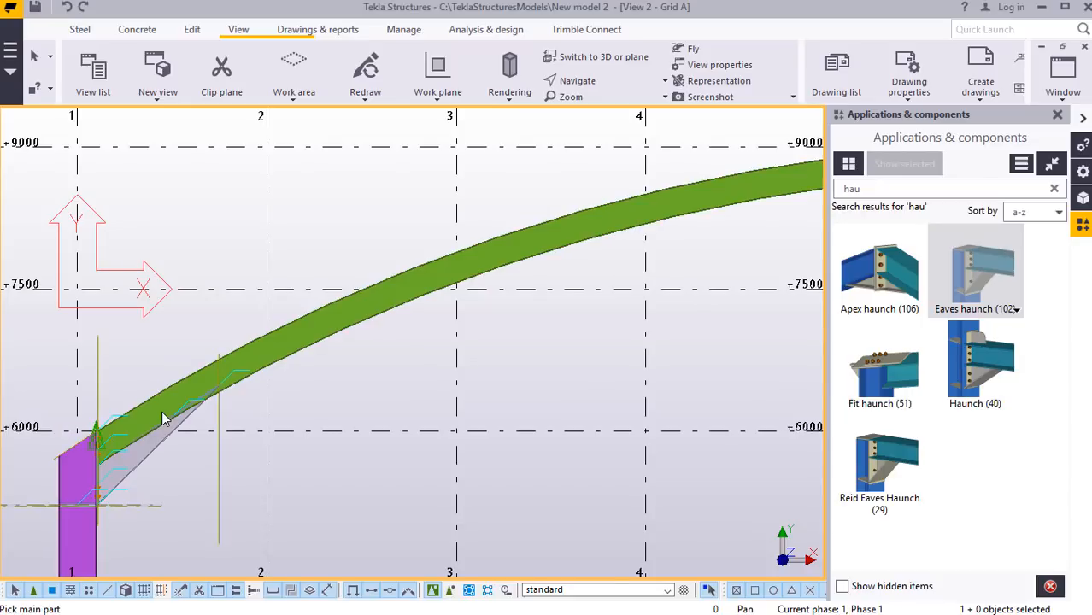
right_click(433, 374)
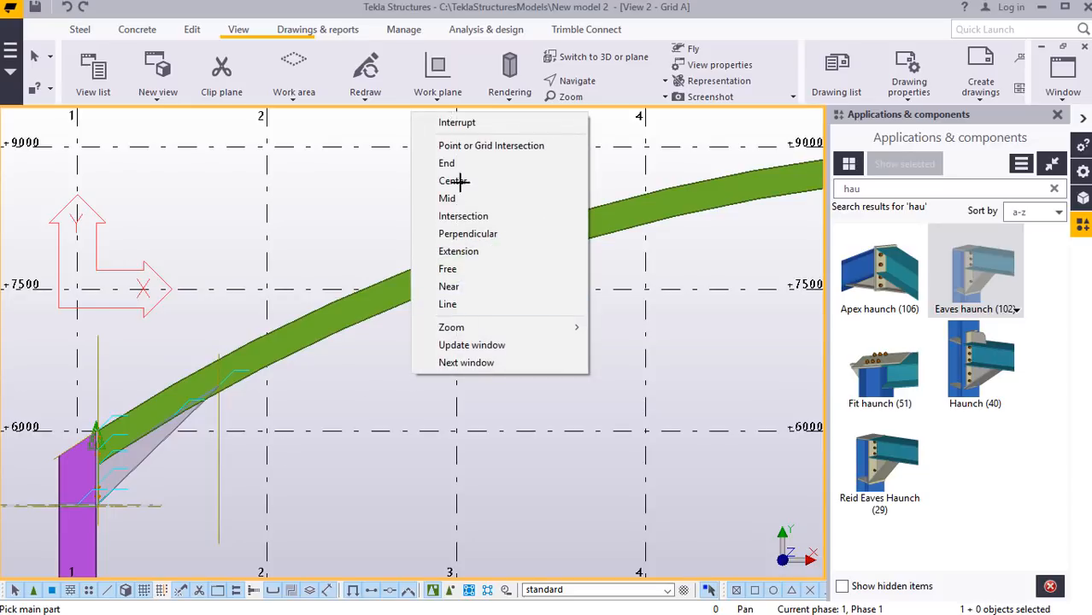
left_click(448, 124)
In the eaves haunch's parameters, set the haunch length to 1000 and the vertical distance down to the haunch's lower end to 400.
left_click(77, 512)
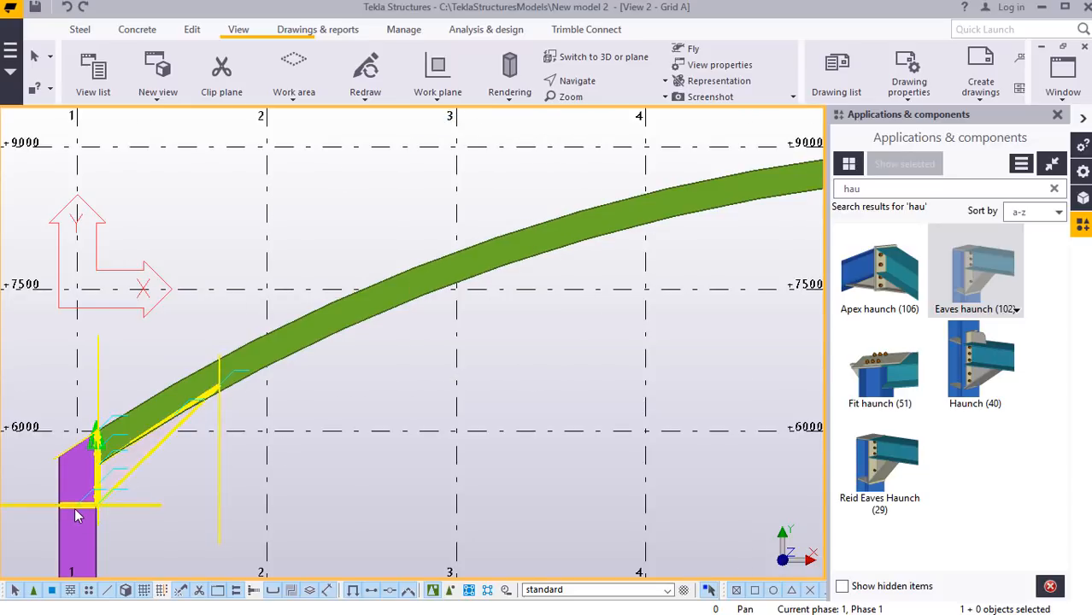
scroll(75, 507, "up", 3)
scroll(214, 507, "down", 2)
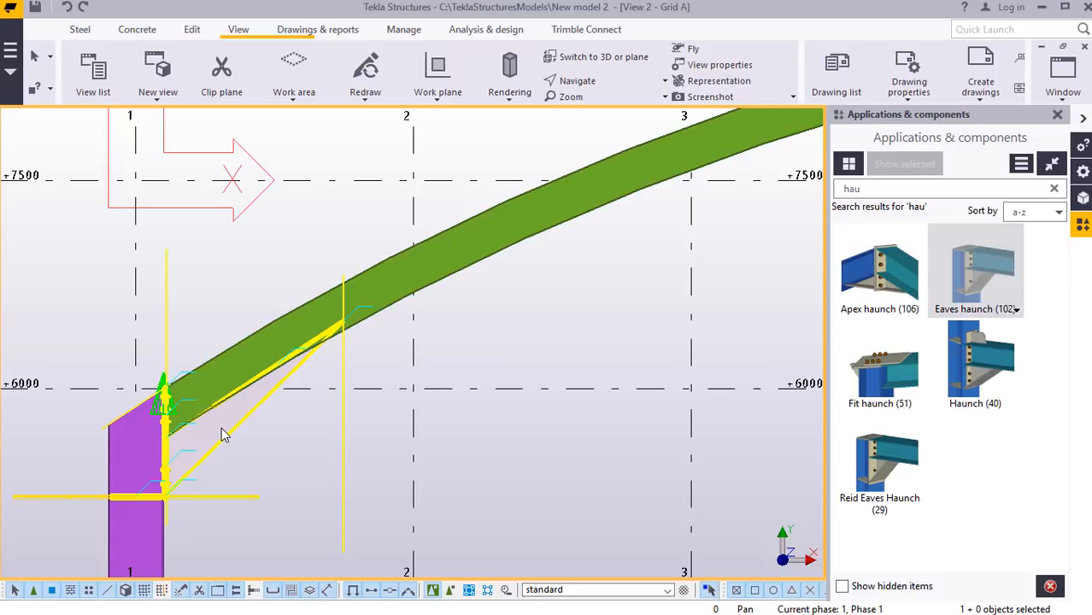
double_click(222, 435)
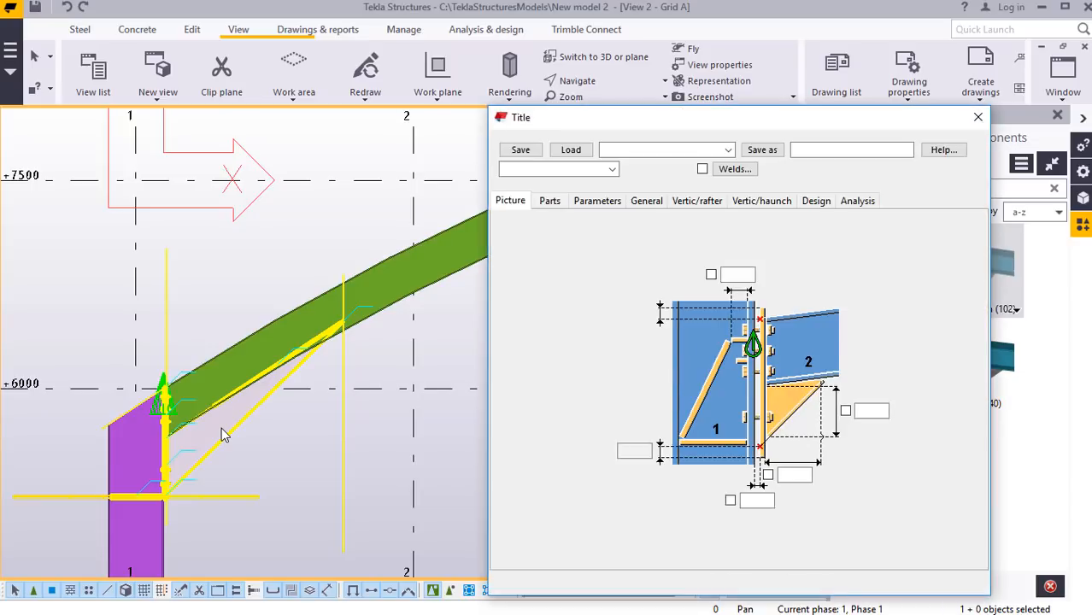
left_click(549, 175)
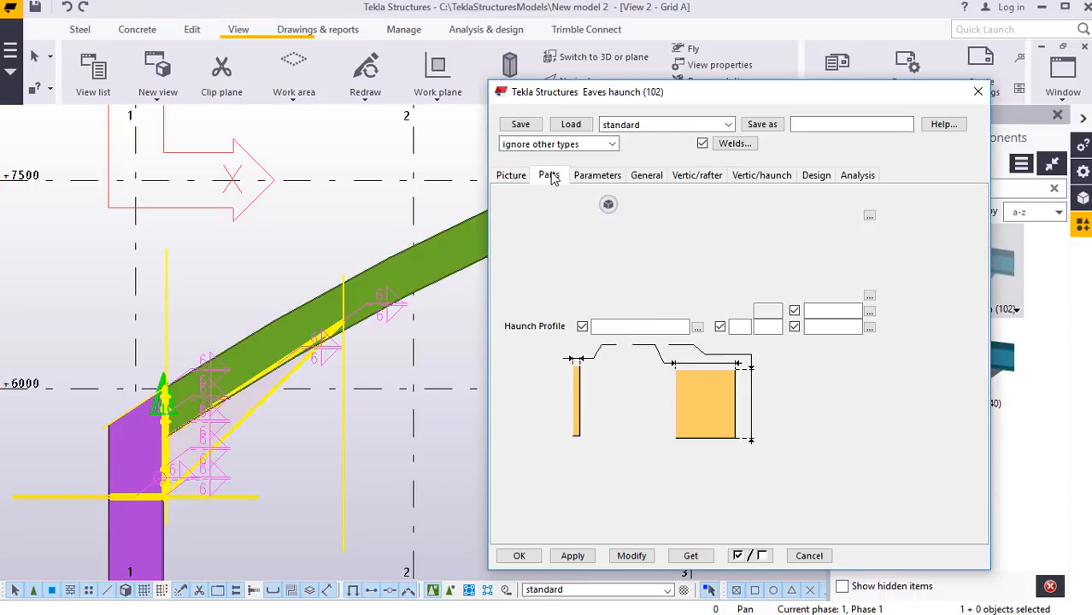
left_click(597, 175)
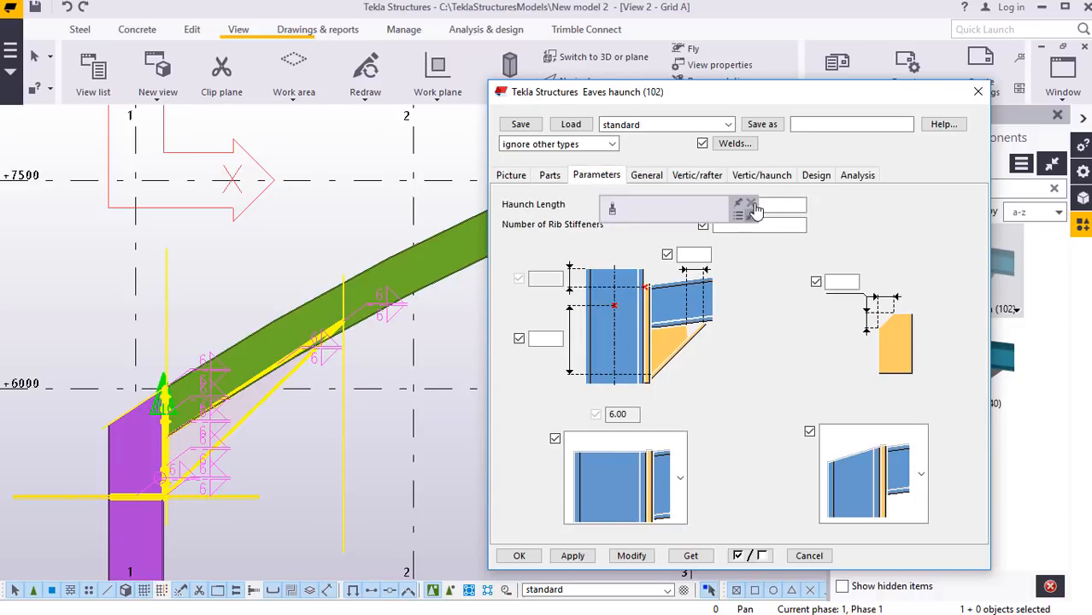
left_click(752, 206)
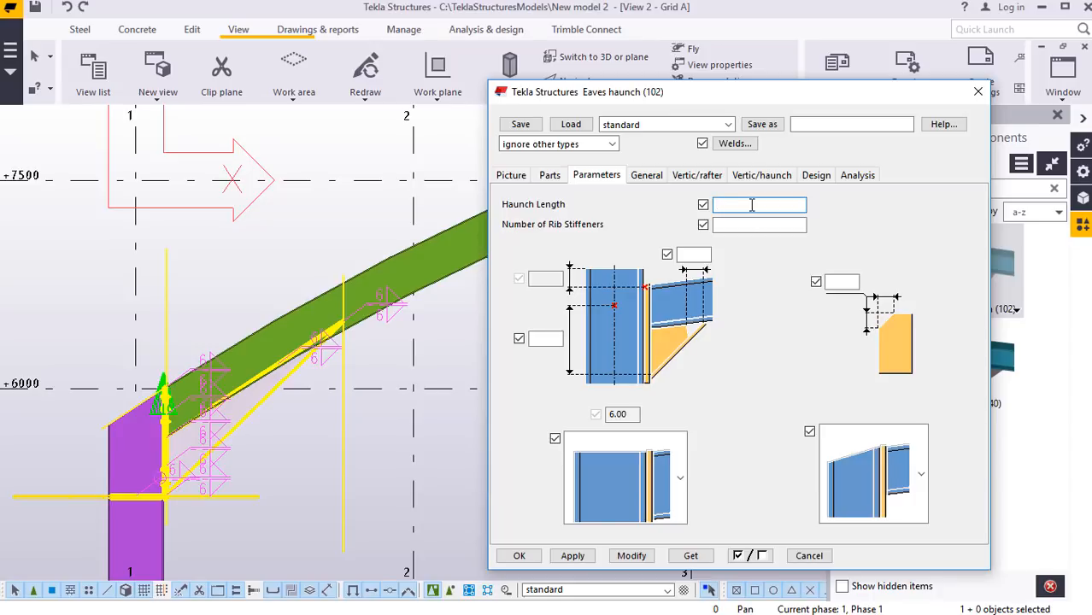
type("10000")
key("BackSpace")
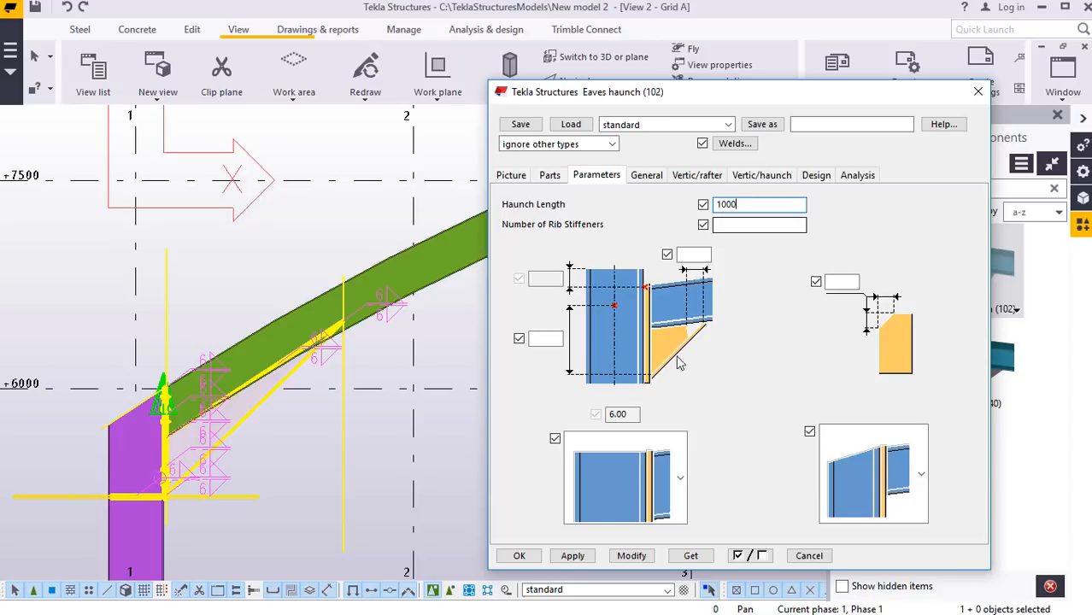
left_click(545, 340)
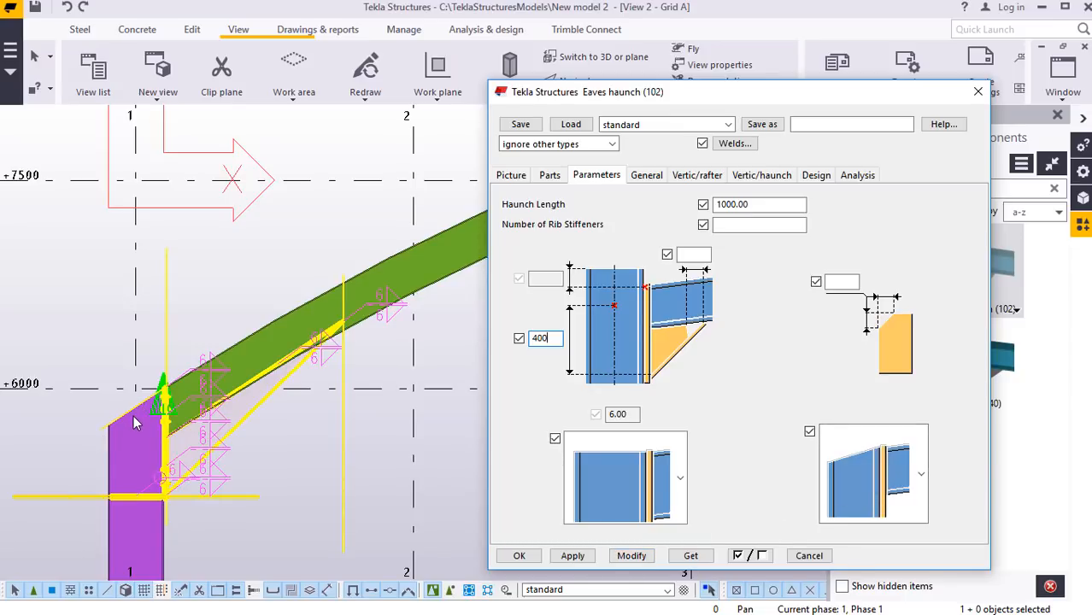
Look through the column-top cut and cap plate options in the eaves haunch's parameters.
left_click(927, 487)
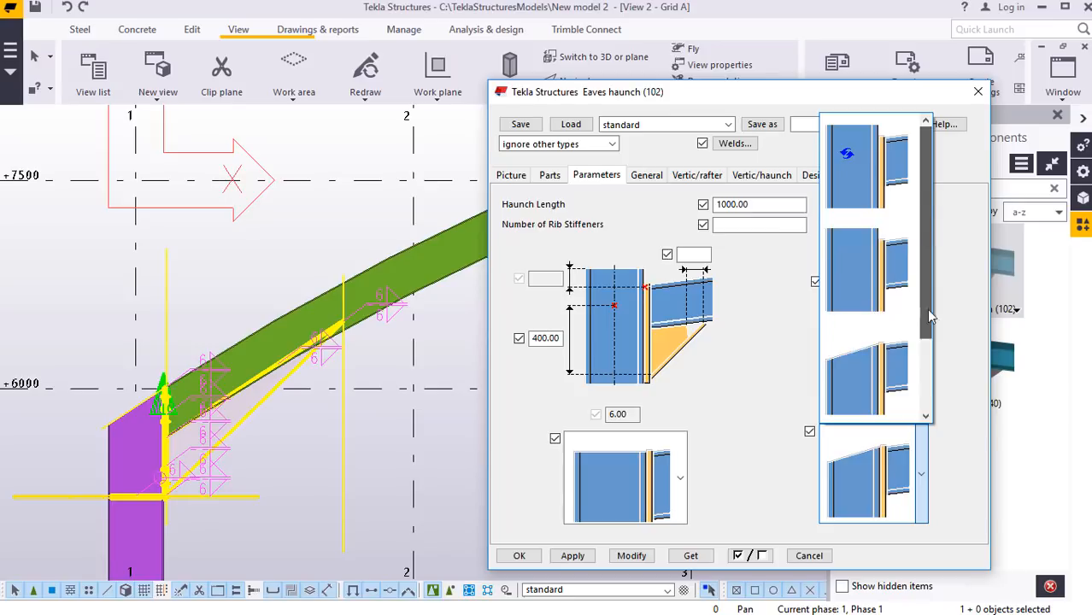
left_click_drag(927, 336, 898, 276)
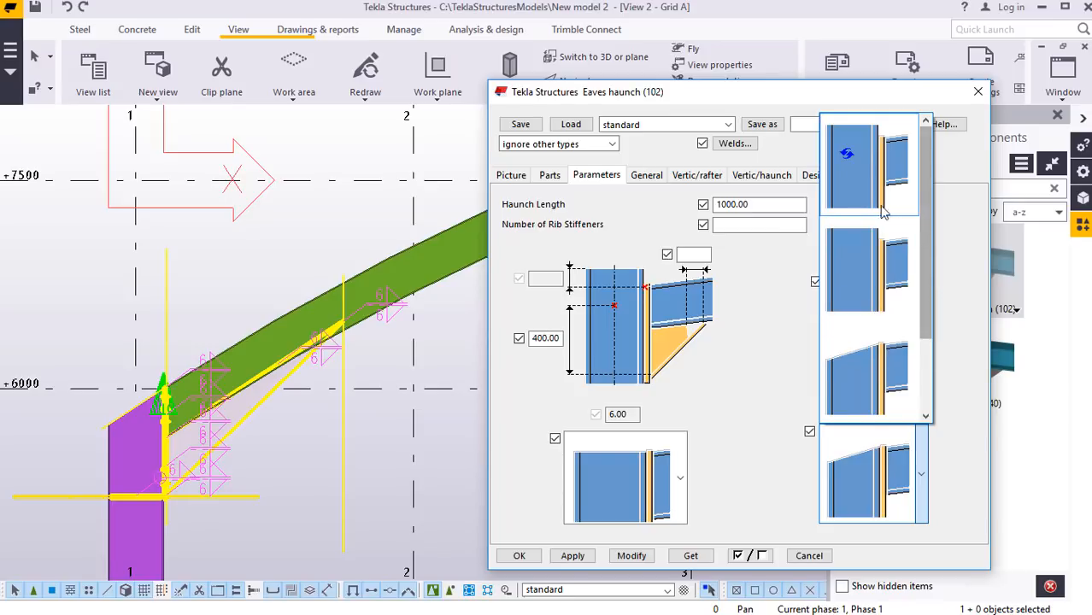
left_click(680, 478)
left_click(680, 478)
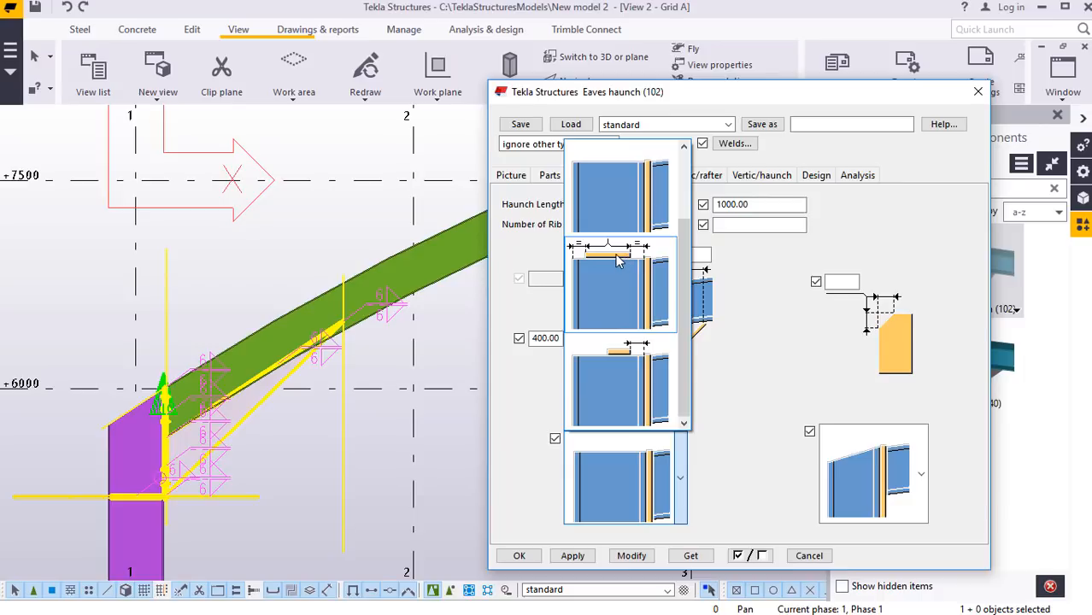
left_click(773, 373)
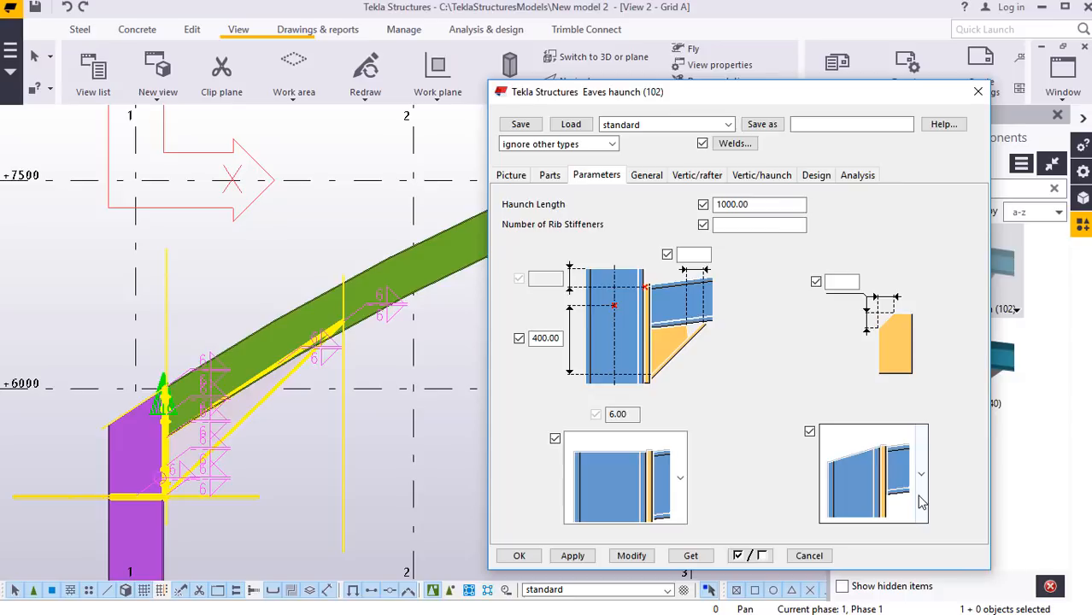
left_click(810, 433)
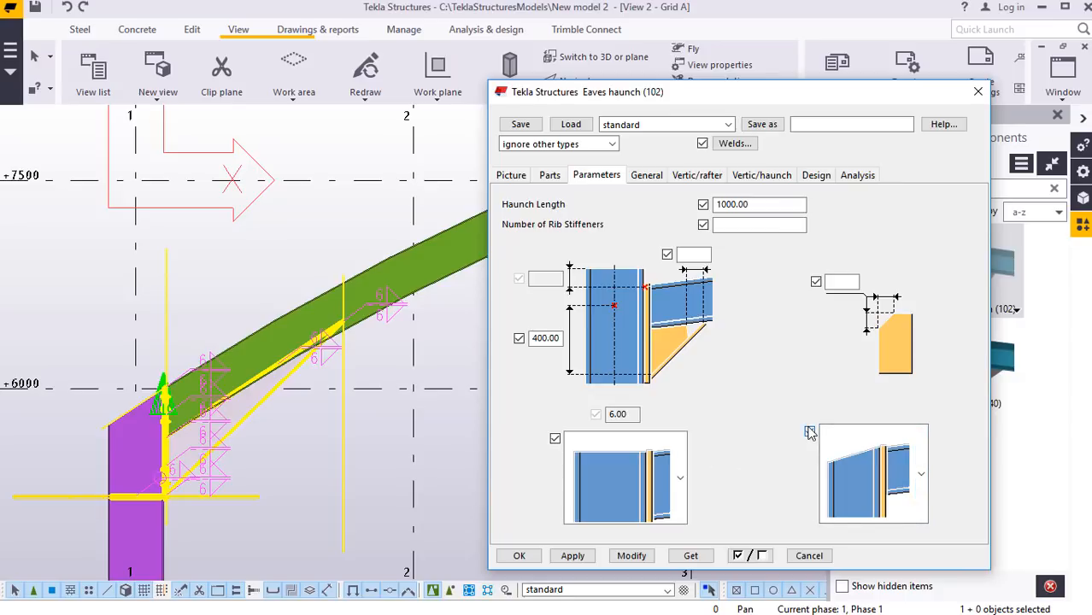
left_click(810, 434)
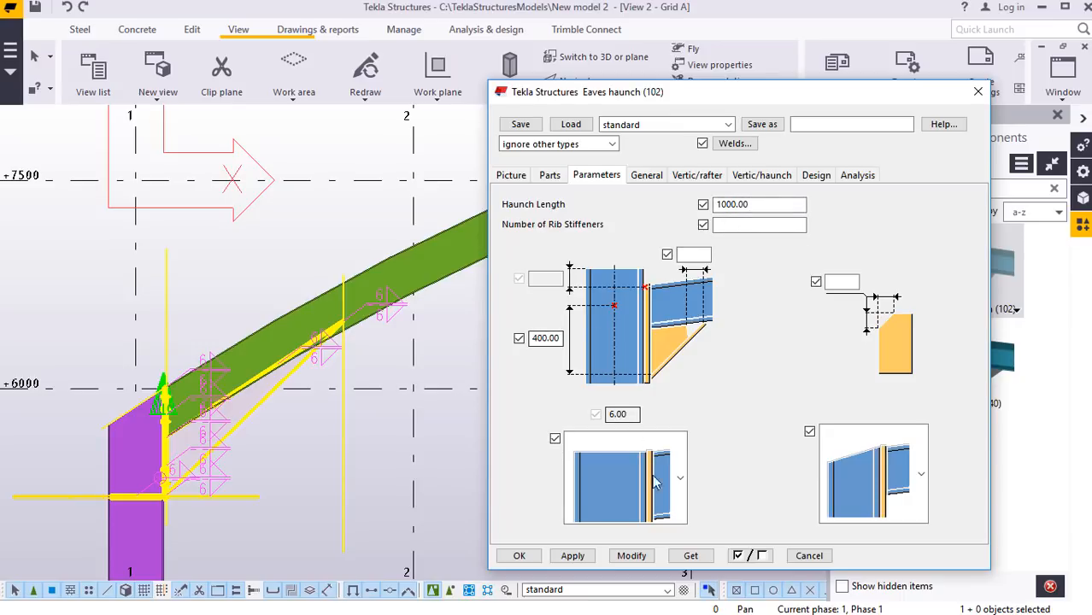
Apply the changed parameters to the eaves haunch, close its properties and inspect the resized haunch at the column on grid line 1.
left_click(632, 557)
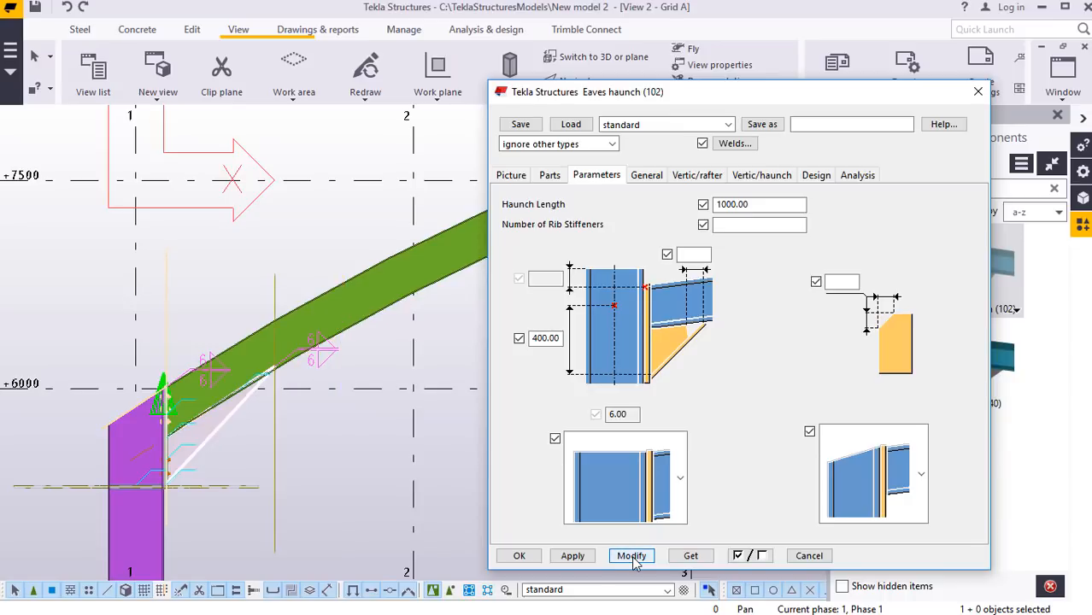
left_click(519, 556)
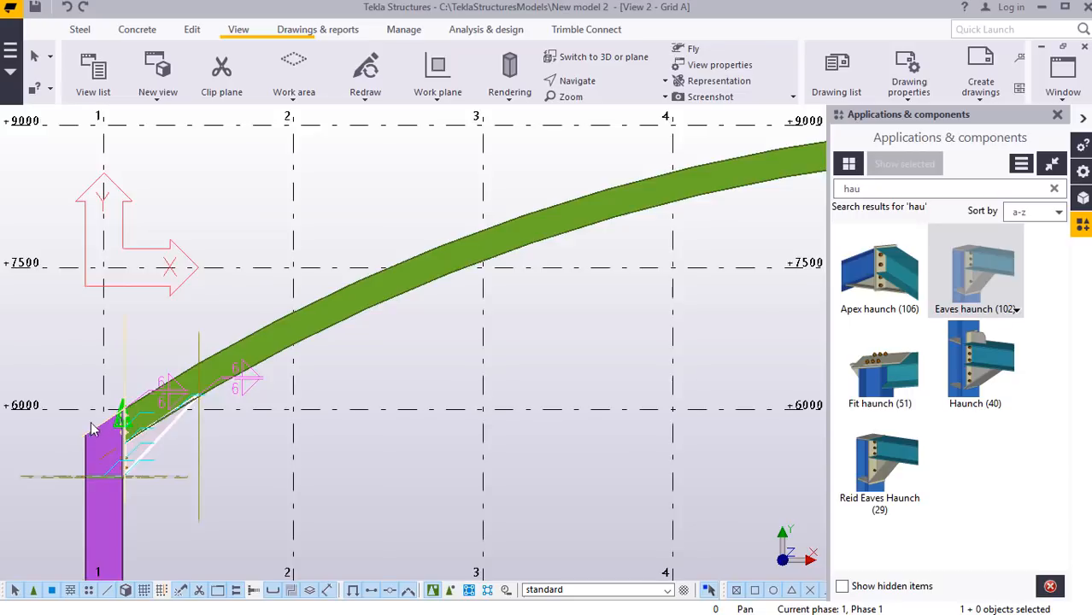
scroll(92, 430, "down", 3)
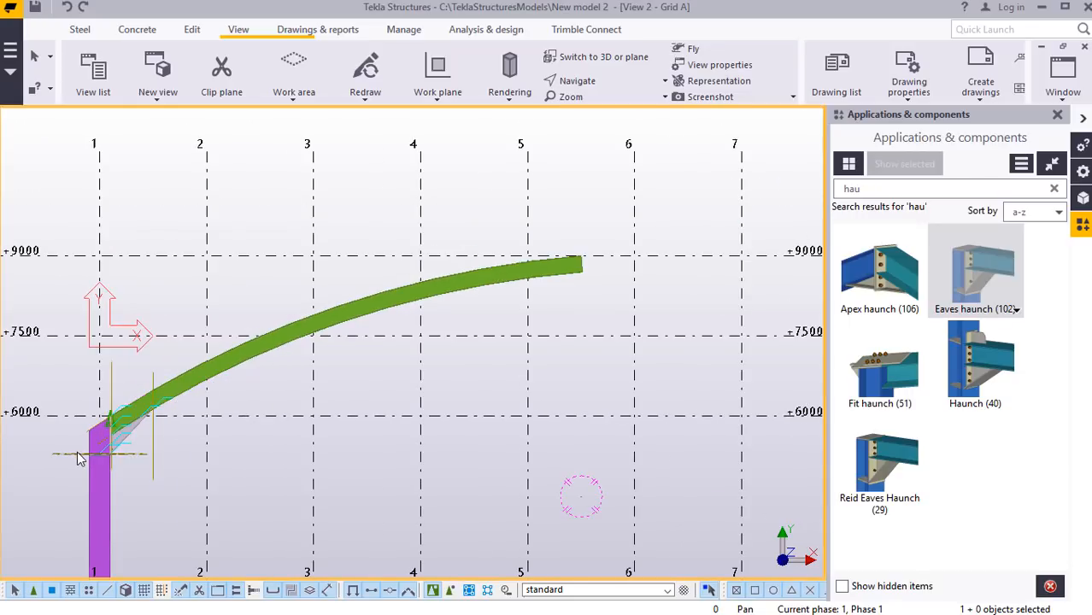
scroll(106, 448, "up", 5)
scroll(475, 416, "down", 1)
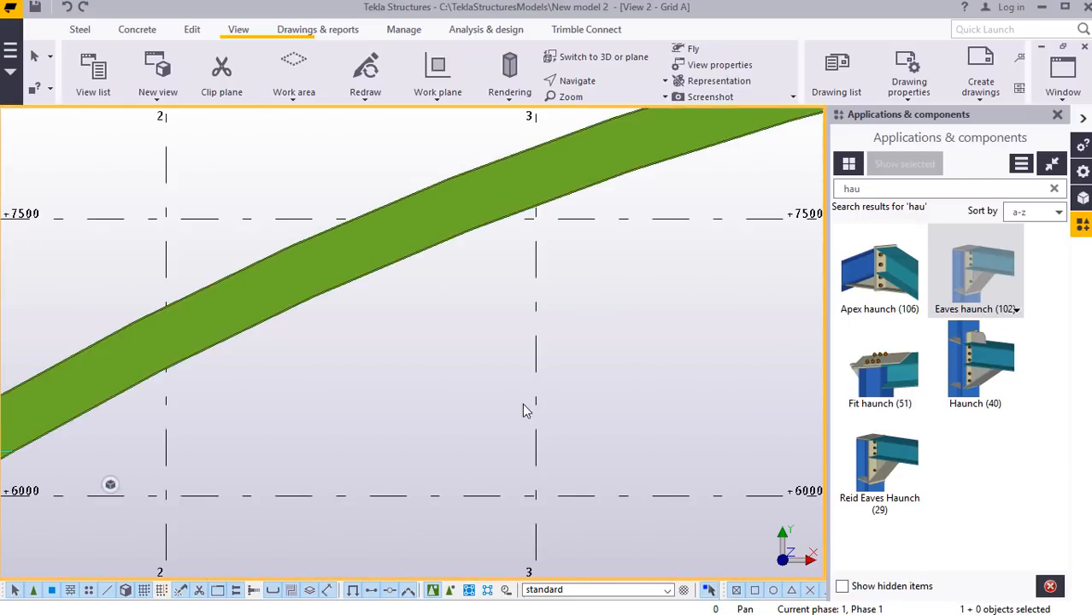
scroll(296, 410, "down", 4)
scroll(214, 496, "up", 4)
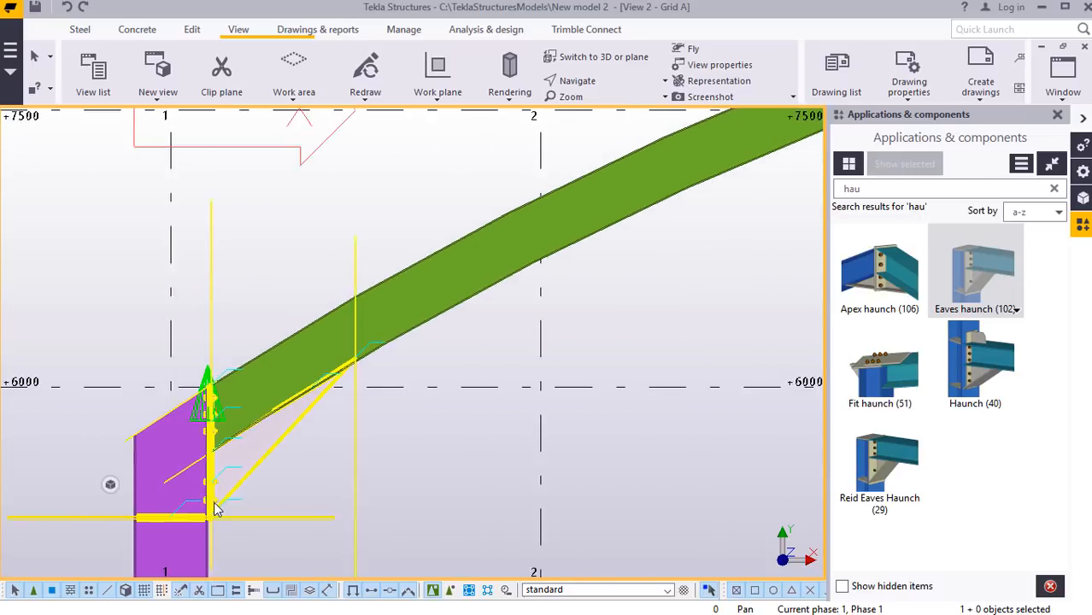
scroll(215, 510, "up", 2)
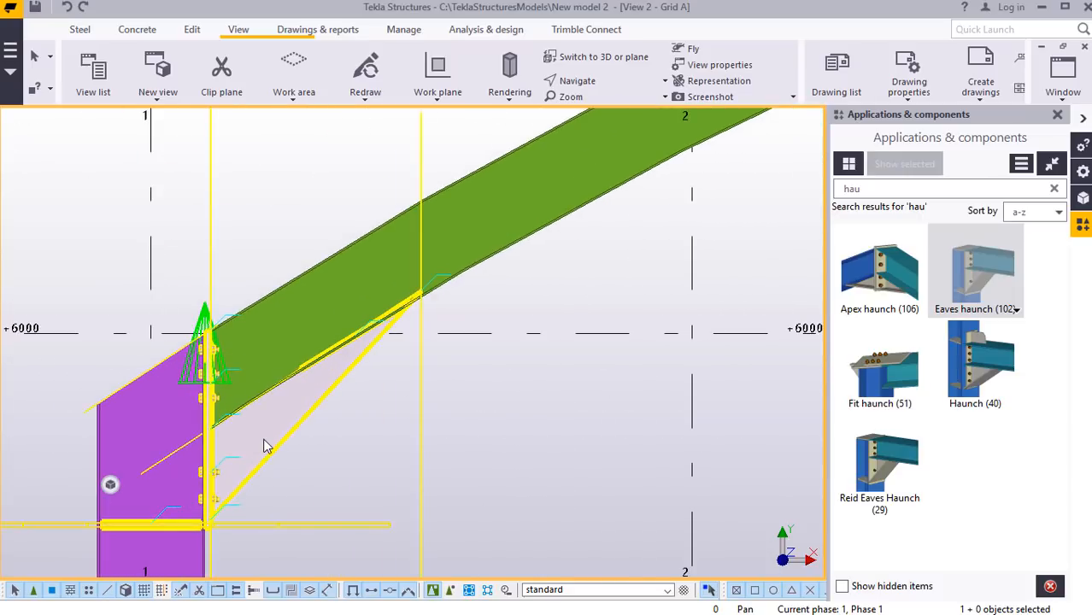
Review the eaves haunch's picture, parts, parameters, general, rafter and haunch bolt, design and analysis settings, then close its properties.
double_click(264, 446)
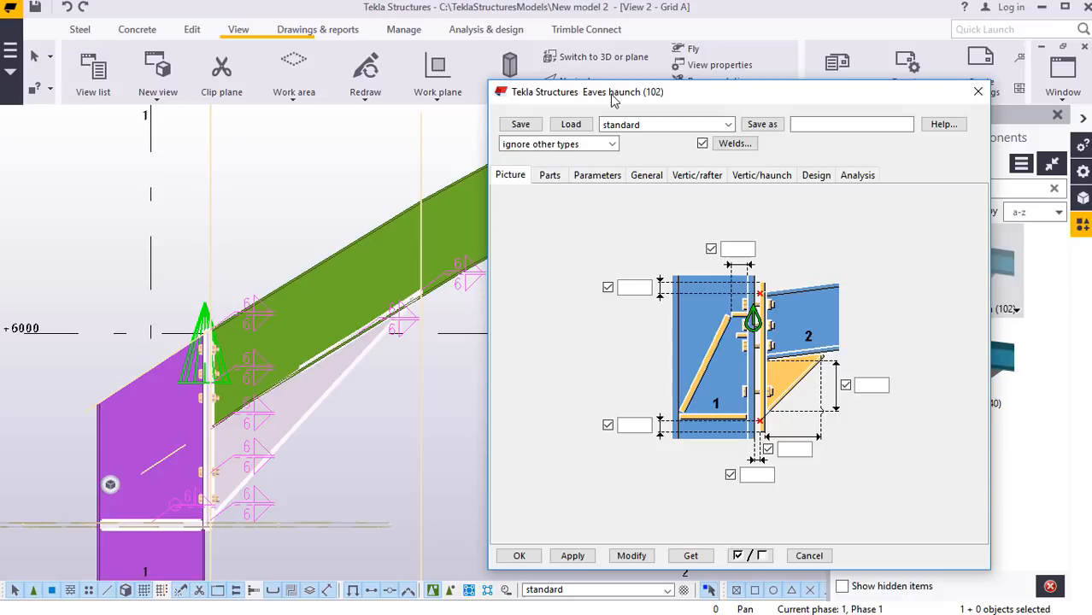
left_click(550, 175)
left_click(598, 175)
left_click(646, 175)
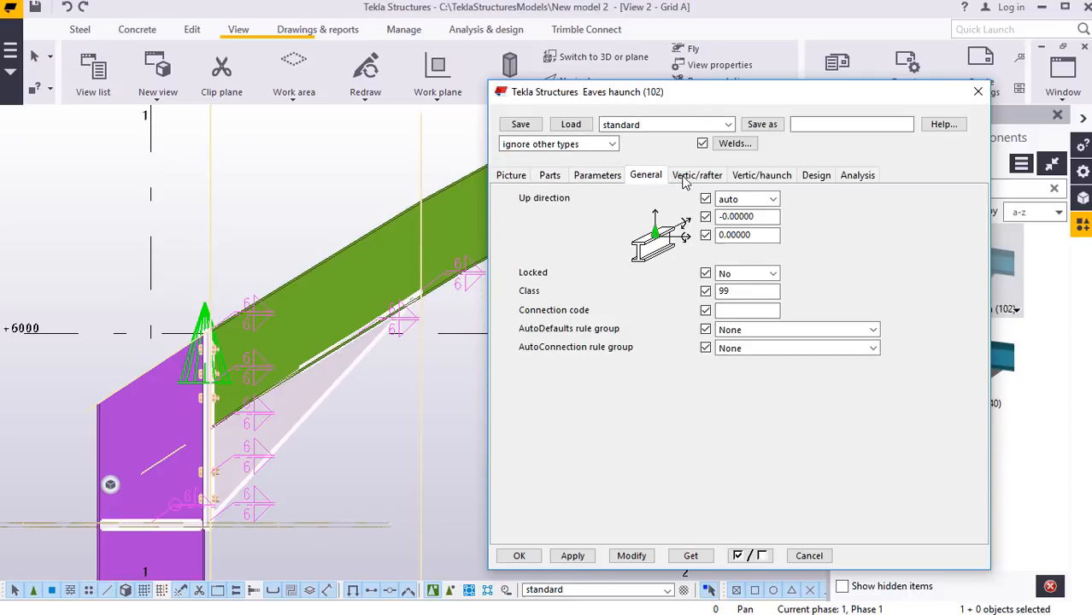
left_click(686, 179)
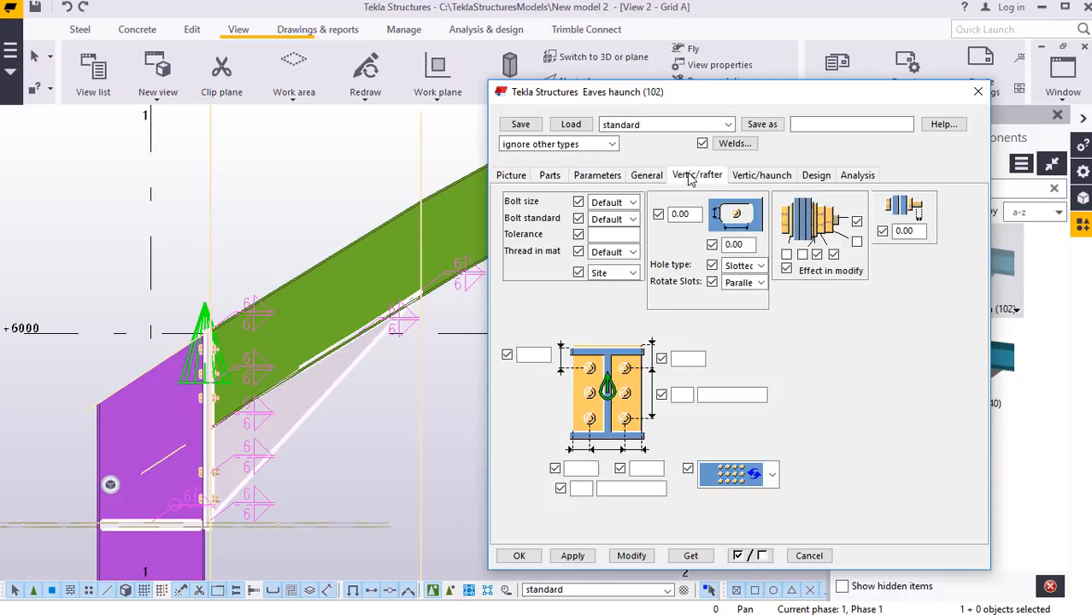
left_click(758, 176)
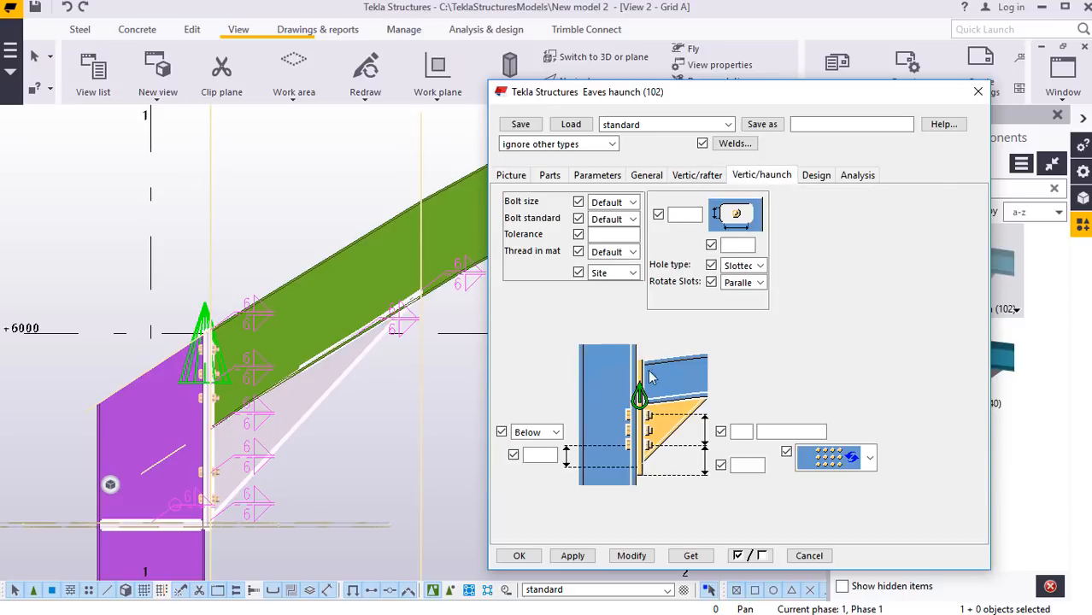
left_click(817, 176)
left_click(859, 177)
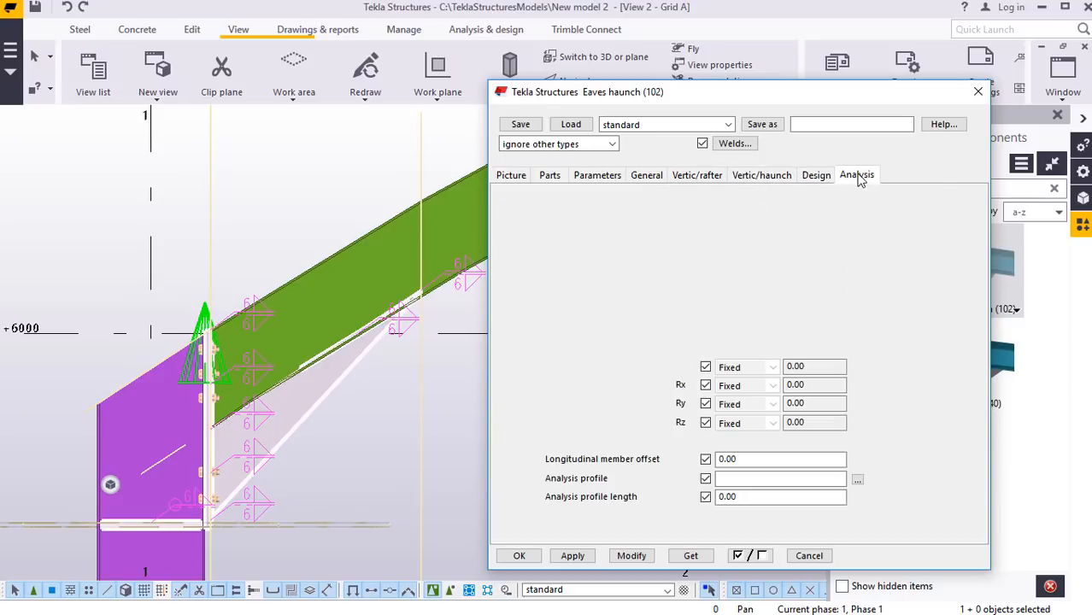
left_click(698, 177)
left_click(649, 181)
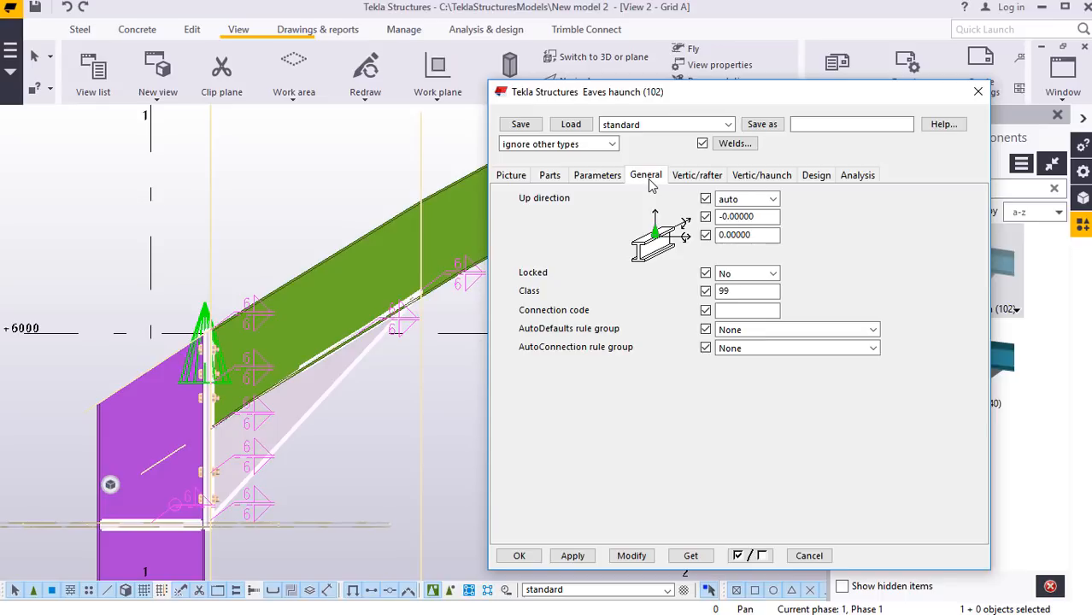
left_click(602, 181)
left_click(551, 178)
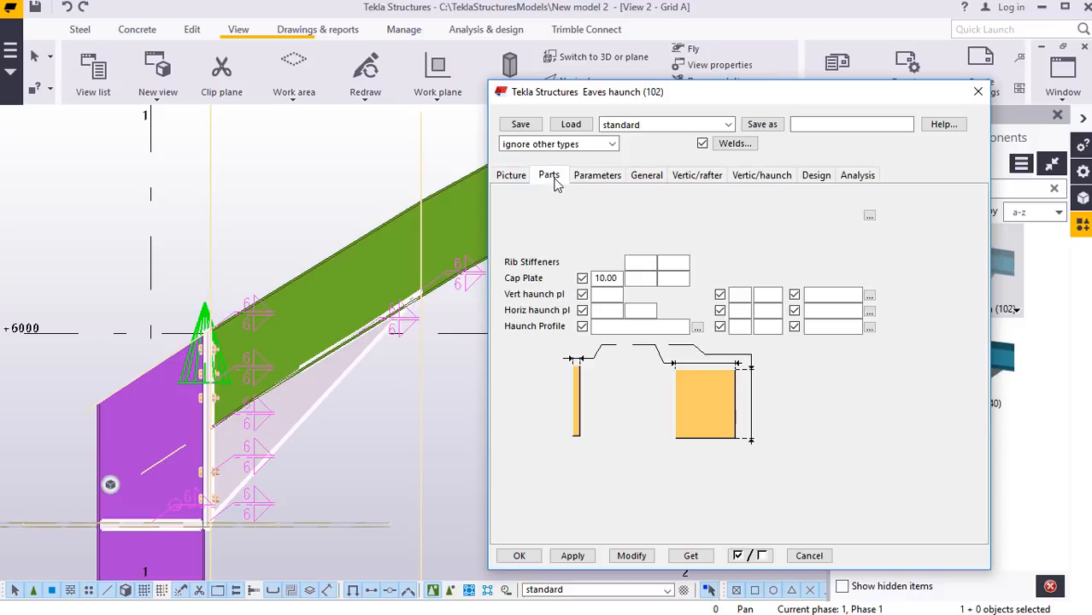
left_click(513, 177)
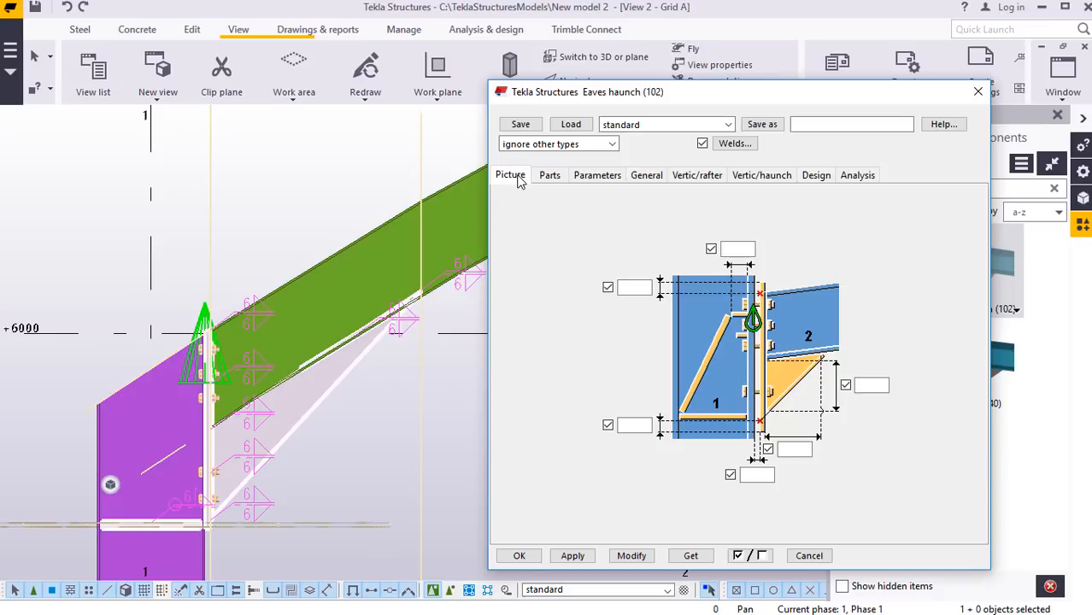
left_click(980, 93)
Show the frame on Grid A from the column on grid line 1 to the column on grid line 10.
scroll(373, 379, "down", 8)
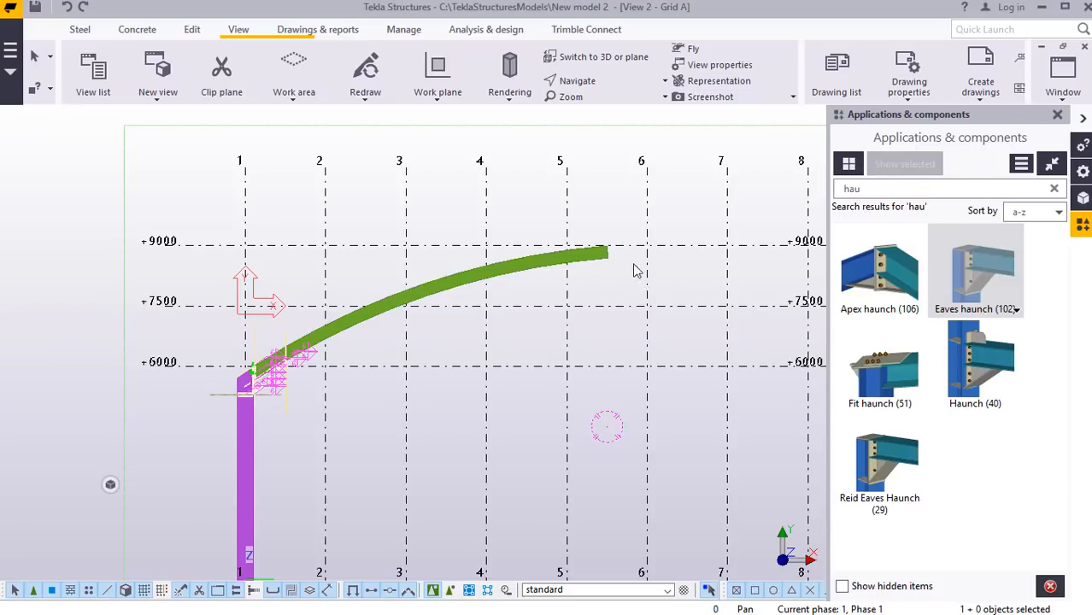
scroll(632, 272, "up", 3)
scroll(383, 311, "down", 4)
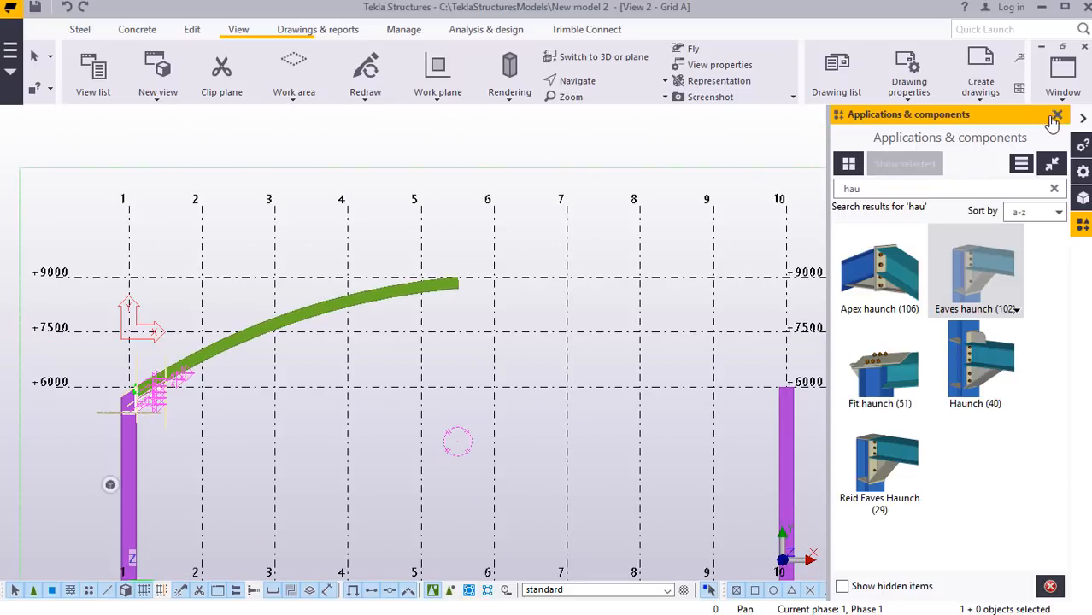
Start a mirrored copy of the curved roof beam, defining a vertical mirror line midway between grid lines 5 and 6 from +7500 to +6000.
scroll(322, 352, "down", 3)
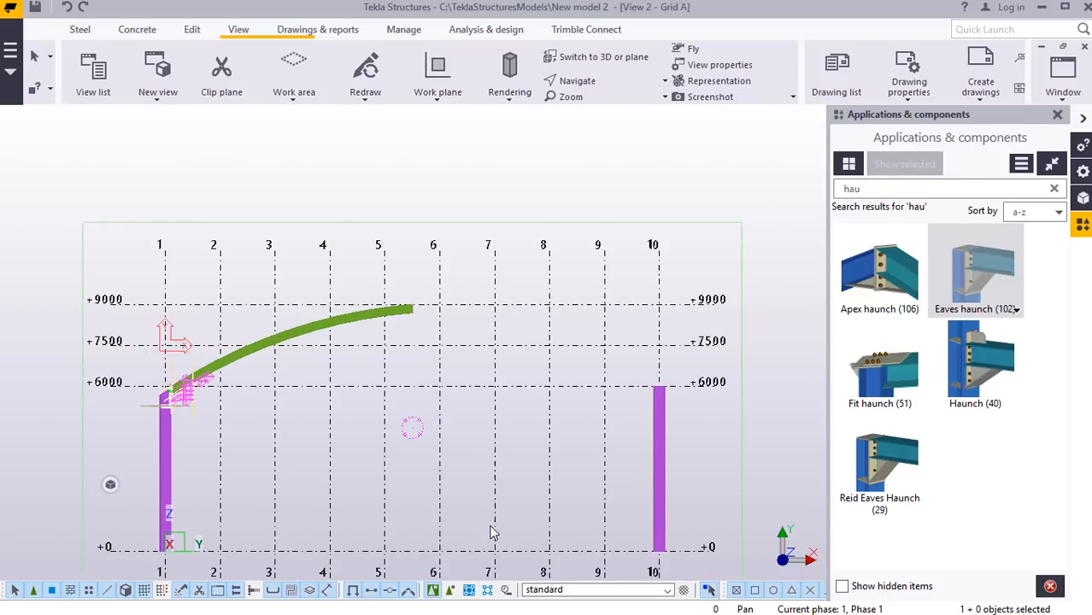
scroll(492, 530, "up", 4)
left_click(307, 276)
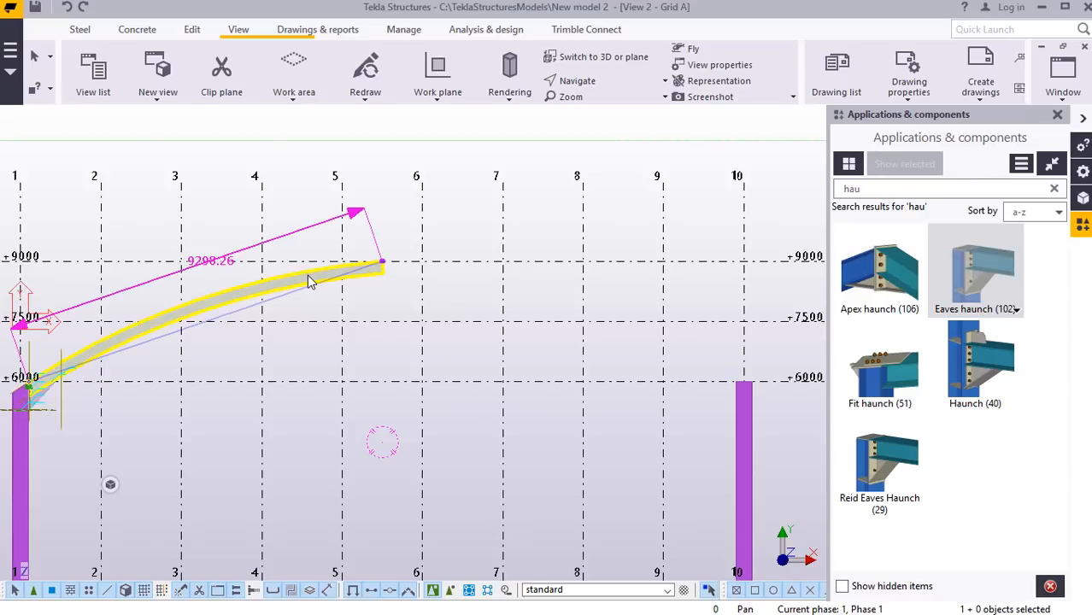
left_click(409, 228)
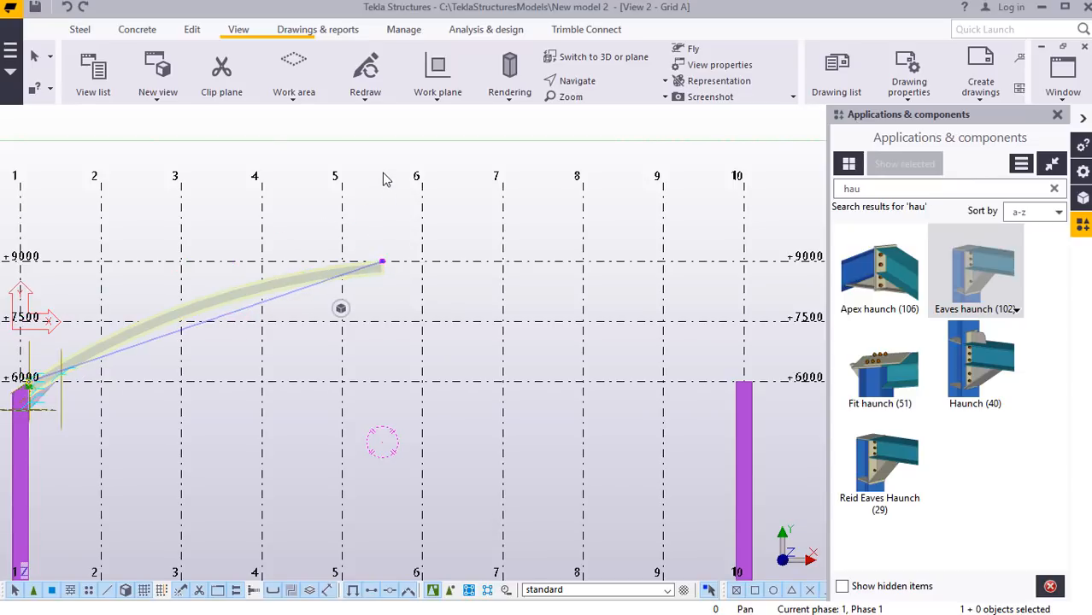
right_click(444, 219)
mouse_move(462, 289)
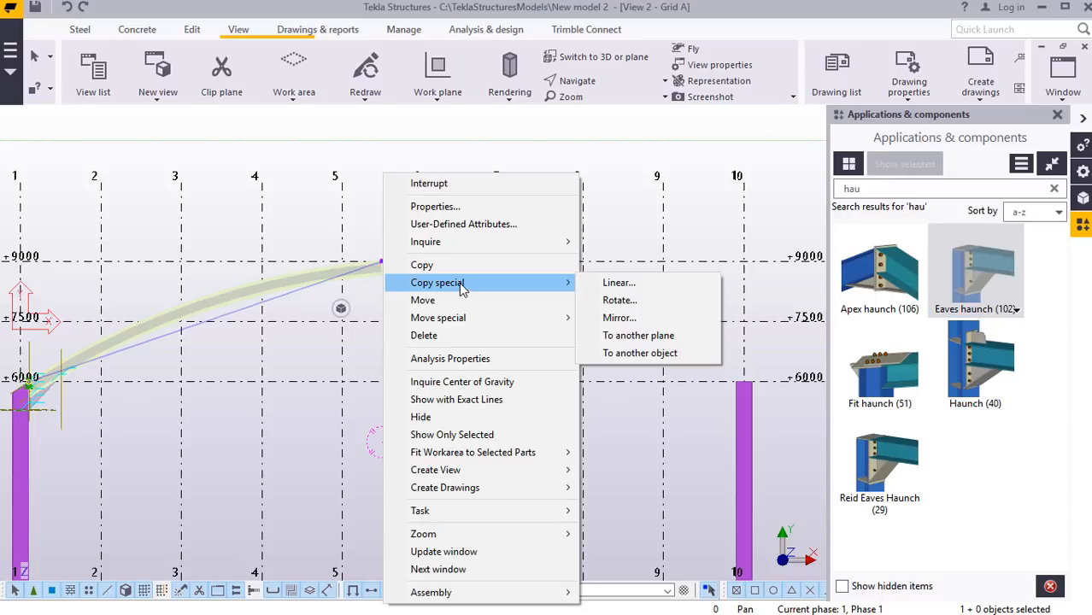
left_click(621, 318)
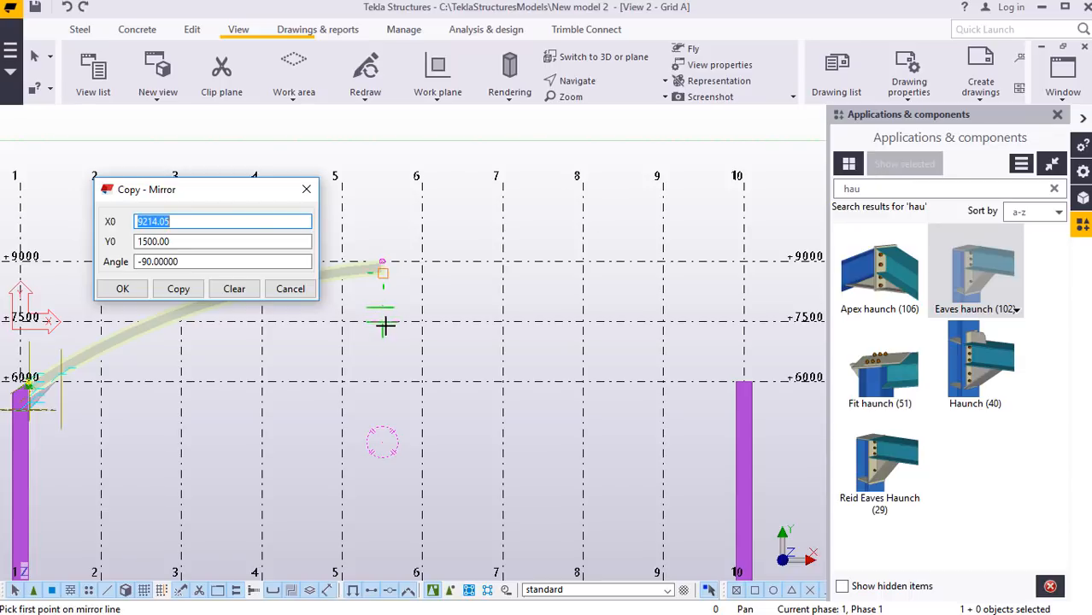
left_click(382, 321)
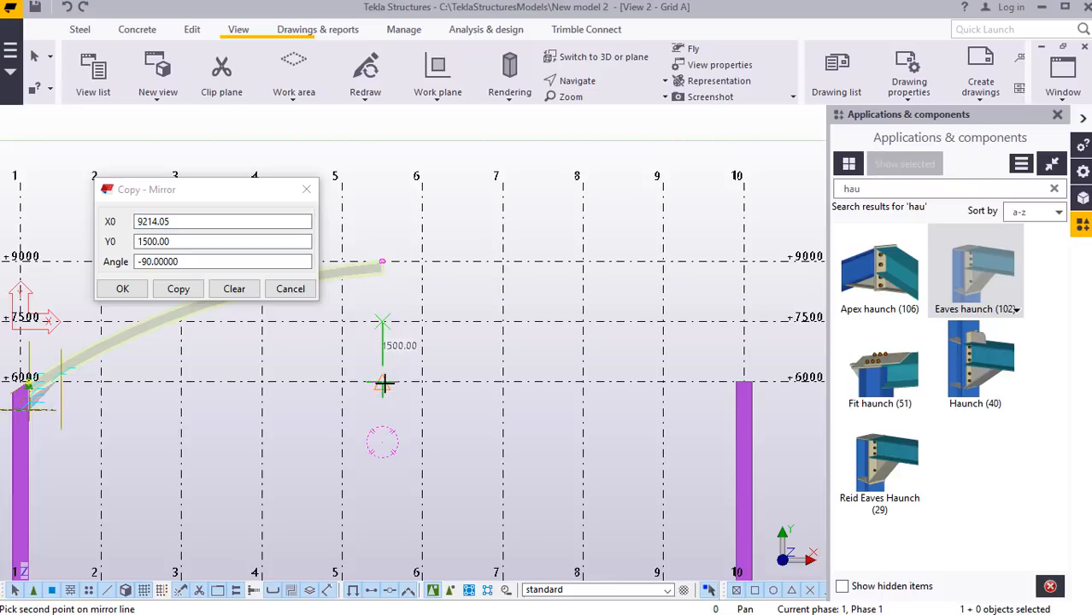
left_click(383, 382)
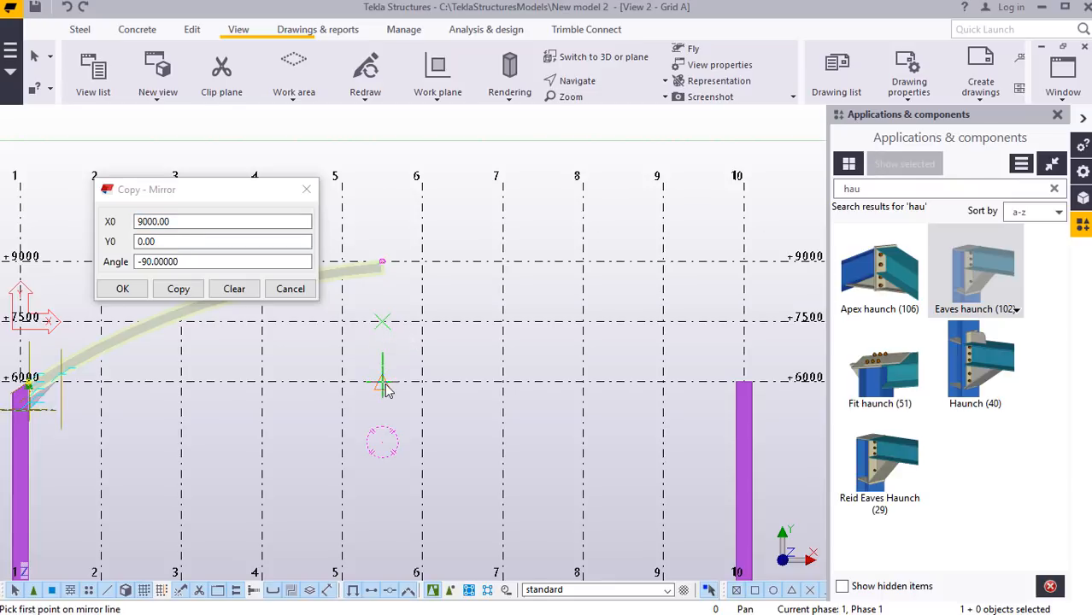
Copy the curved beam with its eaves haunch across the mirror line at X0 9000, Y0 0, angle -90, and end the mirror command.
left_click(139, 265)
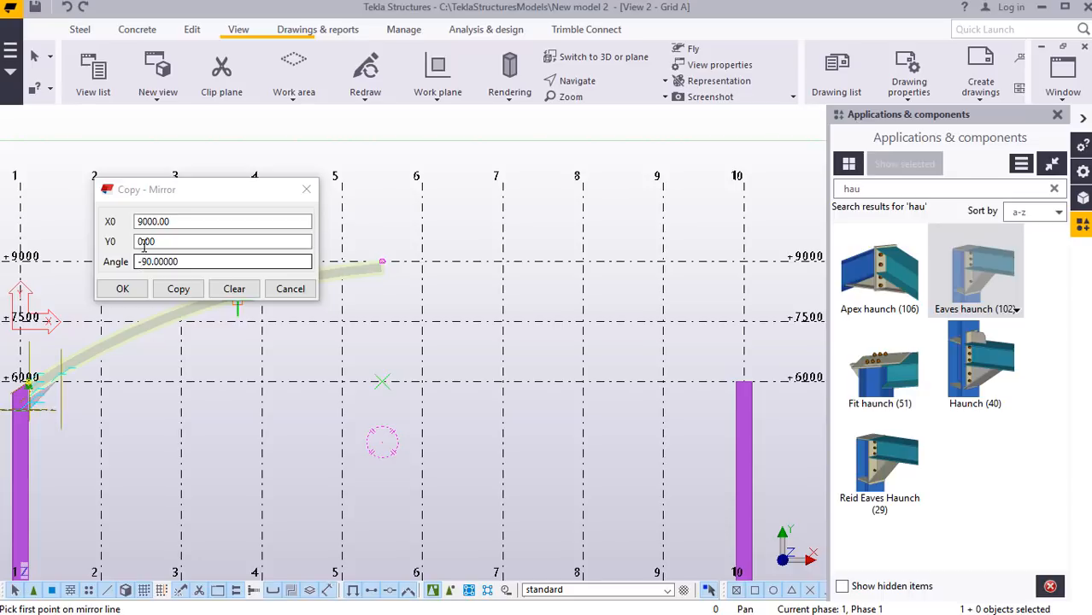
left_click(144, 244)
left_click(150, 221)
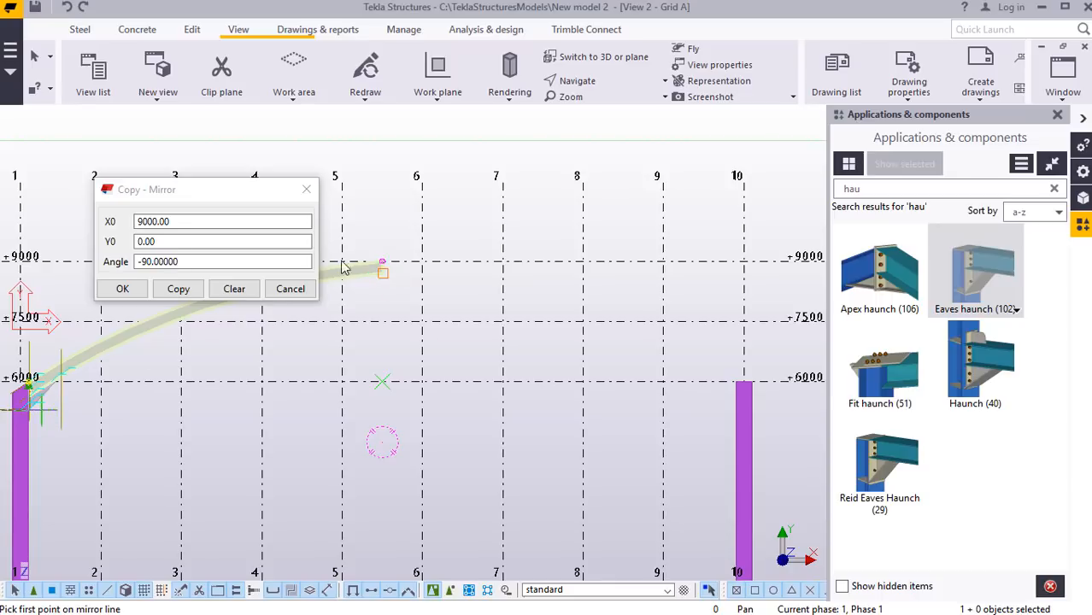
left_click(177, 289)
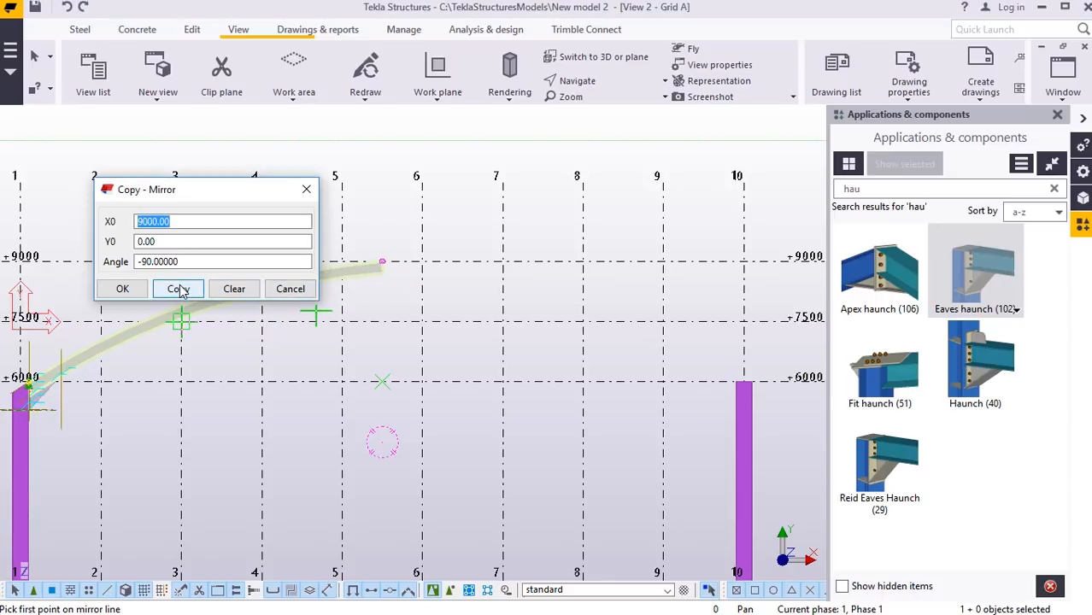
left_click(125, 290)
right_click(452, 190)
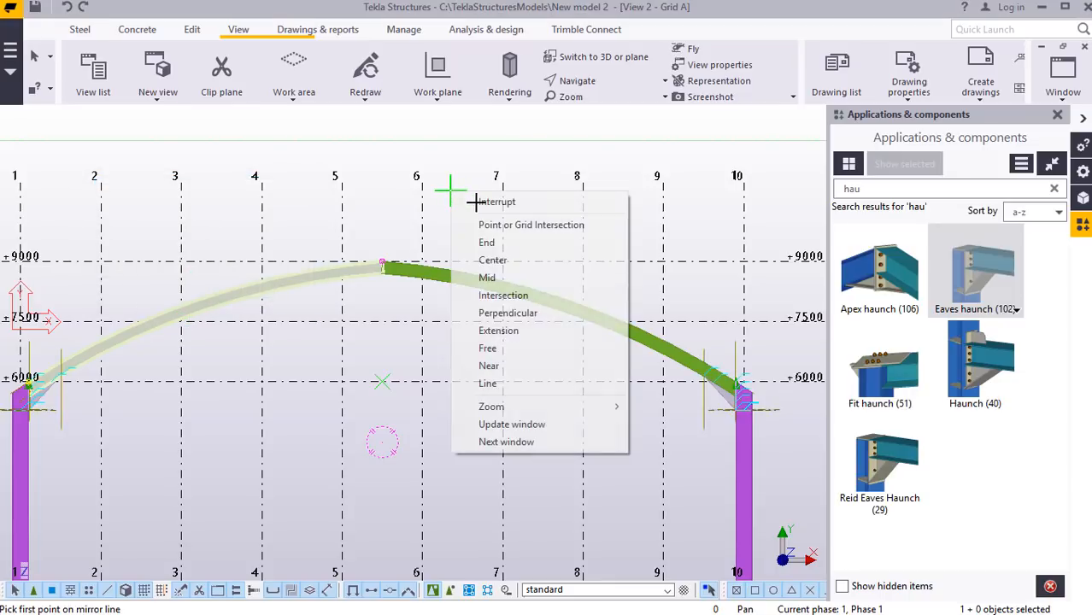
left_click(479, 202)
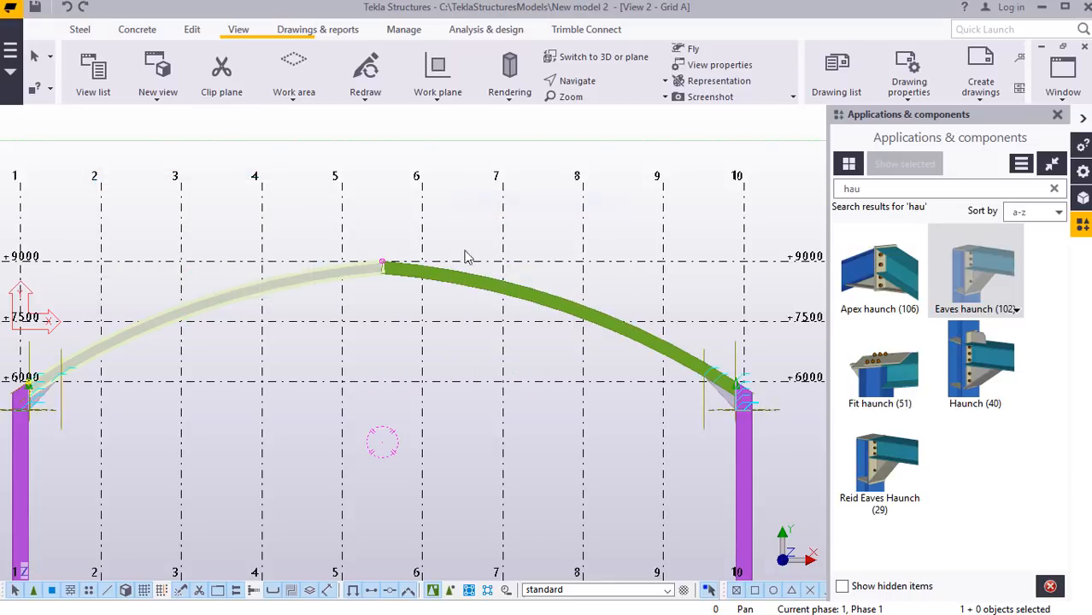
Inspect the complete frame and the eaves haunches at the columns on grid lines 1 and 10.
left_click(454, 346)
scroll(530, 334, "down", 5)
scroll(226, 376, "up", 1)
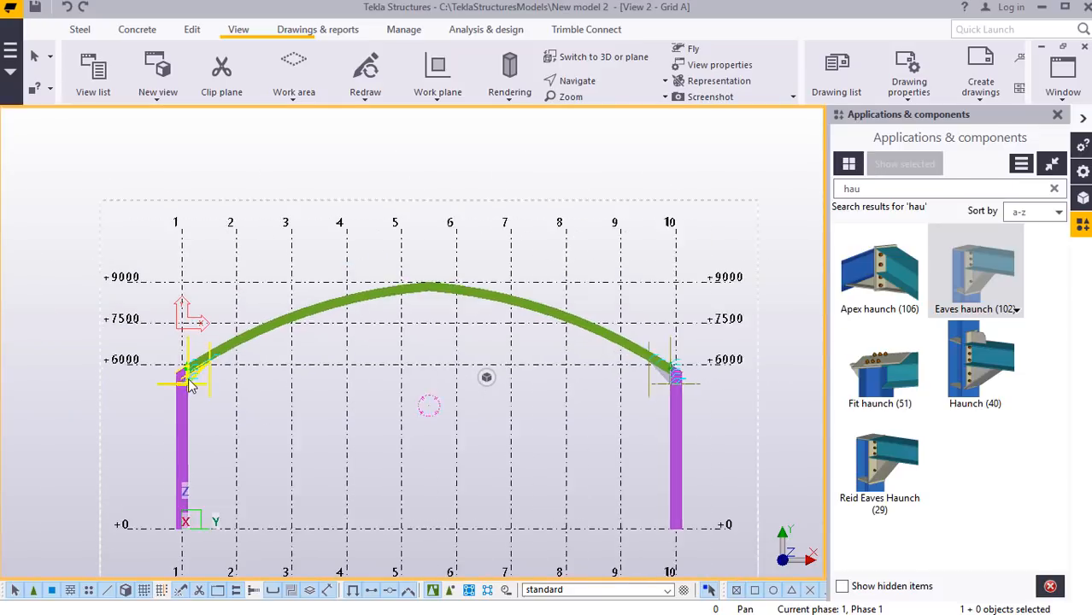
scroll(190, 385, "up", 2)
scroll(346, 380, "down", 2)
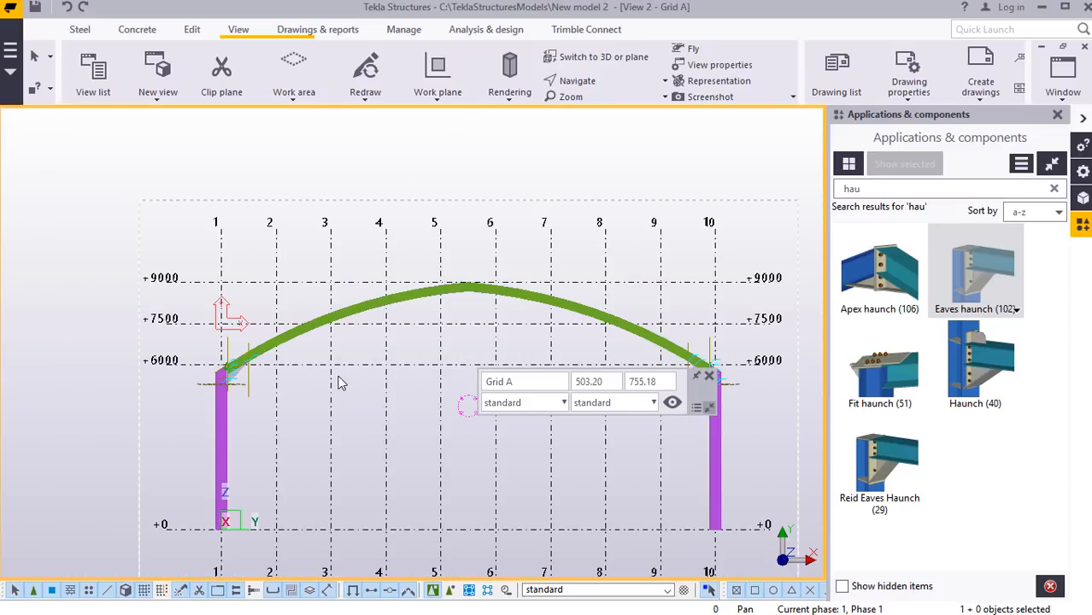
scroll(338, 384, "down", 1)
left_click(712, 377)
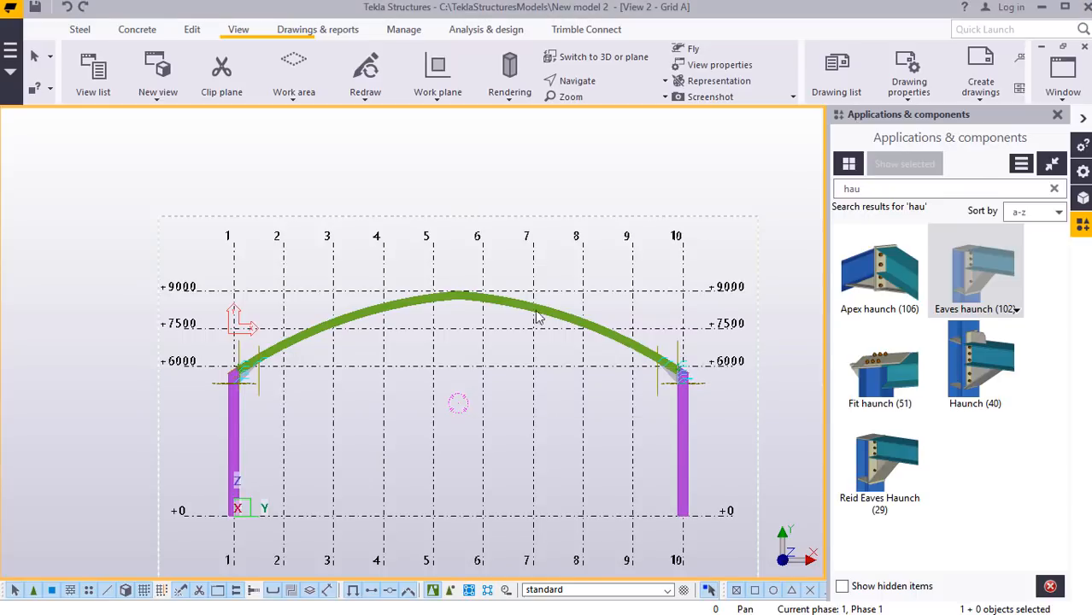
Add an Apex haunch (106) between the two curved beams at the ridge, with the beam on the grid line 5 side as main part.
scroll(513, 305, "up", 1)
scroll(438, 295, "up", 5)
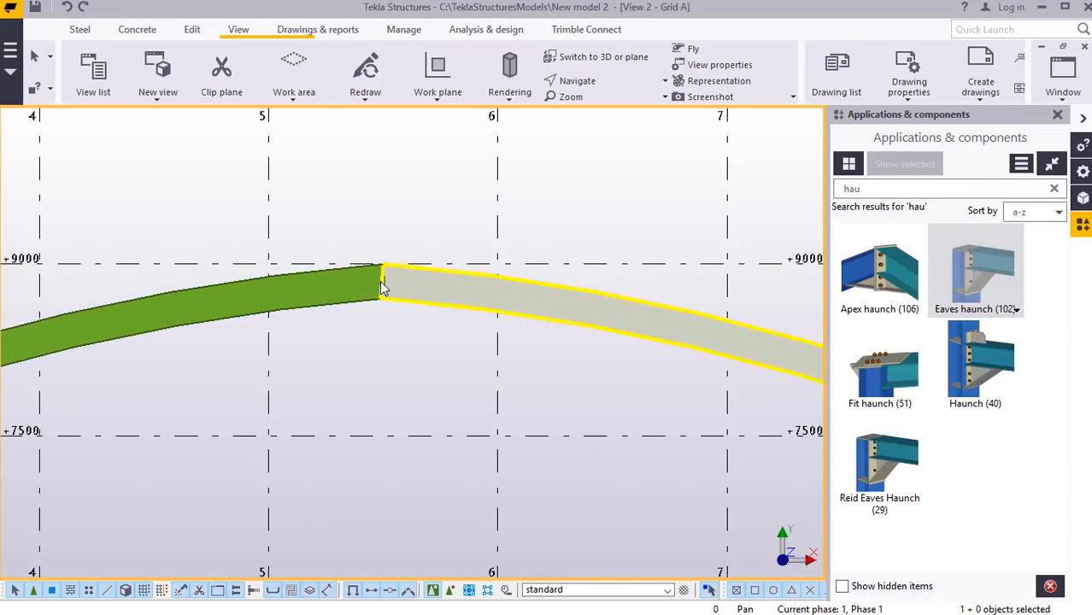
left_click(895, 272)
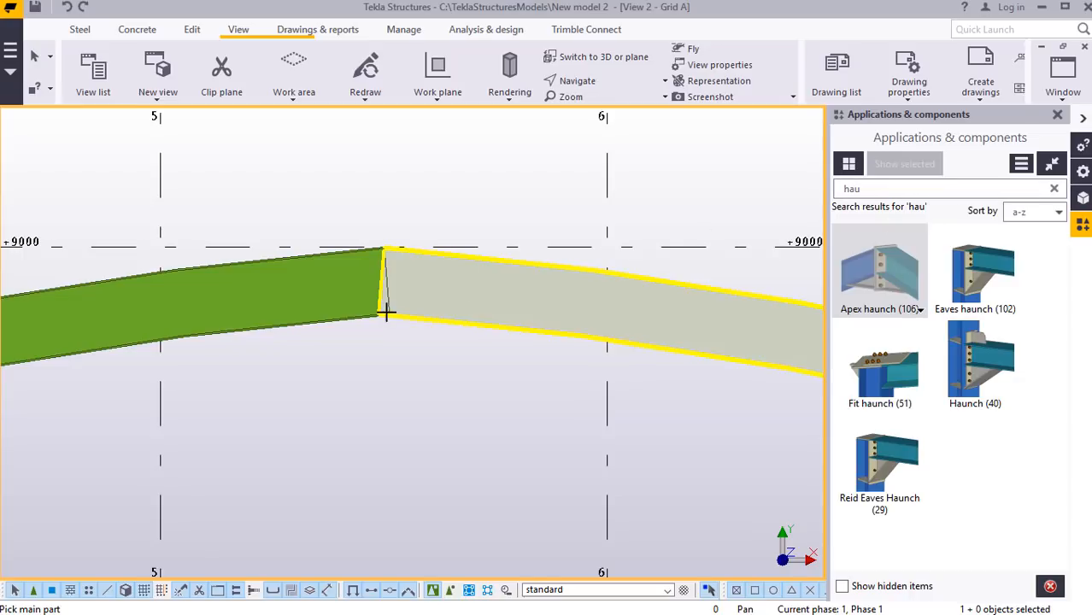
left_click(337, 296)
left_click(433, 289)
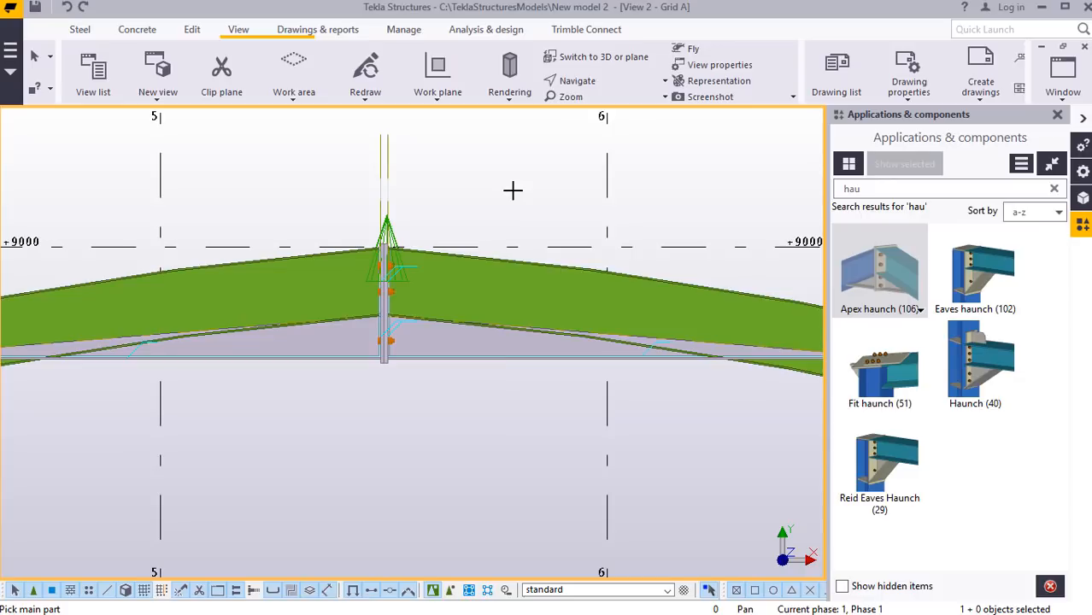
right_click(481, 183)
left_click(513, 189)
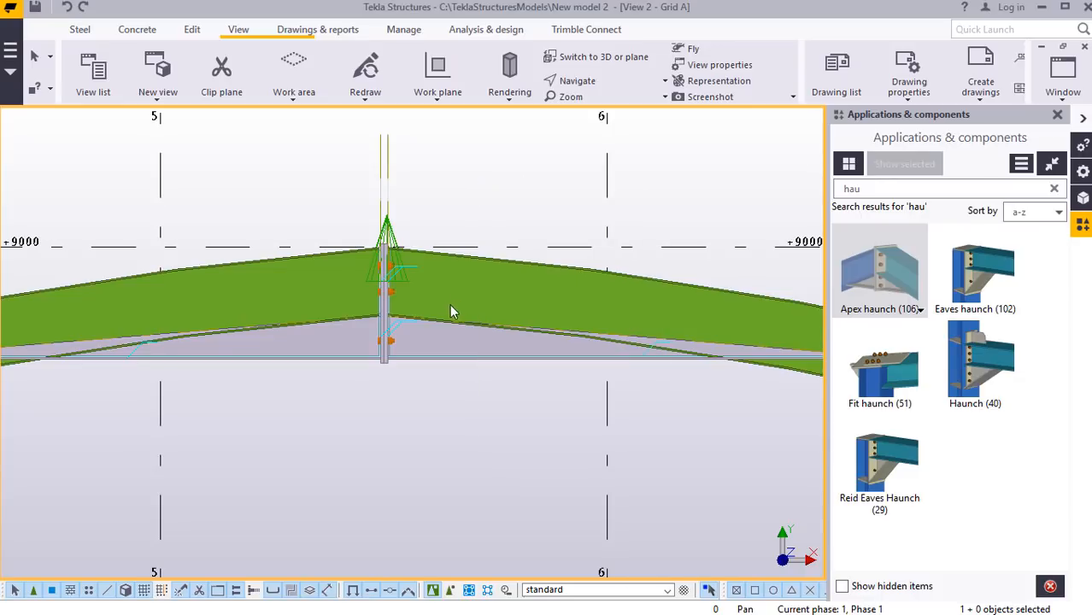
Set both haunch lengths and the haunch depth dimension of the apex haunch to 400 mm.
double_click(429, 350)
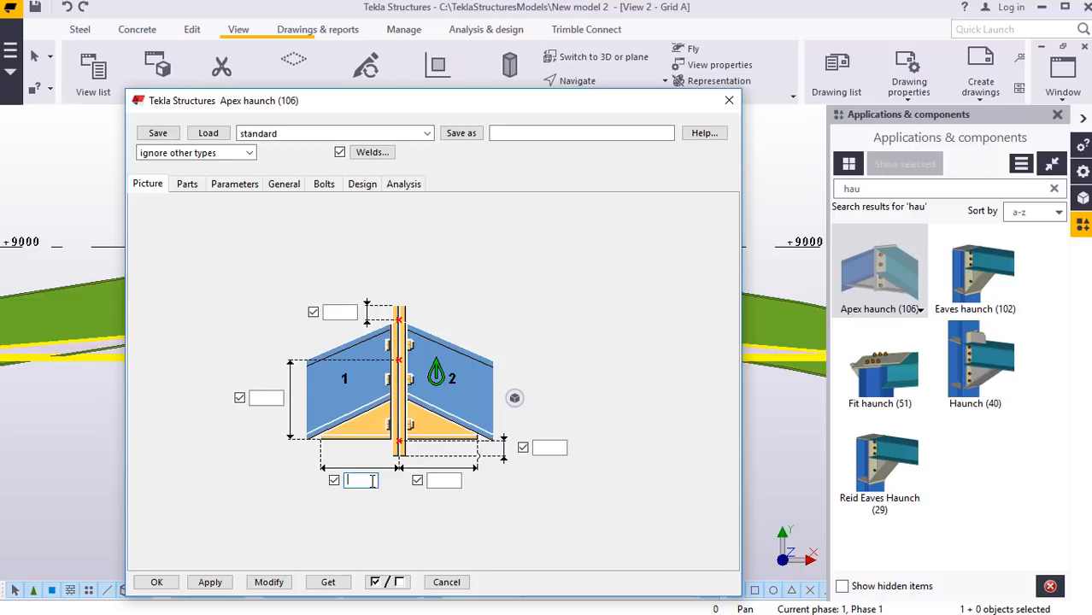
type("400")
left_click(255, 399)
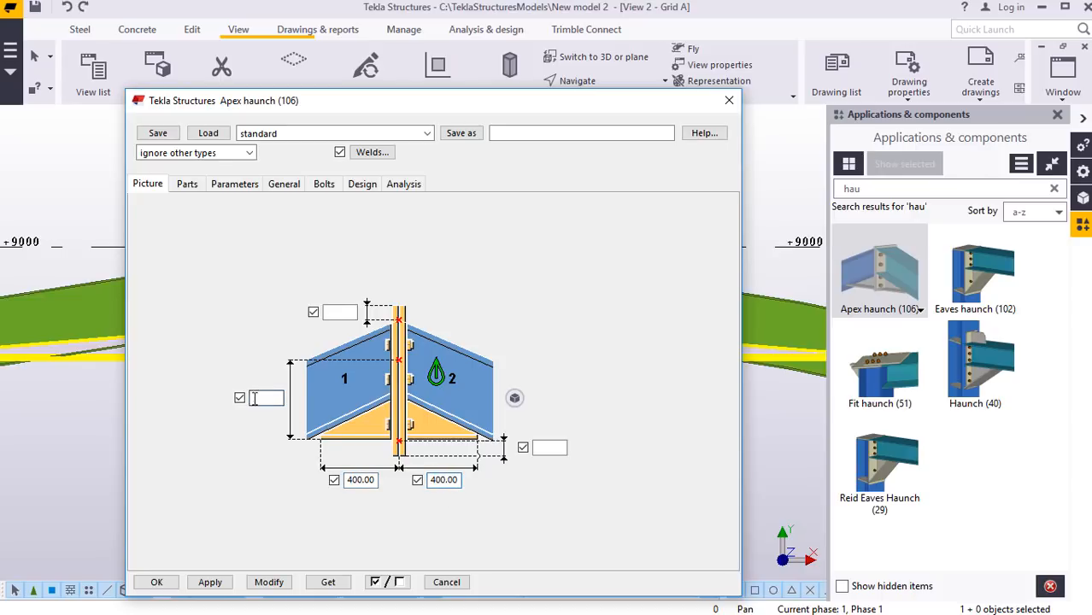
type("400")
Review the apex haunch's general settings and the end plate and haunch shape options in its parameters.
left_click(244, 185)
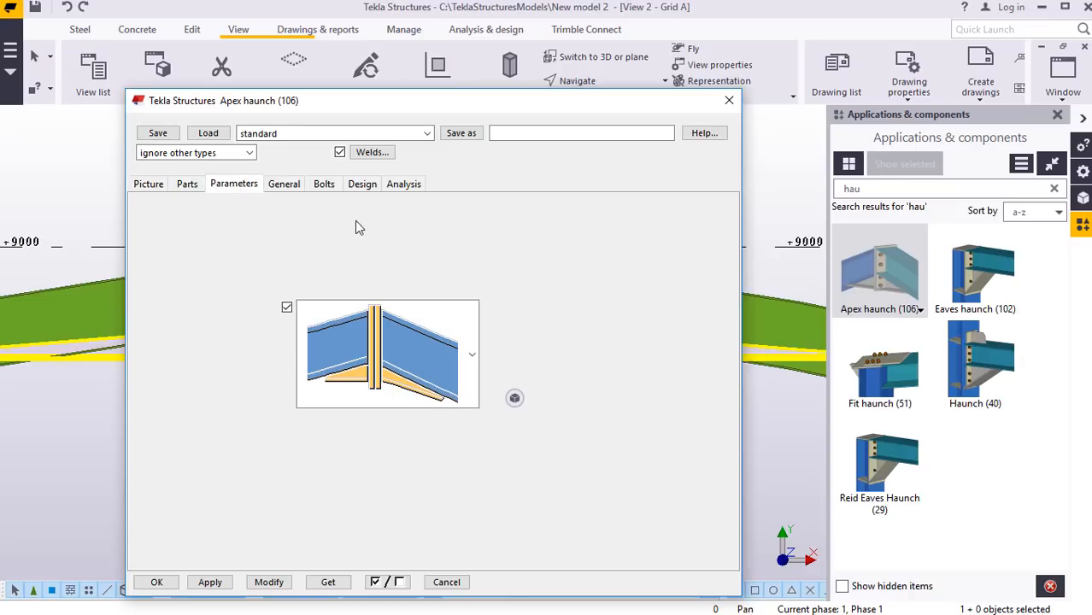
left_click(286, 187)
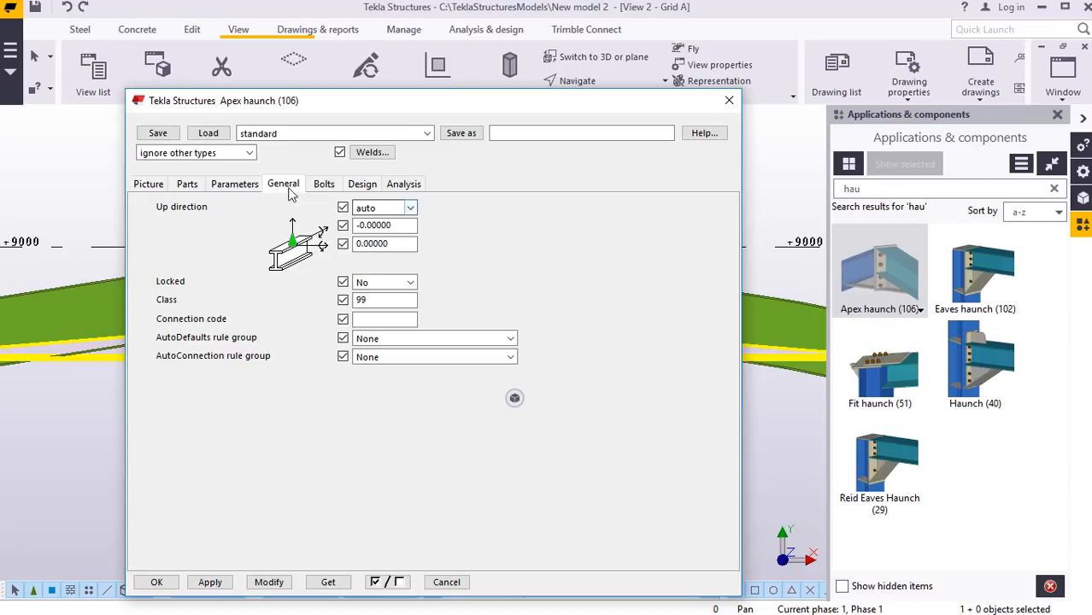
left_click(247, 187)
left_click(473, 354)
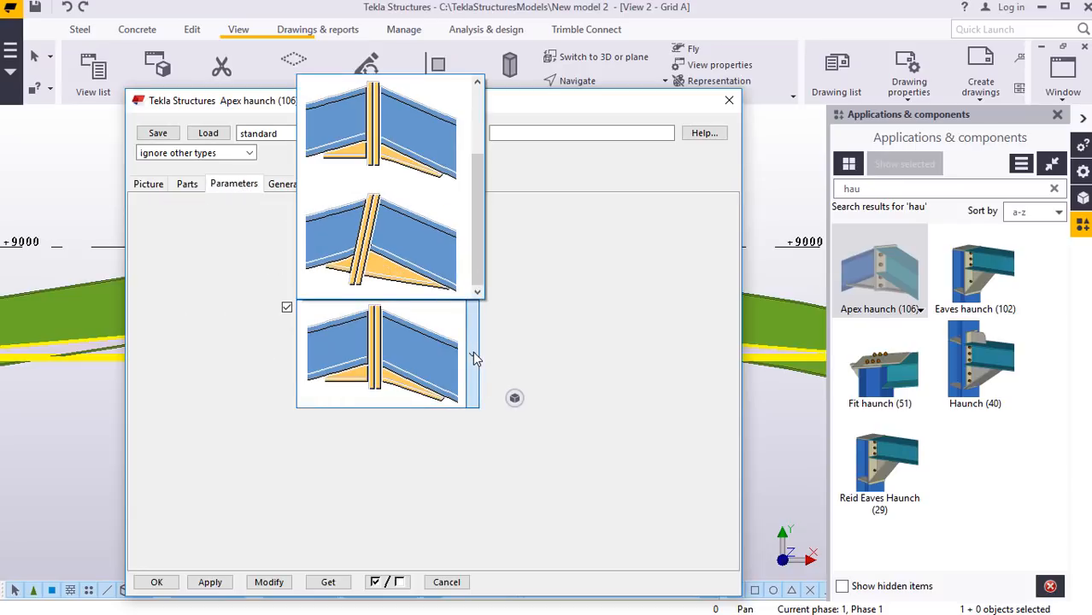
left_click(578, 250)
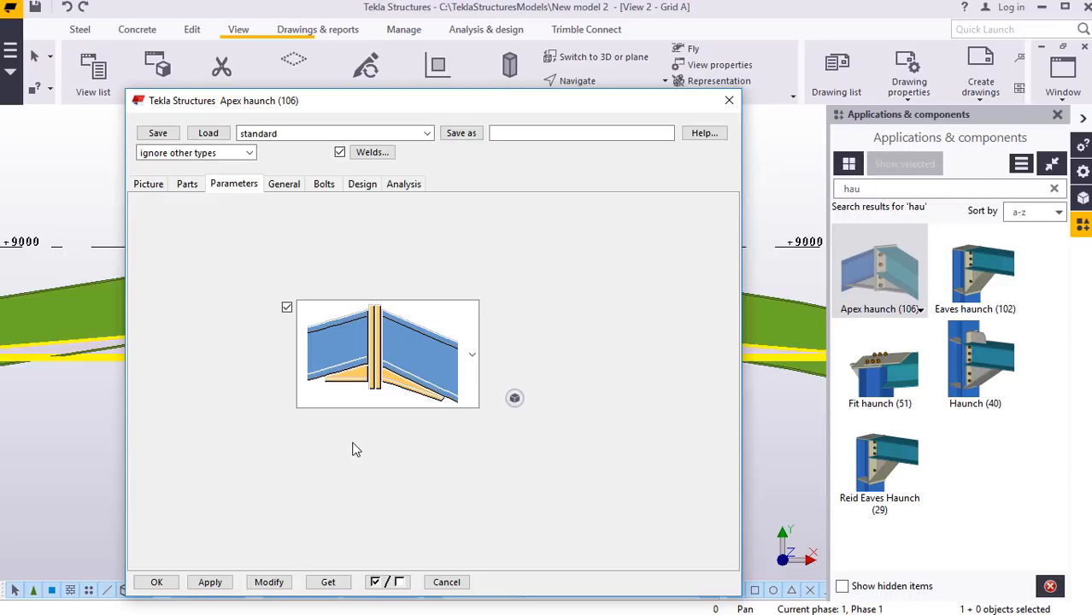
Apply the new dimensions to the apex haunch, close its properties and inspect the resized connection at the ridge.
left_click(261, 585)
left_click(168, 585)
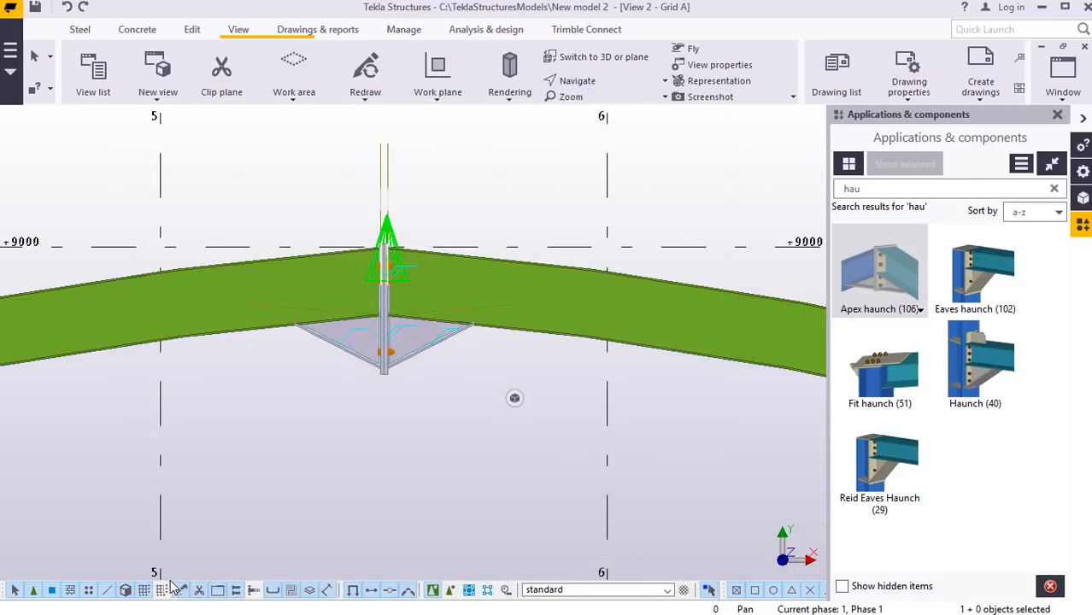
scroll(431, 340, "up", 2)
scroll(484, 232, "down", 2)
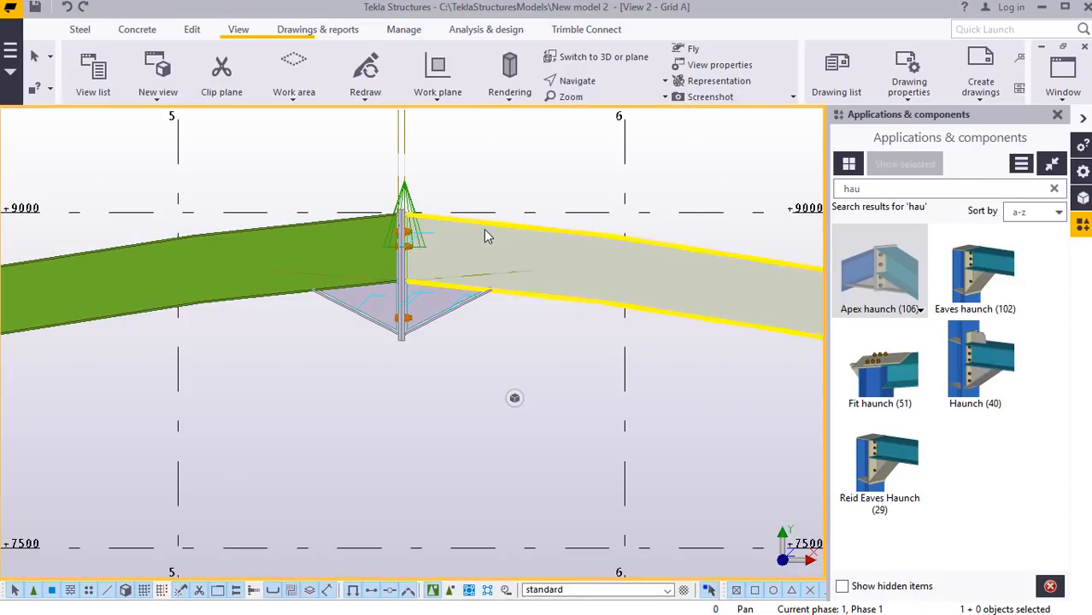
scroll(454, 282, "down", 5)
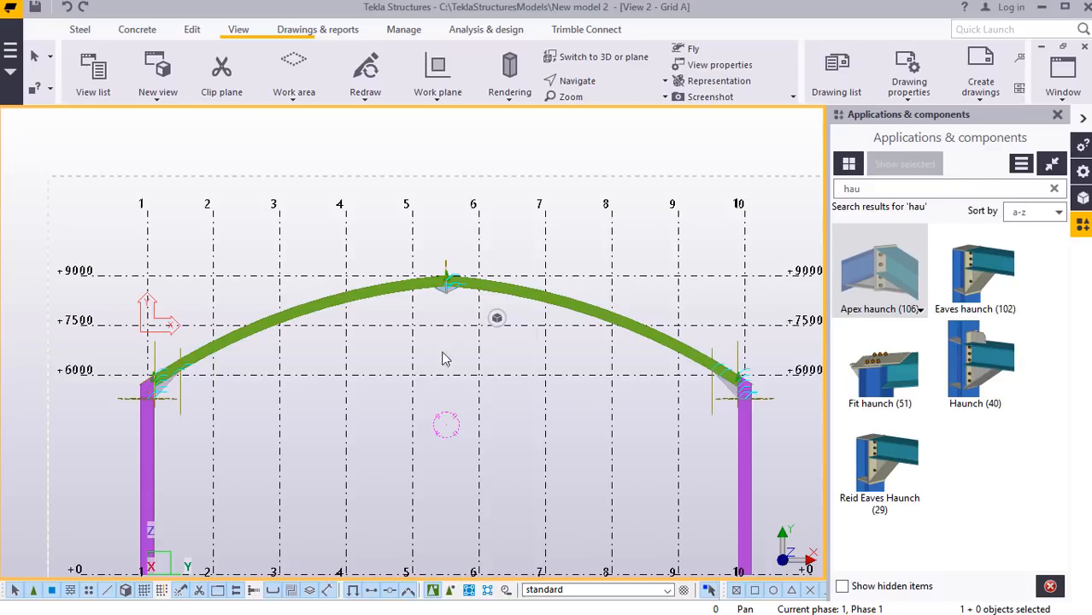
scroll(446, 351, "up", 2)
scroll(407, 358, "down", 2)
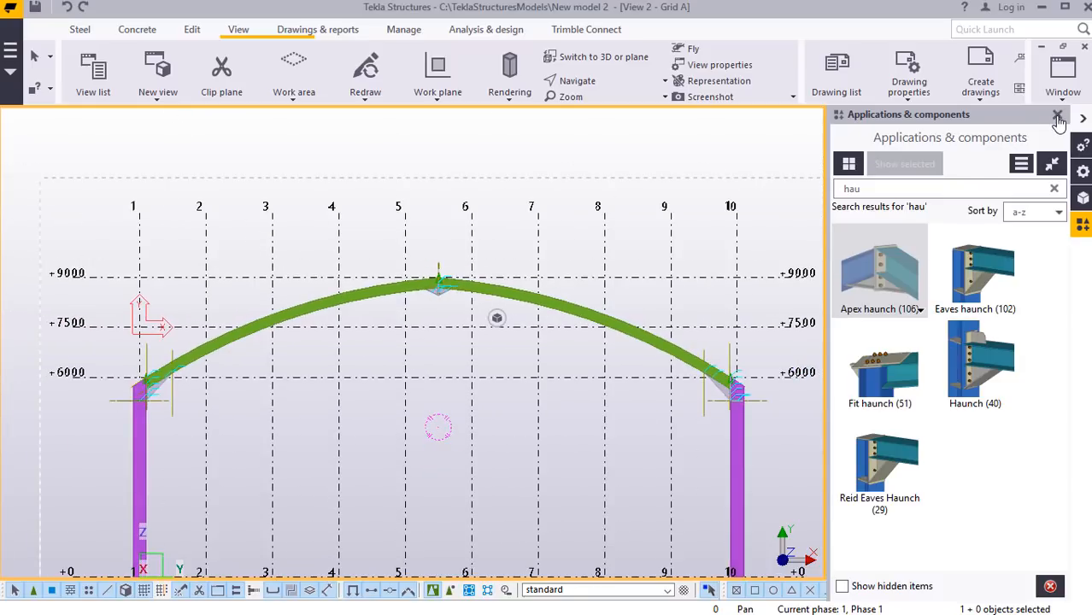
Close the component catalog and inspect the column base on grid line 1 and the whole frame.
left_click(1058, 116)
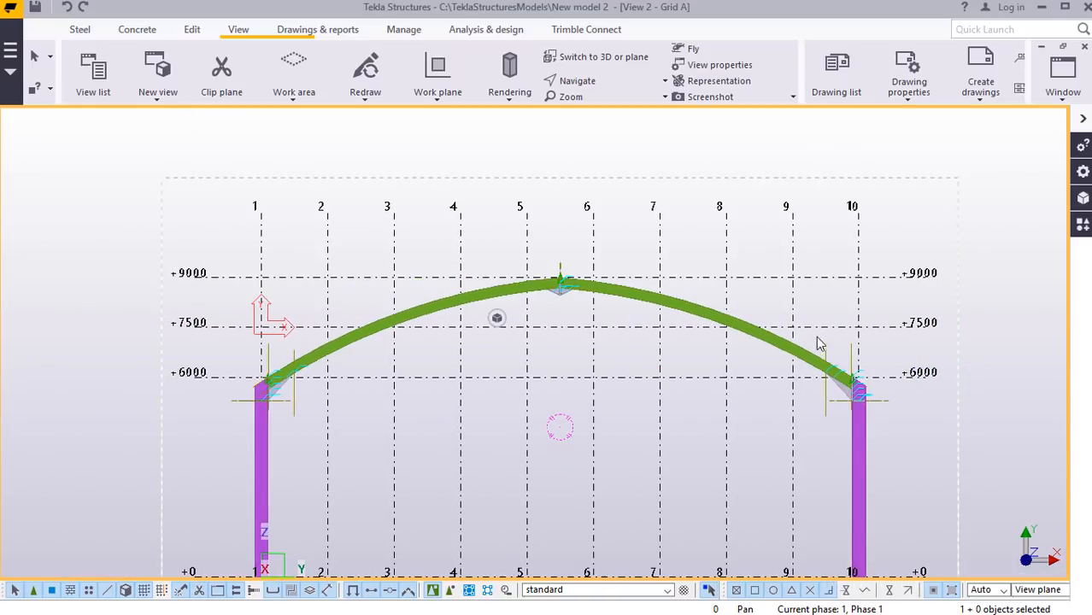
scroll(378, 395, "down", 3)
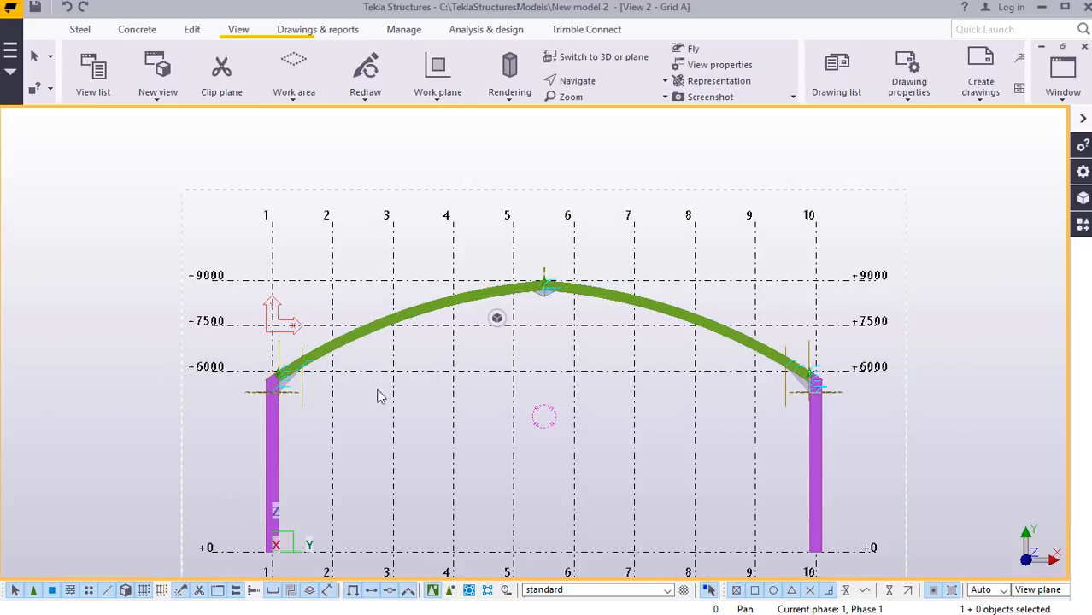
scroll(334, 453, "up", 6)
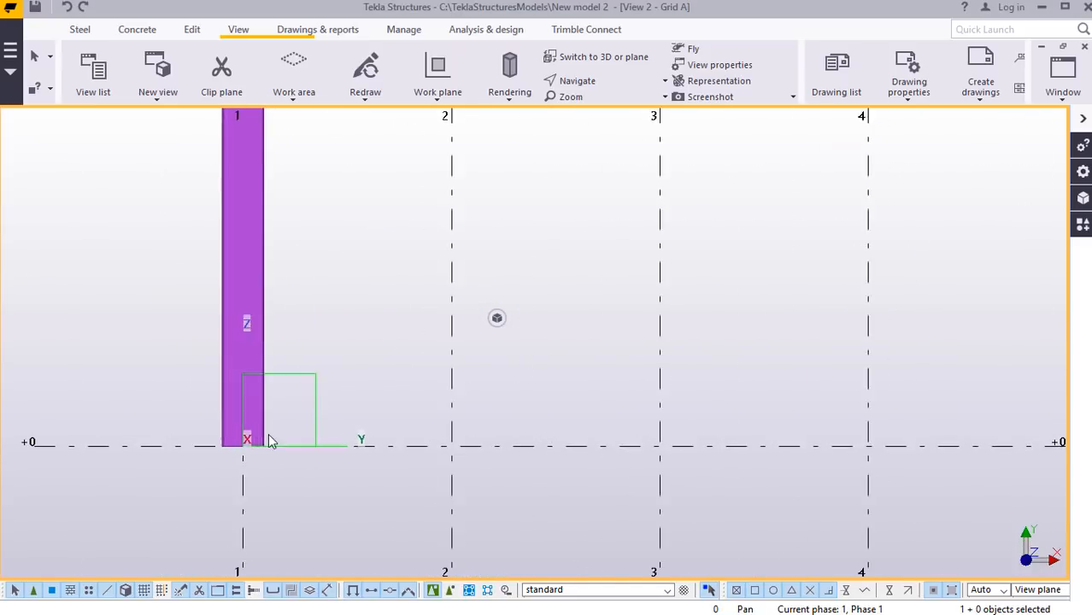
scroll(261, 442, "up", 3)
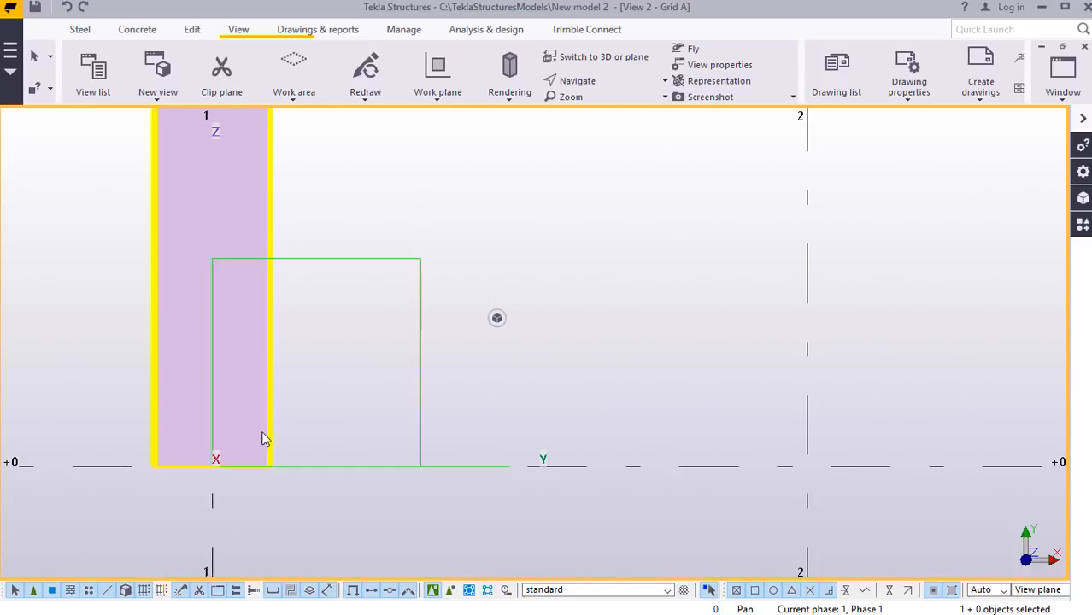
scroll(262, 439, "down", 8)
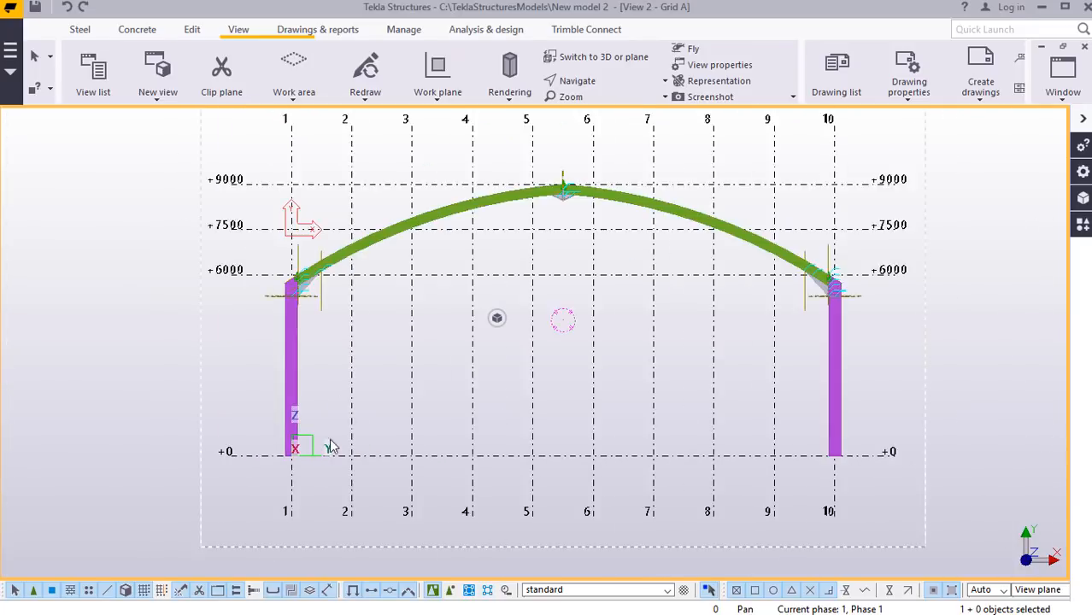
scroll(331, 445, "down", 1)
scroll(303, 338, "up", 2)
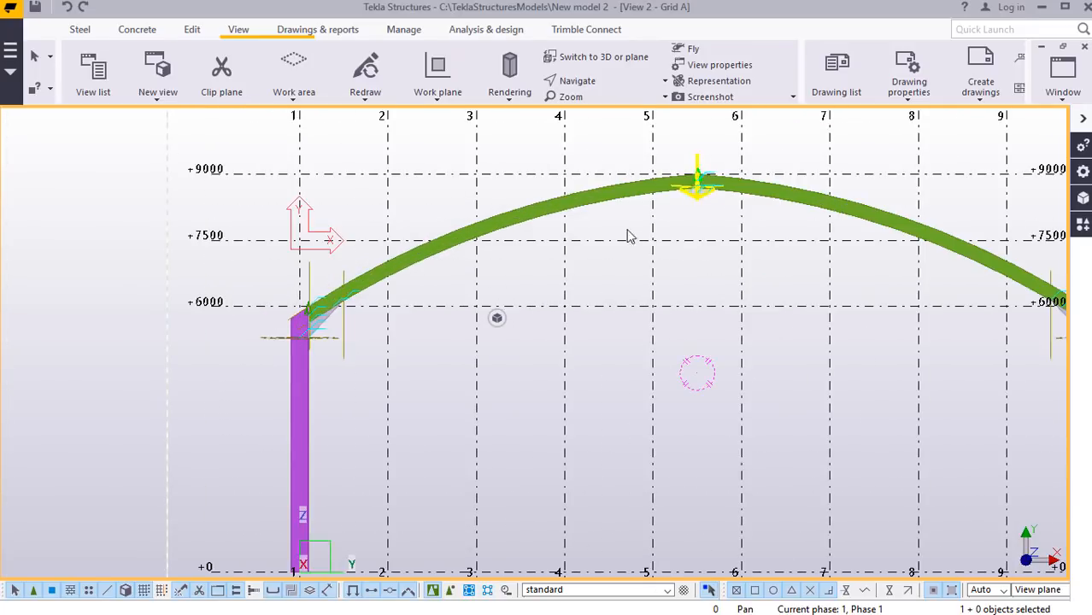
Reopen the component catalog and search it for "bas".
scroll(342, 325, "down", 2)
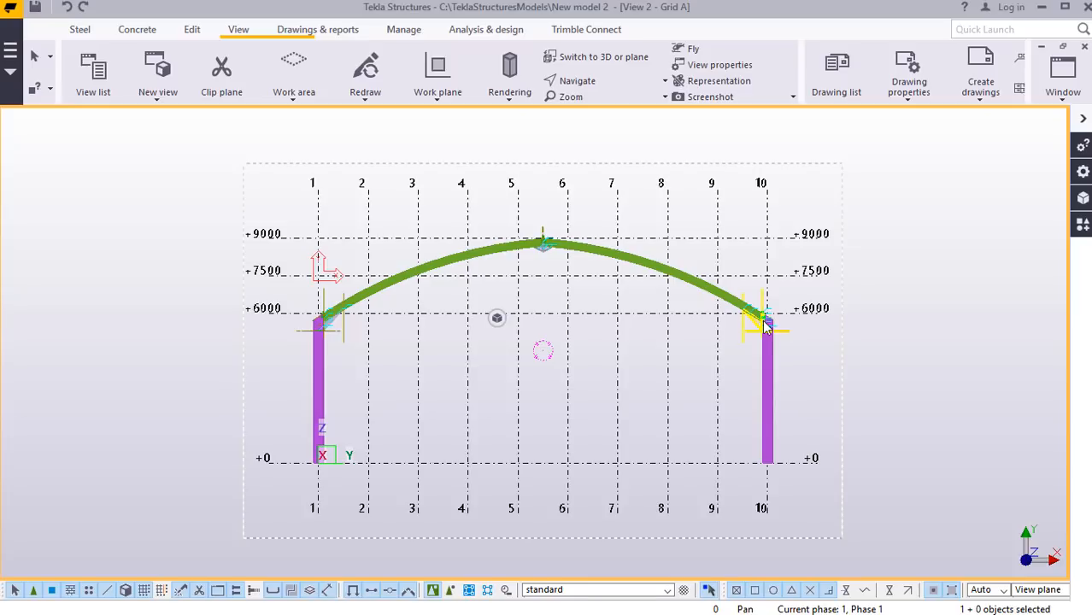
scroll(359, 462, "up", 2)
scroll(329, 470, "up", 2)
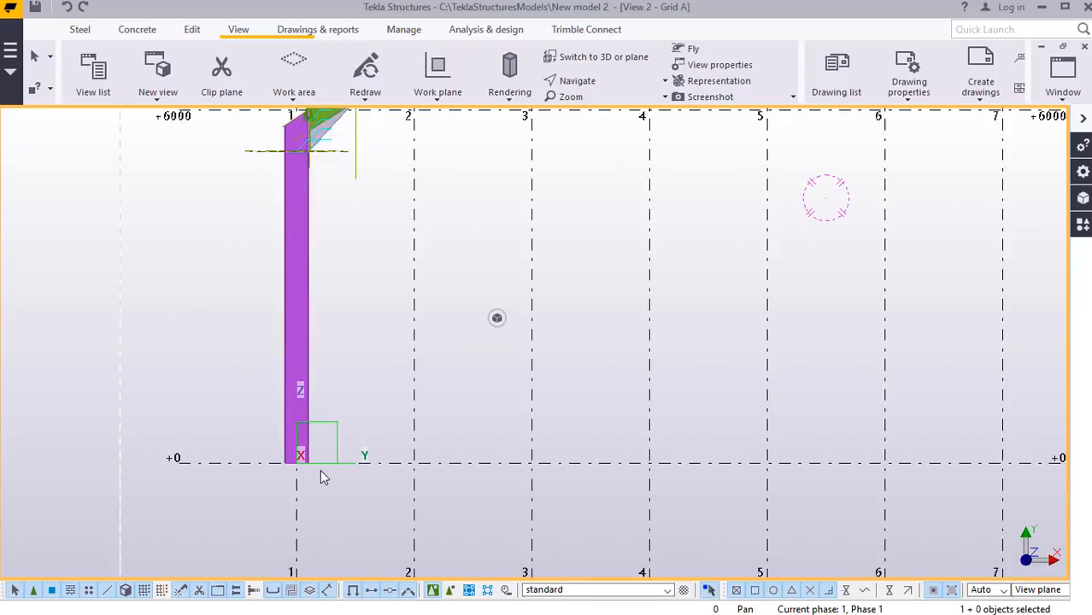
scroll(322, 477, "up", 1)
scroll(281, 478, "down", 2)
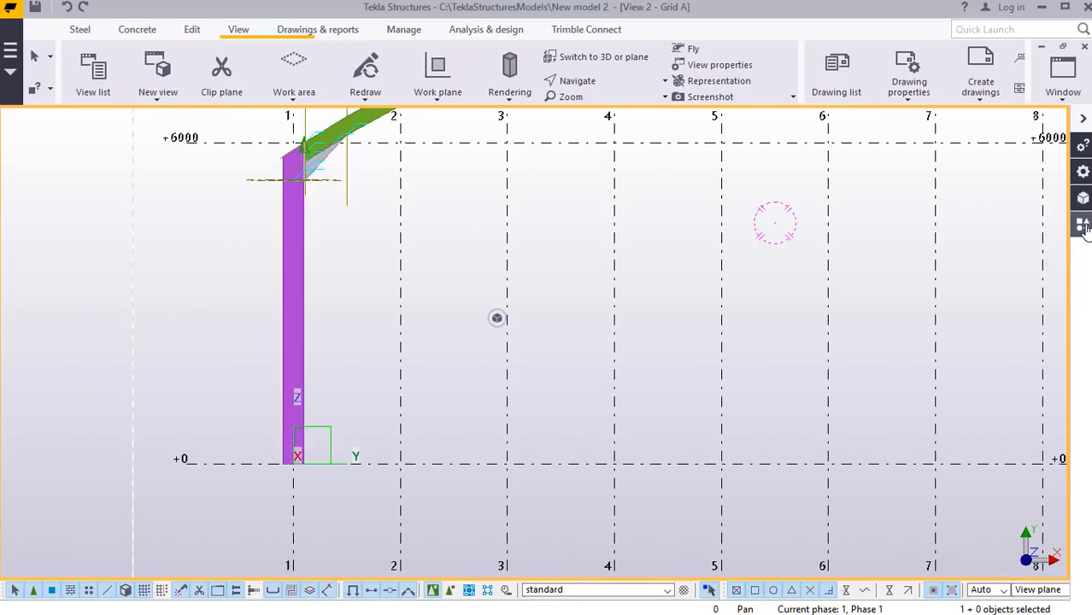
left_click(1083, 224)
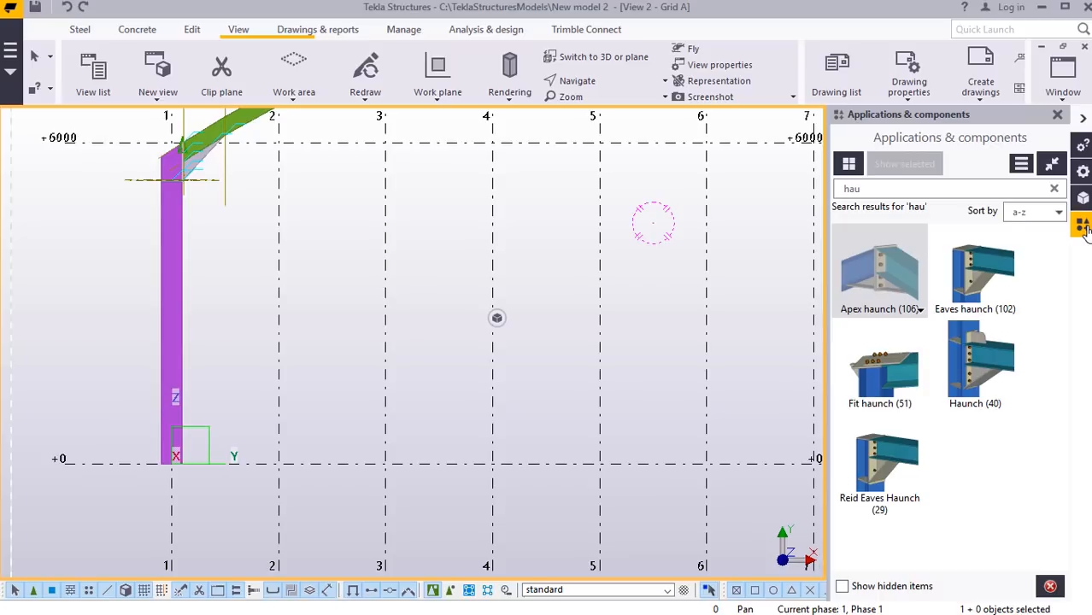
left_click(867, 186)
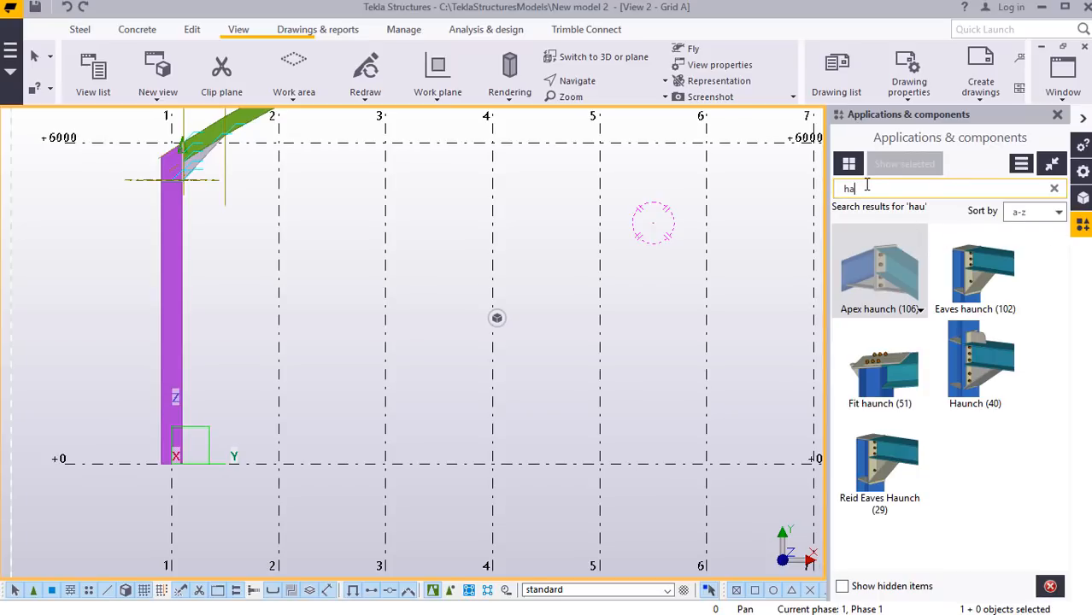
key("BackSpace")
key("BackSpace")
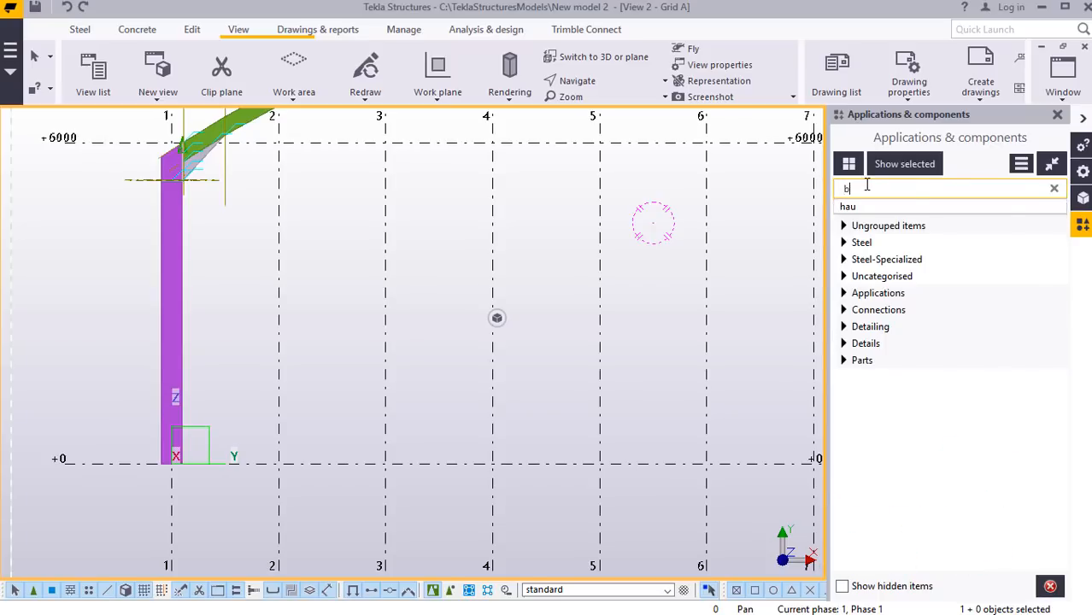
type("bas")
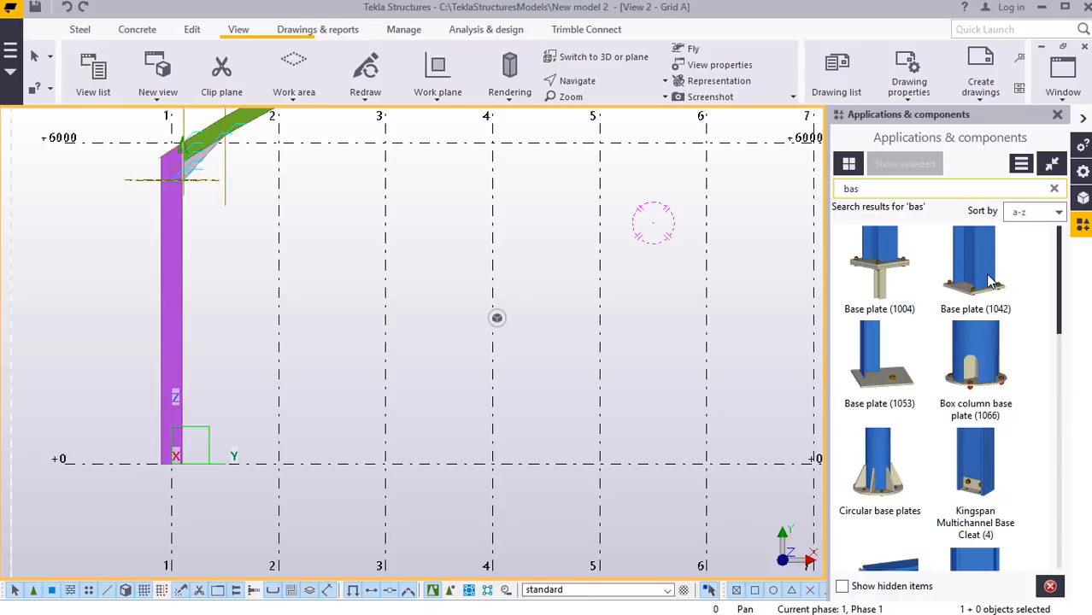
Add a Base plate (1042) to the bottom of the Grid A column on grid line 1 at level +0.
left_click(985, 274)
scroll(175, 485, "up", 2)
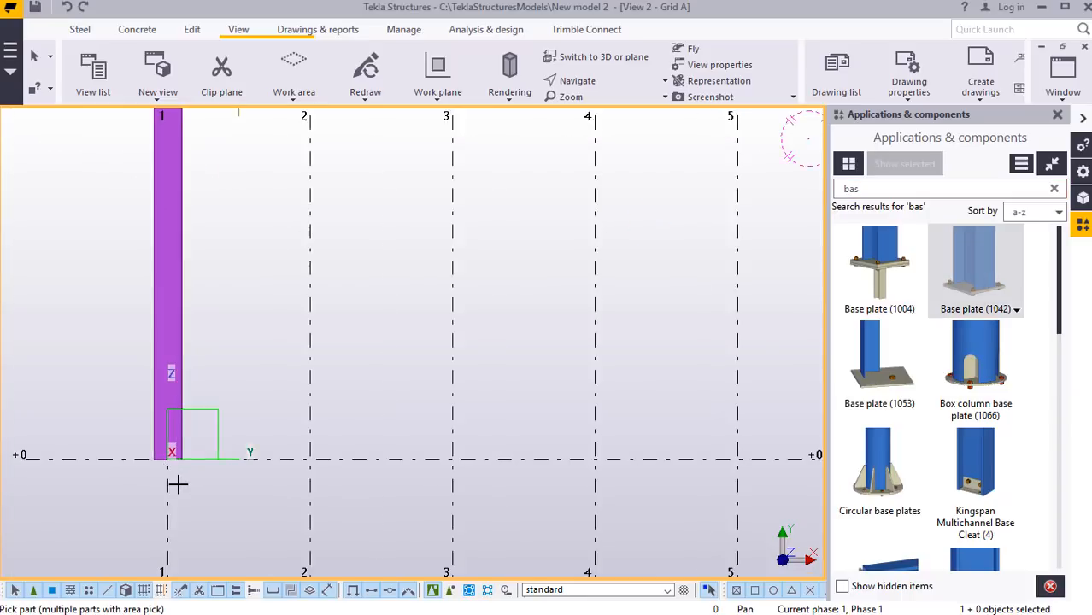
scroll(175, 484, "up", 1)
left_click(162, 397)
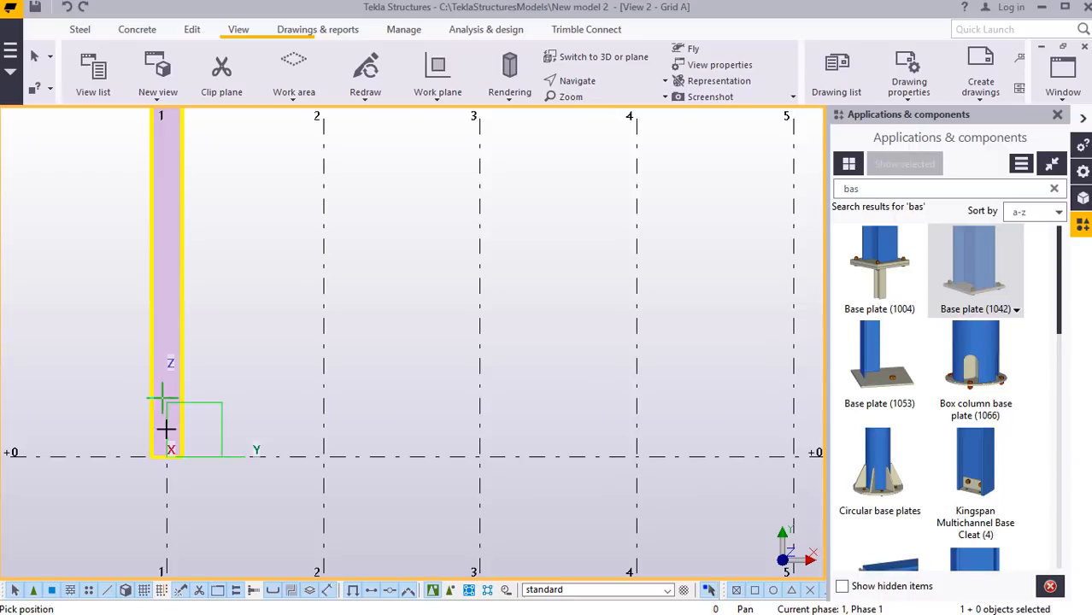
left_click(167, 458)
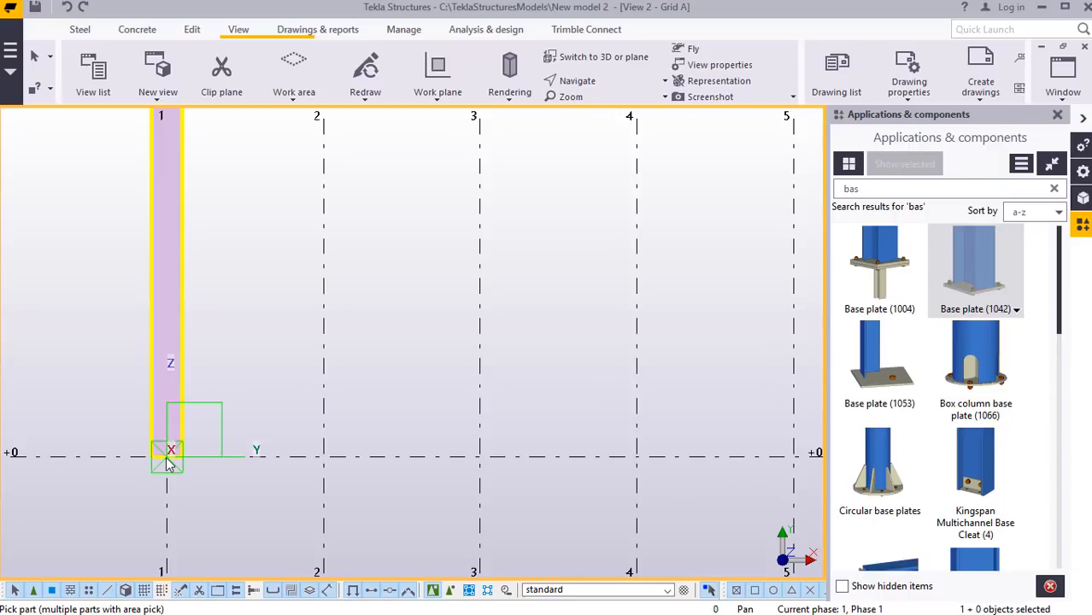
scroll(166, 459, "up", 2)
scroll(166, 458, "up", 4)
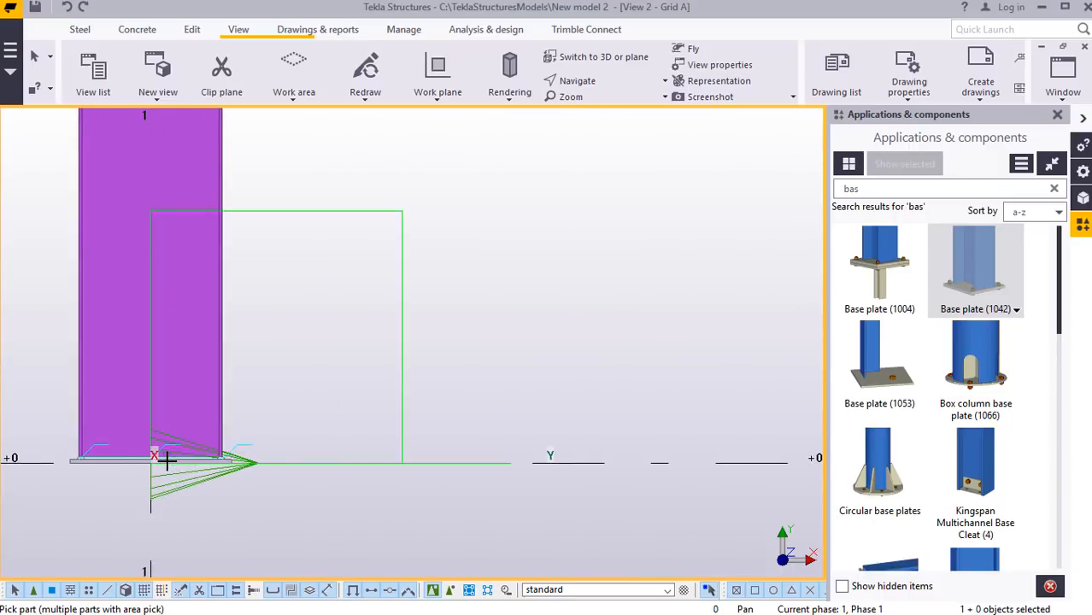
Add the same Base plate (1042) to the foot of the column on grid line 10, end the command and close the catalog.
scroll(124, 459, "down", 5)
scroll(123, 459, "down", 8)
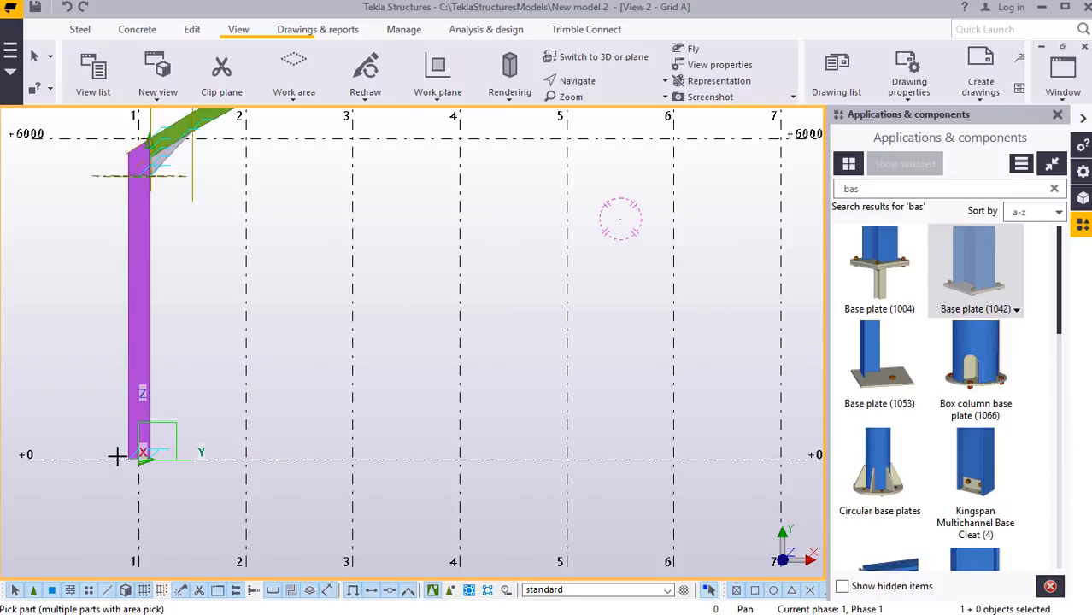
scroll(371, 443, "up", 6)
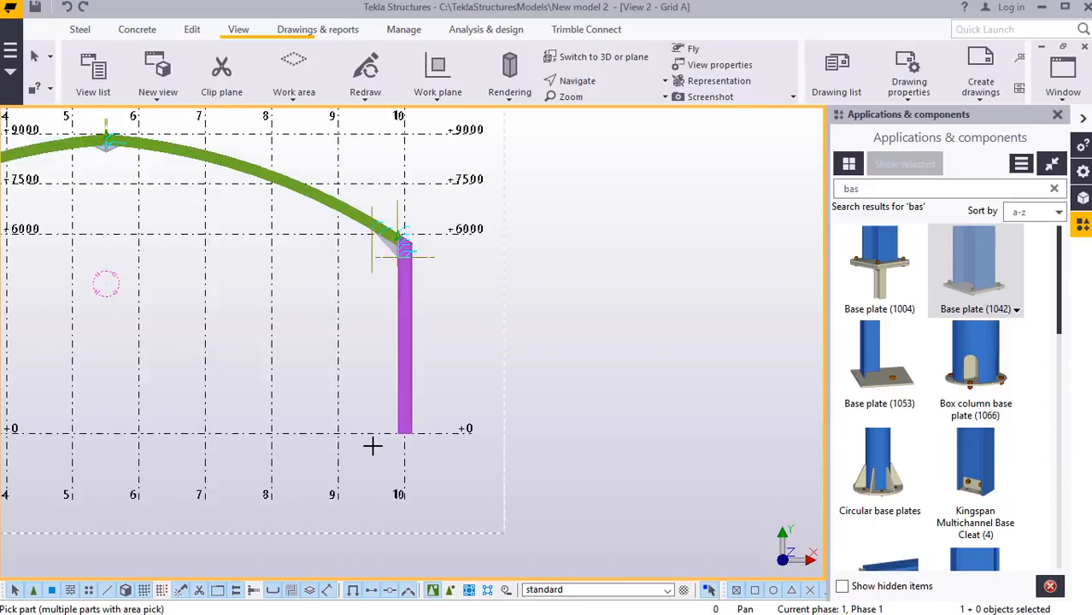
scroll(419, 428, "up", 4)
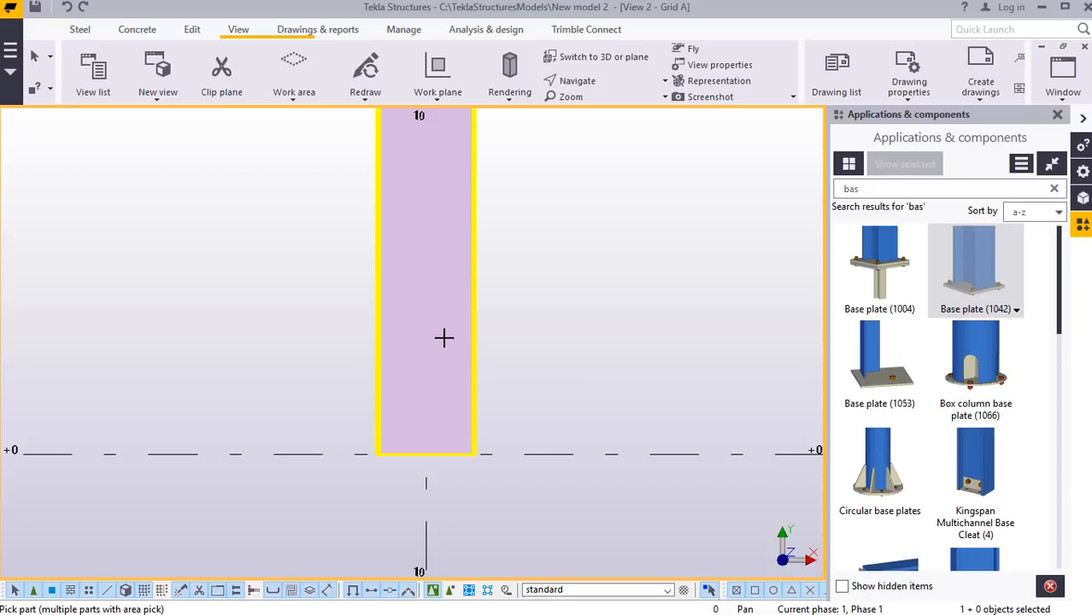
left_click(426, 454)
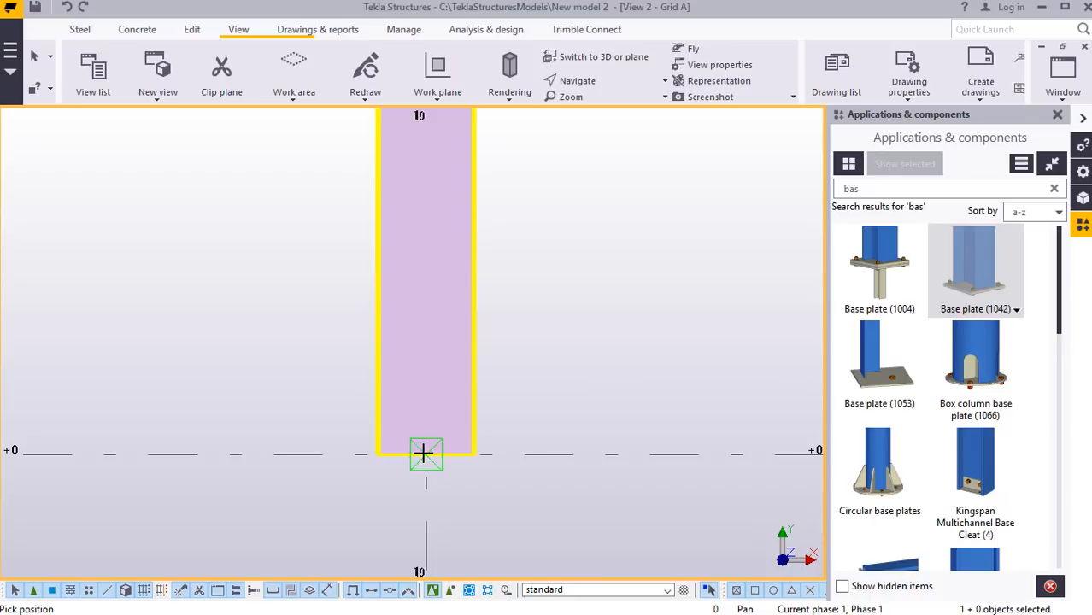
left_click(426, 453)
right_click(620, 287)
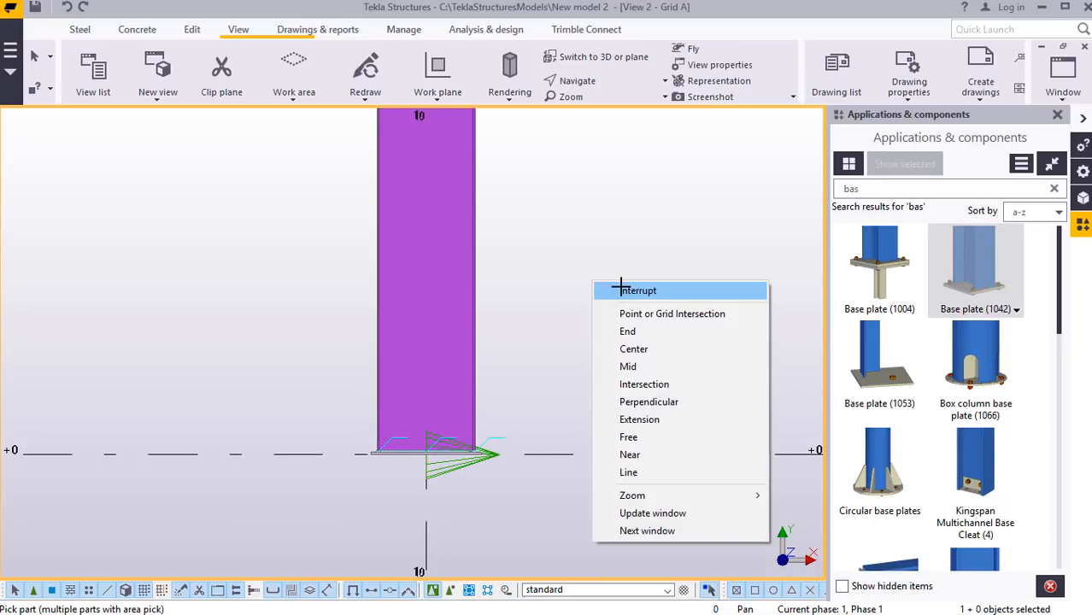
left_click(633, 291)
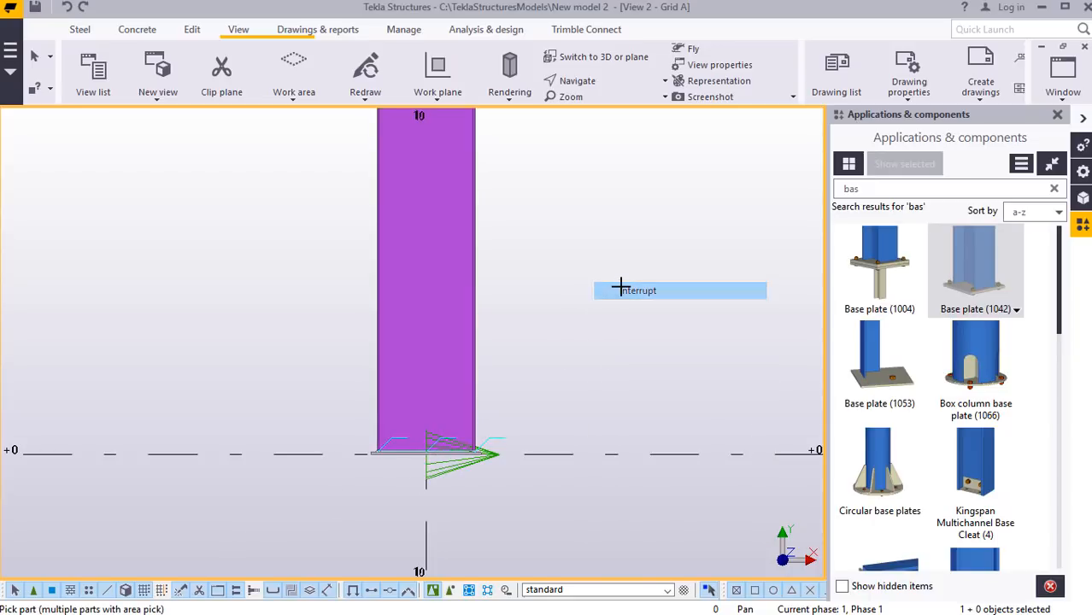
left_click(1059, 116)
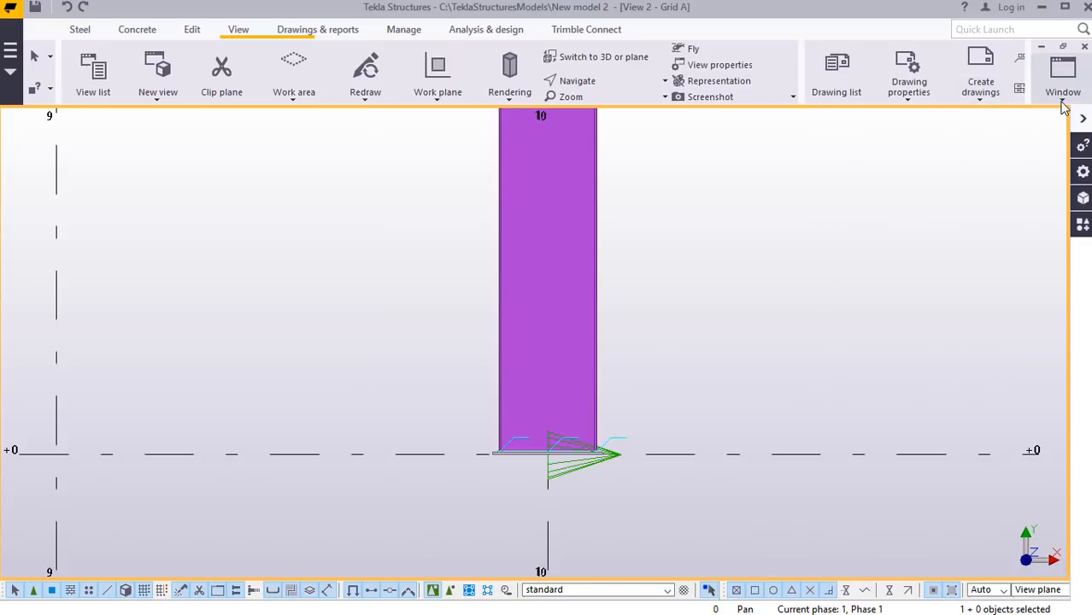
Switch from the Grid A view to View 1 - 3d and bring the curved beams and columns into view.
left_click(1064, 94)
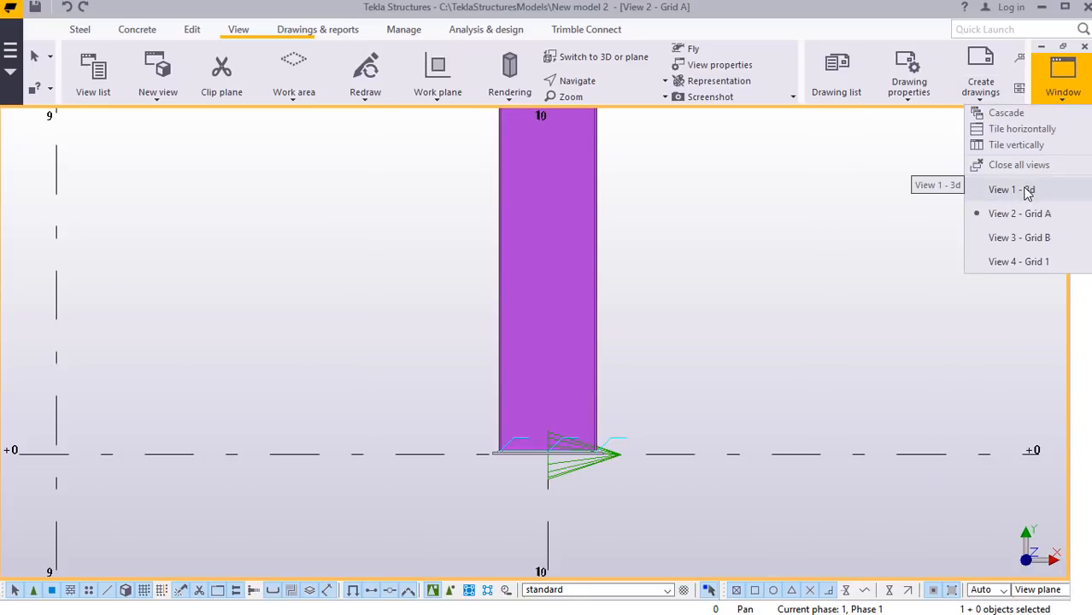
left_click(1026, 190)
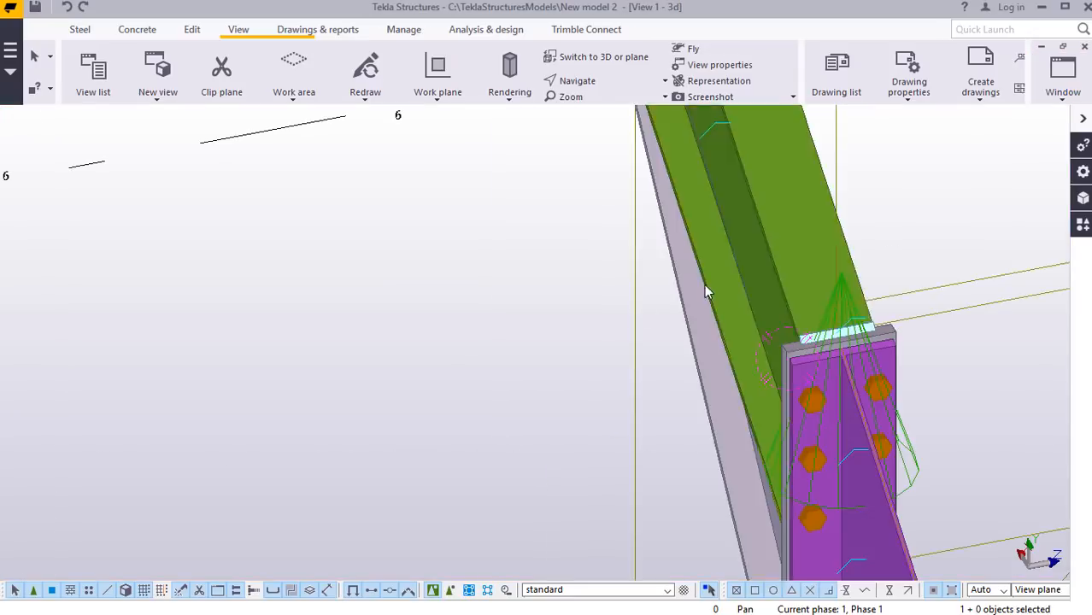
scroll(526, 320, "down", 3)
scroll(539, 336, "down", 5)
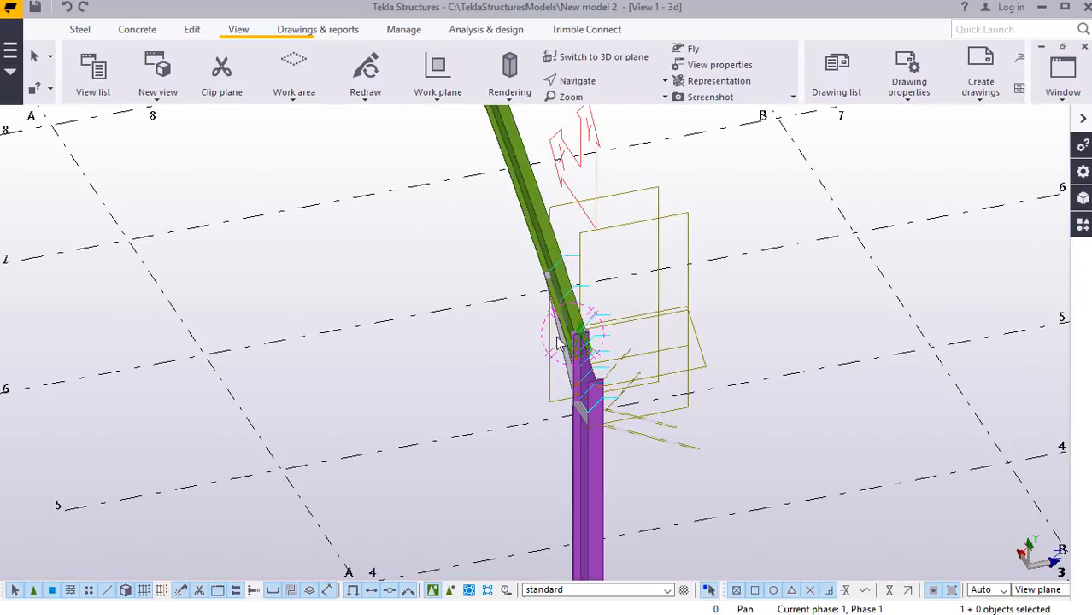
scroll(549, 240, "up", 2)
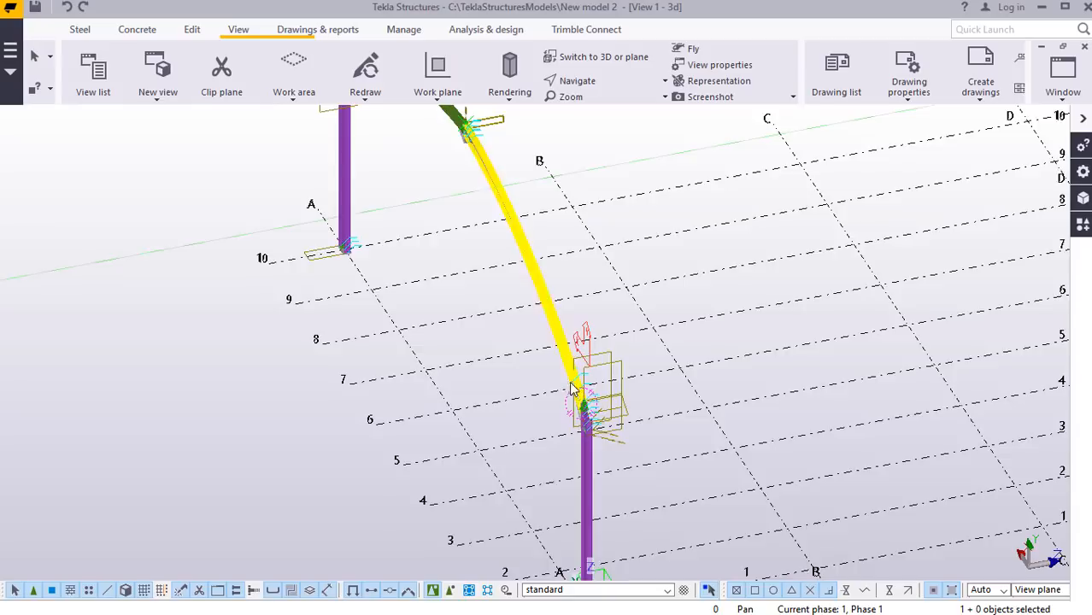
scroll(581, 369, "up", 2)
scroll(621, 393, "down", 2)
scroll(622, 398, "down", 1)
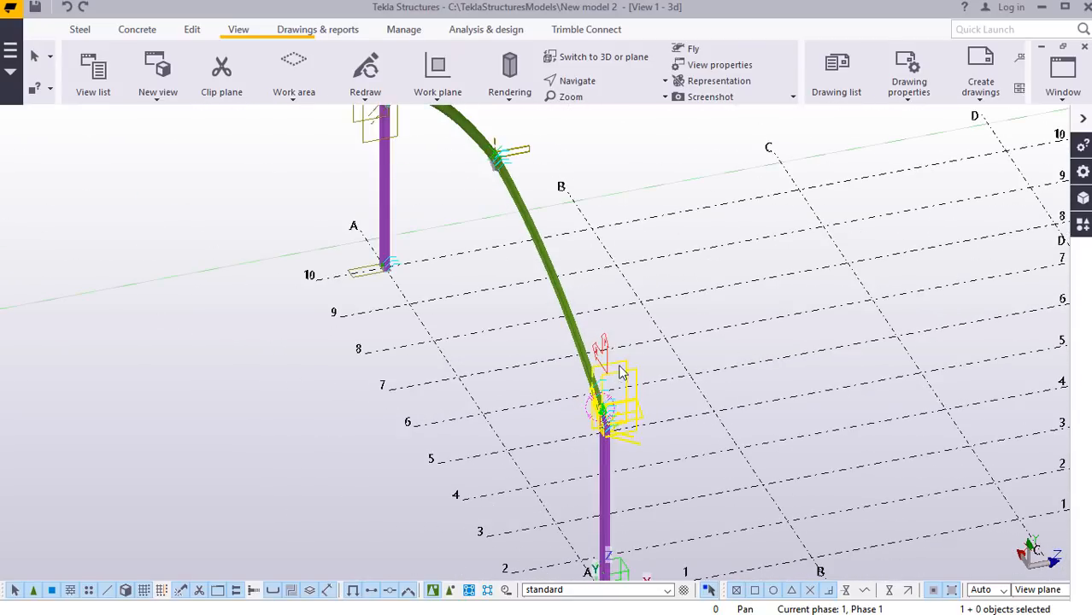
scroll(598, 180, "up", 1)
Redraw the 3D view to clear the temporary construction graphics around the connections.
right_click(605, 152)
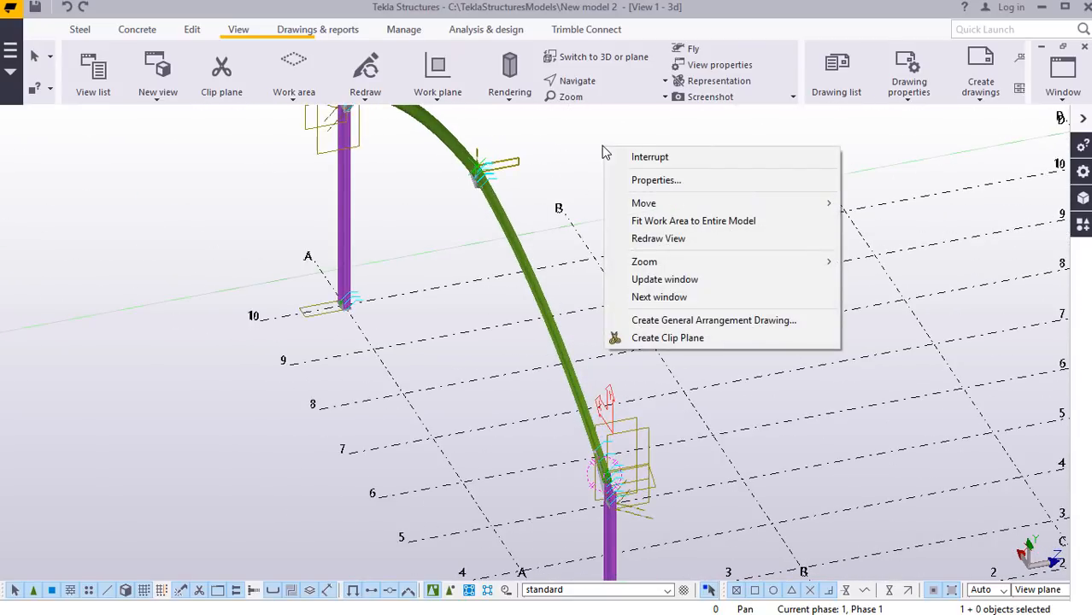
left_click(672, 240)
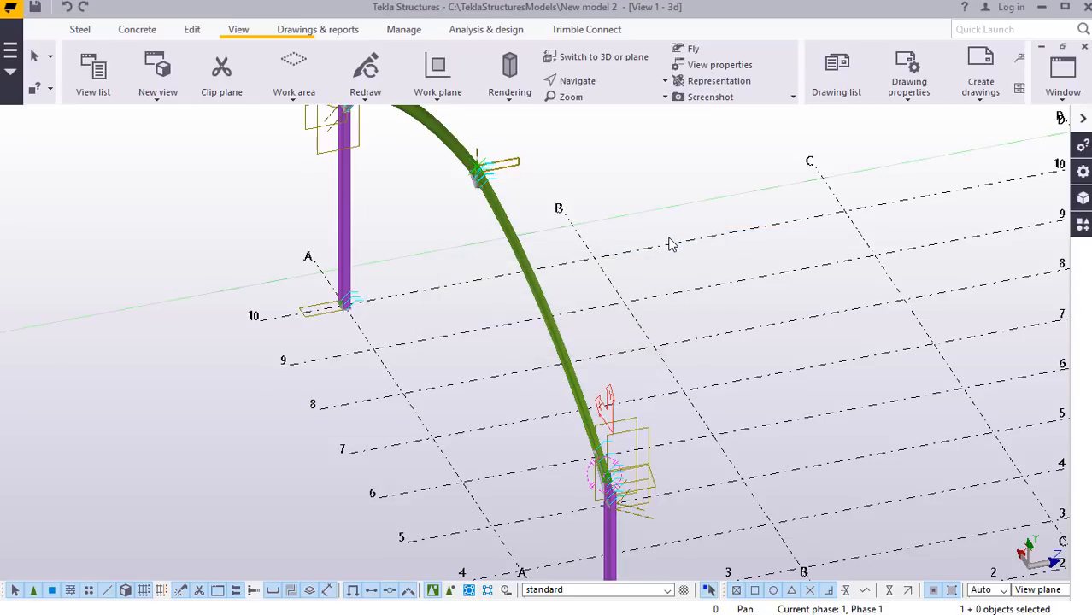
right_click(630, 160)
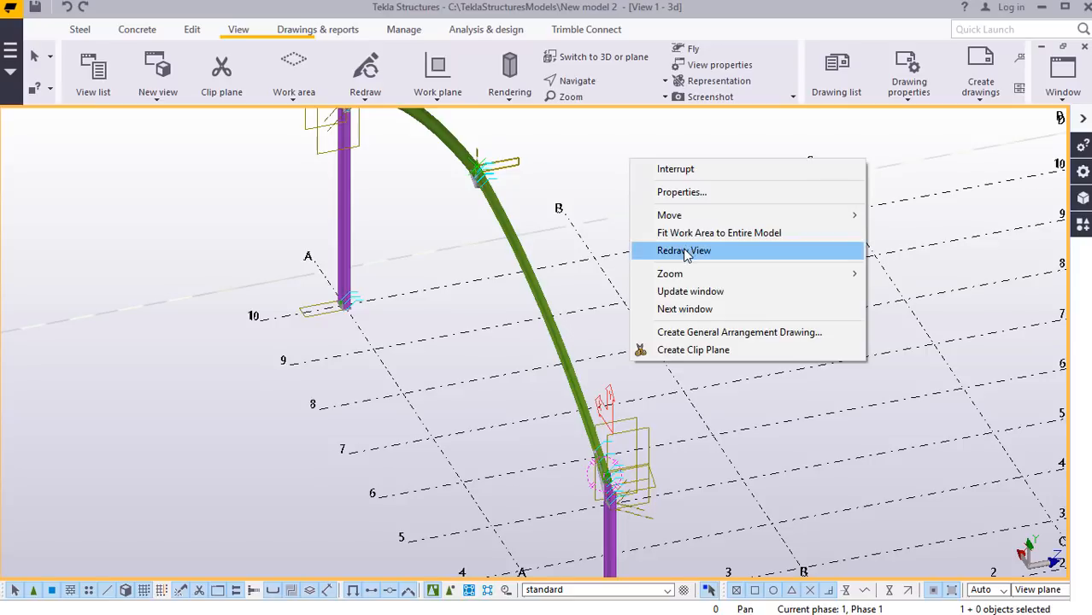
left_click(684, 250)
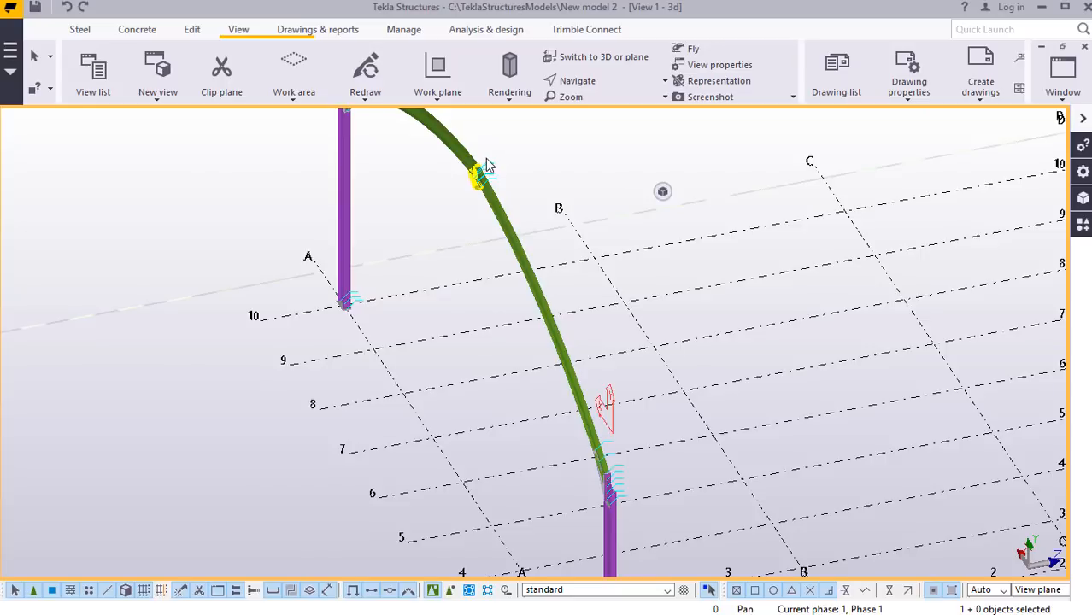
Rotate the 3D view about the apex connection to see the whole Grid A frame from its other side.
scroll(484, 184, "up", 3)
left_click(601, 78)
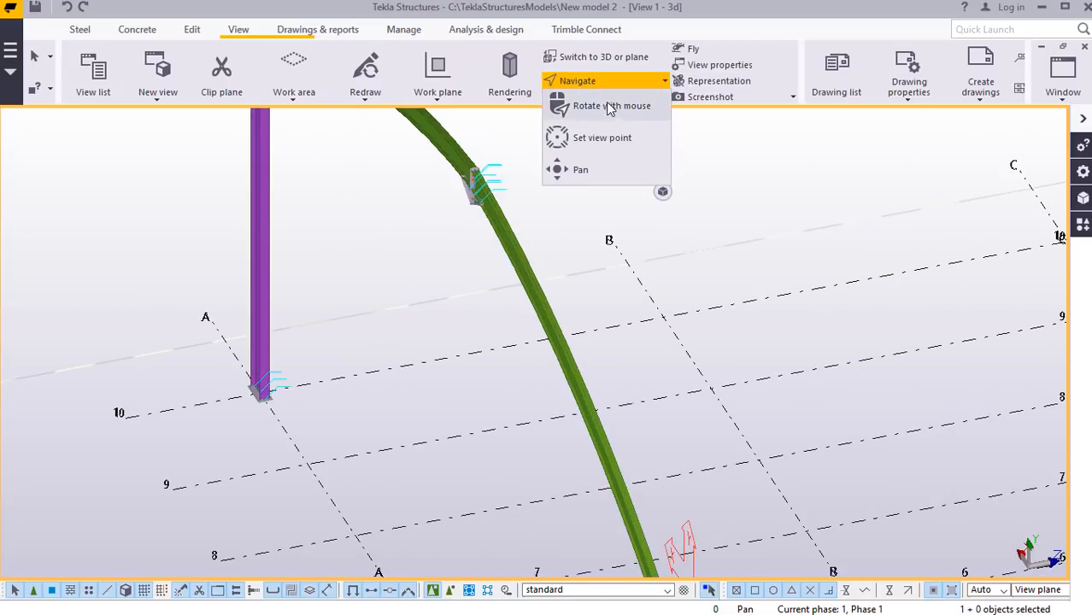
left_click(606, 104)
left_click(486, 193)
left_click_drag(487, 212, 683, 206)
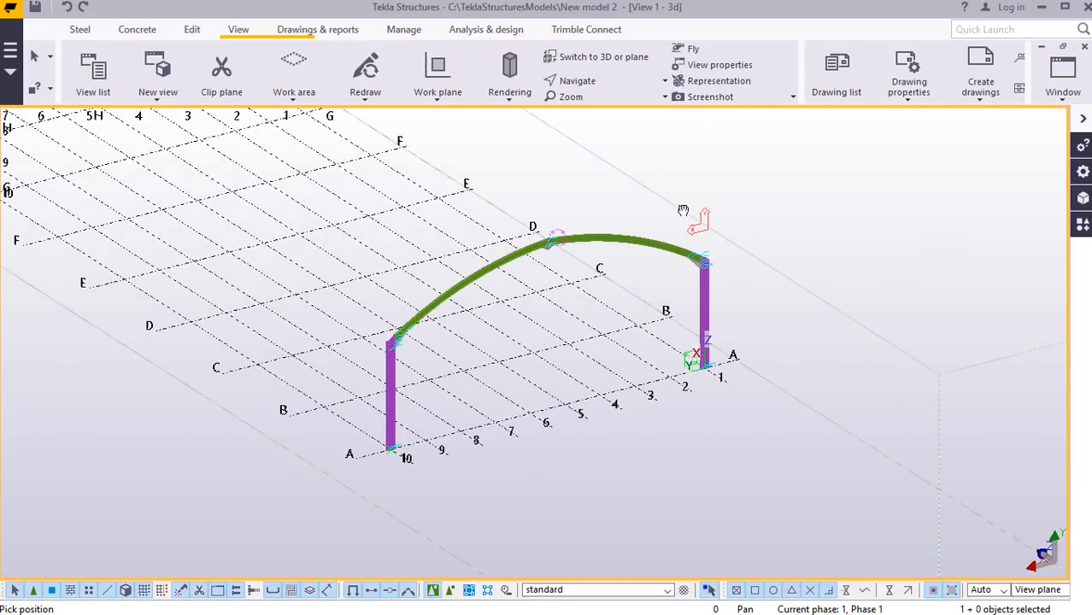
Examine the base plates and their welds at the column feet on grid lines 1 and 10 in 3D.
scroll(421, 348, "up", 3)
scroll(421, 348, "down", 2)
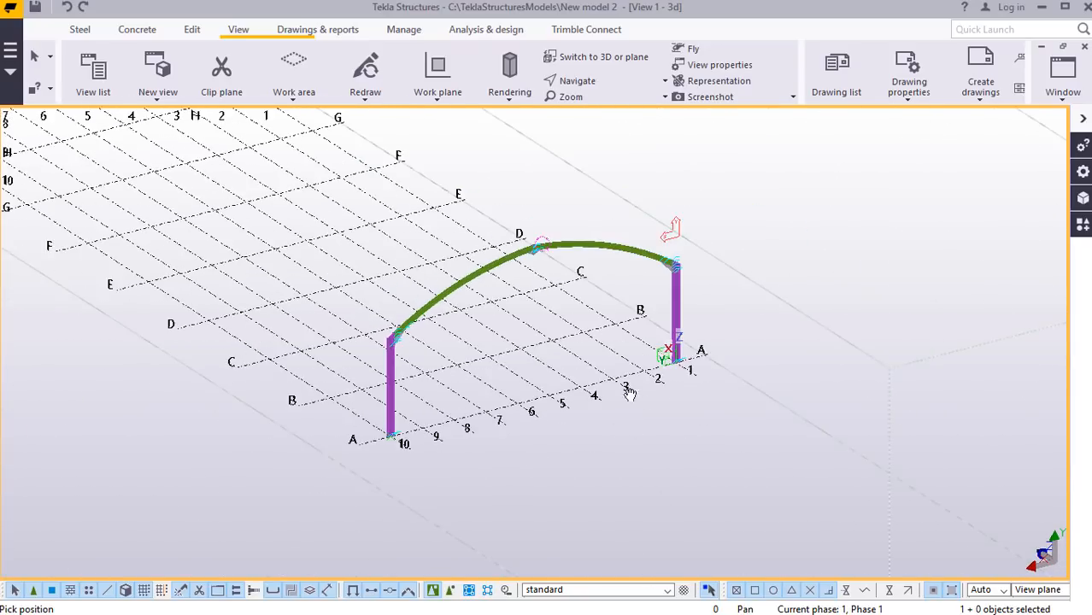
scroll(682, 340, "up", 8)
scroll(688, 323, "up", 6)
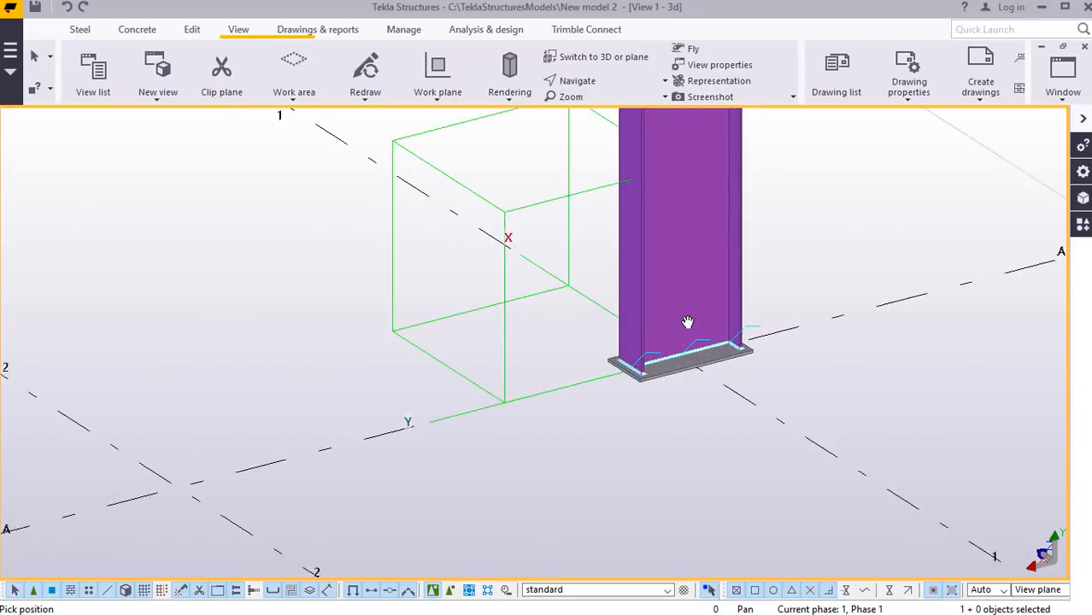
scroll(726, 323, "down", 10)
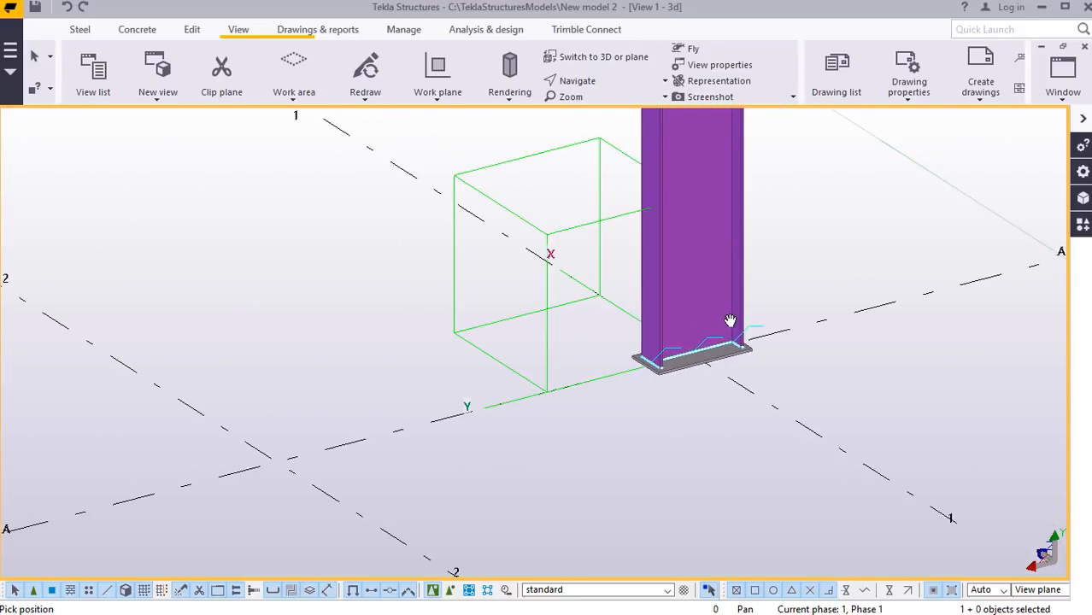
scroll(298, 415, "up", 10)
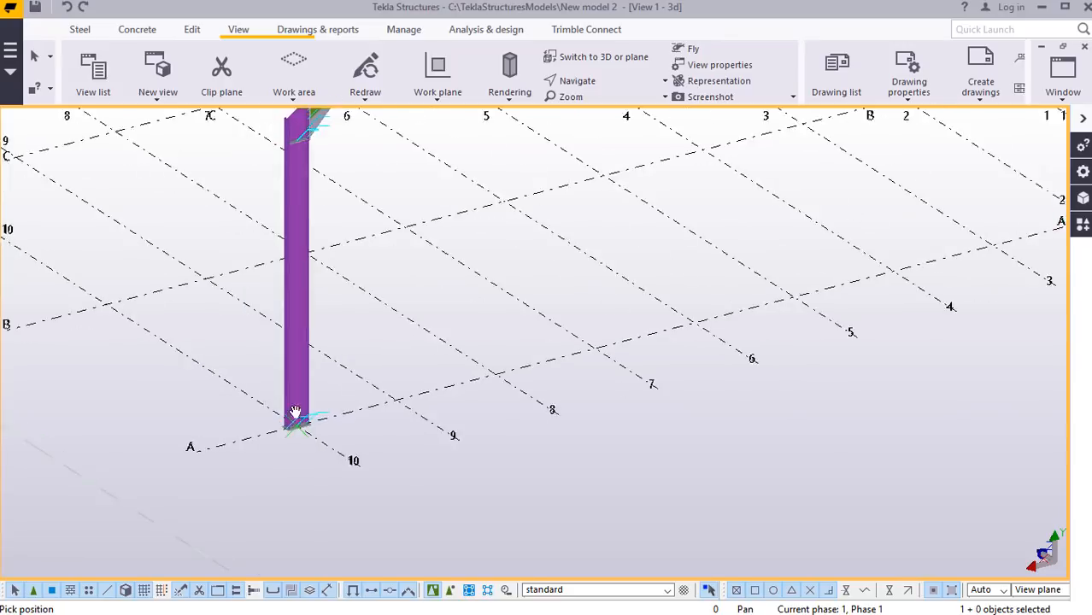
scroll(312, 460, "down", 10)
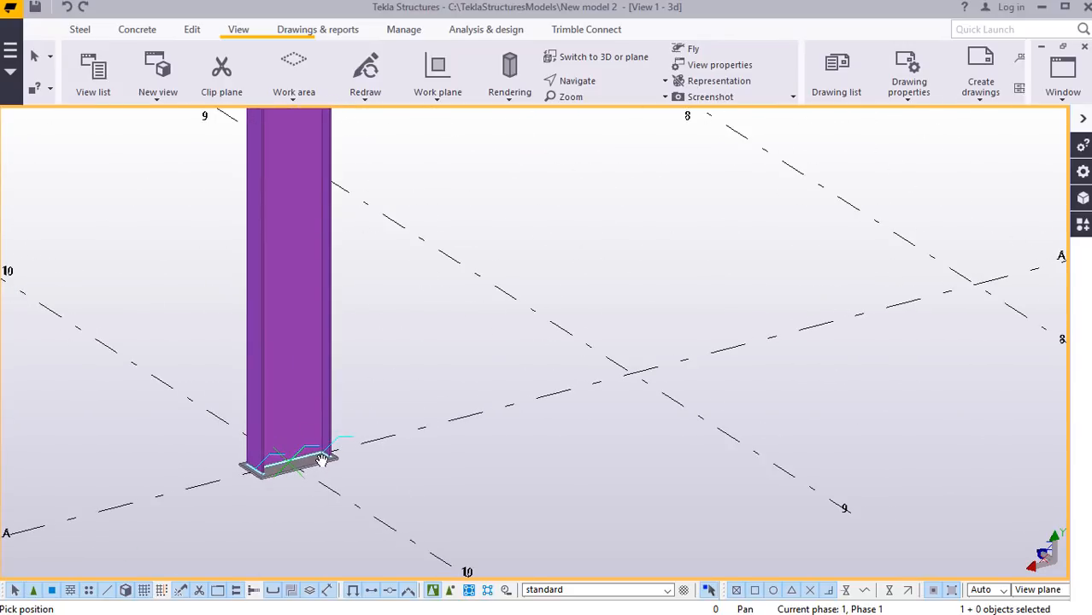
scroll(314, 456, "down", 3)
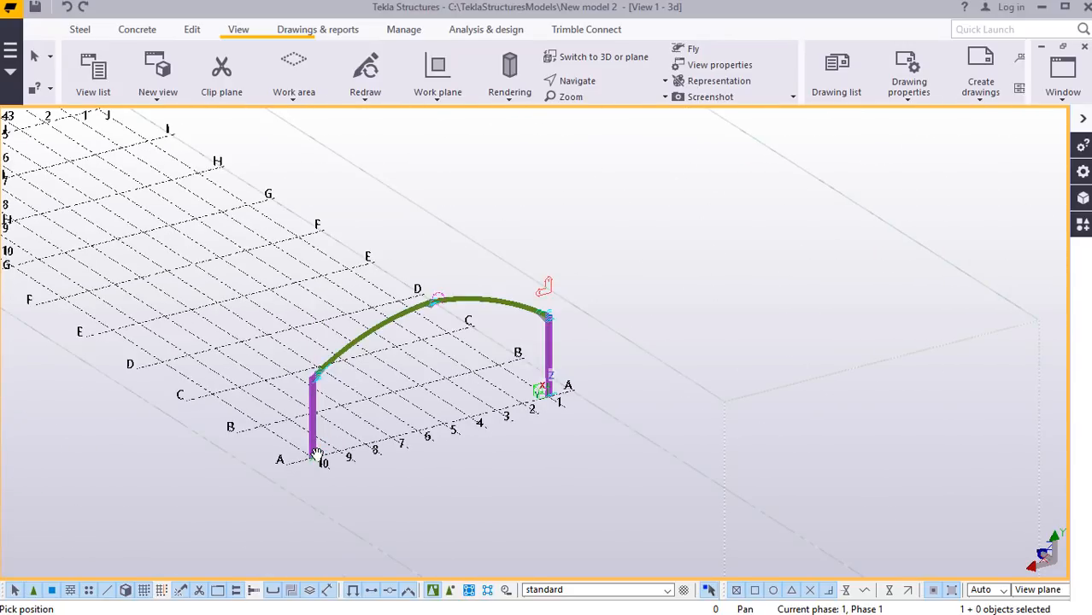
Examine the columns, curved roof beams and haunch connections of the Grid A frame in 3D, ending the pan command.
scroll(316, 452, "up", 4)
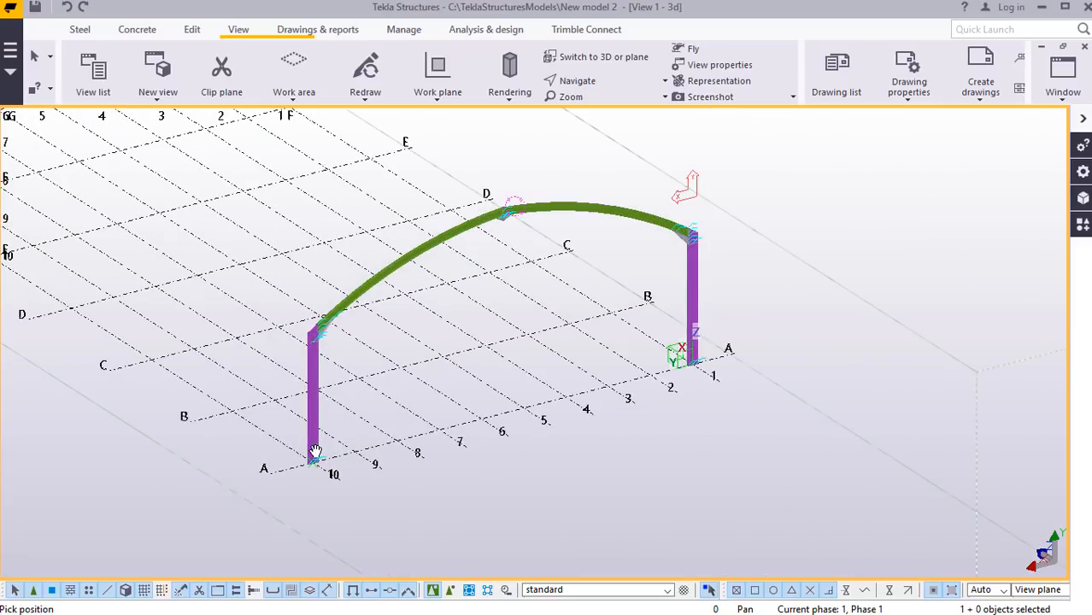
scroll(356, 333, "up", 8)
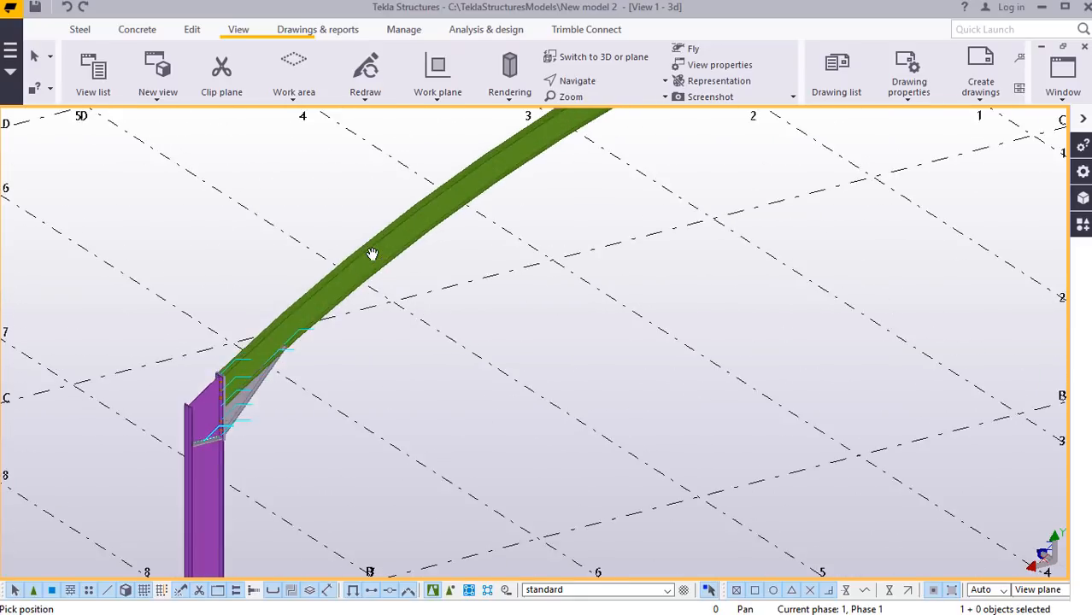
scroll(350, 404, "down", 5)
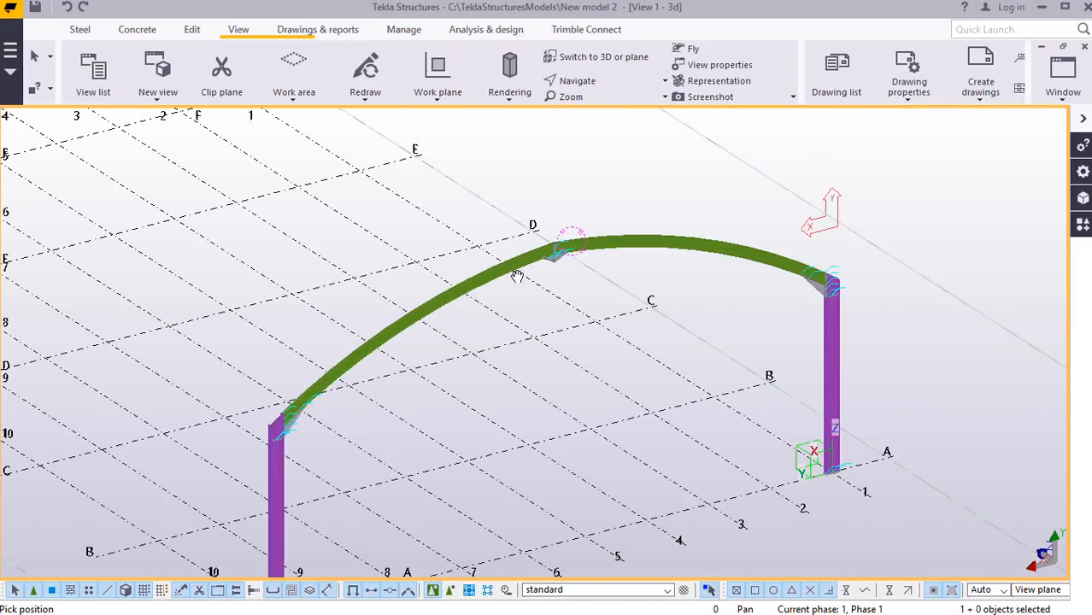
scroll(521, 267, "up", 2)
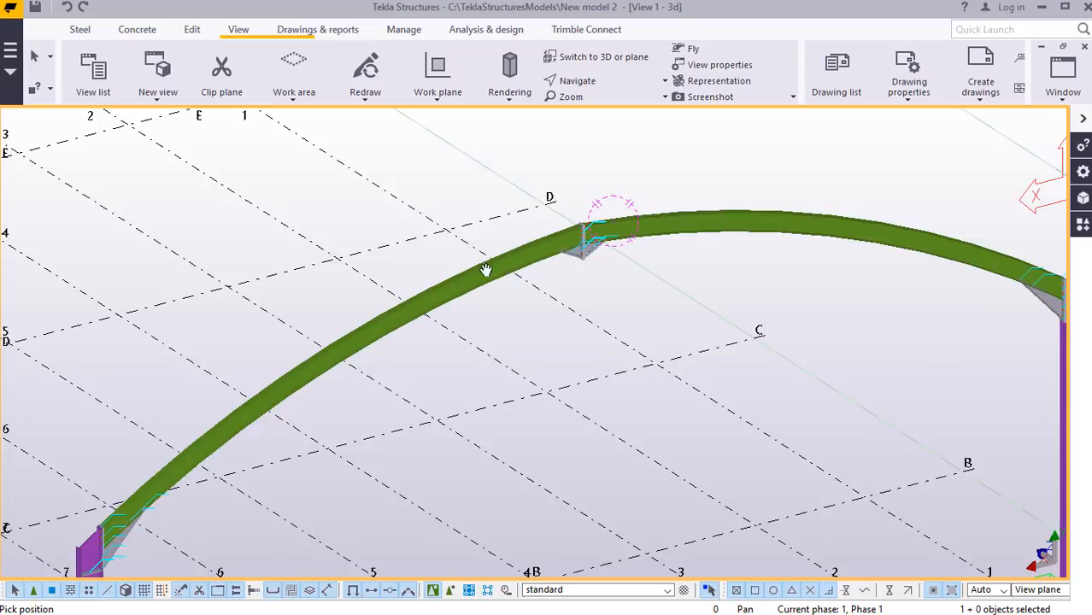
scroll(486, 268, "down", 5)
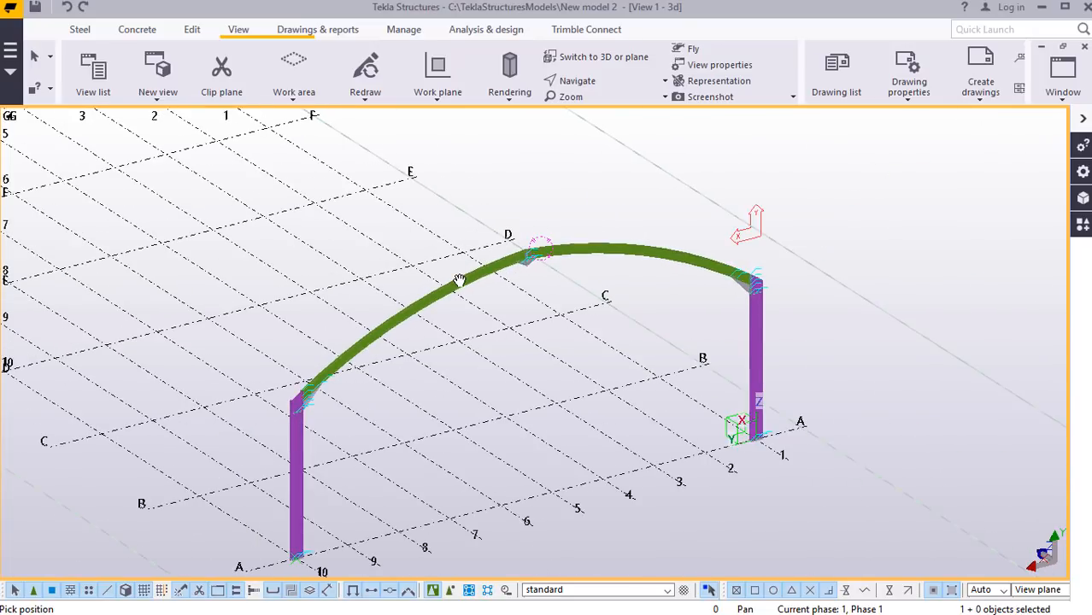
scroll(420, 302, "down", 2)
right_click(574, 191)
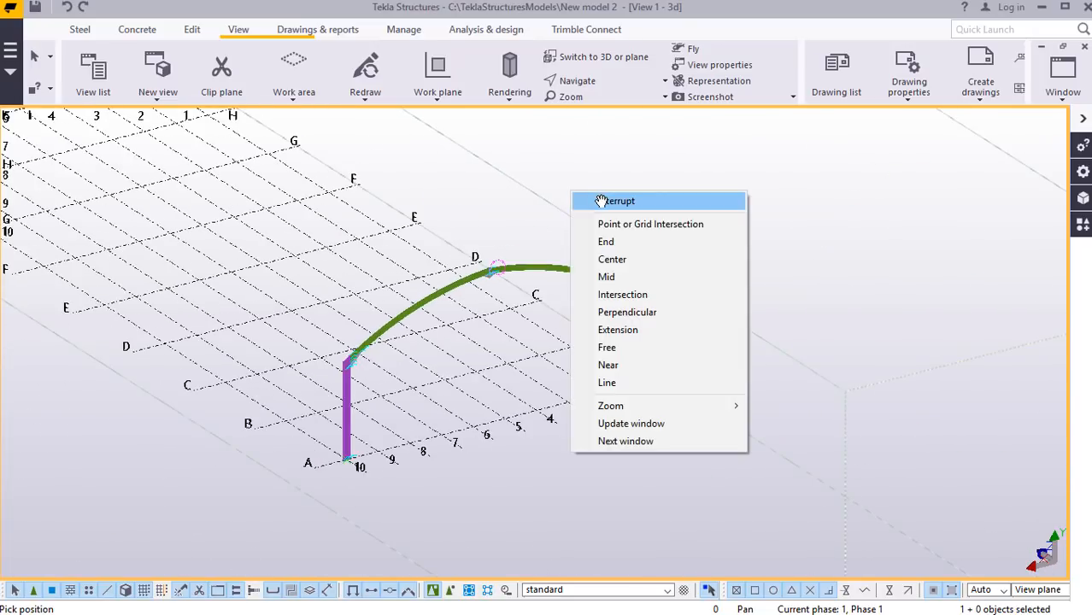
left_click(602, 201)
Copy the complete Grid A frame with its connections, excluding the grid, linearly with dZ 6000 and one copy.
left_click_drag(746, 205, 306, 480)
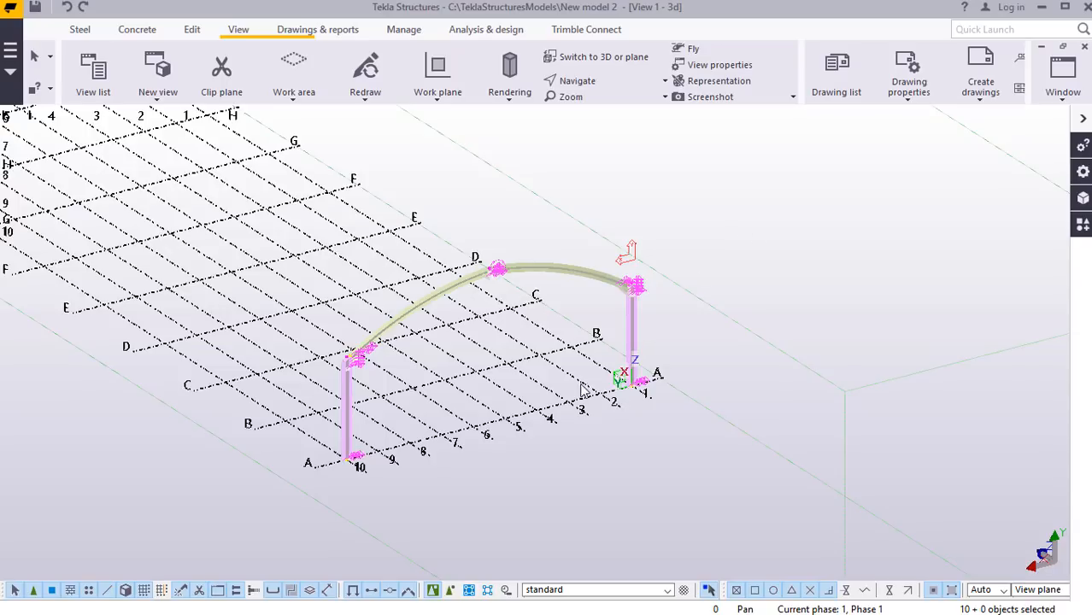
left_click(496, 414, "ctrl")
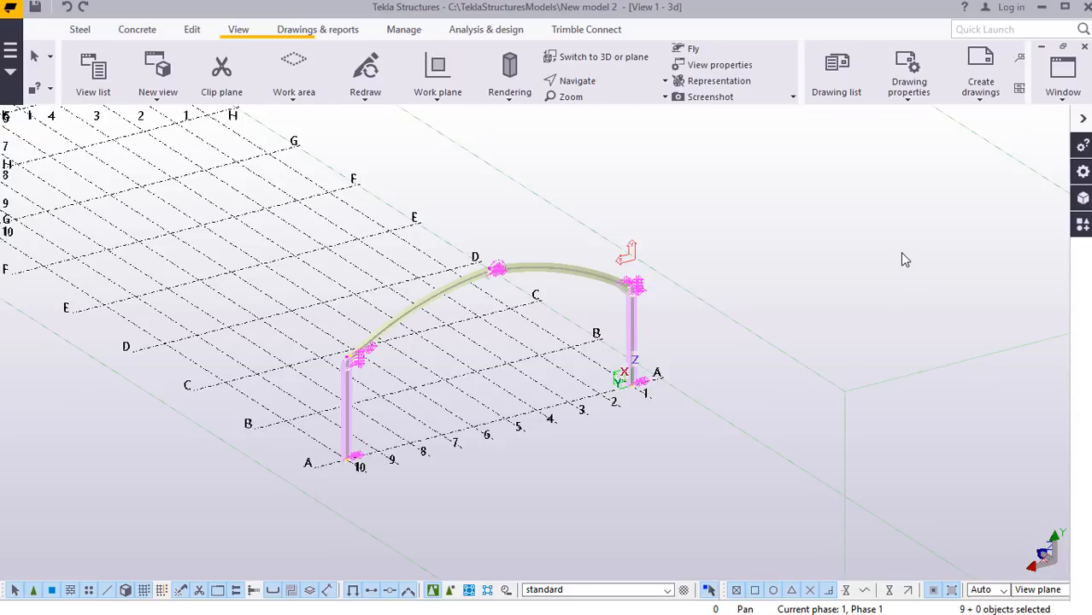
right_click(718, 198)
mouse_move(786, 244)
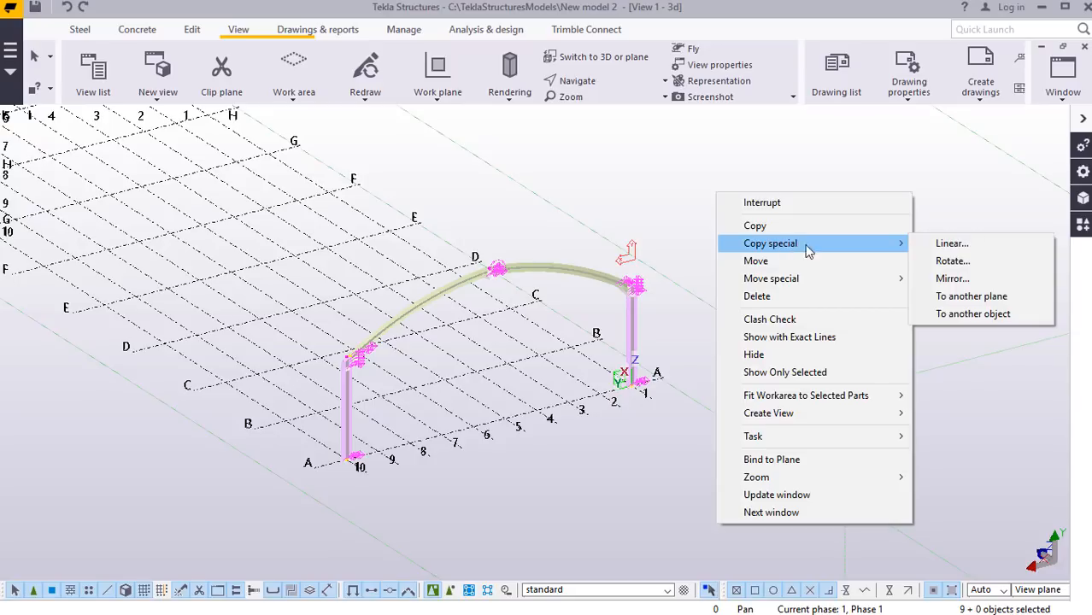
left_click(952, 249)
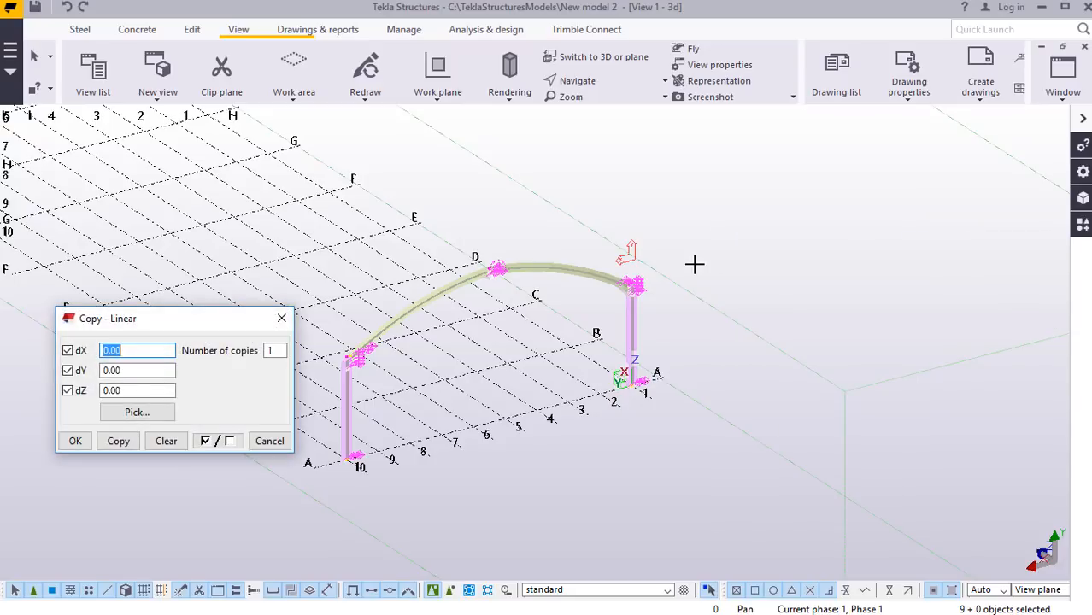
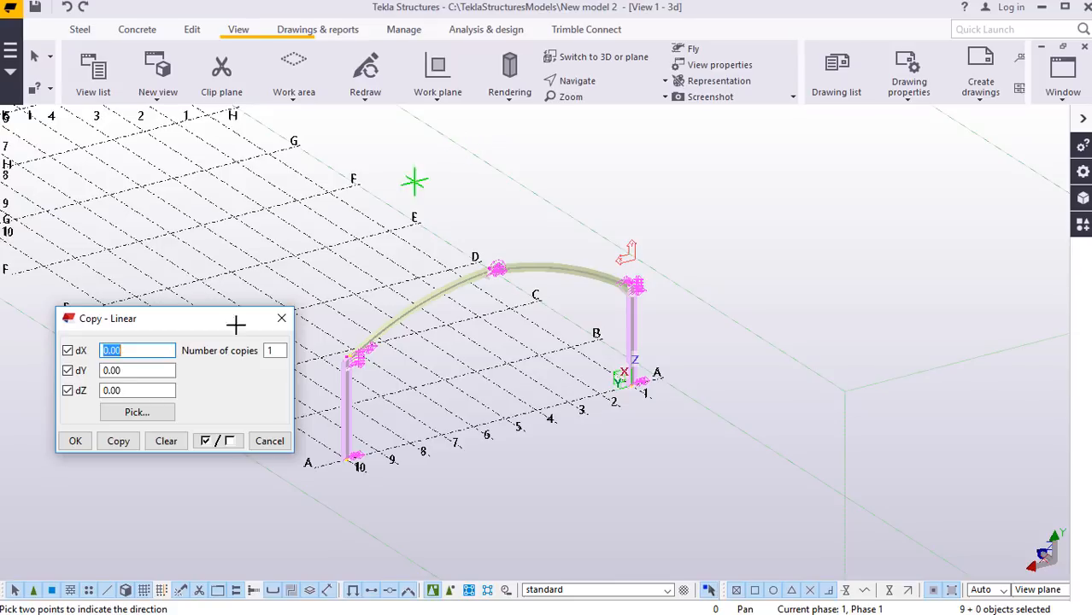
double_click(99, 391)
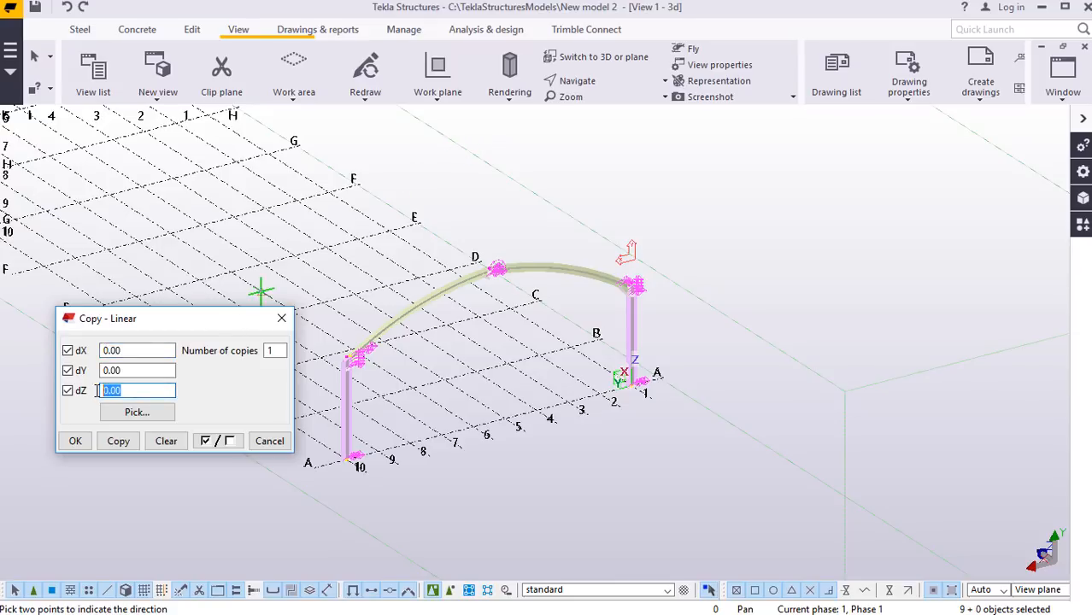
type("6000")
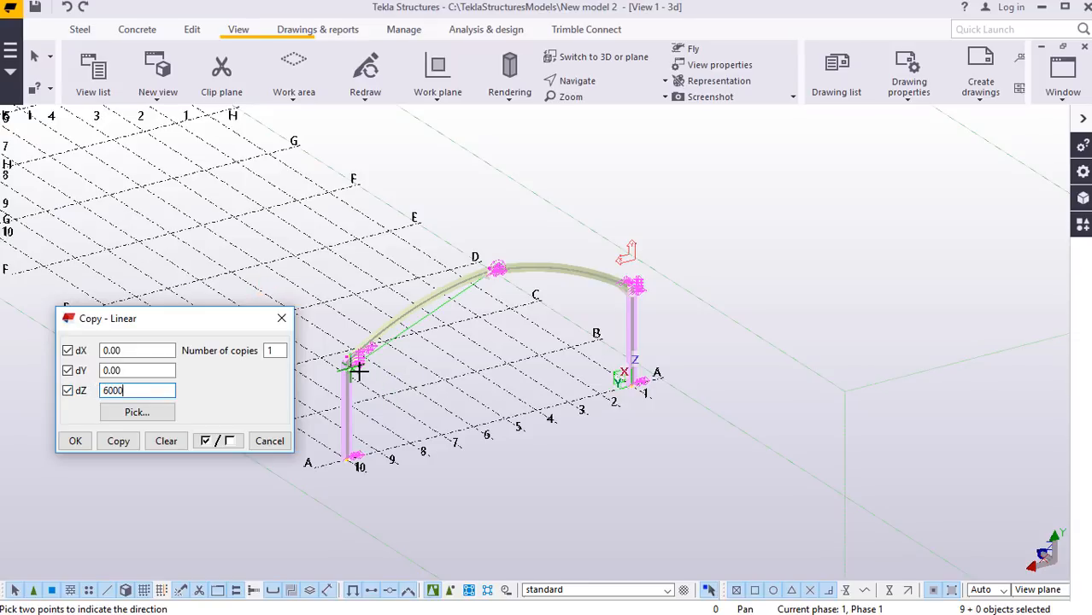
left_click(119, 441)
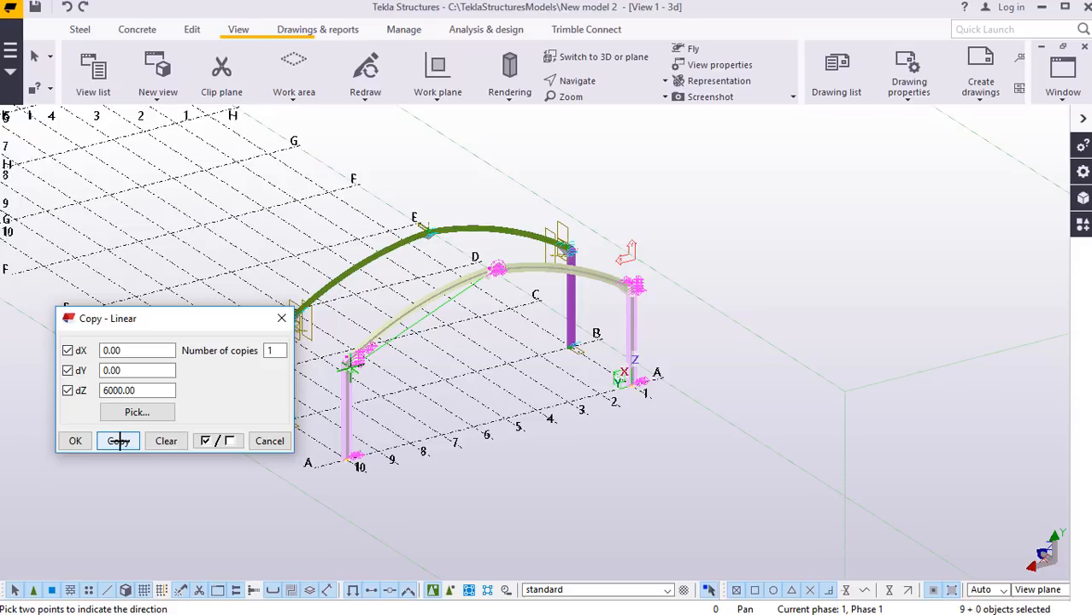
left_click(75, 441)
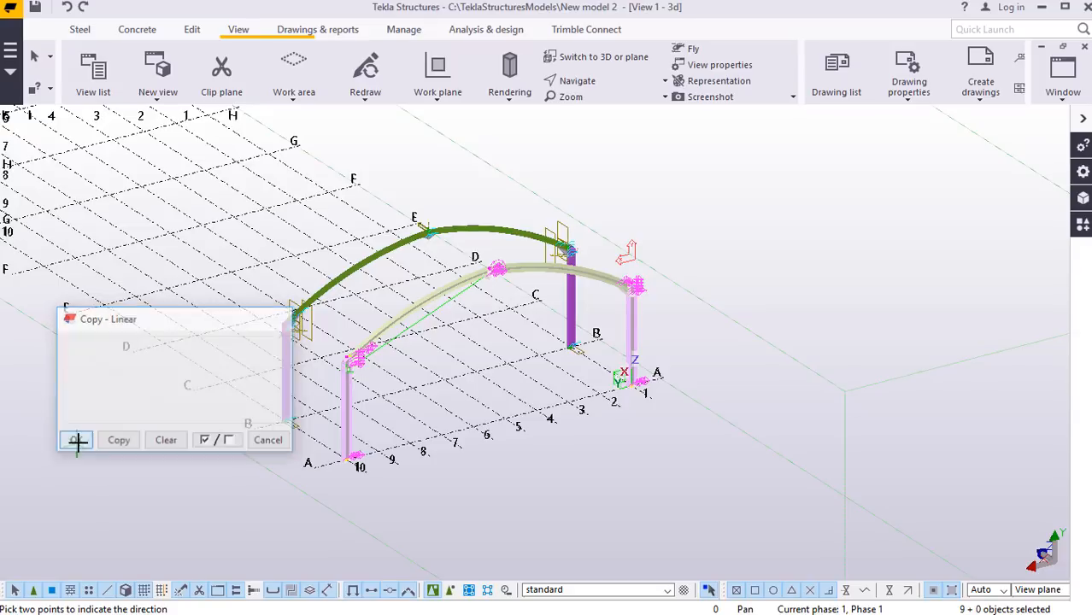
right_click(774, 173)
left_click(780, 175)
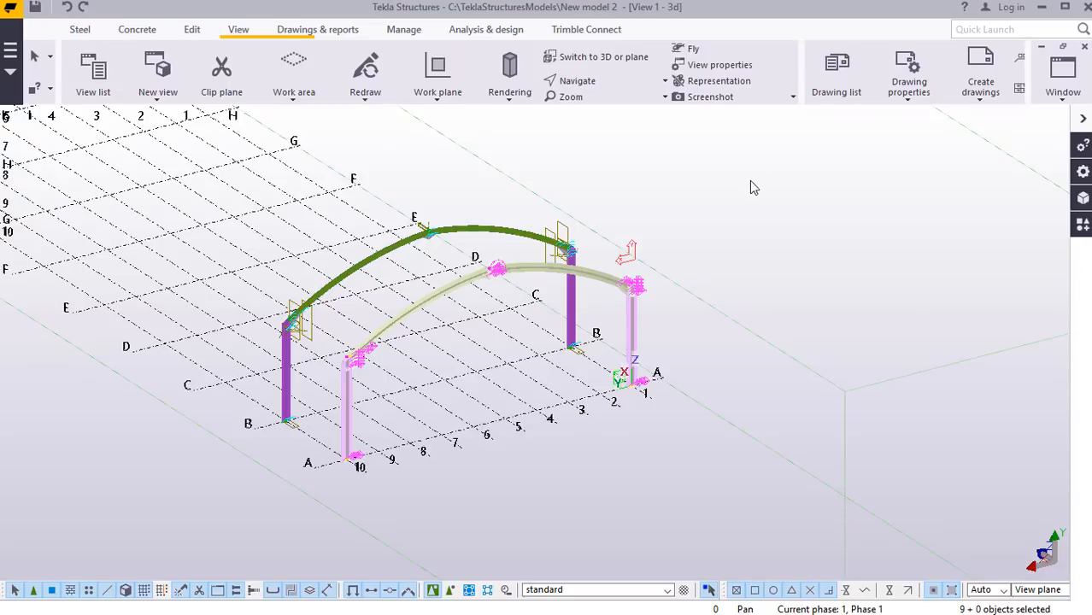
Deselect the original frame and redraw the 3D view to clear the temporary graphics.
left_click(702, 177)
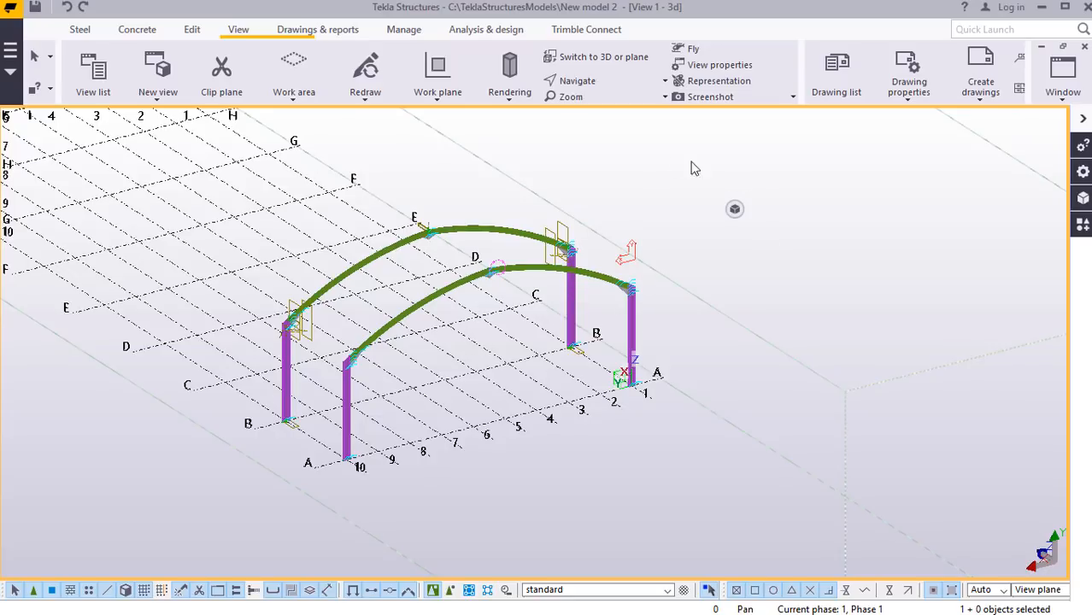
right_click(655, 159)
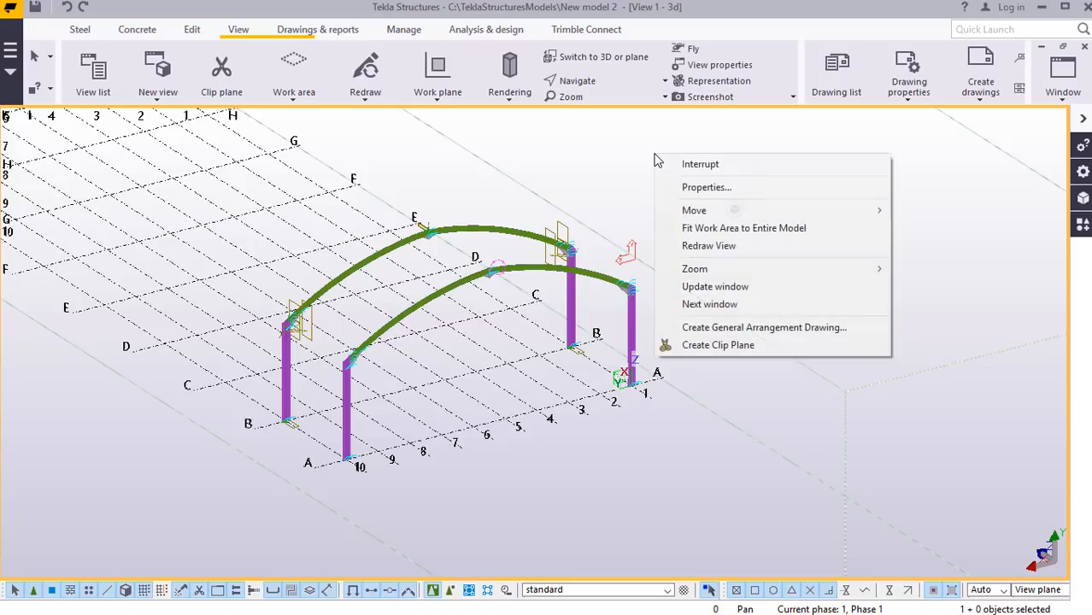
left_click(709, 246)
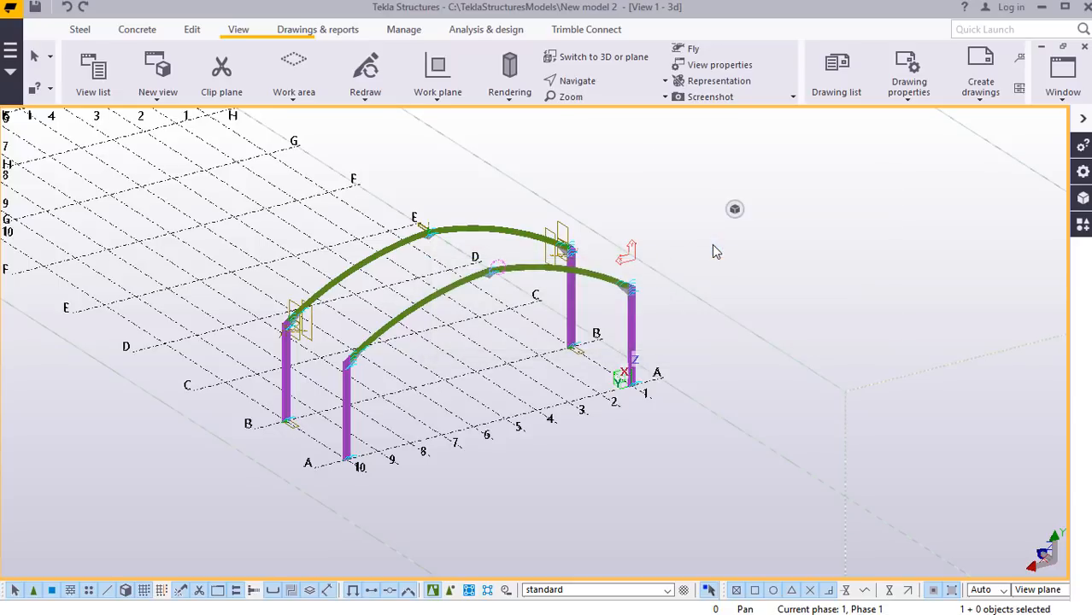
Examine the frames on Grid A and Grid B in 3D, including their haunches and base plates.
scroll(456, 242, "up", 1)
scroll(455, 236, "up", 2)
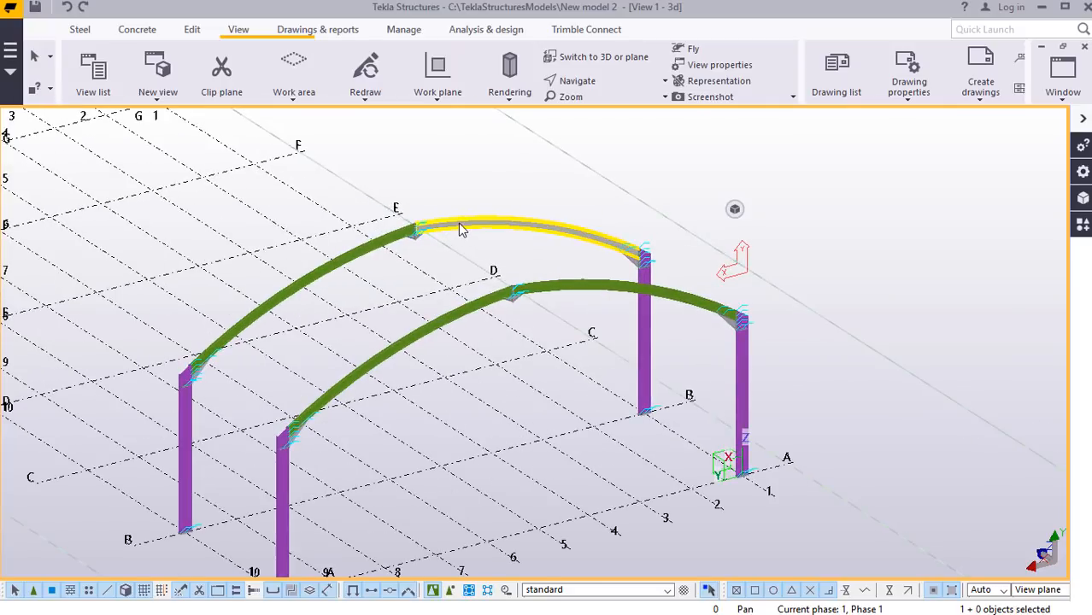
scroll(458, 223, "up", 3)
scroll(544, 214, "down", 3)
scroll(244, 371, "up", 1)
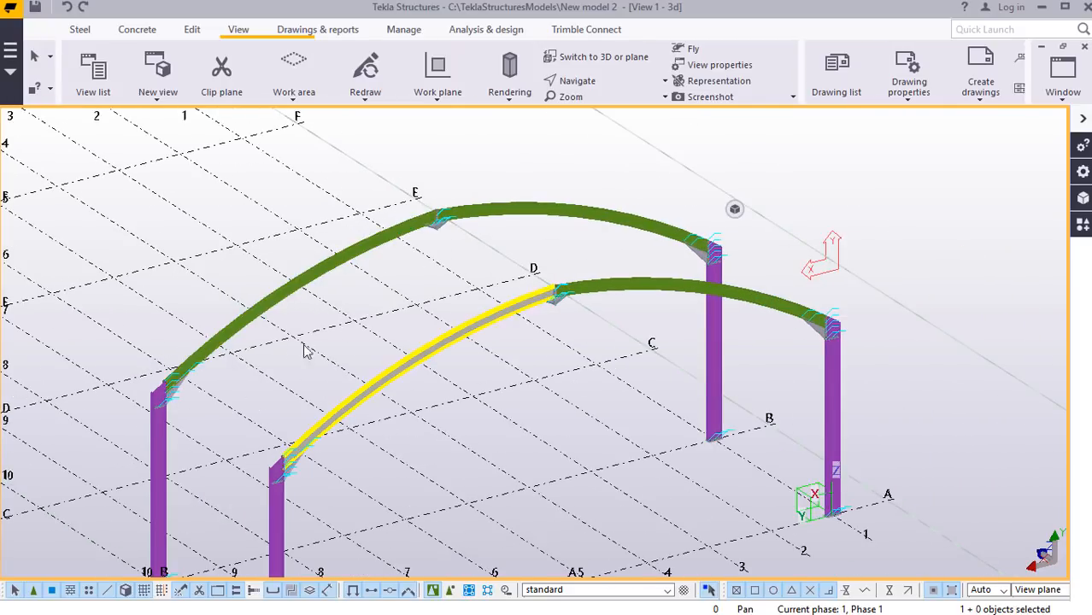
scroll(530, 329, "down", 2)
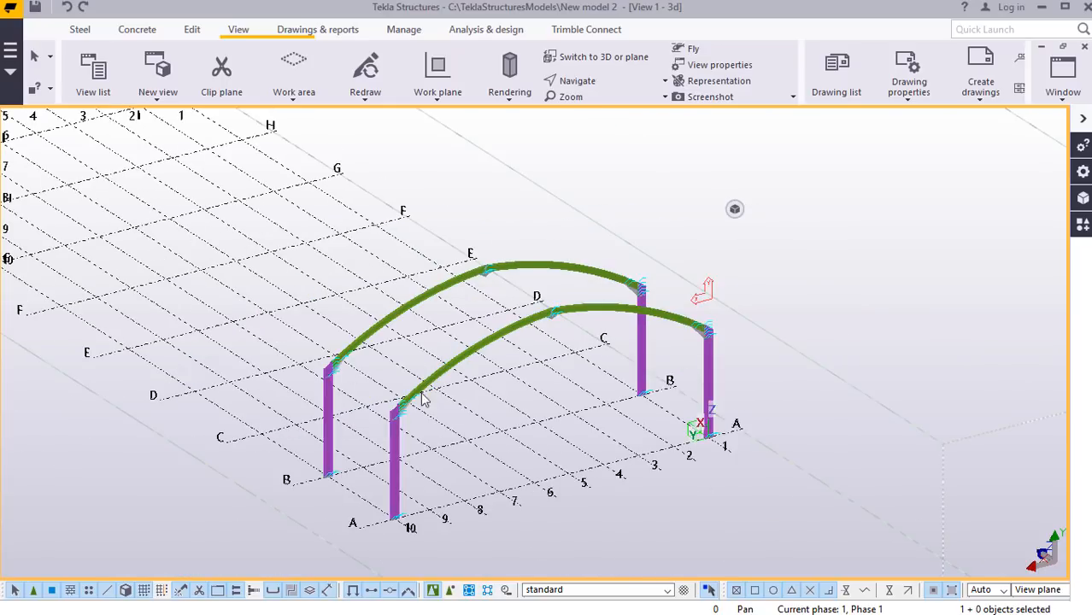
scroll(425, 400, "down", 1)
scroll(575, 372, "down", 1)
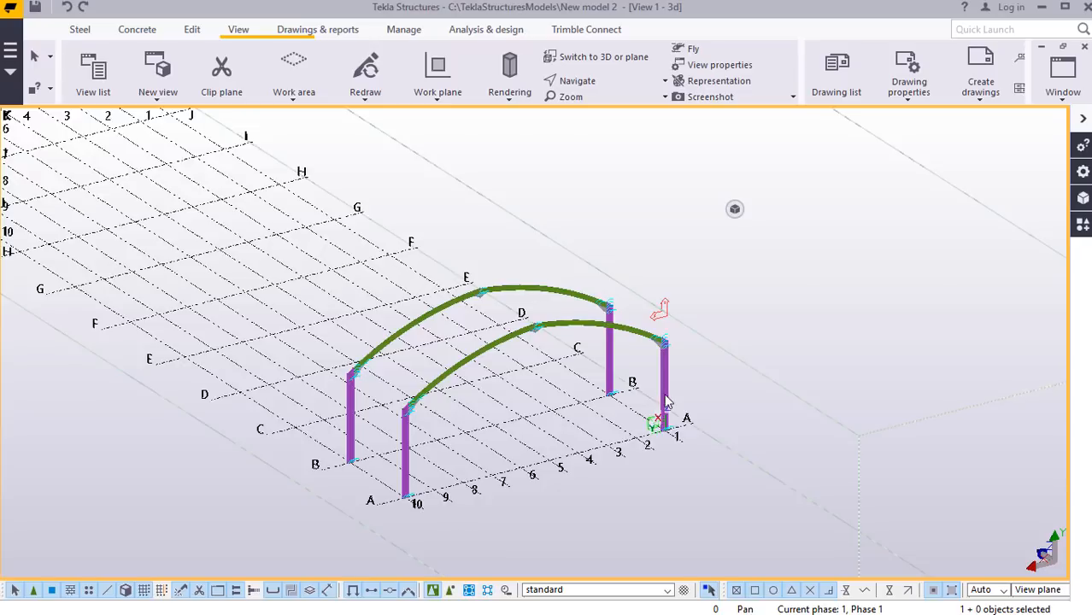
scroll(665, 395, "down", 1)
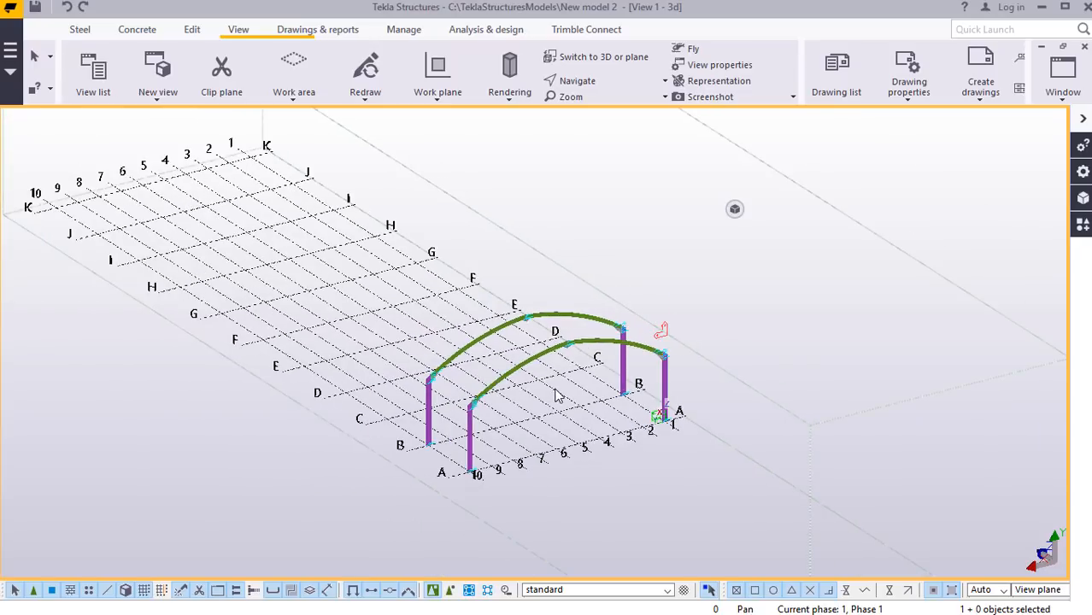
Switch to View 2 - Grid A and bring the whole frame elevation into view.
left_click(1065, 92)
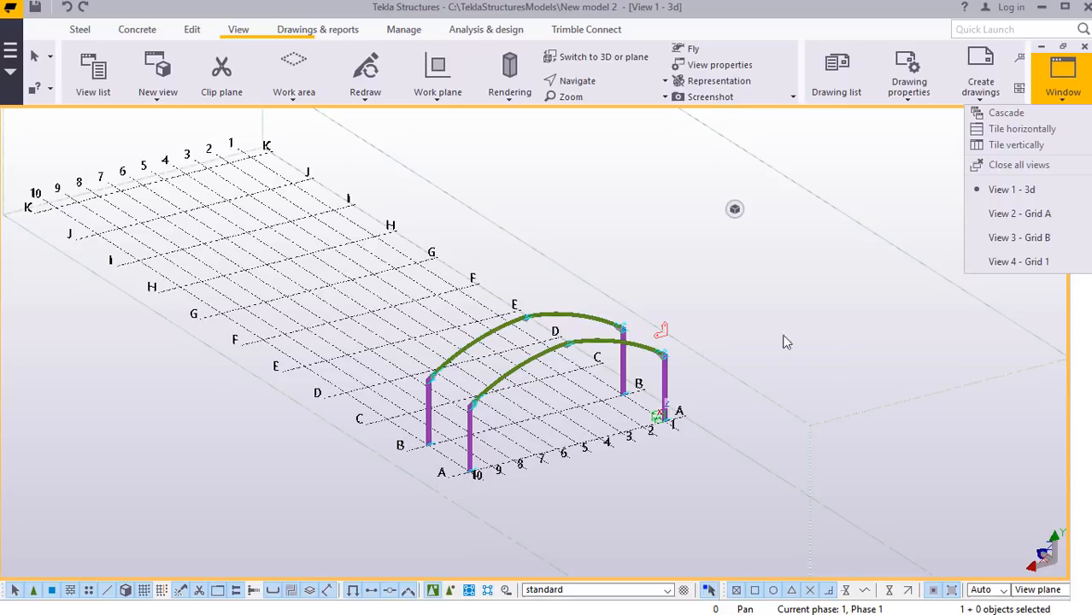
left_click(1045, 215)
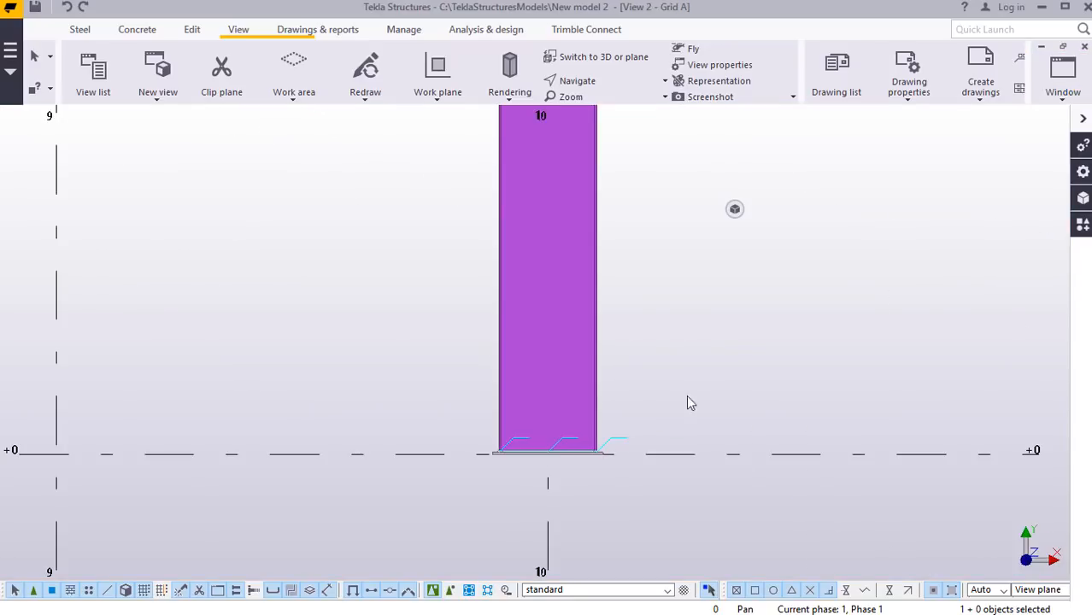
scroll(629, 434, "down", 4)
scroll(631, 436, "down", 5)
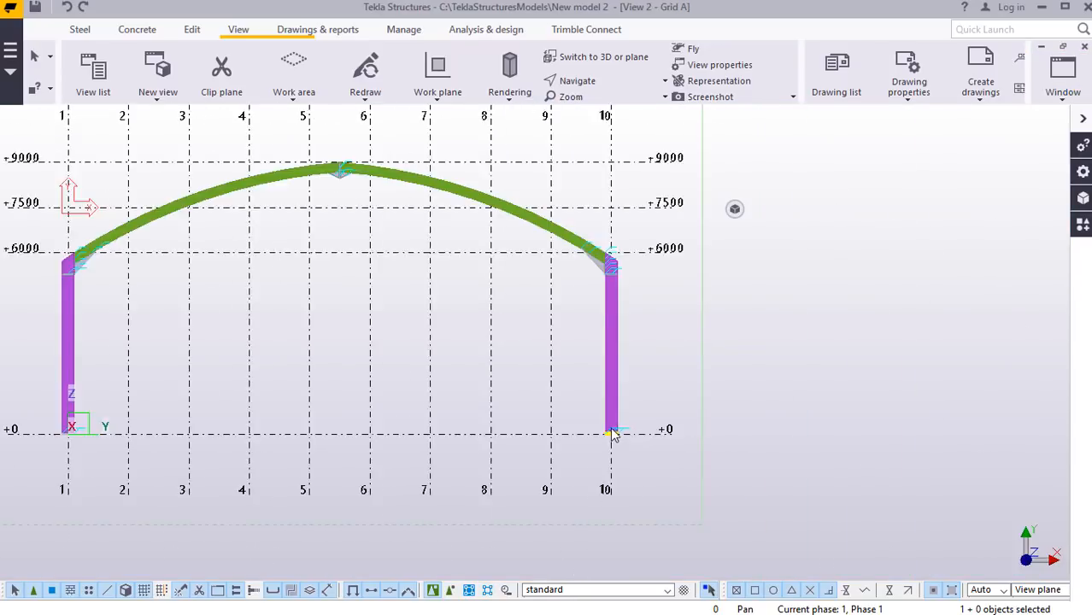
scroll(322, 334, "up", 3)
scroll(358, 312, "down", 3)
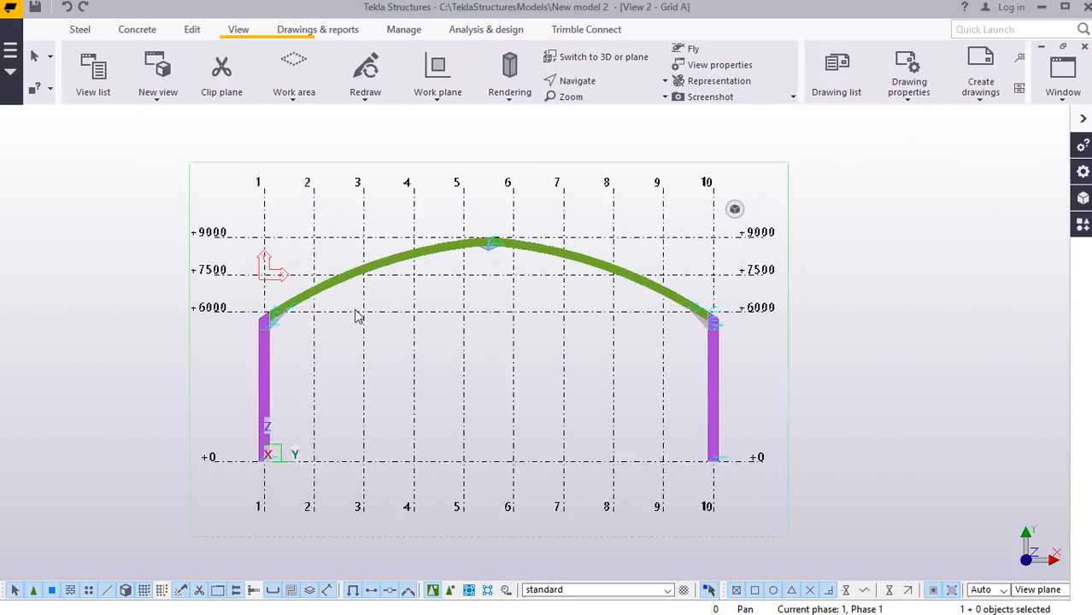
scroll(327, 331, "up", 3)
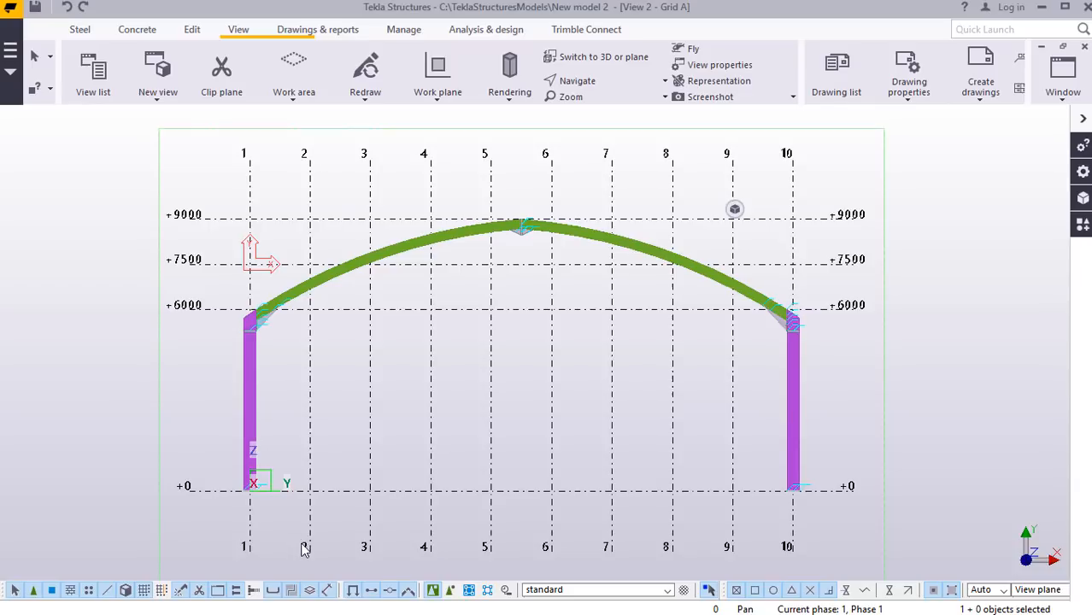
Examine the curved roof beam between the grid line 1 eaves haunch and the apex in the Grid A elevation.
scroll(320, 295, "up", 5)
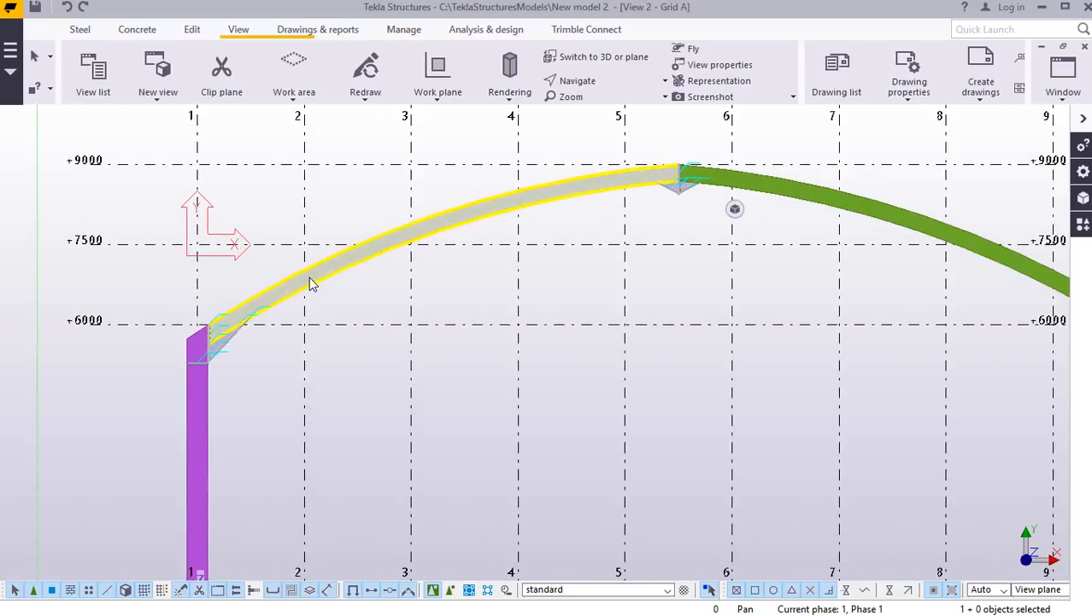
scroll(301, 270, "down", 3)
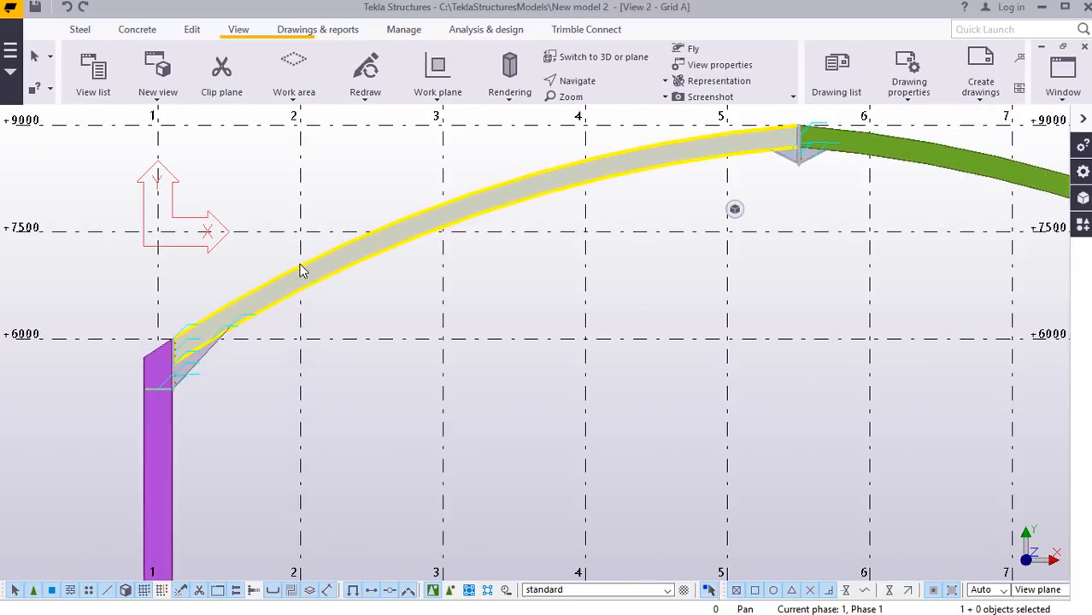
scroll(301, 270, "up", 2)
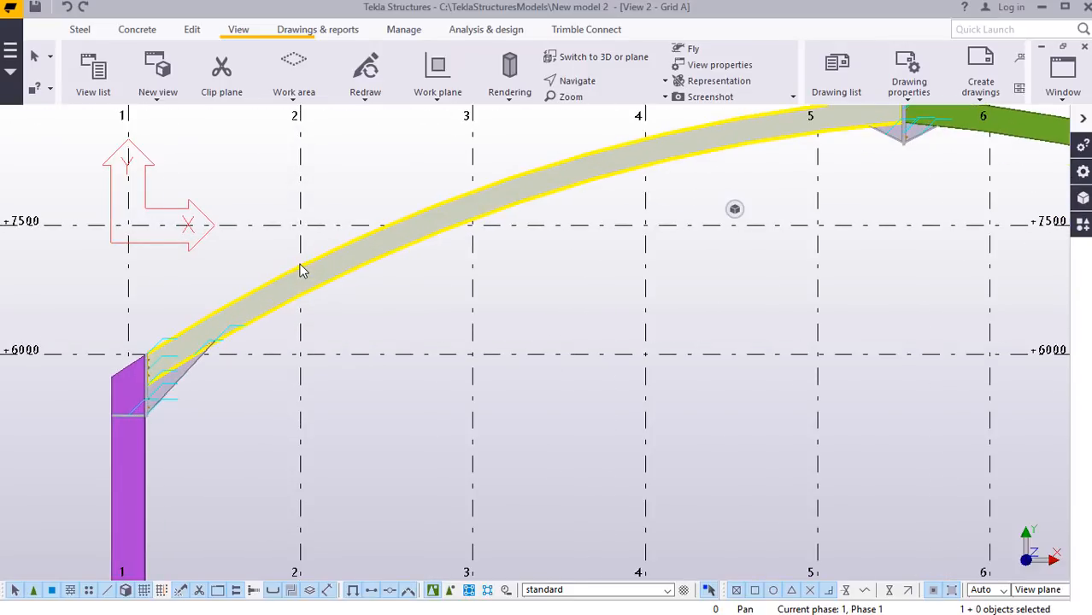
scroll(329, 250, "down", 1)
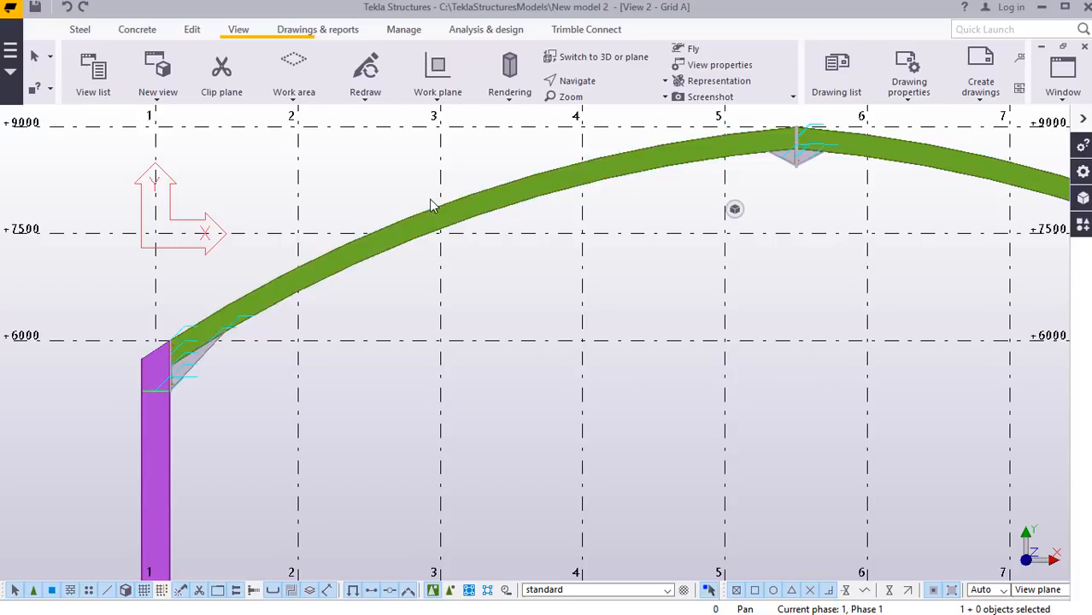
scroll(378, 275, "down", 1)
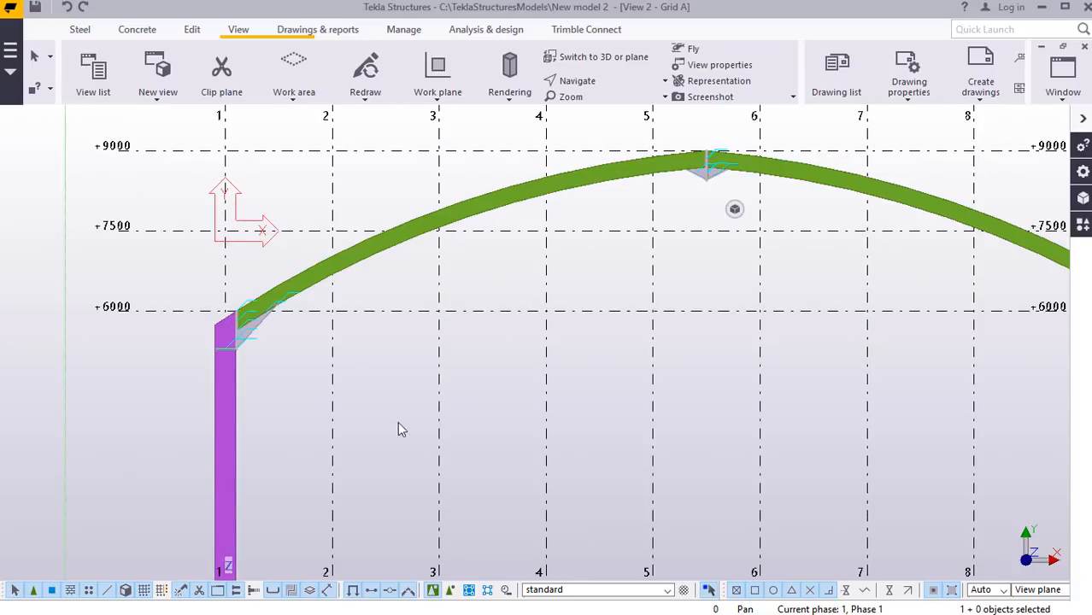
scroll(402, 429, "down", 1)
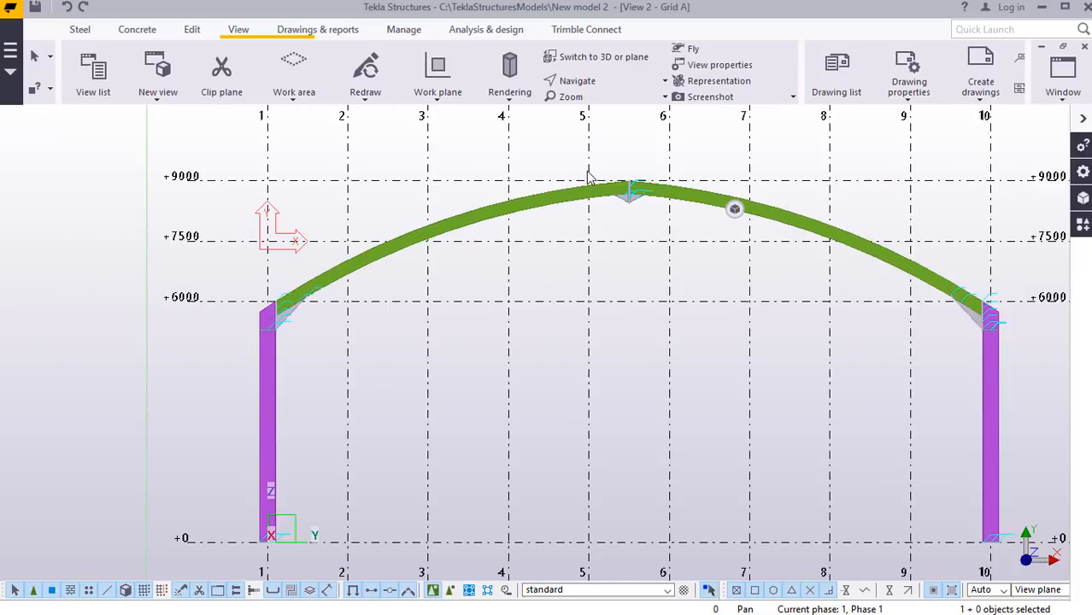
left_click(379, 247)
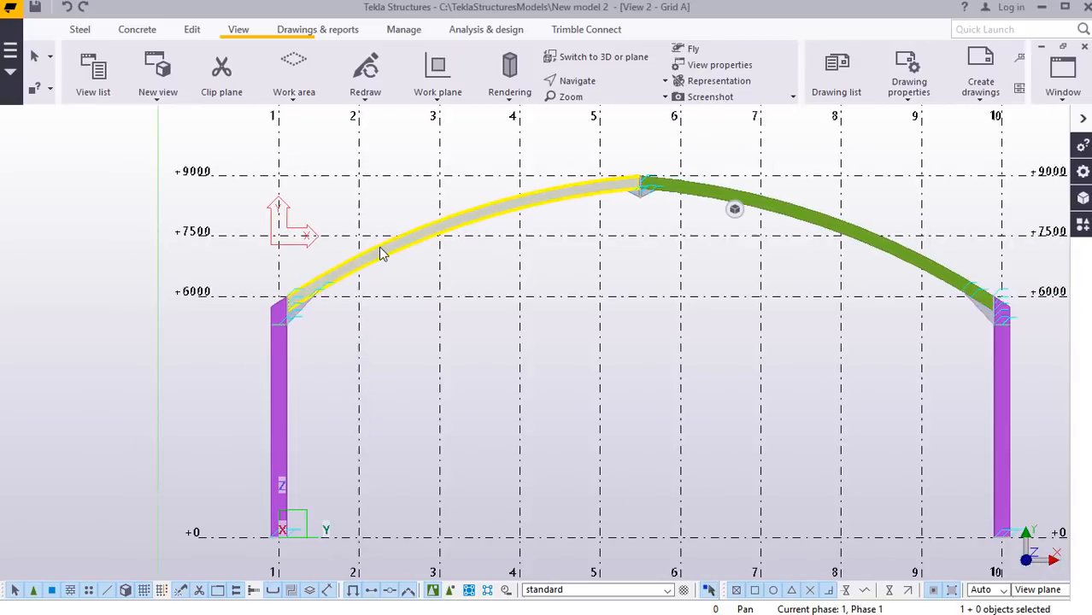
left_click(380, 326)
scroll(387, 483, "down", 1)
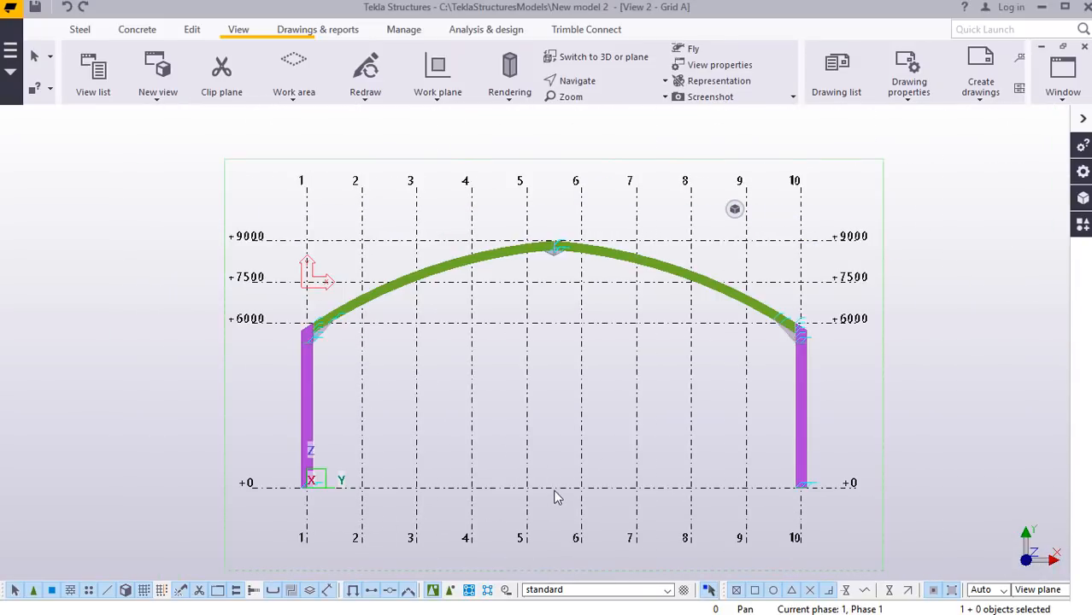
left_click(359, 301)
Place a construction point where grid line 2 crosses the upper edge of the curved roof beam, using the any-position point command.
scroll(324, 304, "up", 5)
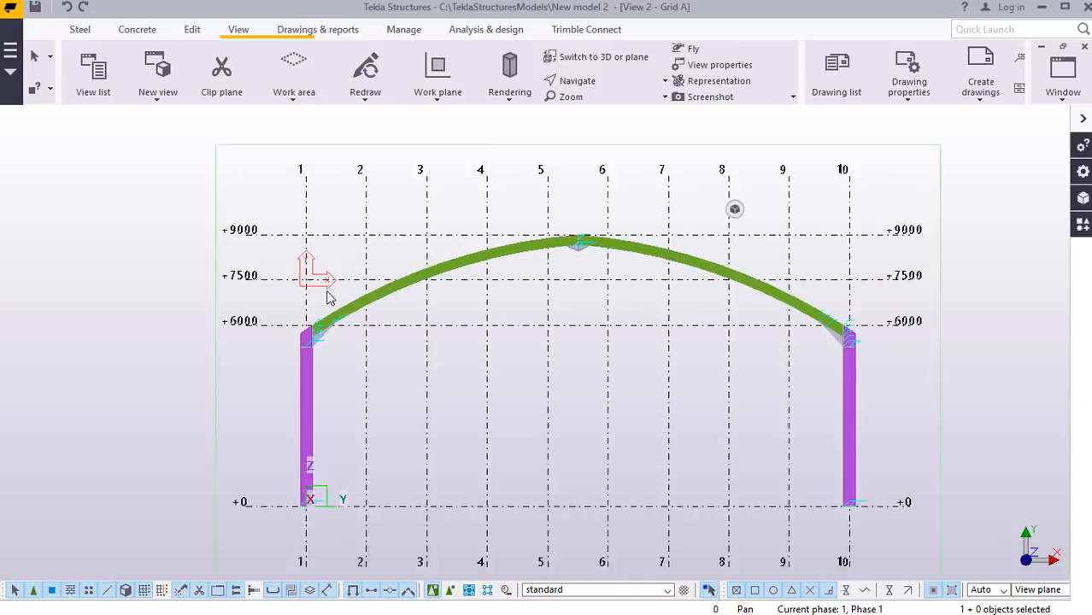
scroll(413, 292, "up", 4)
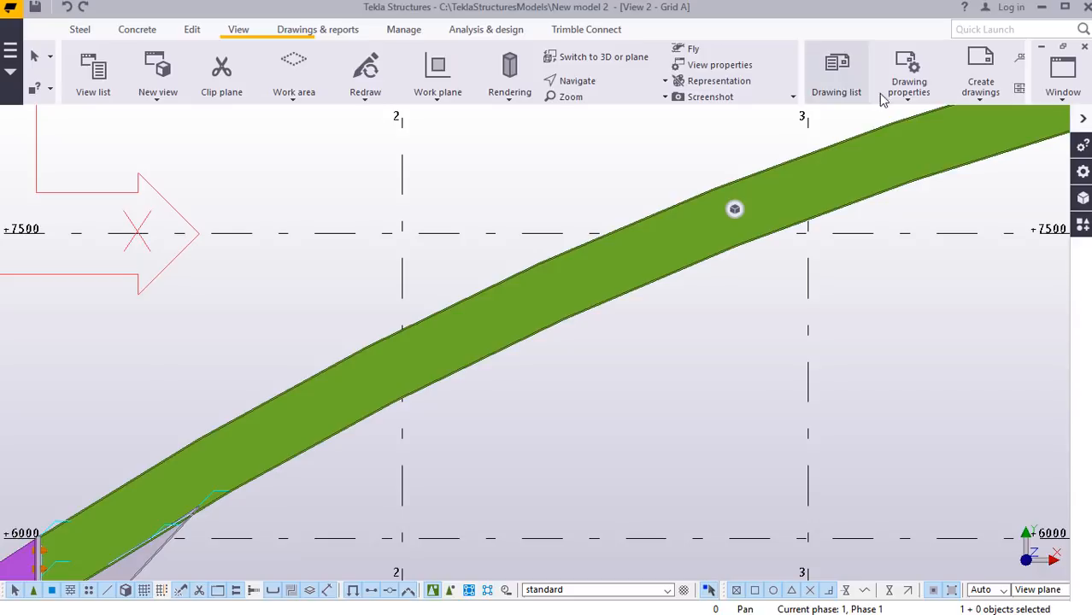
left_click(192, 29)
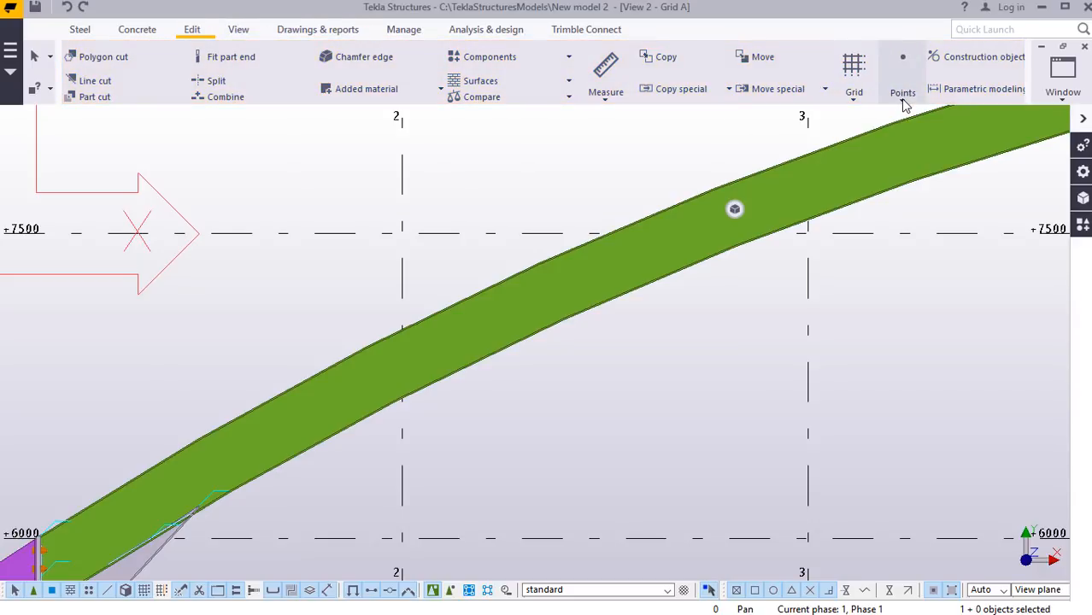
left_click(904, 100)
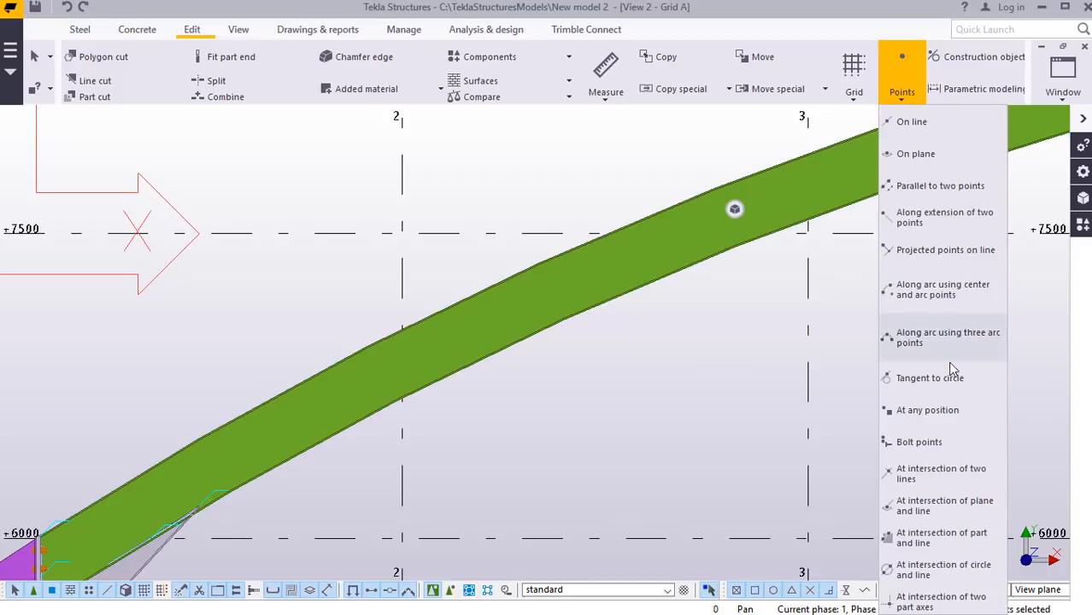
left_click(937, 412)
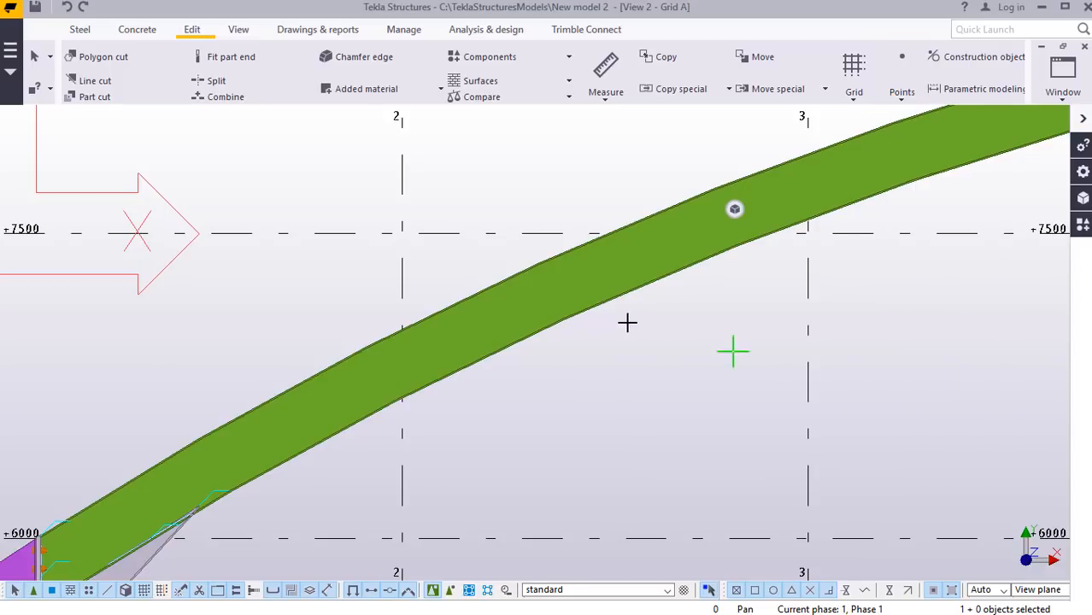
scroll(569, 296, "down", 3)
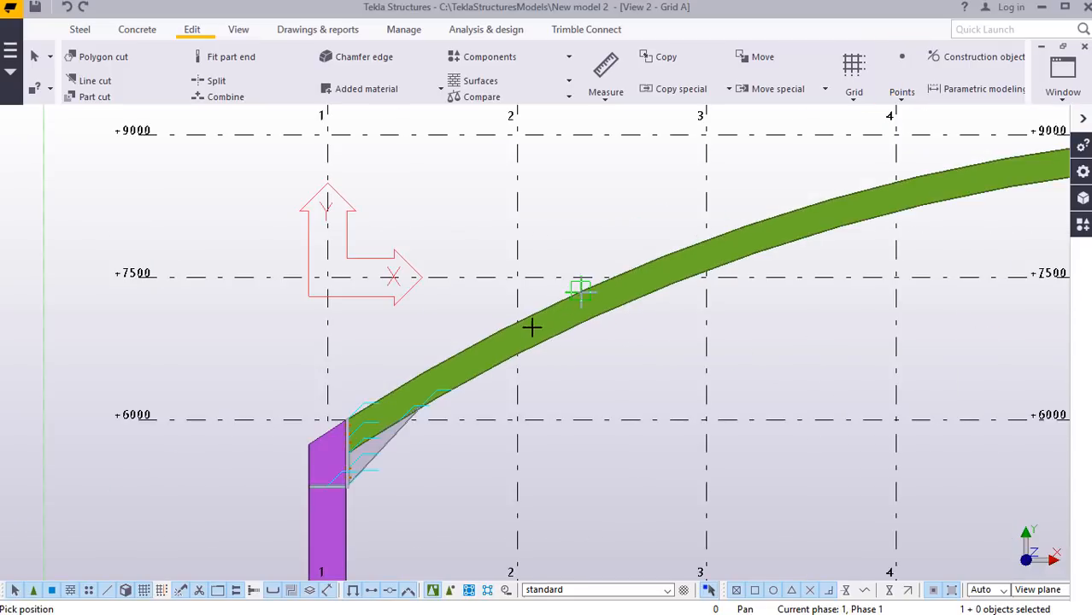
scroll(519, 325, "up", 1)
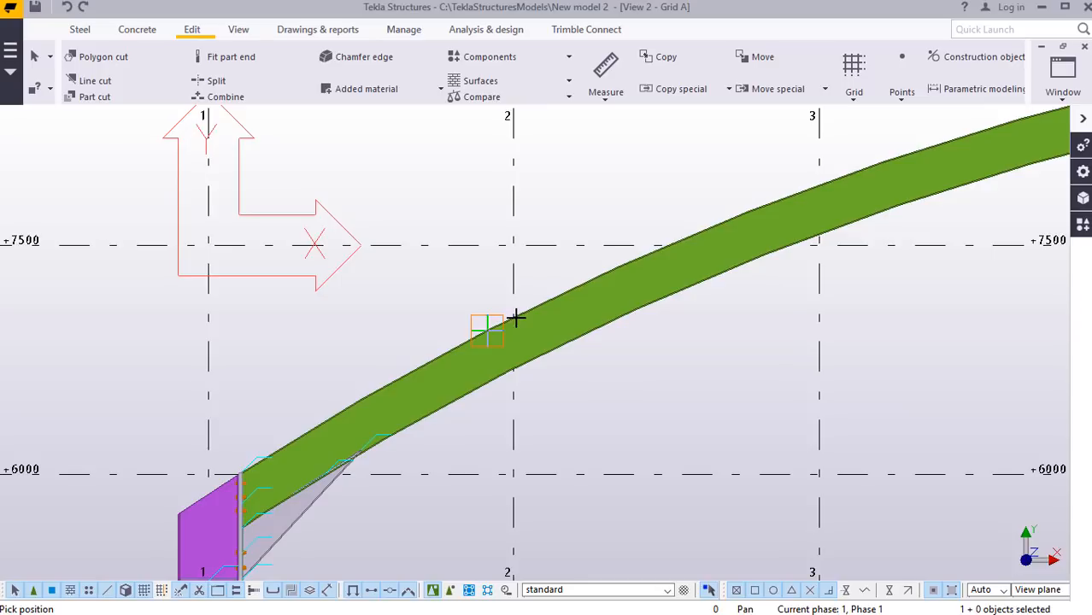
scroll(510, 315, "up", 3)
scroll(490, 276, "up", 3)
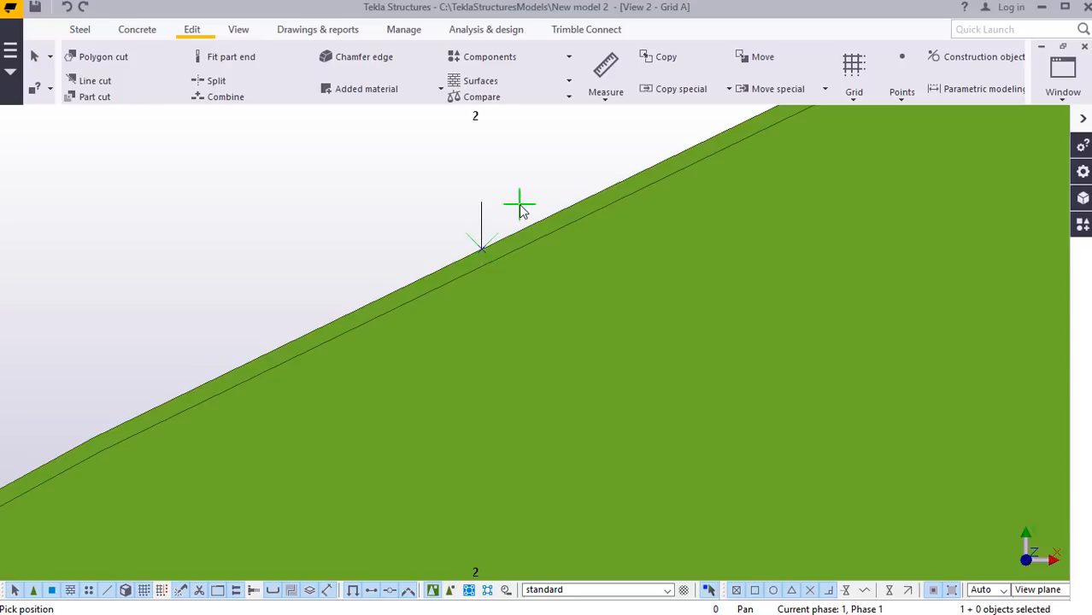
right_click(545, 203)
left_click(557, 208)
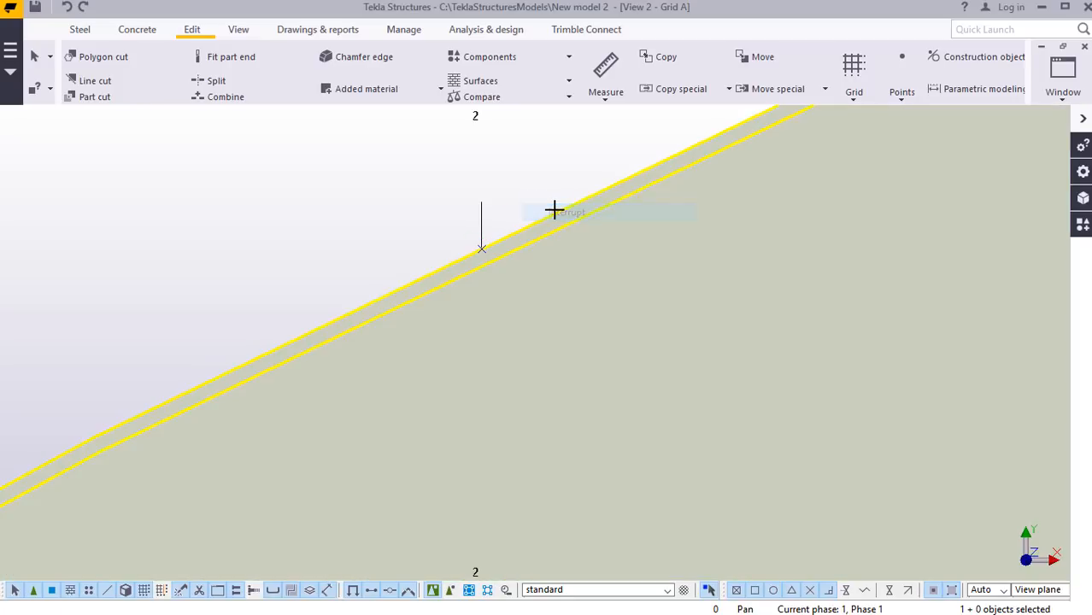
Add a construction point at the intersection of grid line 3 and the curved roof beam's upper edge.
middle_click_drag(392, 372, 354, 420)
scroll(349, 414, "down", 2)
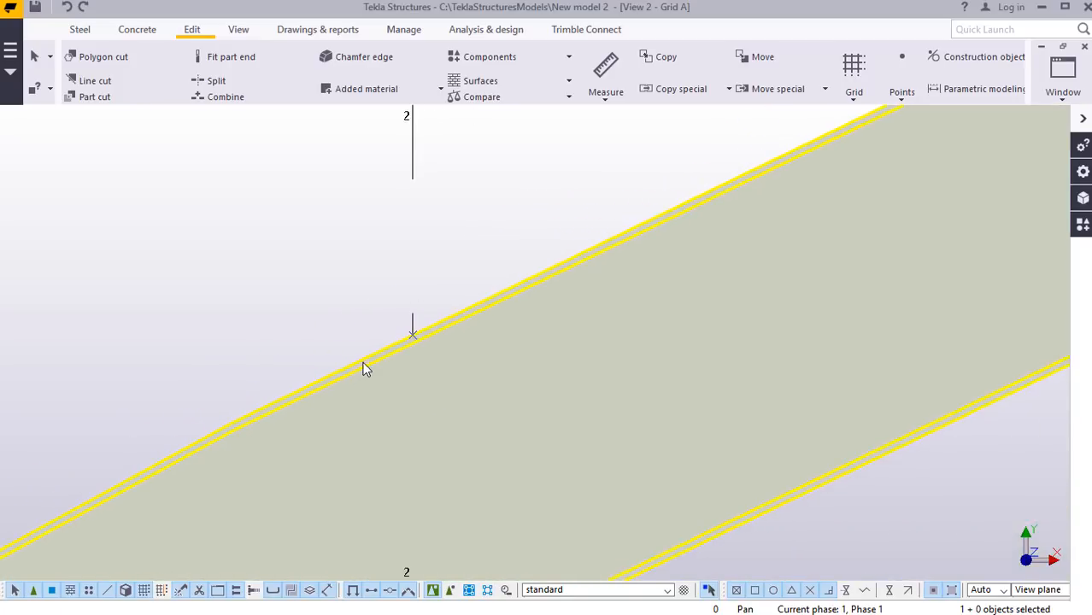
scroll(363, 367, "down", 5)
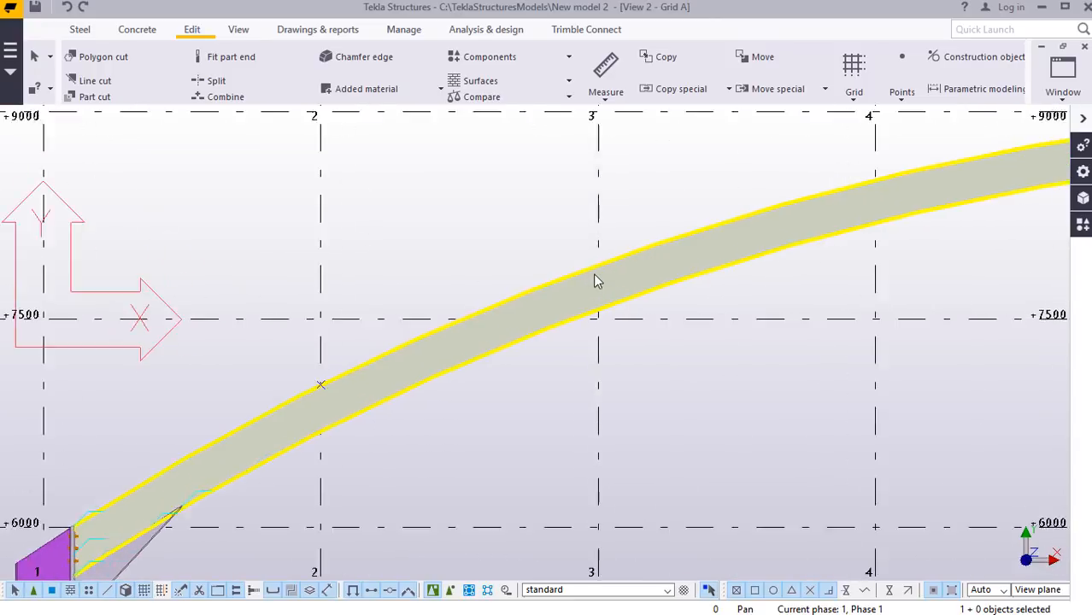
scroll(597, 282, "up", 2)
left_click(903, 99)
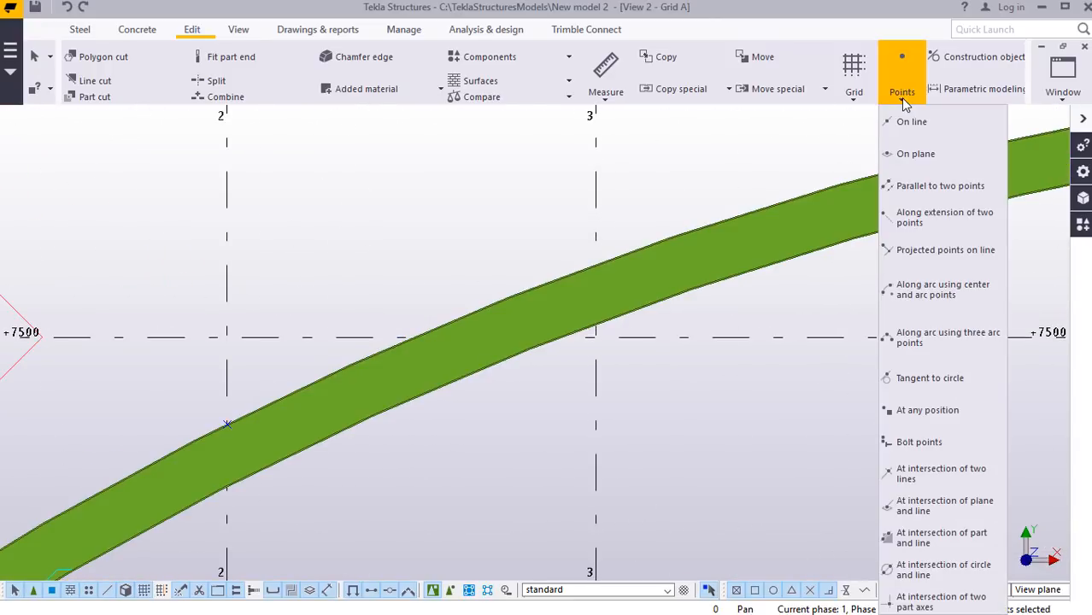
left_click(936, 413)
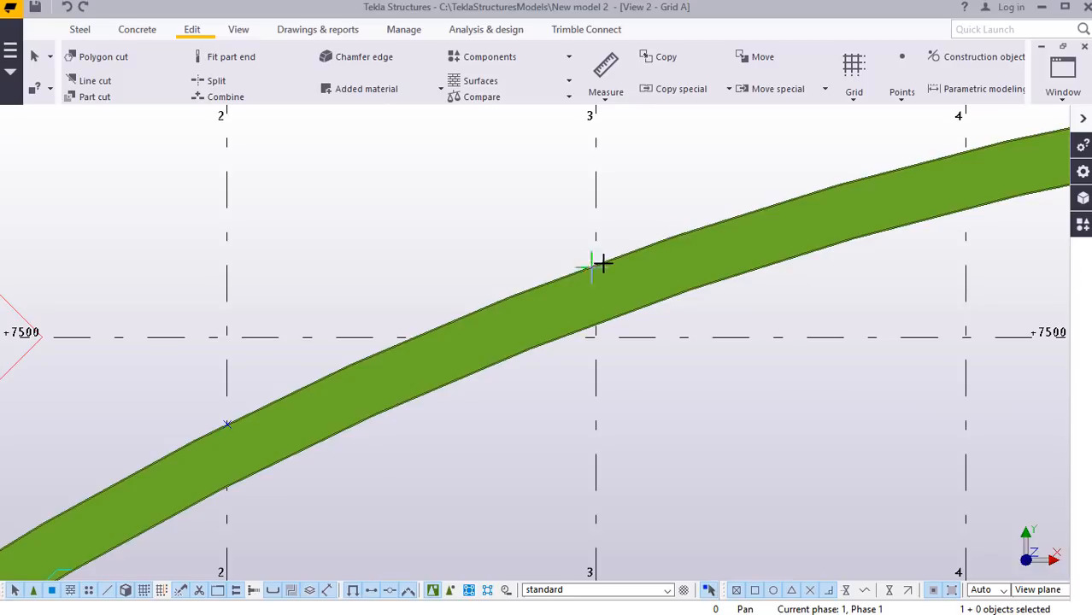
left_click(603, 264)
scroll(602, 253, "up", 4)
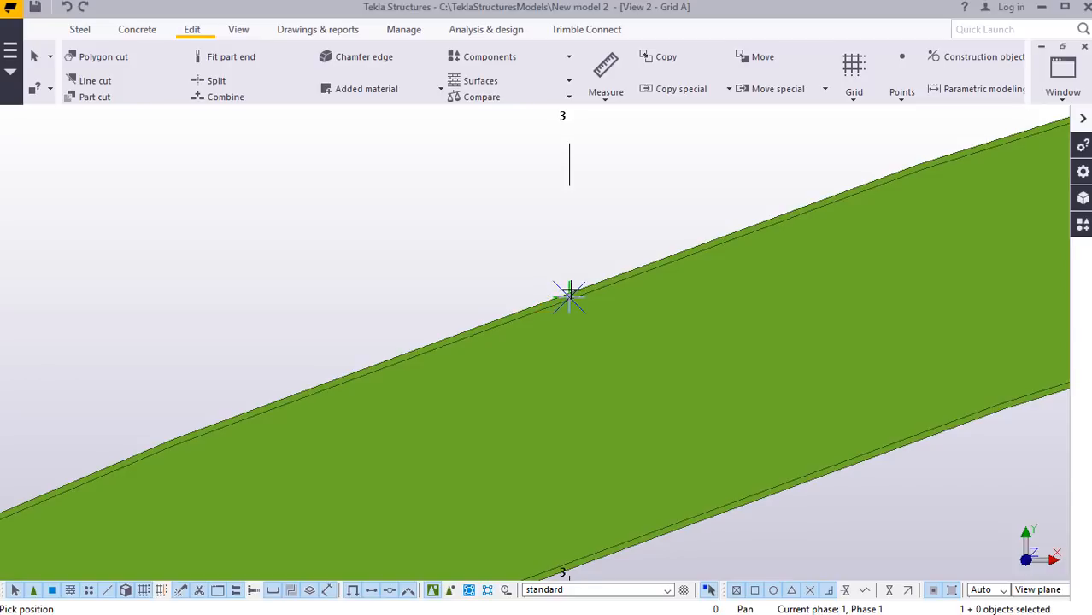
scroll(570, 295, "up", 2)
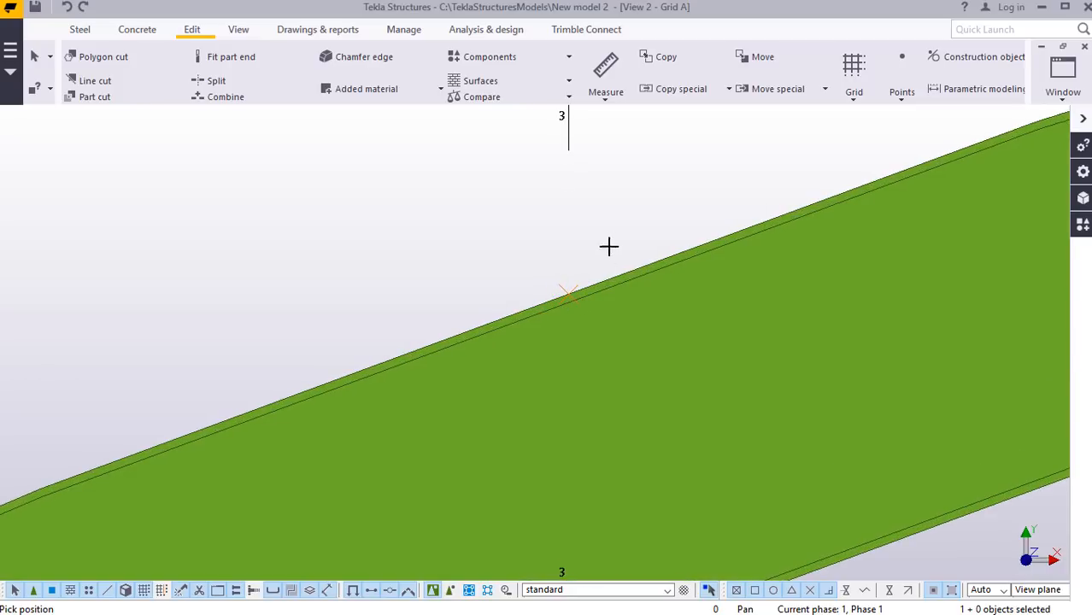
right_click(624, 207)
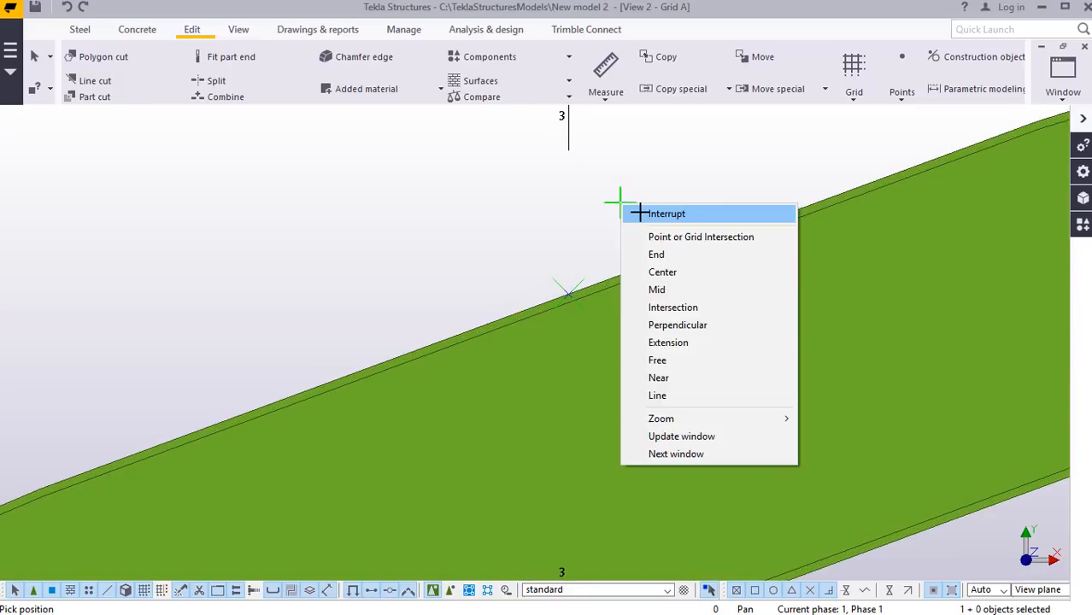
left_click(643, 213)
Add a construction point at the intersection of grid line 4 and the curved roof beam's upper edge.
scroll(471, 366, "down", 6)
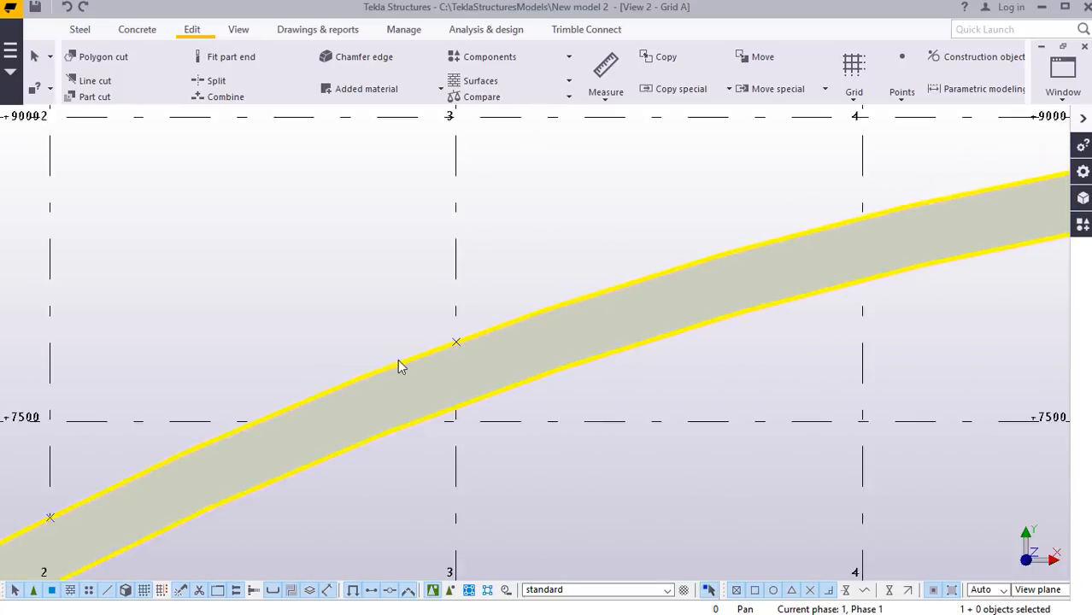
scroll(607, 291, "down", 3)
scroll(573, 305, "up", 4)
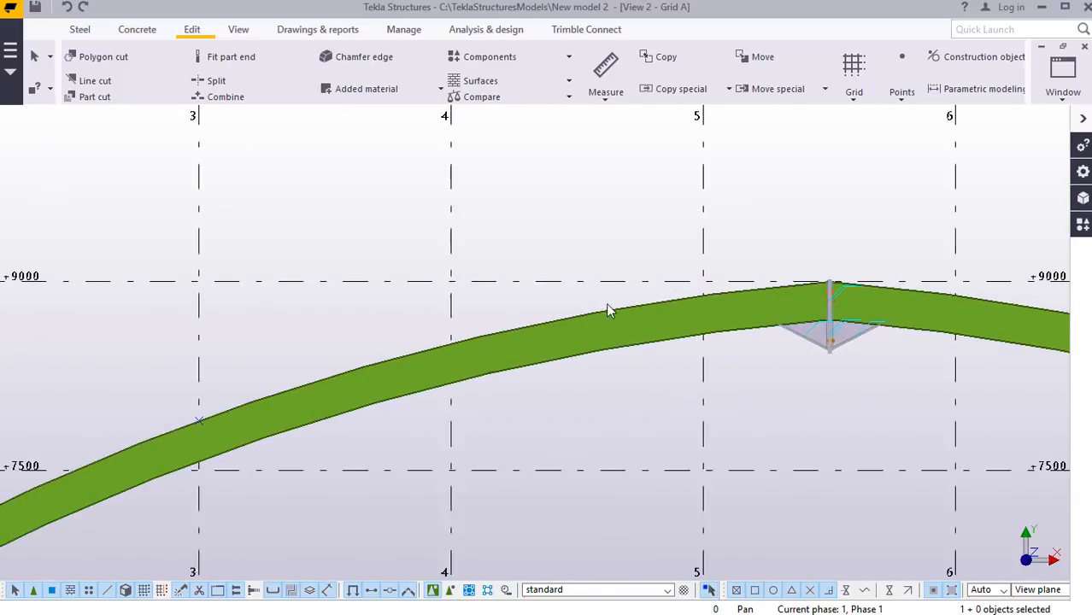
left_click(901, 94)
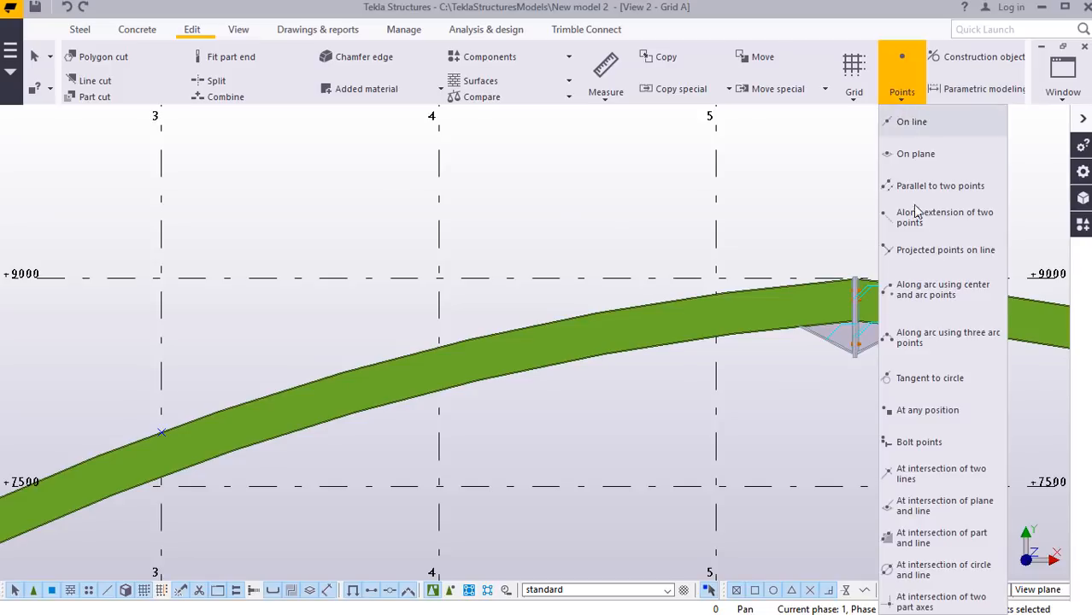
left_click(930, 411)
left_click(854, 409)
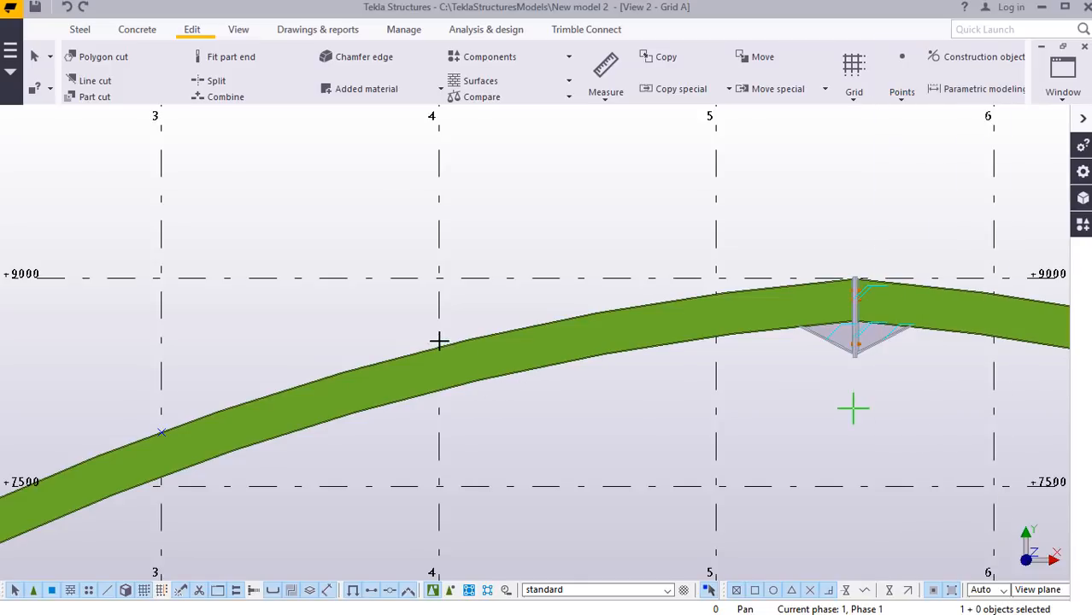
scroll(439, 341, "up", 5)
scroll(532, 341, "down", 2)
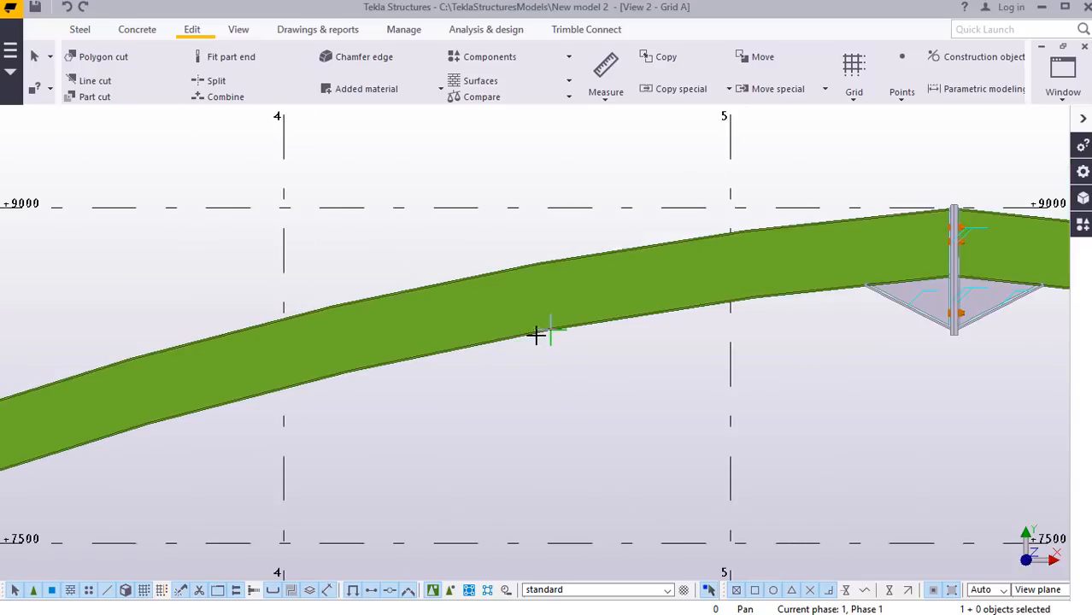
scroll(487, 333, "down", 1)
scroll(300, 318, "up", 5)
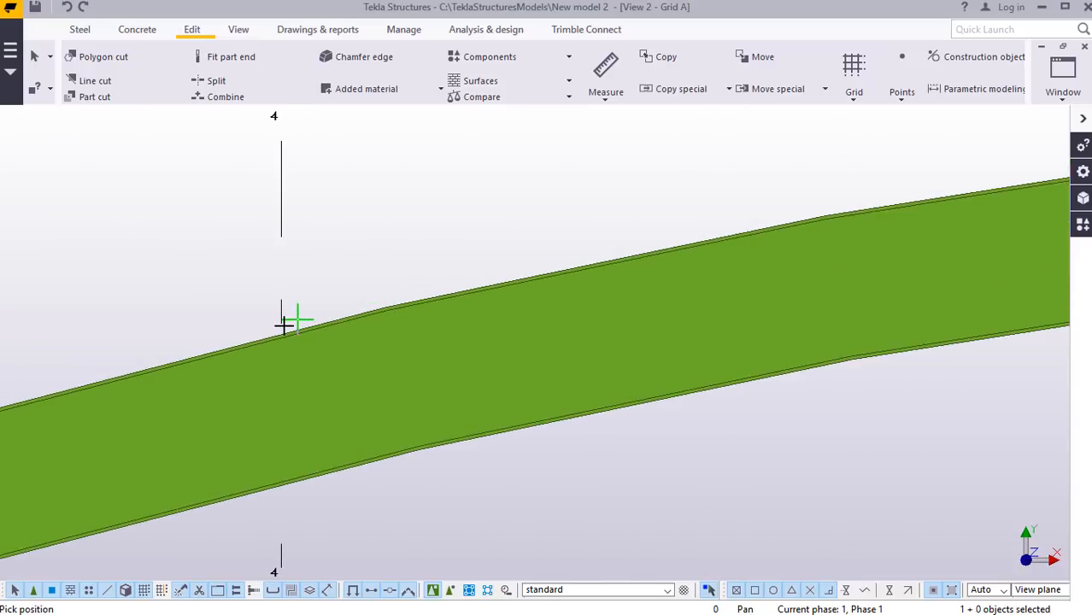
scroll(282, 333, "up", 2)
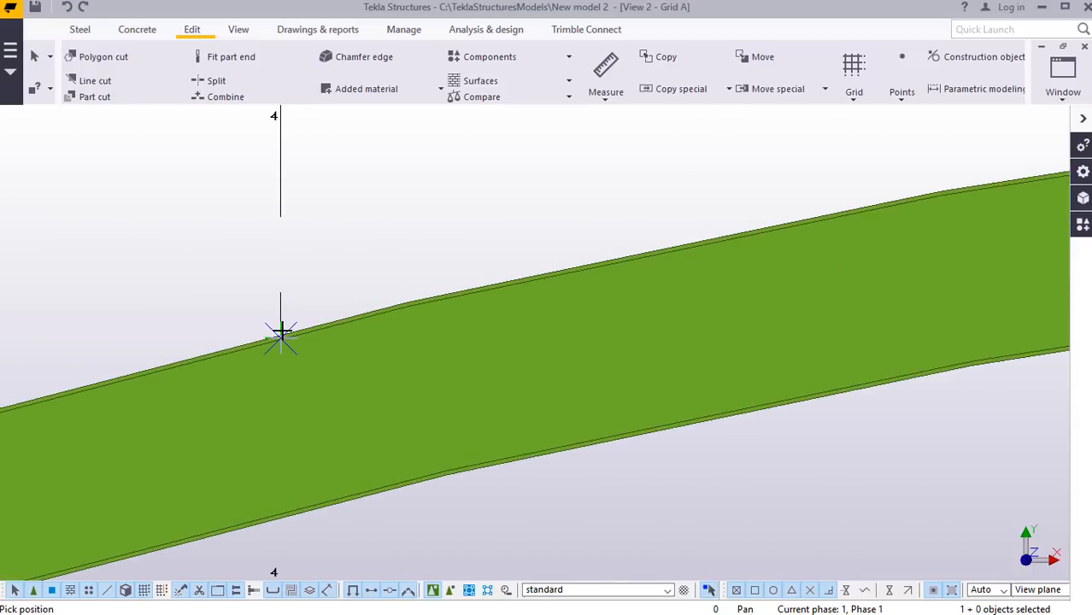
left_click(281, 331)
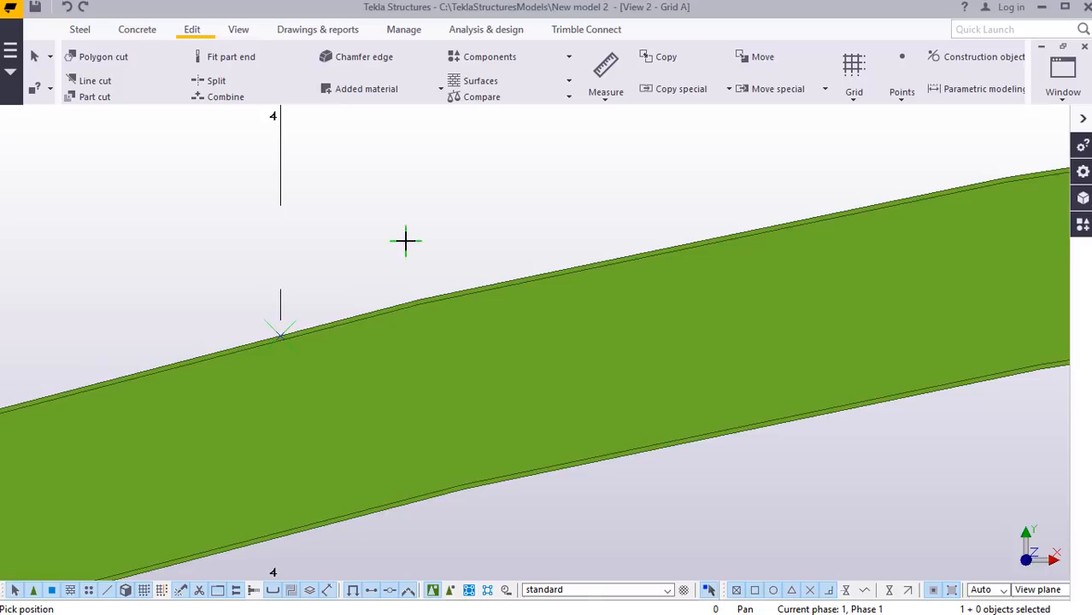
right_click(407, 239)
left_click(441, 244)
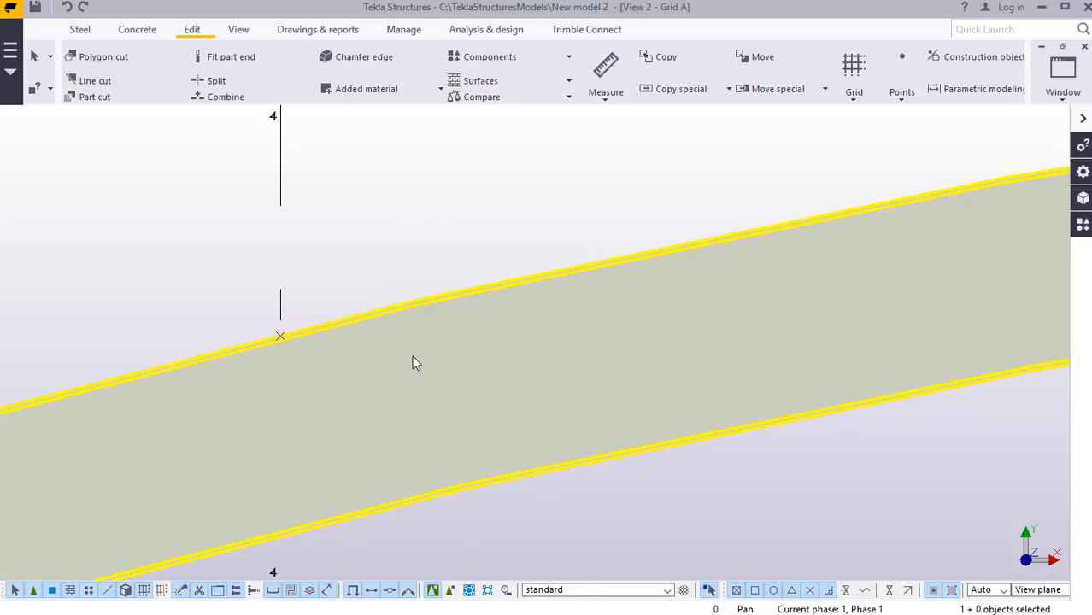
Add a construction point where grid line 5 meets the roof beam's upper edge, just before the apex connection.
scroll(388, 365, "down", 3)
middle_click_drag(582, 292, 518, 322)
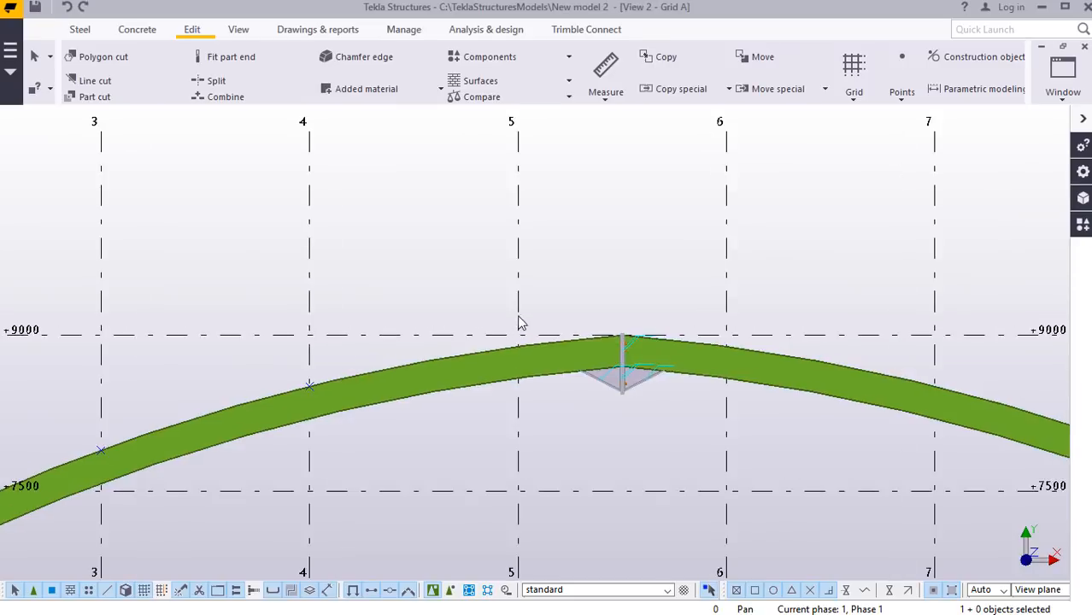
scroll(519, 329, "up", 2)
scroll(524, 354, "up", 5)
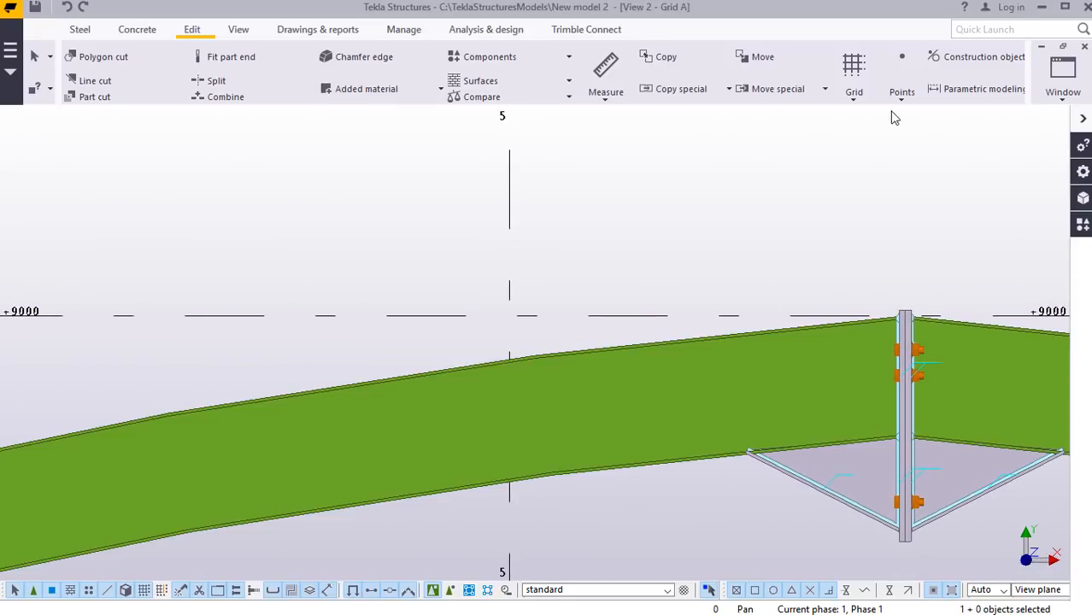
left_click(908, 101)
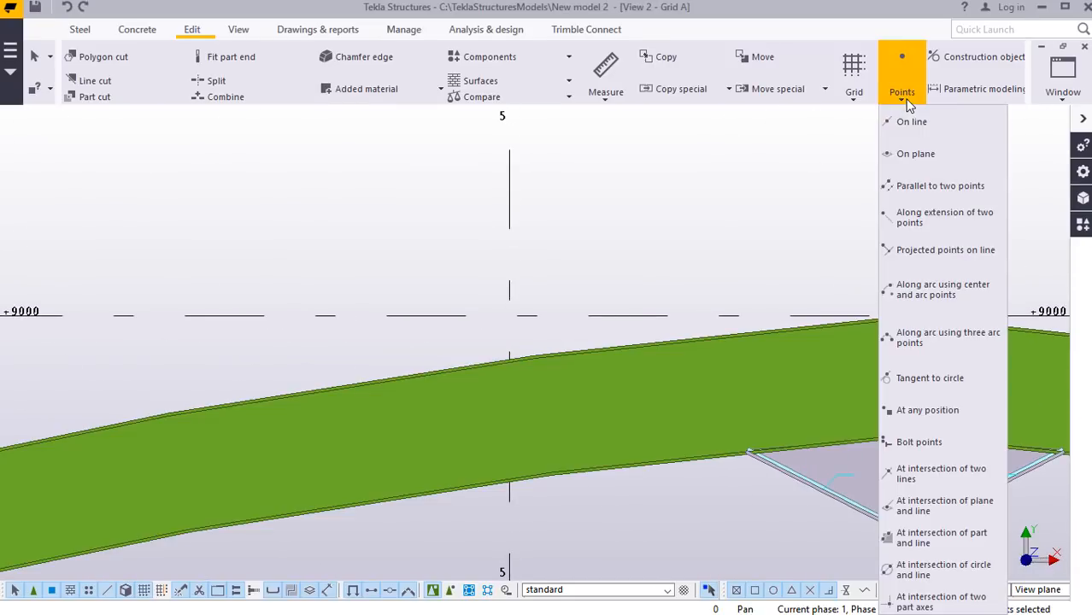
left_click(930, 410)
scroll(518, 355, "up", 2)
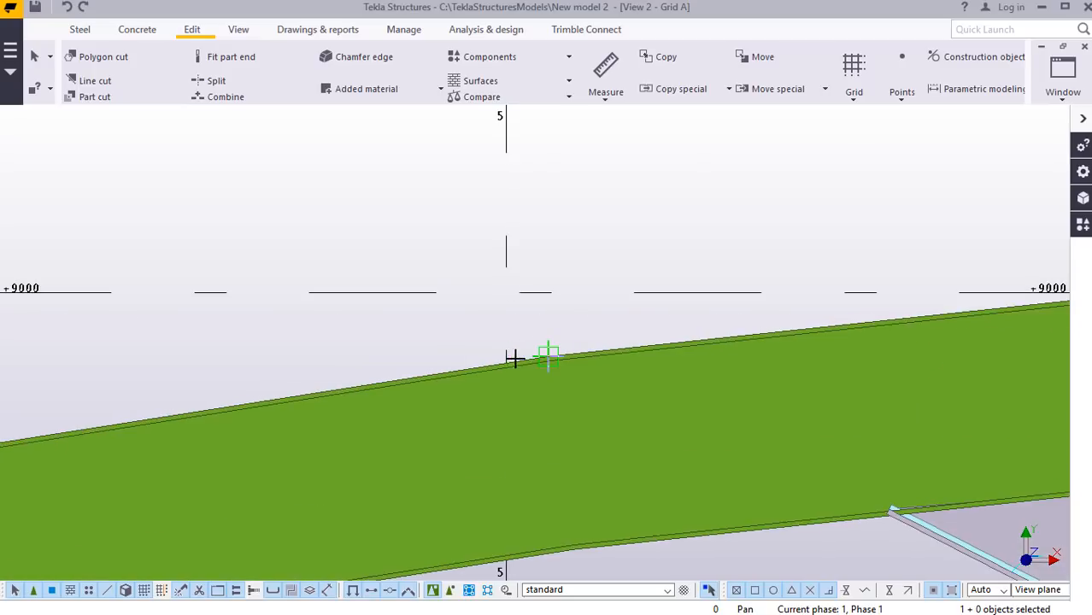
scroll(504, 359, "up", 2)
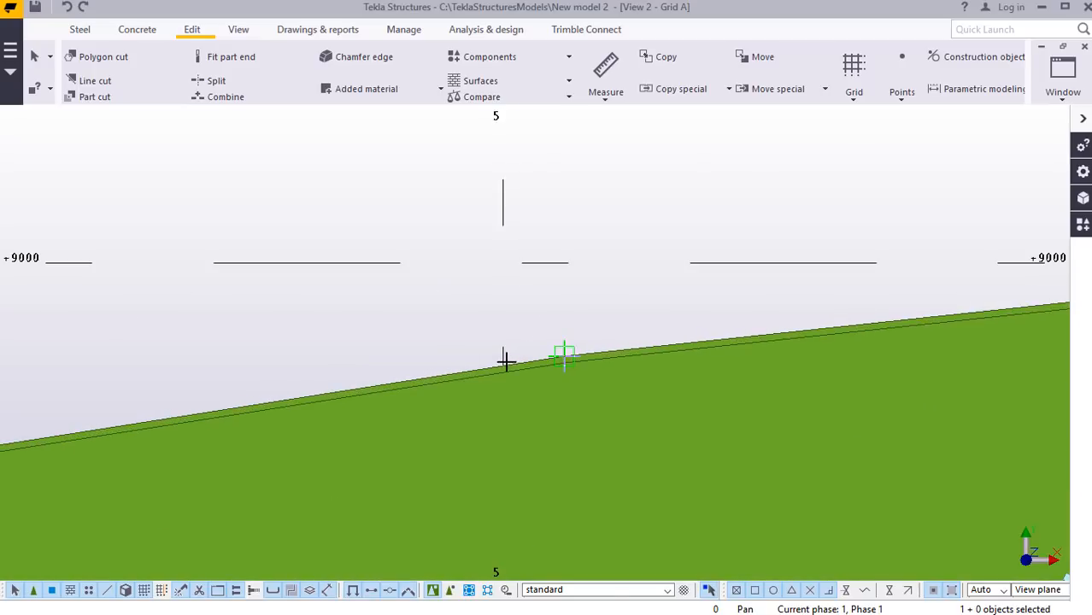
left_click(504, 360)
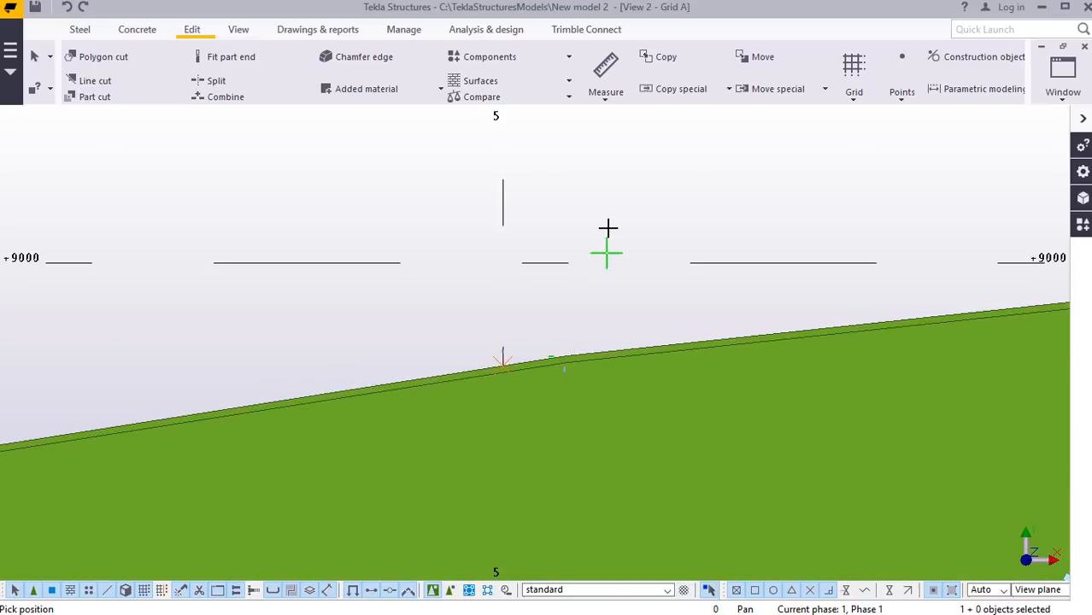
right_click(640, 231)
left_click(649, 237)
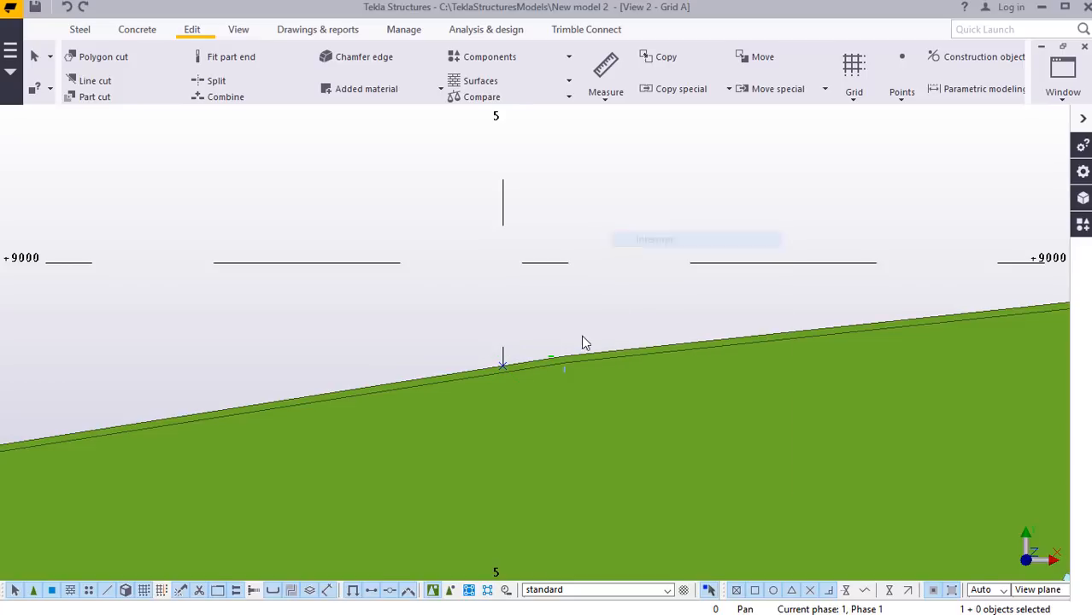
scroll(575, 332, "down", 3)
scroll(629, 303, "down", 5)
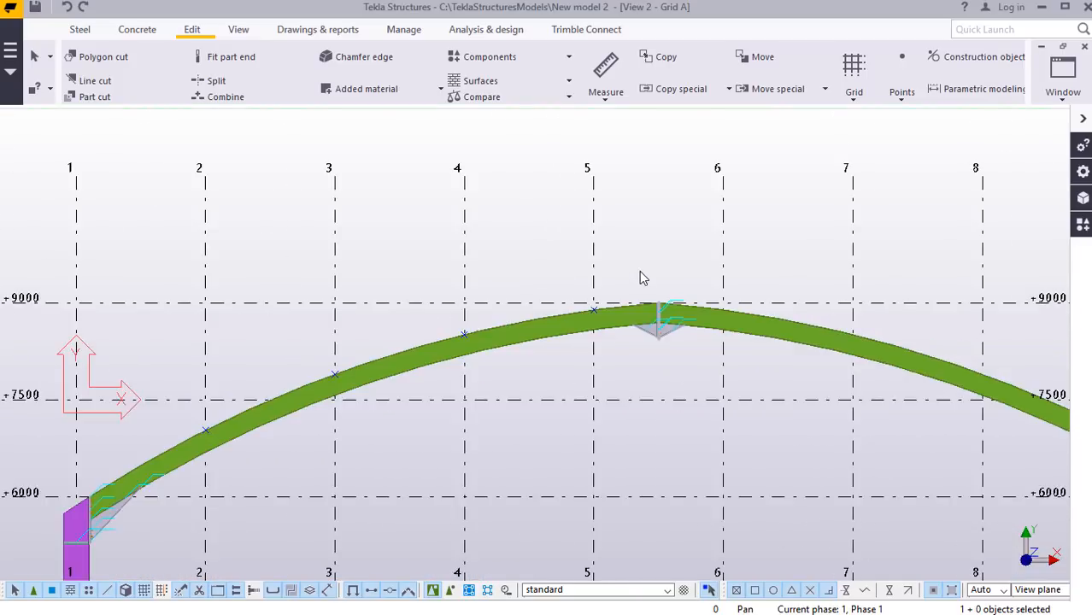
Switch from the Grid A elevation to the View 3 - Grid B elevation view.
scroll(335, 412, "up", 4)
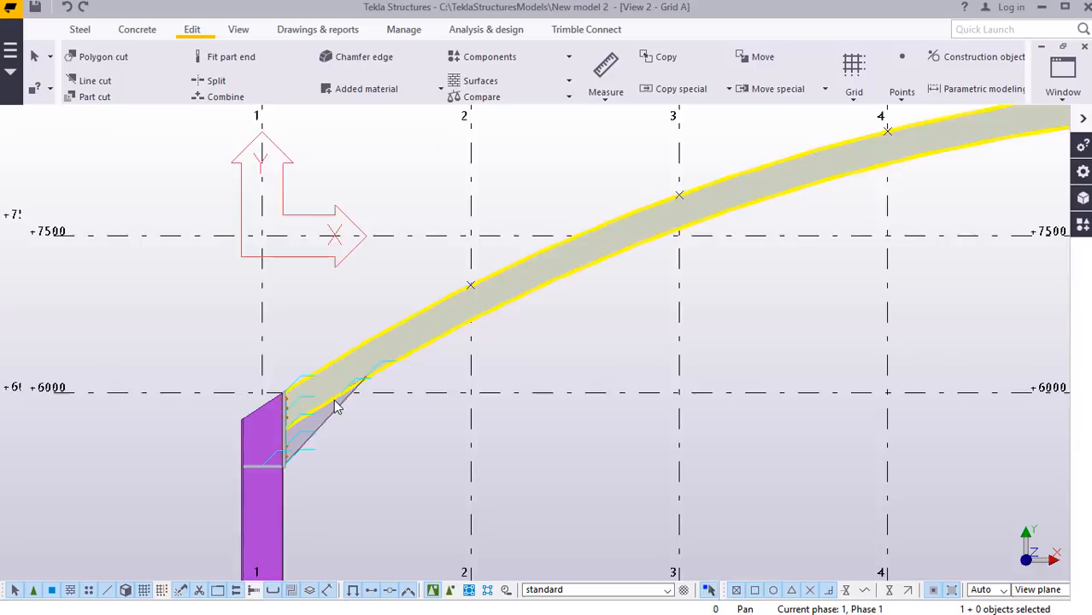
scroll(313, 400, "down", 4)
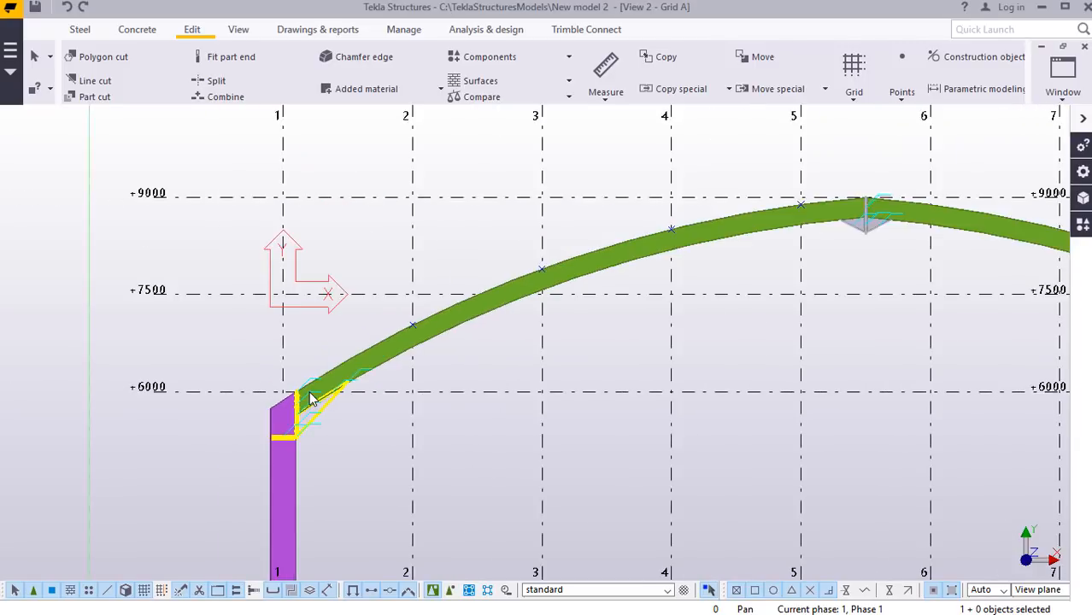
left_click(1063, 85)
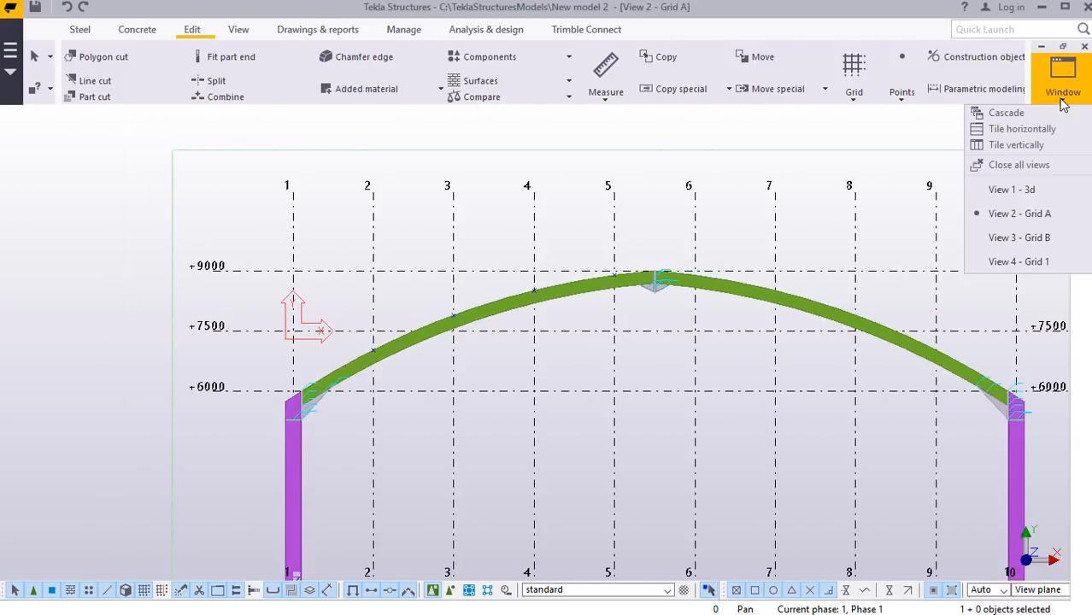
left_click(1033, 239)
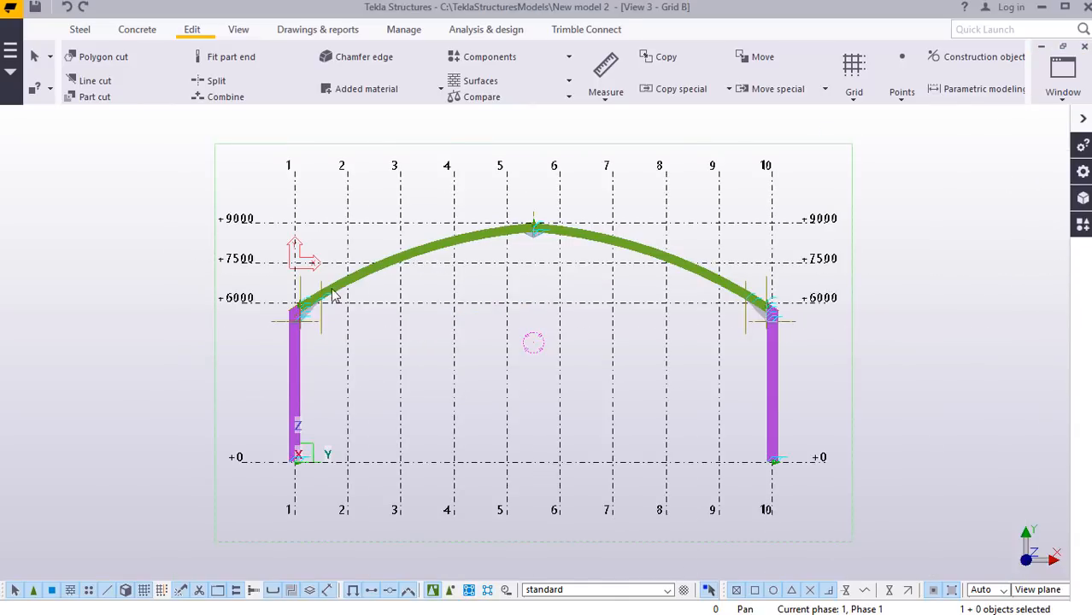
Place an any-position construction point where grid line 2 crosses the upper edge of the Grid B roof beam.
scroll(333, 295, "up", 3)
scroll(222, 291, "up", 2)
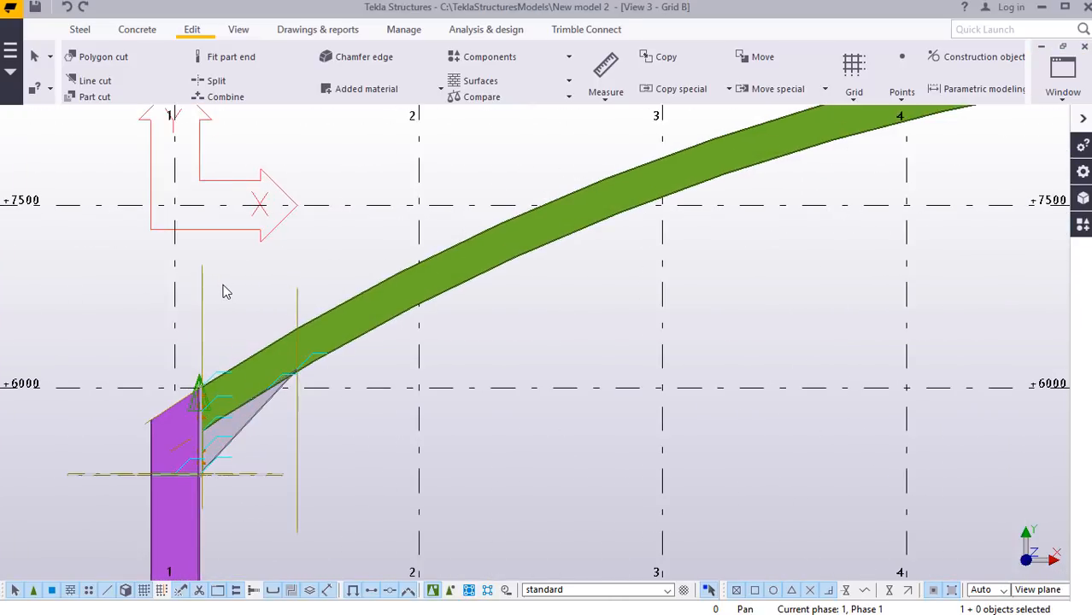
scroll(227, 292, "up", 2)
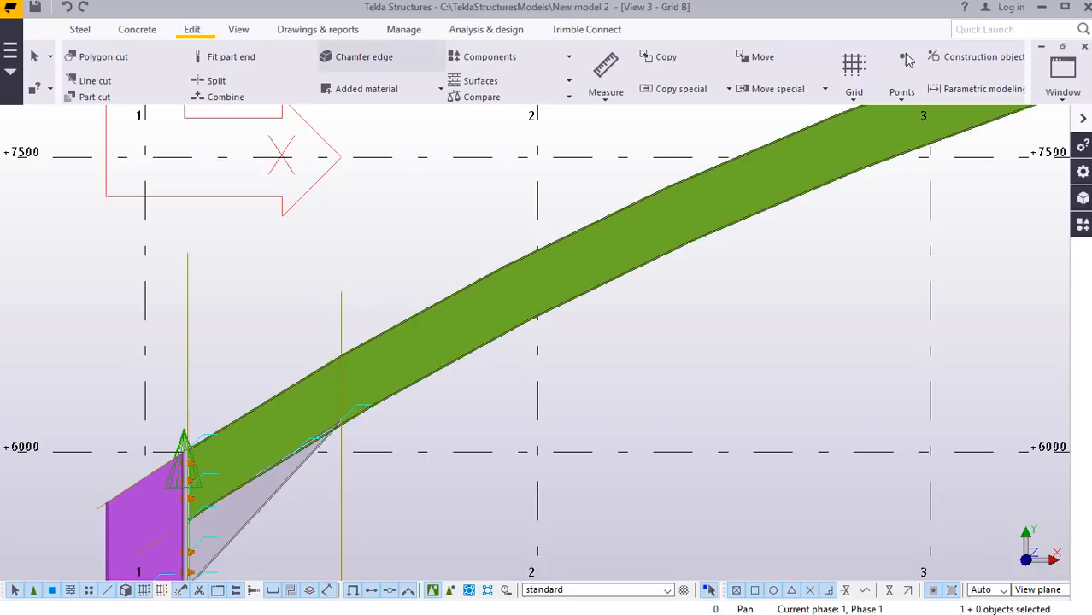
left_click(903, 100)
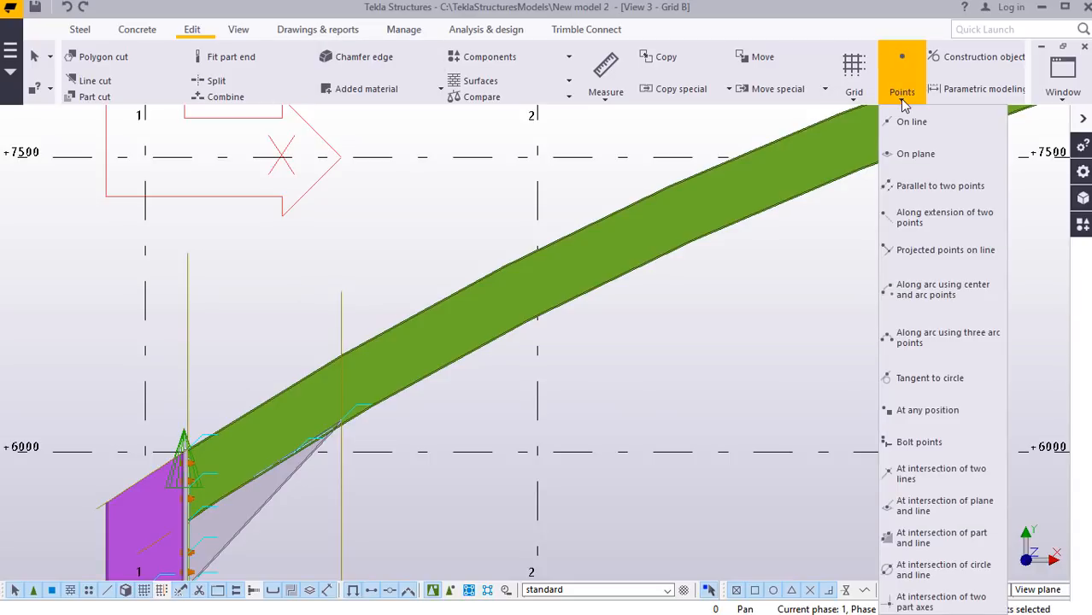
left_click(938, 414)
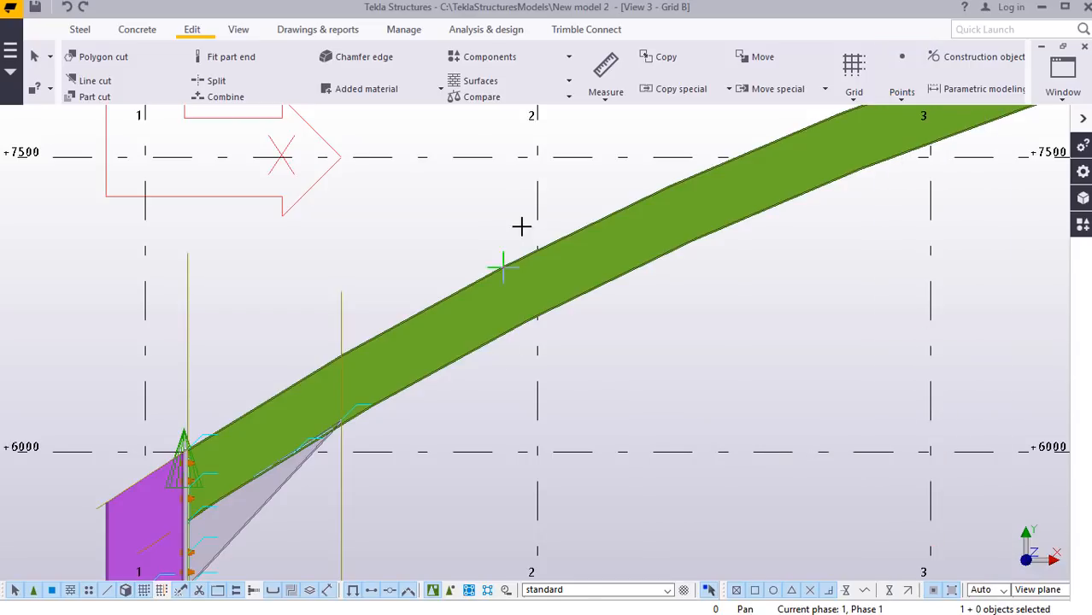
scroll(547, 243, "up", 2)
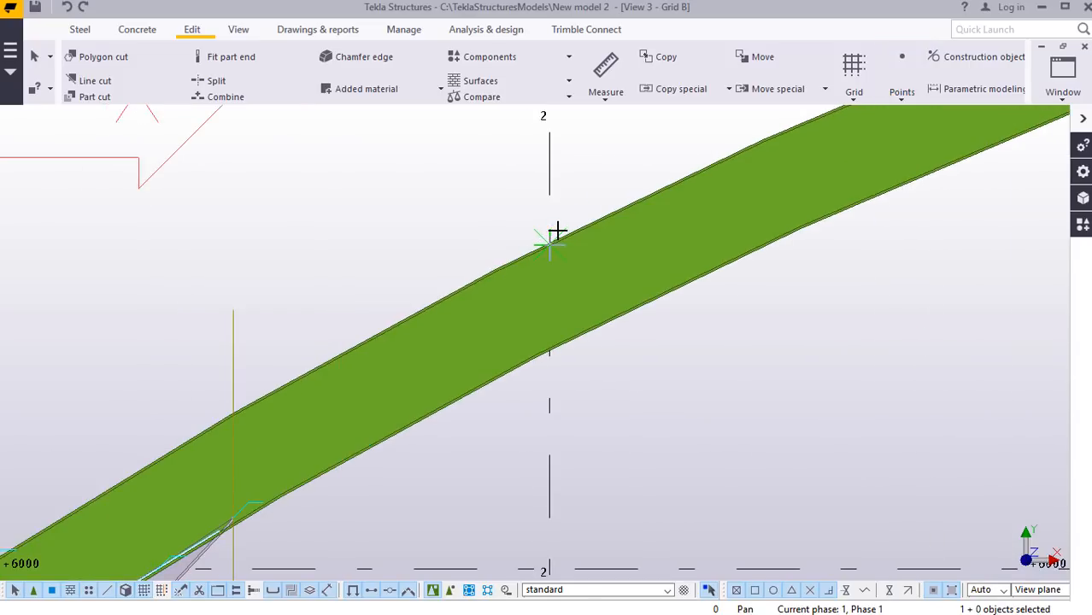
scroll(560, 224, "up", 2)
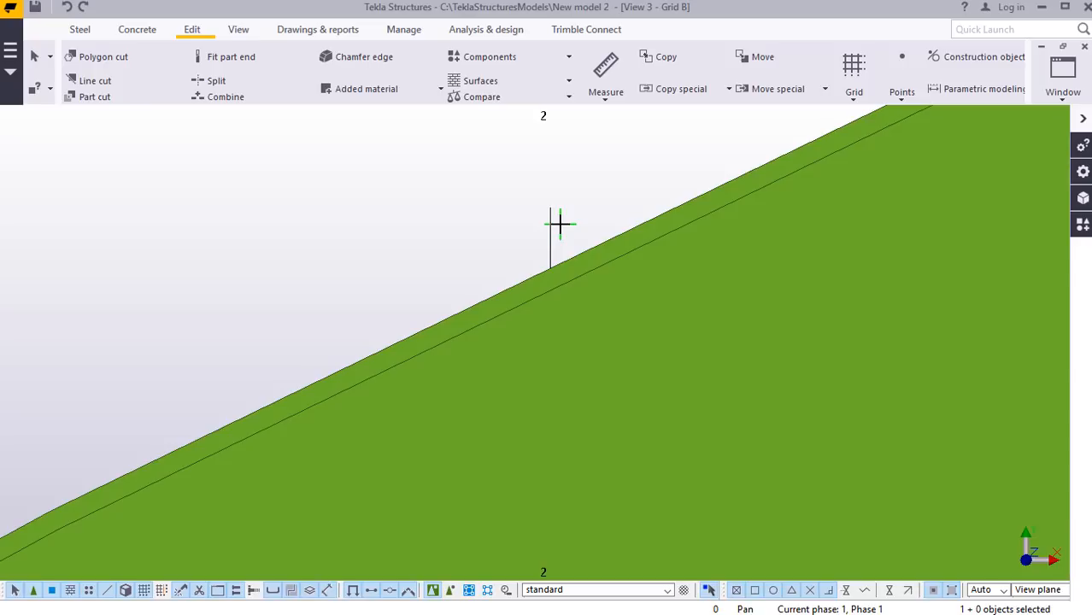
left_click(550, 266)
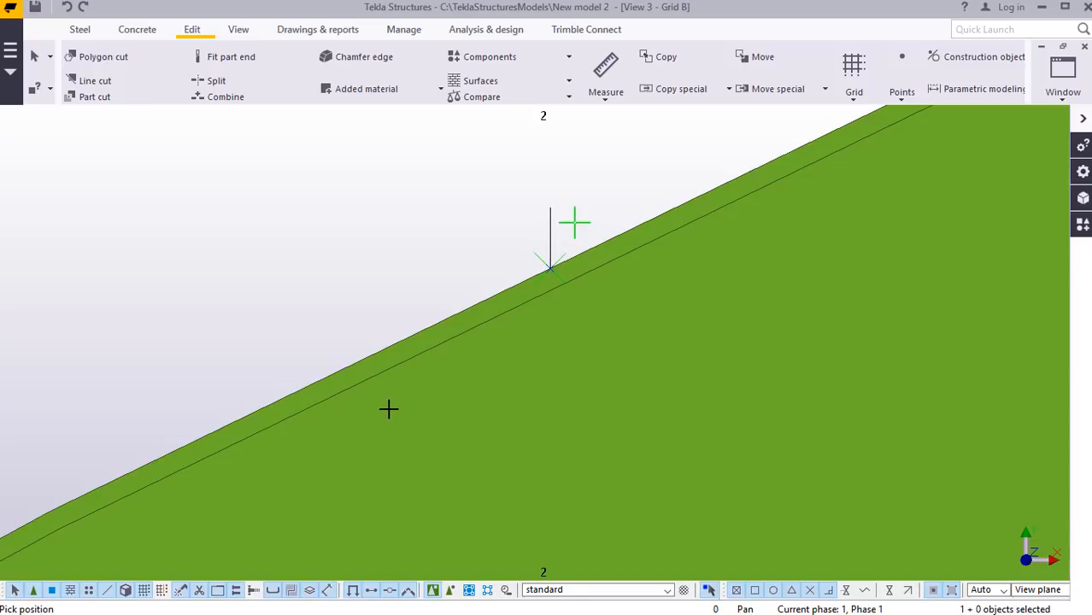
Add a construction point at the intersection of grid line 3 and the Grid B roof beam's upper edge.
scroll(386, 405, "down", 2)
scroll(374, 407, "down", 2)
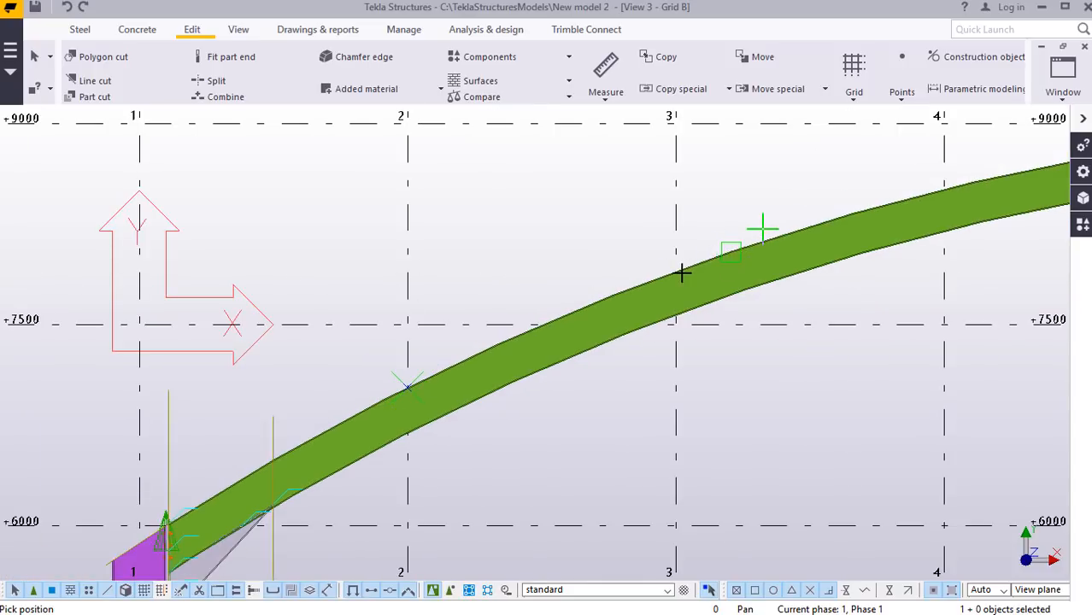
scroll(677, 272, "up", 2)
scroll(605, 291, "up", 3)
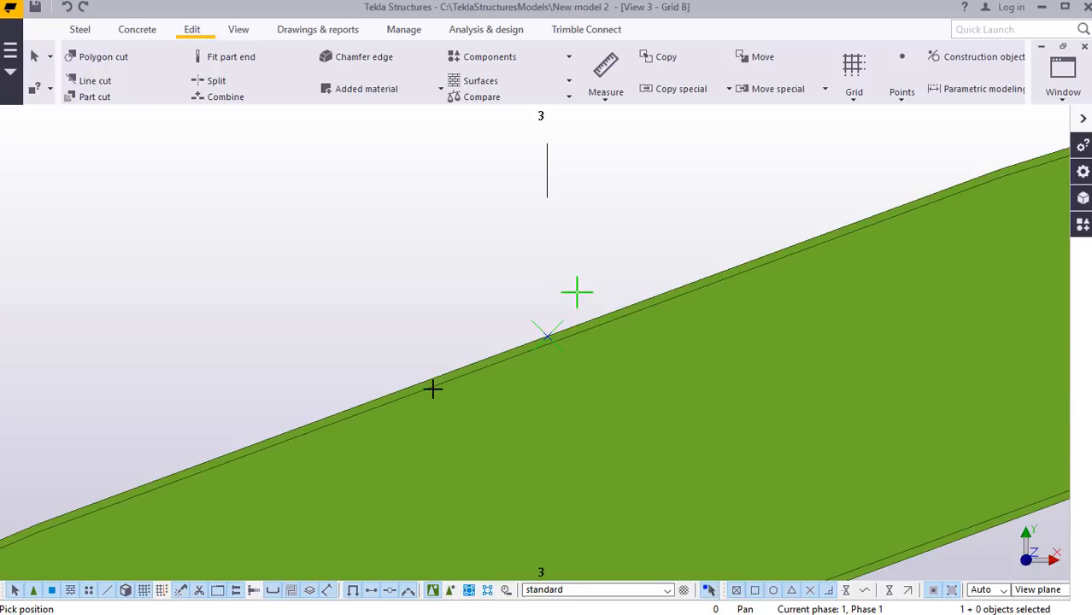
Add a construction point where grid line 4 meets the upper edge of the Grid B roof beam.
scroll(433, 389, "down", 5)
scroll(738, 284, "up", 2)
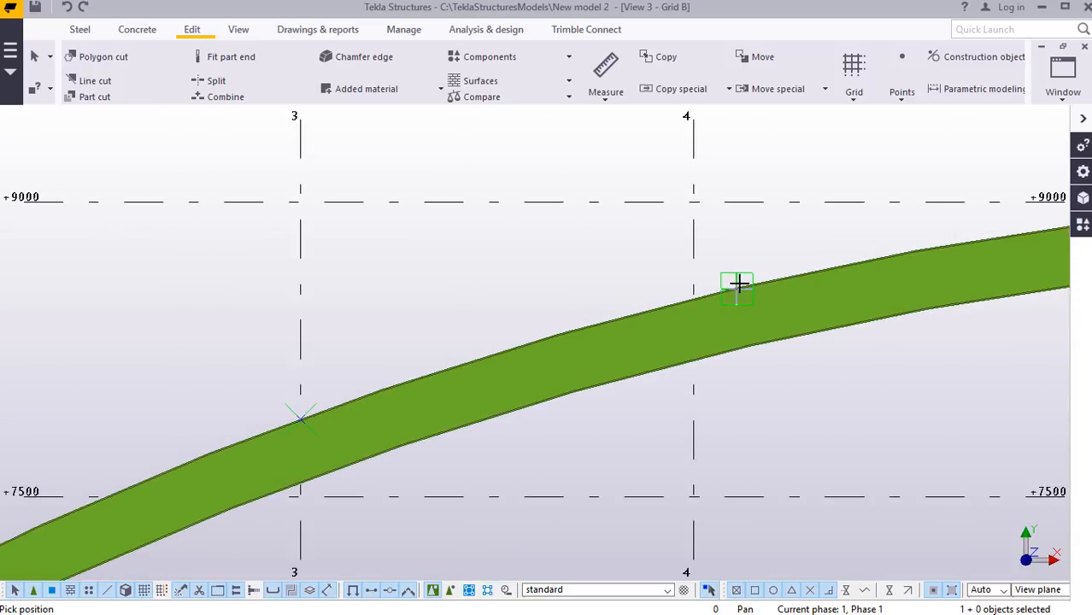
scroll(738, 284, "up", 2)
scroll(738, 284, "up", 3)
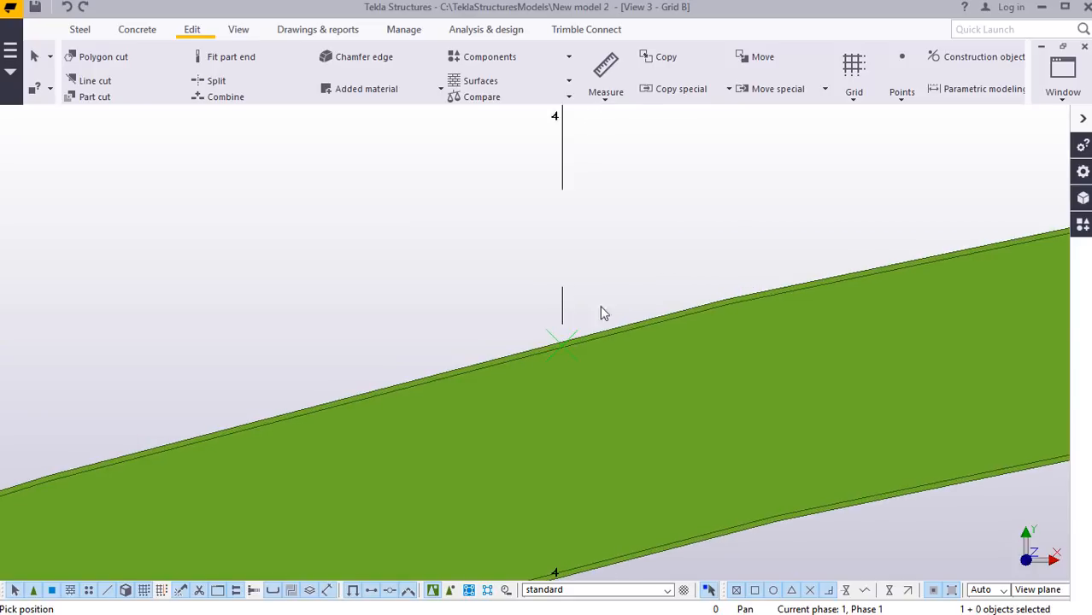
scroll(571, 332, "up", 3)
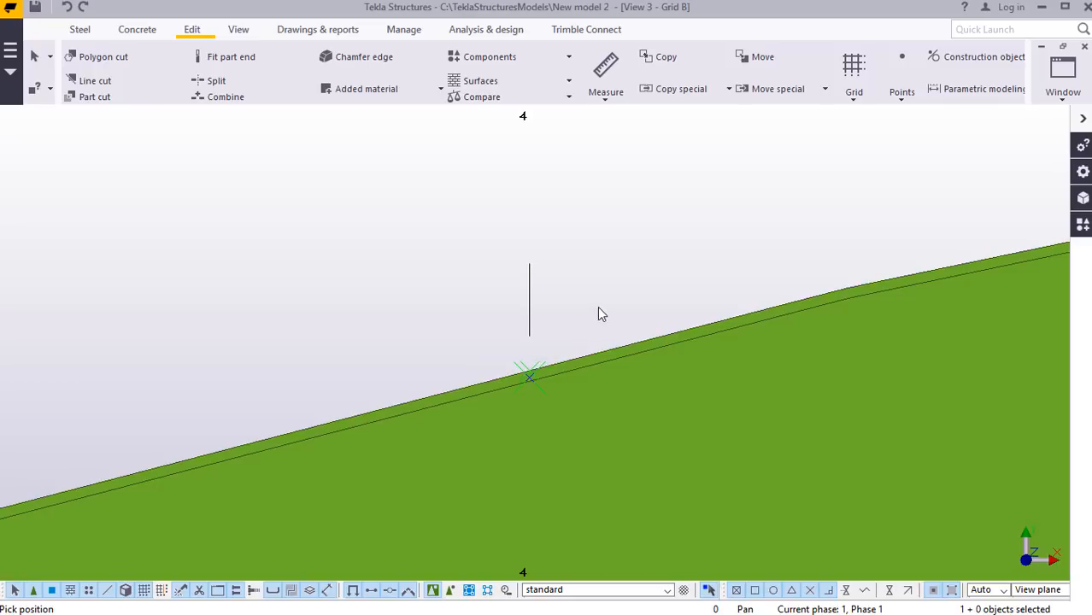
End the point command and delete the stray construction point just below the beam's upper edge at grid line 4.
right_click(657, 232)
left_click(675, 234)
right_click(530, 378)
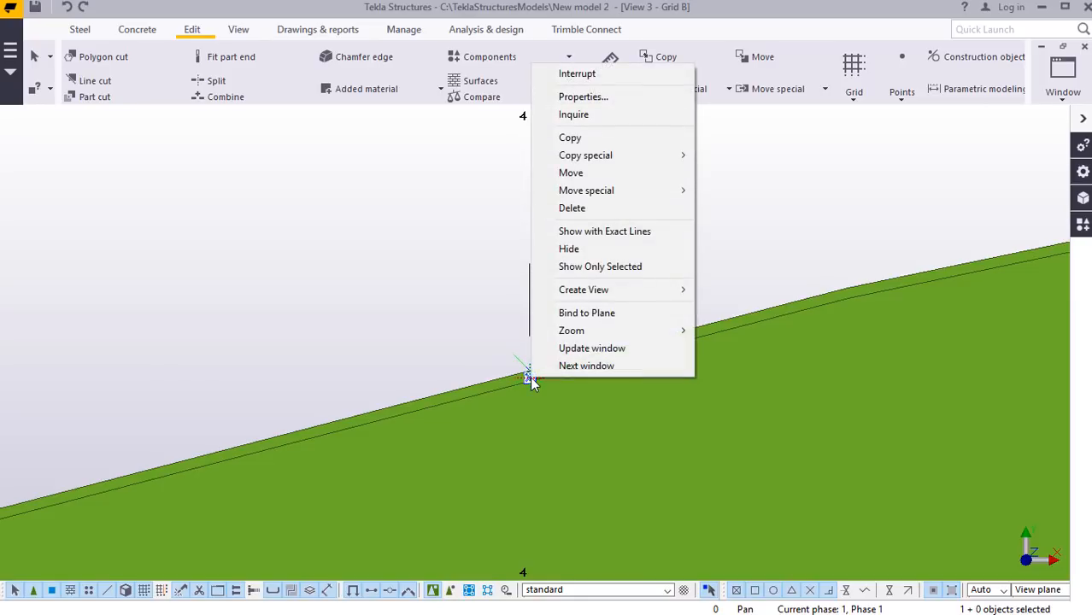
left_click(596, 210)
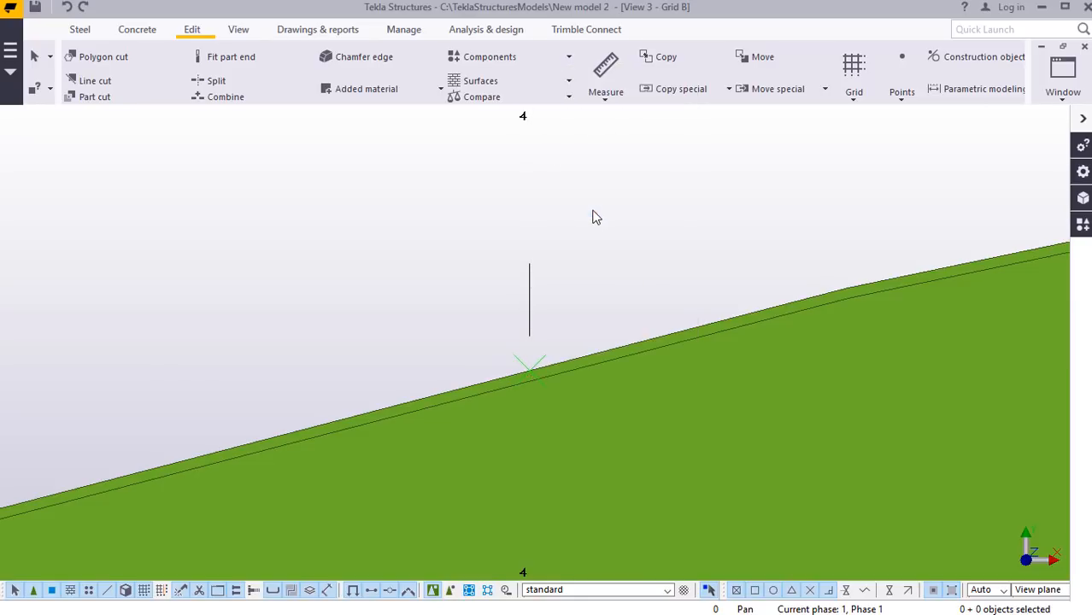
Place an any-position construction point where grid line 5 meets the Grid B roof beam's upper edge, and end the command.
scroll(405, 398, "up", 5)
scroll(405, 397, "down", 5)
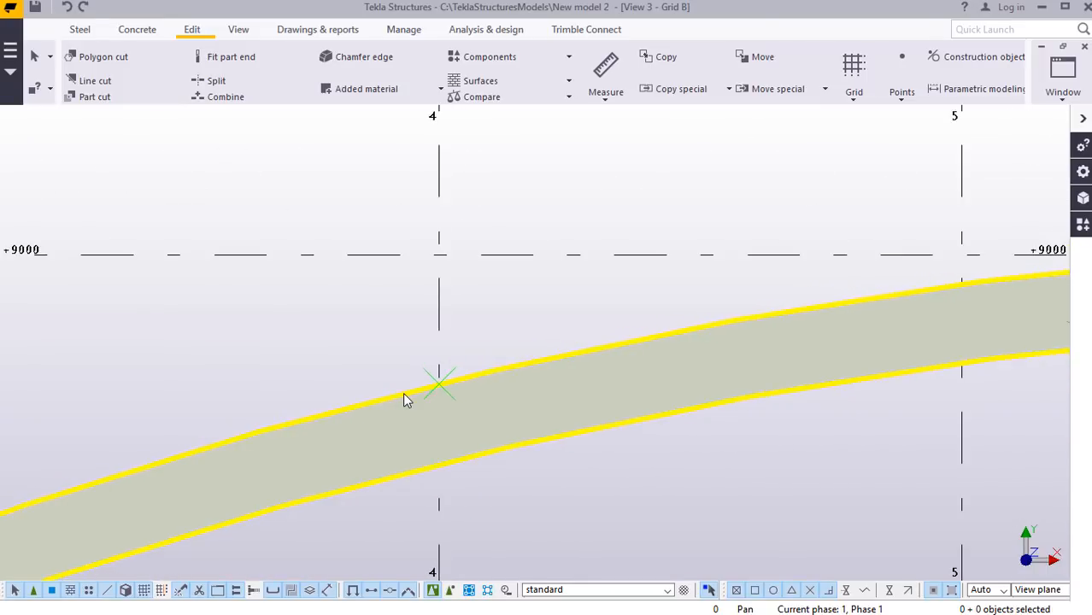
scroll(748, 333, "up", 1)
scroll(749, 337, "up", 2)
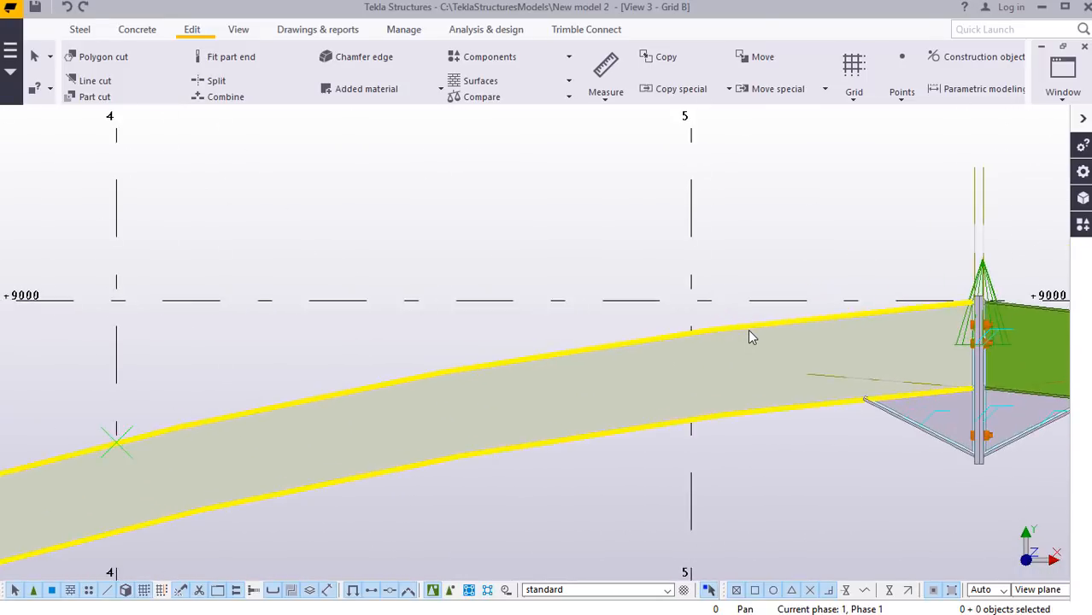
left_click(903, 101)
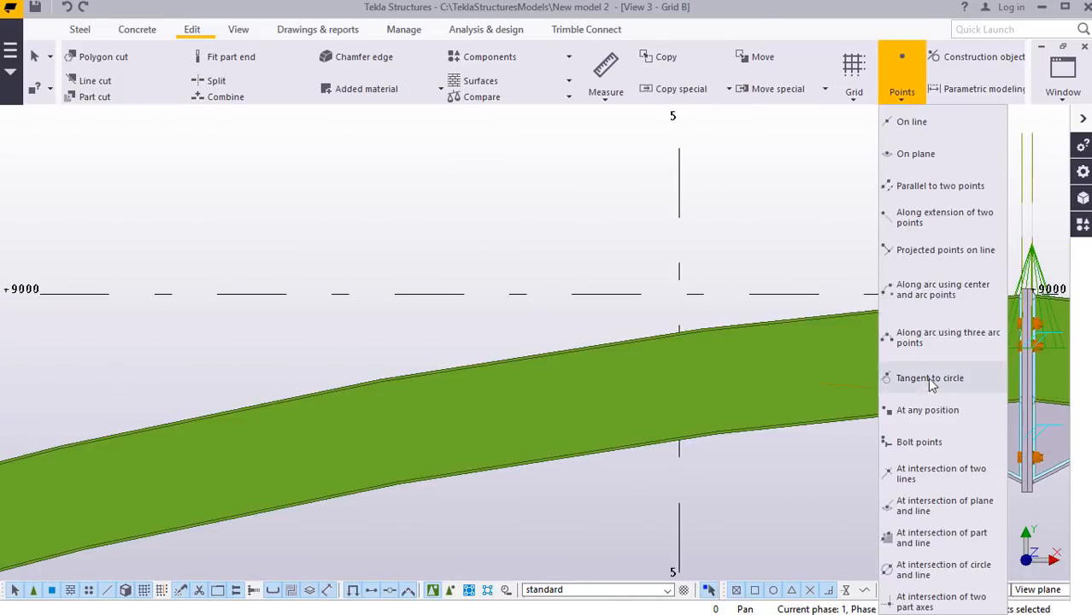
left_click(928, 411)
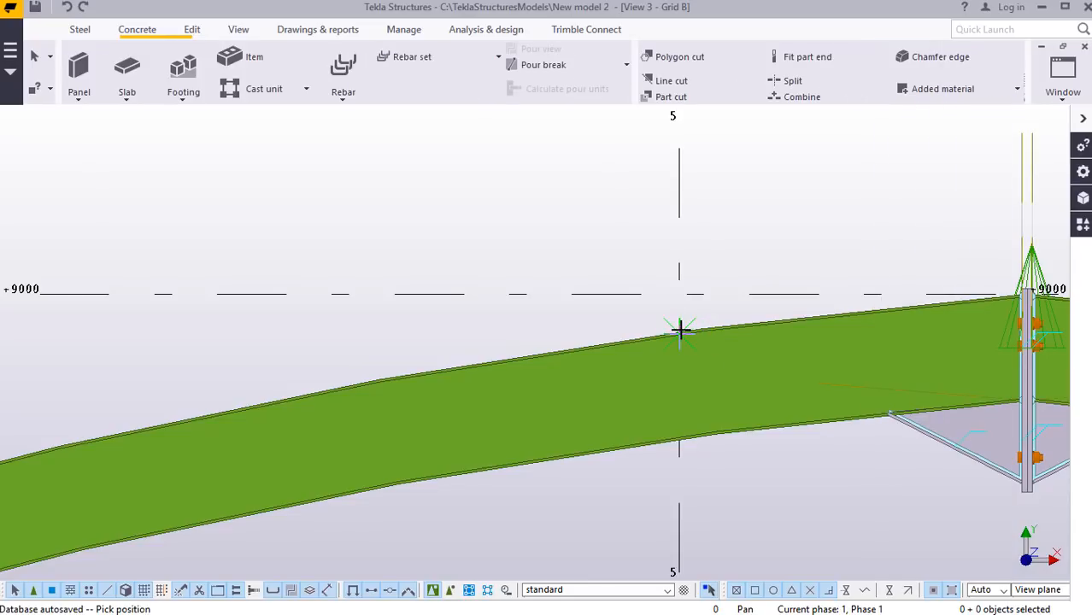
scroll(680, 331, "up", 5)
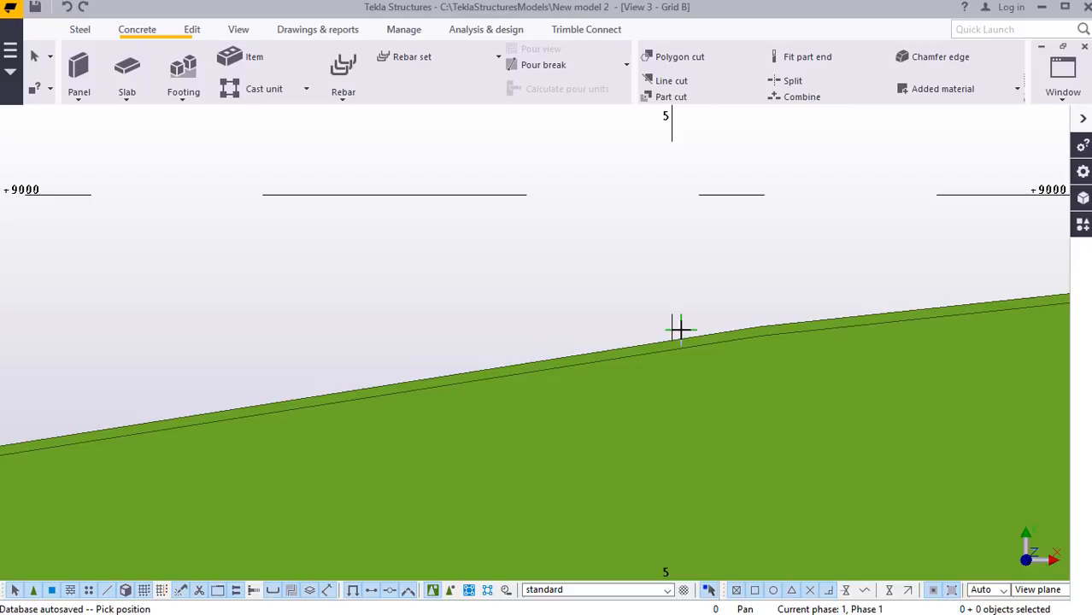
left_click(680, 333)
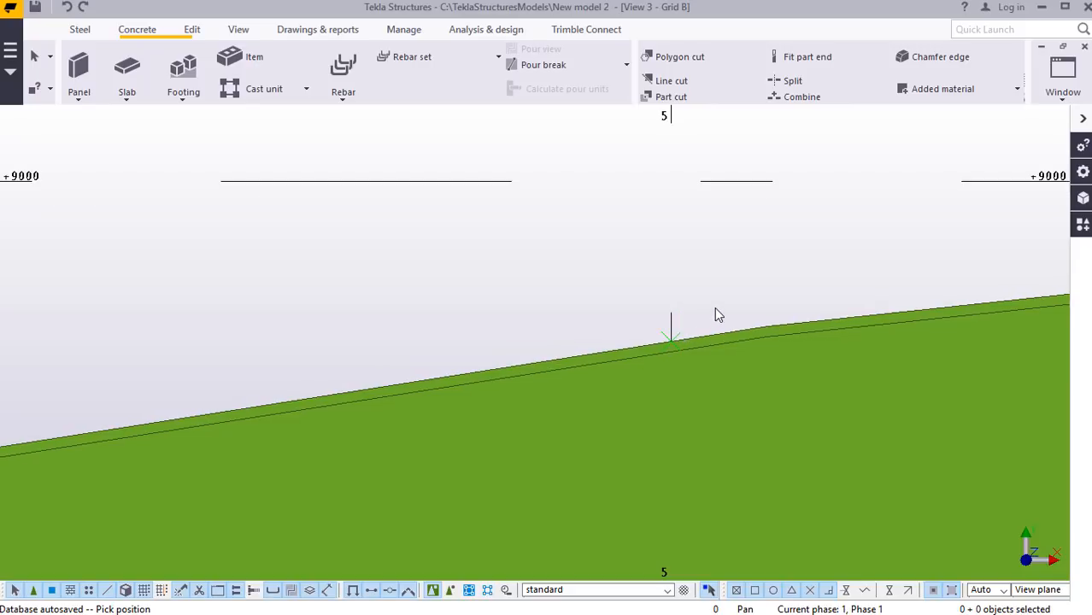
right_click(744, 246)
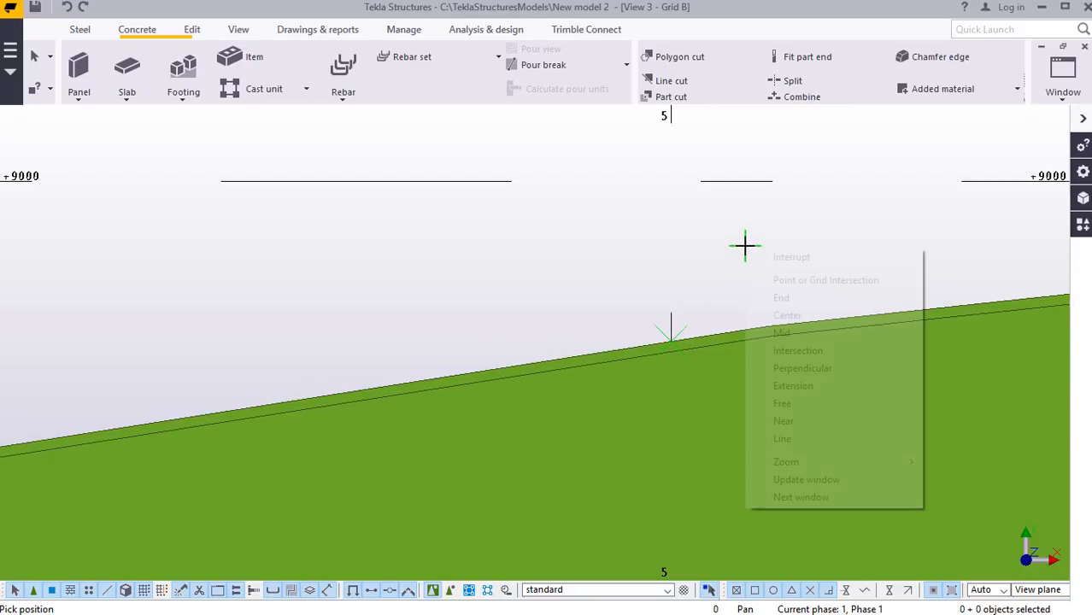
left_click(793, 254)
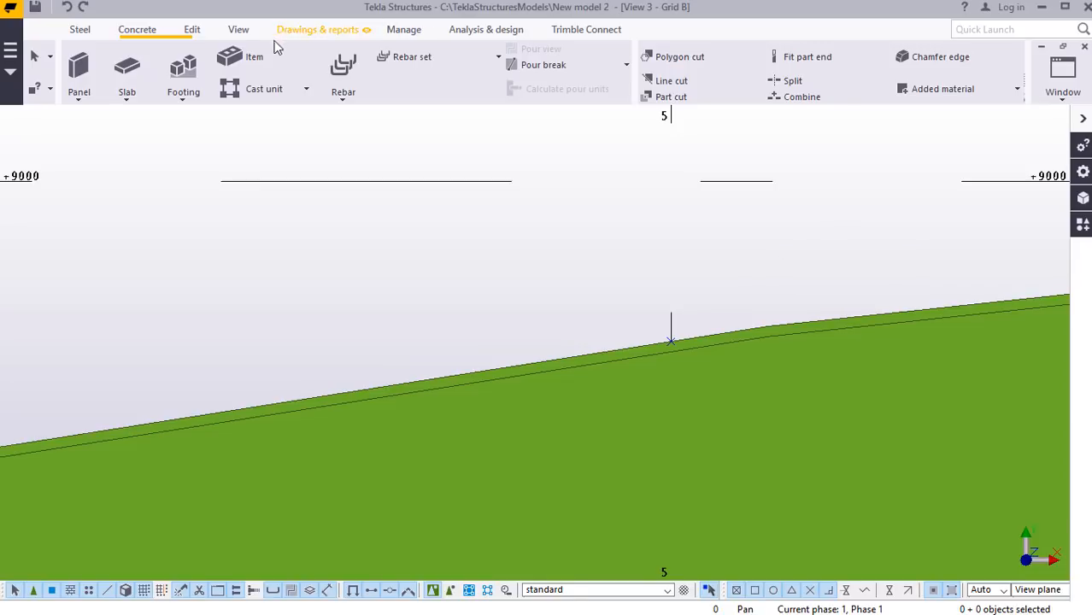
Switch to the View 1 - 3d view and bring the construction points on both roof beams into view.
left_click(1064, 101)
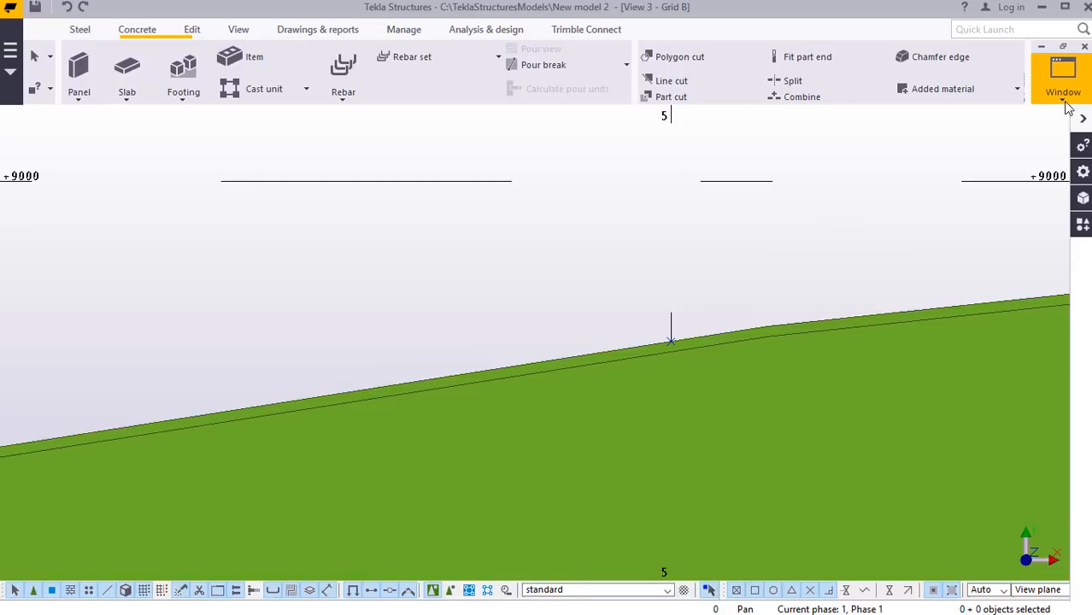
left_click(1027, 193)
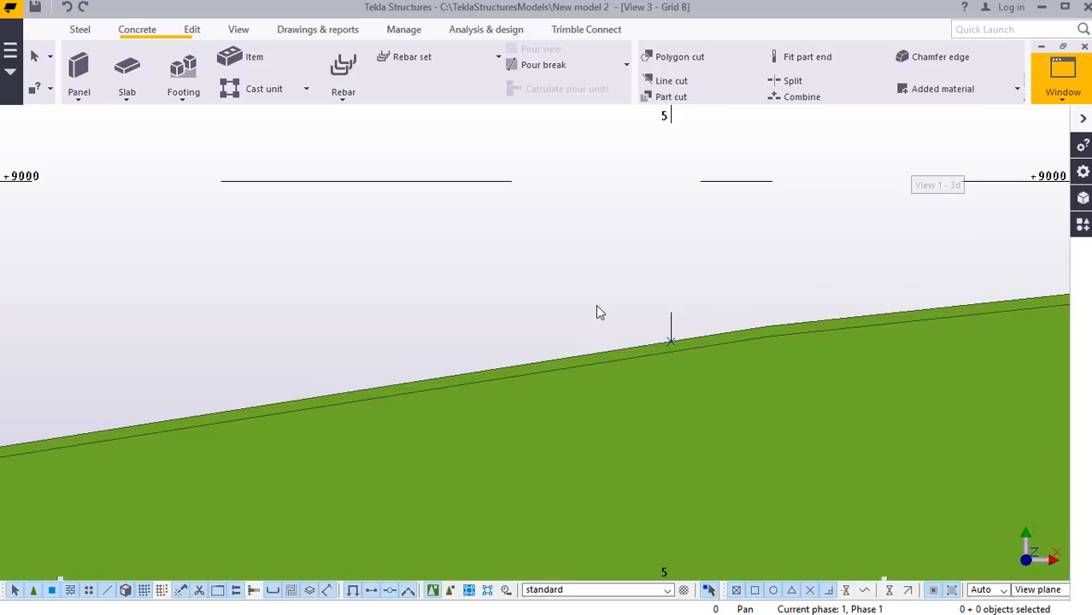
scroll(633, 332, "up", 5)
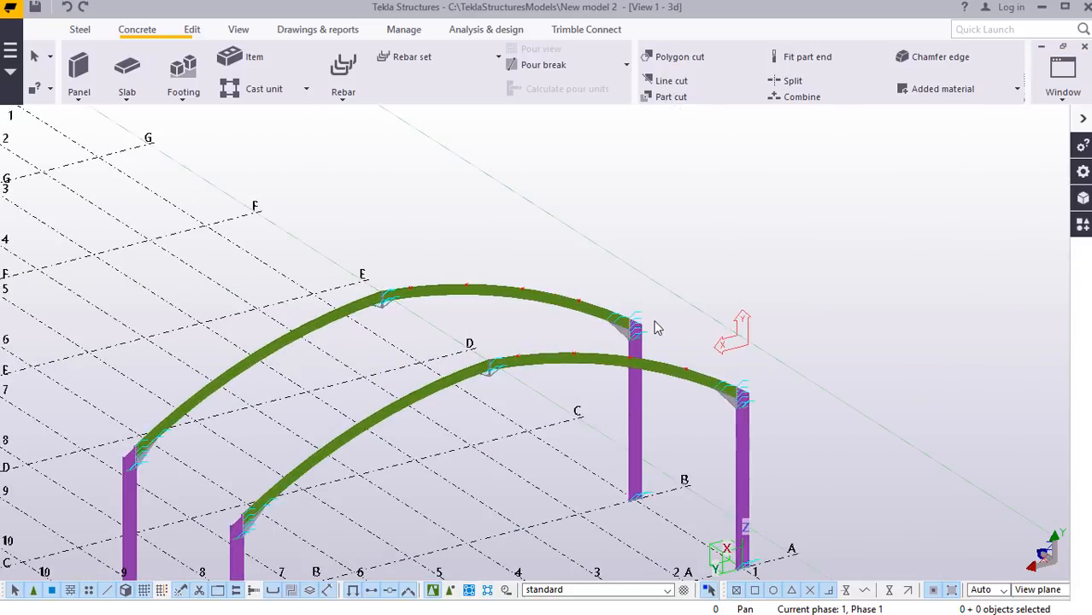
scroll(693, 276, "up", 2)
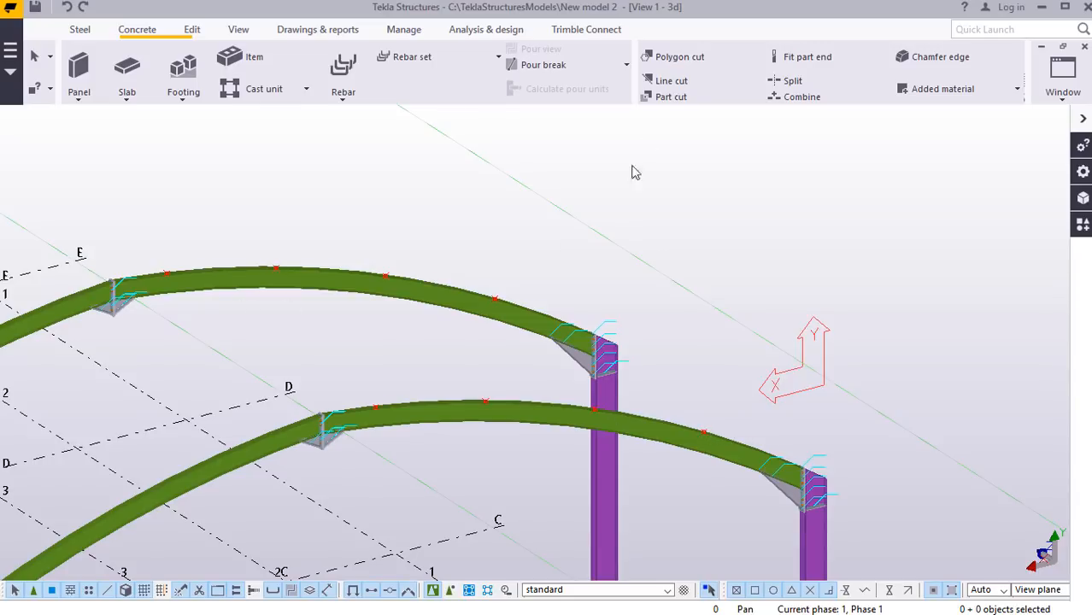
Set the view point on the Grid A roof beam near grid line 3 and rotate the 3D view to inspect the eaves connection.
left_click(239, 29)
left_click(590, 81)
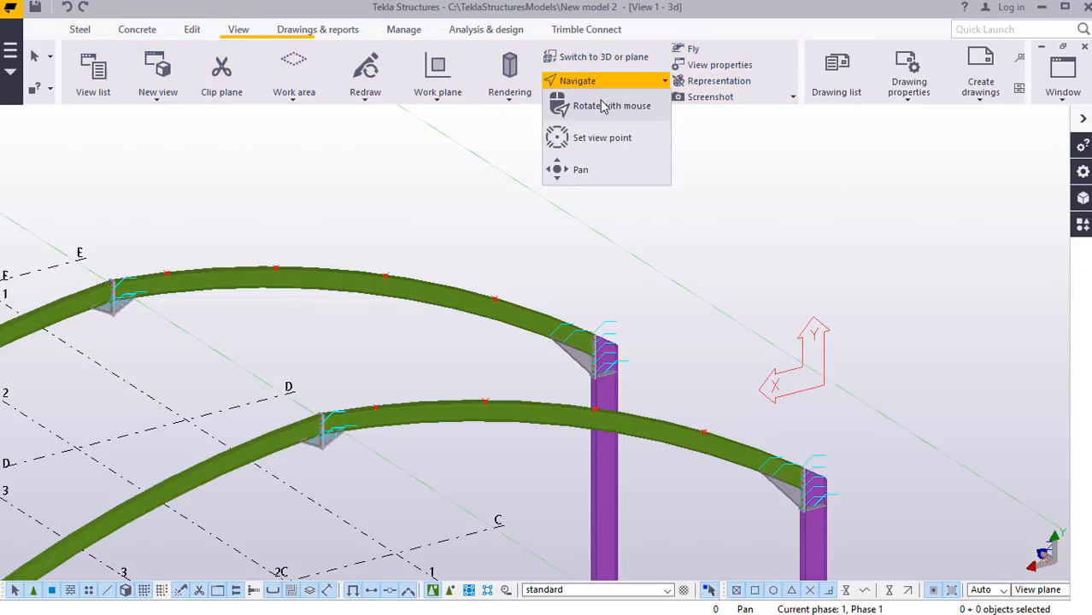
left_click(590, 106)
key("v")
left_click(607, 416)
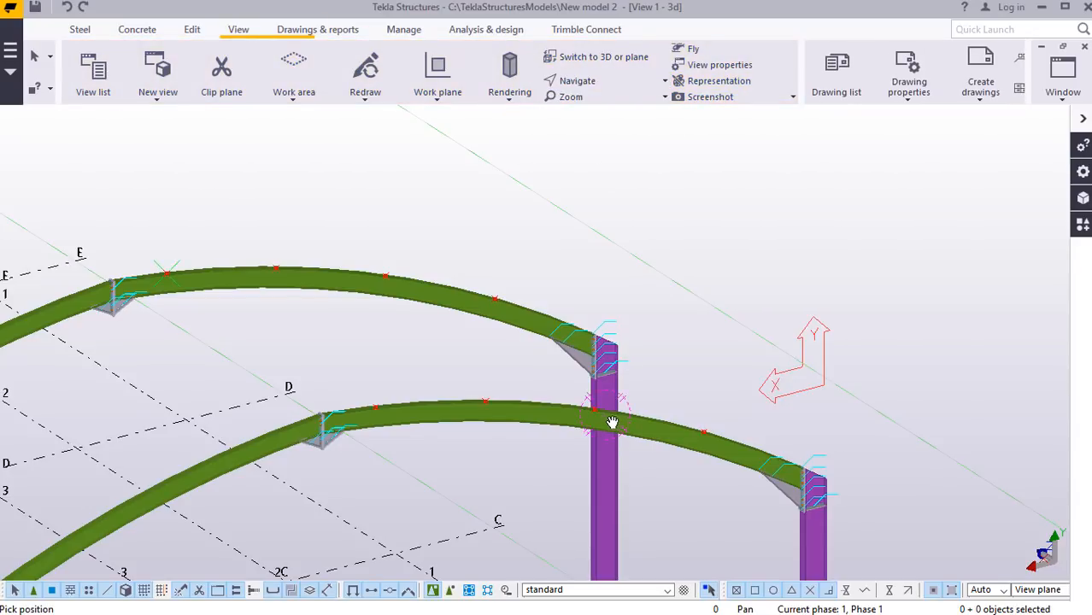
middle_click_drag(606, 415, 382, 424, "ctrl")
scroll(400, 383, "down", 3)
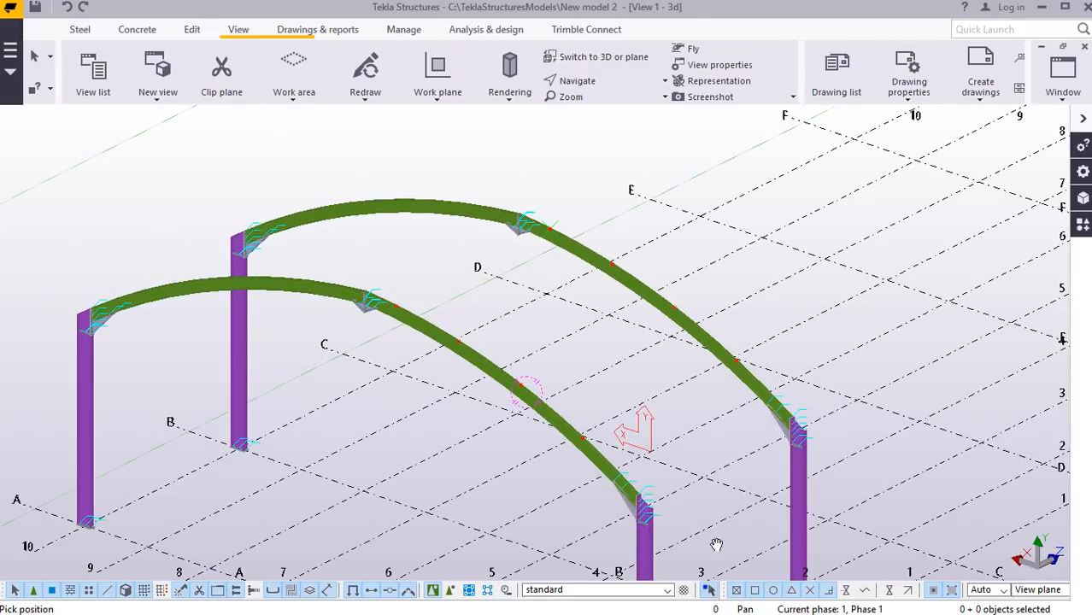
scroll(648, 516, "up", 4)
right_click(676, 231)
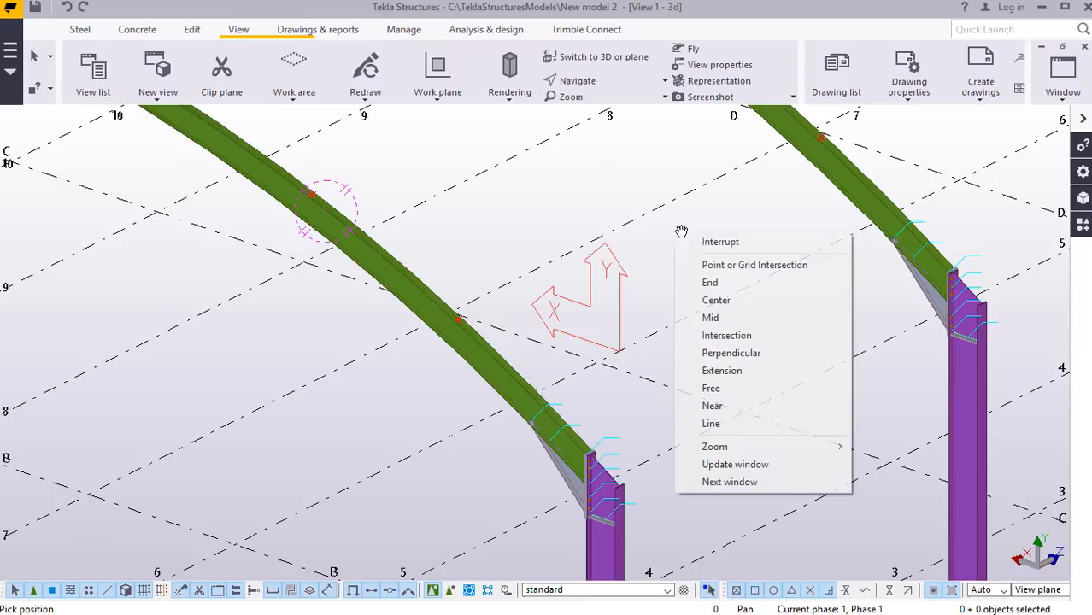
left_click(708, 242)
scroll(594, 451, "up", 5)
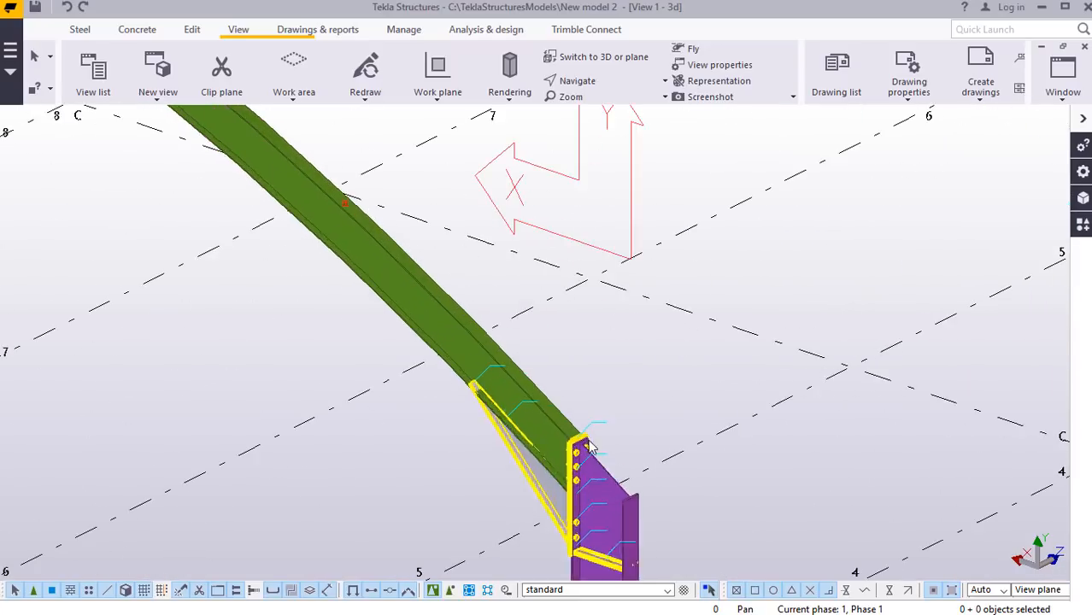
Set the view point on the roof beam just above the eaves haunch and rotate the 3D view to expose its top flange.
scroll(588, 443, "up", 5)
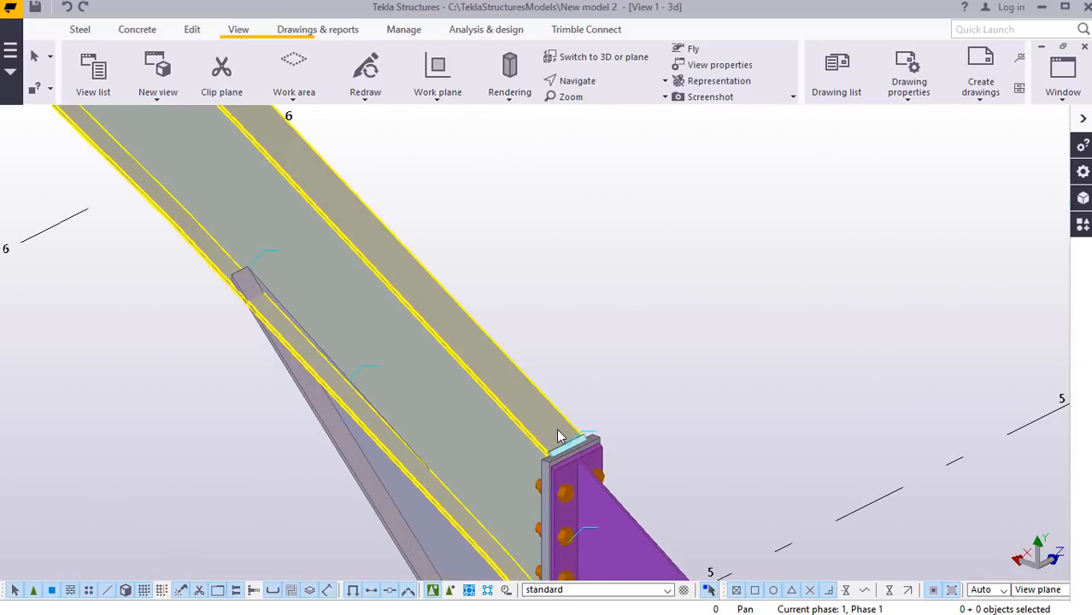
scroll(558, 434, "down", 5)
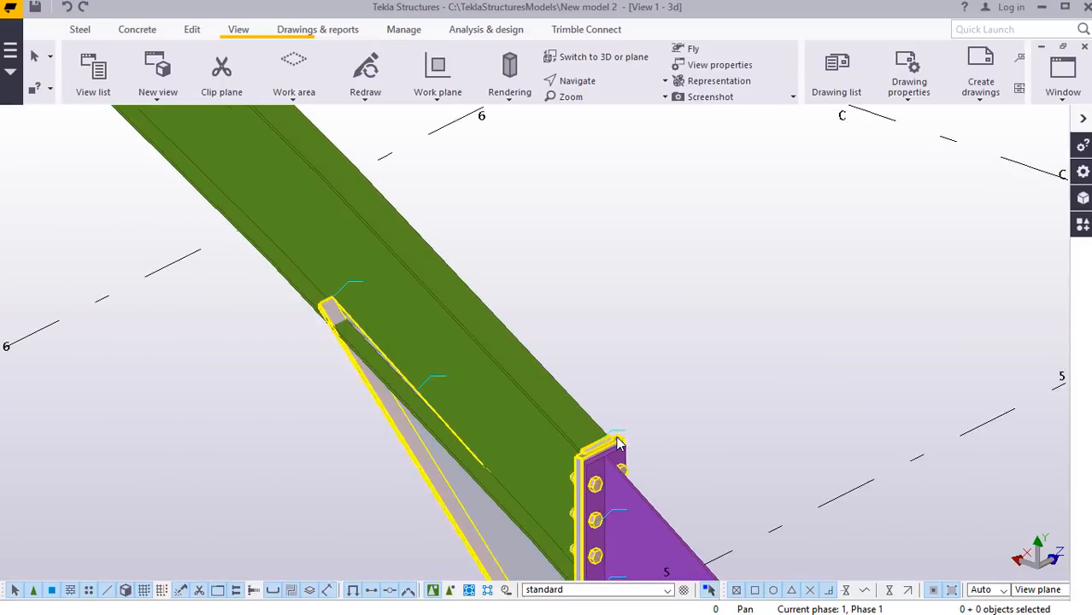
scroll(483, 271, "up", 4)
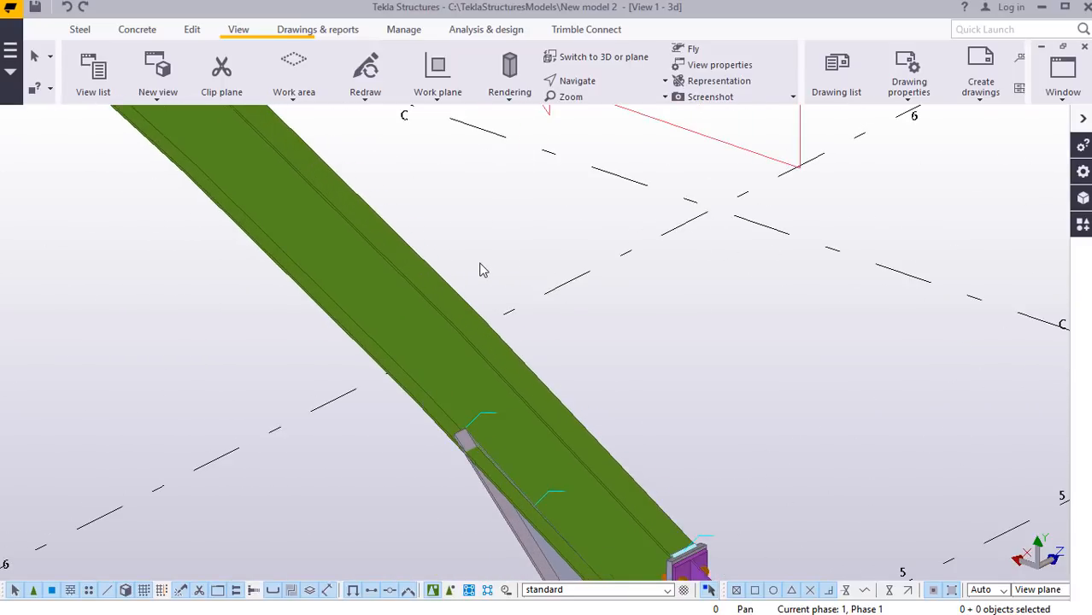
scroll(483, 270, "up", 3)
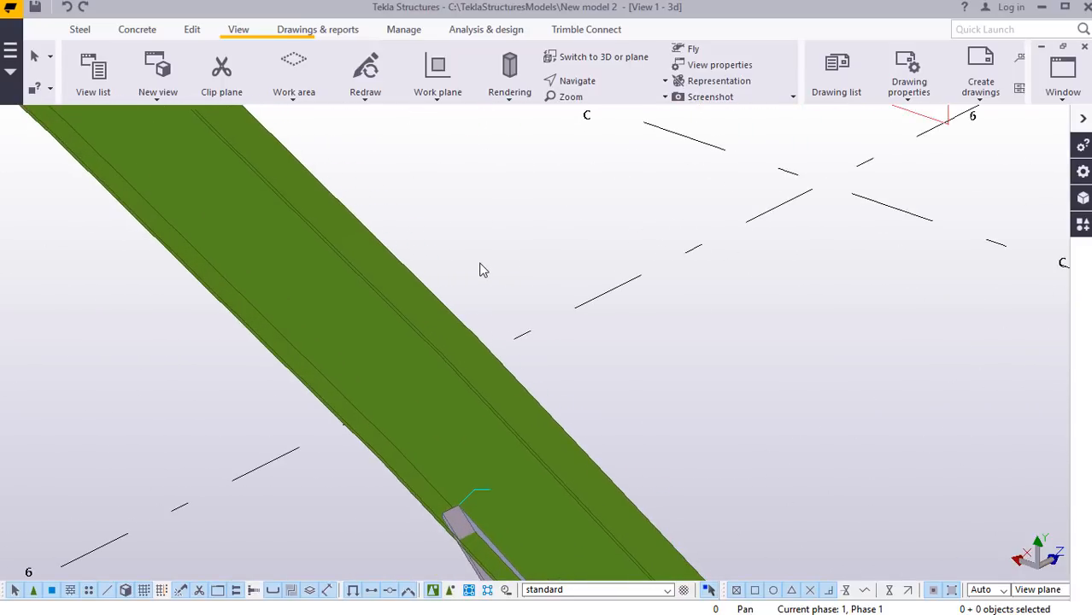
left_click(605, 84)
left_click(605, 137)
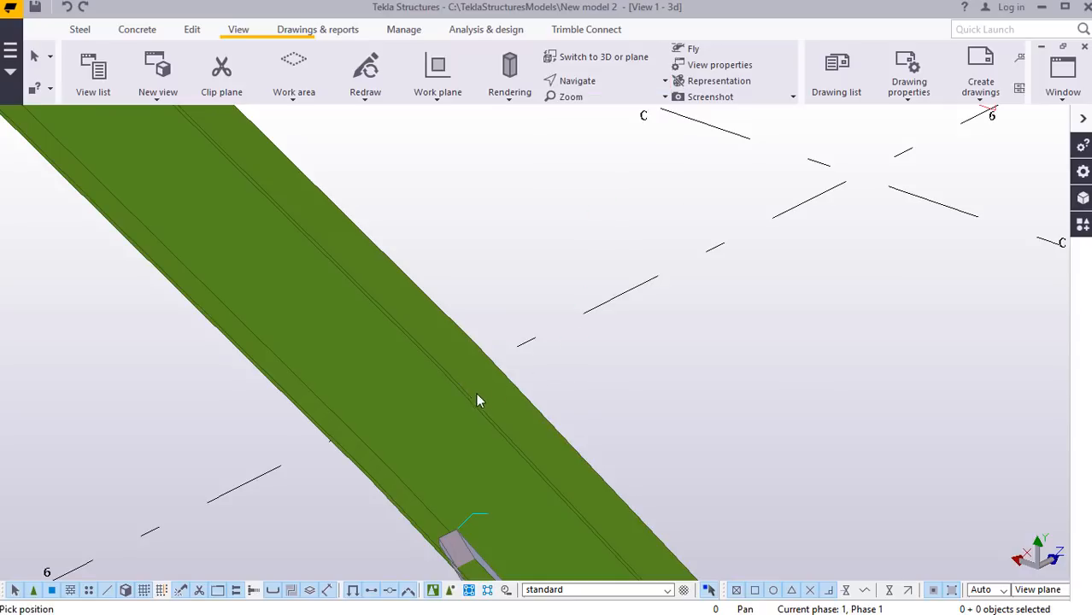
middle_click_drag(481, 367, 458, 310, "ctrl")
right_click(564, 268)
left_click(585, 275)
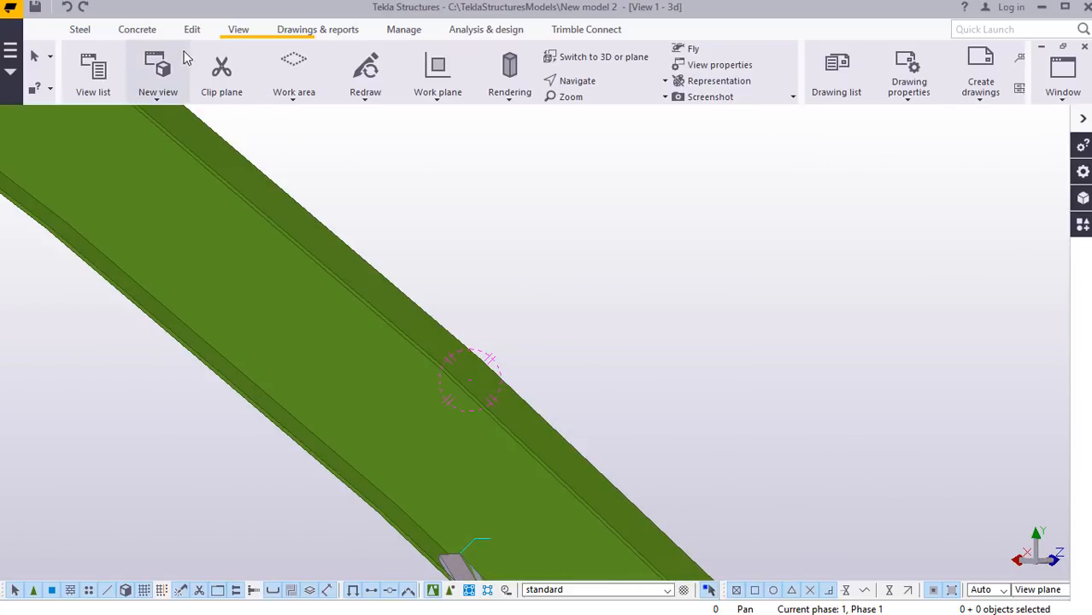
Place 1 construction point on the line between the two top-flange edges at the roof beam's first bend above the eaves haunch, and end the command.
left_click(190, 30)
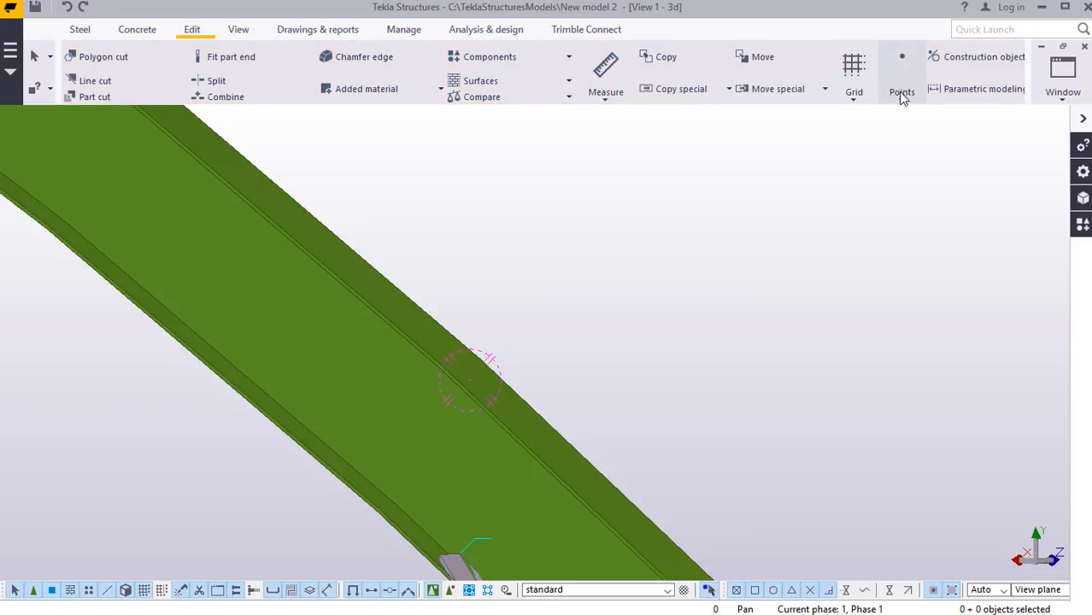
left_click(902, 85)
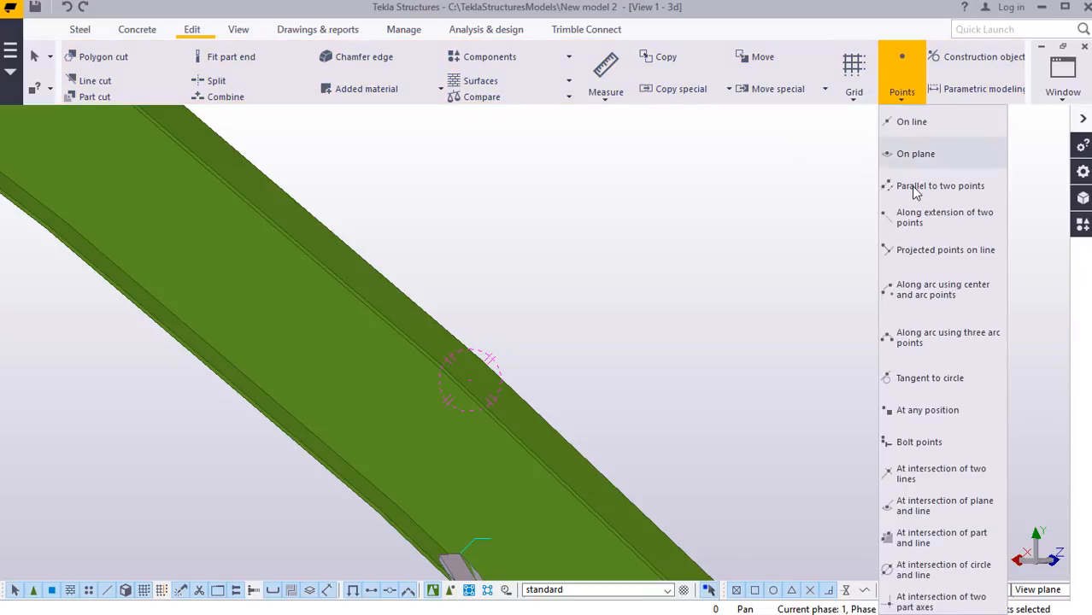
left_click(928, 410)
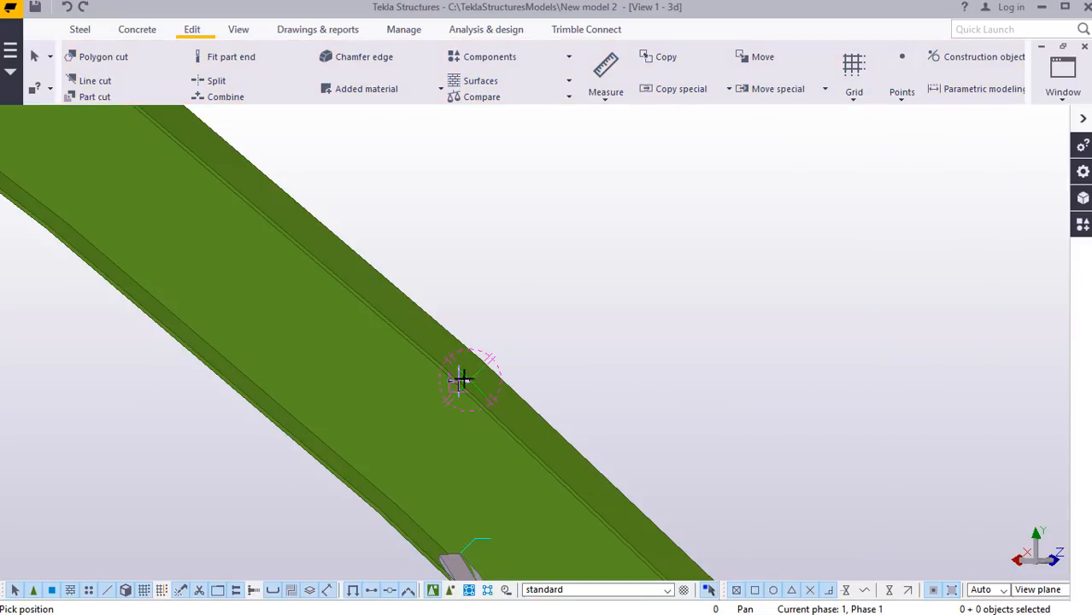
left_click(908, 122)
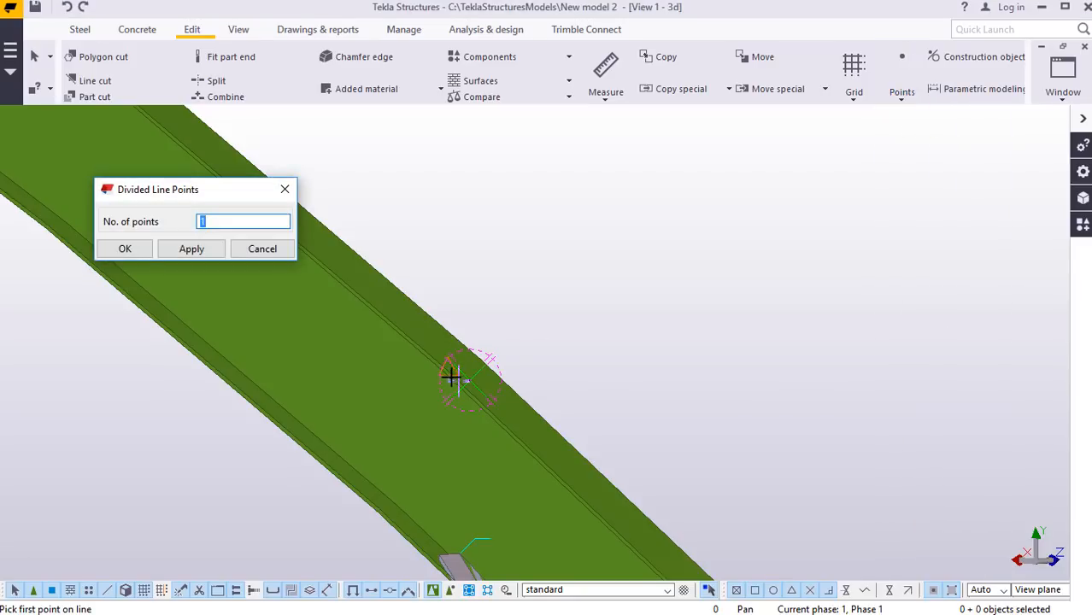
scroll(448, 373, "up", 2)
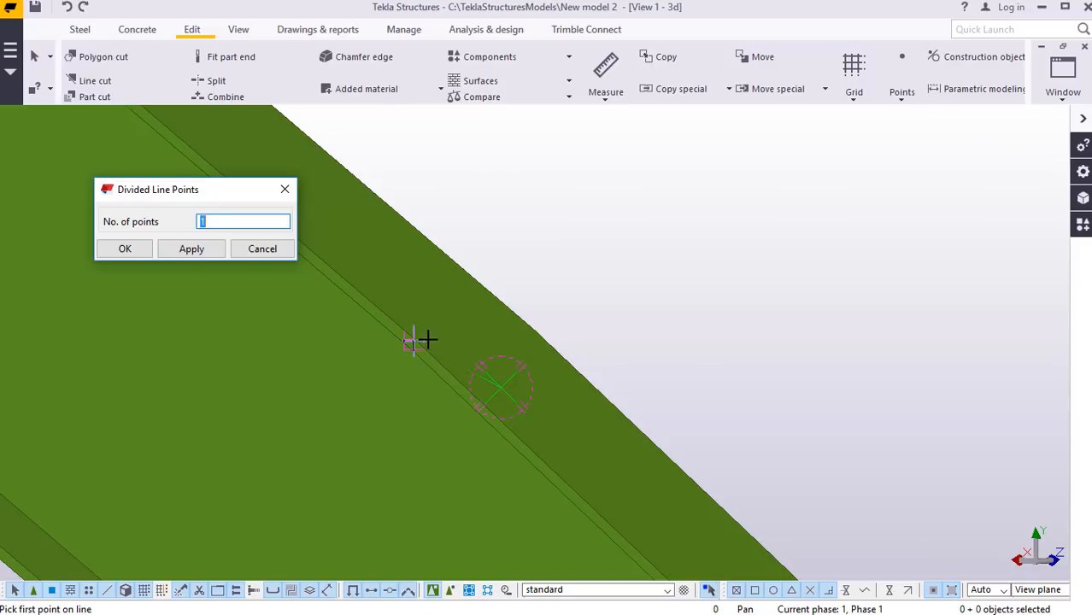
scroll(427, 340, "up", 2)
left_click(407, 334)
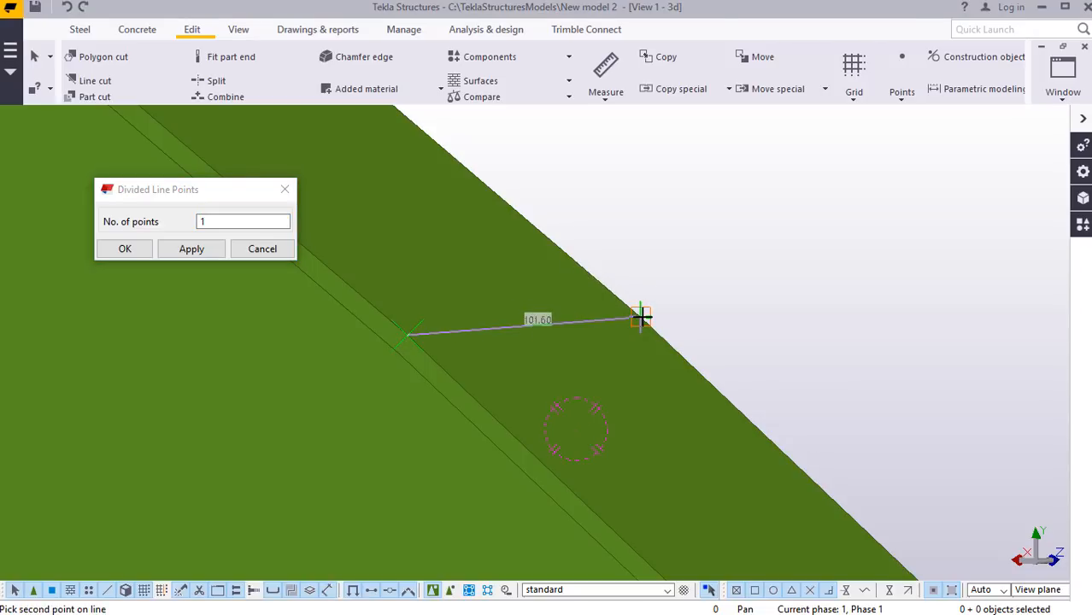
left_click(641, 318)
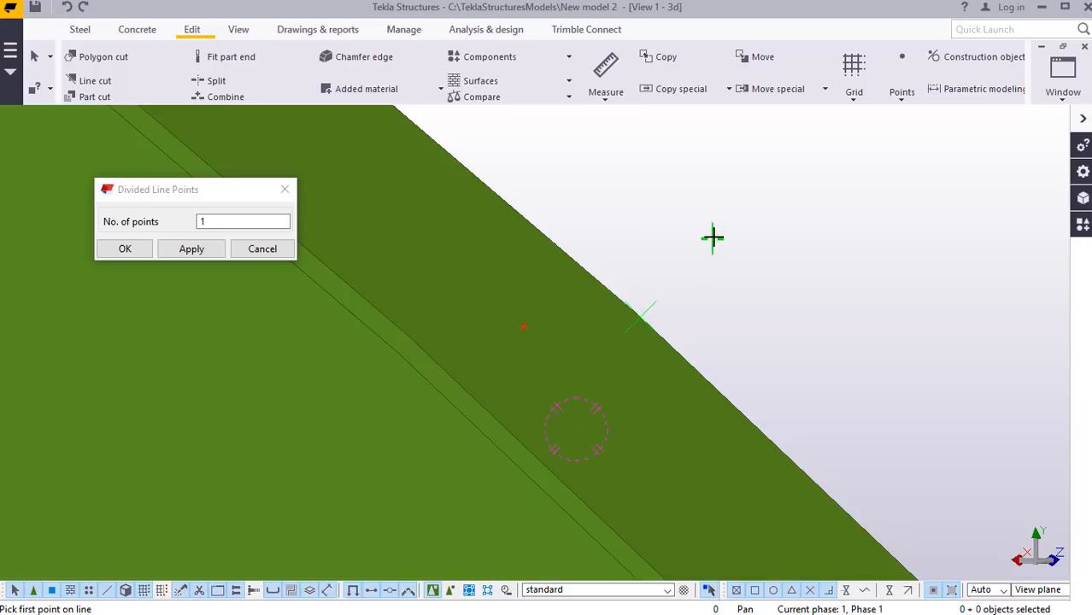
right_click(713, 238)
left_click(742, 248)
left_click(126, 249)
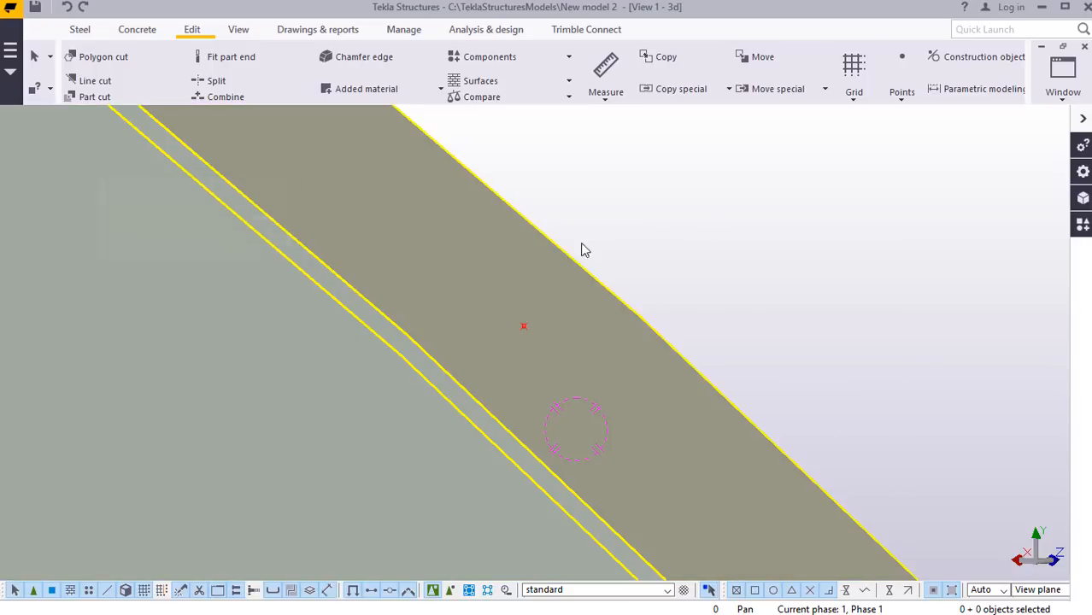
Examine the construction points along the top flange of the roof beam above the eaves haunch.
scroll(599, 265, "down", 2)
scroll(601, 314, "down", 4)
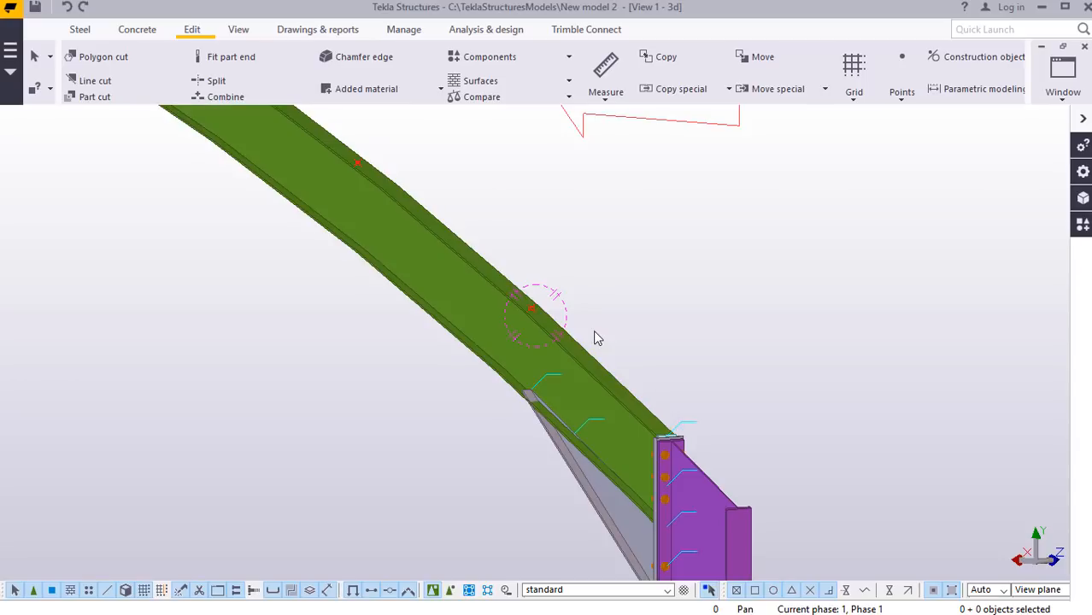
scroll(600, 359, "down", 1)
scroll(575, 349, "up", 6)
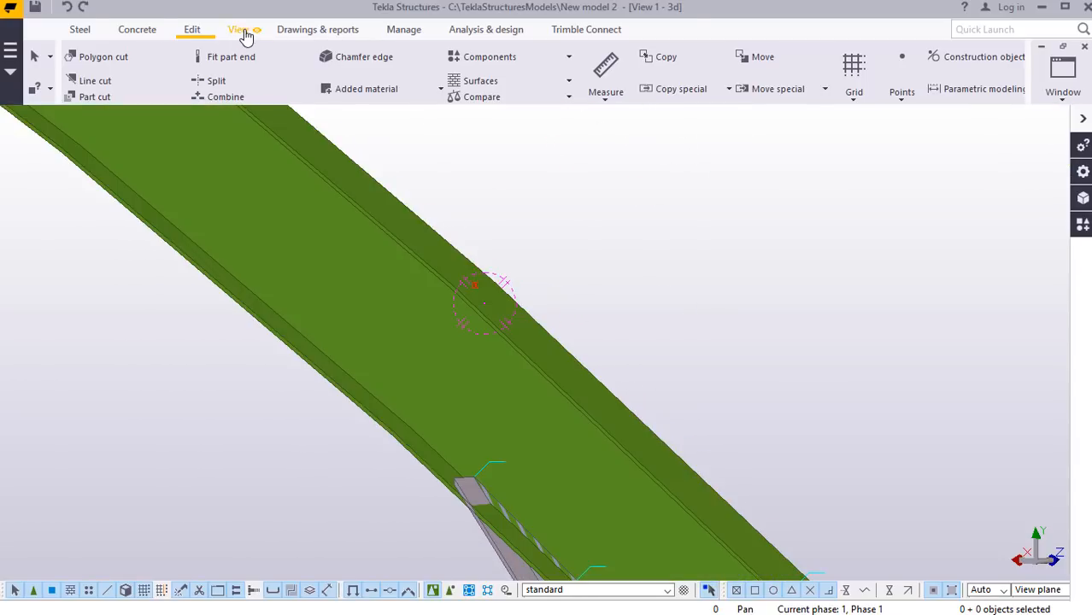
Set the work plane on the curved rafter's sloped top flange near the column, using the work plane tool.
left_click(239, 32)
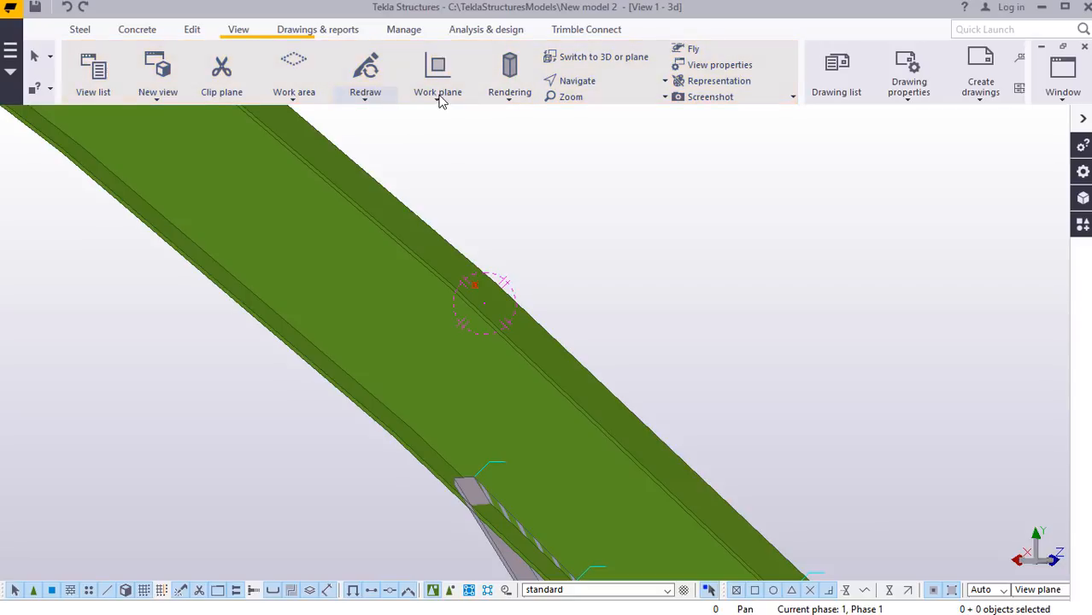
left_click(439, 96)
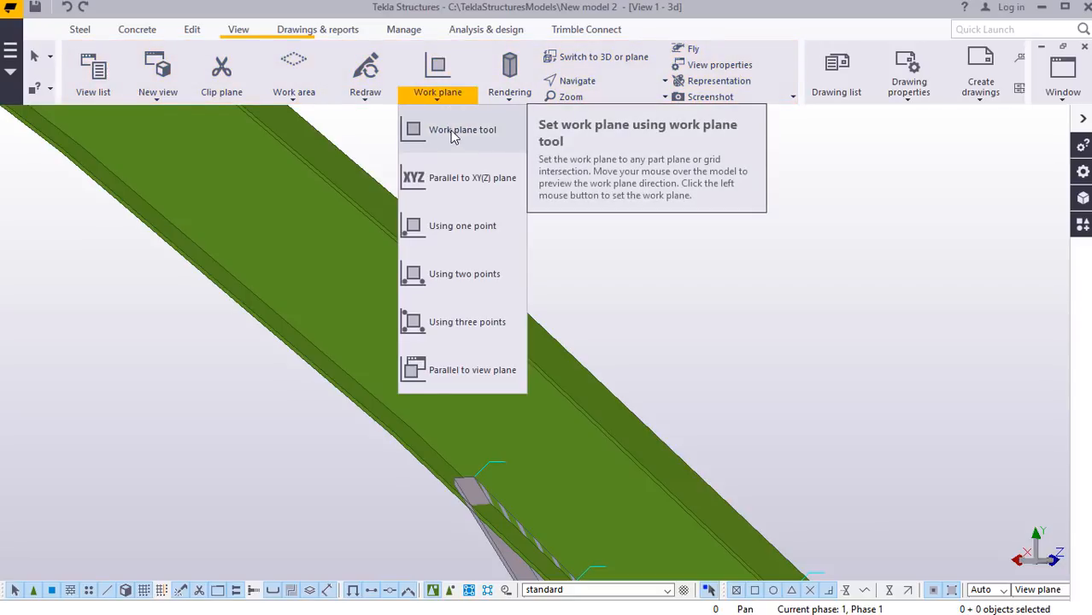
left_click(454, 130)
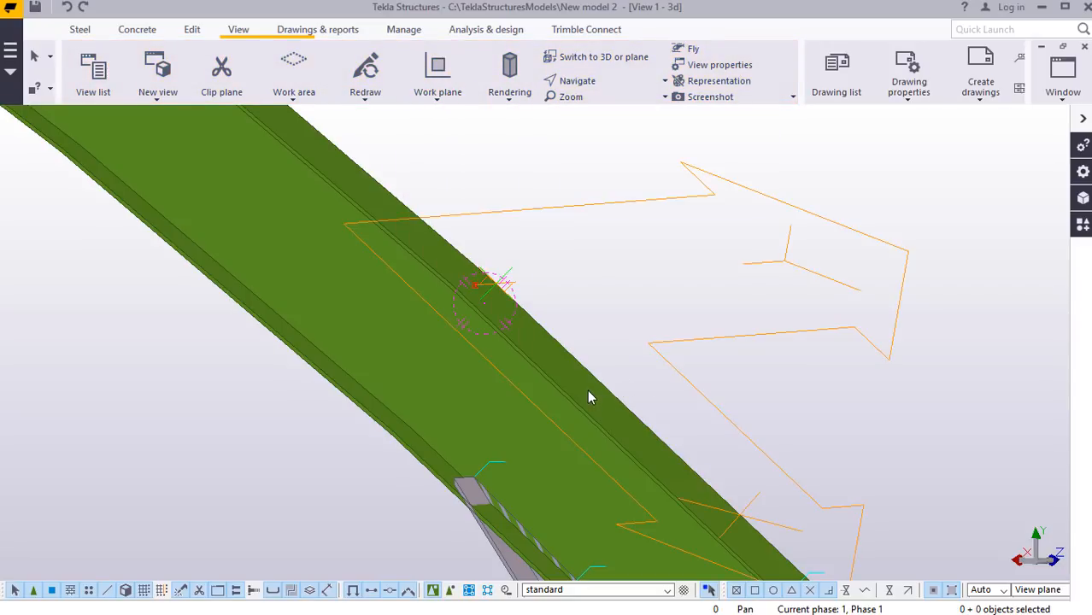
right_click(672, 261)
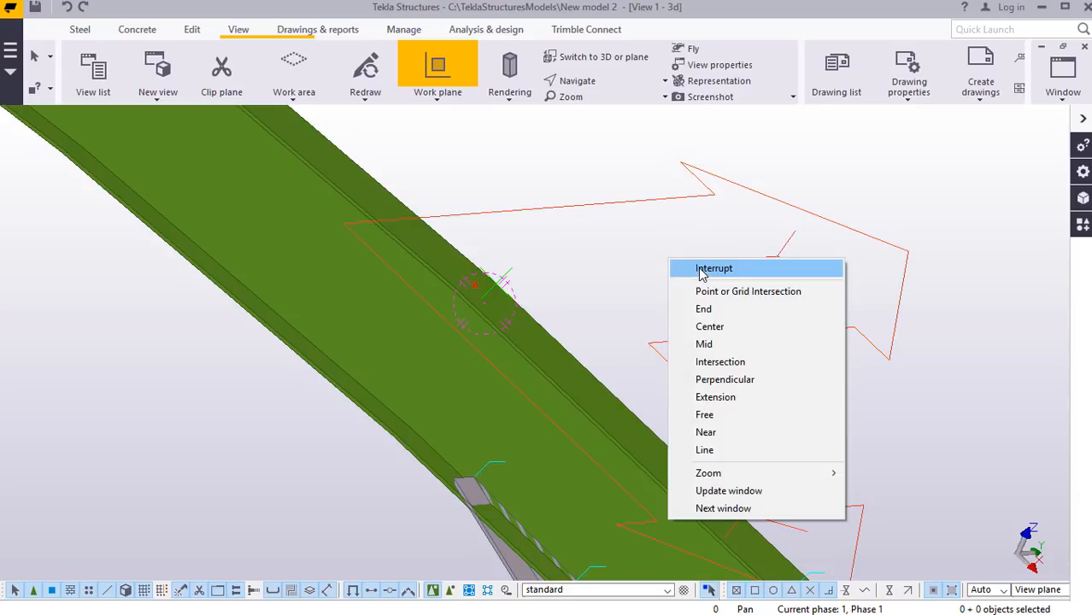
left_click(700, 270)
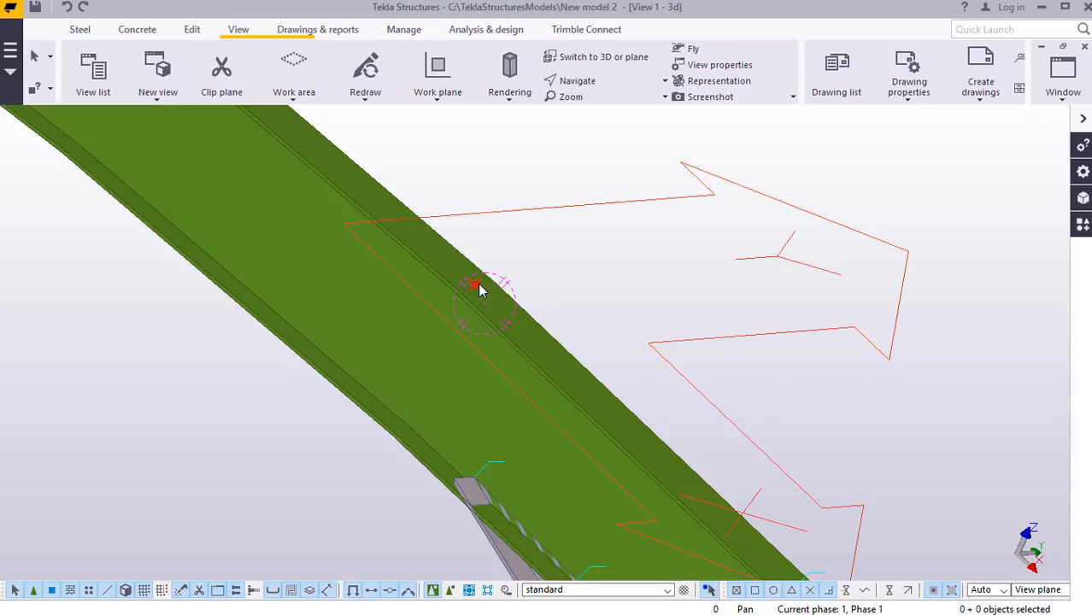
Make one linear copy of the point on the rafter's top flange with dX 400, dY 0 and dZ 0, towards the column.
left_click(475, 285)
right_click(575, 246)
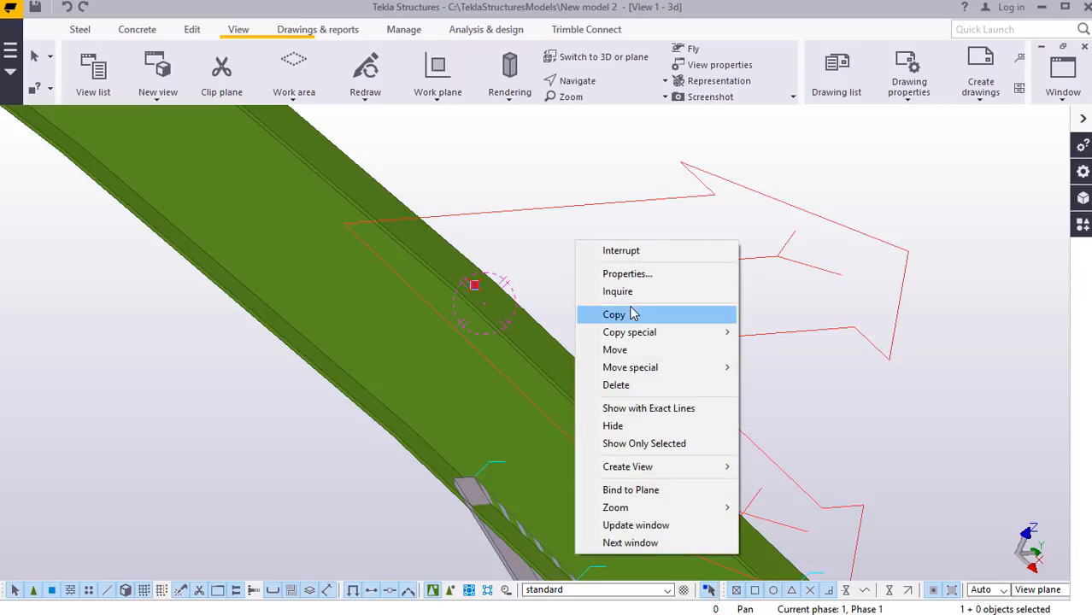
mouse_move(631, 333)
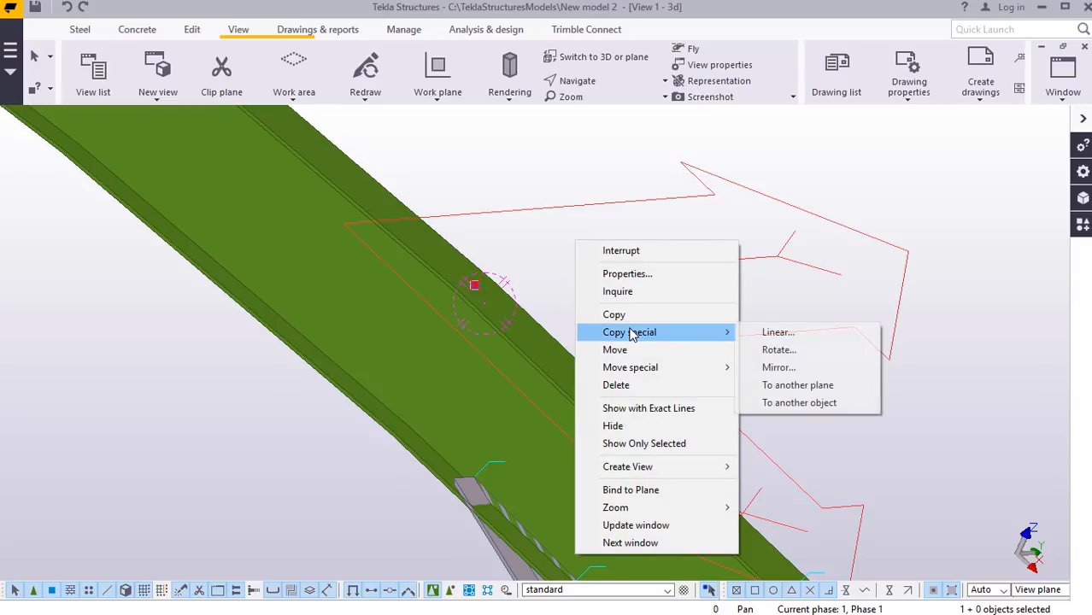
left_click(778, 332)
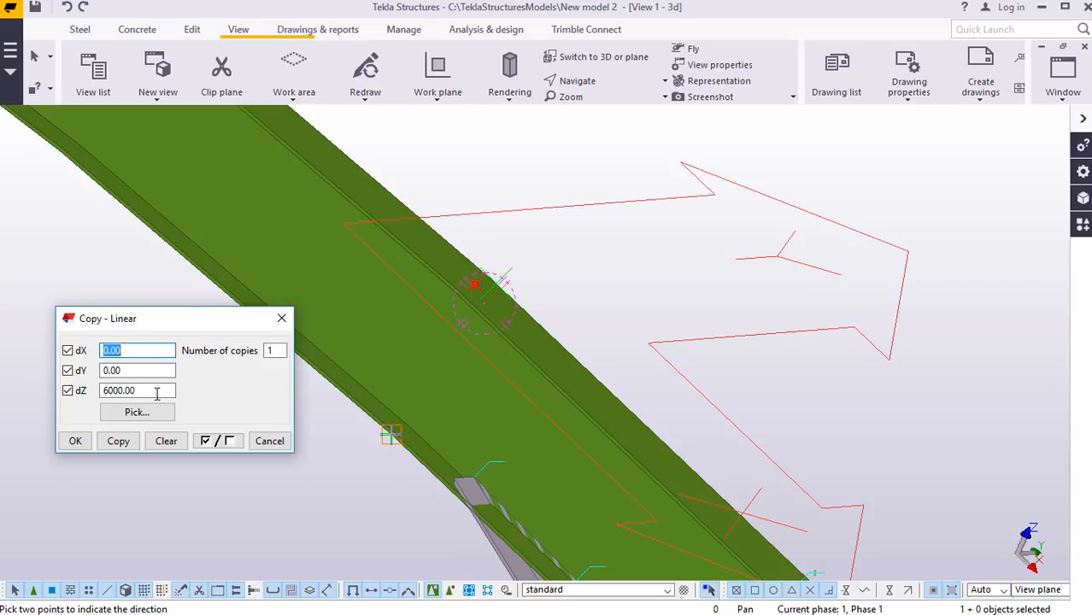
left_click_drag(150, 391, 81, 392)
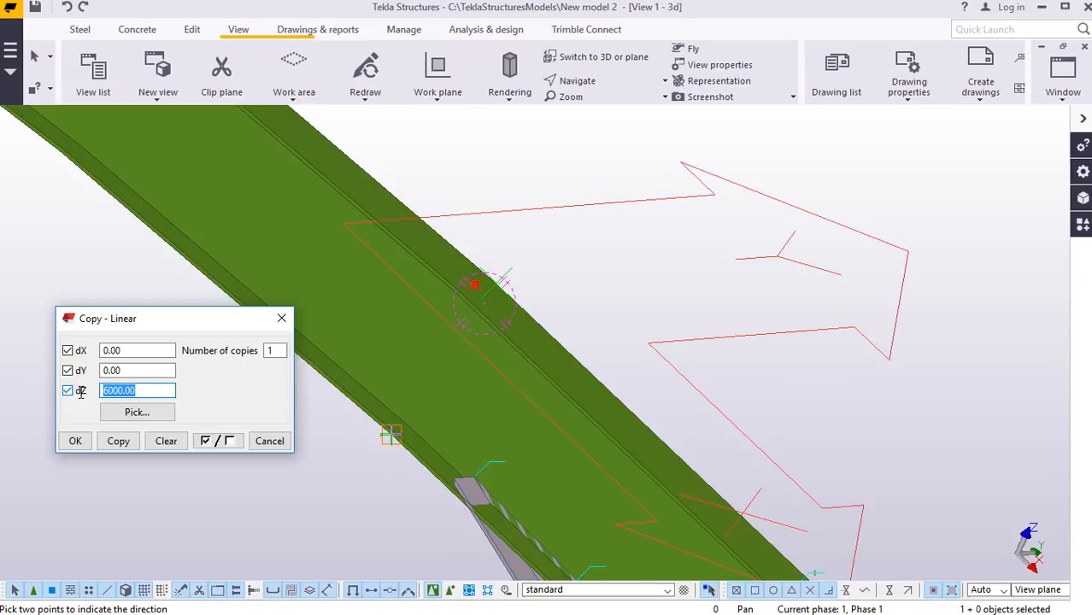
type("0")
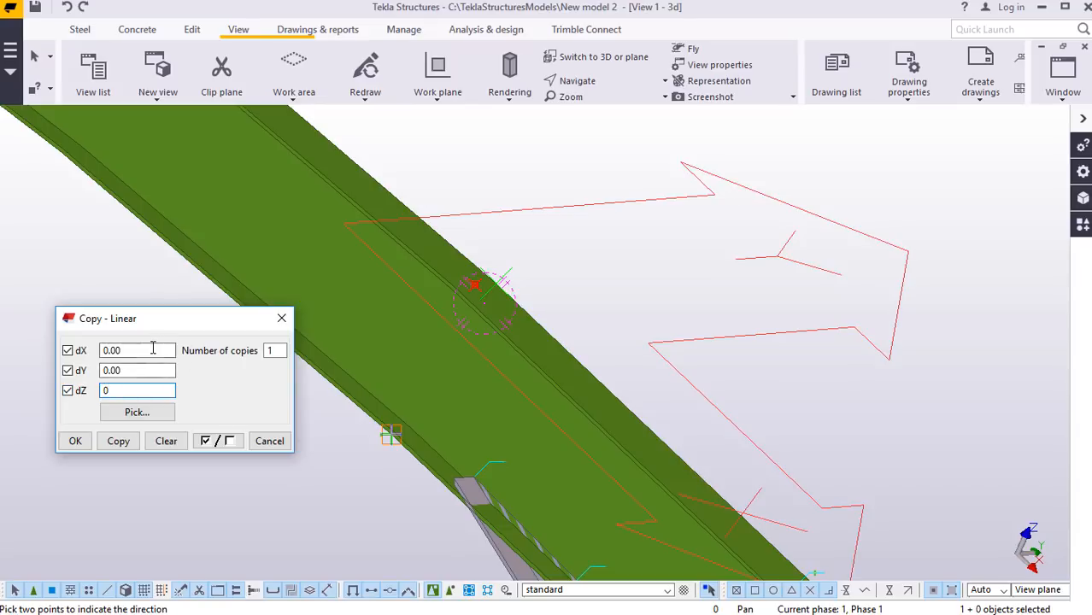
left_click_drag(136, 350, 94, 351)
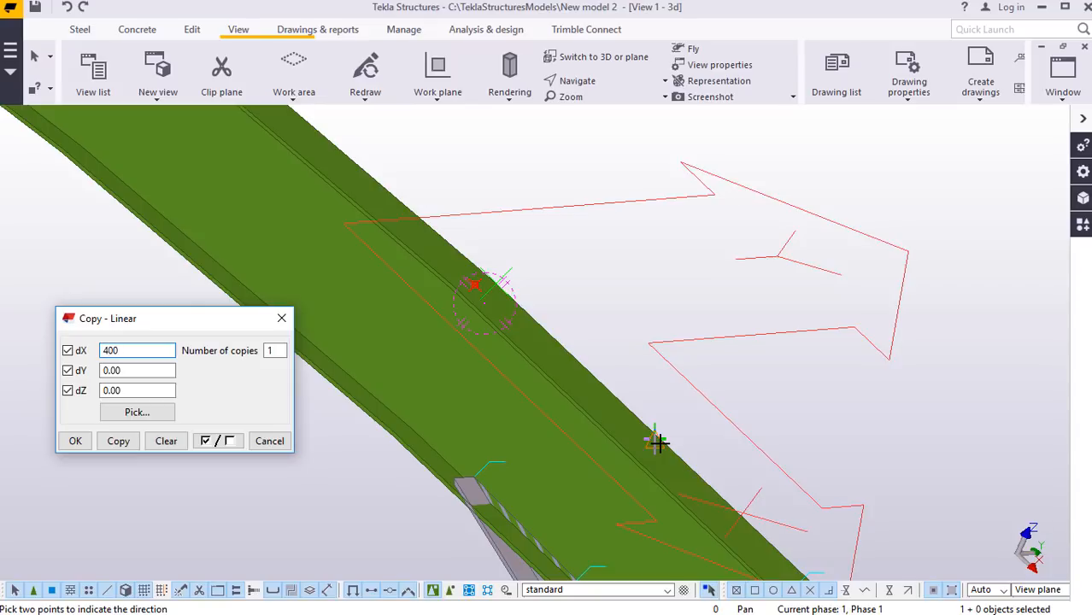
left_click(118, 441)
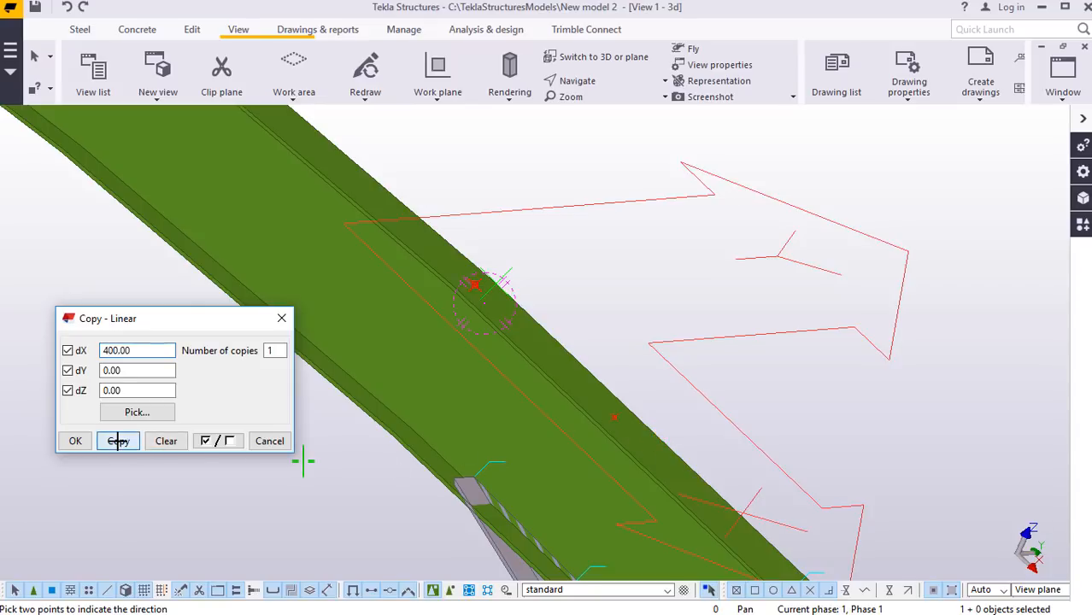
left_click(77, 443)
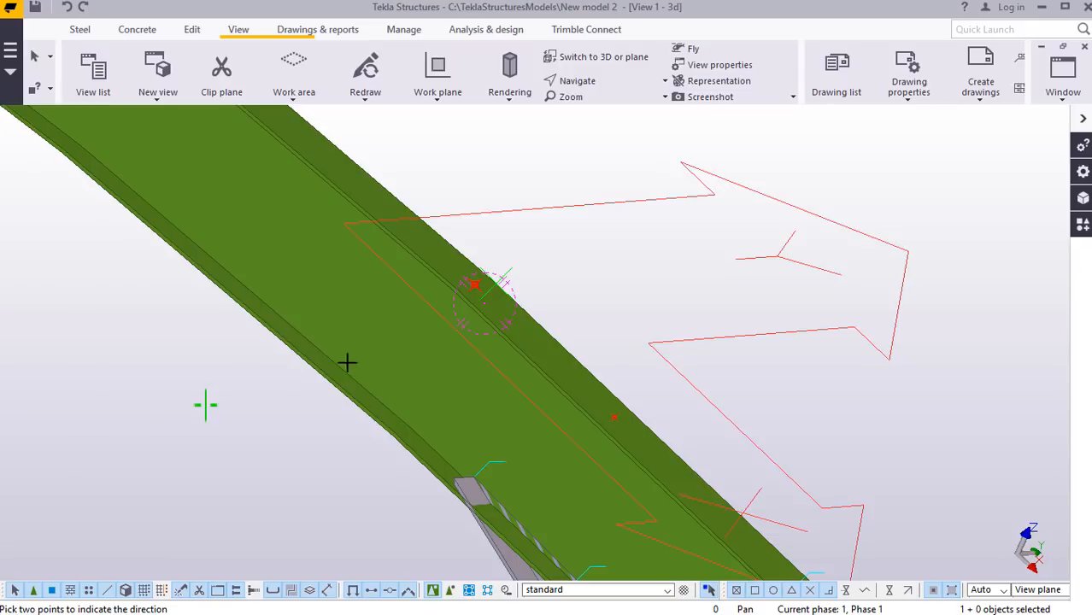
scroll(450, 328, "down", 2)
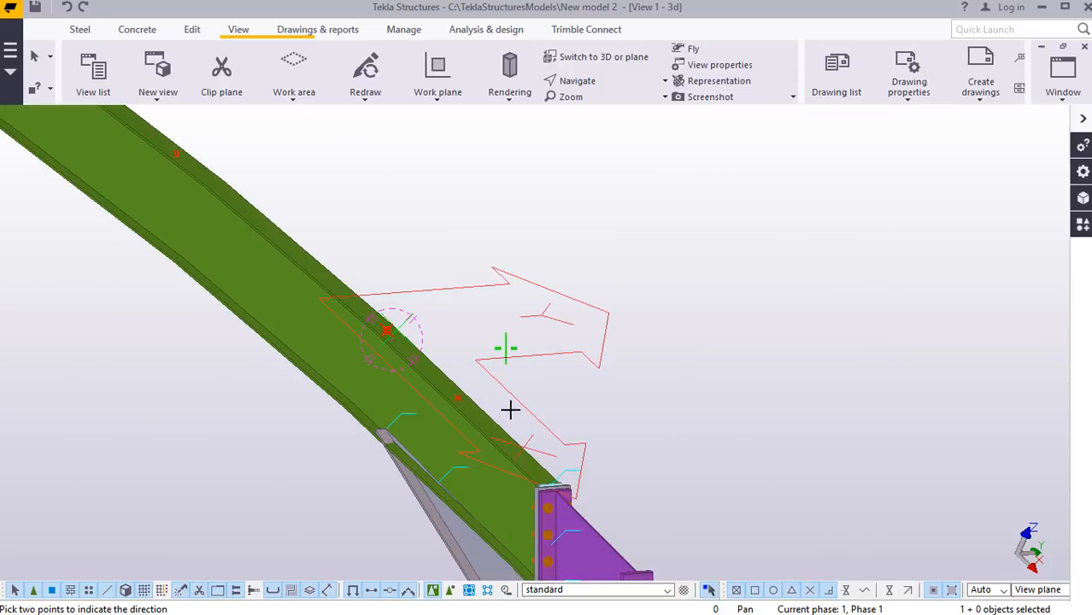
scroll(504, 414, "up", 2)
scroll(504, 414, "up", 3)
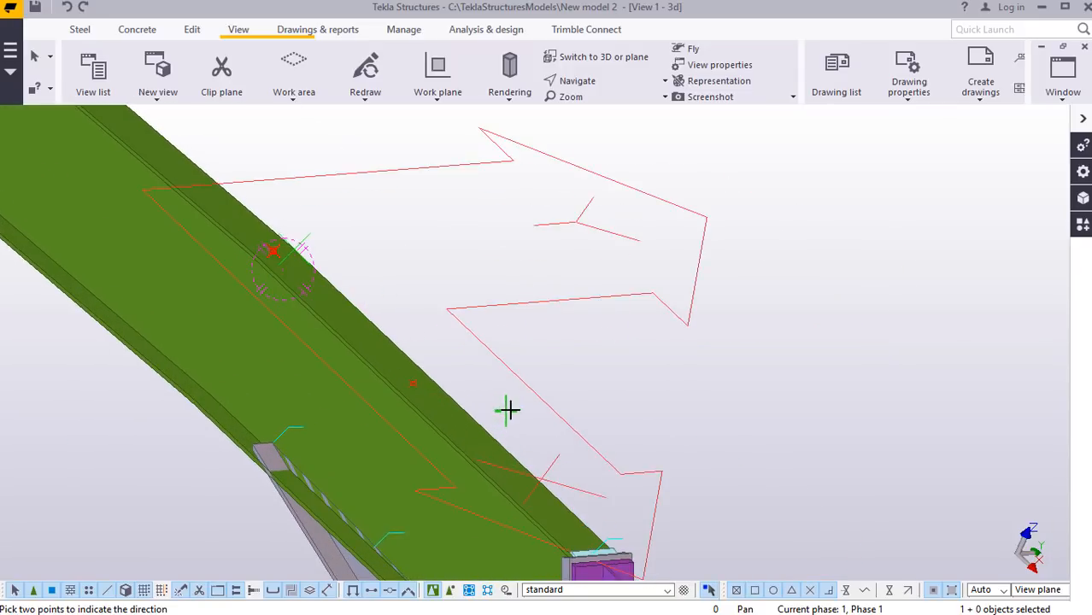
scroll(519, 413, "down", 2)
scroll(520, 413, "down", 2)
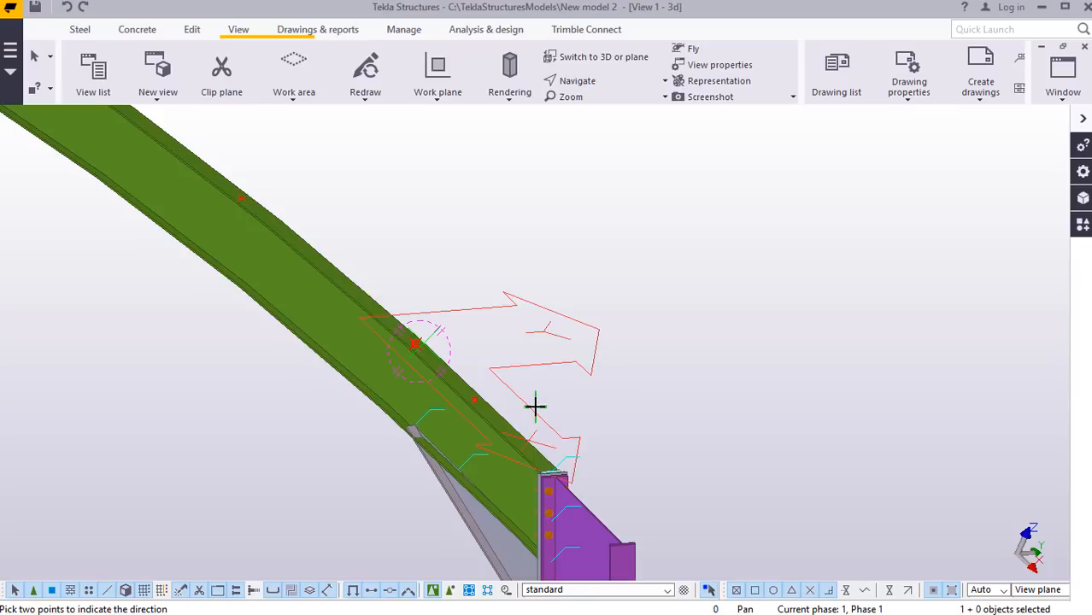
scroll(498, 408, "up", 1)
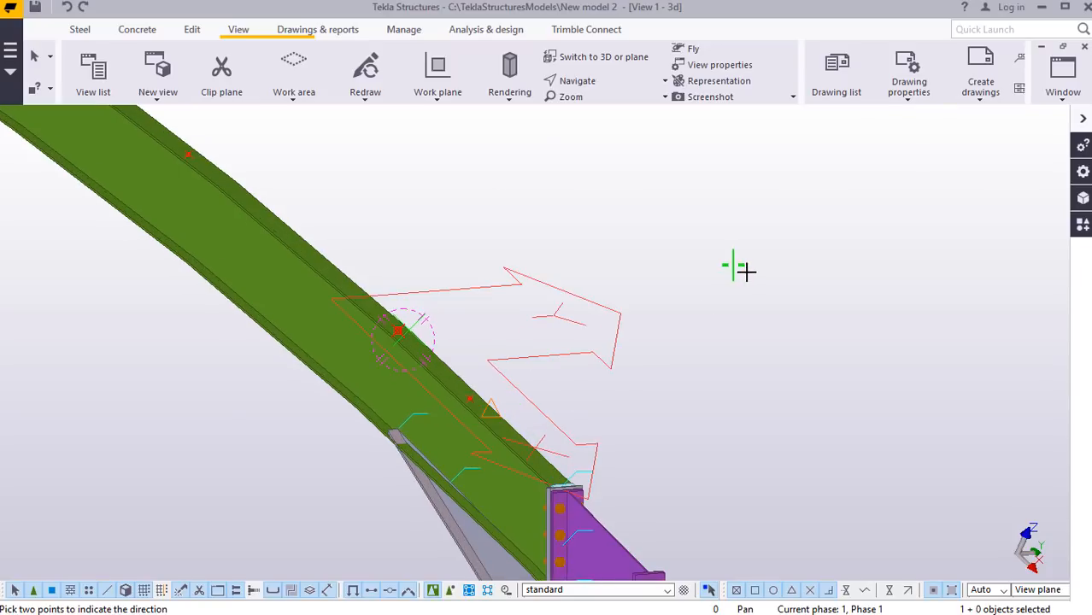
right_click(735, 267)
left_click(769, 275)
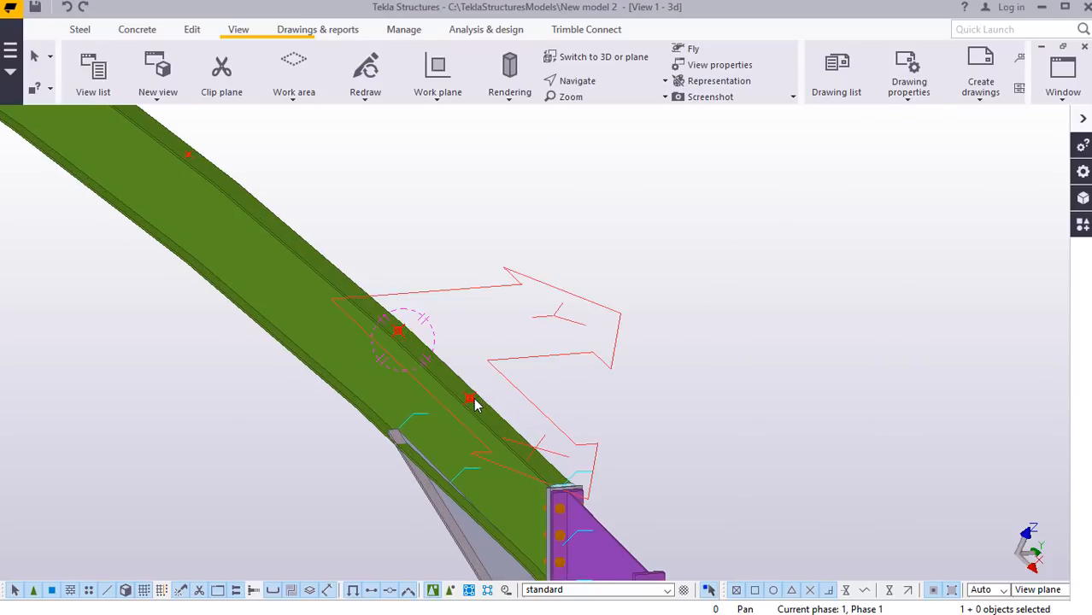
Copy the new point linearly by another 400 in dX, and delete the two points above the resulting copy.
right_click(752, 246)
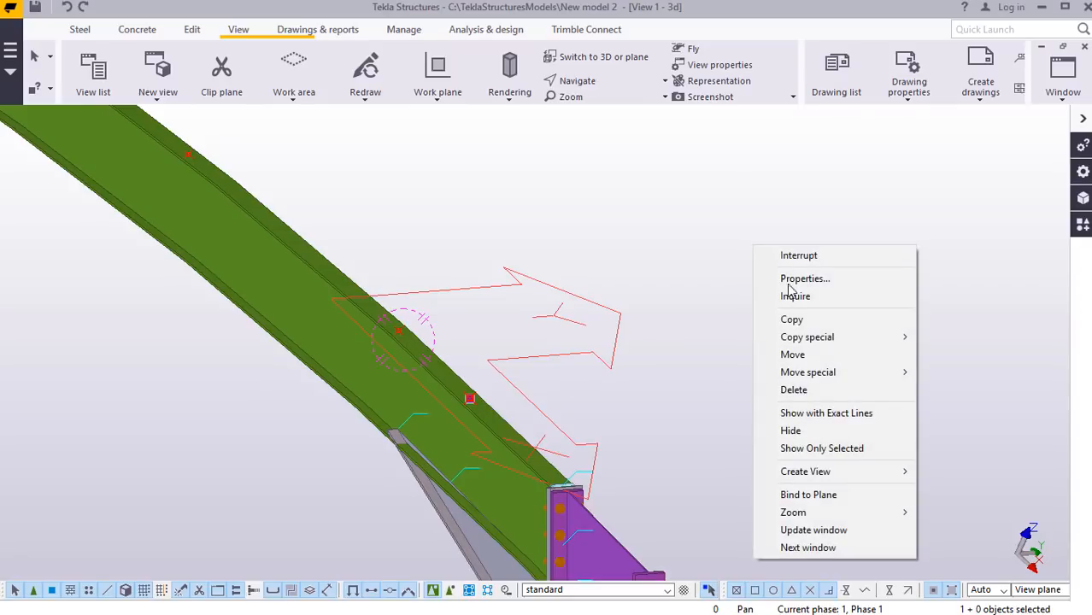
mouse_move(809, 341)
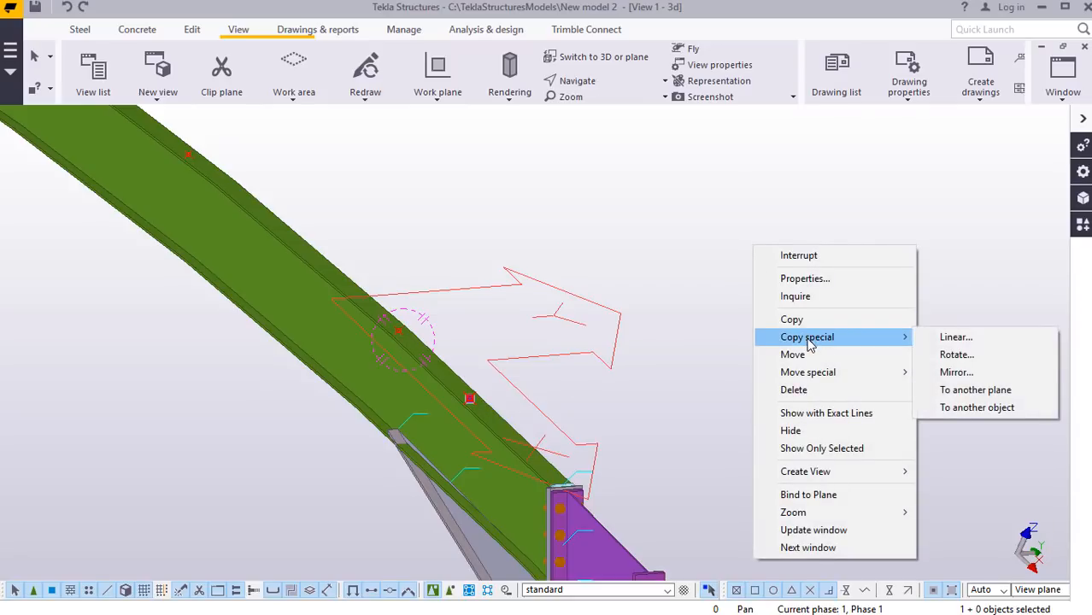
left_click(952, 338)
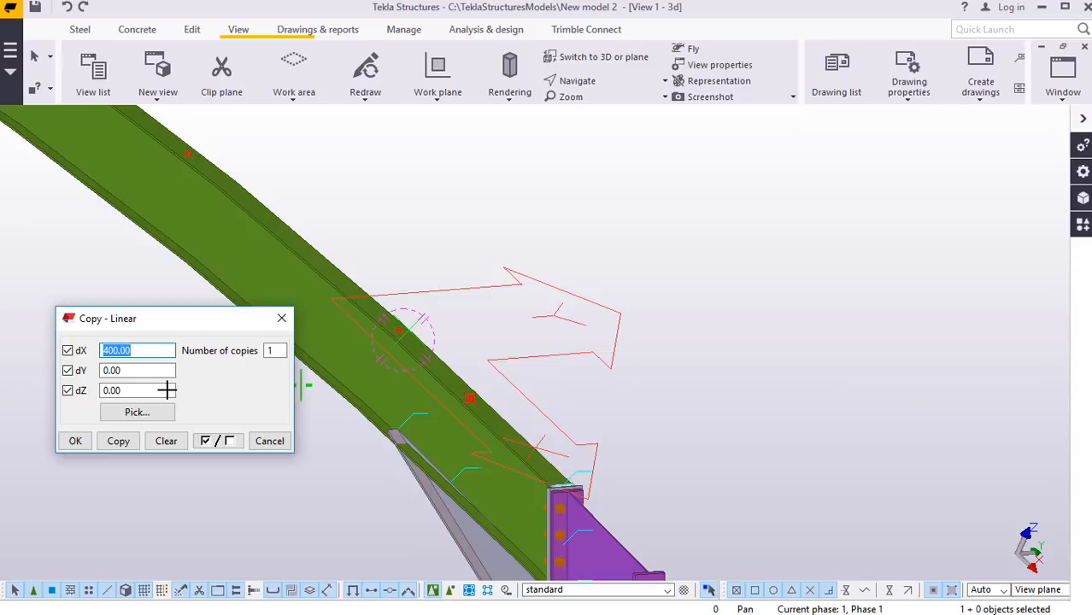
left_click(124, 442)
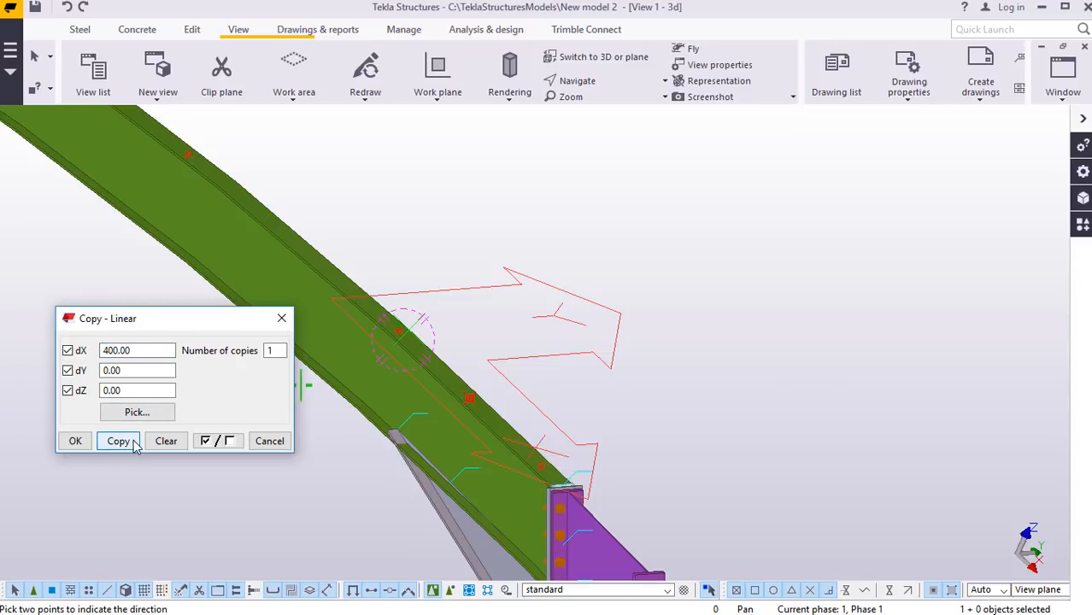
left_click(75, 442)
right_click(806, 242)
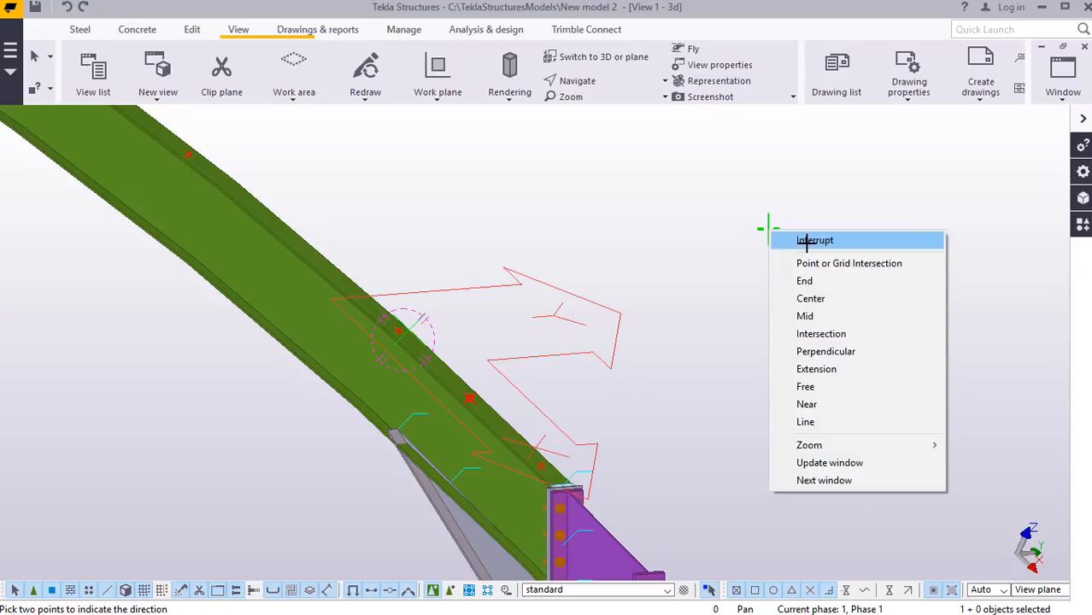
left_click(806, 242)
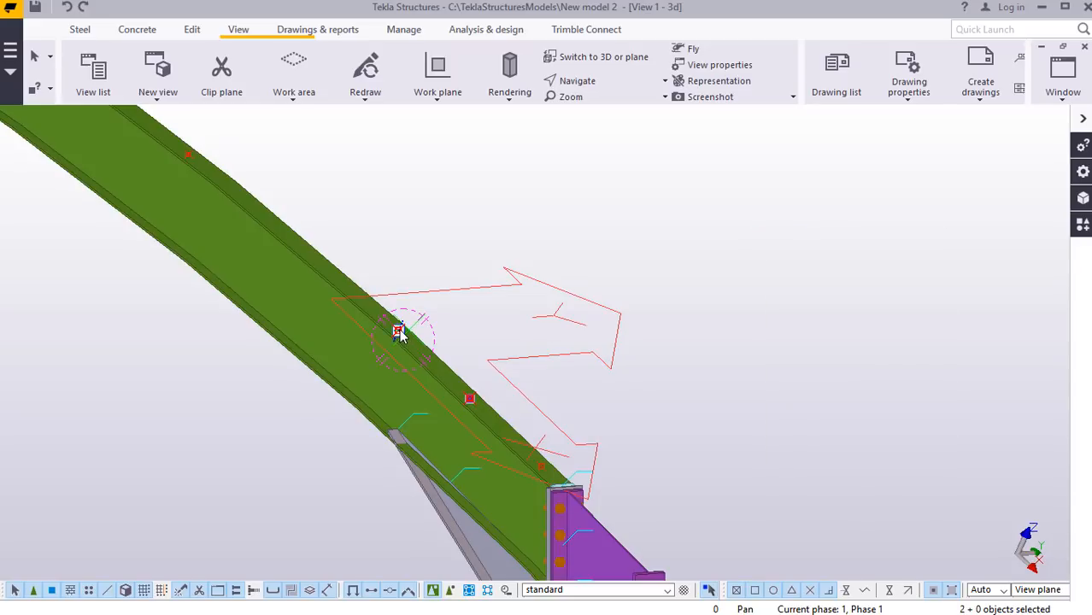
right_click(736, 237)
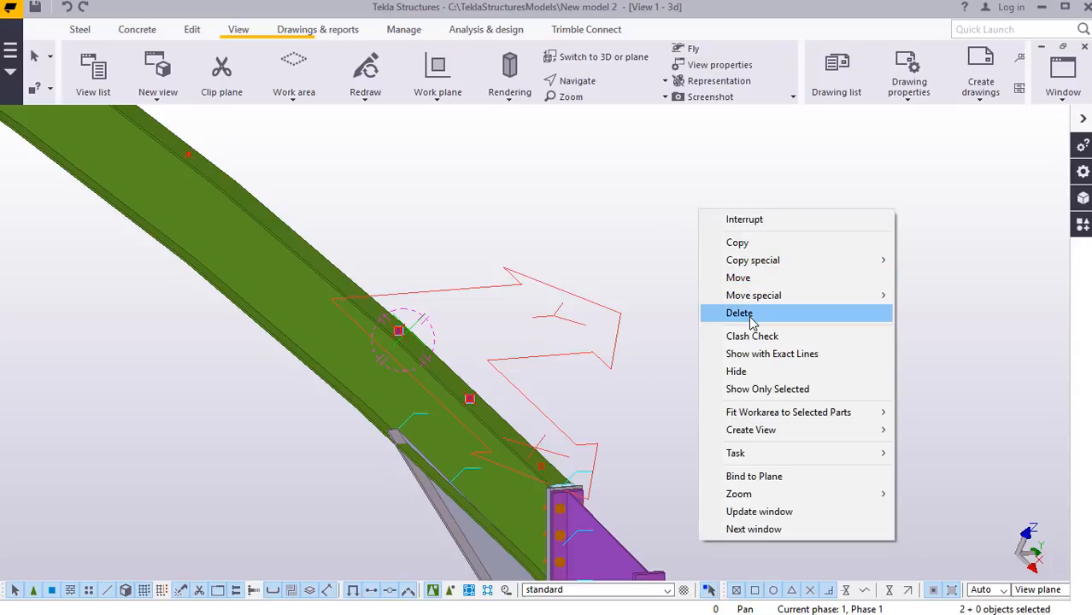
left_click(750, 313)
Copy the remaining point near the rafter end to the adjacent frame, using the midpoints of the two columns' outer flange tops as origin and destination.
left_click(542, 466)
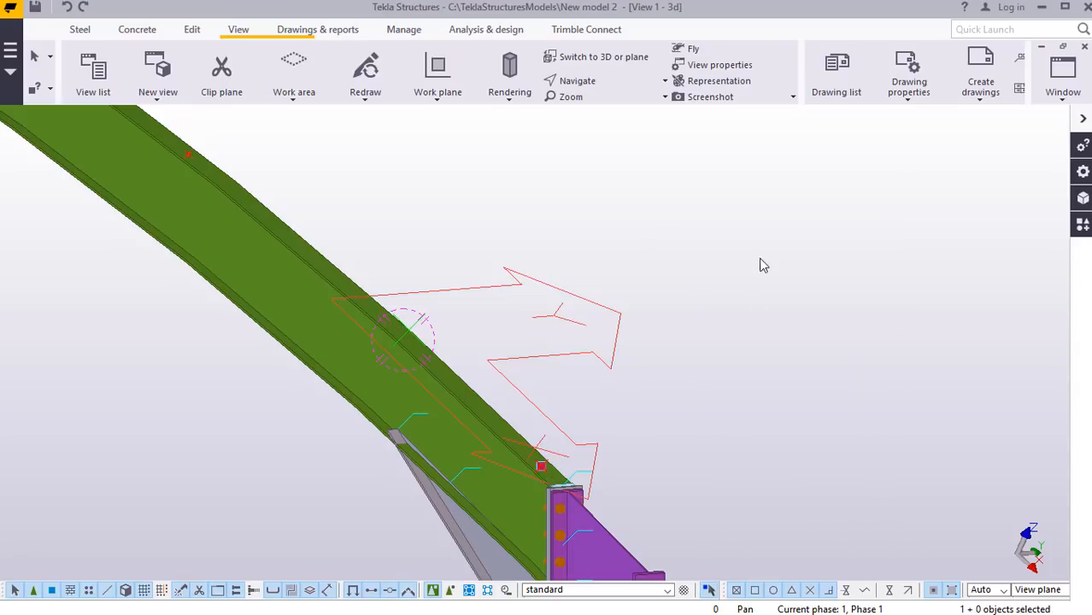
right_click(754, 248)
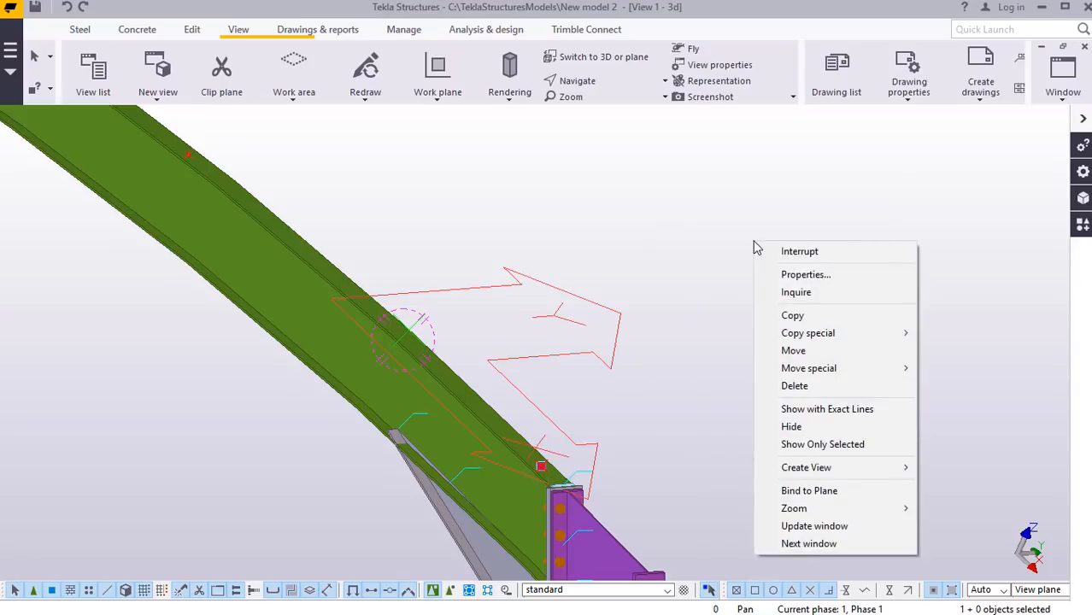
left_click(808, 321)
scroll(464, 310, "down", 2)
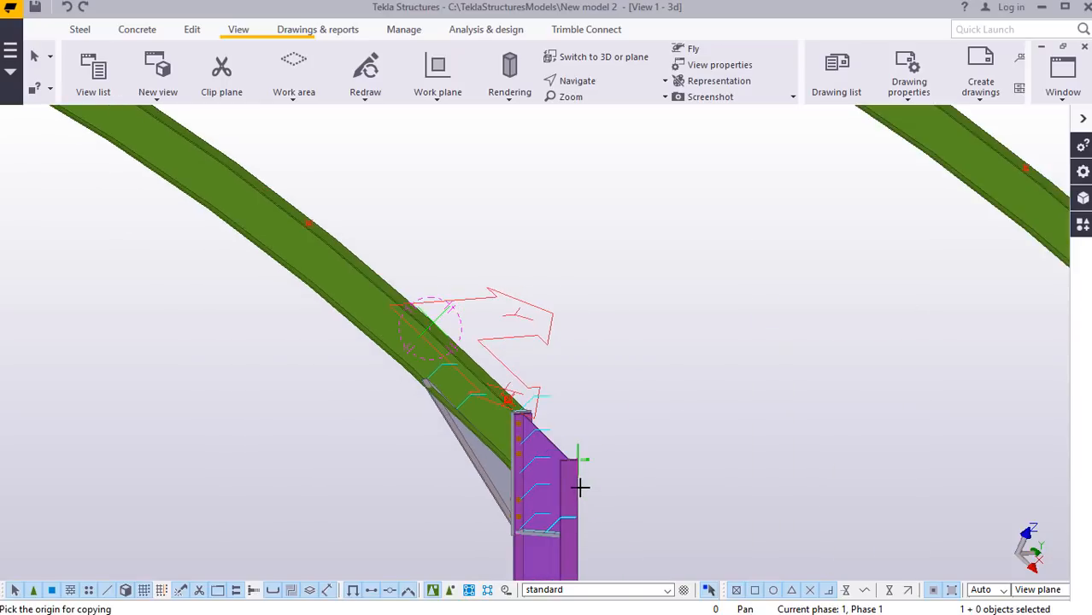
scroll(580, 487, "up", 1)
scroll(571, 465, "up", 4)
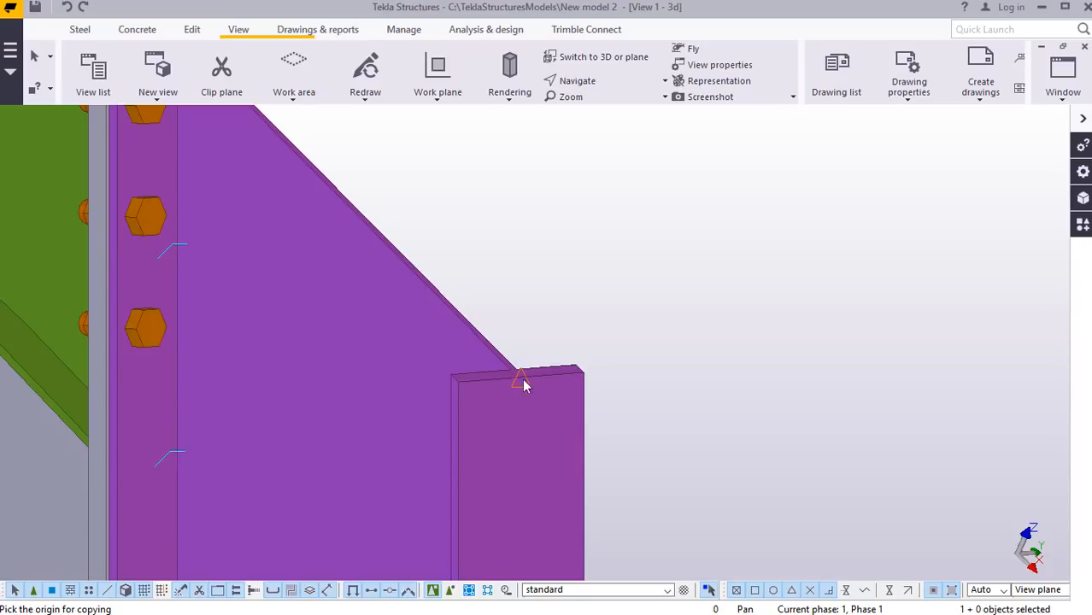
left_click(523, 384)
scroll(329, 428, "down", 3)
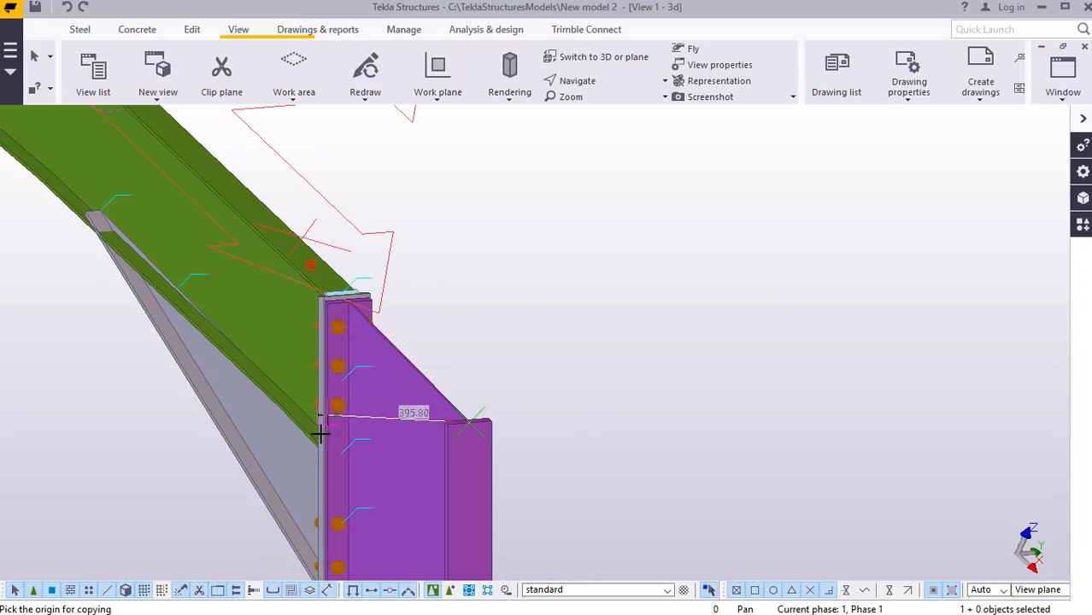
scroll(321, 432, "down", 5)
scroll(855, 415, "down", 2)
middle_click_drag(855, 415, 549, 438)
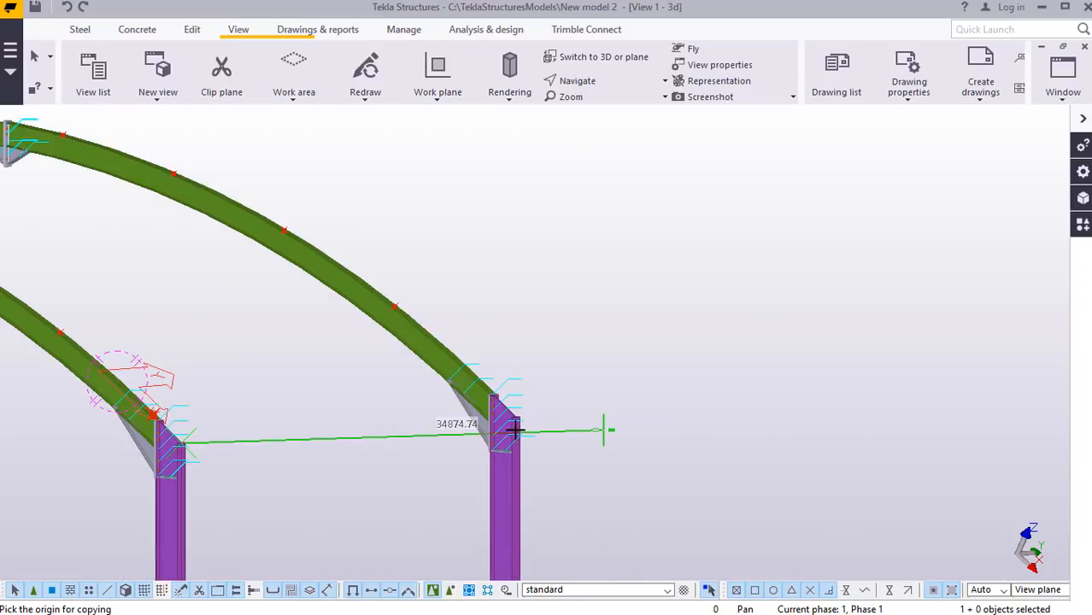
scroll(515, 432, "up", 8)
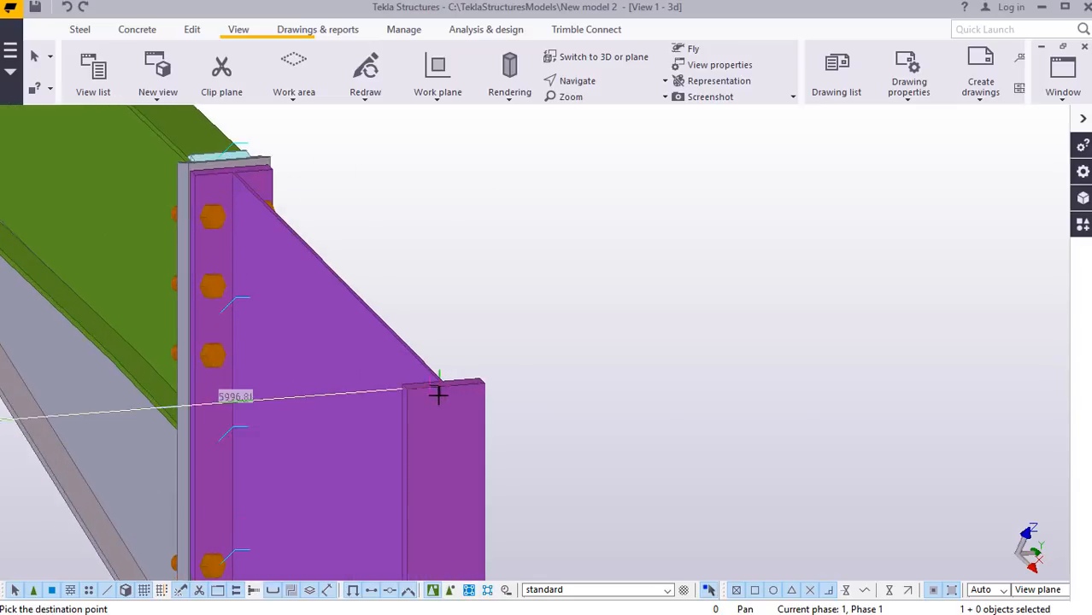
scroll(438, 395, "up", 4)
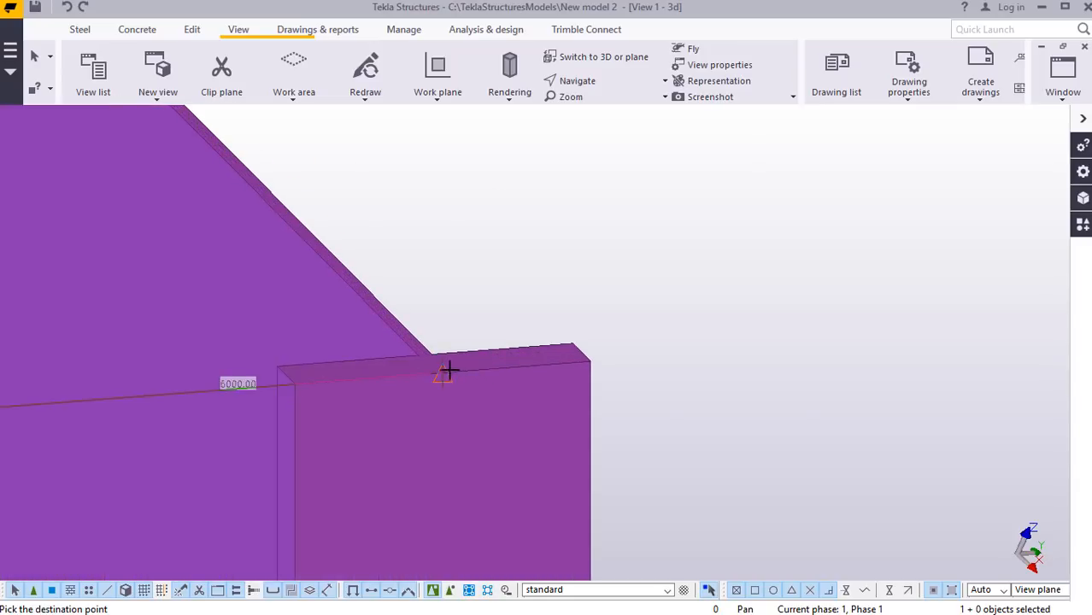
right_click(752, 254)
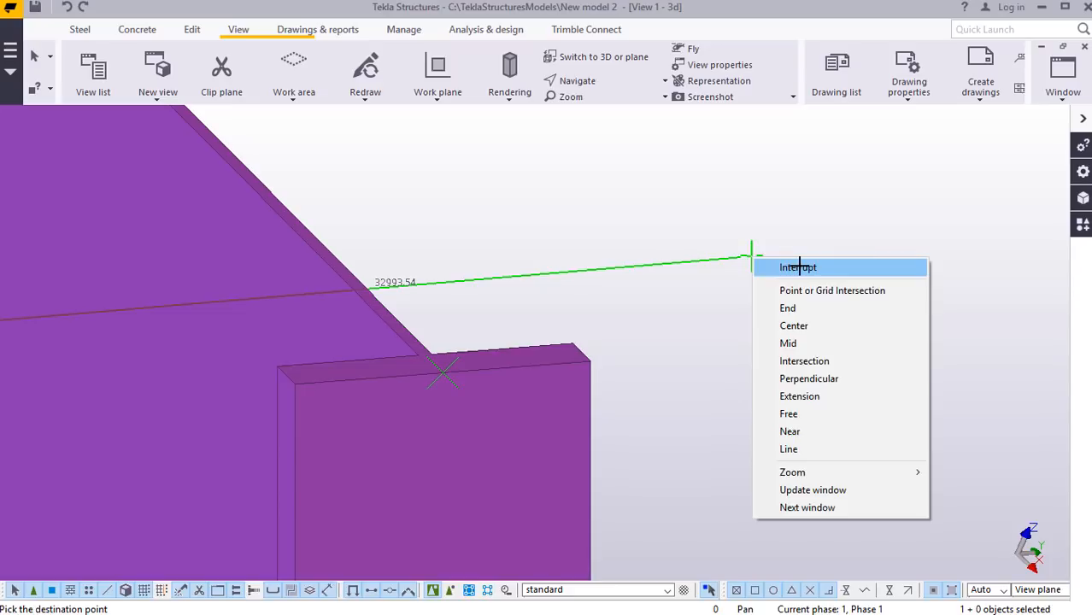
left_click(800, 267)
scroll(790, 372, "down", 8)
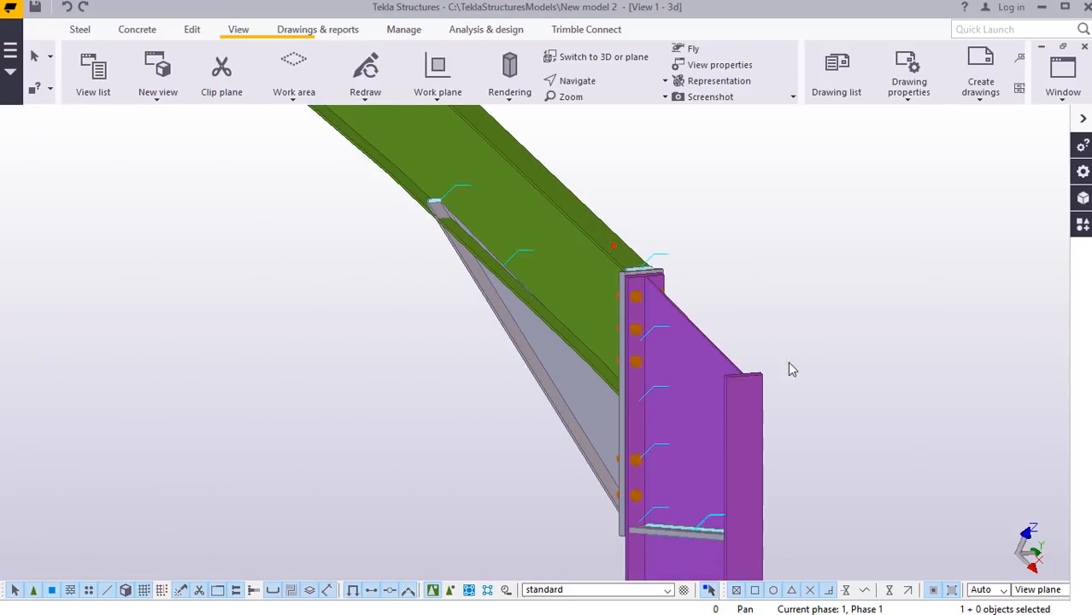
Create a steel beam between the point near the column end of the curved rafter and its copy on the adjacent rafter.
scroll(795, 317, "down", 4)
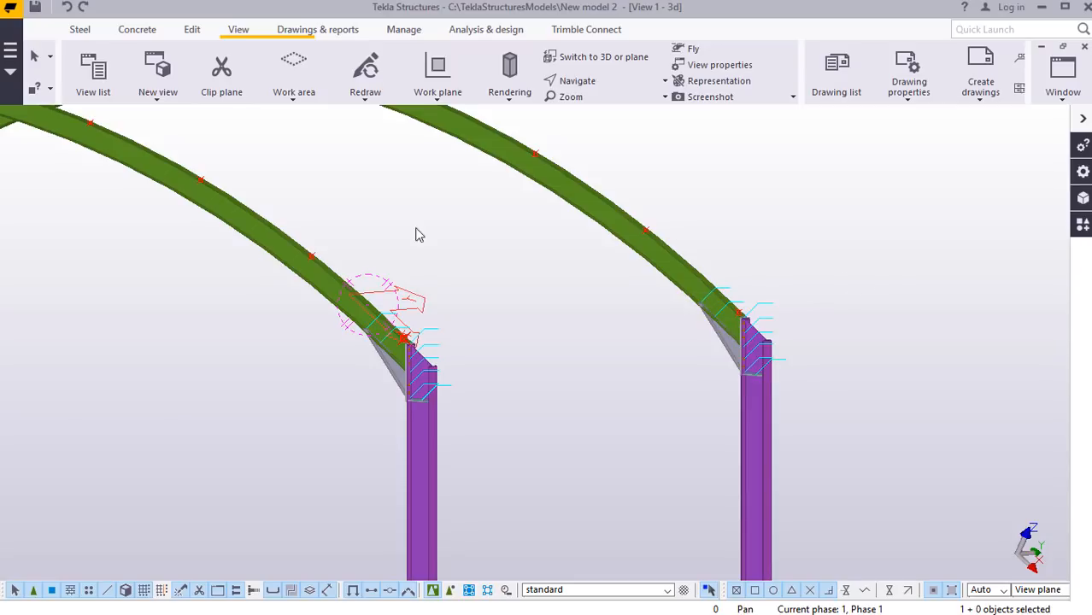
left_click(608, 80)
left_click(610, 108)
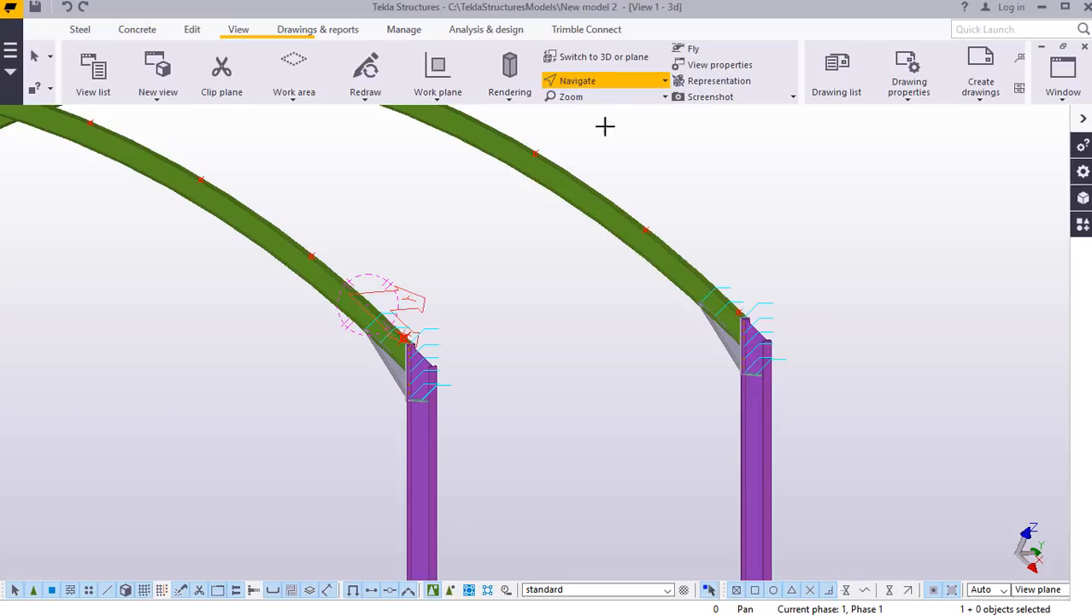
left_click(385, 328)
left_click_drag(390, 346, 396, 373)
scroll(400, 304, "up", 4)
right_click(500, 317)
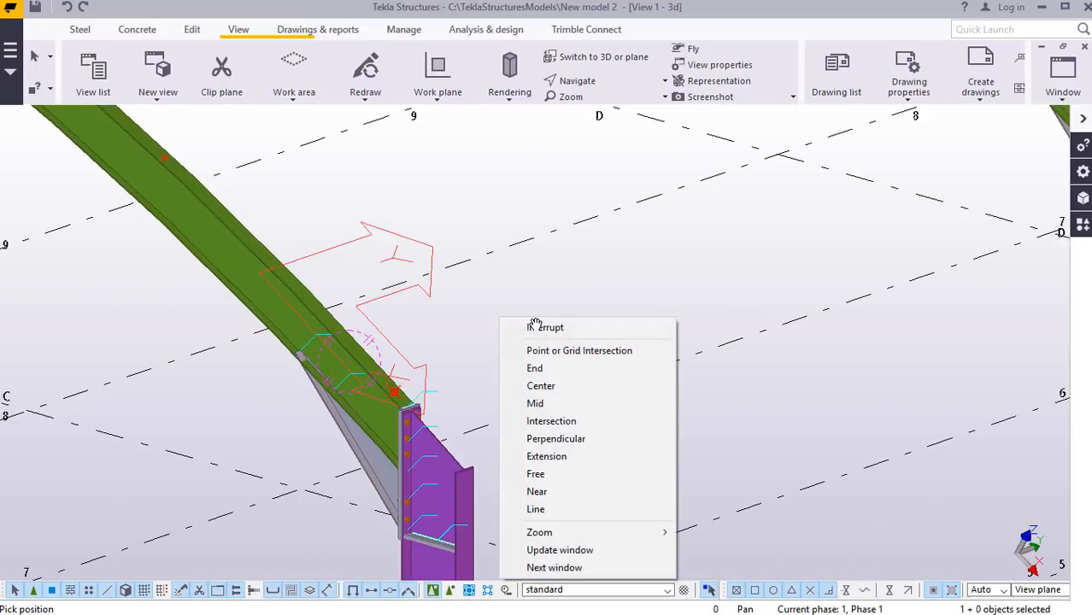
left_click(535, 326)
scroll(385, 396, "up", 3)
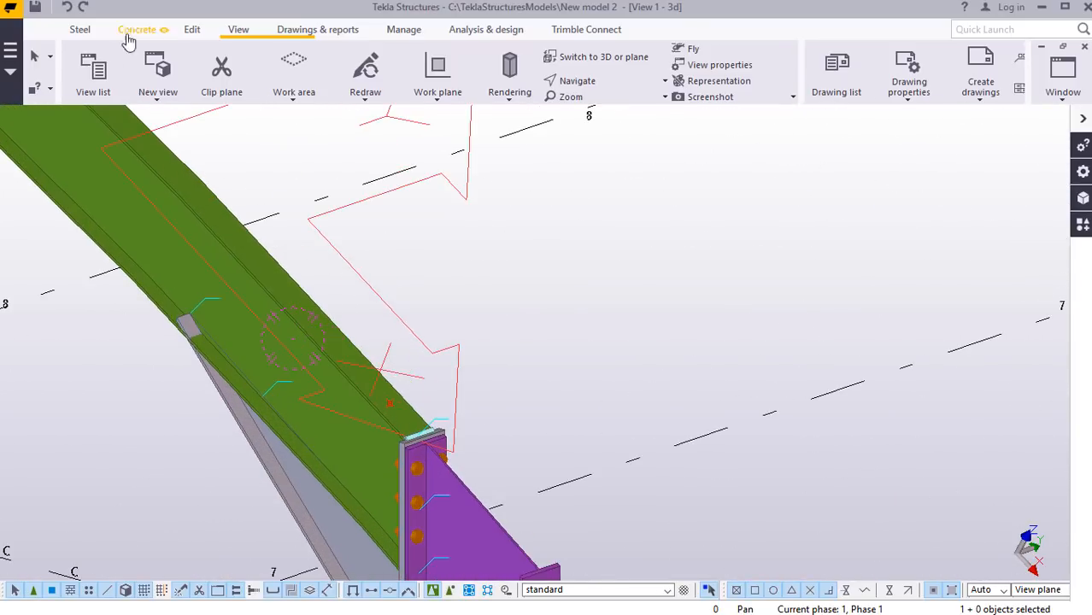
left_click(83, 31)
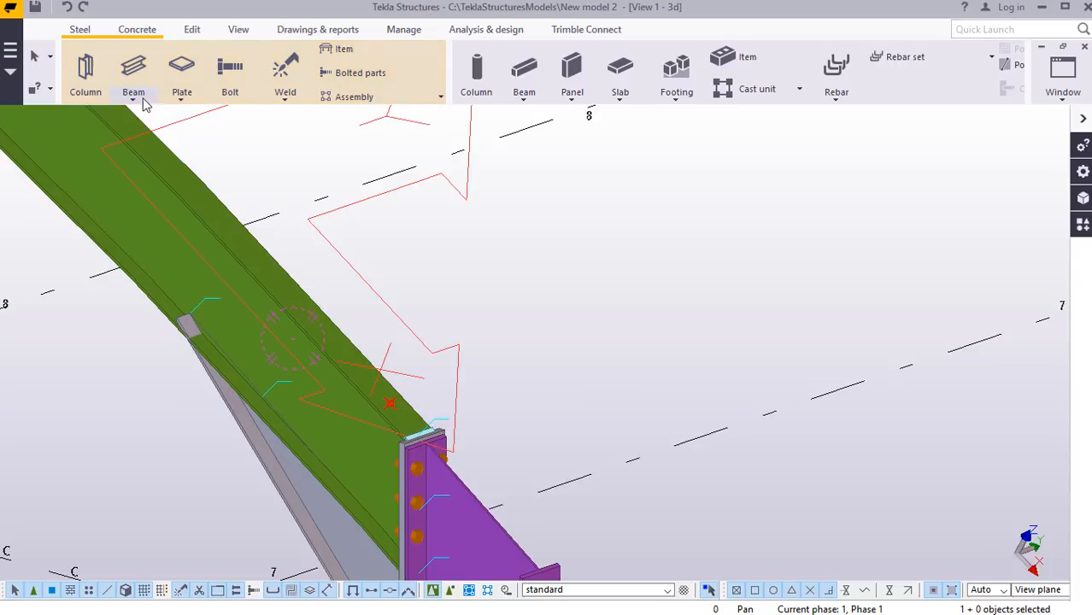
left_click(133, 99)
left_click(155, 119)
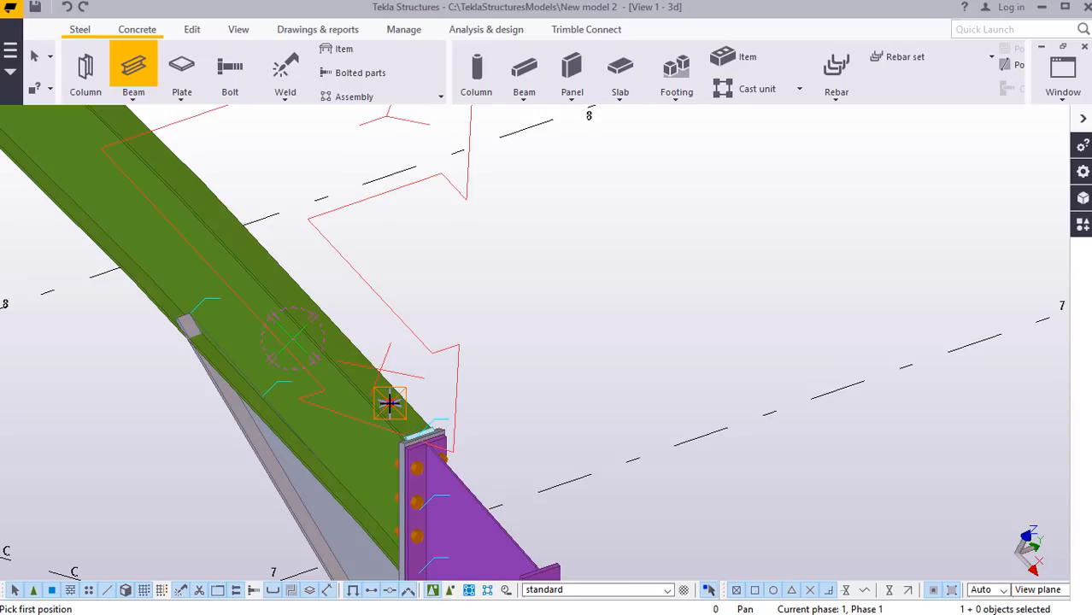
left_click(390, 403)
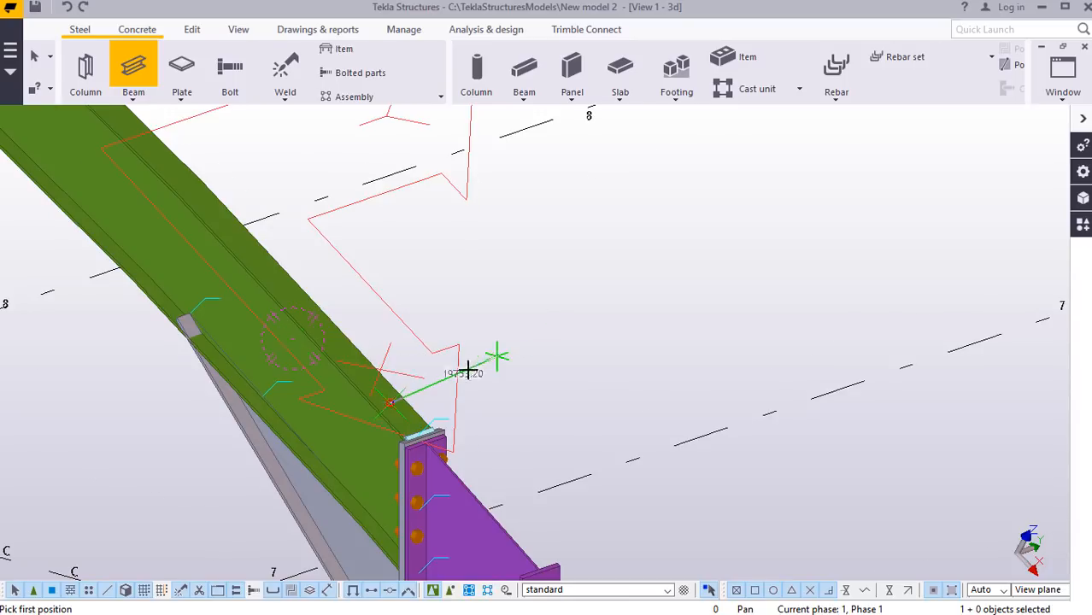
scroll(470, 369, "down", 3)
scroll(423, 381, "down", 3)
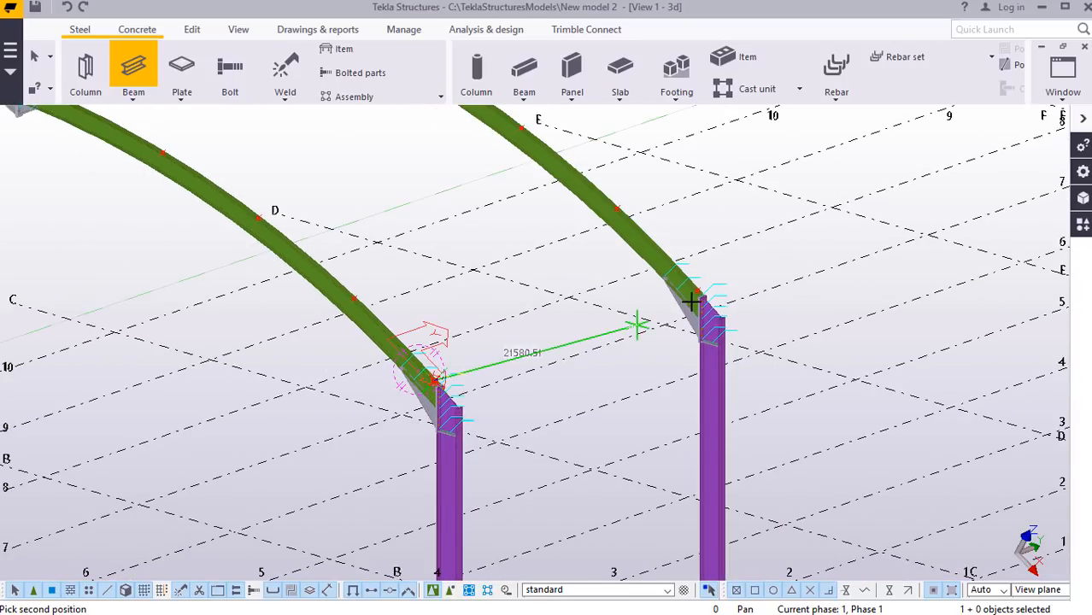
scroll(706, 299, "up", 4)
scroll(710, 270, "up", 4)
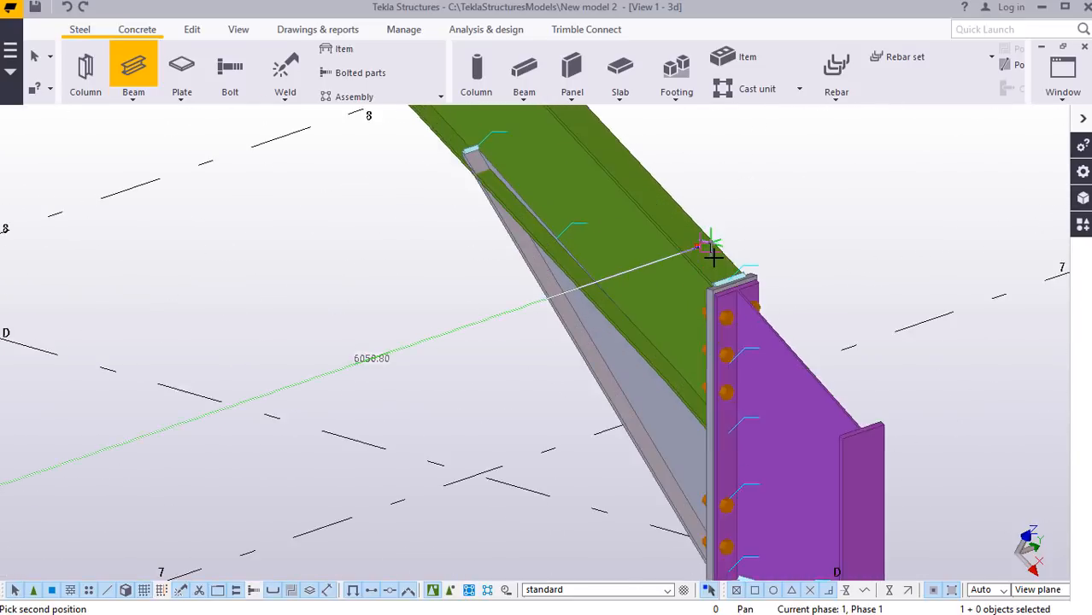
left_click(689, 241)
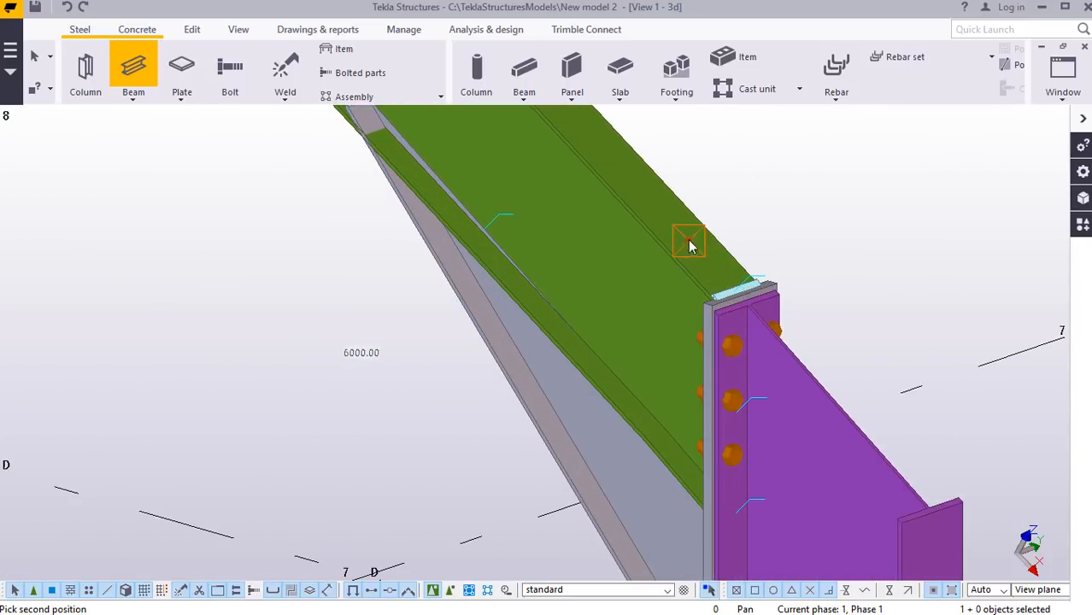
right_click(845, 175)
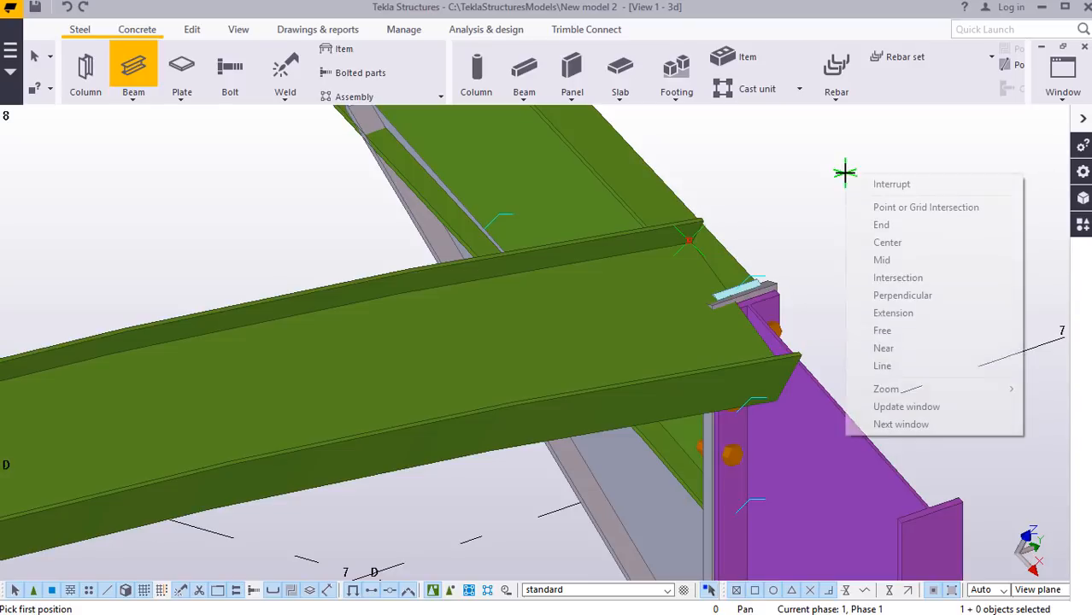
left_click(870, 183)
scroll(846, 206, "down", 6)
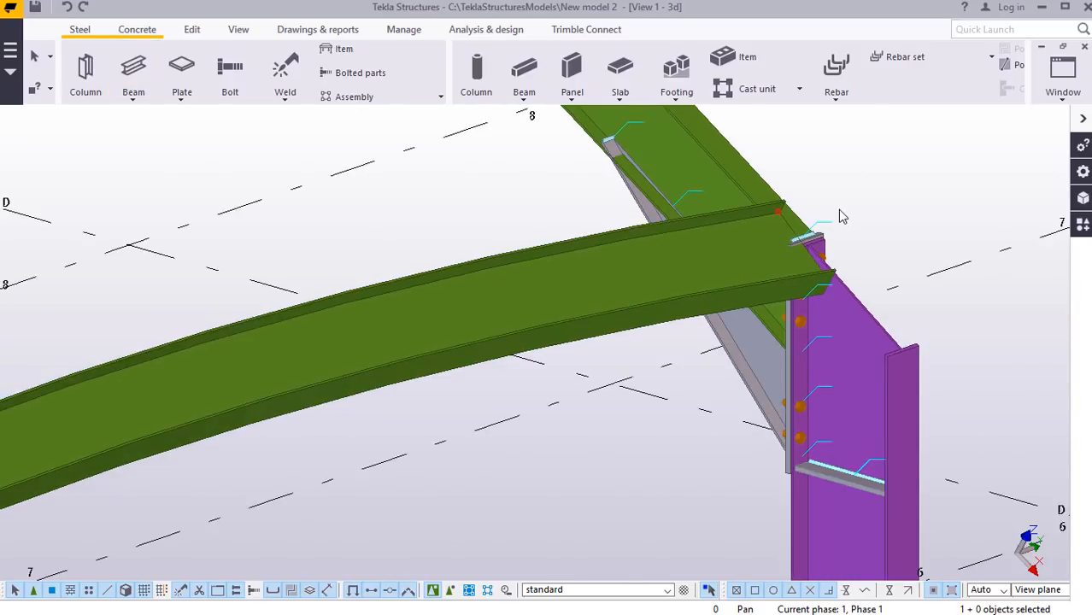
Straighten the new beam between the rafters by setting its curved beam radius to 0.
left_click(597, 293)
scroll(581, 296, "up", 5)
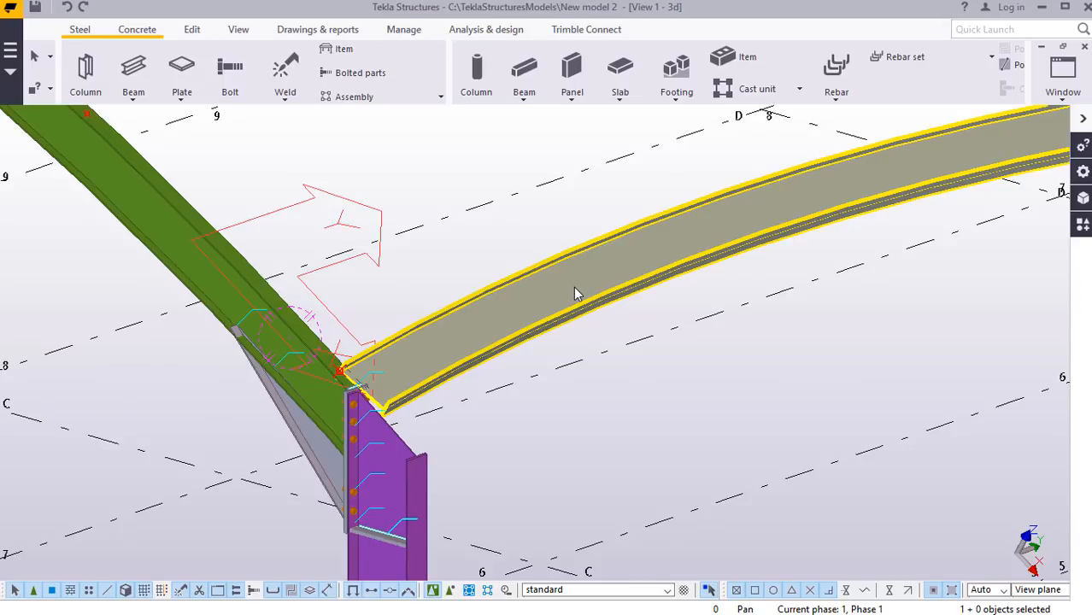
double_click(788, 208)
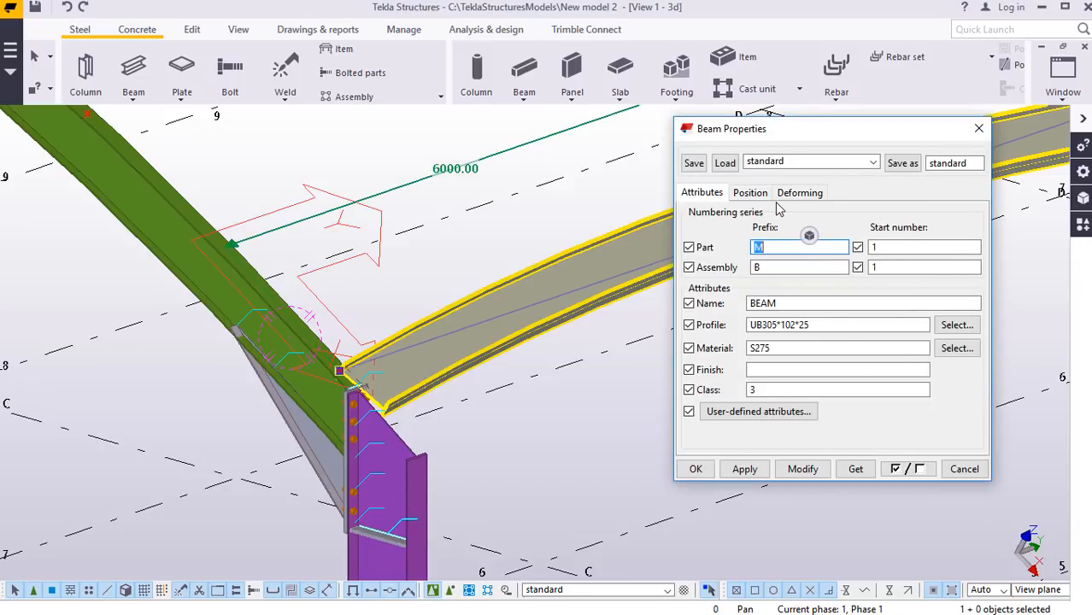
left_click(751, 194)
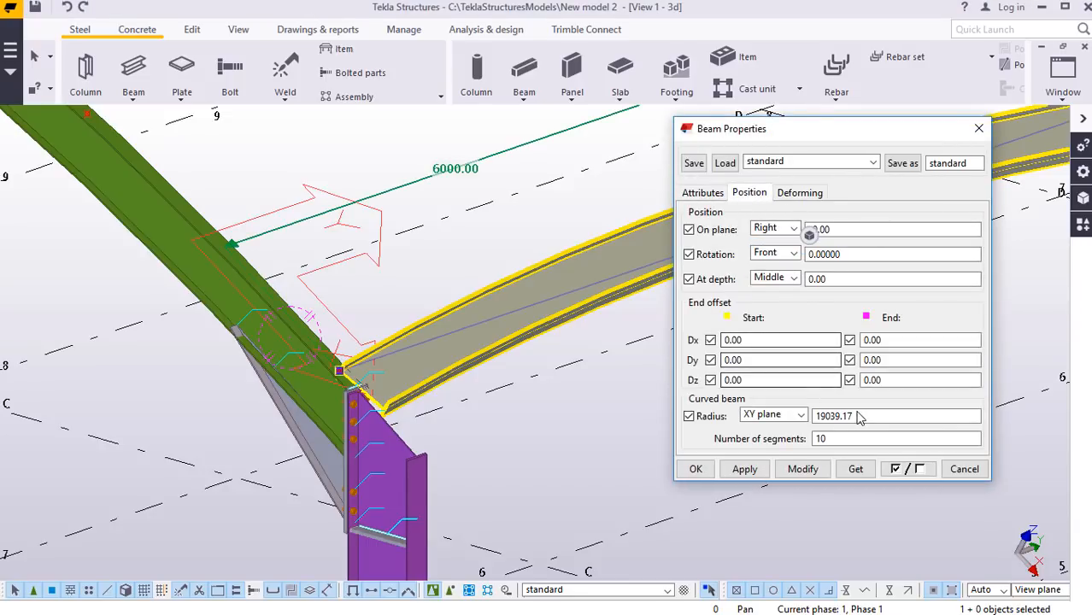
double_click(860, 417)
type("0")
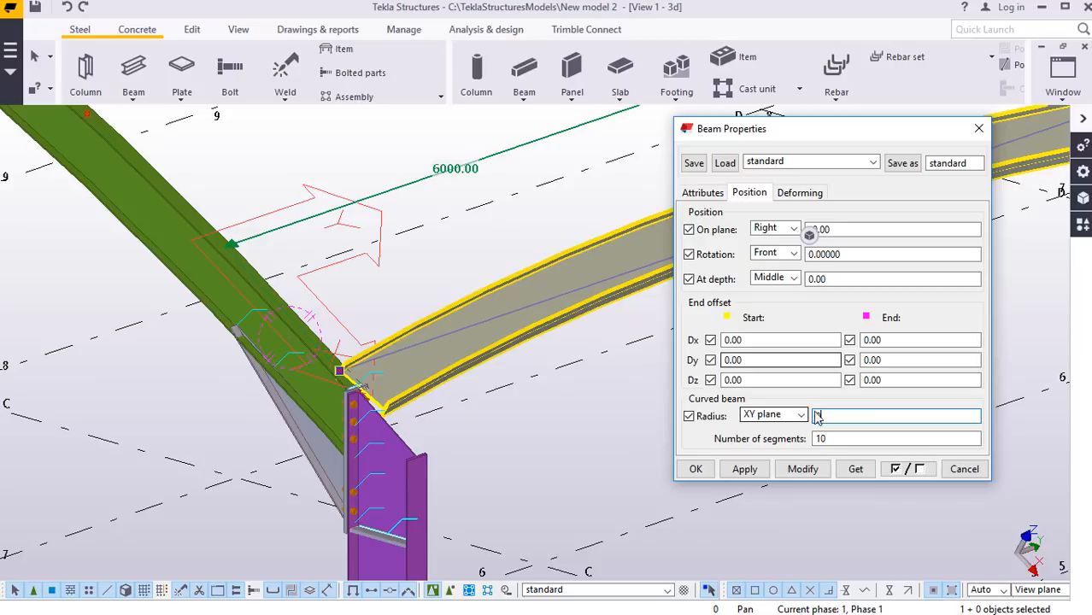
left_click(804, 471)
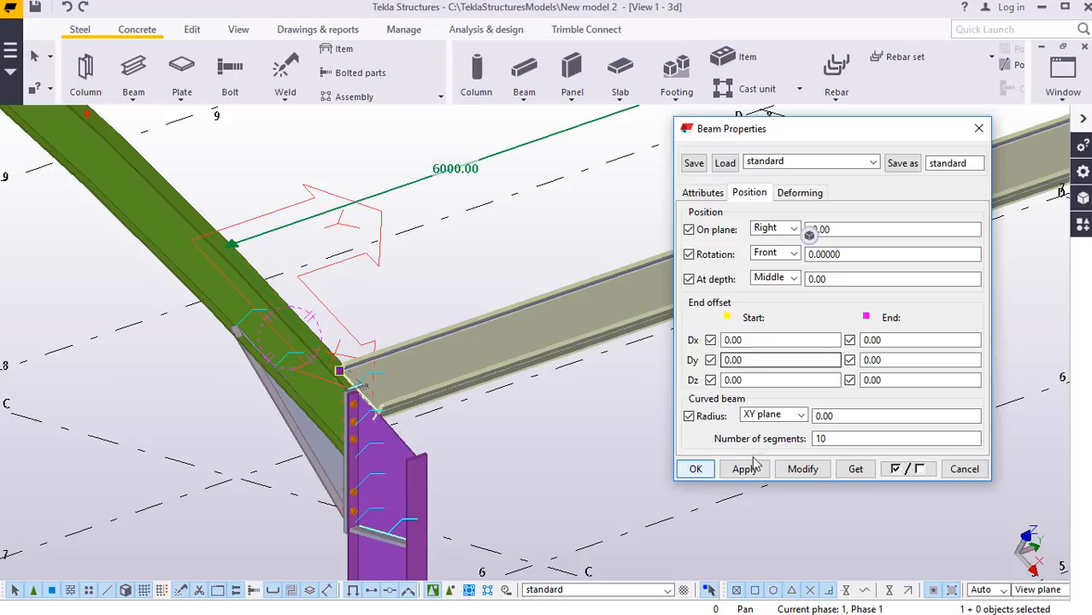
Choose SSL-Z-20014 as the beam profile from the Purlins / SideRails Z-sections of STEEL SECTIONS LTD.
left_click(702, 192)
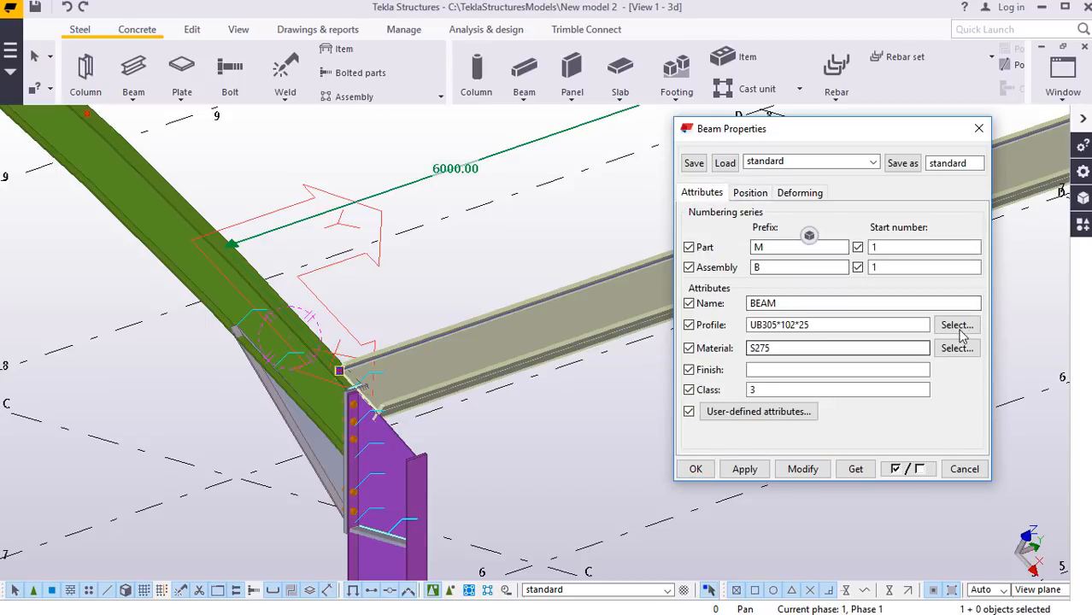
left_click(957, 327)
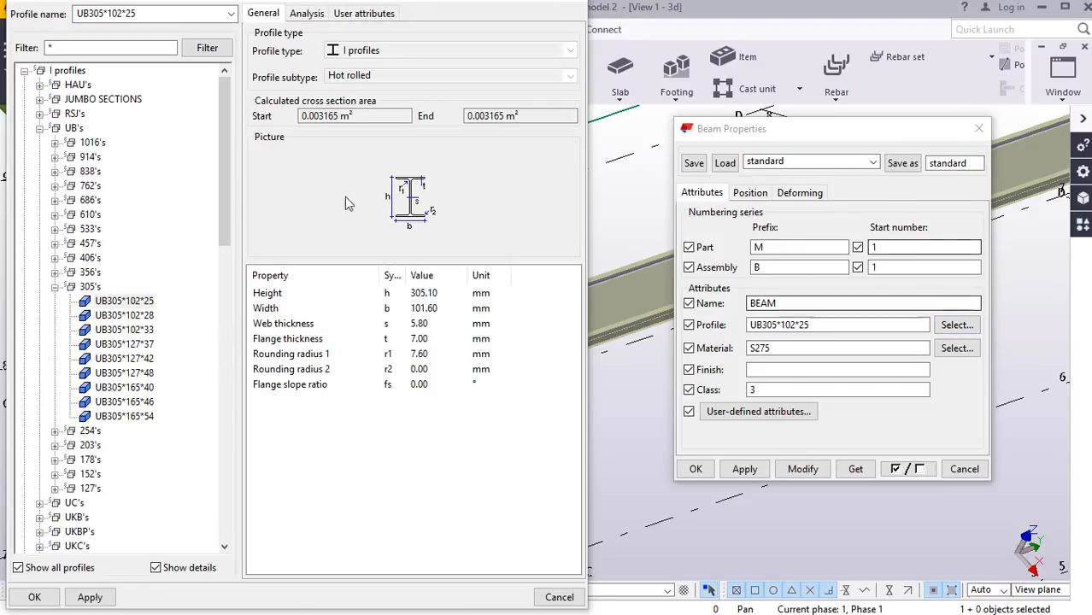
left_click(40, 129)
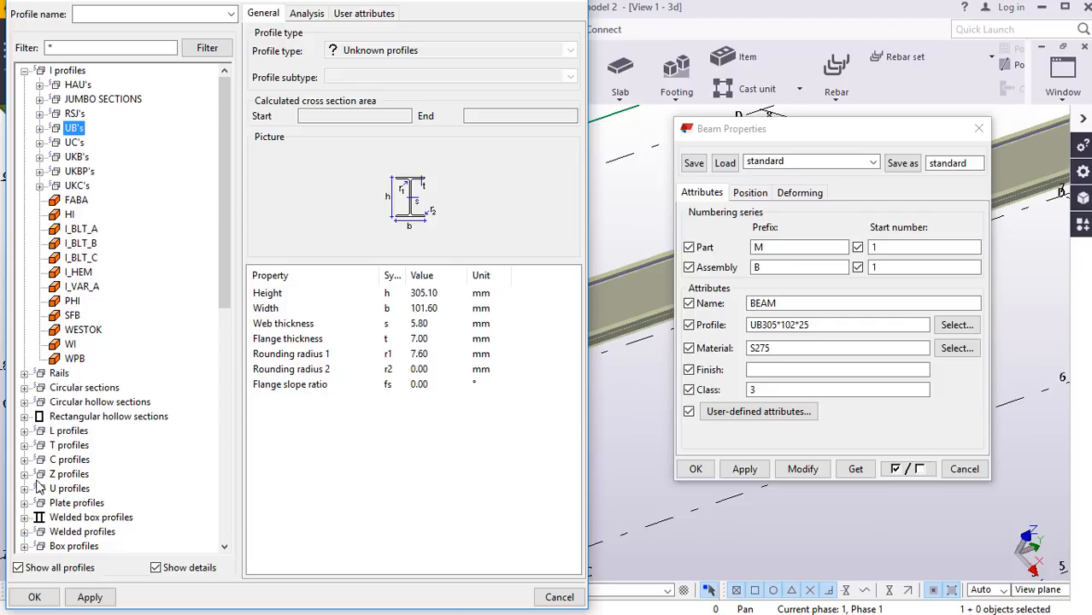
scroll(94, 466, "down", 3)
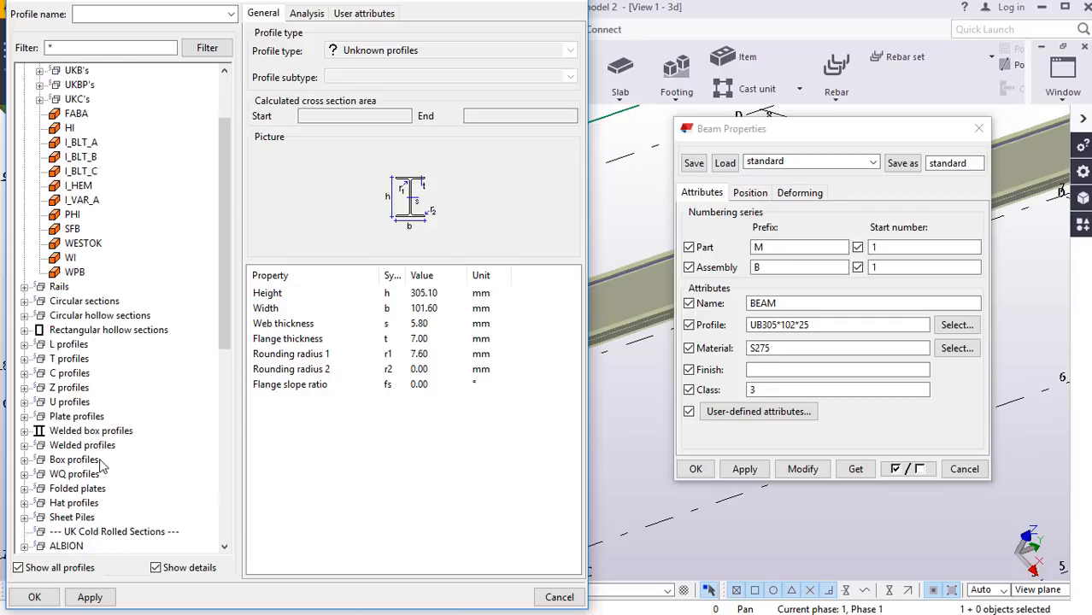
scroll(103, 459, "down", 2)
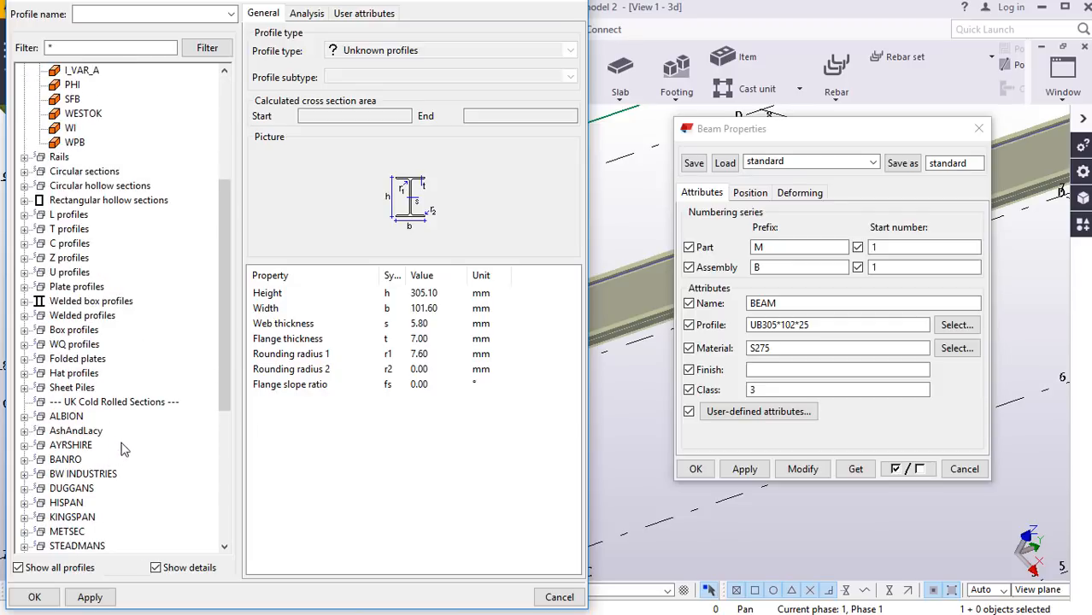
scroll(143, 412, "down", 2)
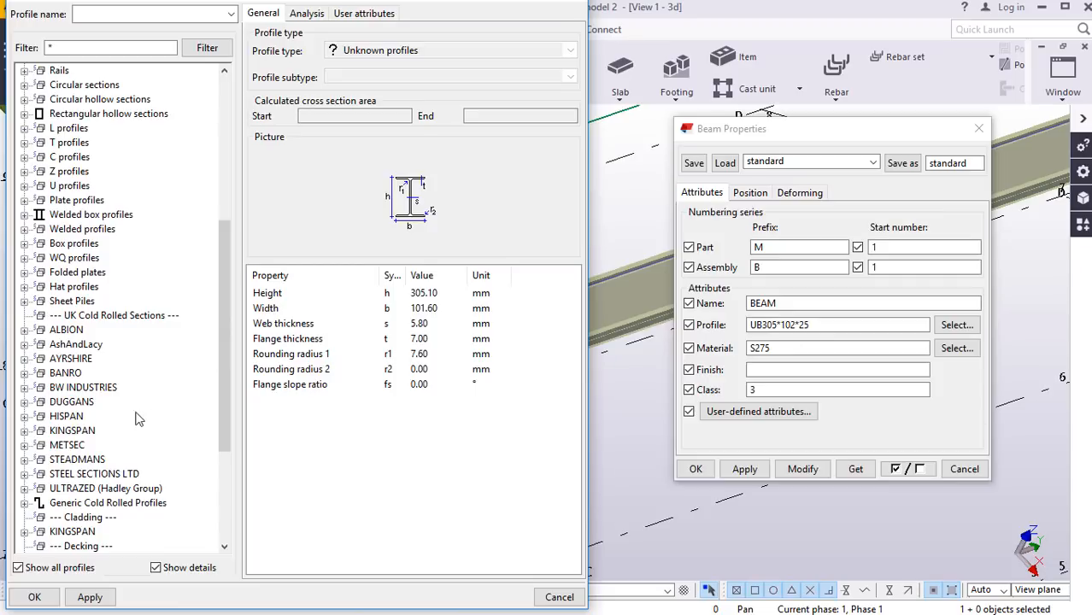
left_click(26, 474)
scroll(77, 428, "down", 2)
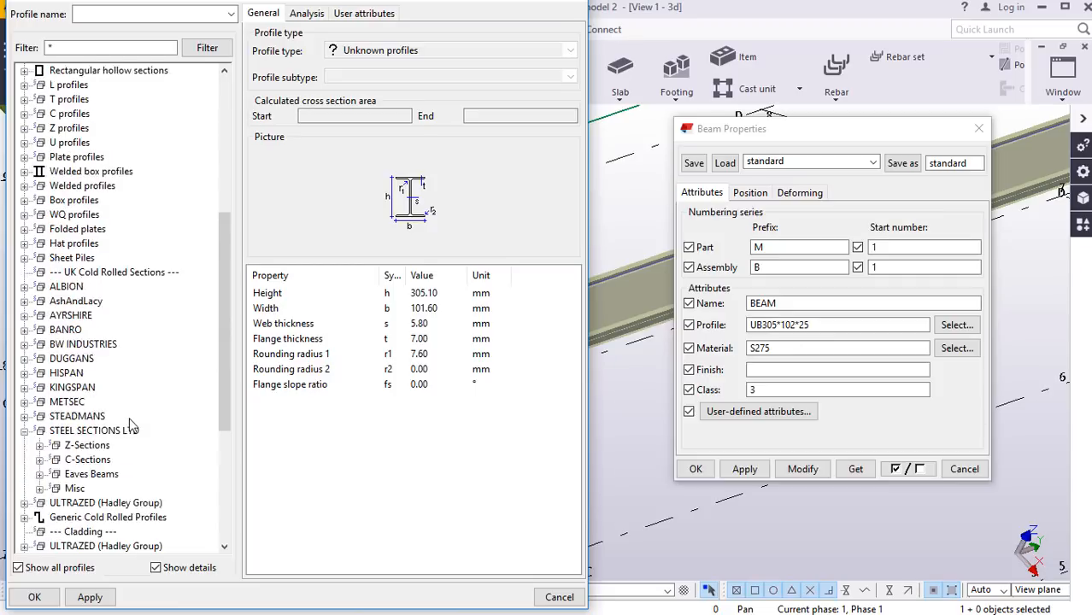
left_click(40, 403)
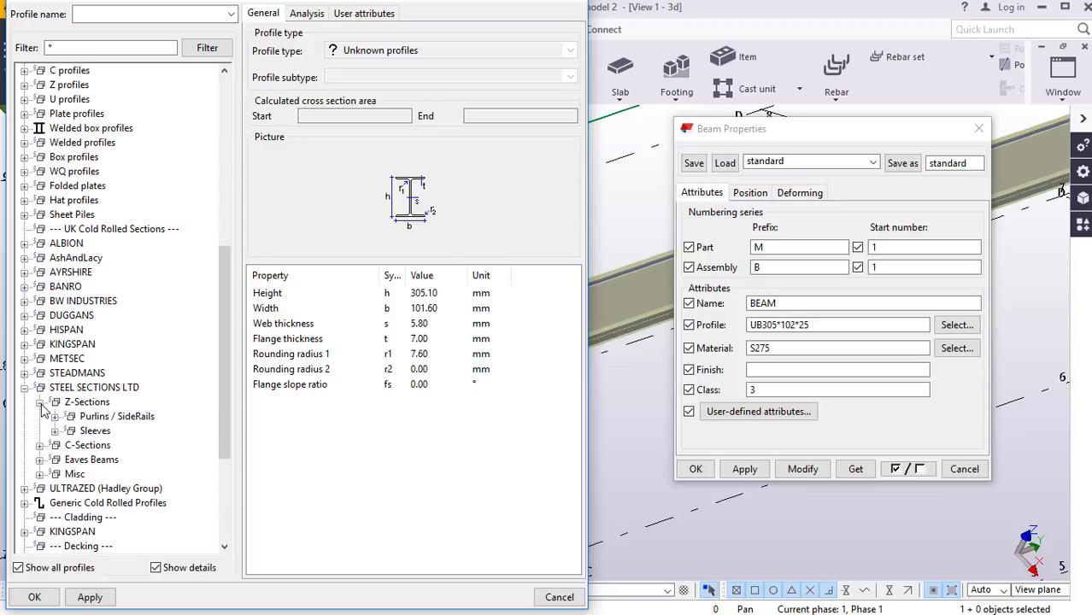
left_click(55, 417)
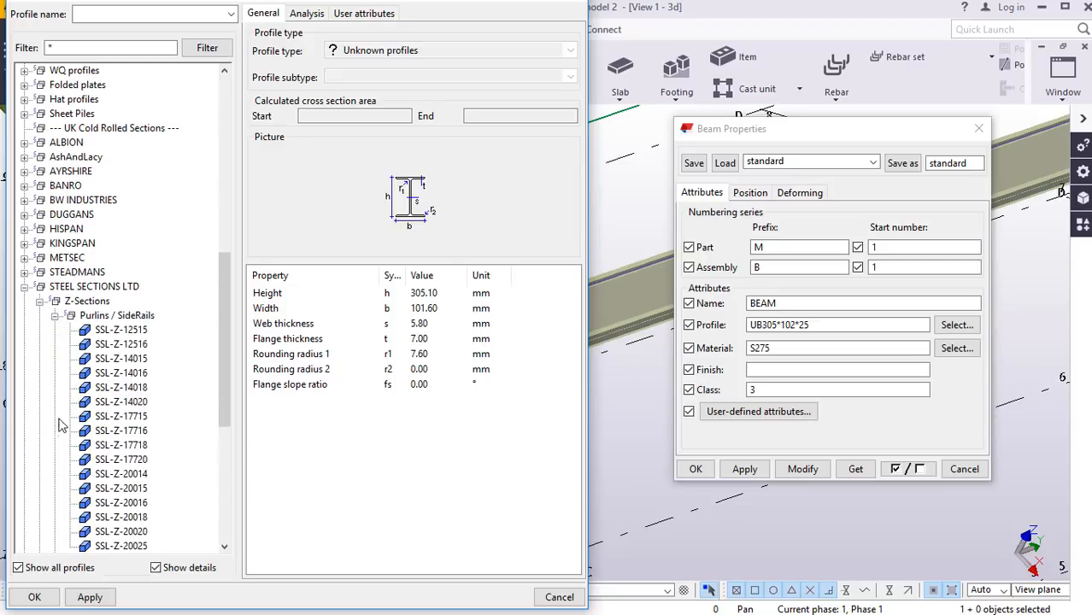
scroll(151, 428, "down", 1)
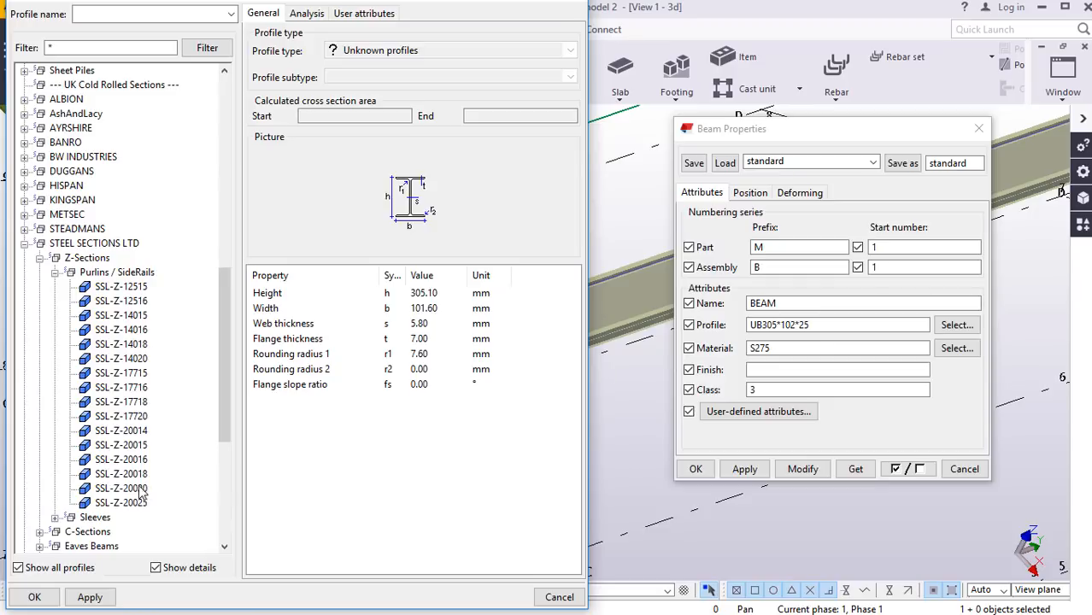
left_click(106, 432)
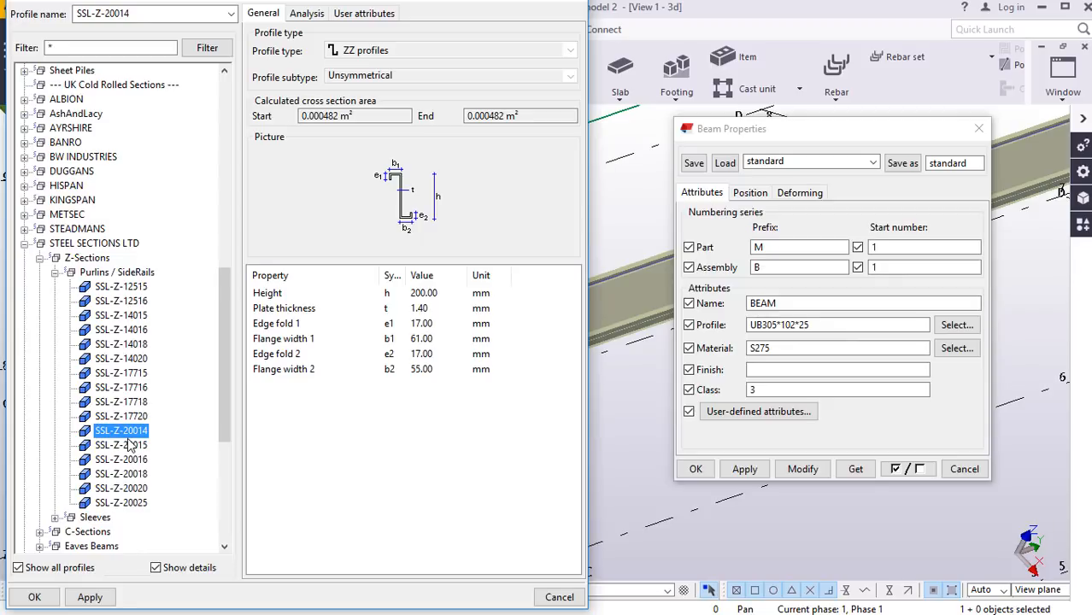
left_click(90, 597)
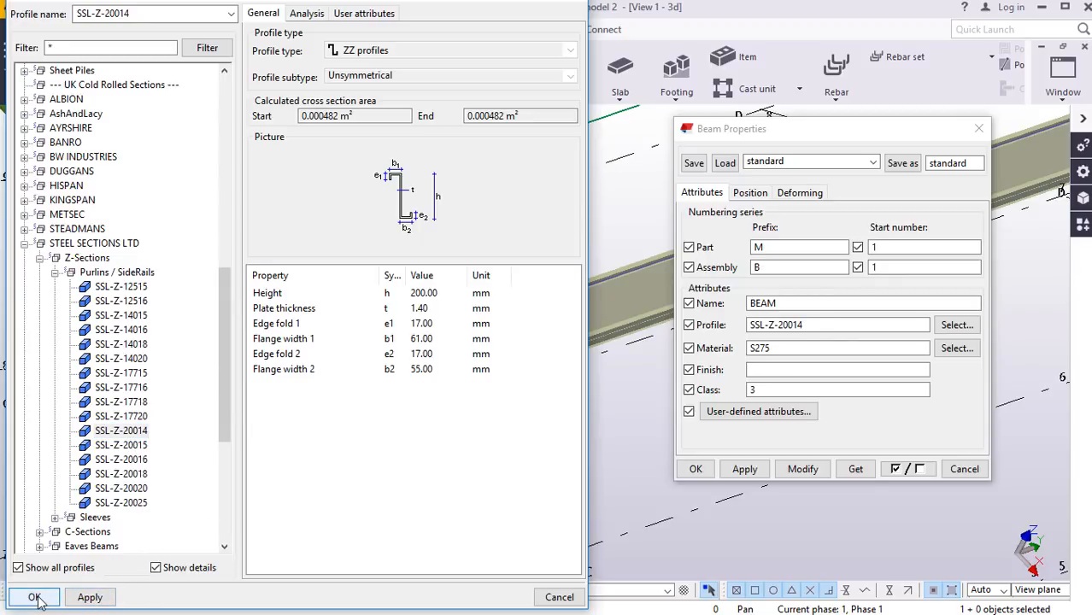
left_click(34, 598)
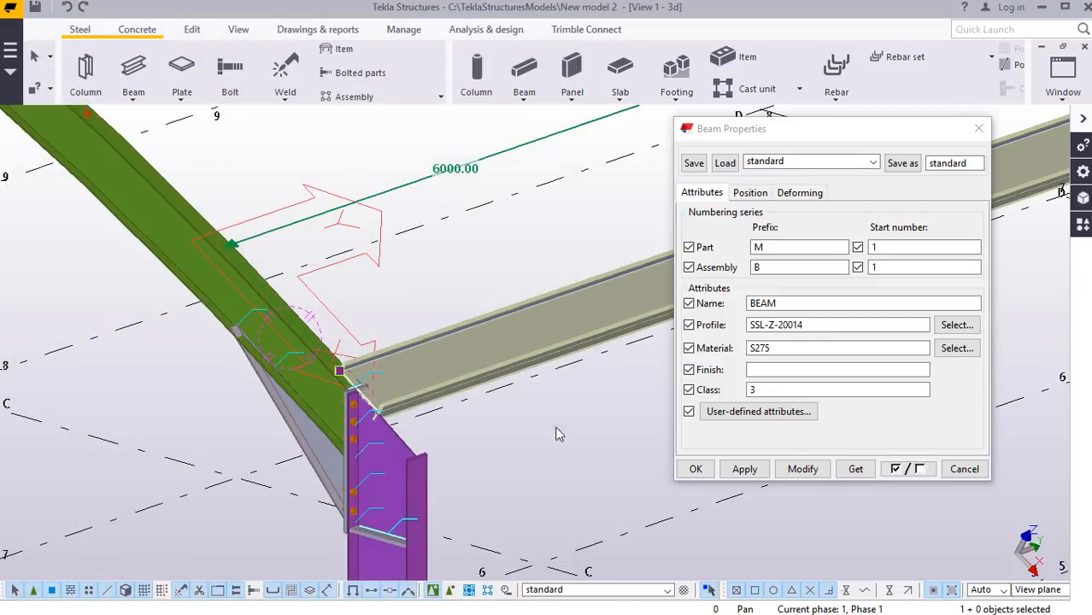
Modify the selected beam with the chosen Z profile and accept the beam properties.
left_click(804, 469)
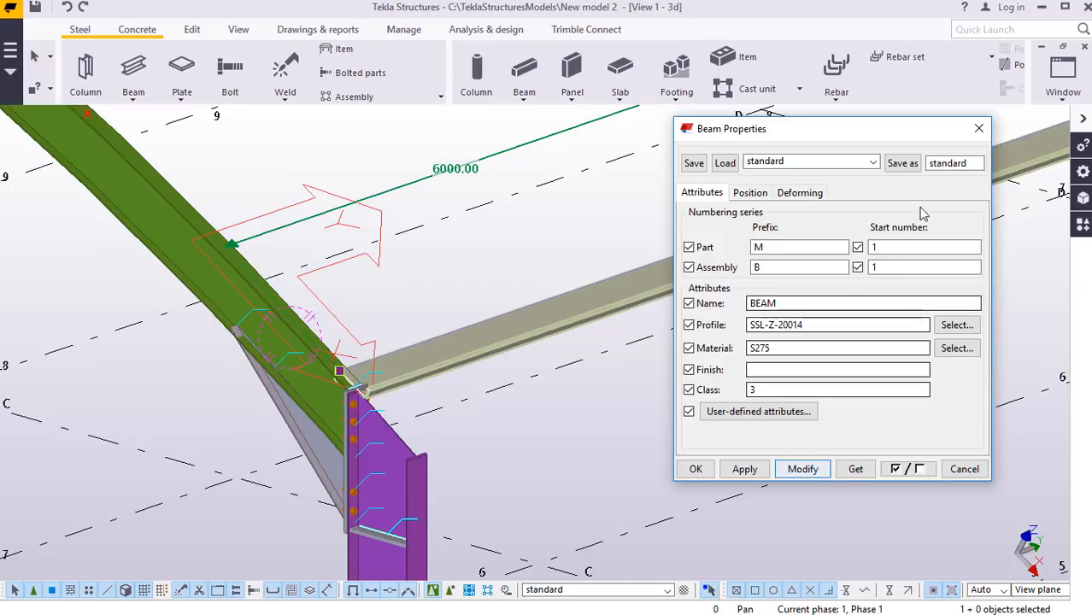
left_click(791, 470)
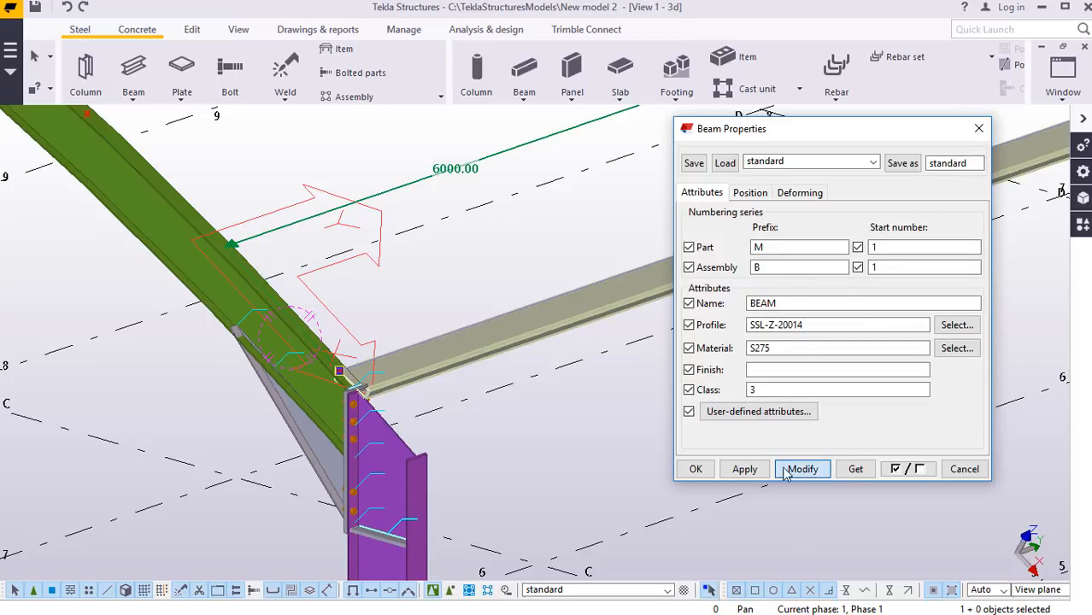
left_click(697, 469)
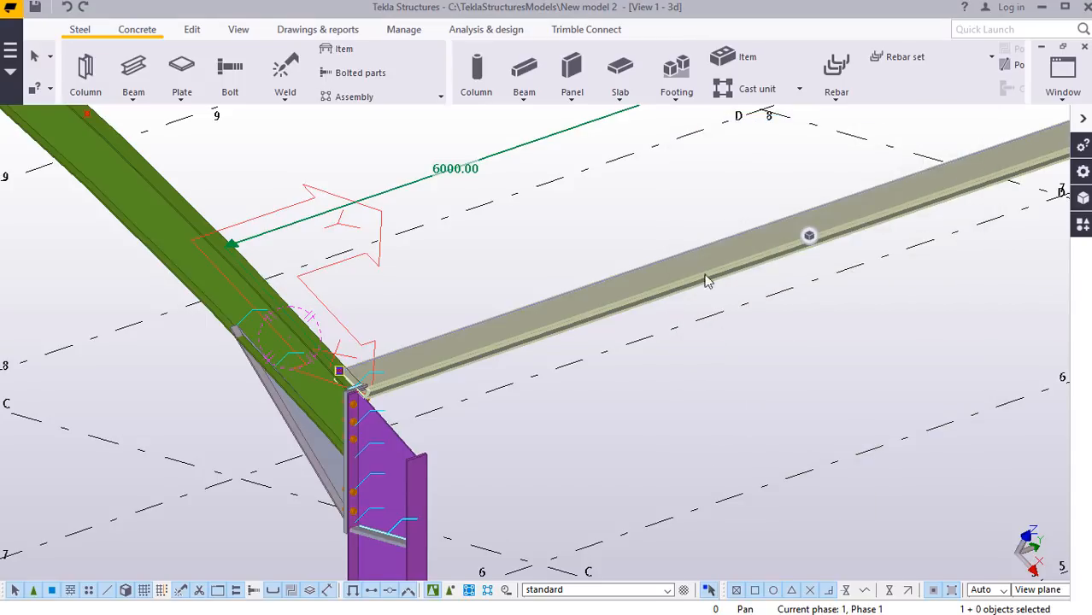
Delete the Z-section beam spanning between the two rafters.
right_click(693, 254)
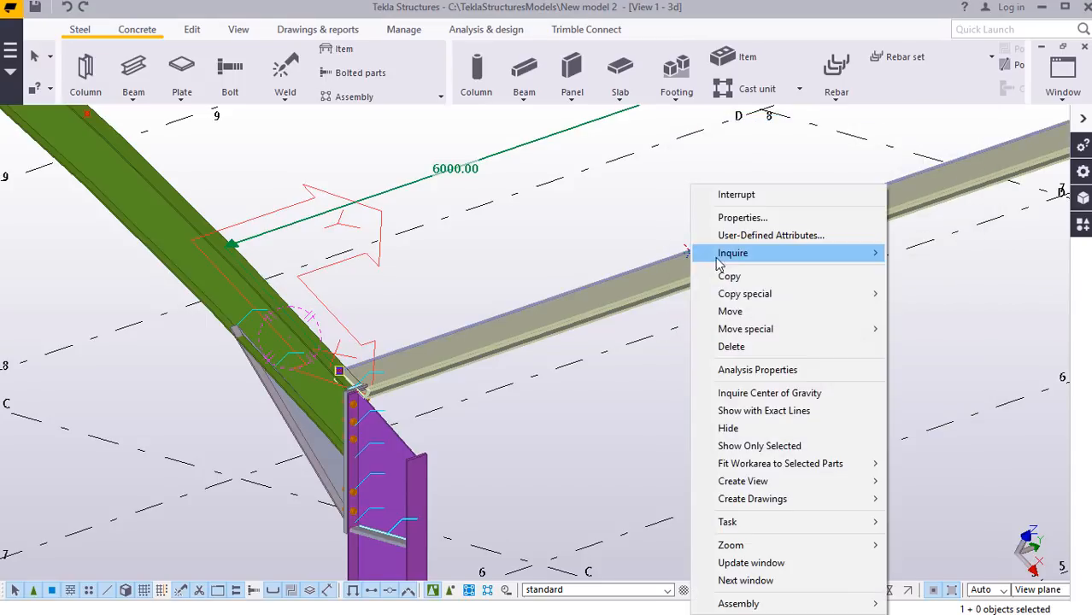
left_click(731, 346)
scroll(446, 440, "down", 5)
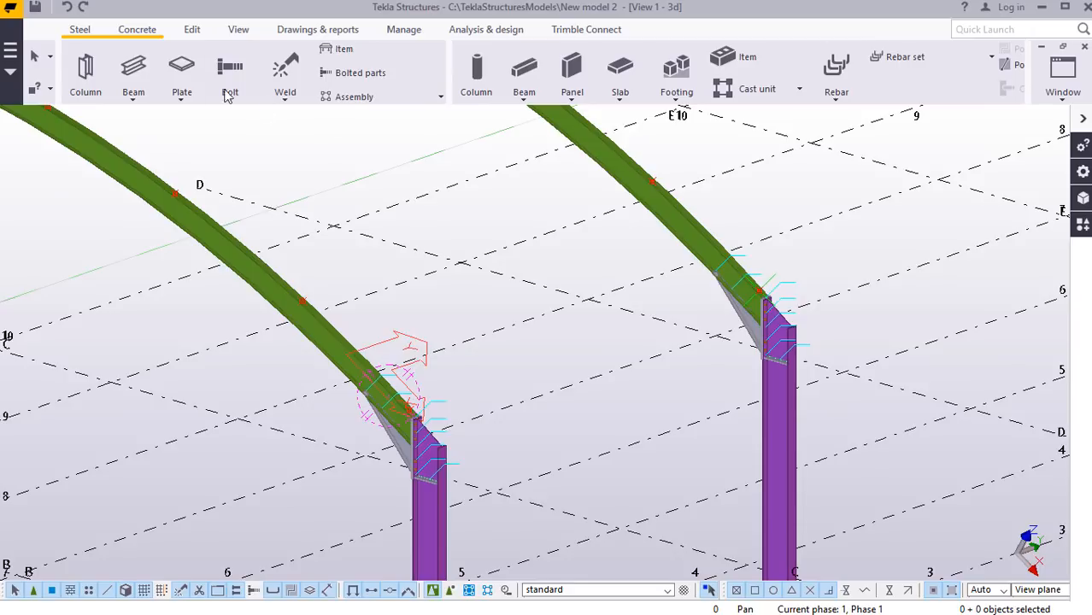
Place a Z-section purlin between the lowest top-flange reference points of the two adjacent curved rafters.
left_click(132, 95)
scroll(759, 295, "up", 2)
scroll(759, 295, "up", 4)
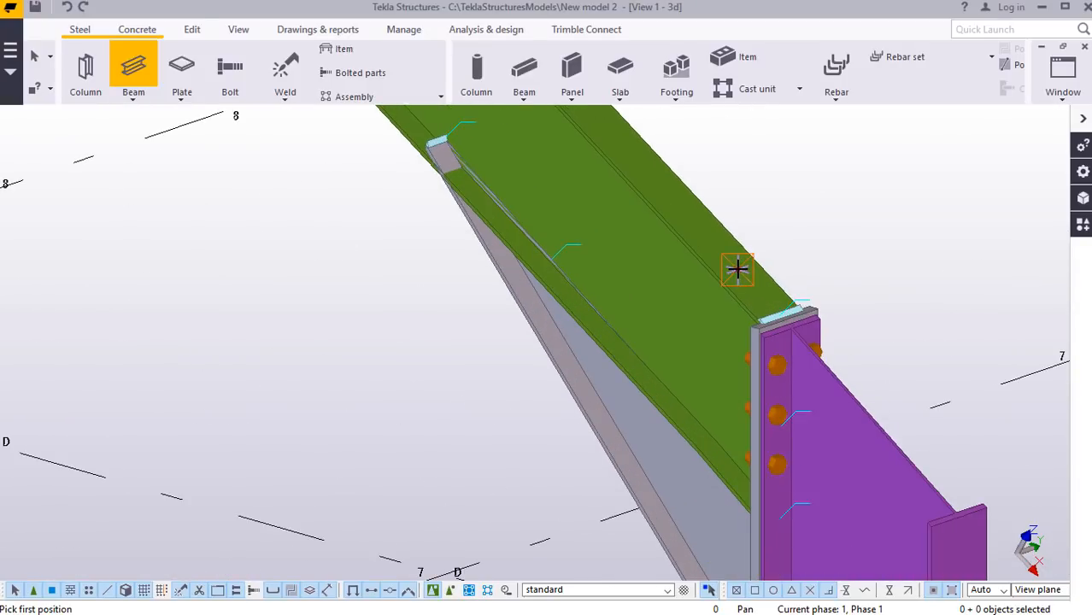
left_click(853, 226)
scroll(902, 210, "down", 6)
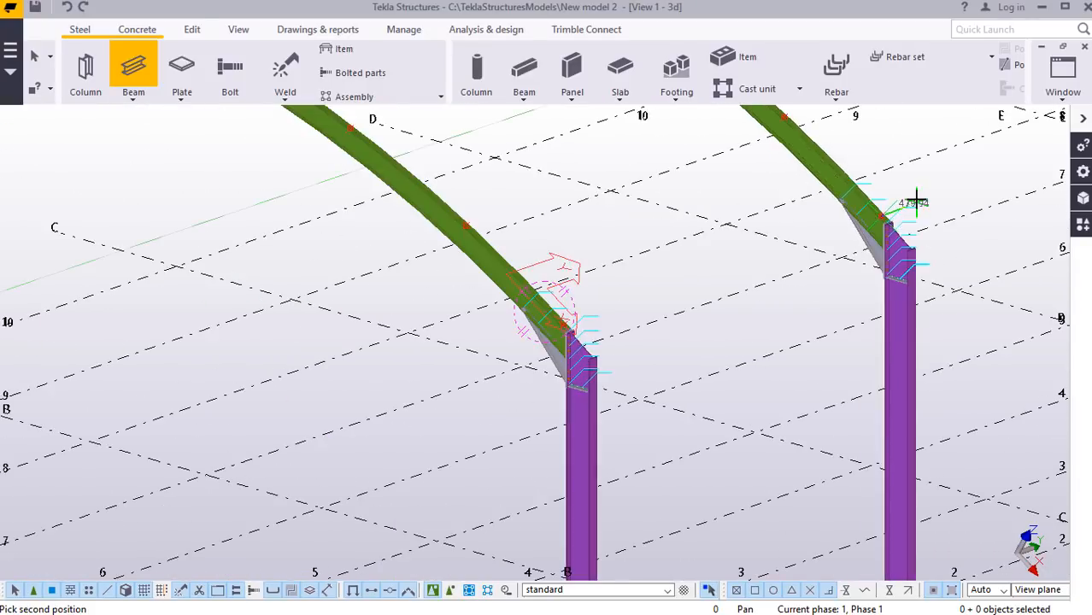
scroll(915, 201, "down", 1)
scroll(647, 295, "up", 4)
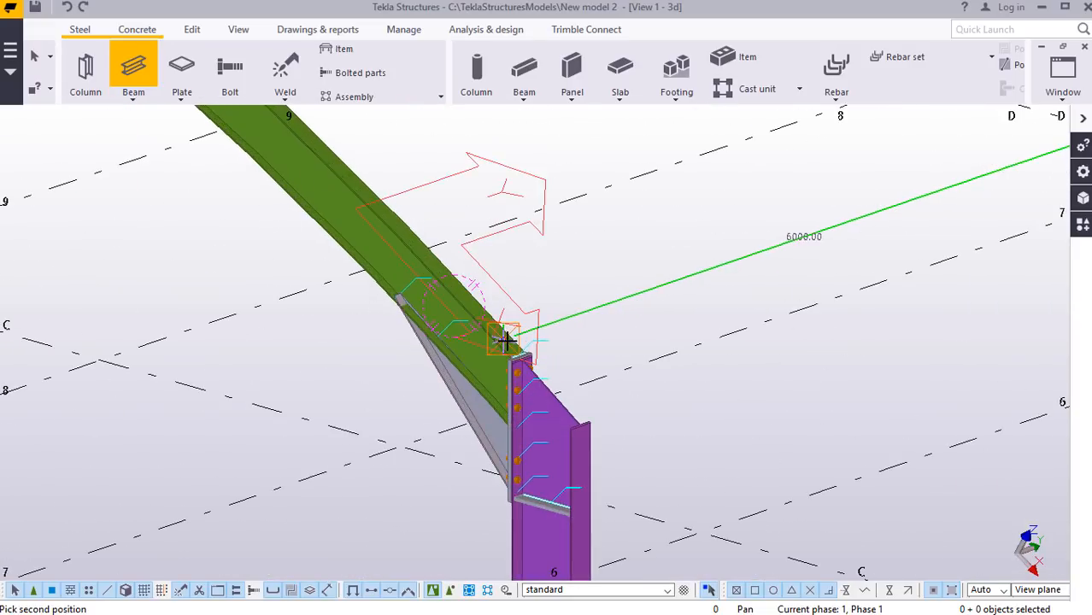
scroll(506, 341, "up", 5)
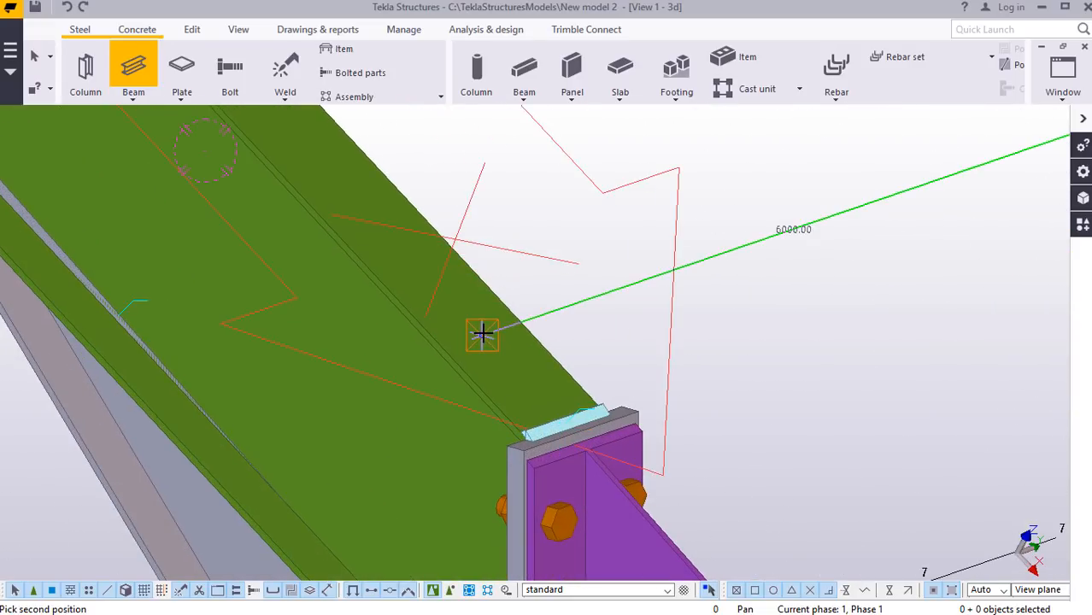
left_click(482, 334)
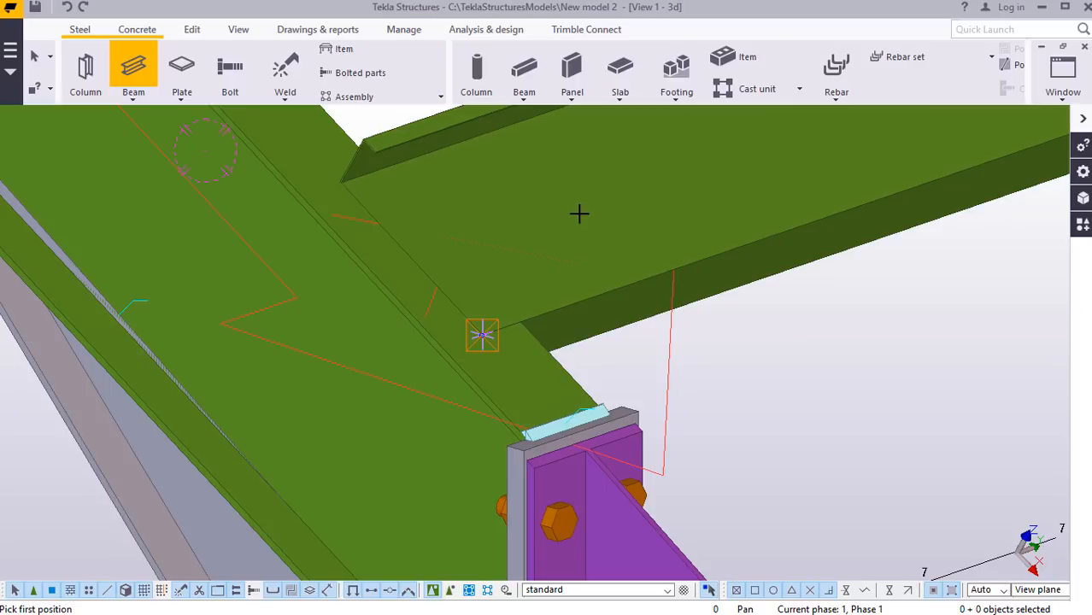
right_click(612, 219)
Try the Back rotation on the new purlin, and set its rotation to Below instead.
left_click(609, 219)
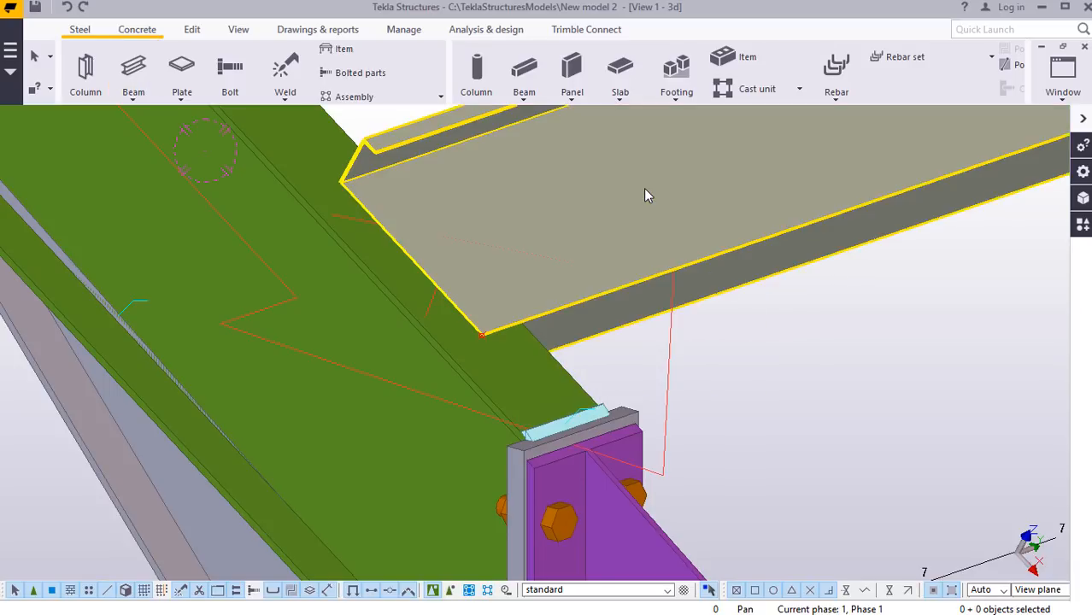
double_click(645, 189)
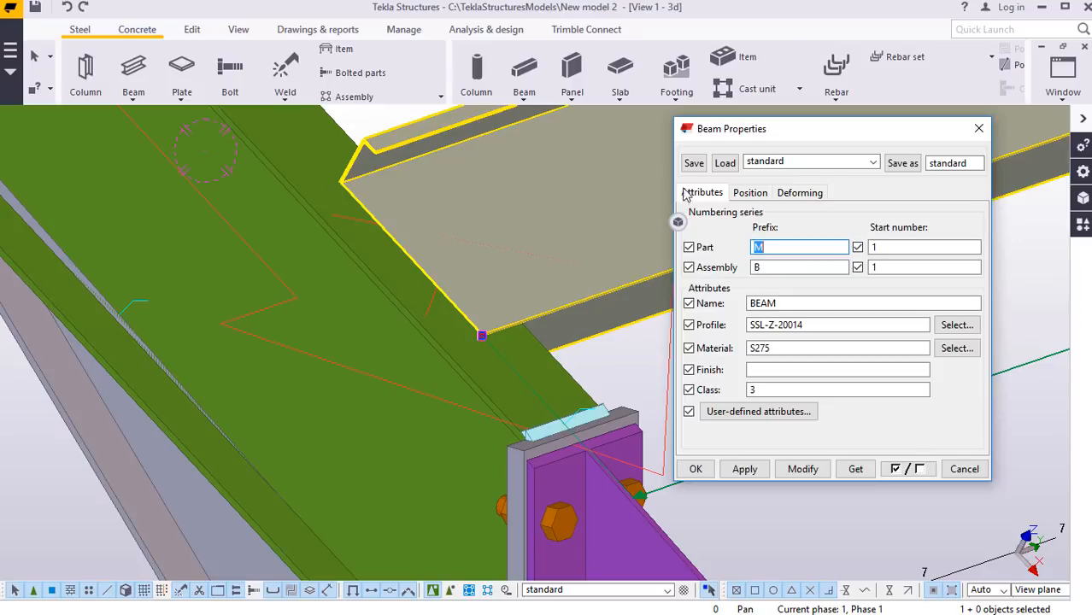
left_click(751, 193)
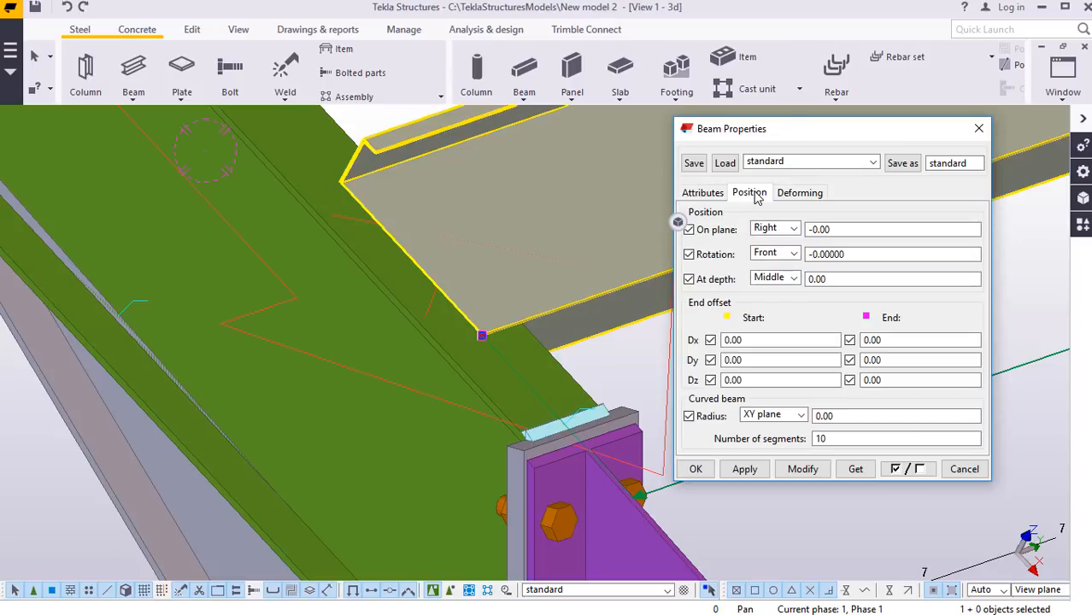
left_click(795, 255)
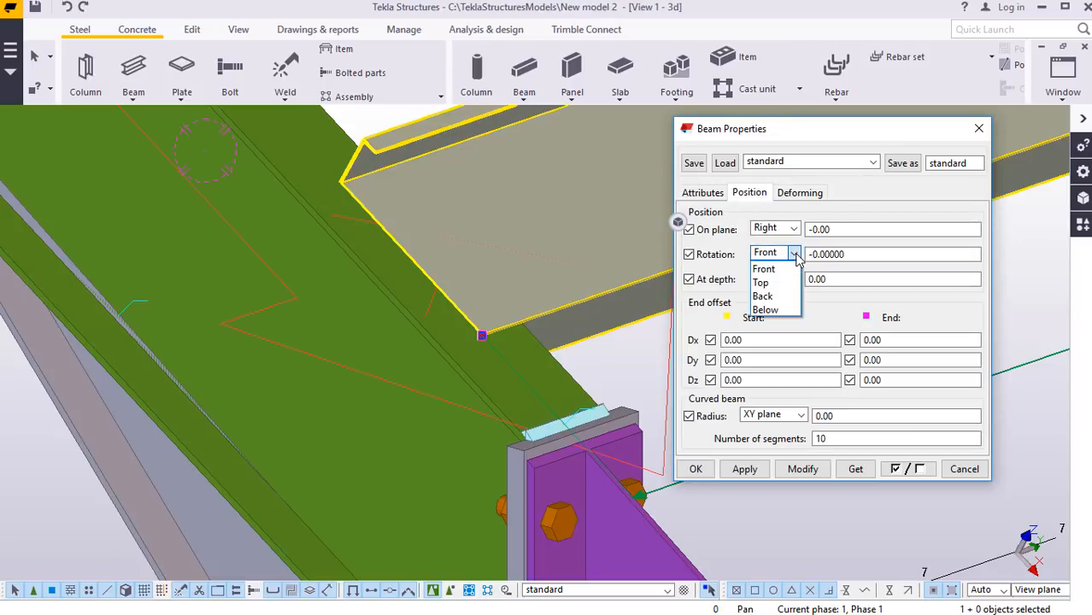
left_click(766, 296)
left_click(803, 469)
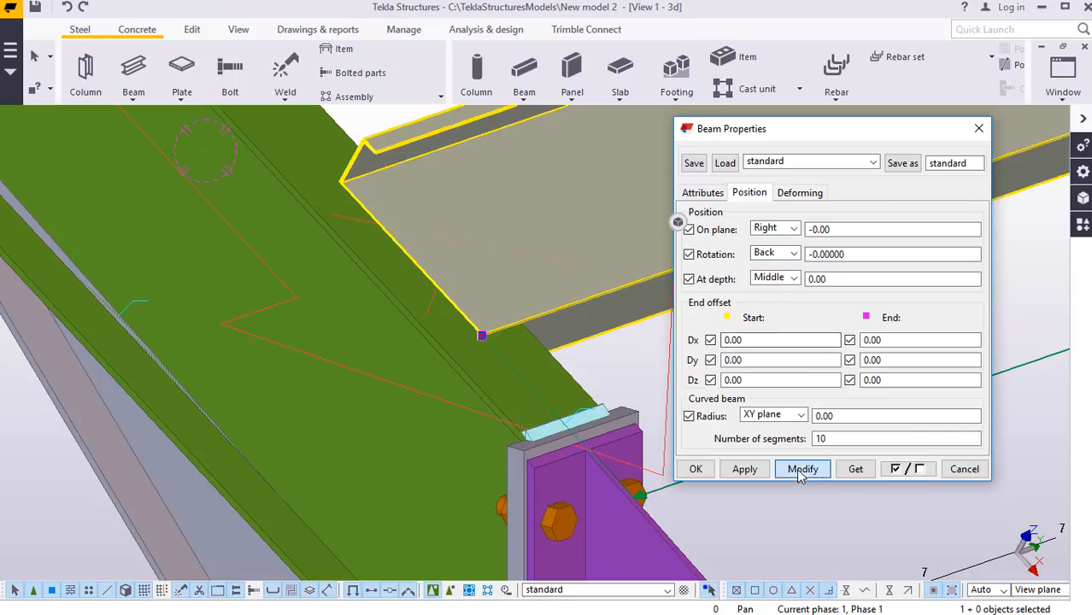
left_click(795, 255)
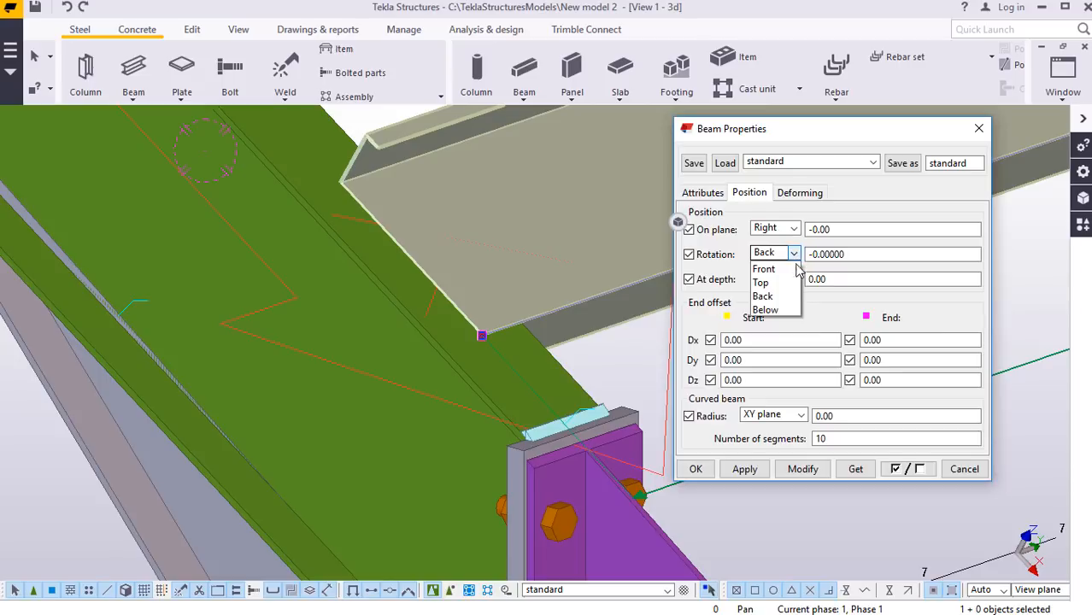
left_click(783, 310)
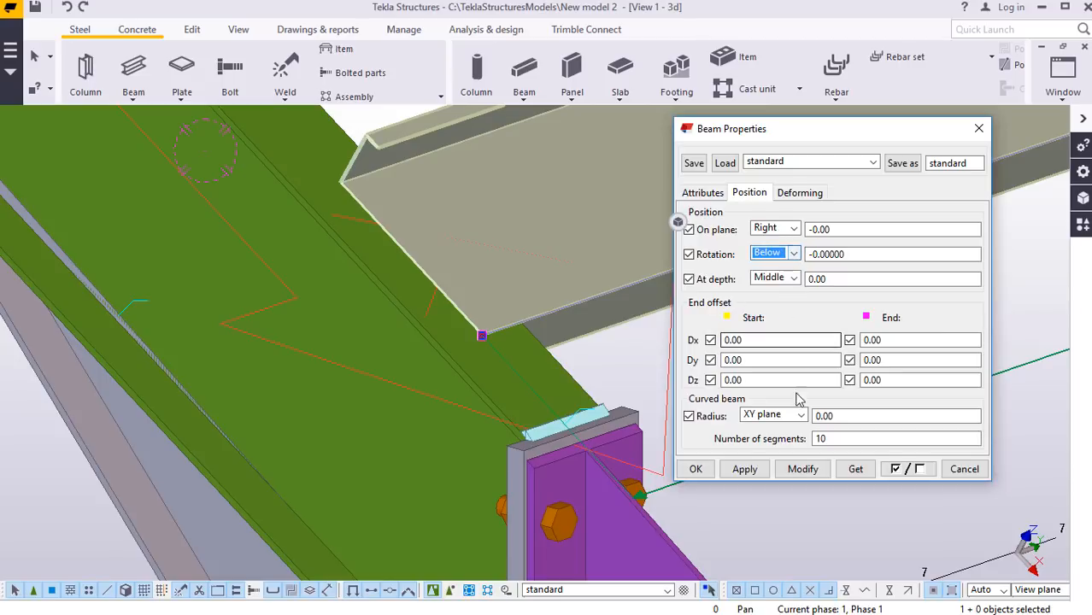
left_click(802, 469)
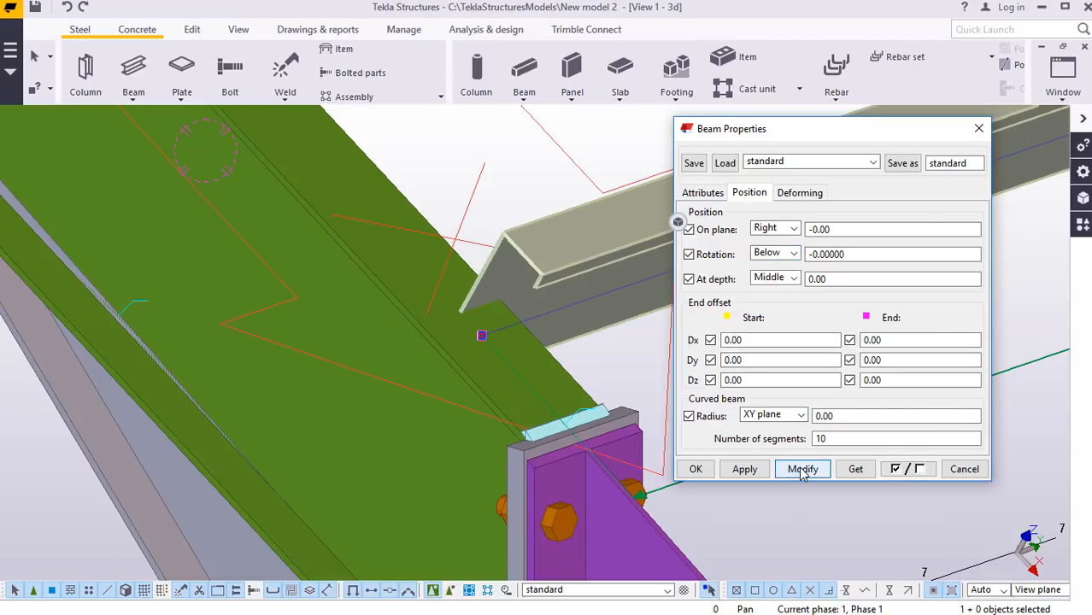
Try setting the purlin's depth position to Behind.
left_click(795, 279)
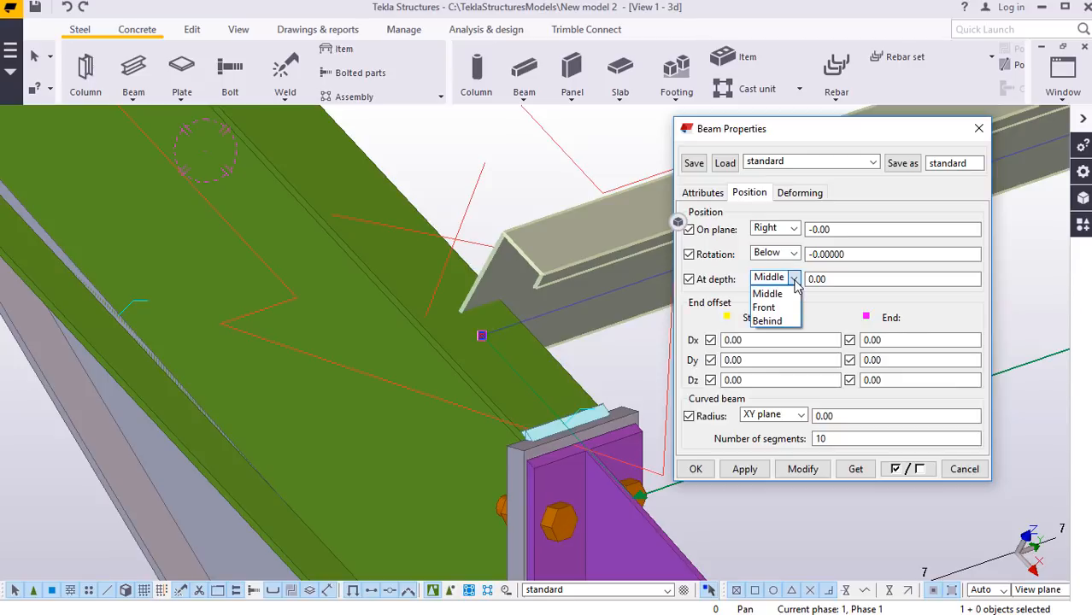
left_click(774, 321)
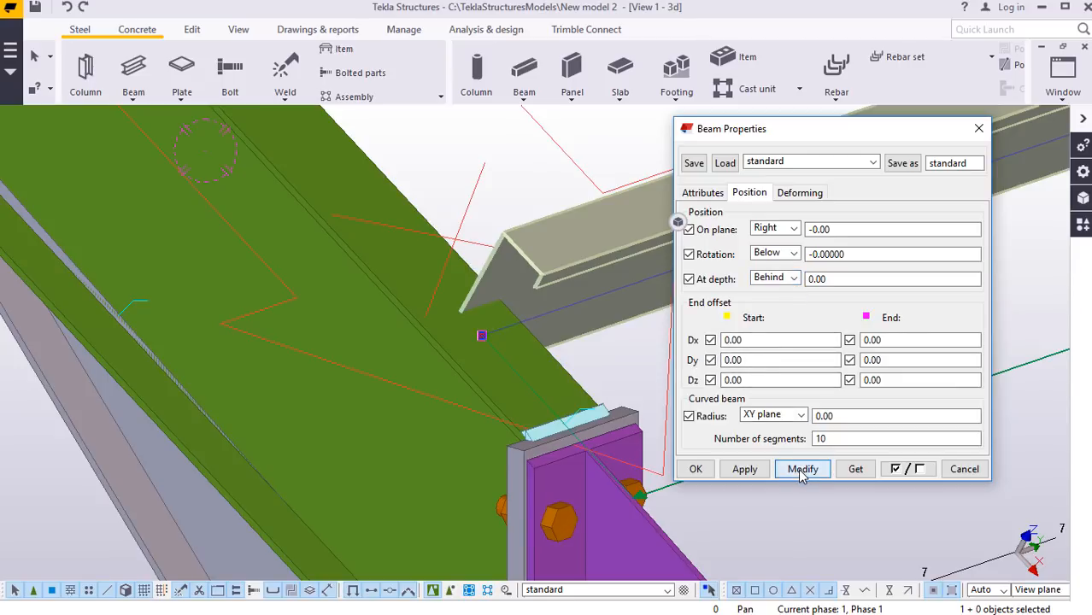
left_click(800, 469)
Set the purlin's depth position to Front and accept the beam properties.
left_click(794, 280)
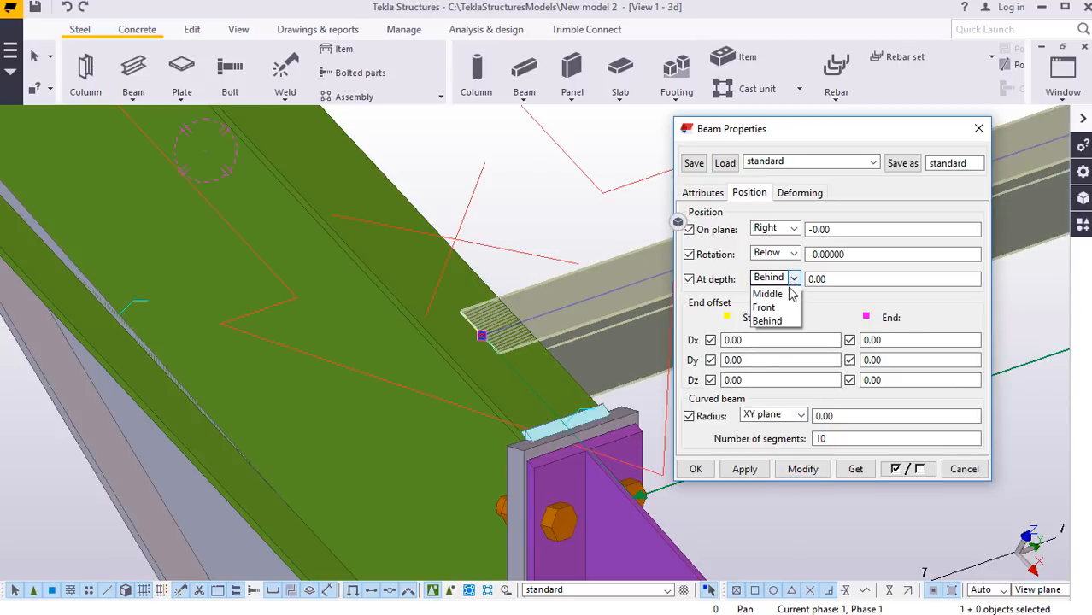
left_click(772, 306)
left_click(803, 469)
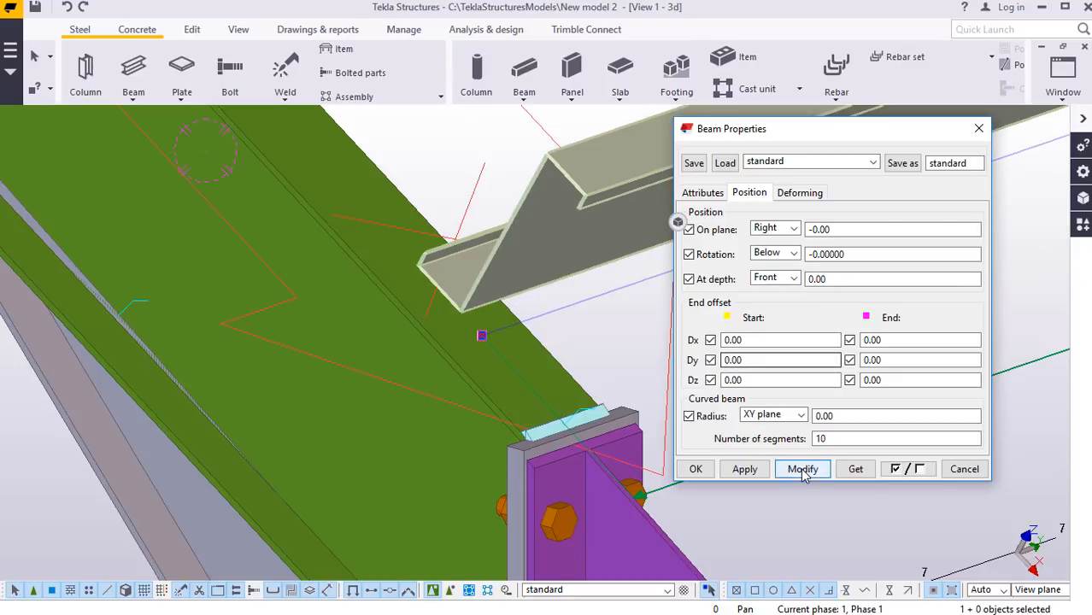
left_click(746, 469)
left_click(696, 469)
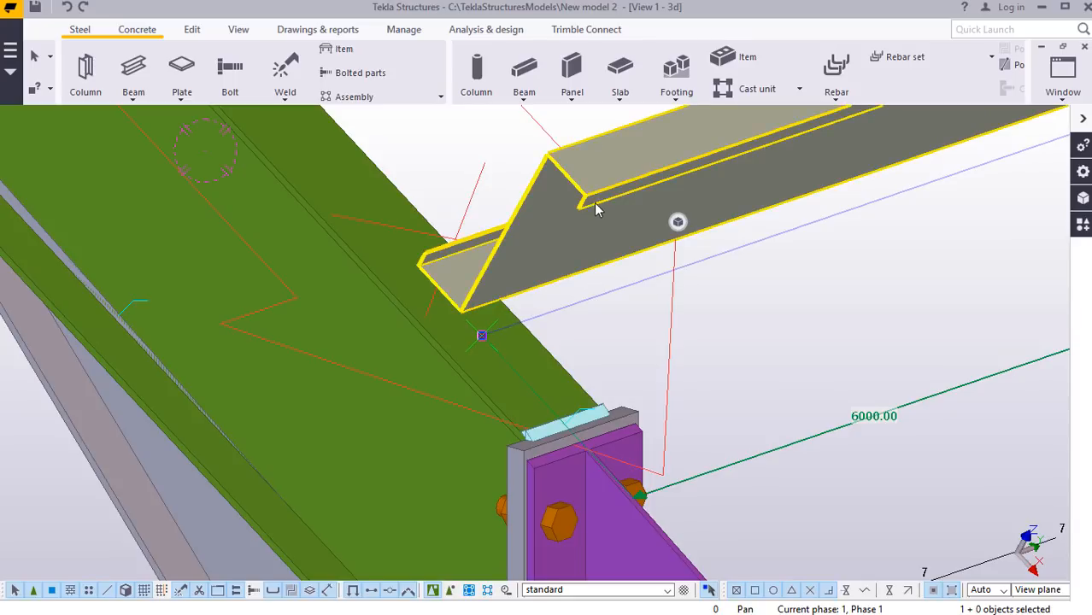
Set the purlin's on-plane position to Middle, modify the member and accept the beam properties.
double_click(562, 222)
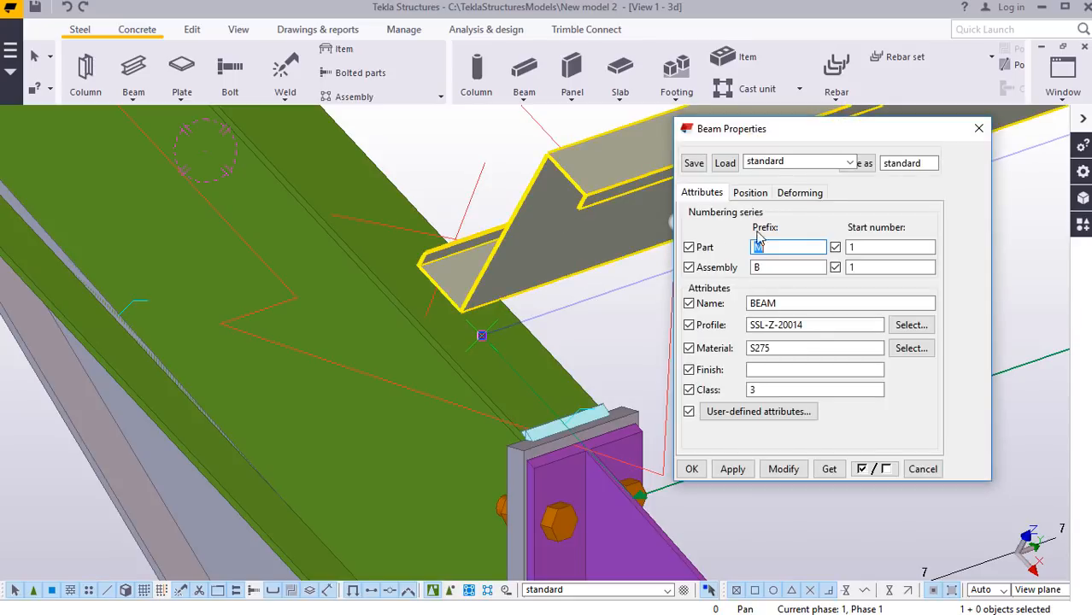
left_click(750, 193)
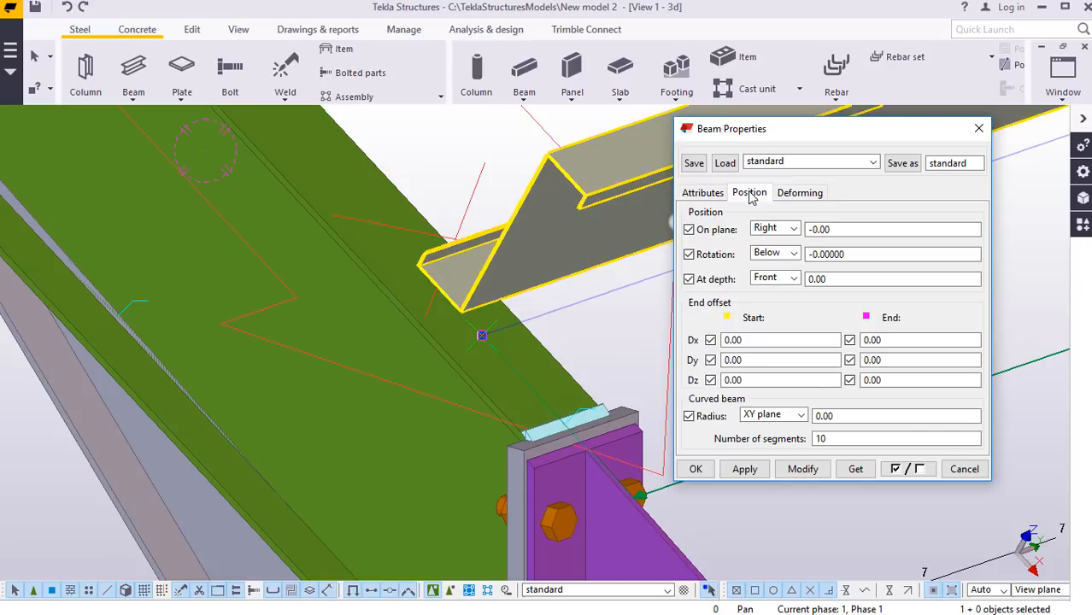
left_click(793, 228)
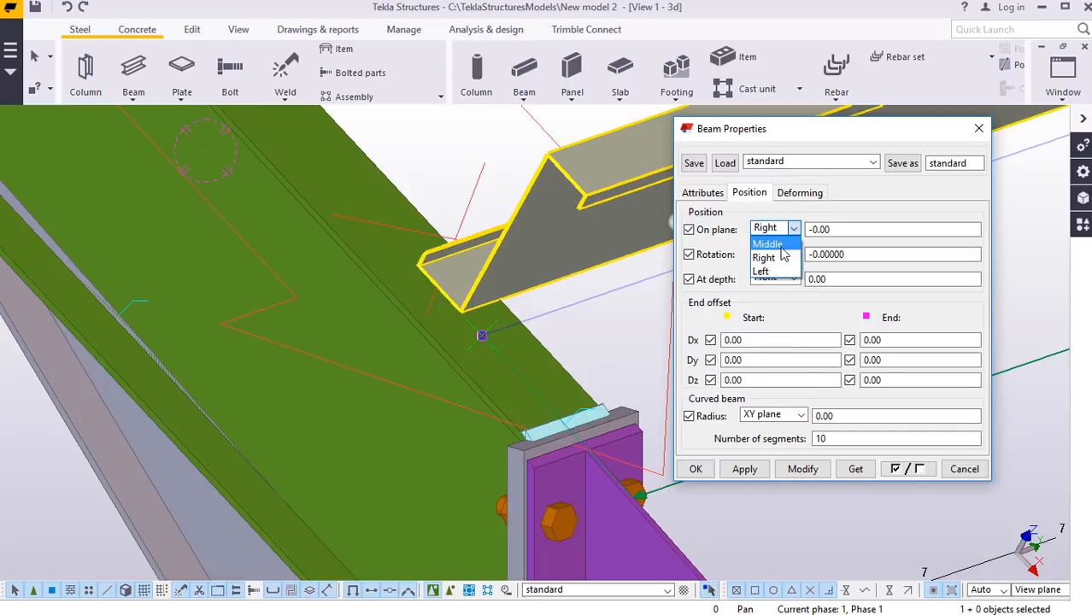
left_click(779, 244)
left_click(810, 470)
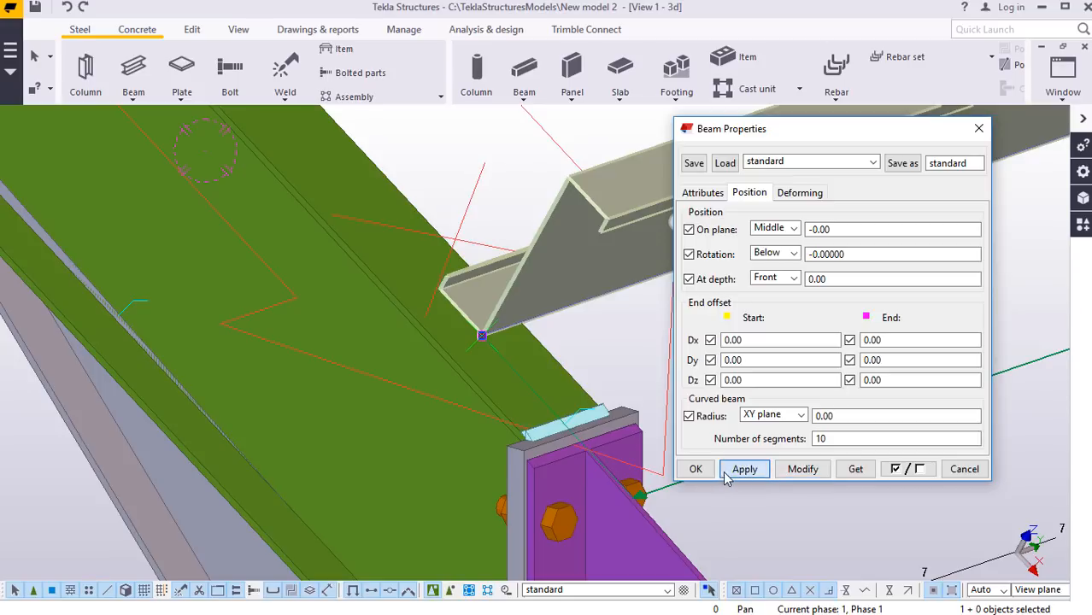
left_click(696, 469)
left_click(756, 343)
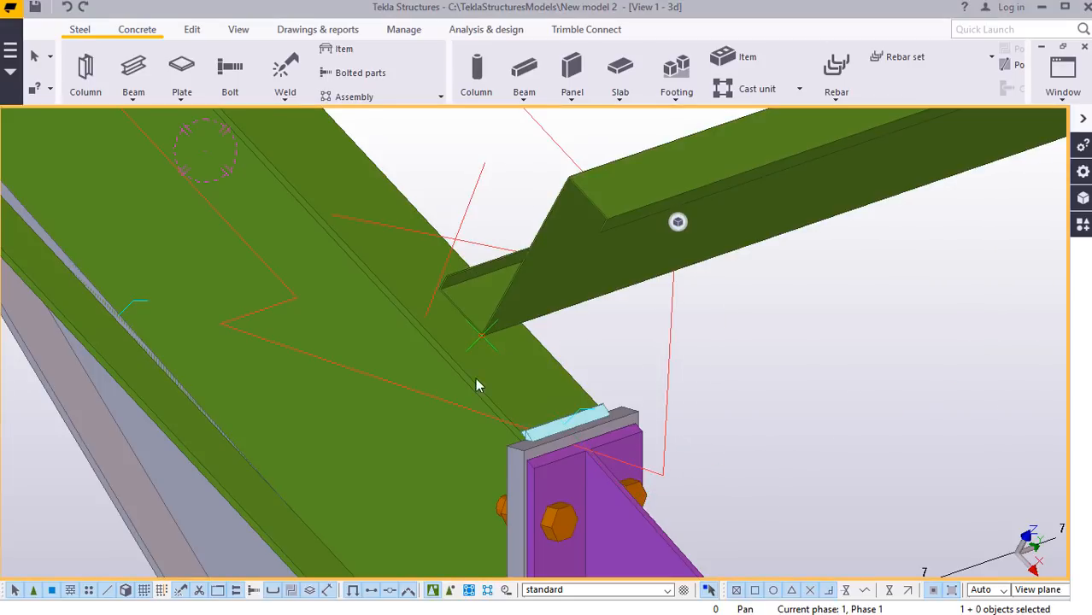
Examine how the lowest purlin sits on the rafter flanges at both of its ends.
scroll(518, 389, "down", 3)
scroll(547, 391, "up", 3)
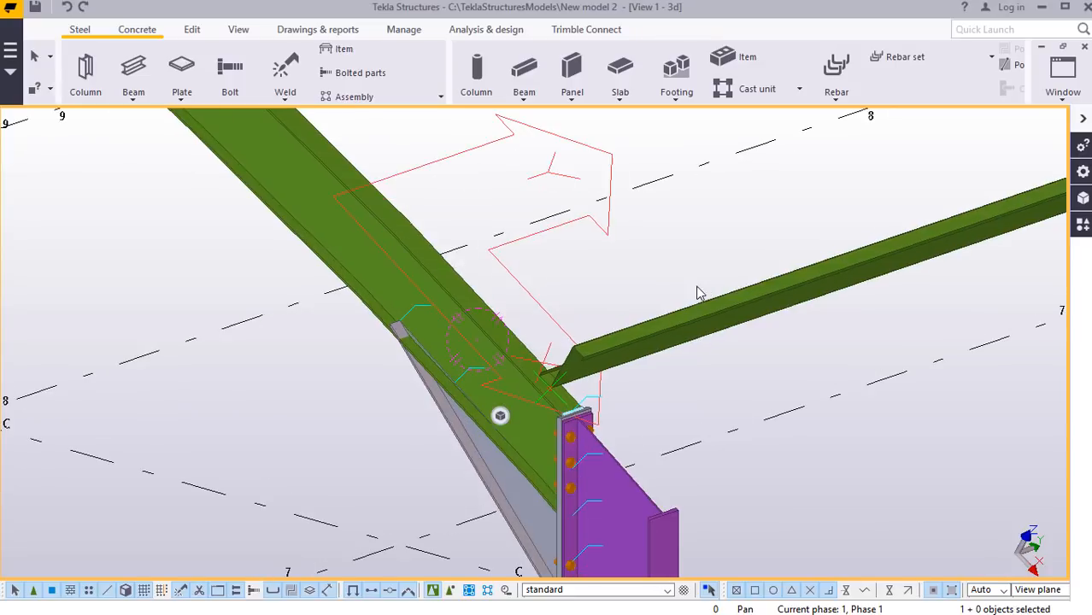
scroll(587, 389, "down", 5)
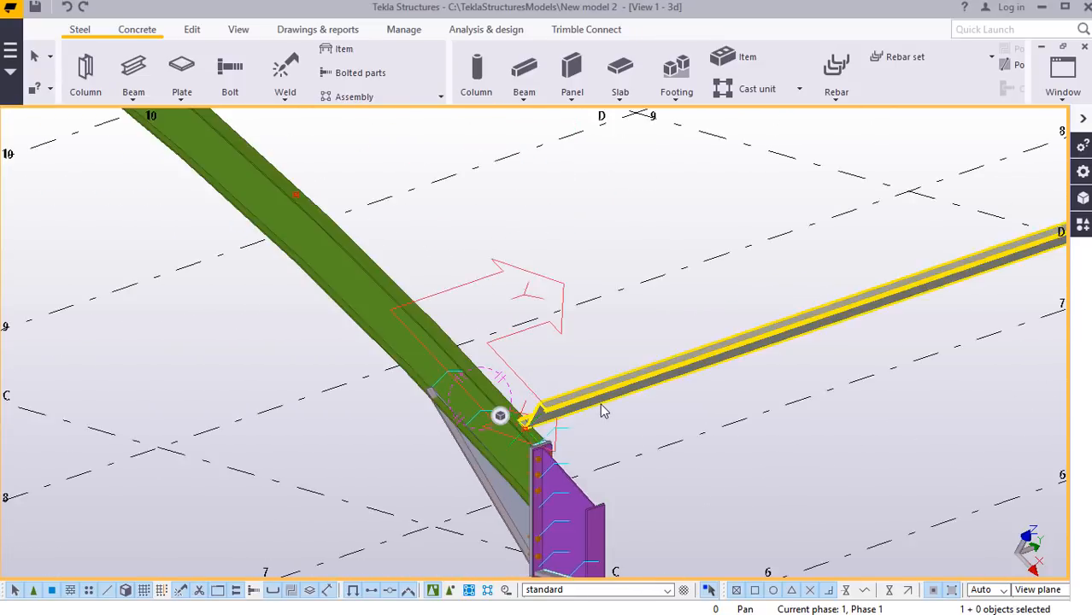
scroll(488, 295, "up", 2)
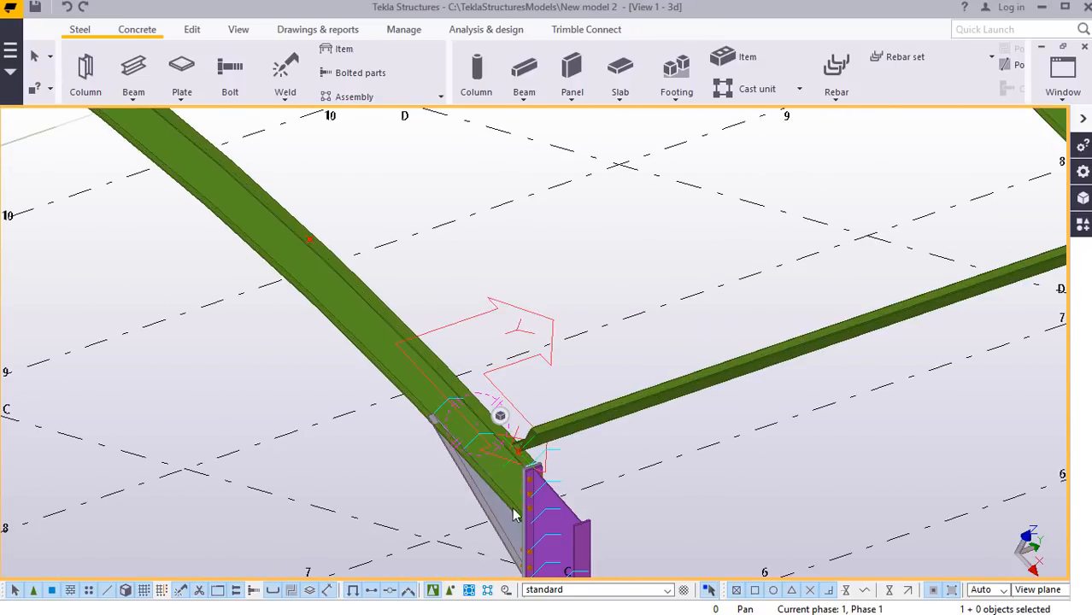
scroll(514, 513, "down", 2)
scroll(858, 163, "down", 1)
middle_click_drag(857, 163, 762, 262)
scroll(782, 194, "up", 4)
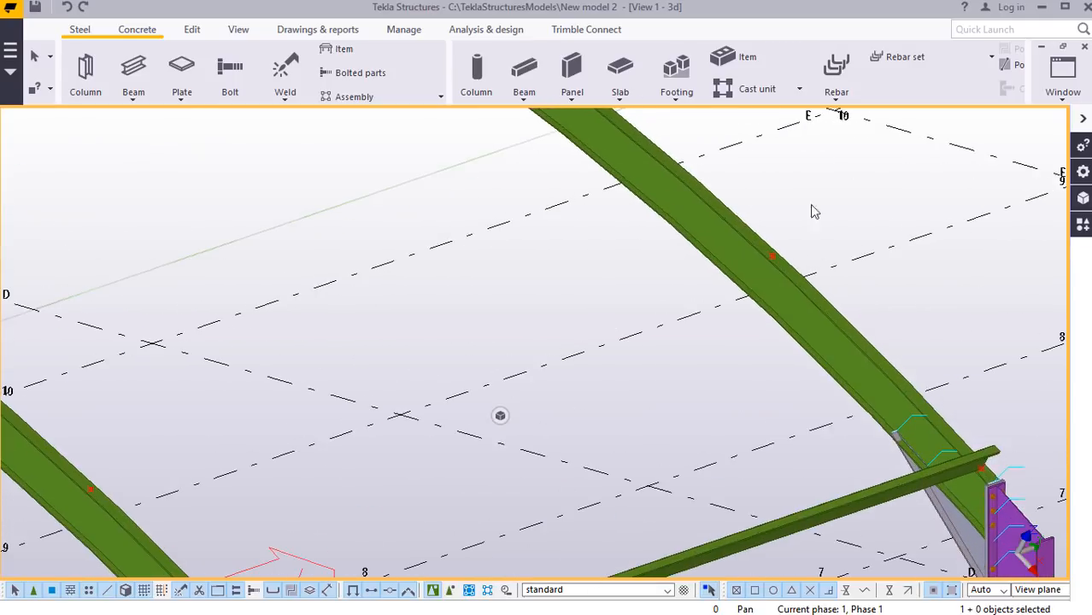
Place another Z-section purlin between the next reference points up the slope on the two adjacent rafters.
left_click(134, 102)
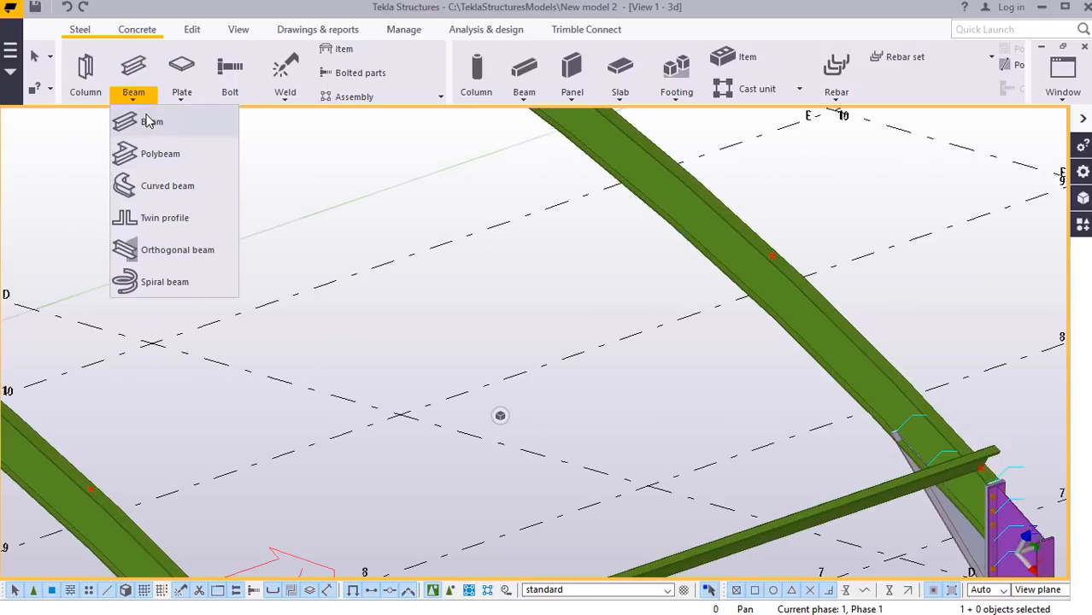
left_click(145, 122)
scroll(756, 252, "up", 2)
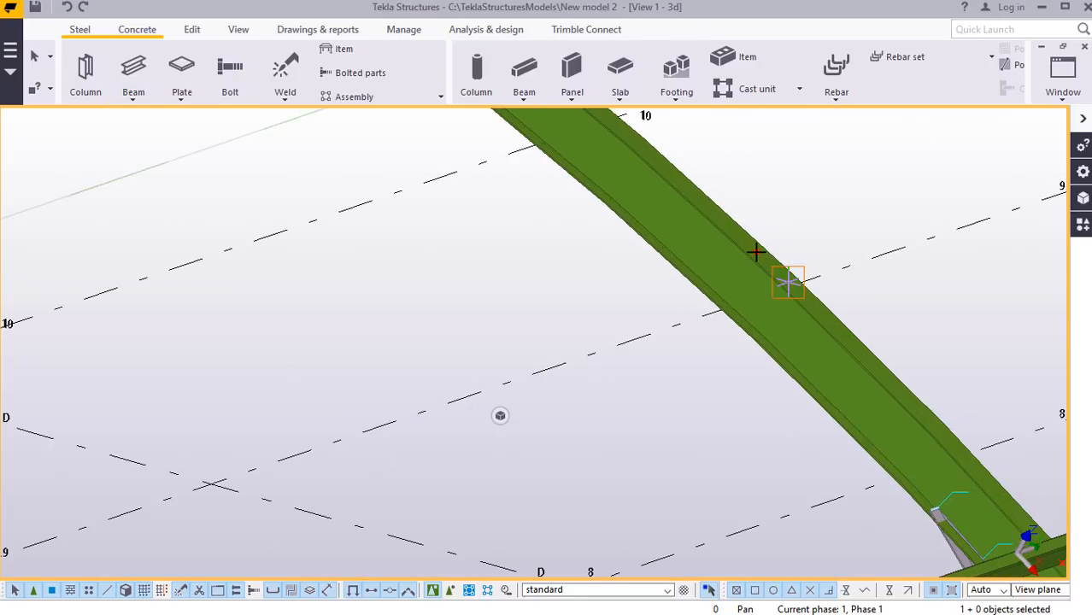
scroll(757, 253, "up", 3)
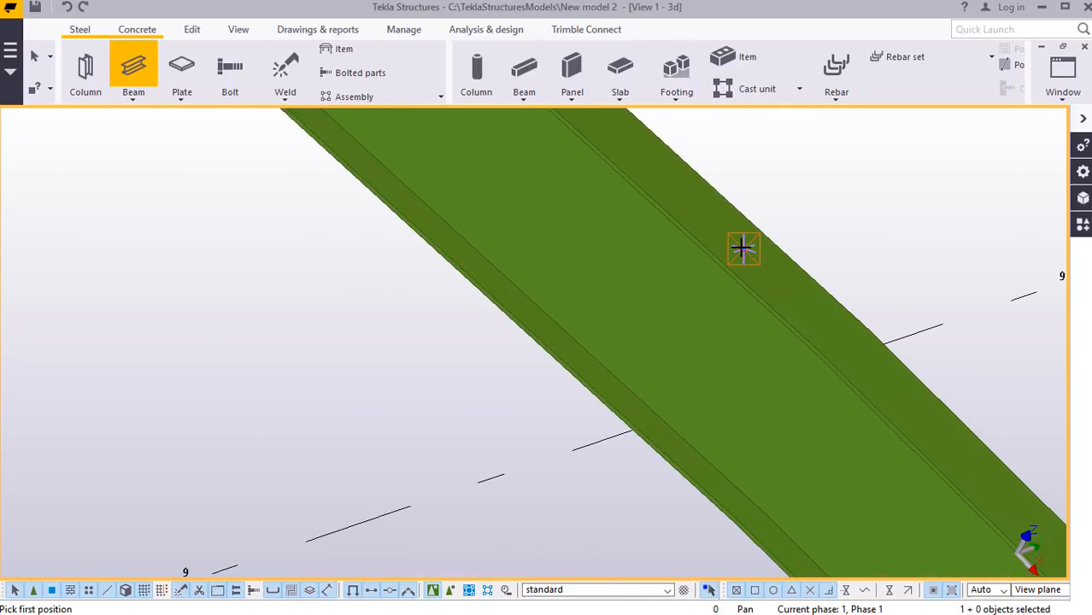
left_click(744, 247)
scroll(870, 229, "down", 2)
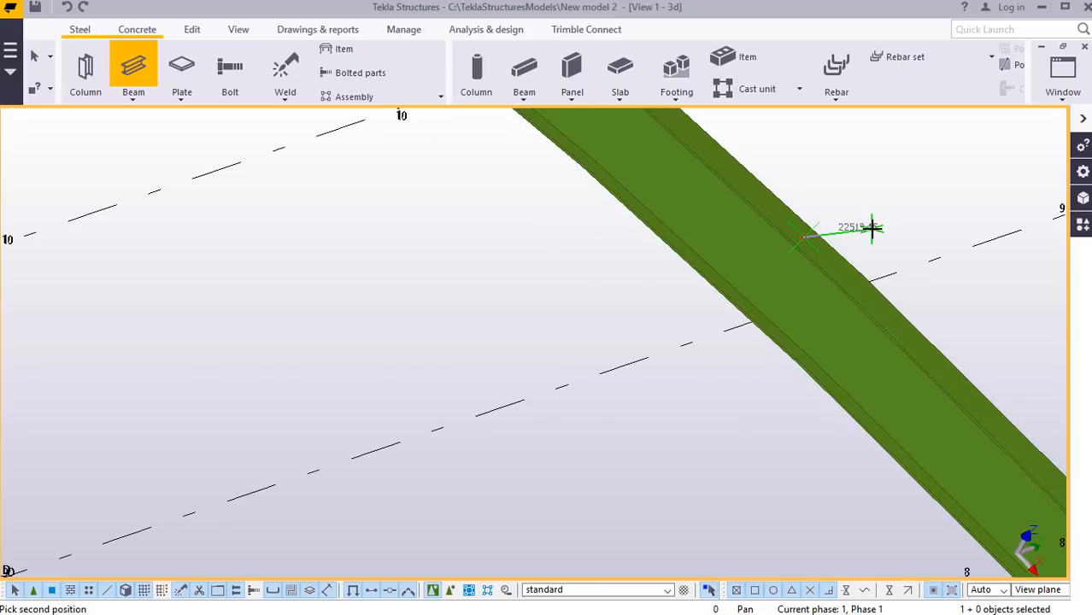
scroll(883, 223, "down", 3)
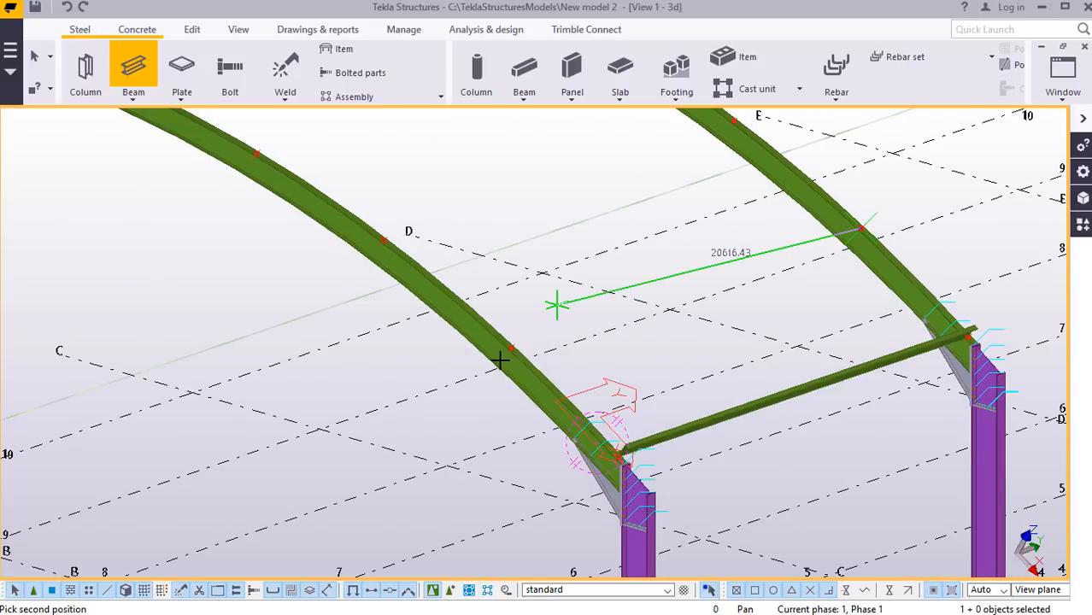
scroll(479, 360, "up", 5)
scroll(459, 407, "up", 2)
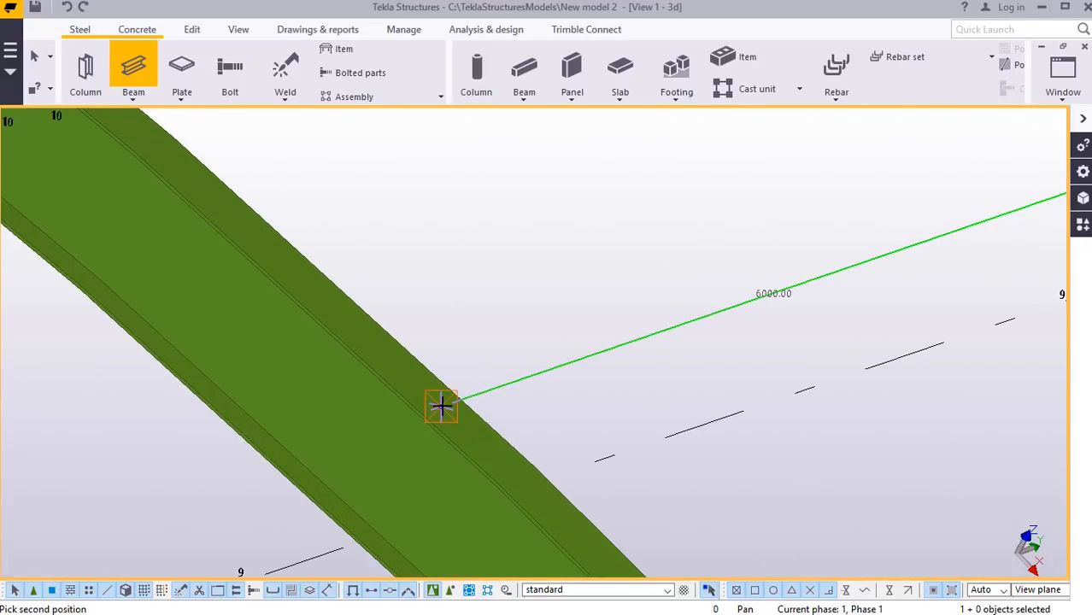
left_click(441, 407)
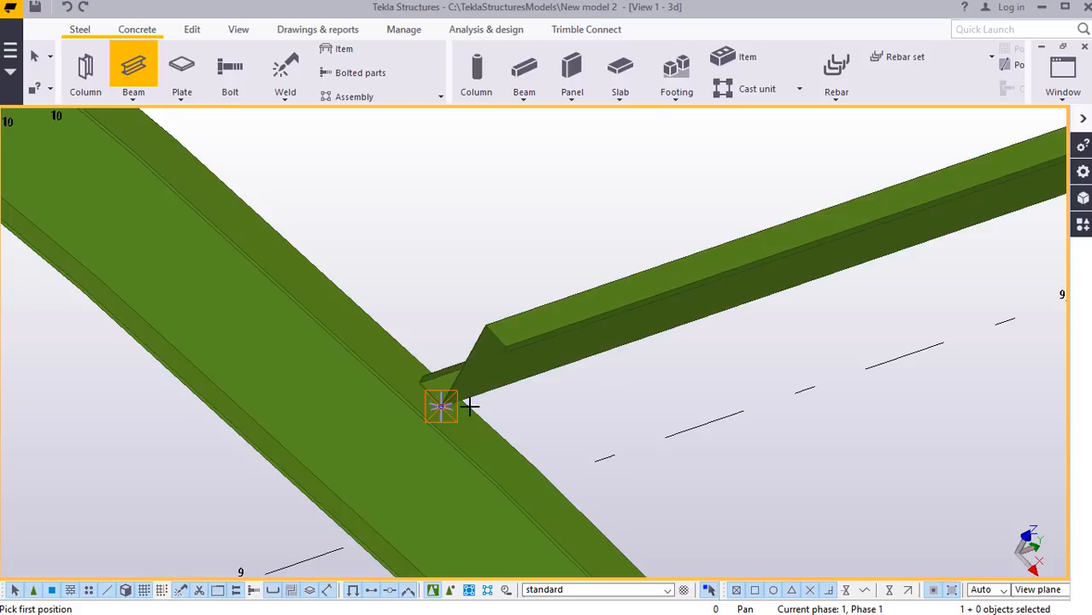
scroll(441, 407, "up", 4)
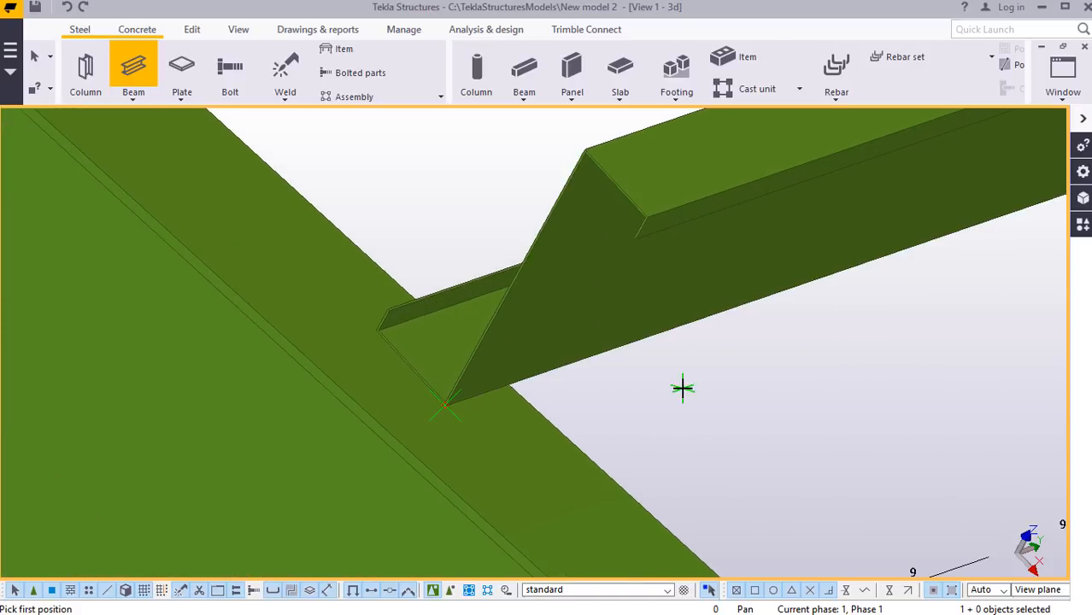
Examine how the newly placed upper purlin's end sits on the rafter's top flange, and delete that purlin.
right_click(683, 389)
left_click(735, 138)
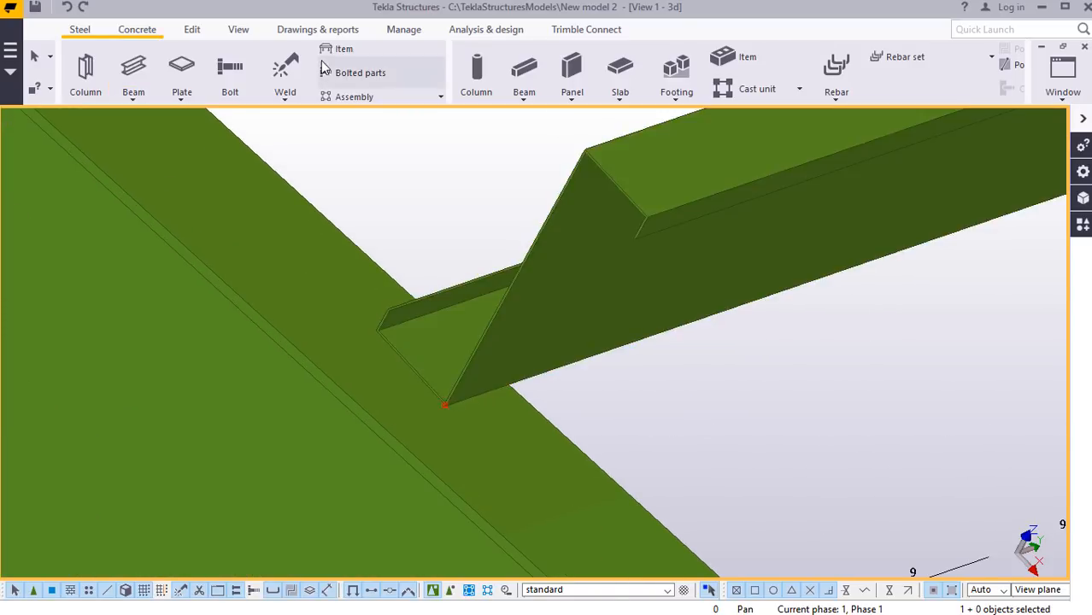
left_click(239, 30)
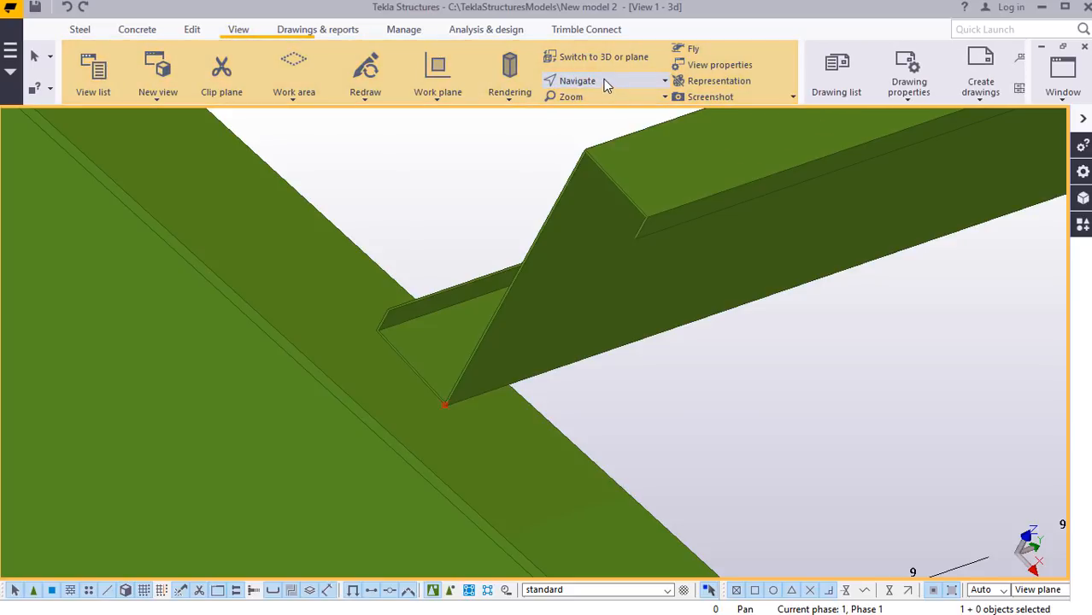
left_click(603, 82)
left_click(598, 105)
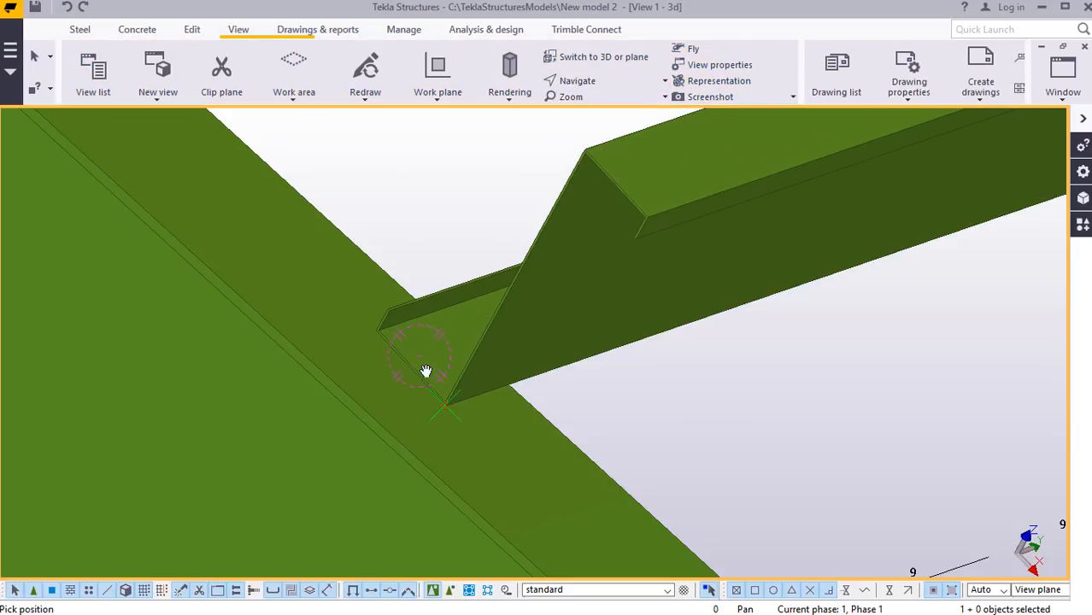
left_click_drag(434, 322, 420, 224)
right_click(420, 226)
left_click(451, 232)
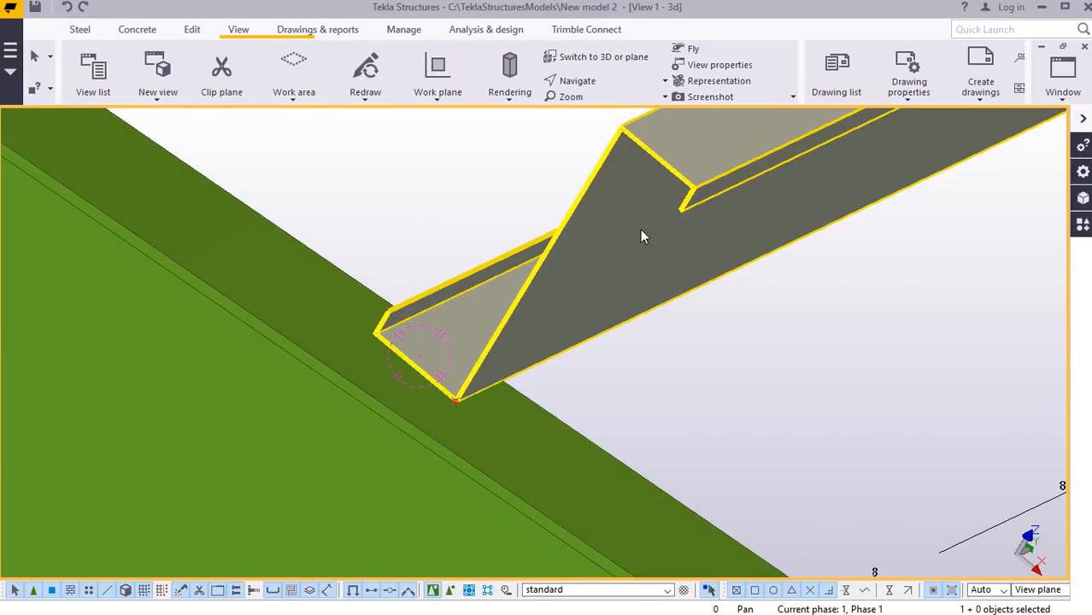
right_click(643, 235)
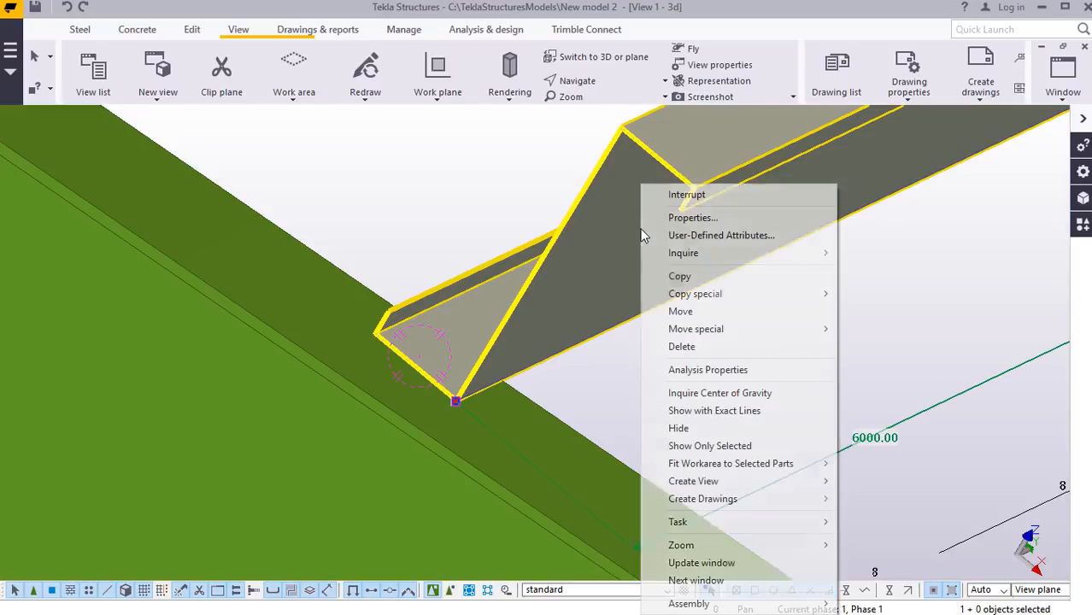
left_click(693, 347)
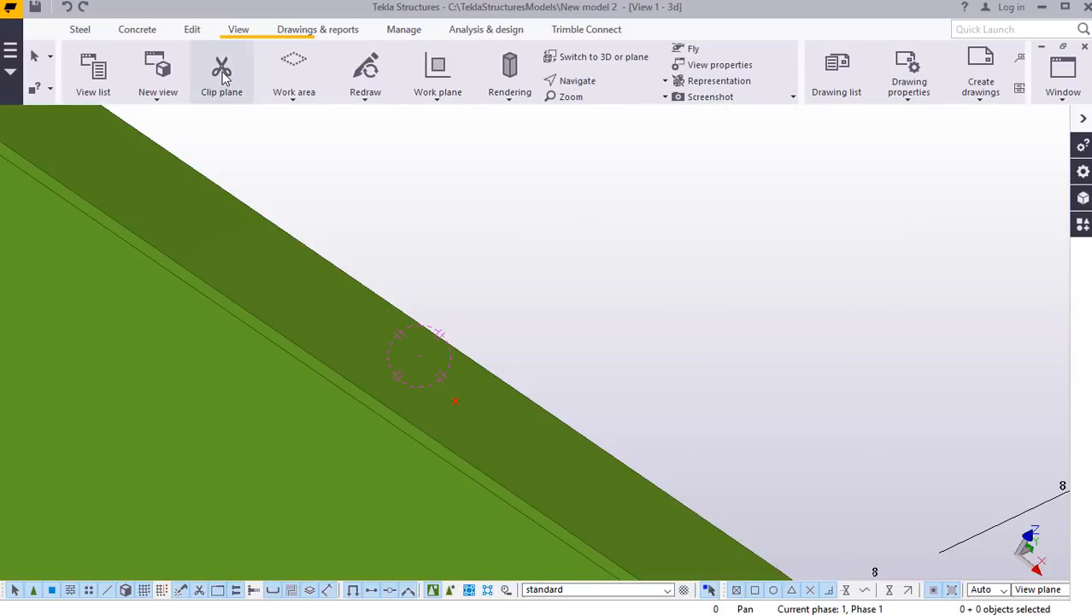
Set the work plane to the rafter's top flange face beside the reference point where the purlin was deleted, using the Work plane tool.
left_click(238, 32)
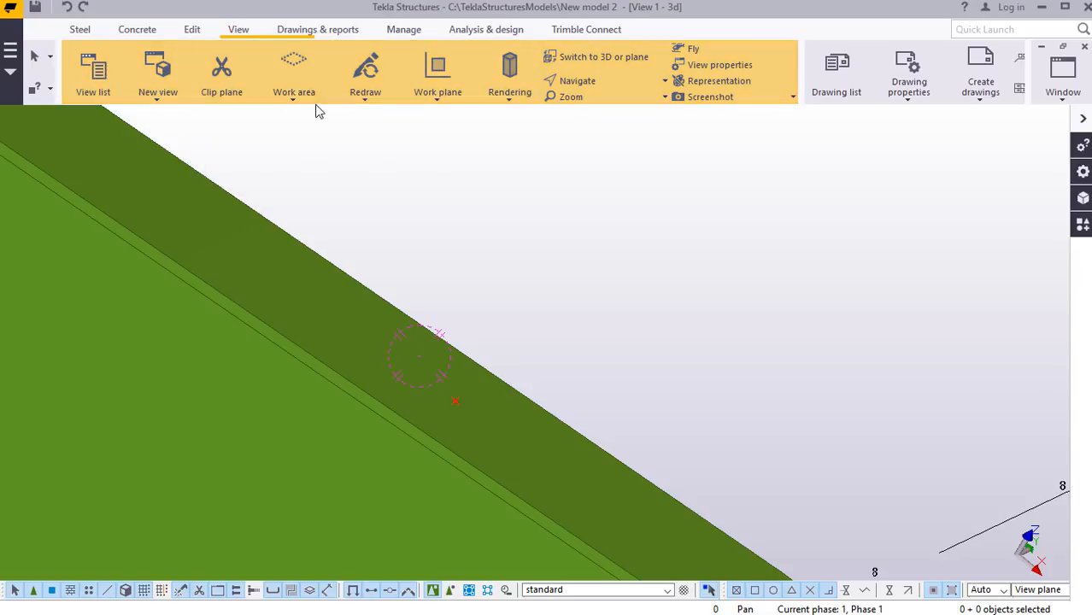
left_click(436, 101)
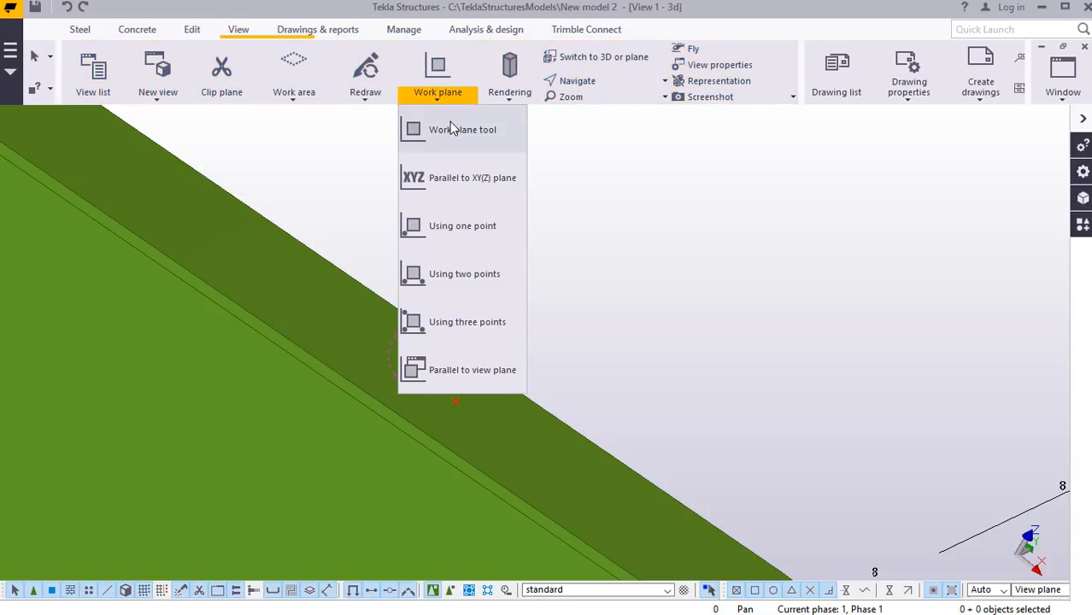
left_click(453, 129)
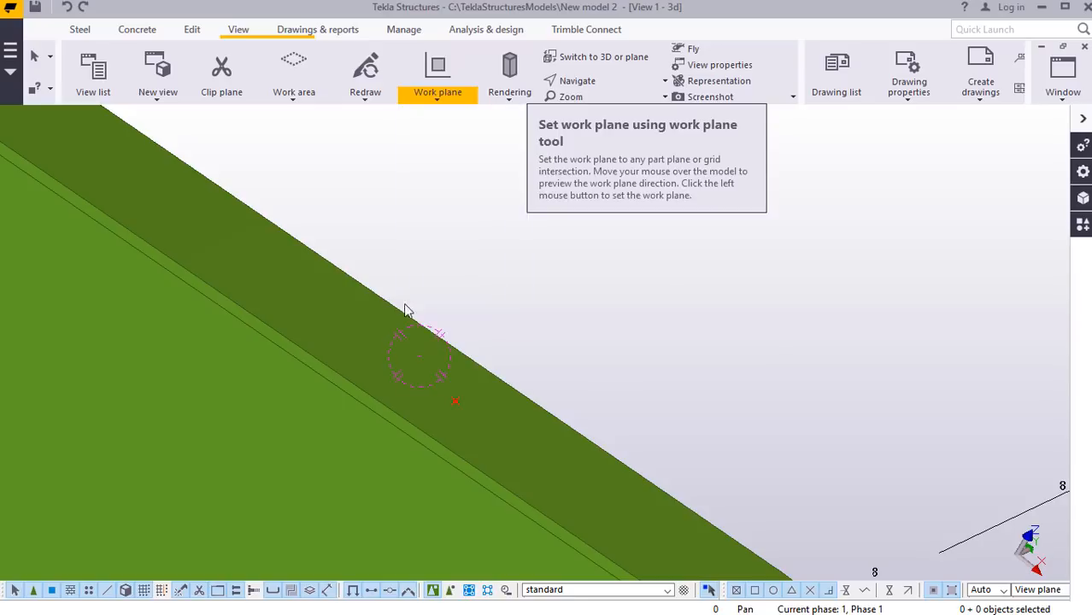
left_click(368, 339)
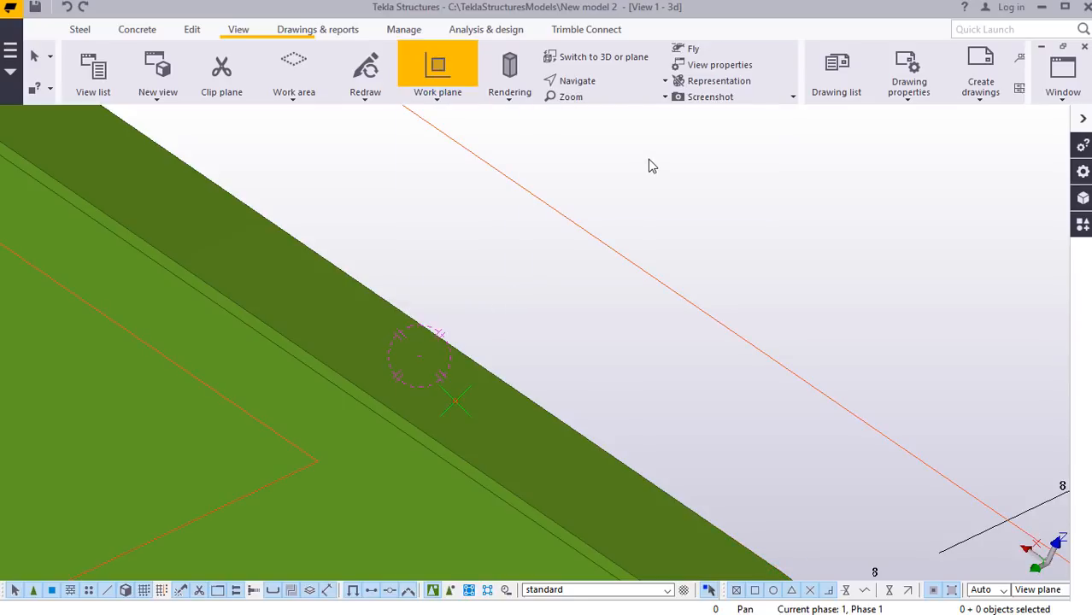
right_click(682, 175)
key("Escape")
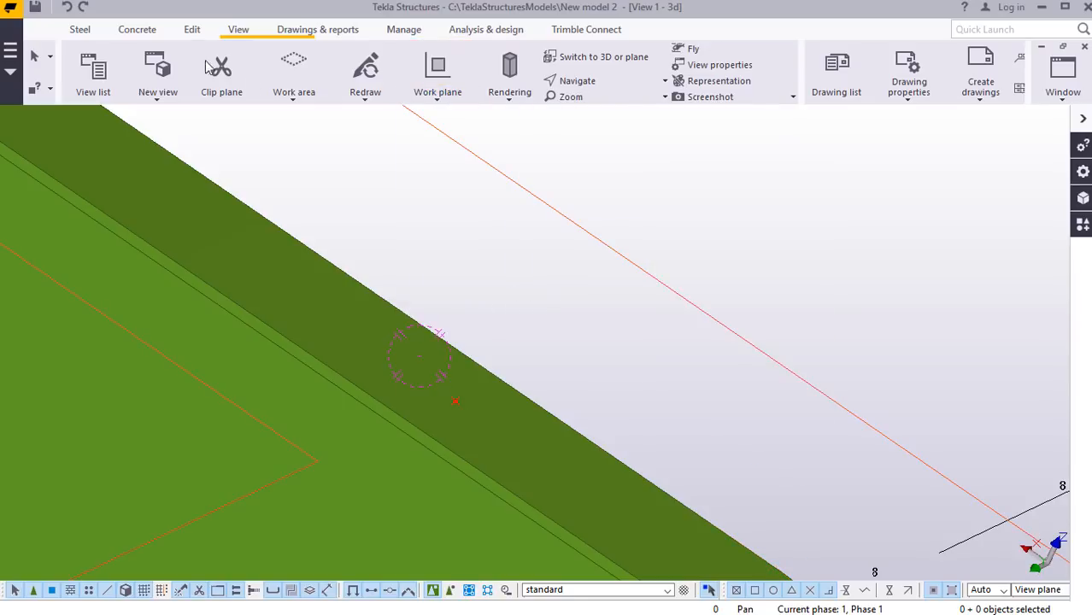
Place a Z-section purlin between the second reference points up the slope on the top flanges of the two adjacent rafters.
left_click(85, 31)
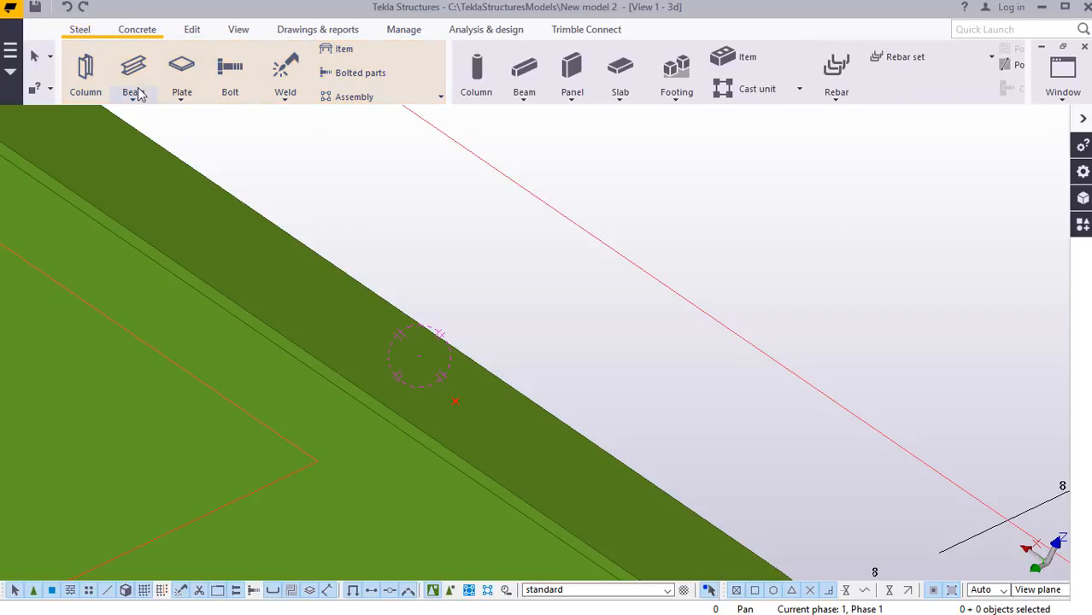
left_click(133, 96)
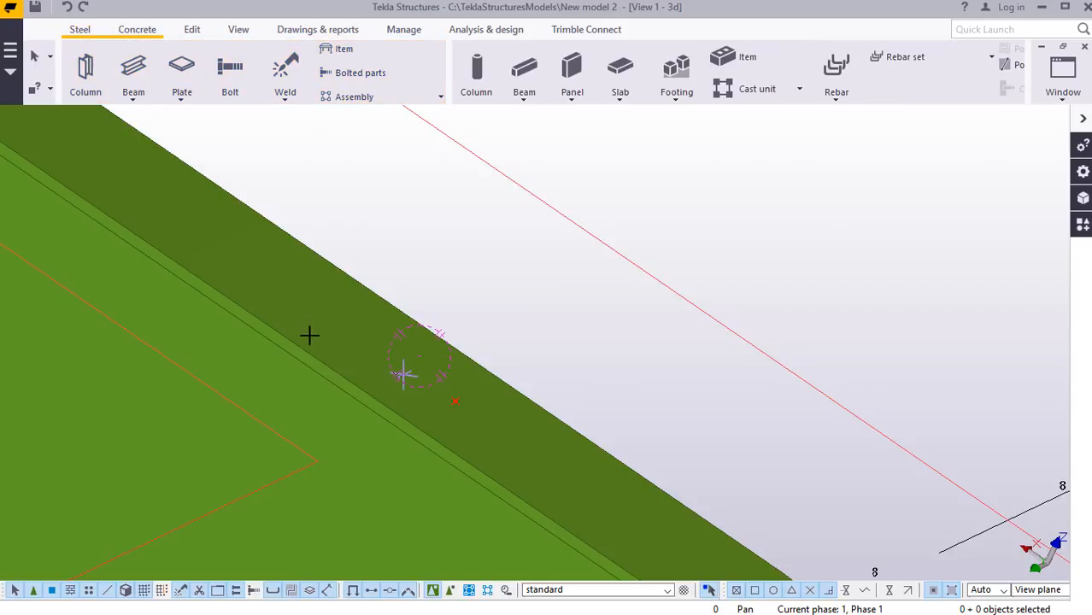
scroll(326, 398, "down", 4)
scroll(346, 399, "down", 5)
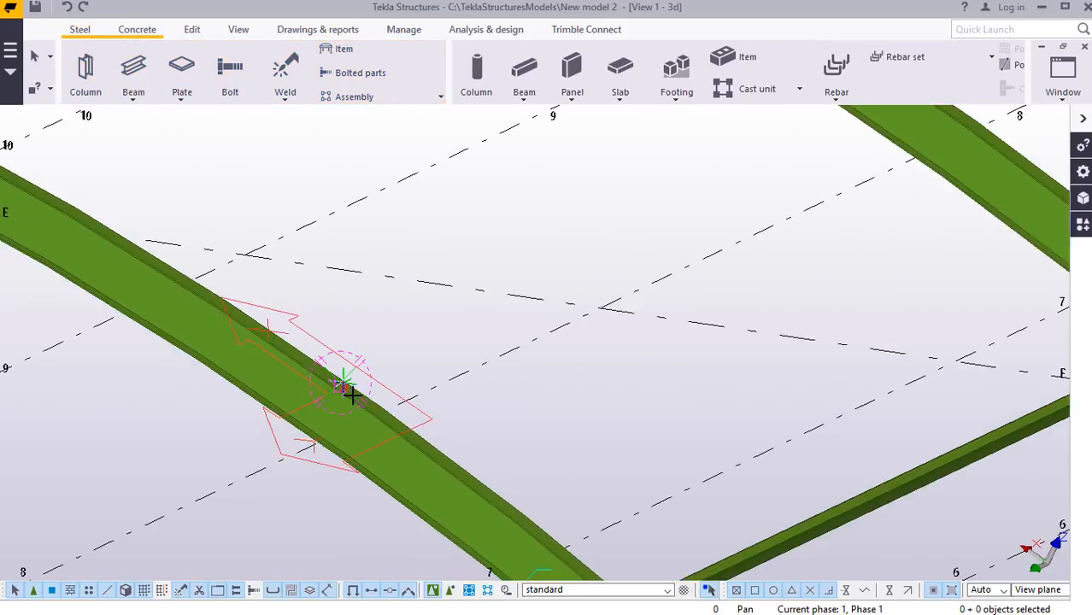
scroll(898, 128, "up", 1)
scroll(889, 124, "up", 3)
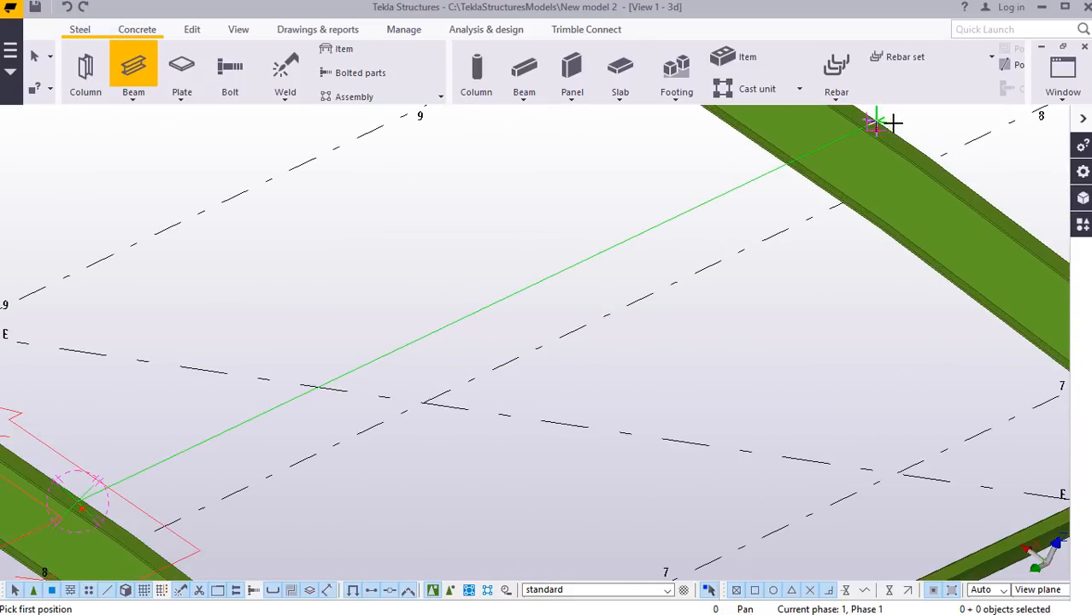
scroll(868, 117, "up", 3)
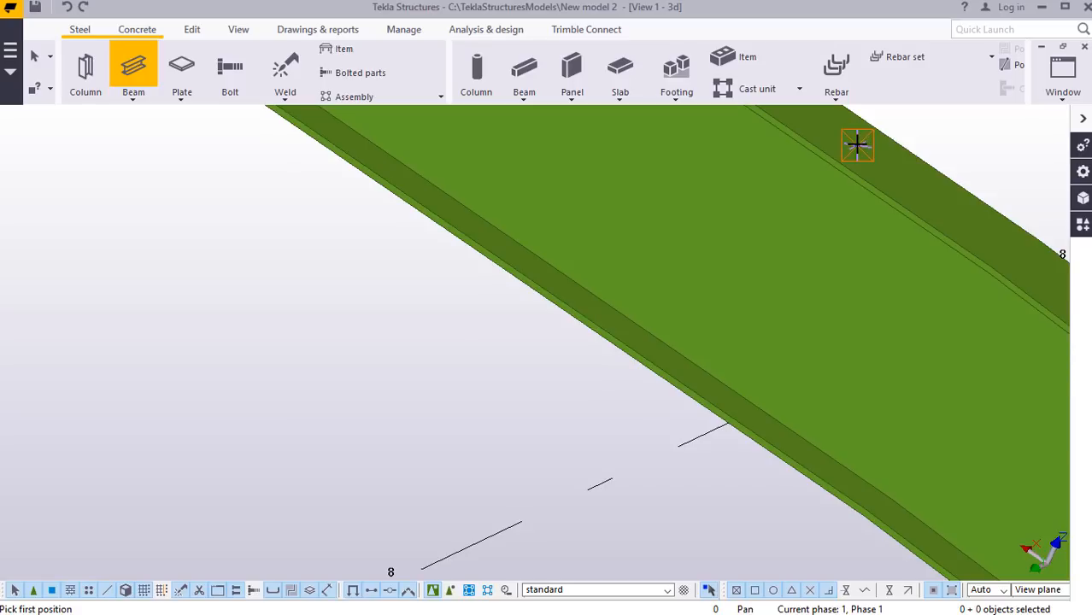
left_click(858, 146)
scroll(828, 193, "down", 5)
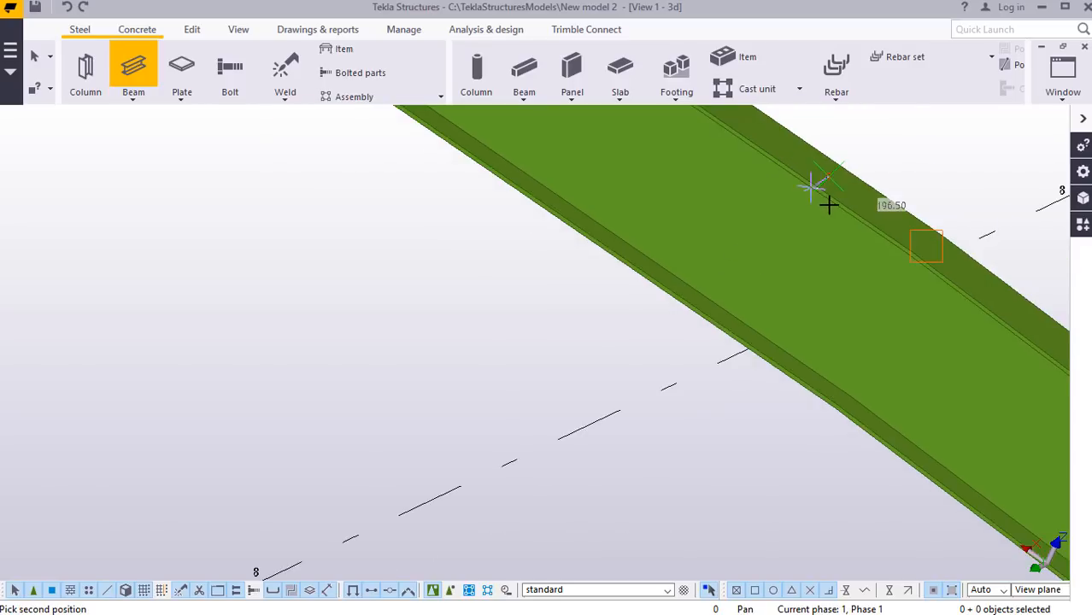
scroll(828, 193, "down", 1)
scroll(406, 410, "up", 2)
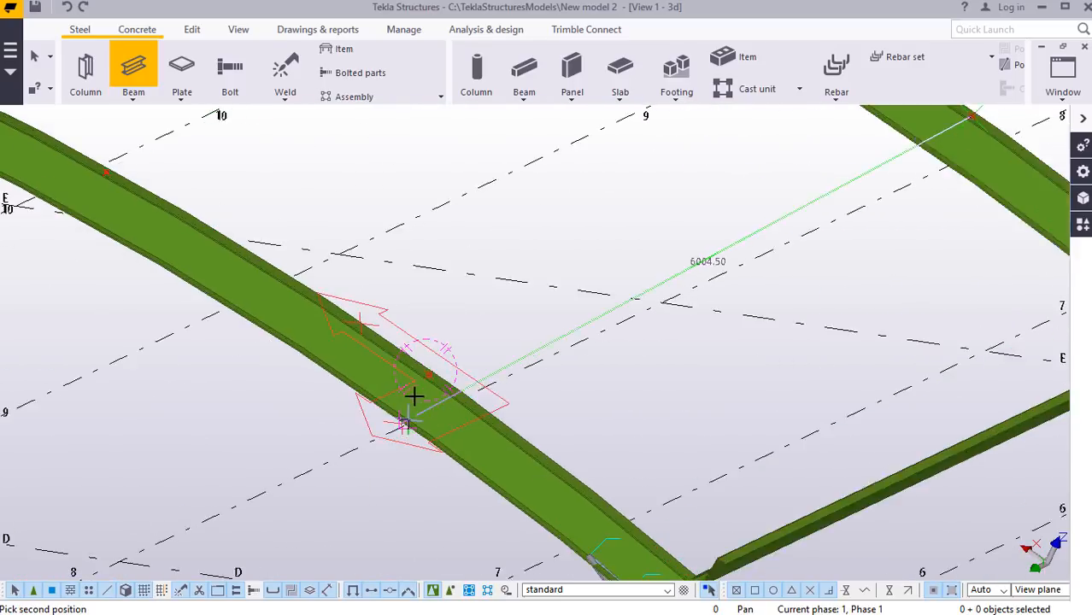
scroll(445, 367, "up", 5)
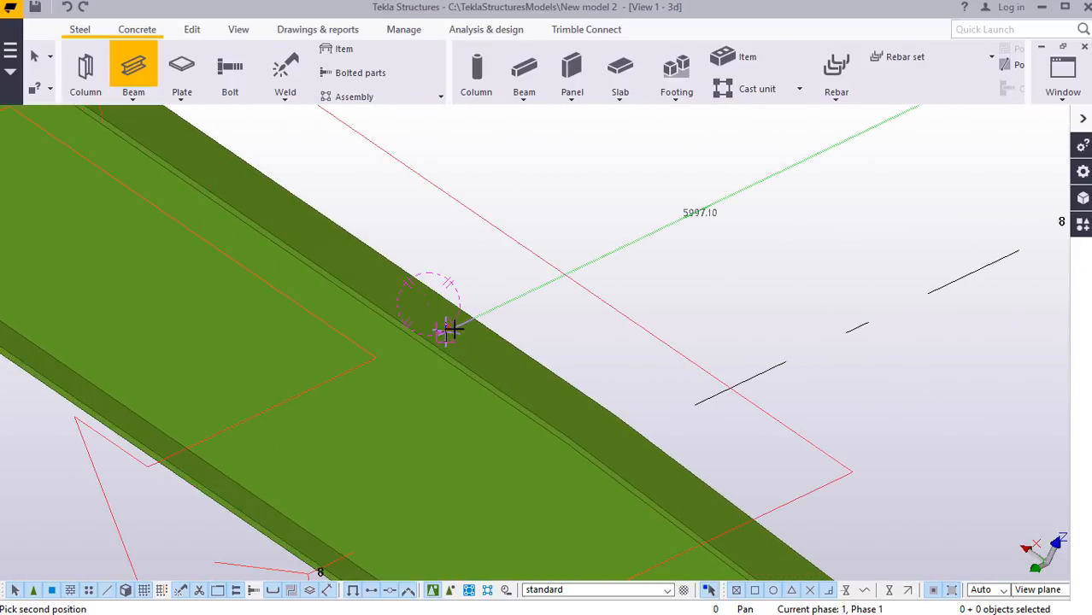
scroll(455, 322, "up", 5)
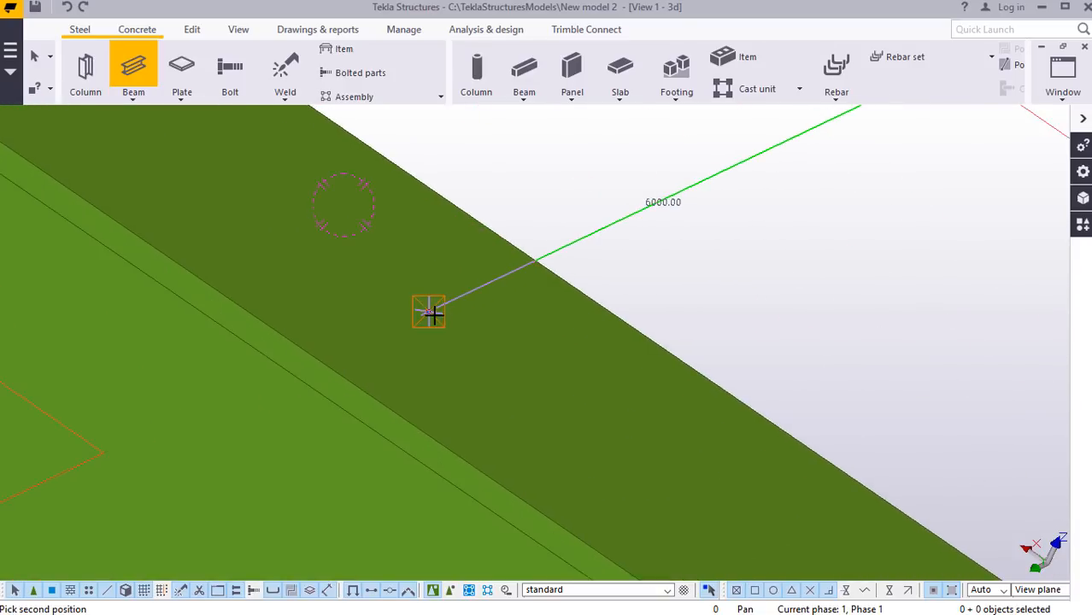
scroll(434, 316, "up", 4)
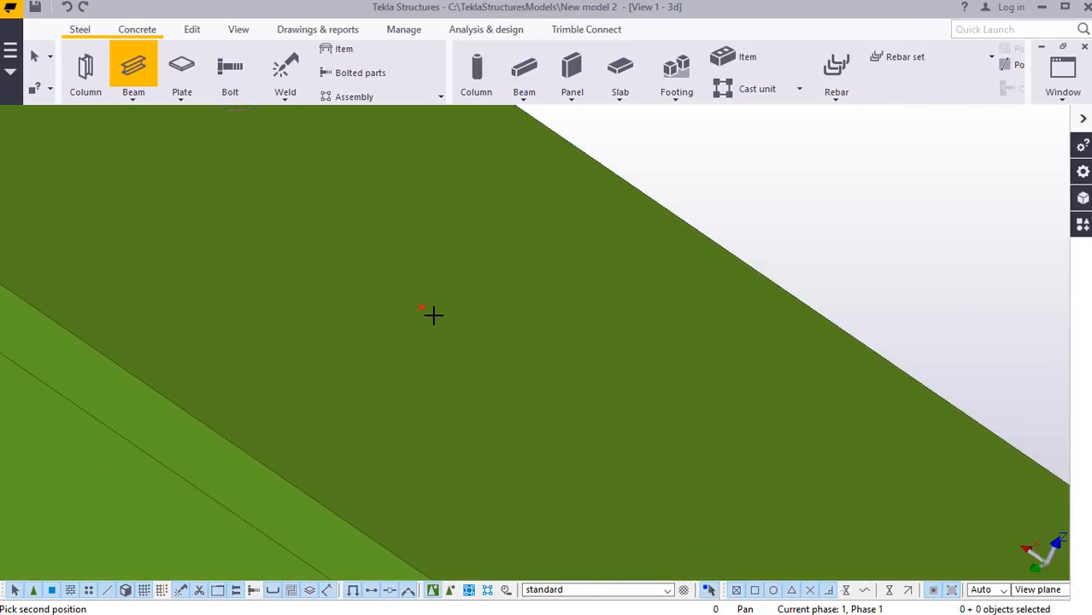
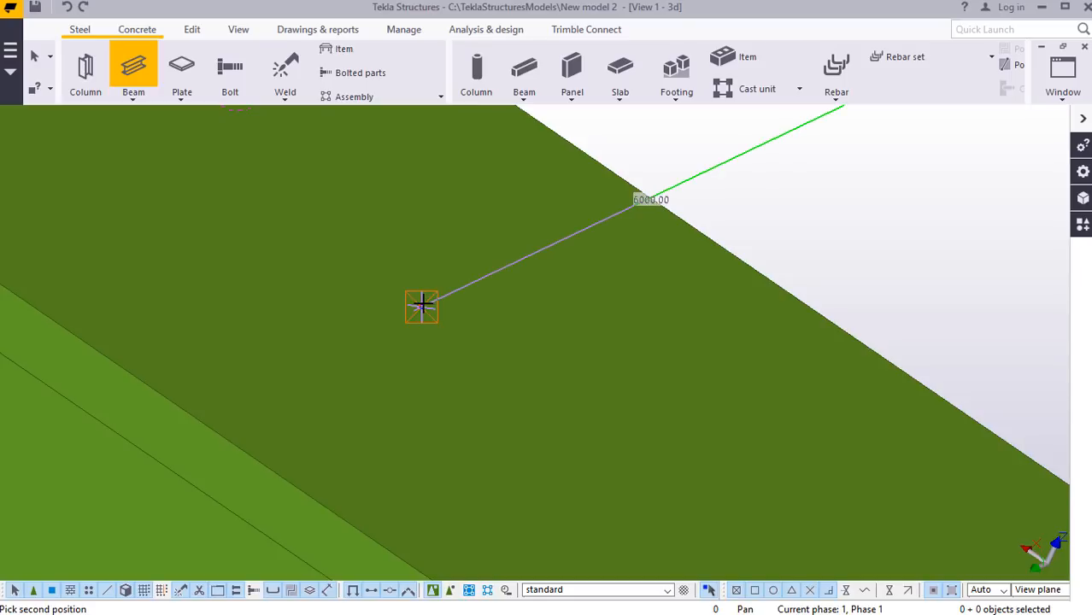
left_click(422, 306)
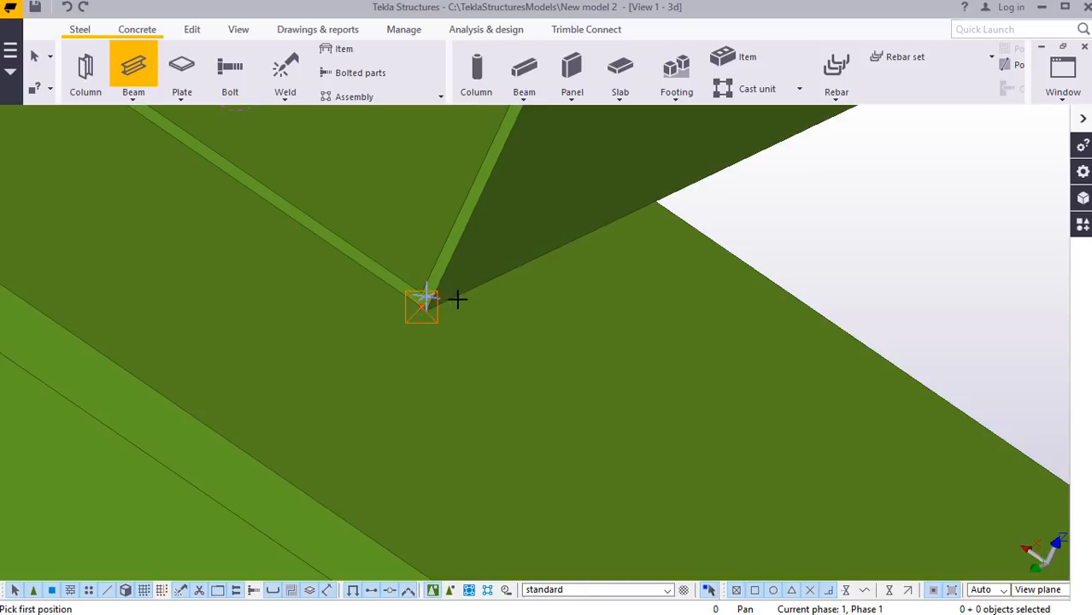
right_click(429, 295)
left_click(471, 303)
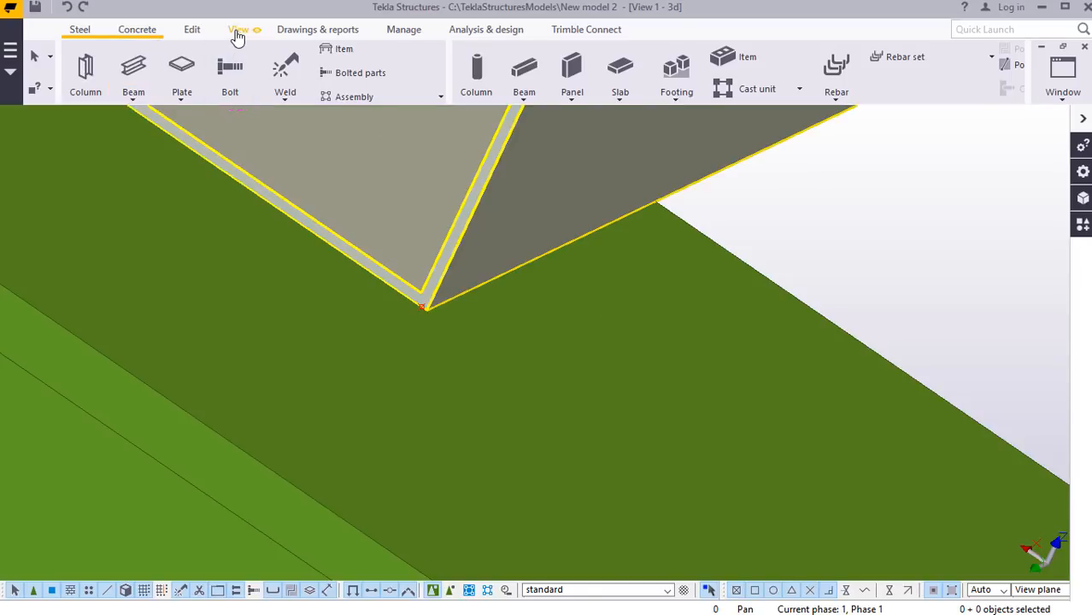
Examine from several angles how the new purlin's bottom flange rests on the rafter's top flange.
left_click(239, 31)
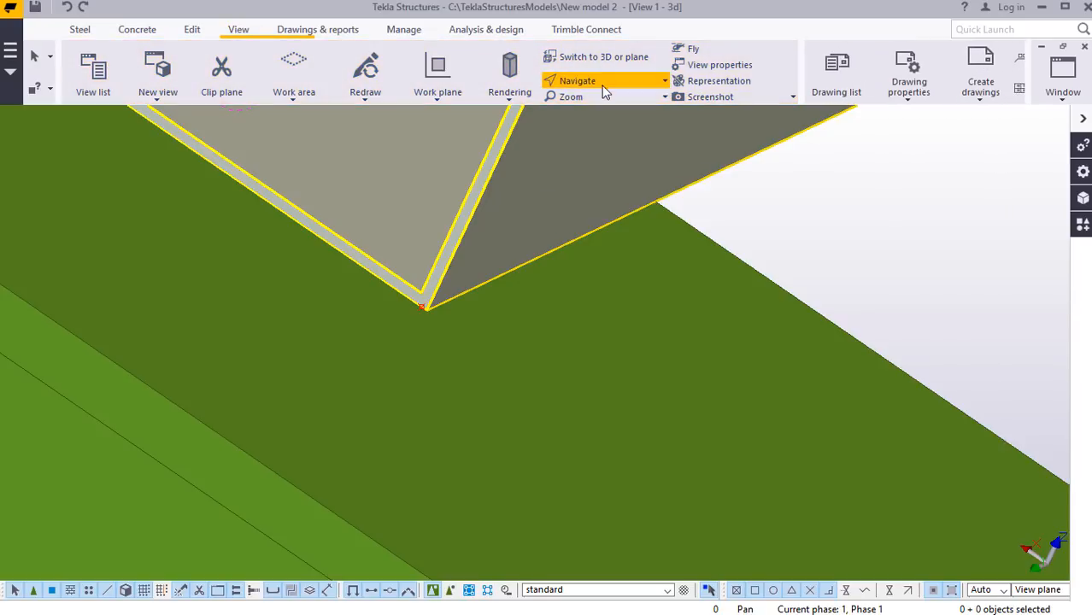
left_click(606, 86)
left_click(600, 107)
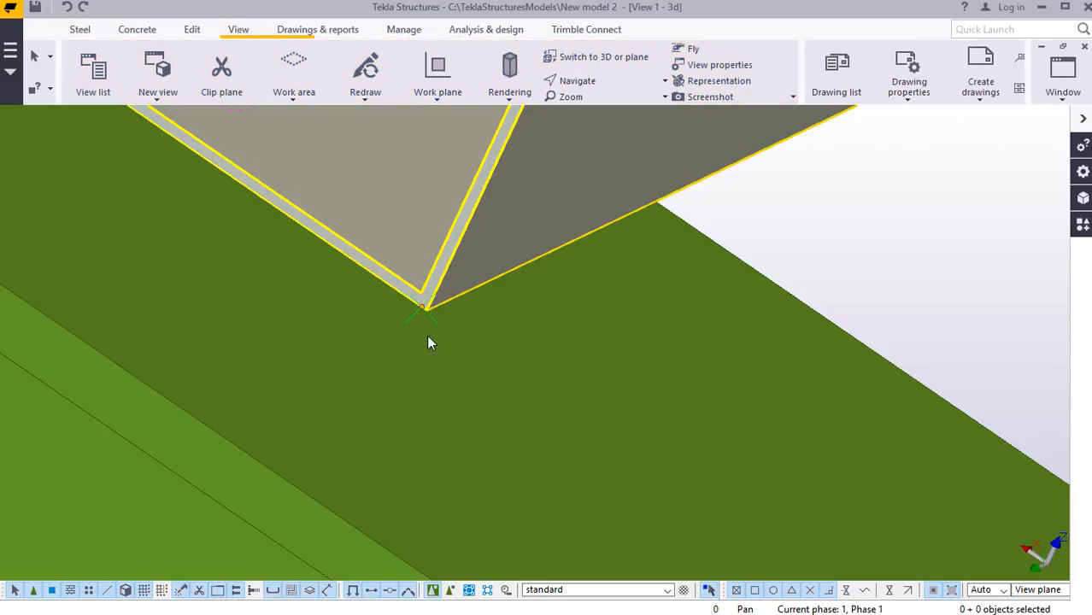
left_click_drag(429, 335, 675, 334)
left_click_drag(413, 266, 425, 296)
middle_click_drag(398, 288, 478, 424, "ctrl")
scroll(478, 424, "down", 4)
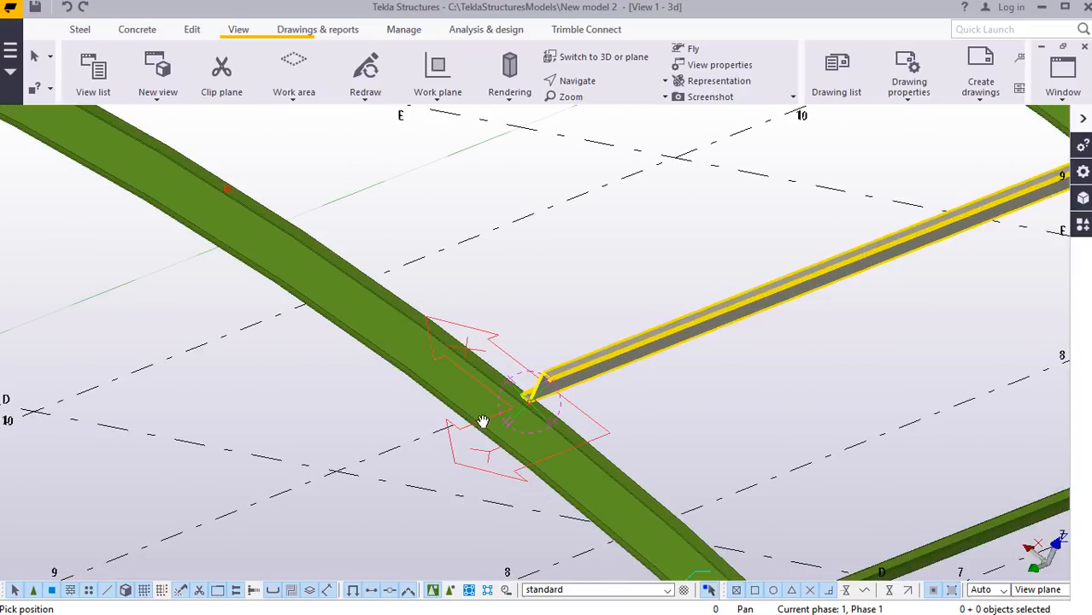
scroll(504, 248, "up", 1)
right_click(483, 218)
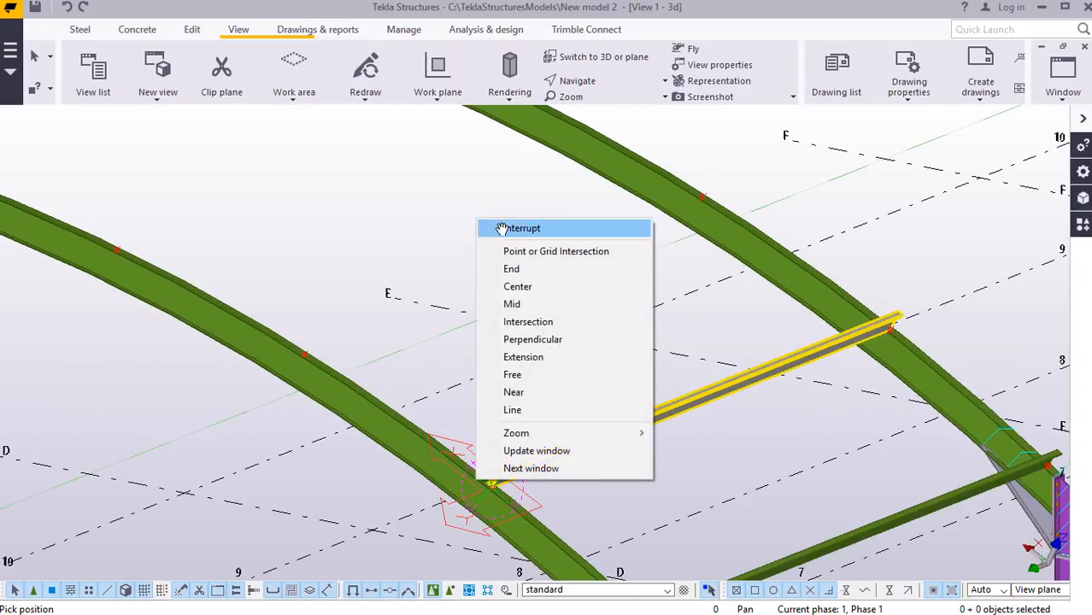
left_click(511, 224)
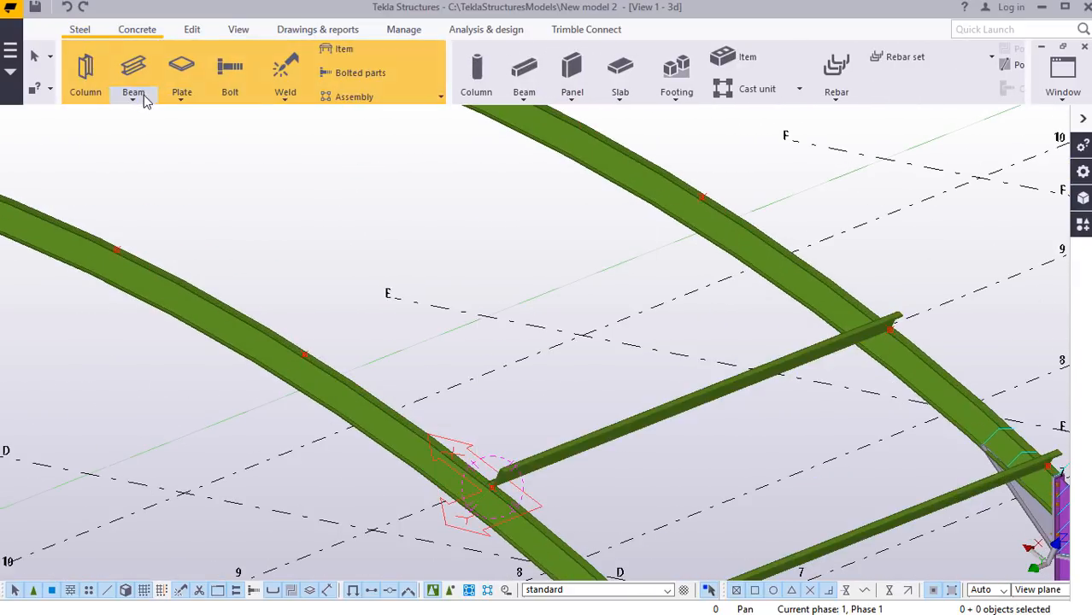
left_click(134, 94)
left_click(142, 124)
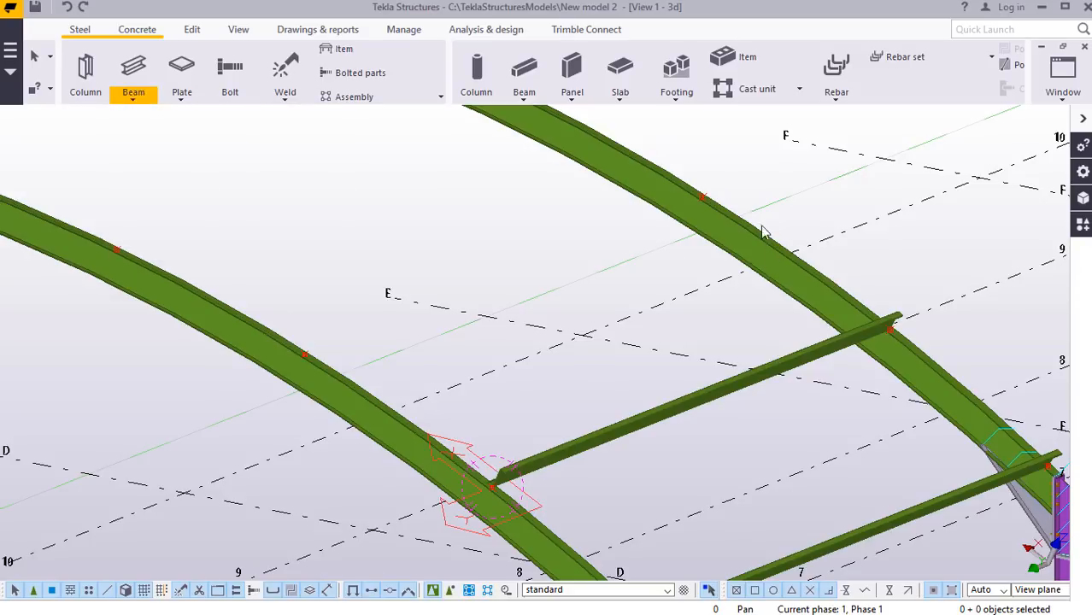
scroll(711, 181, "up", 5)
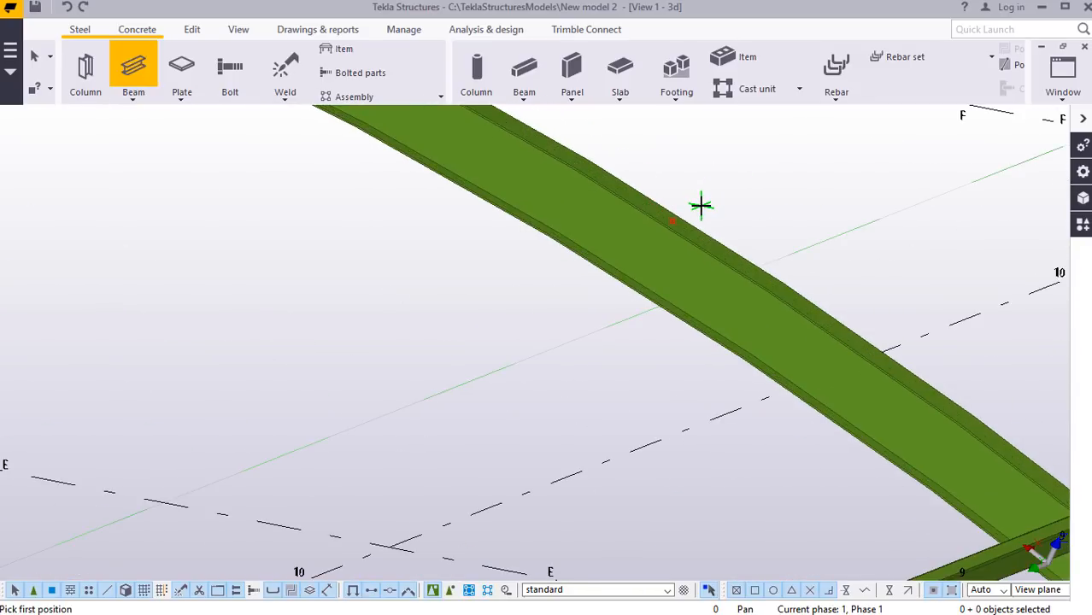
right_click(727, 171)
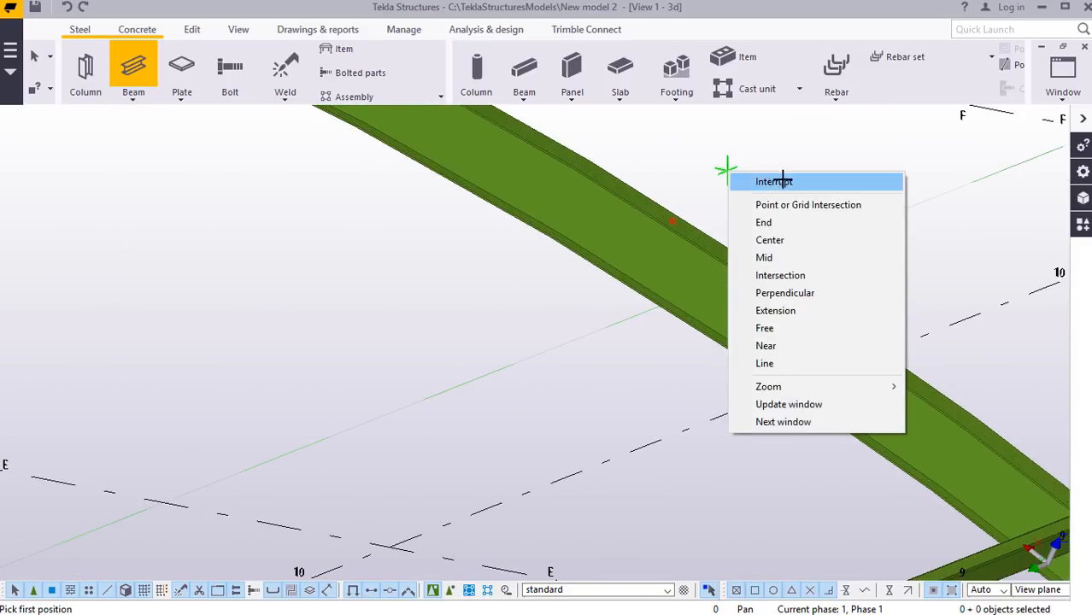
left_click(783, 181)
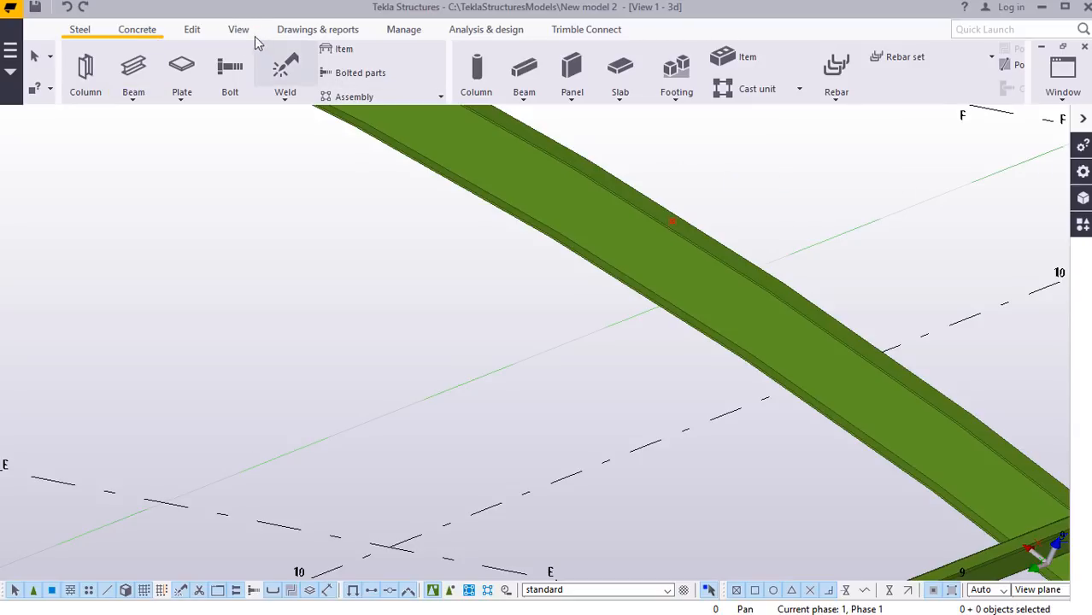
Set the work plane to the rafter's top flange face at the next reference point above the last purlin, using the Work plane tool.
left_click(240, 31)
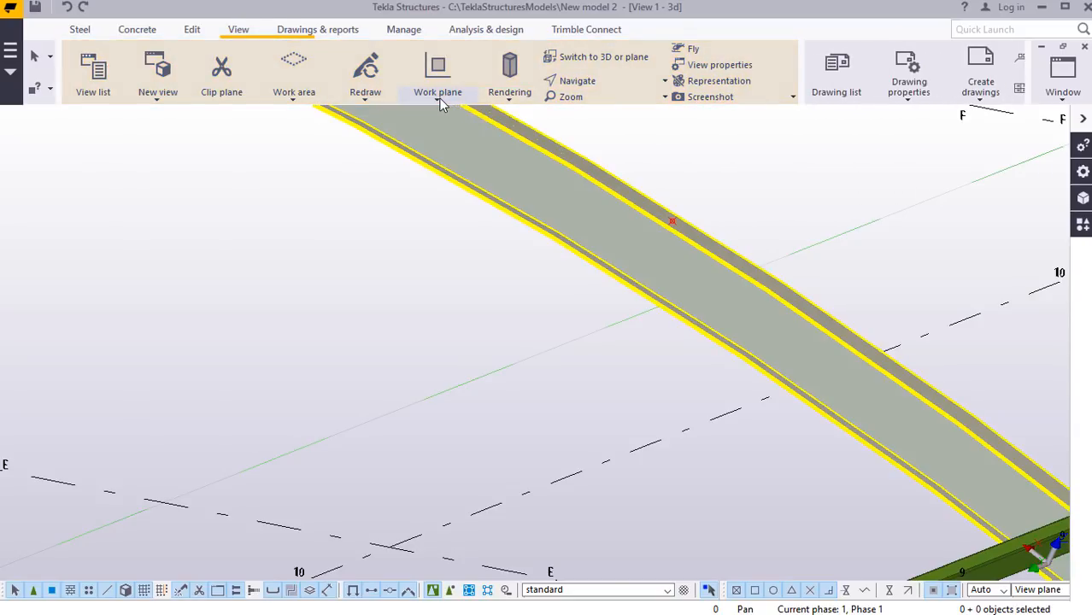
left_click(440, 100)
left_click(445, 126)
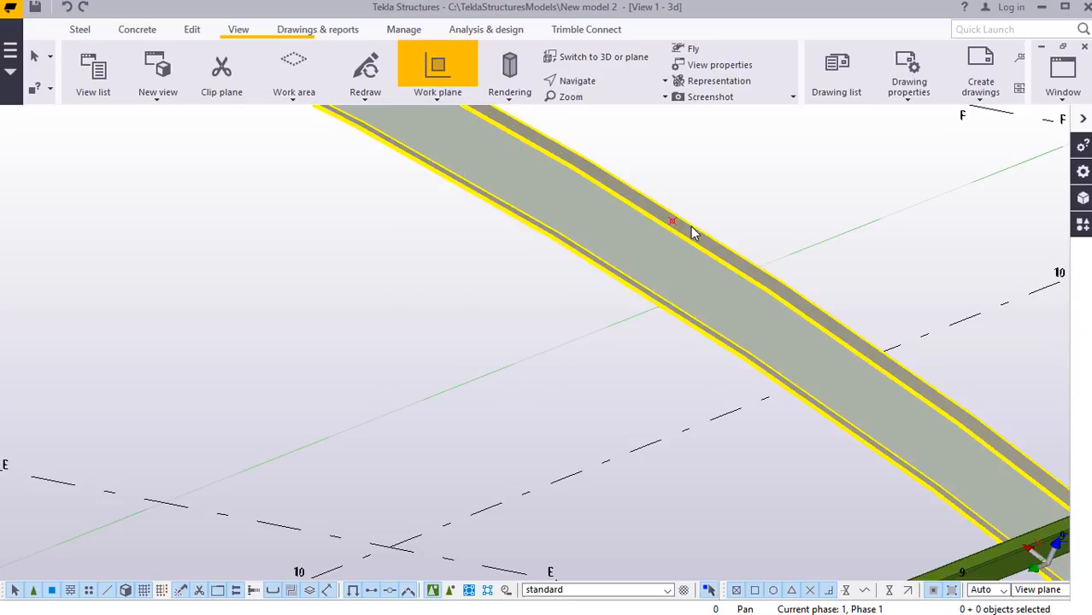
scroll(695, 232, "down", 6)
scroll(299, 432, "up", 2)
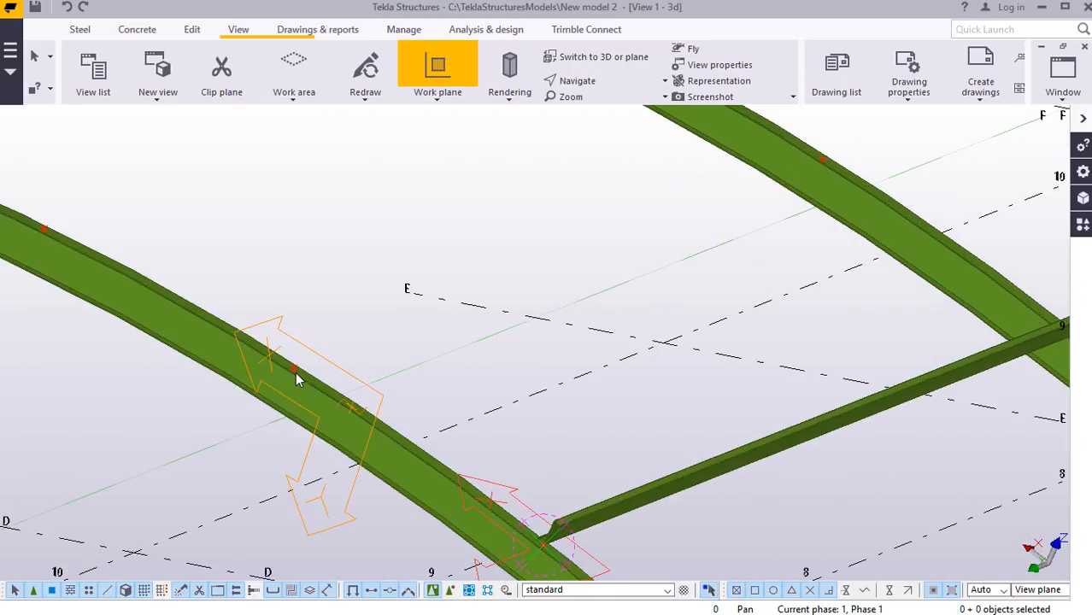
scroll(292, 367, "up", 3)
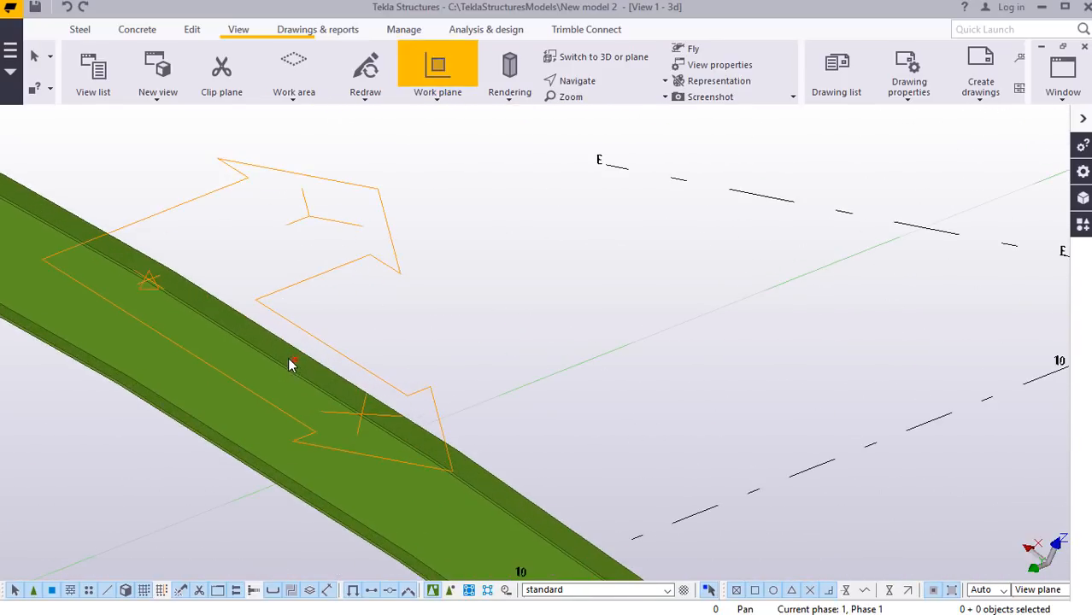
left_click(347, 358)
right_click(501, 252)
left_click(555, 263)
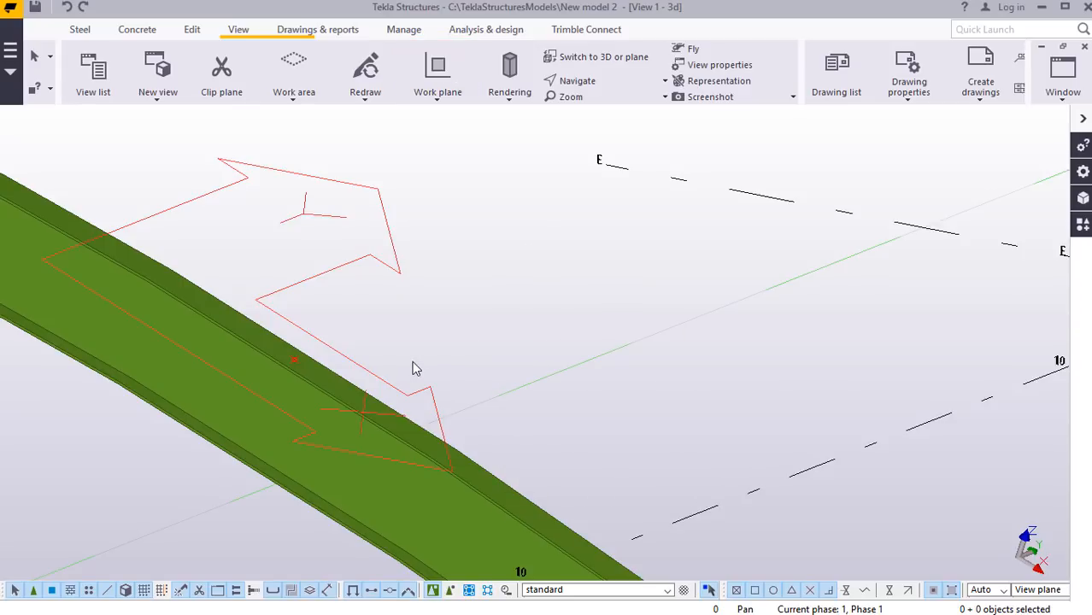
Place a Z-section purlin from the far rafter's reference point to the matching point at the new work plane on the near rafter.
left_click(82, 30)
left_click(137, 104)
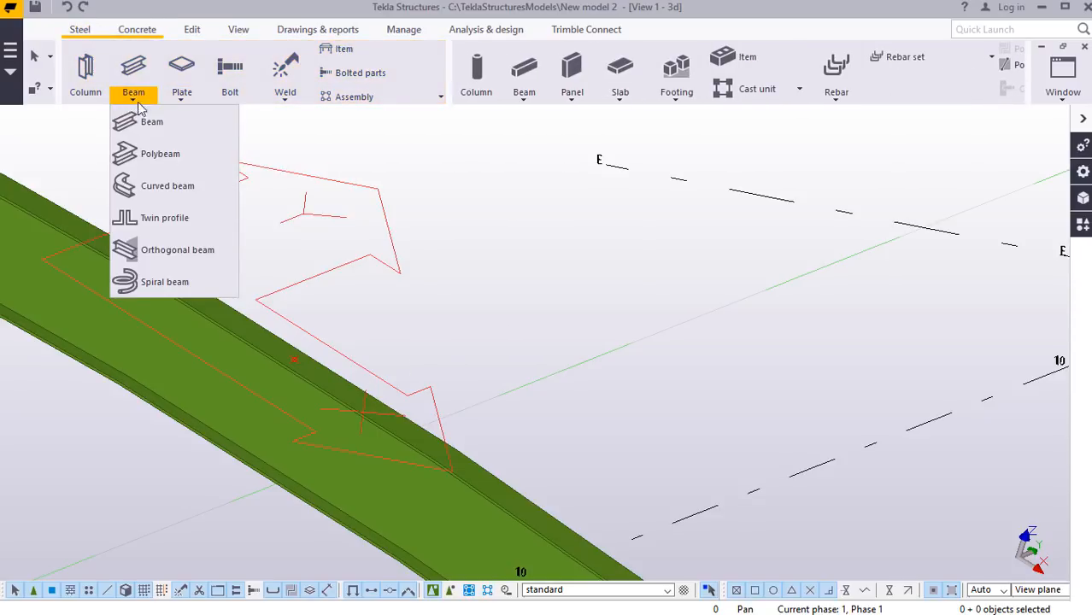
left_click(147, 121)
scroll(323, 437, "down", 5)
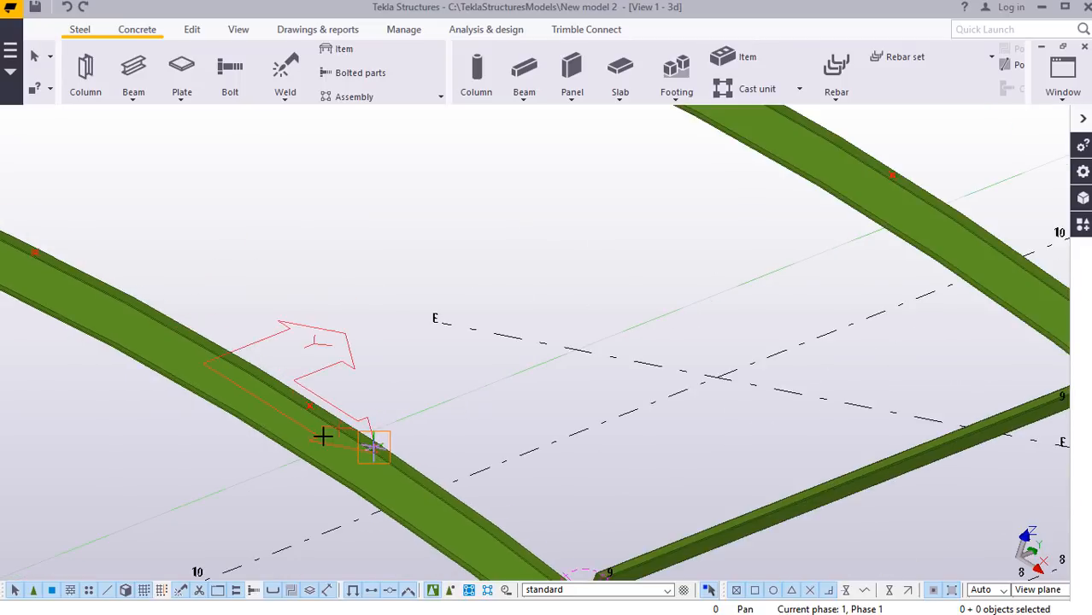
scroll(383, 407, "down", 2)
scroll(846, 202, "up", 3)
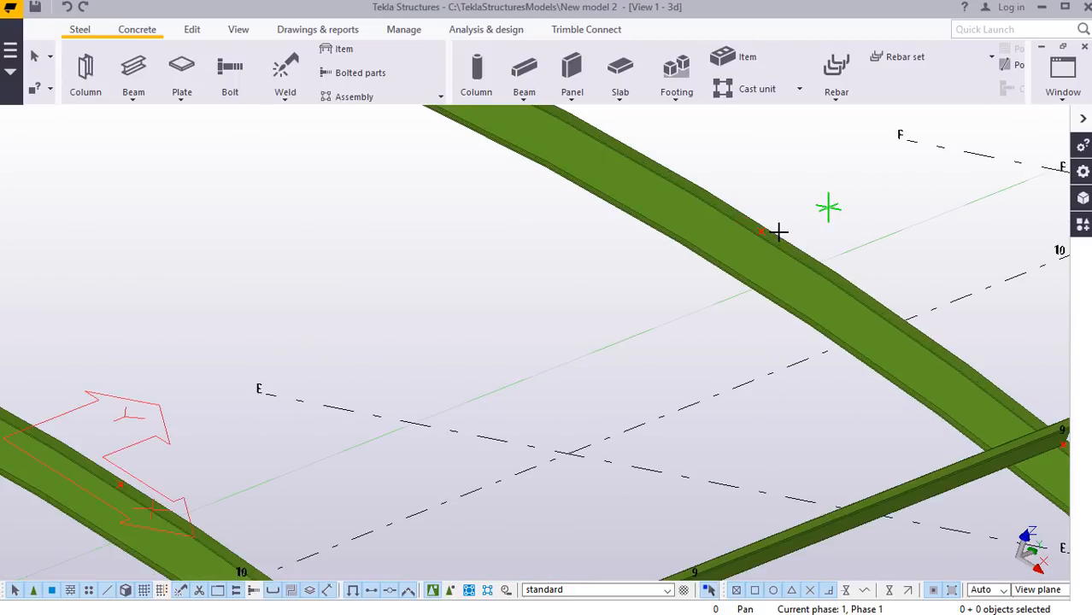
scroll(779, 232, "up", 5)
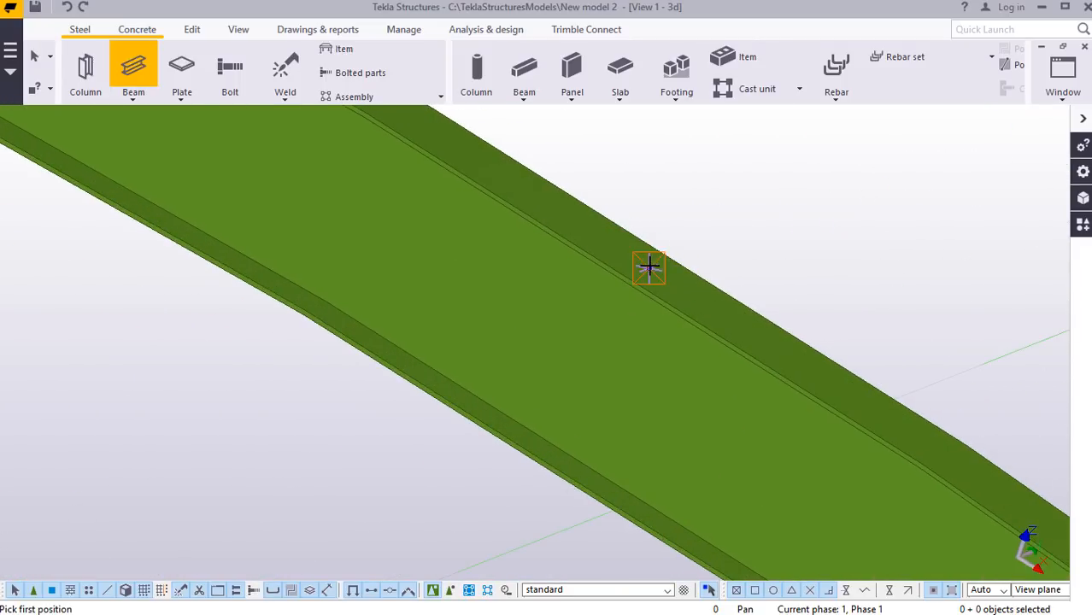
left_click(650, 268)
scroll(799, 227, "down", 6)
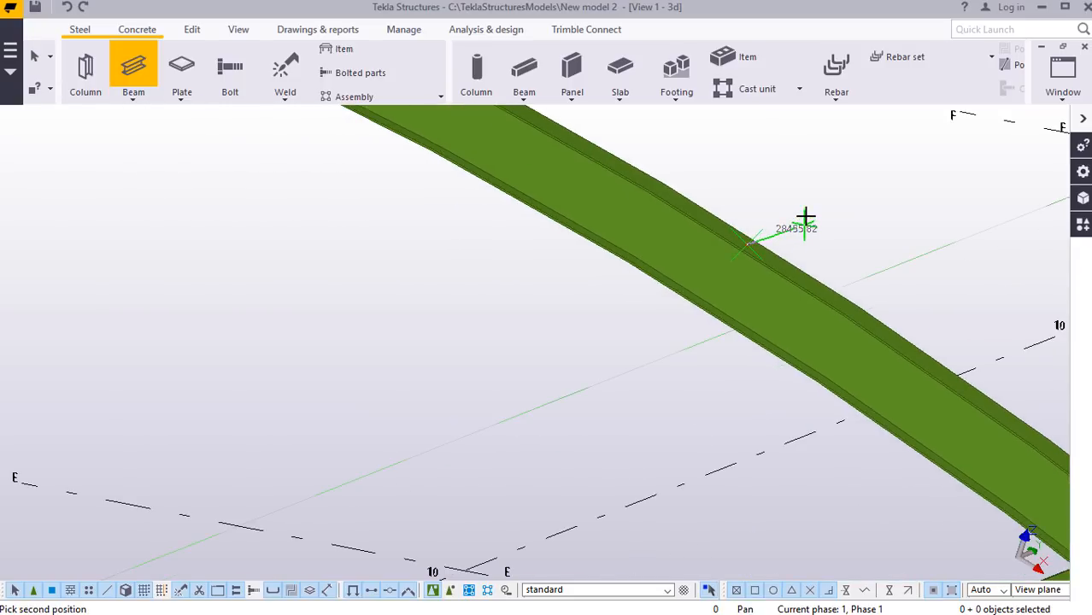
scroll(808, 210, "down", 2)
scroll(320, 414, "up", 5)
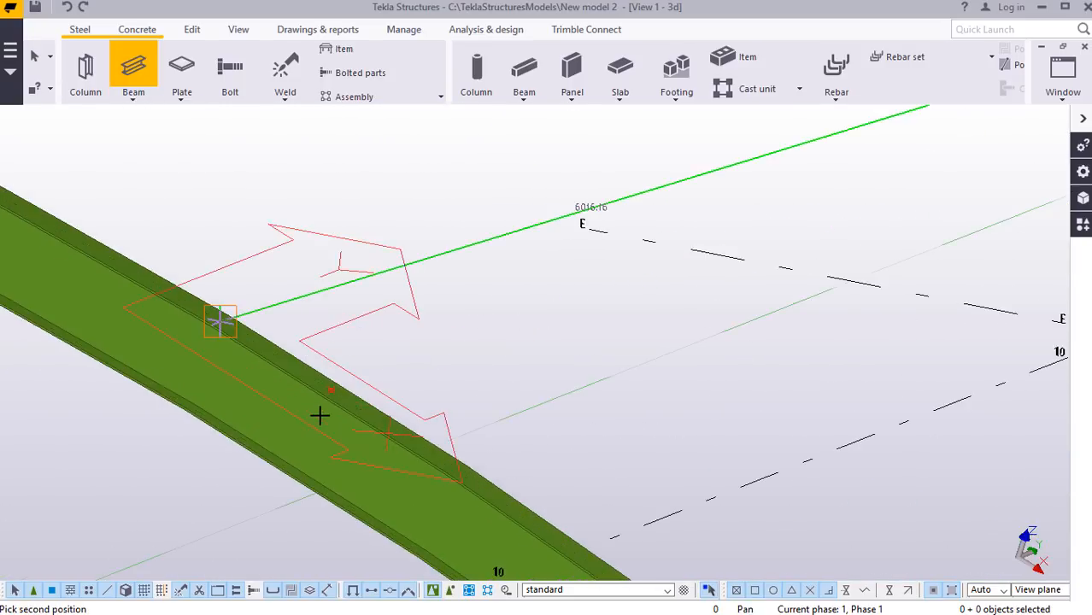
scroll(327, 394, "up", 2)
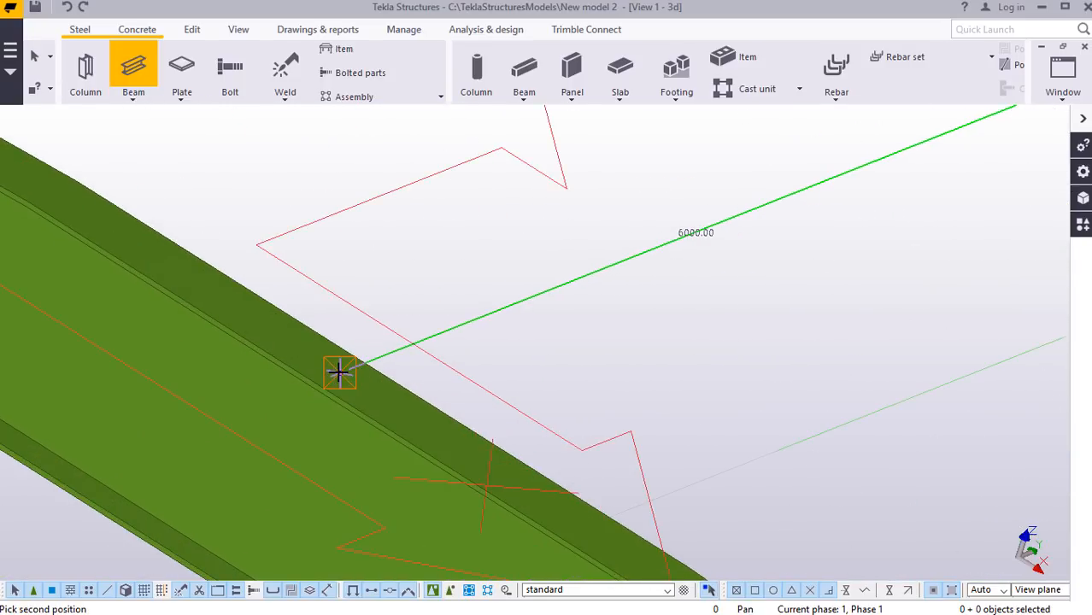
left_click(340, 376)
right_click(589, 340)
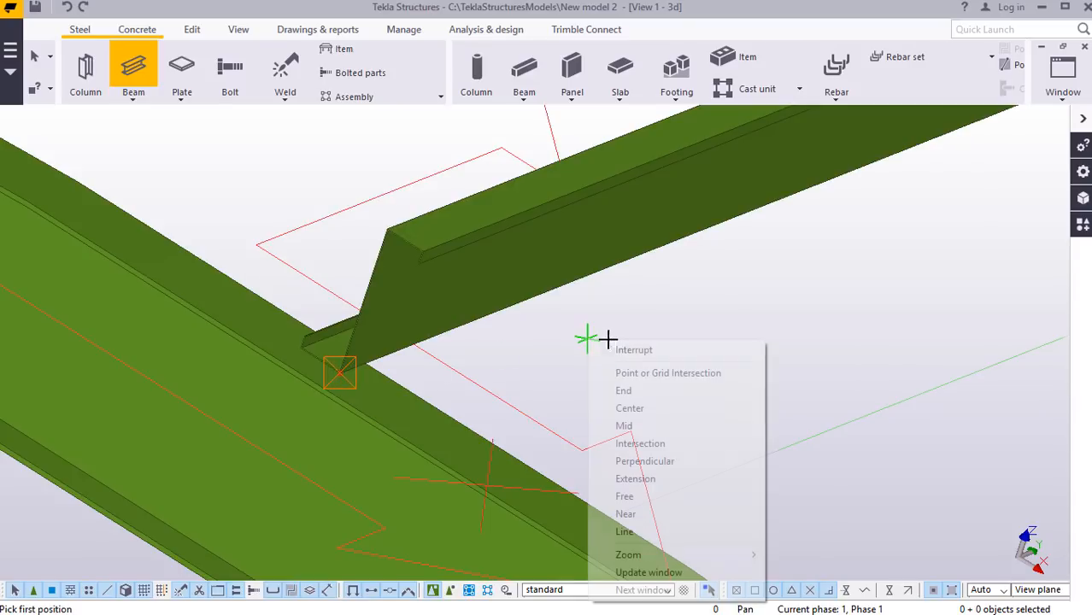
left_click(632, 345)
Move the work plane up the near rafter to the top flange face at the second reference point below the splice plates.
scroll(569, 439, "down", 4)
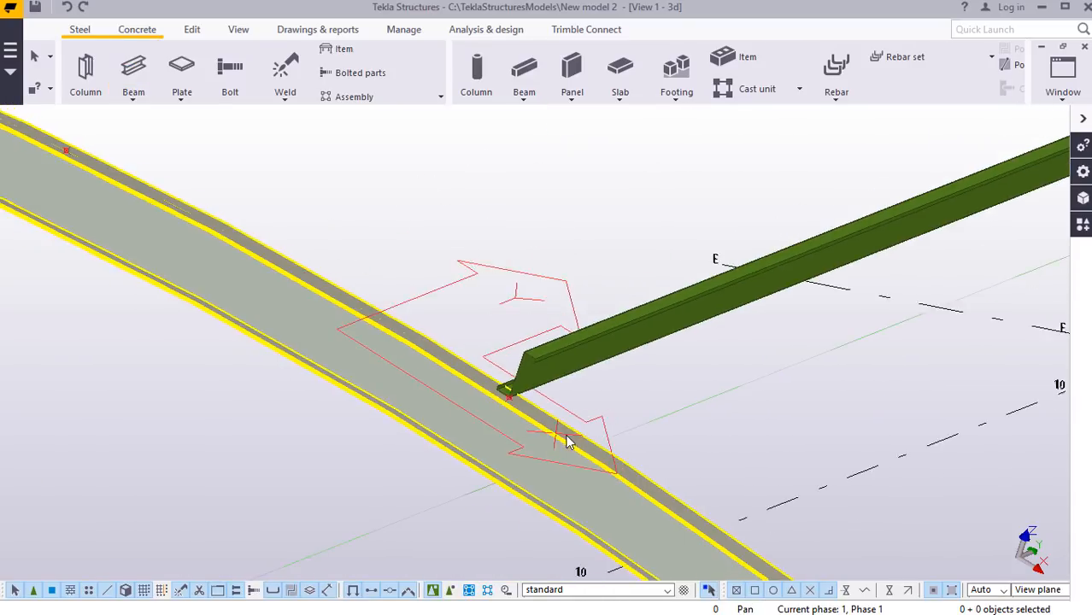
scroll(569, 438, "down", 2)
scroll(326, 305, "up", 5)
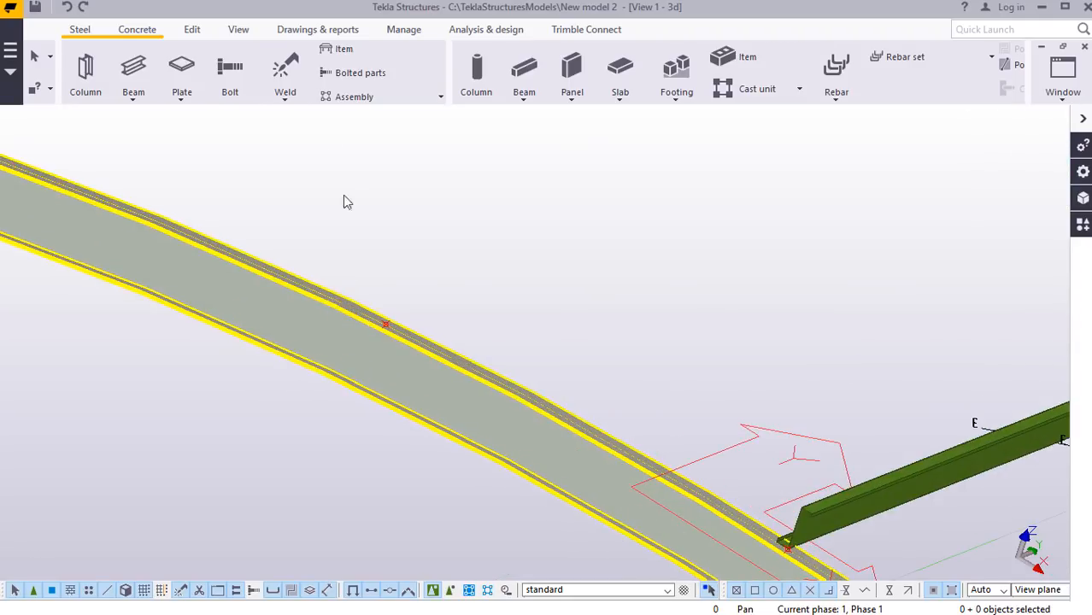
left_click(240, 31)
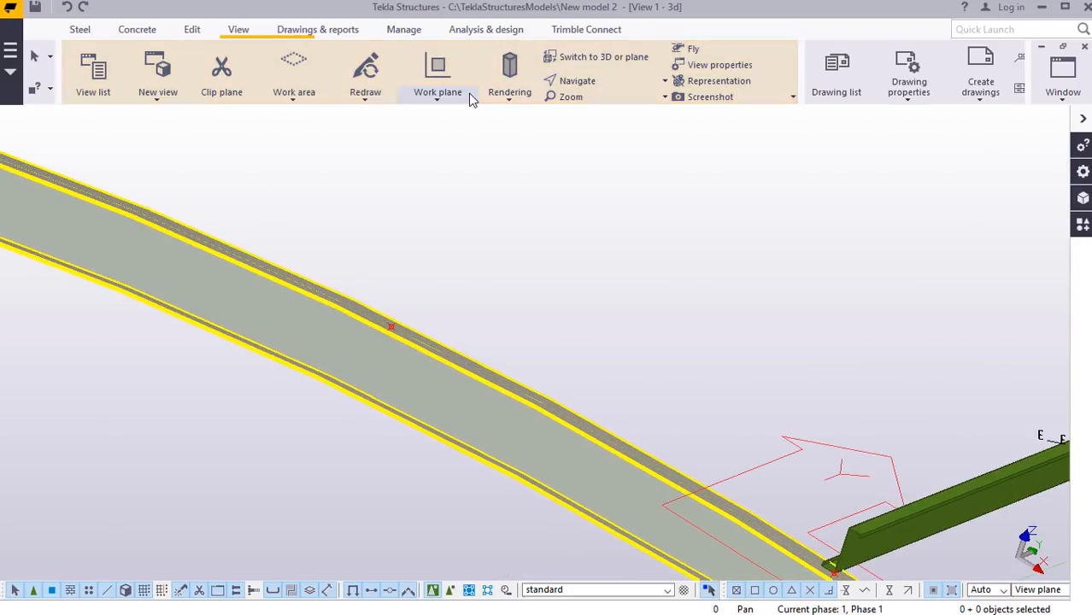
left_click(441, 101)
left_click(441, 128)
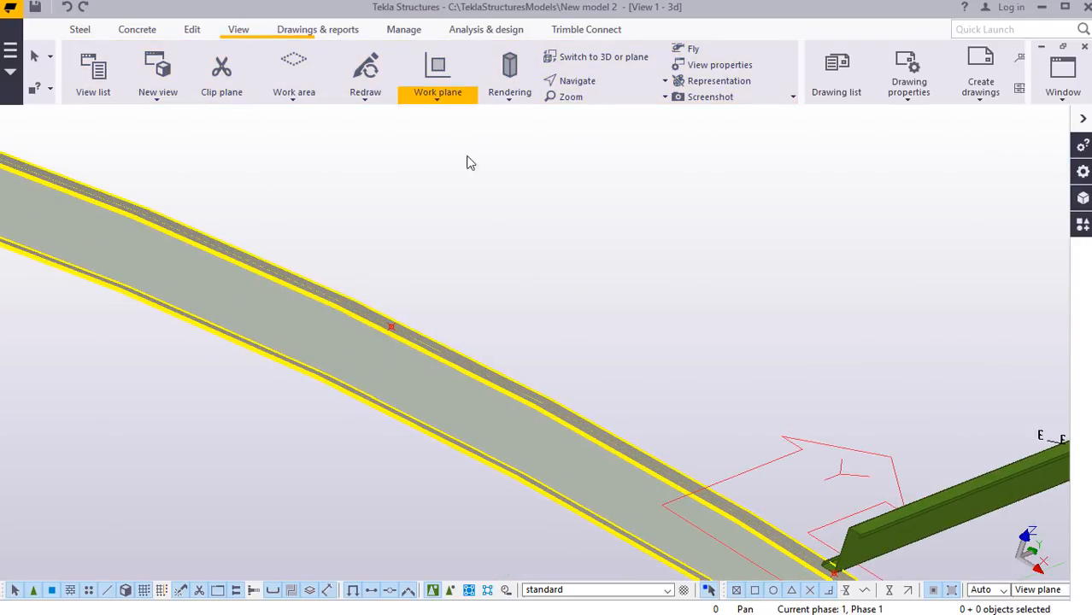
left_click(401, 326)
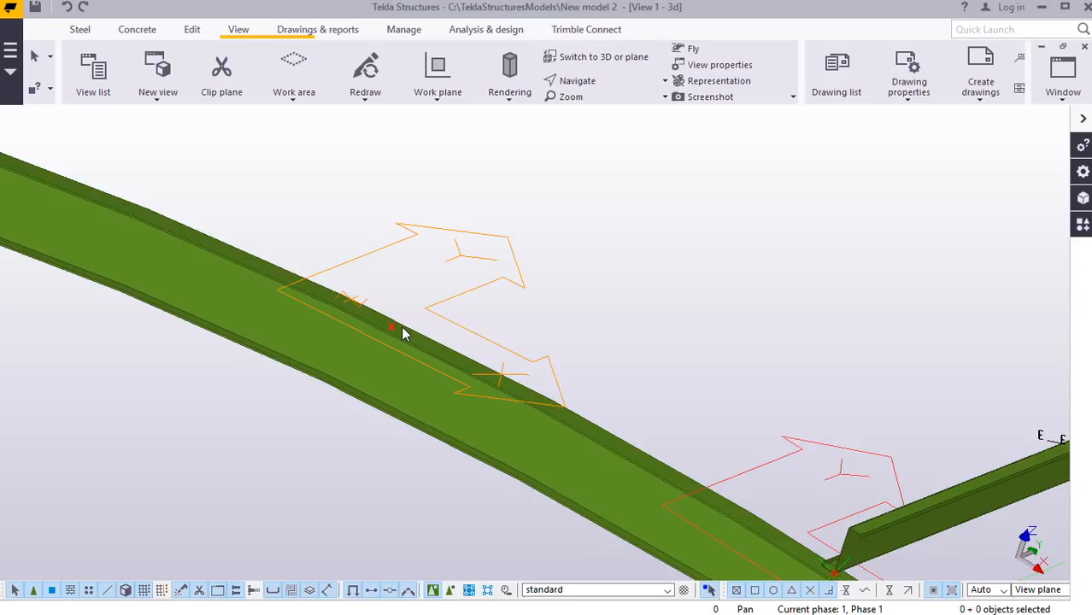
right_click(643, 204)
left_click(699, 211)
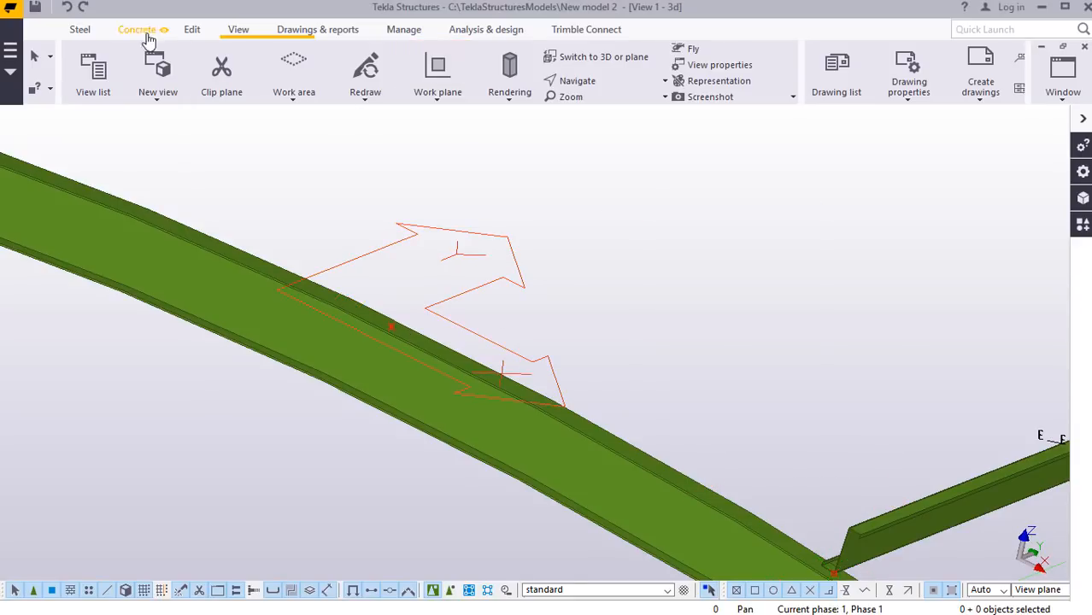
Place a Z-section purlin between the two rafters' top flanges at the second reference points below the splice plates.
left_click(81, 30)
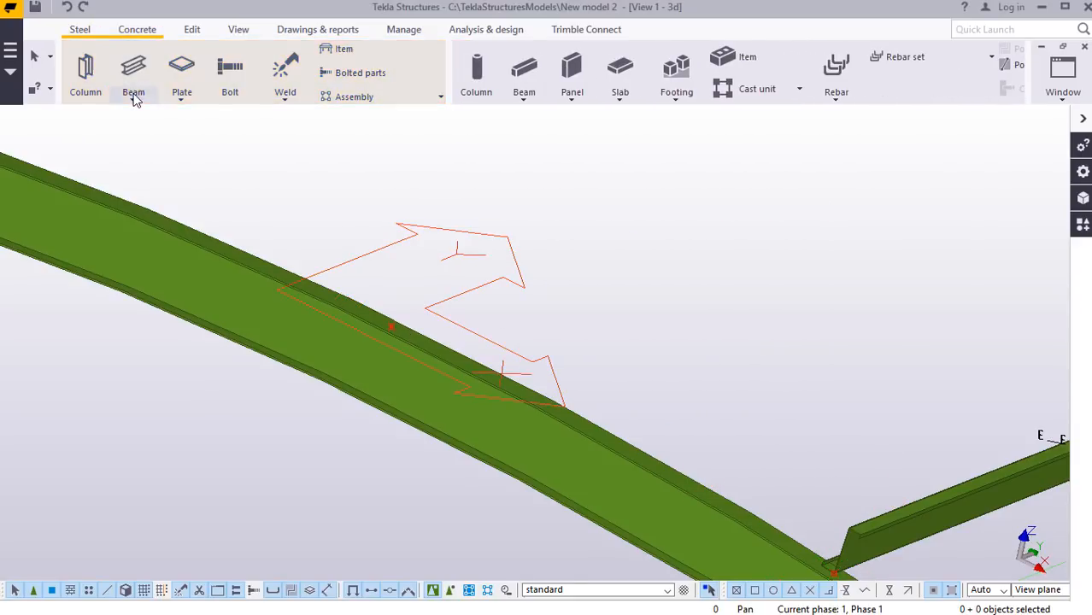
left_click(134, 97)
left_click(150, 122)
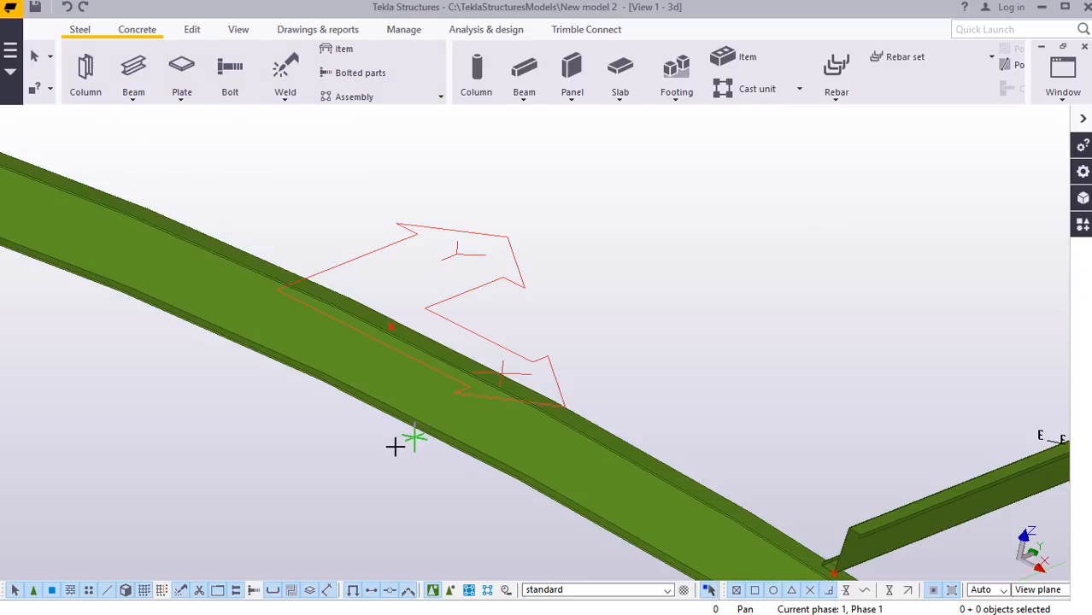
scroll(381, 454, "down", 2)
scroll(382, 454, "down", 2)
scroll(768, 235, "up", 5)
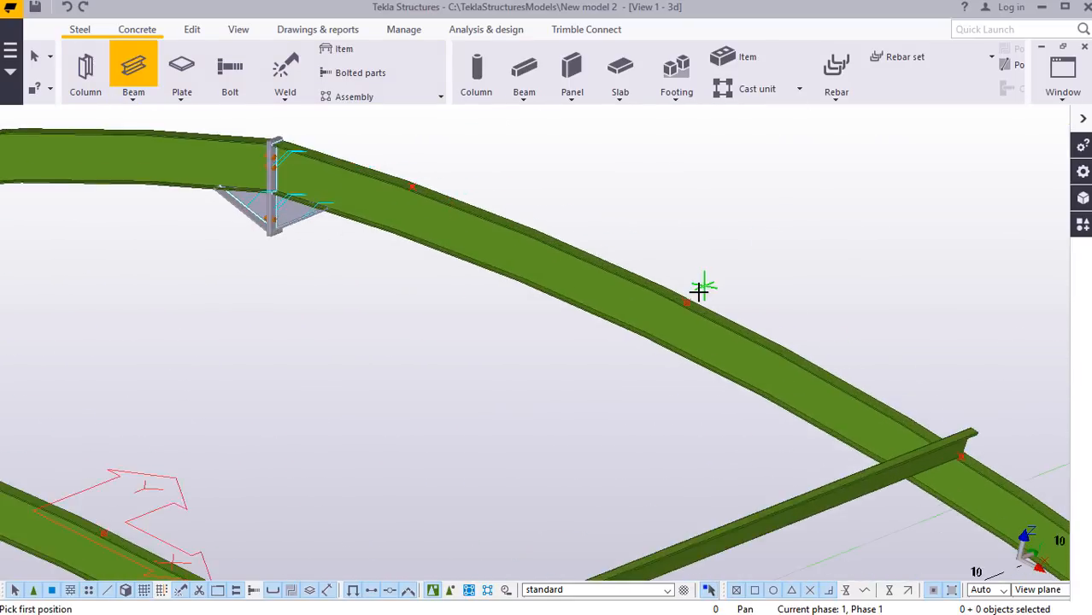
scroll(698, 296, "up", 3)
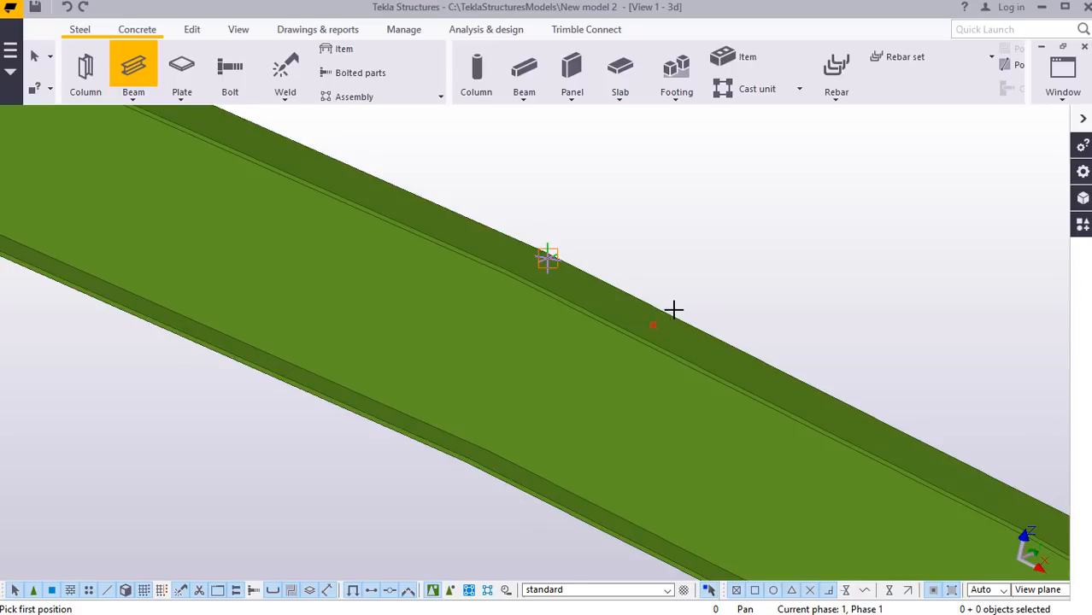
scroll(650, 326, "up", 1)
left_click(645, 326)
scroll(749, 255, "down", 1)
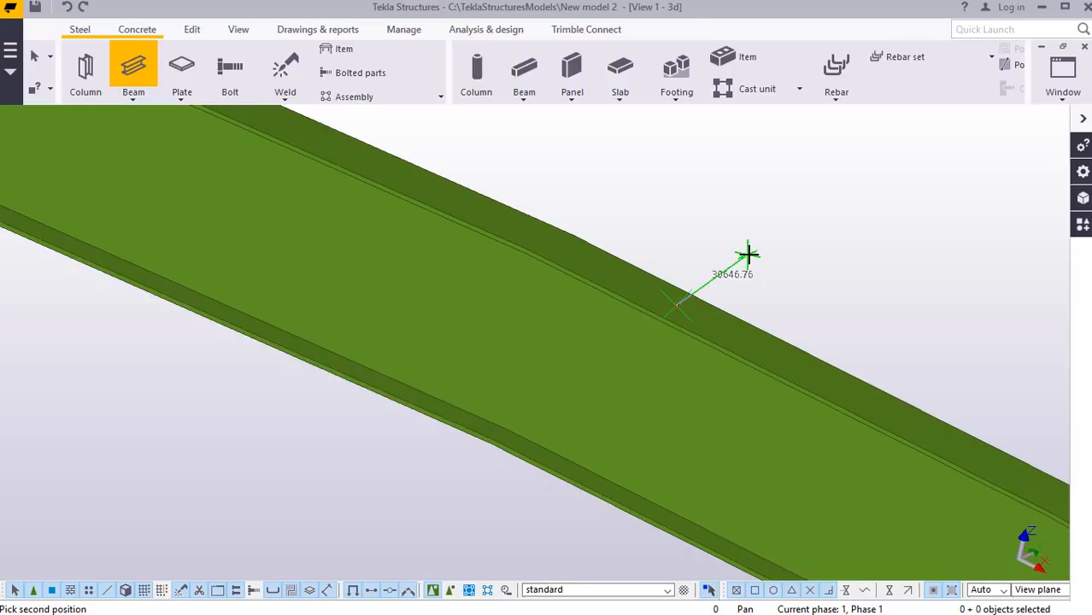
scroll(749, 254, "down", 4)
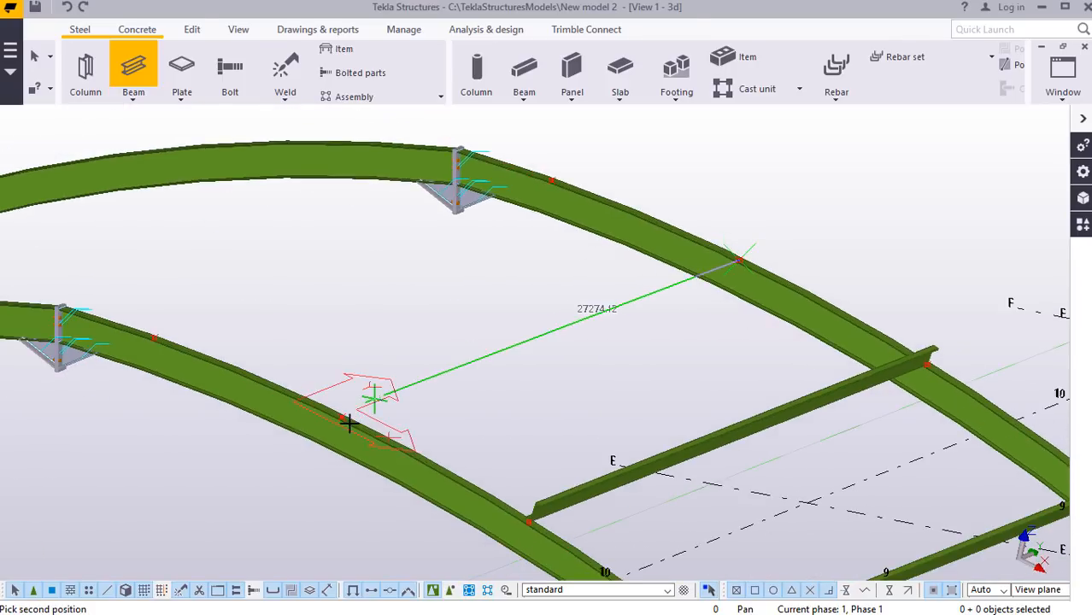
scroll(349, 423, "up", 3)
scroll(306, 444, "up", 2)
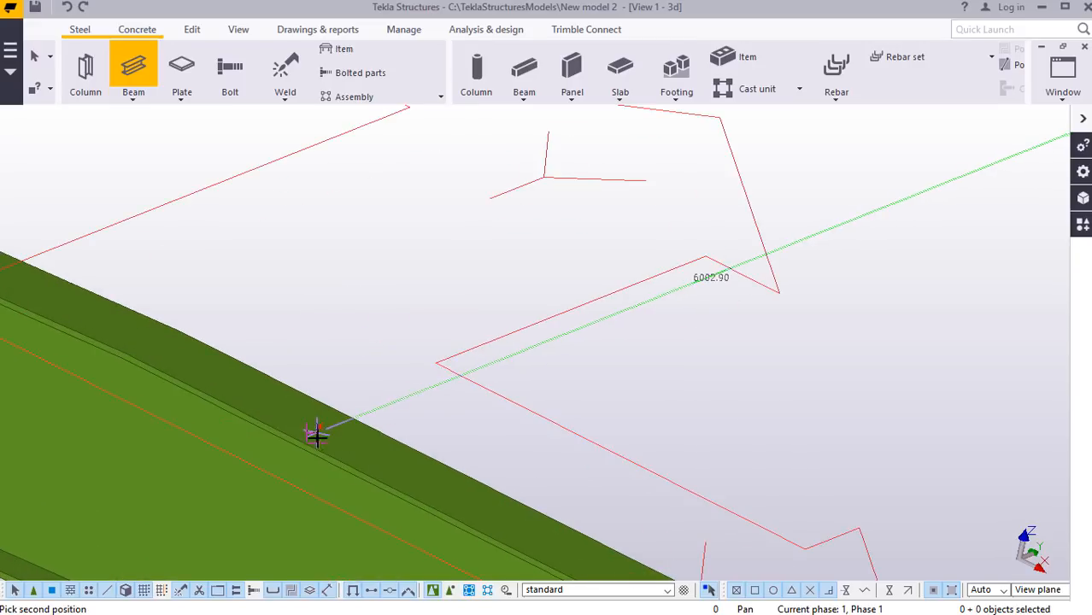
left_click(391, 352)
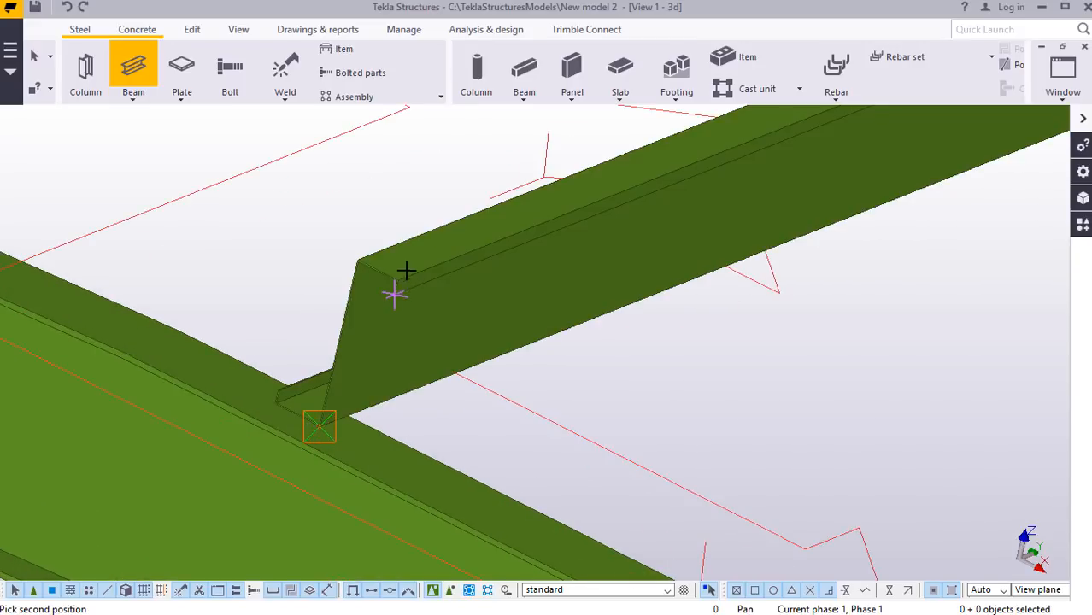
right_click(401, 269)
left_click(432, 276)
Align the work plane to the near rafter's top flange at the reference point closest to the splice plates, using the Work plane tool.
scroll(466, 403, "down", 6)
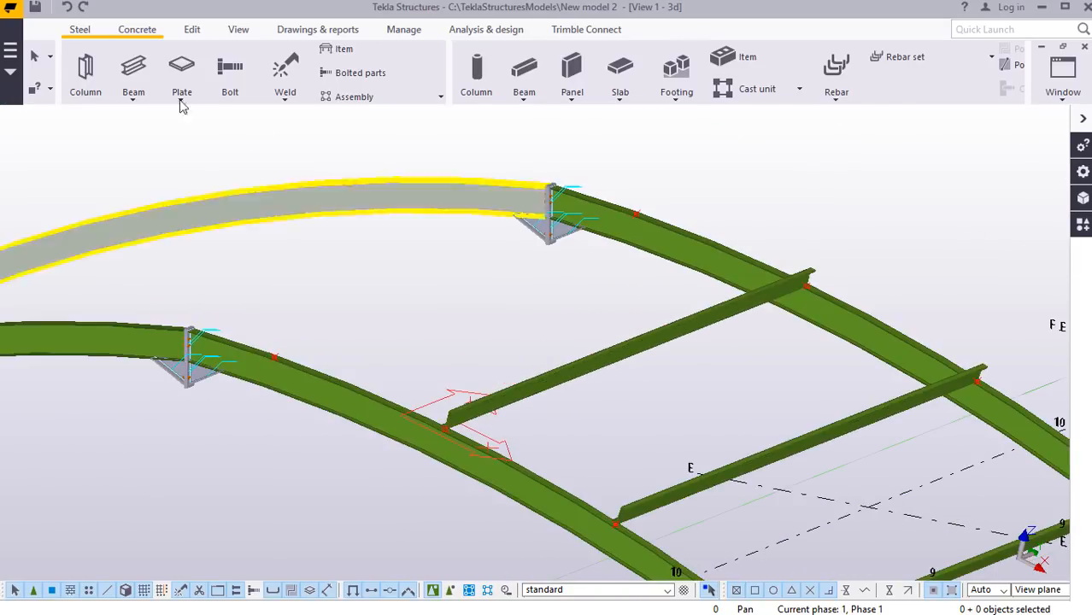
scroll(312, 342, "up", 5)
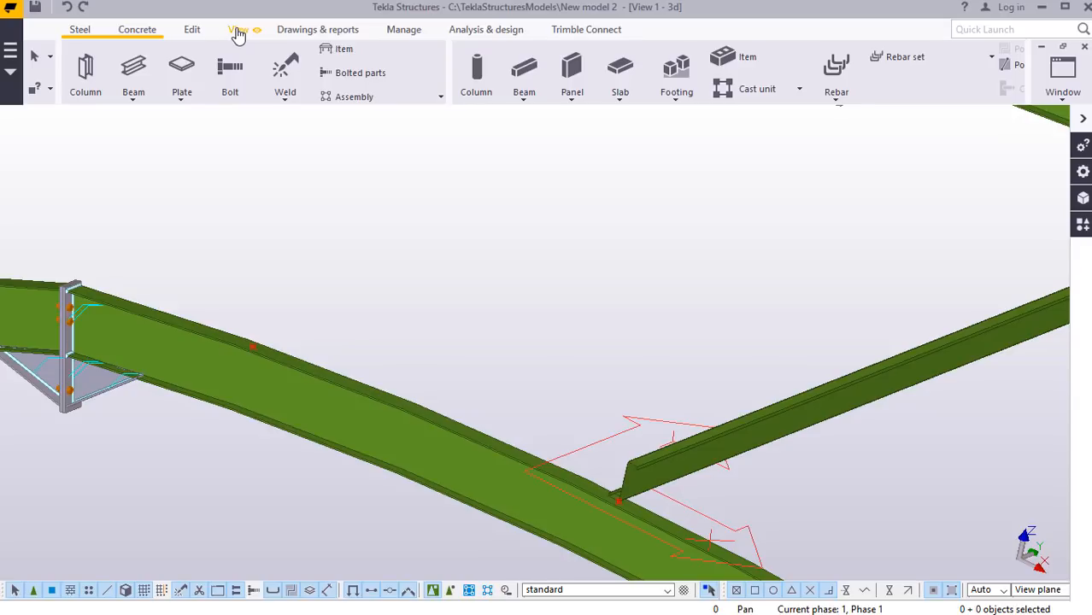
left_click(238, 34)
left_click(436, 91)
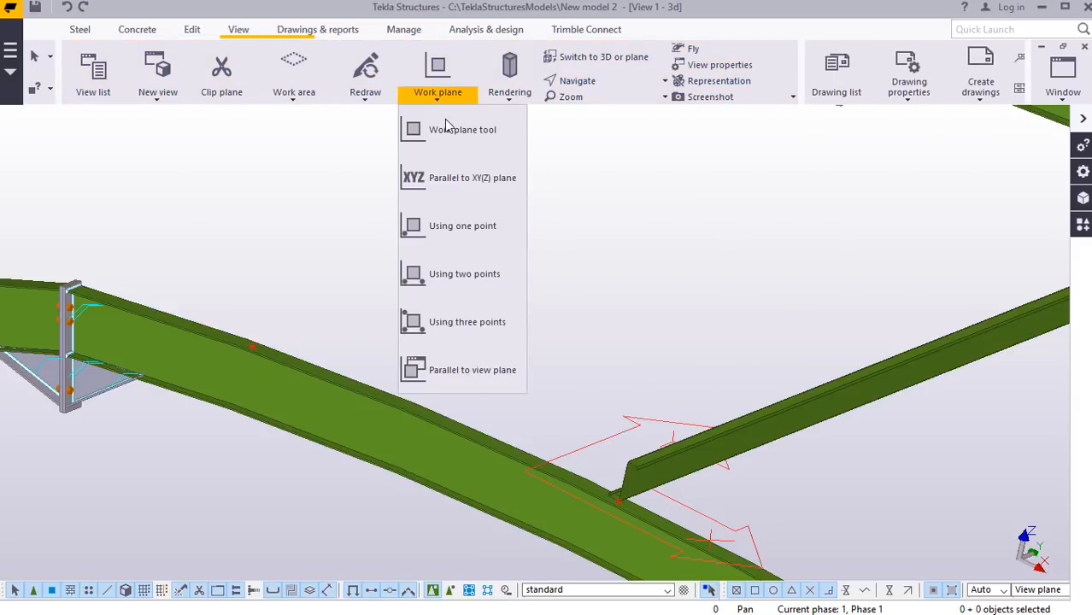
left_click(448, 128)
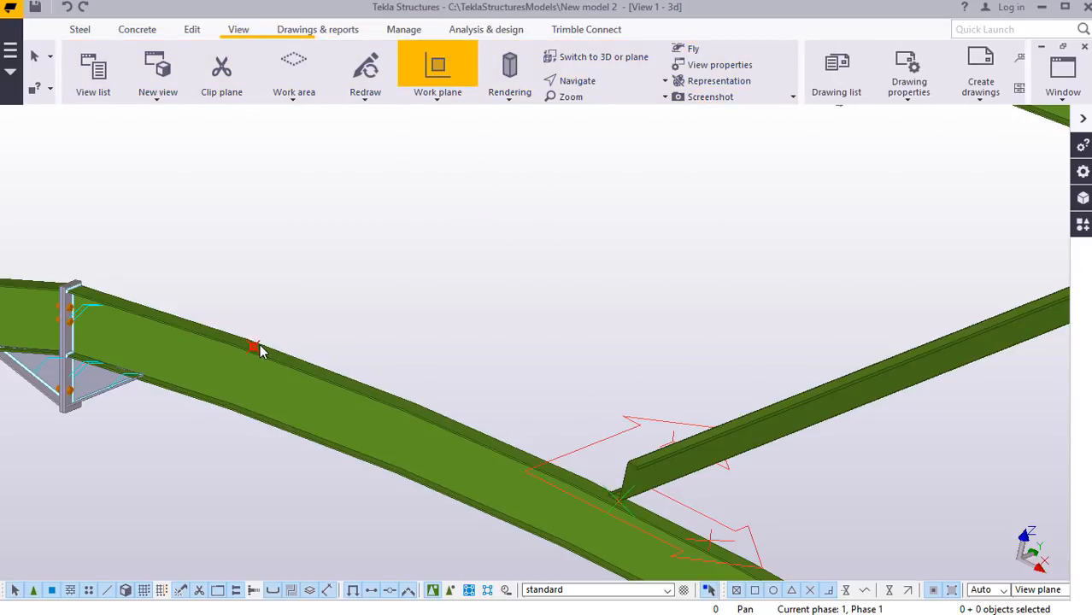
left_click(261, 352)
right_click(571, 193)
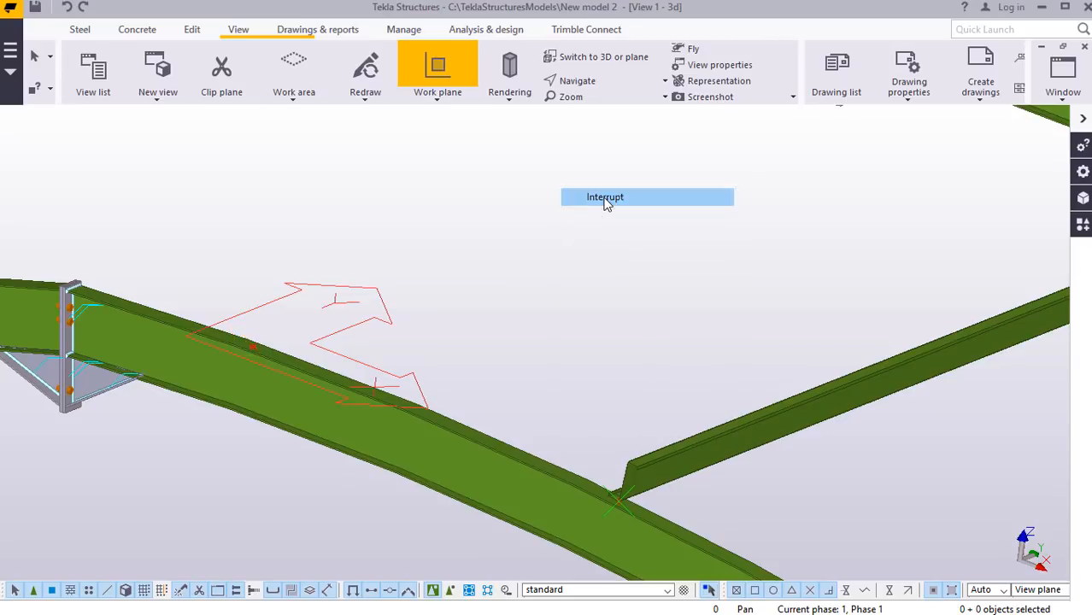
left_click(605, 202)
Place a Z-section purlin from the far rafter to the near rafter at the top-flange reference points closest to the splice plates.
left_click(80, 31)
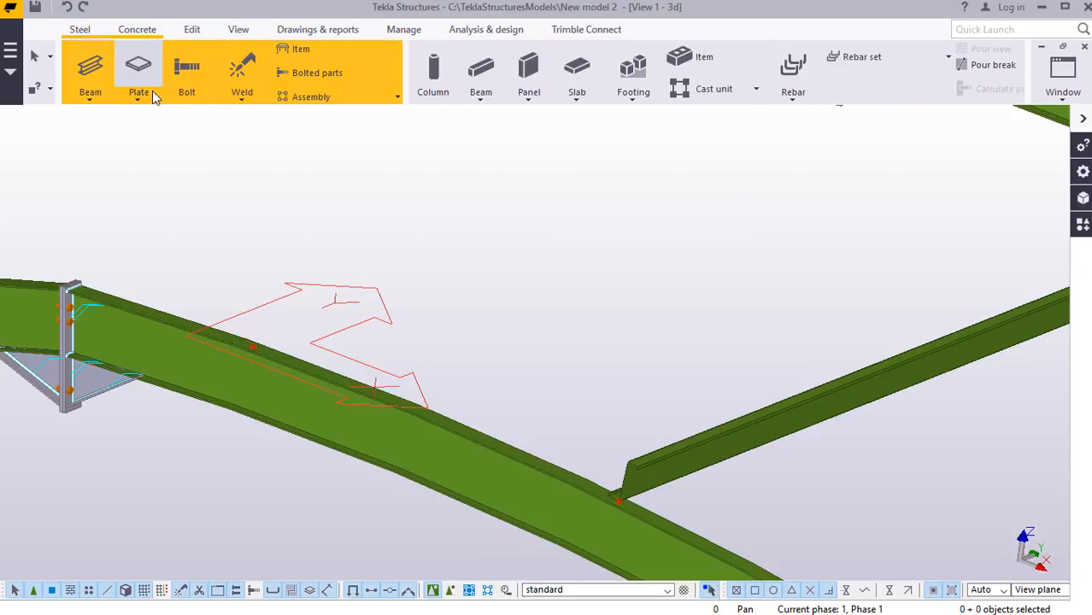
left_click(134, 99)
left_click(153, 121)
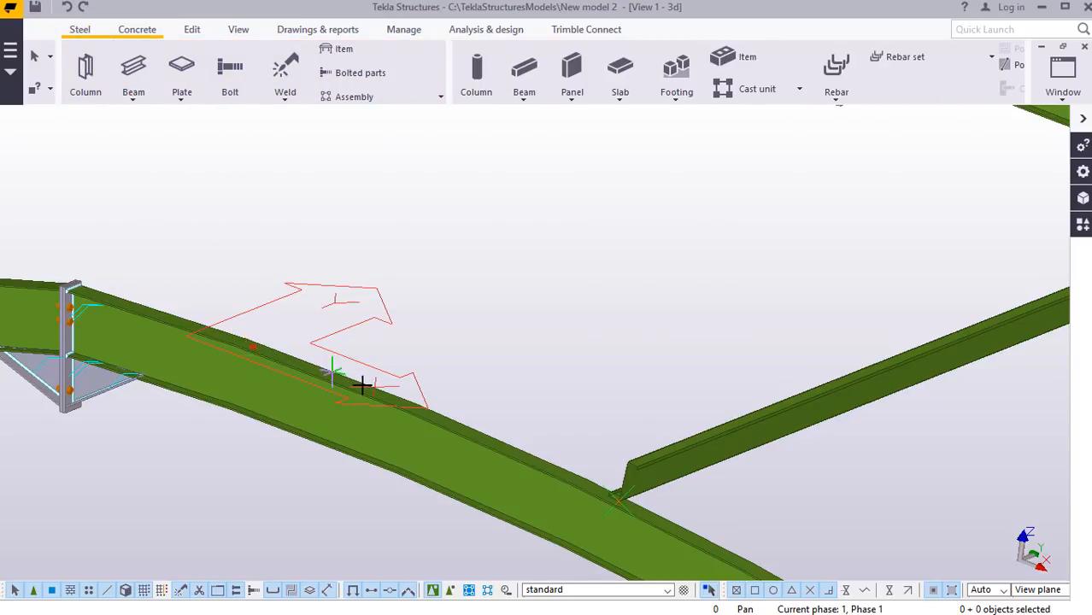
scroll(364, 387, "down", 2)
scroll(741, 235, "down", 2)
scroll(721, 209, "up", 2)
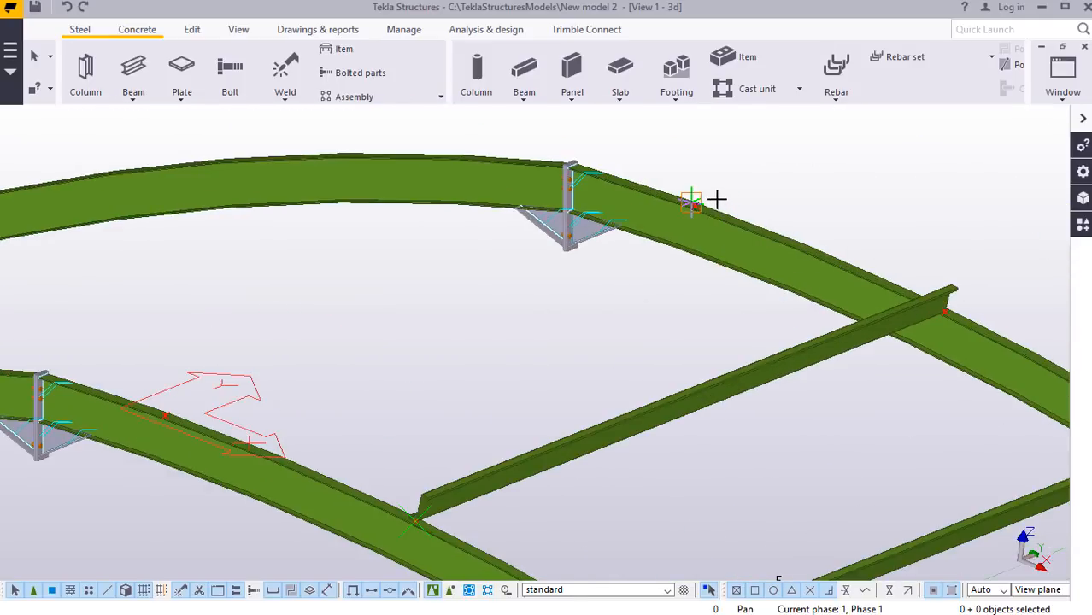
scroll(698, 195, "up", 3)
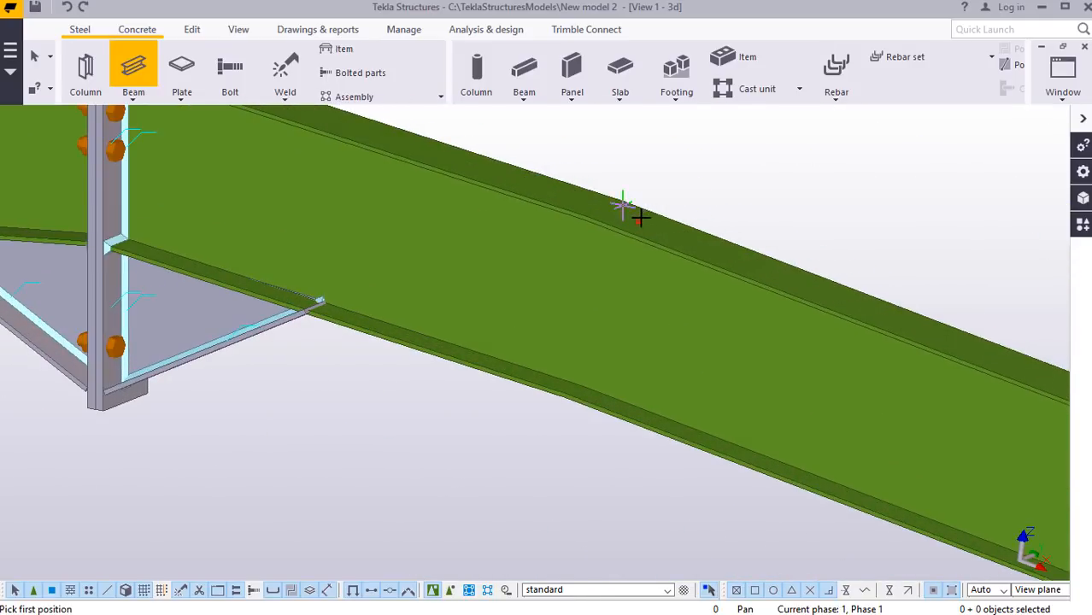
left_click(640, 221)
scroll(822, 227, "down", 6)
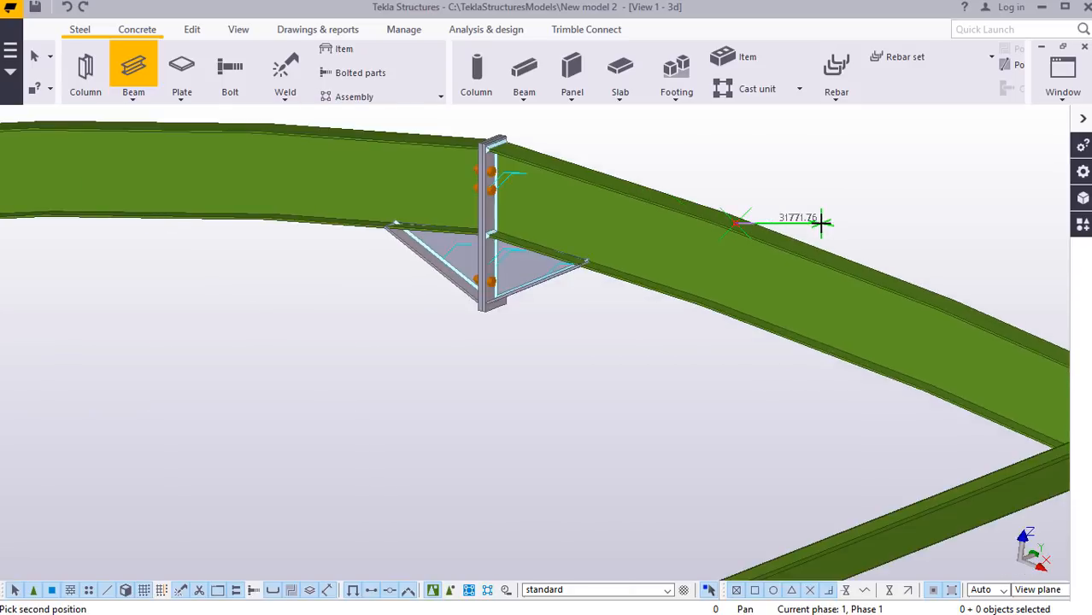
scroll(390, 389, "up", 3)
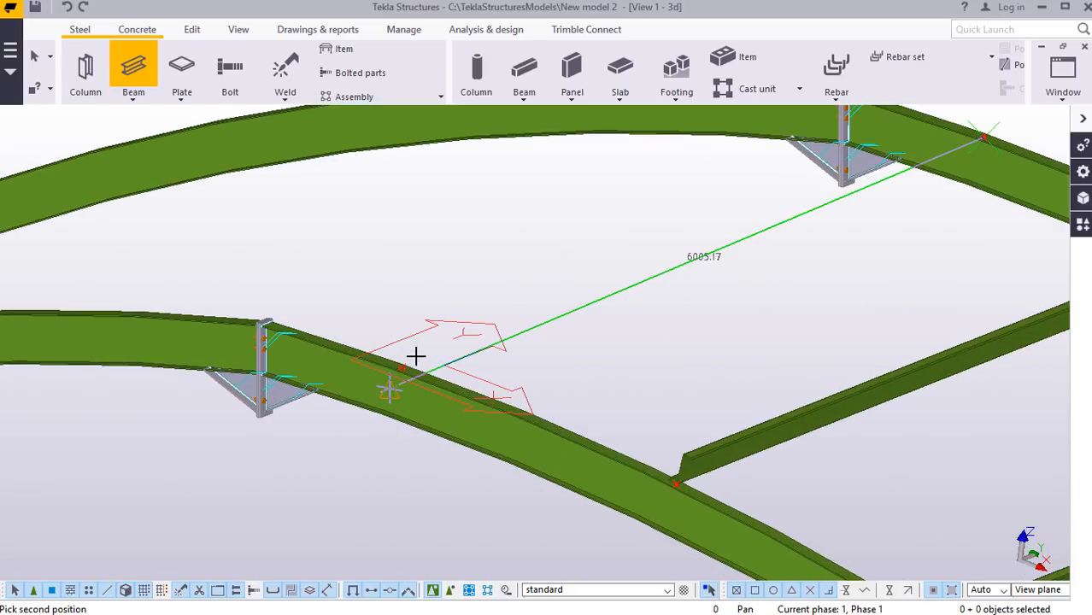
scroll(415, 355, "up", 5)
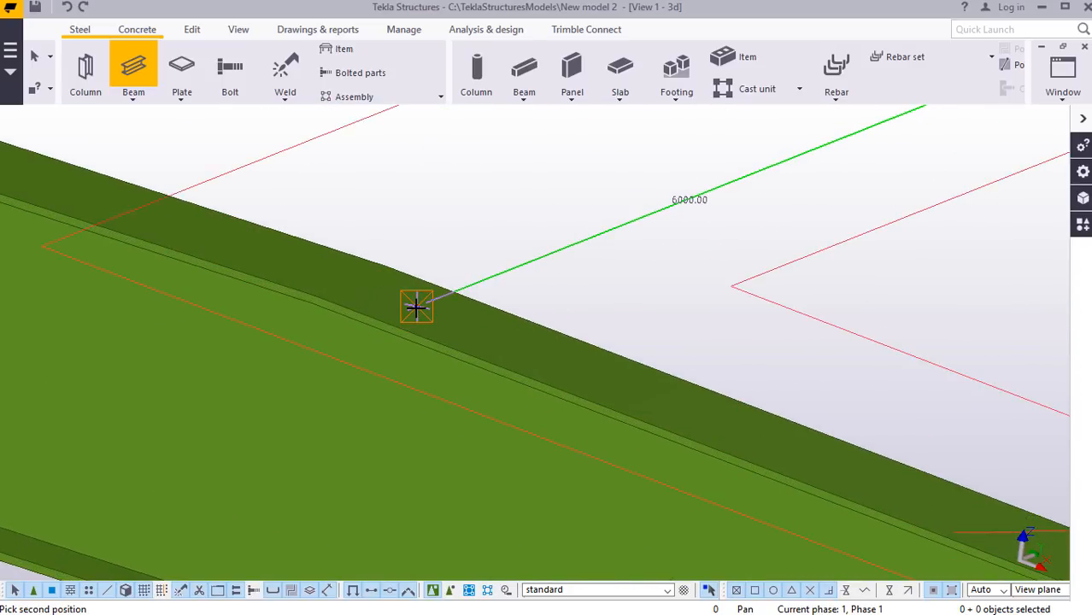
left_click(416, 307)
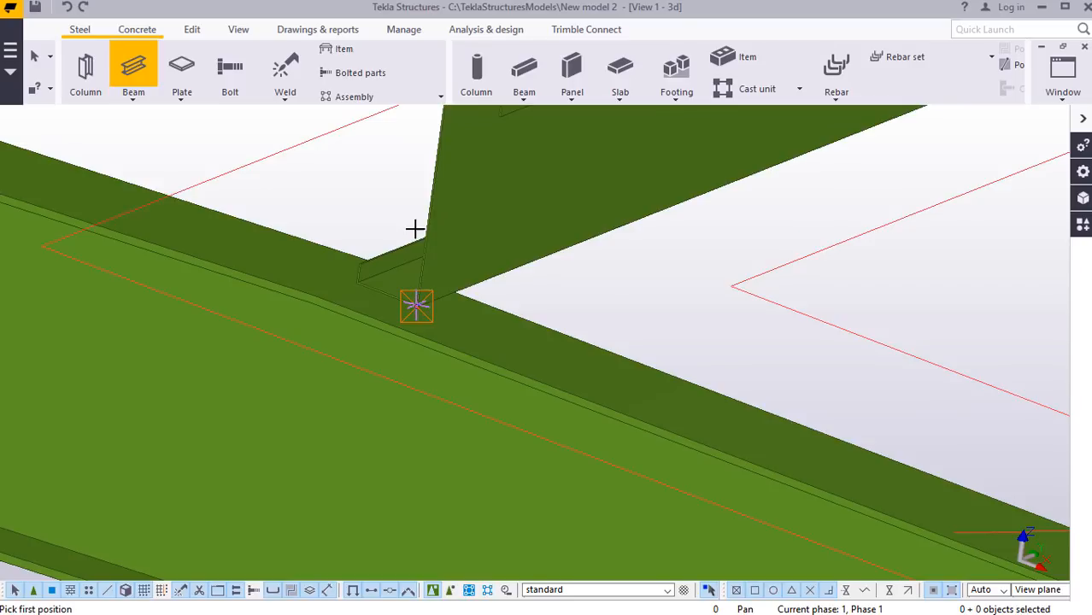
right_click(413, 229)
left_click(453, 237)
scroll(337, 317, "down", 10)
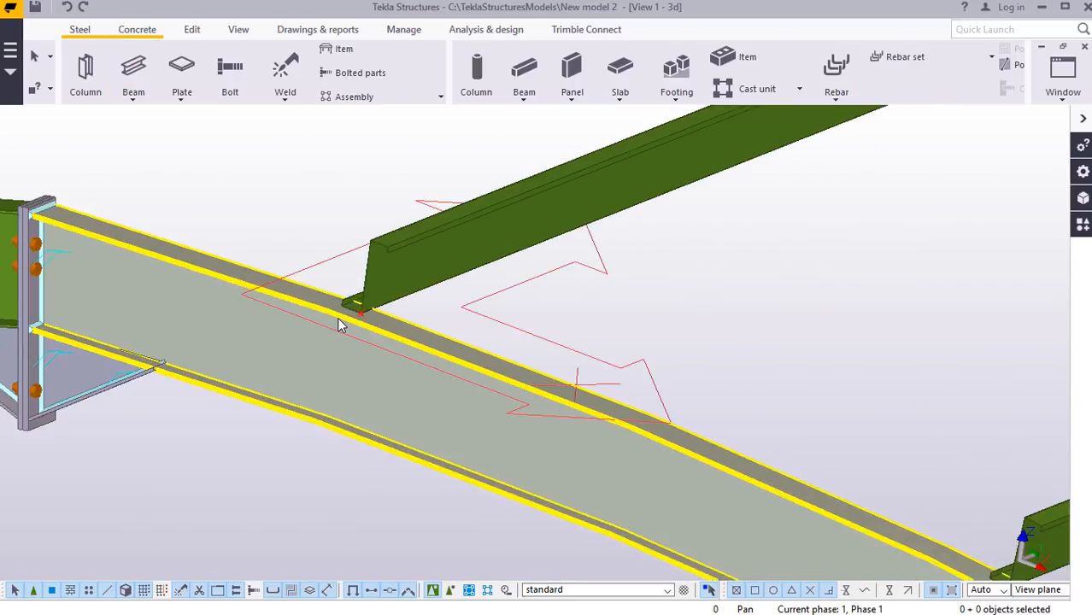
Search the applications and components catalog for "pur", replacing the previous search text.
scroll(337, 318, "down", 5)
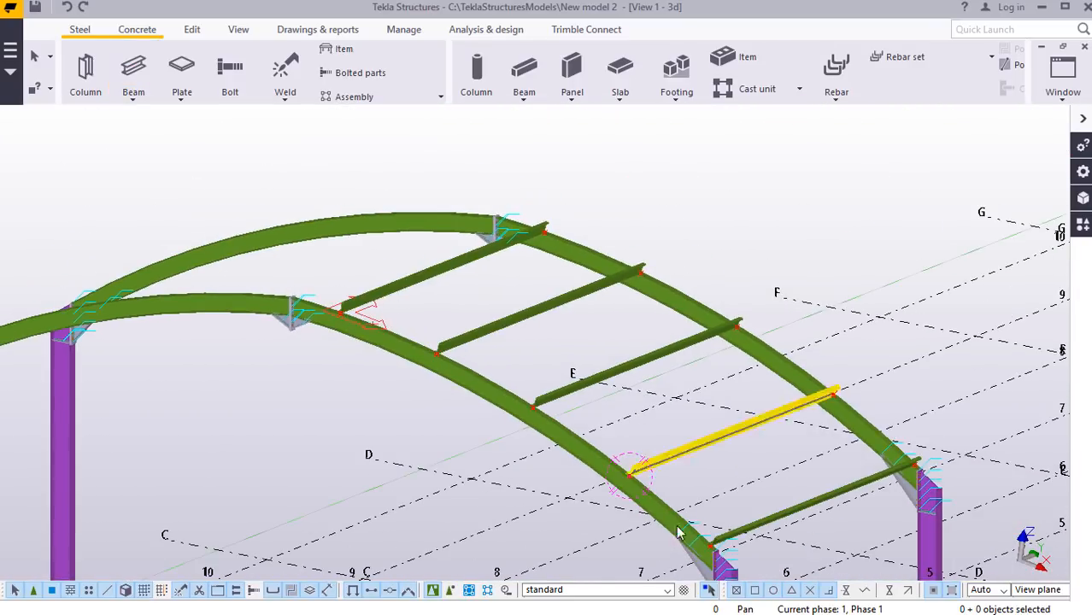
scroll(735, 536, "up", 5)
scroll(735, 536, "down", 6)
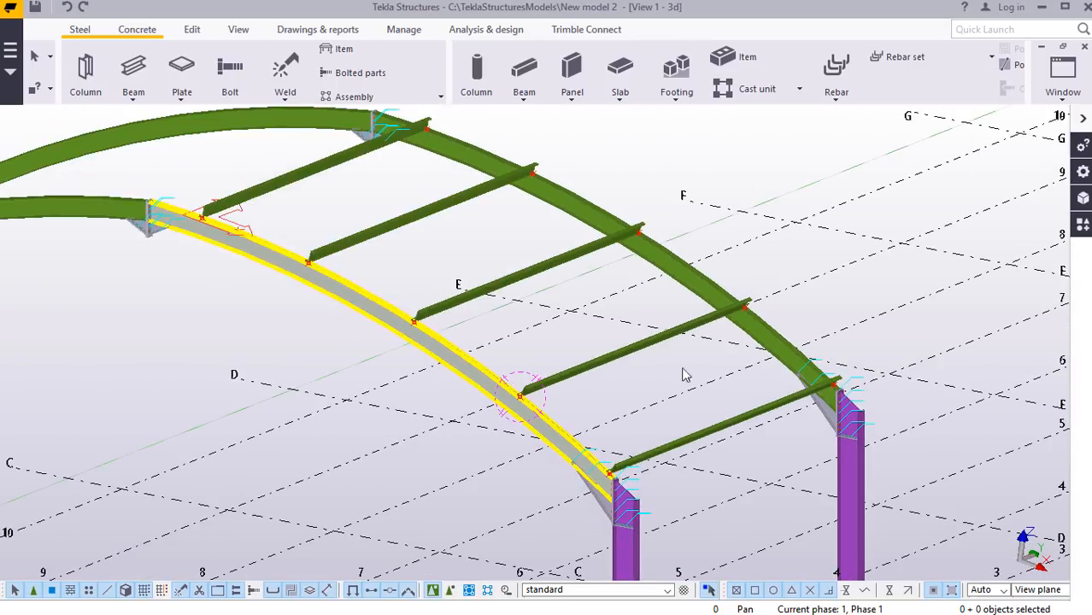
scroll(715, 420, "up", 2)
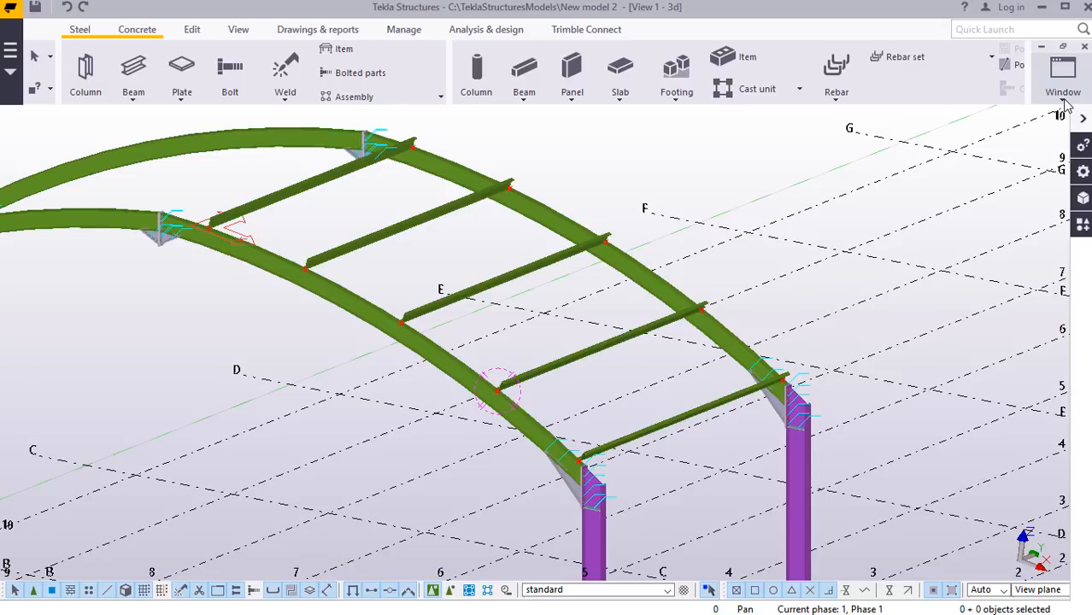
scroll(799, 359, "up", 8)
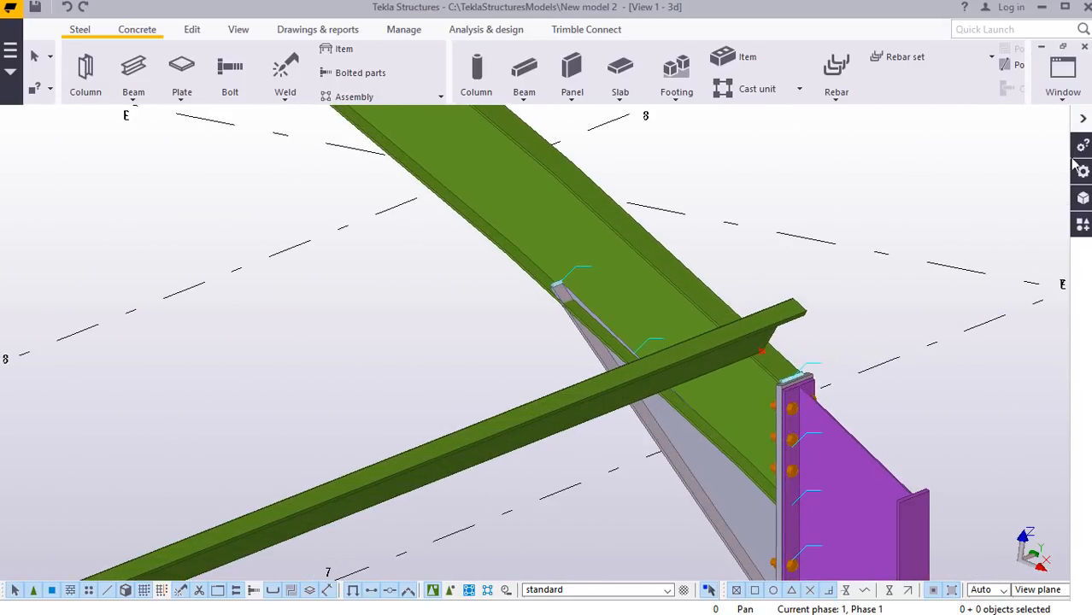
left_click(1082, 225)
left_click(872, 188)
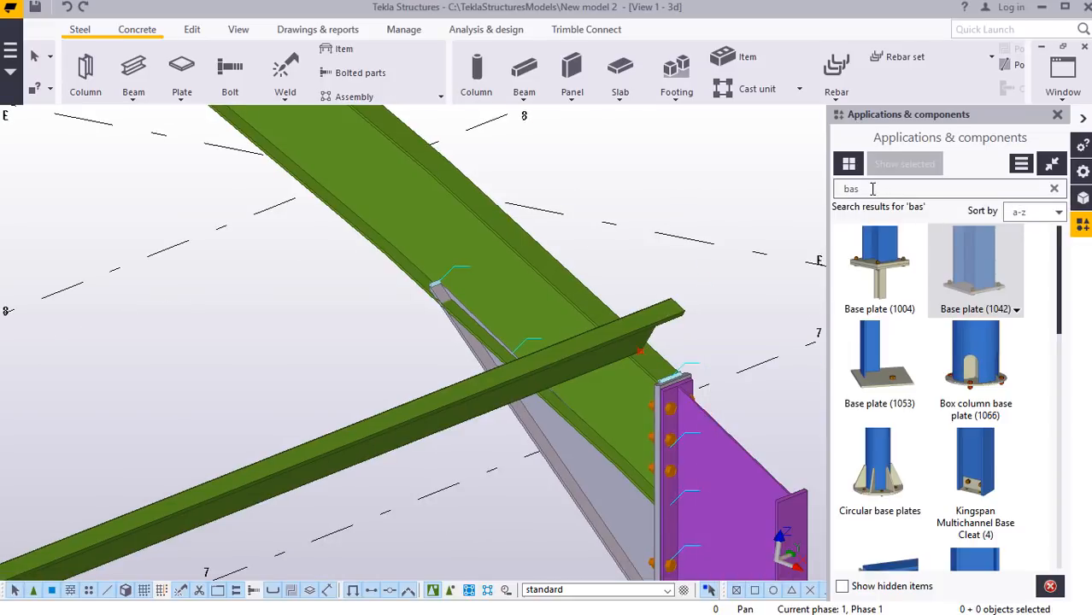
key("BackSpace")
key("BackSpace")
key("BackSpace")
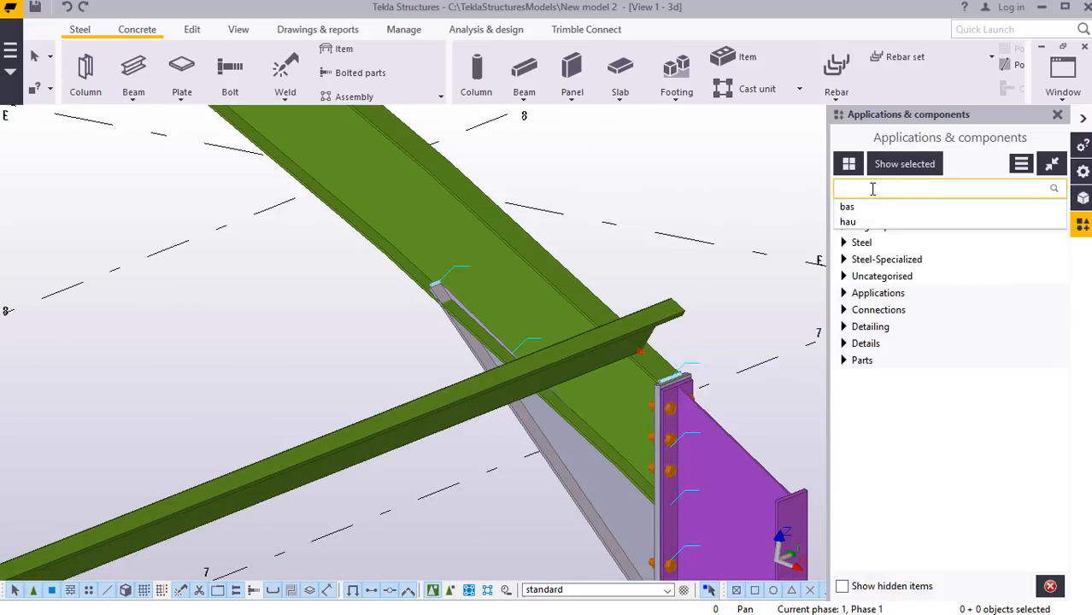
type("p")
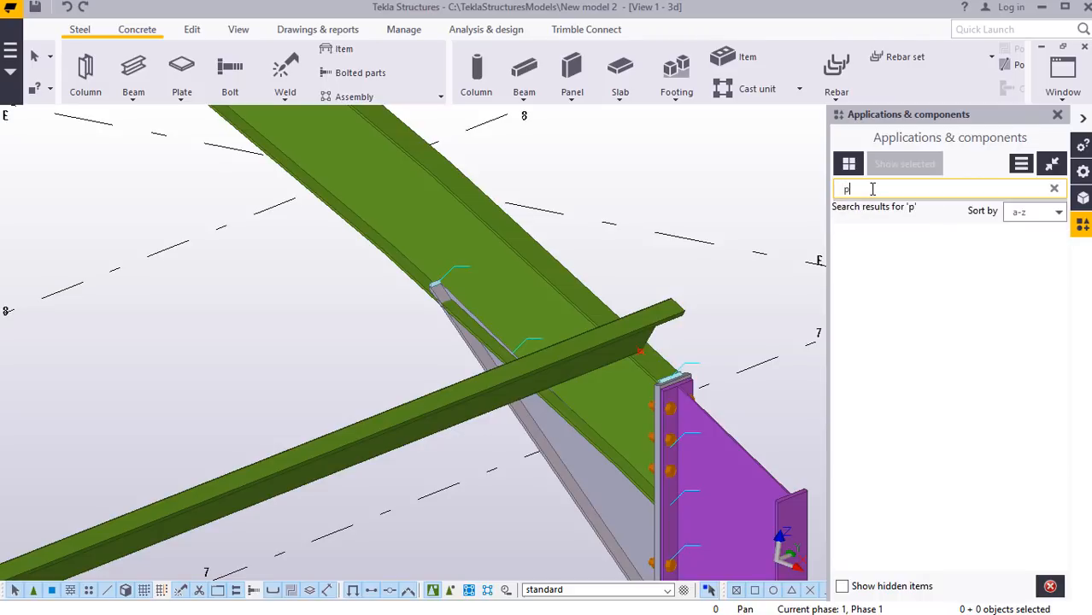
type("u")
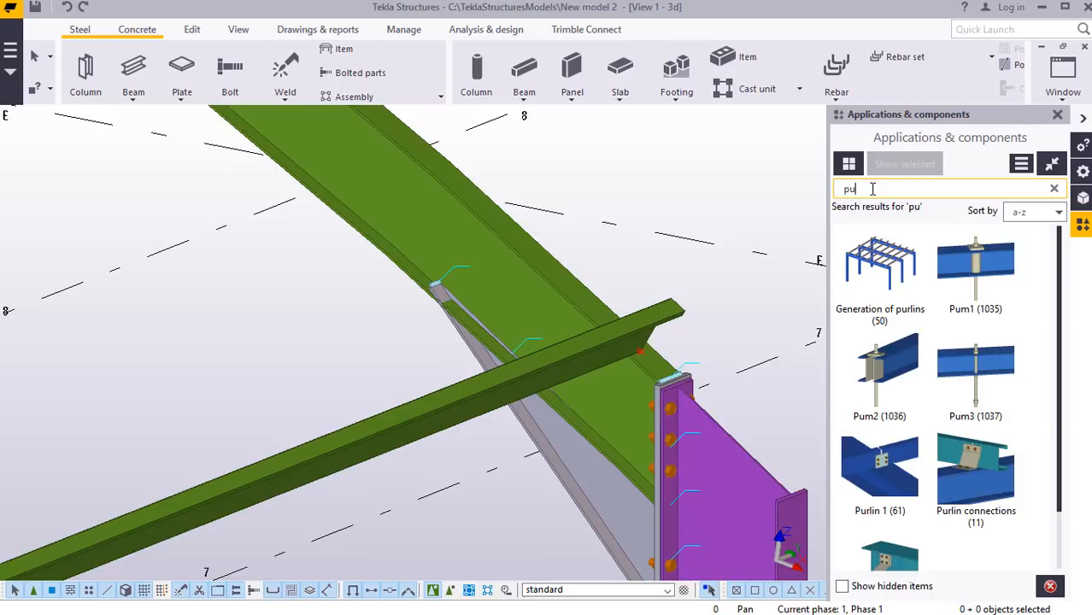
type("r")
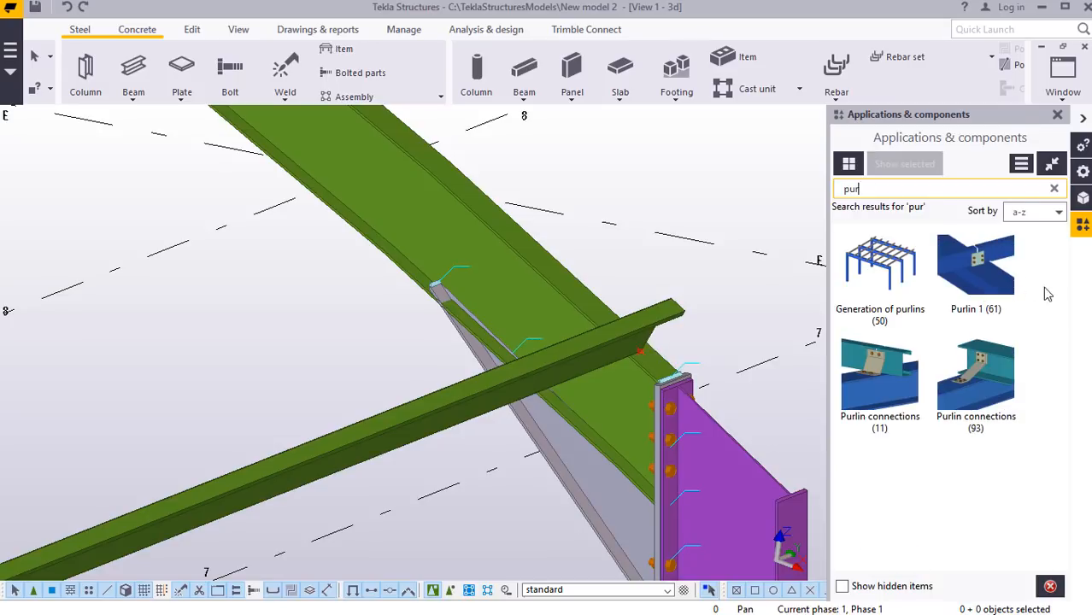
Connect the lowest purlin to the far rafter's top flange with the Purlin 1 (61) component, using the rafter as main part.
left_click(990, 274)
scroll(639, 360, "up", 4)
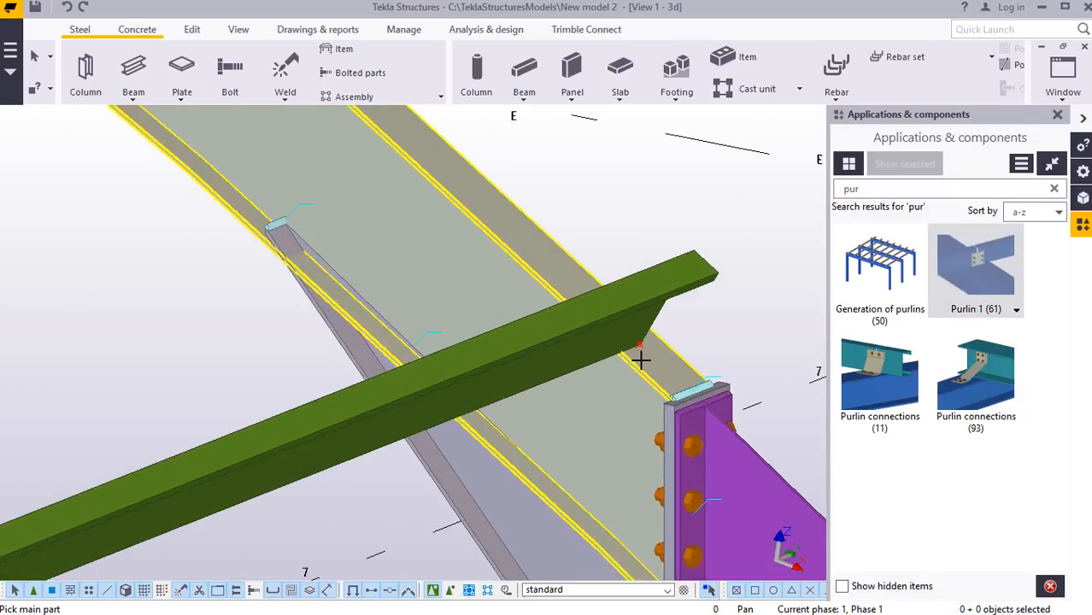
scroll(640, 361, "up", 2)
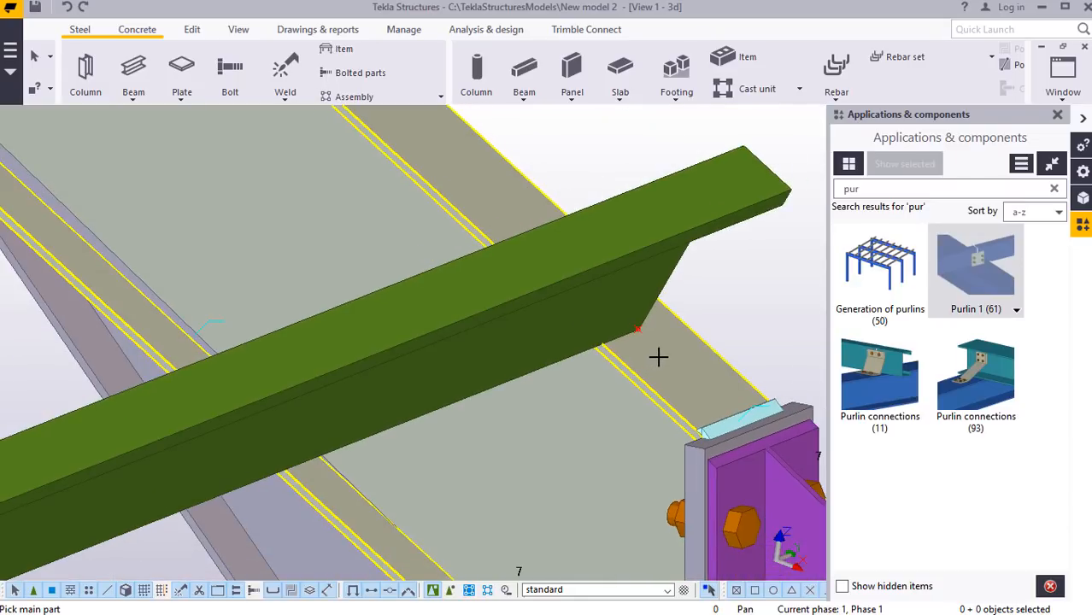
left_click(633, 315)
left_click(620, 292)
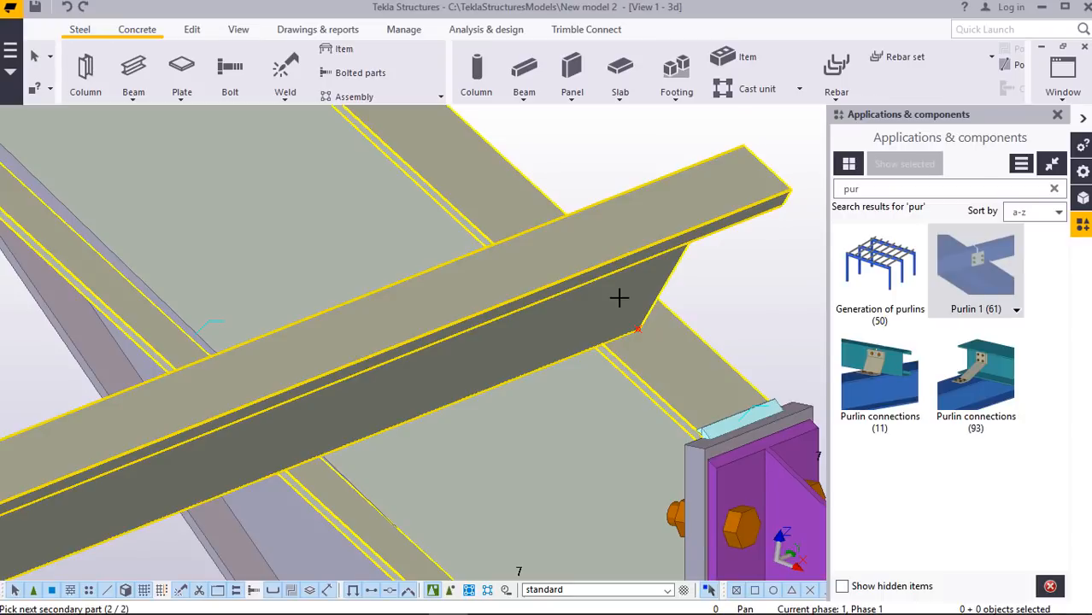
left_click(618, 296)
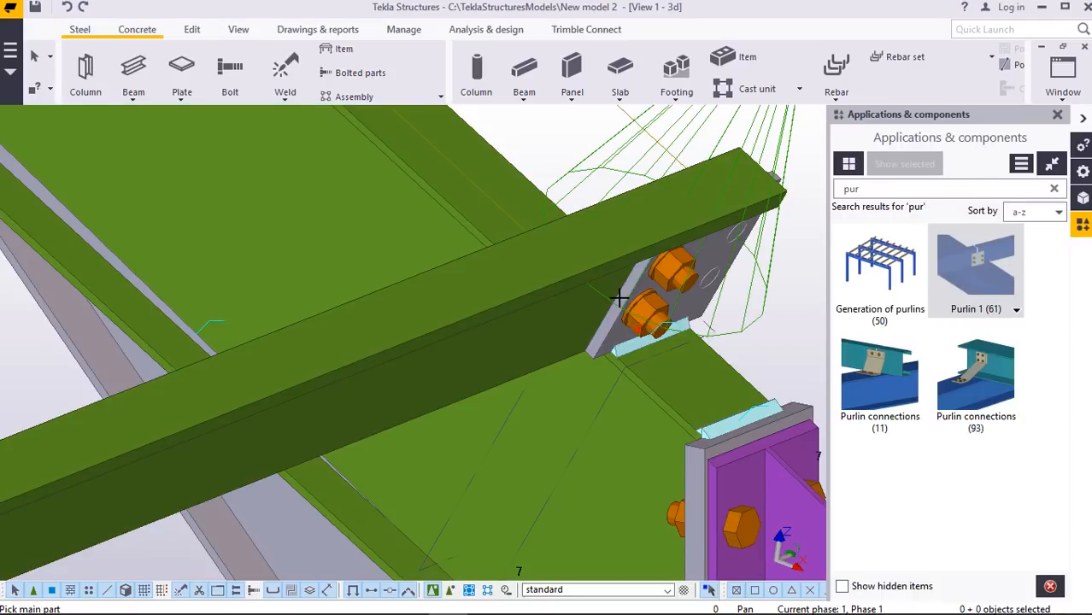
Apply the Purlin 1 (61) connection between the near rafter and the lowest purlin's near end.
scroll(658, 268, "down", 10)
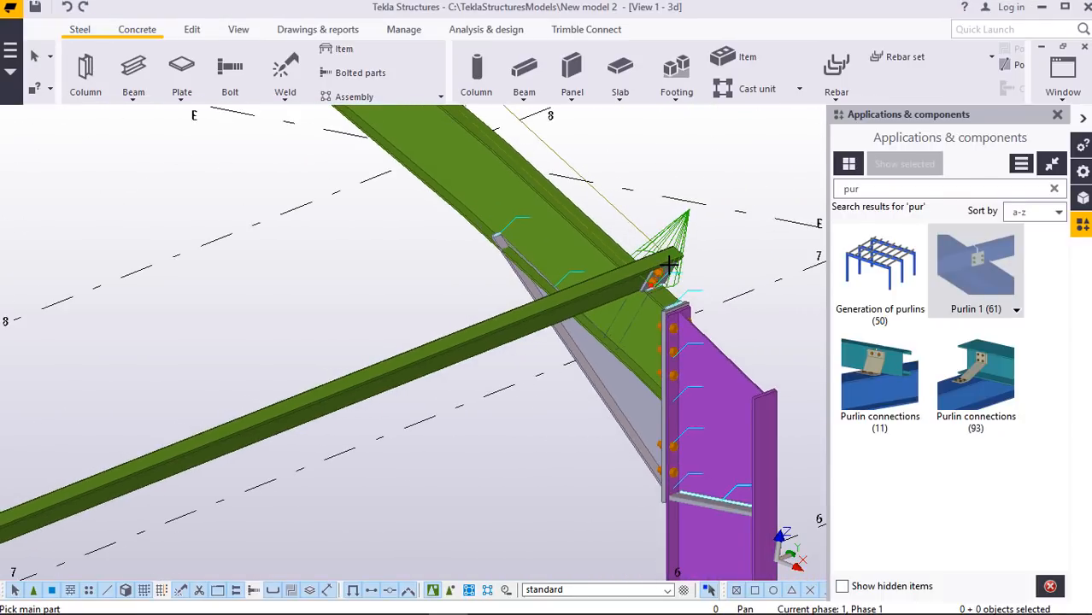
scroll(291, 436, "up", 6)
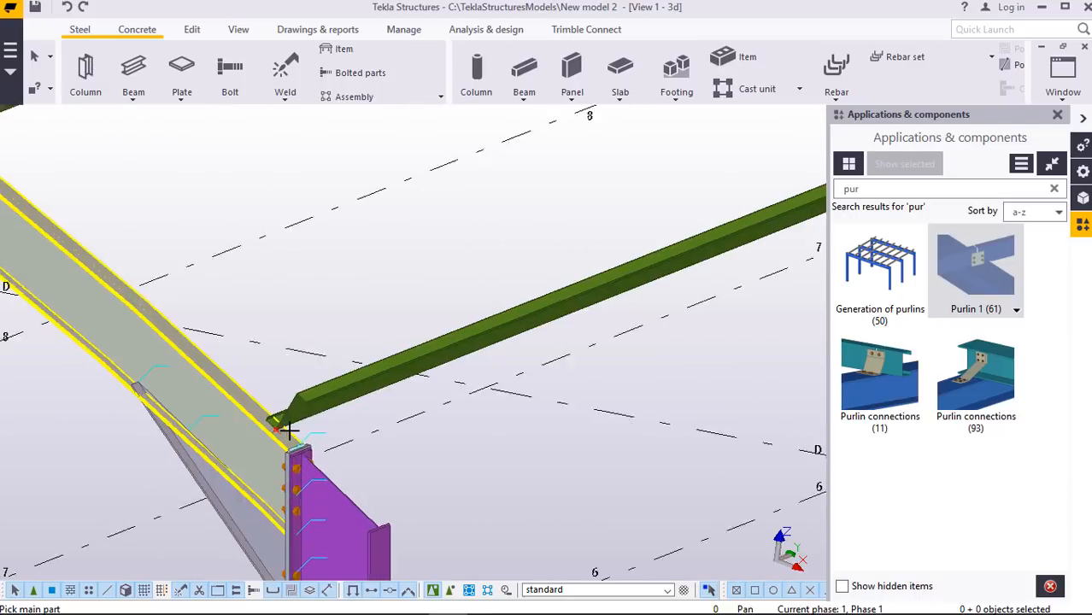
left_click(291, 381)
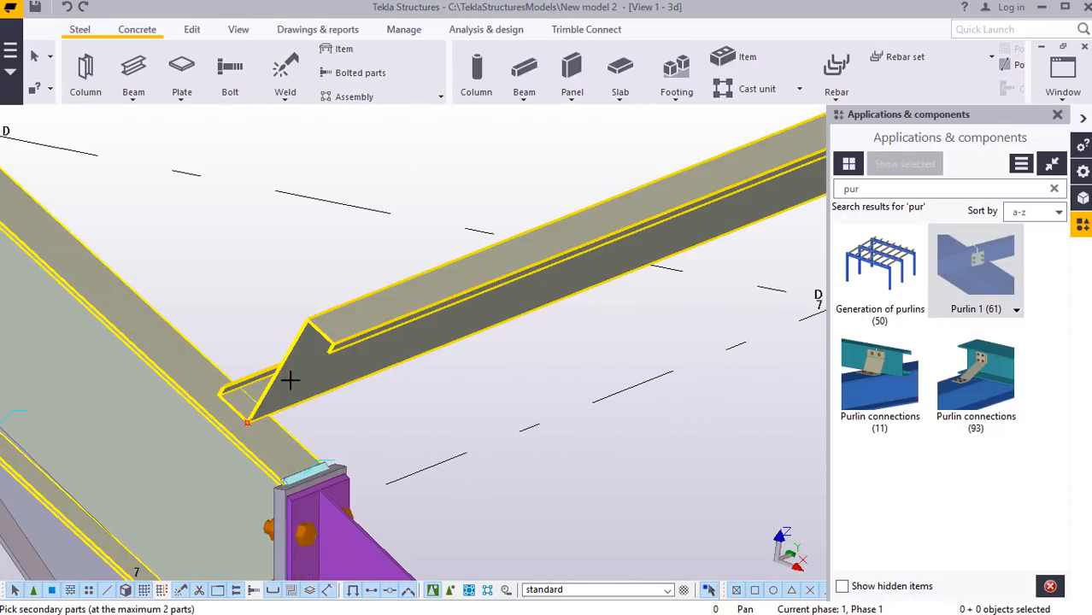
left_click(291, 381)
middle_click(291, 382)
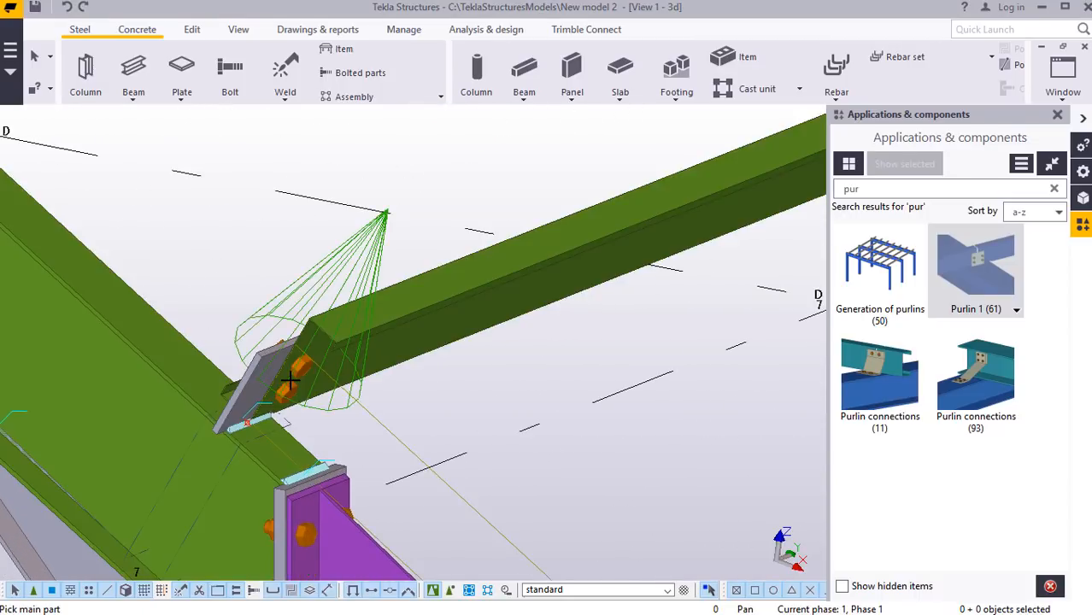
Add the Purlin 1 (61) connection between the near rafter and the second purlin up from the eave.
scroll(290, 409, "down", 1)
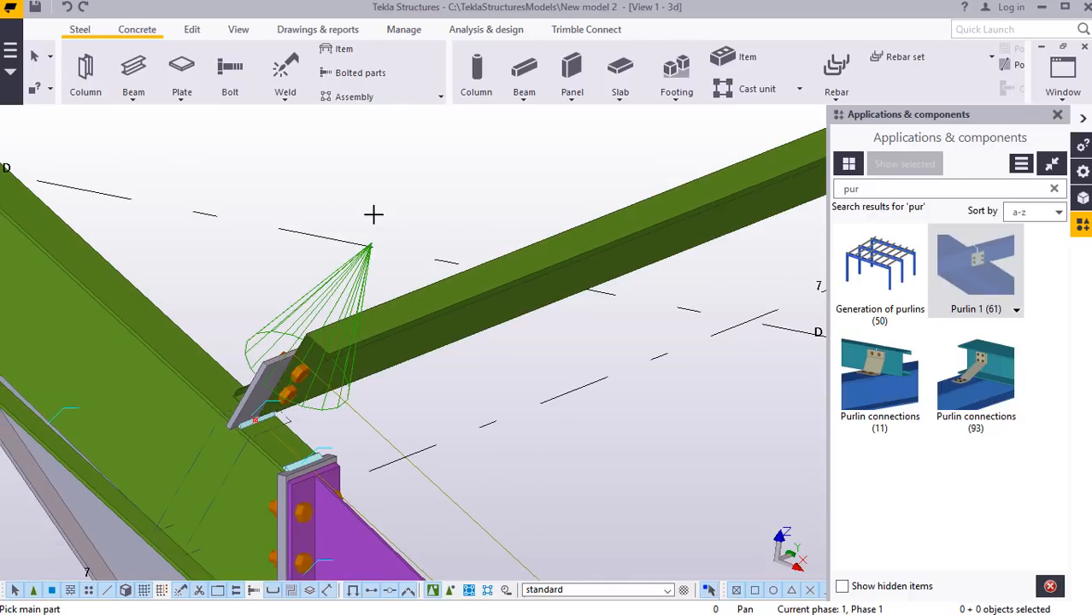
scroll(378, 390, "down", 2)
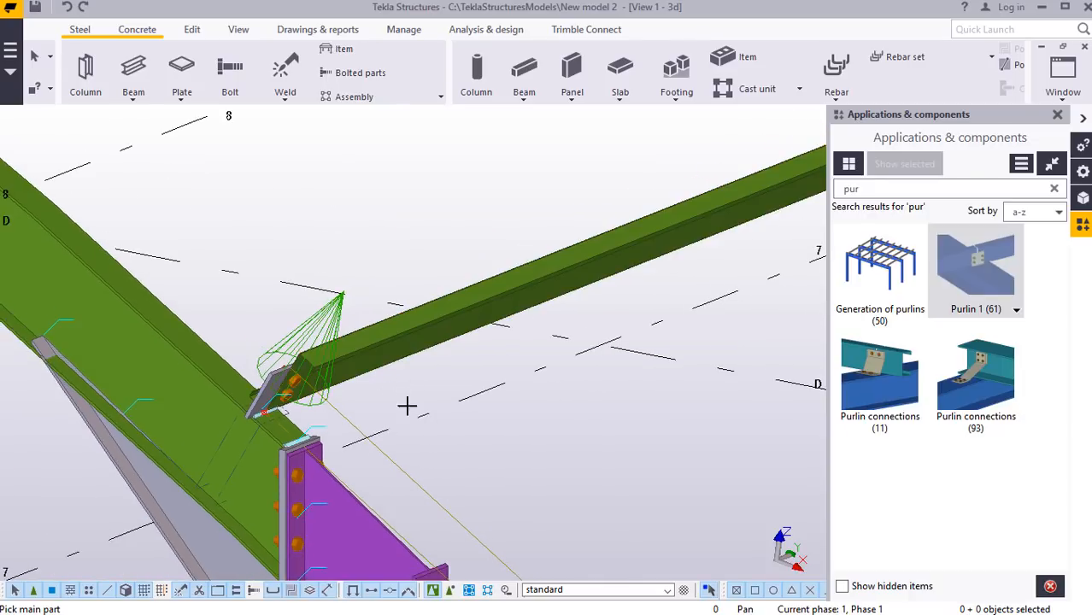
scroll(406, 408, "down", 2)
scroll(213, 260, "up", 5)
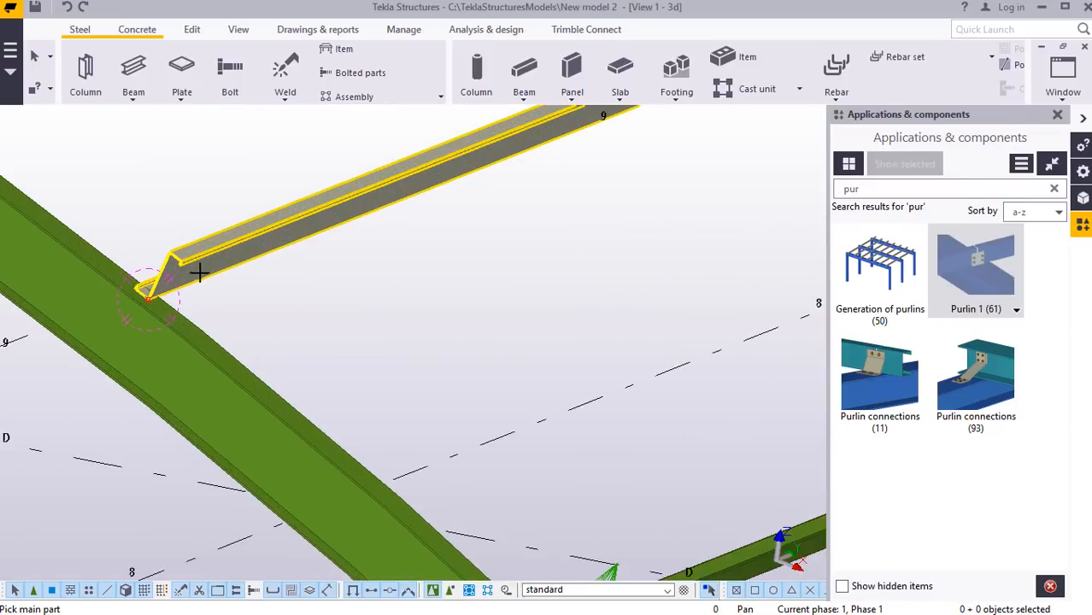
left_click(162, 338)
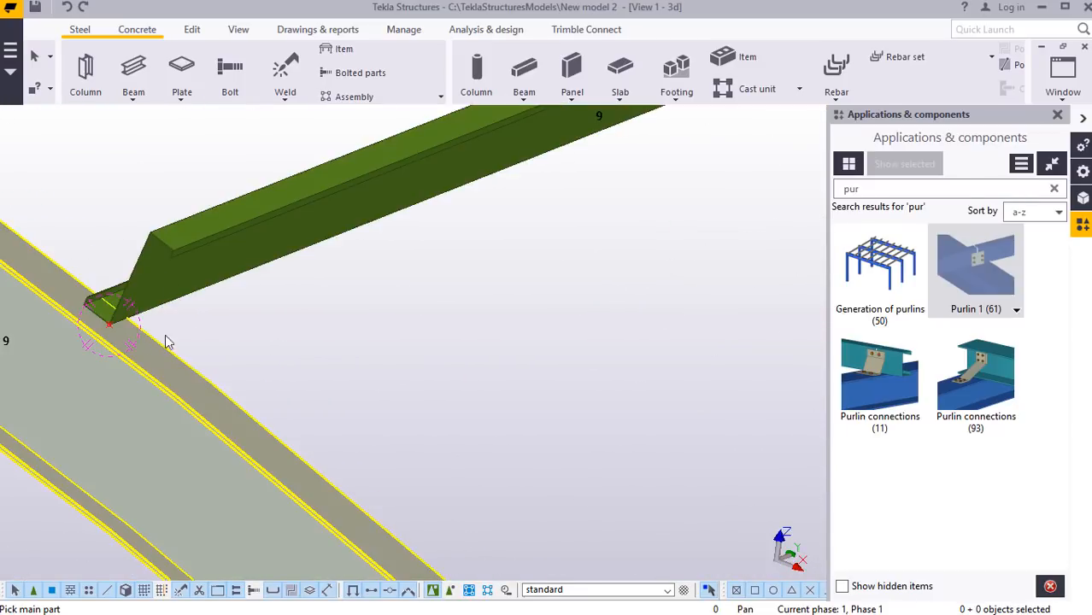
left_click(165, 276)
middle_click(165, 276)
Add the Purlin 1 (61) connection between the far rafter and the second purlin up from the eave.
scroll(128, 410, "down", 4)
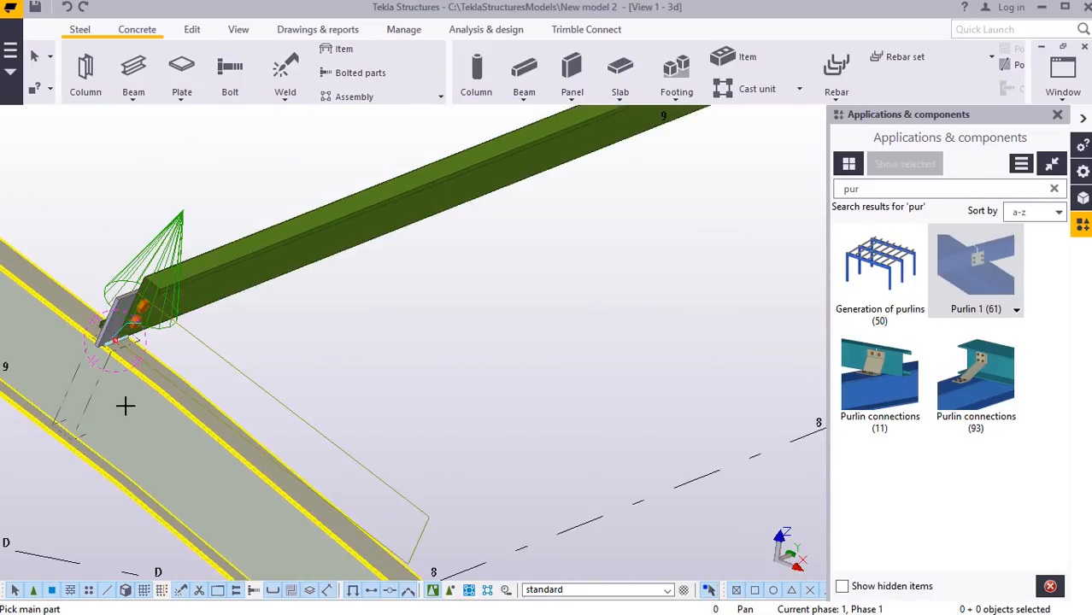
scroll(172, 386, "down", 3)
scroll(475, 215, "up", 2)
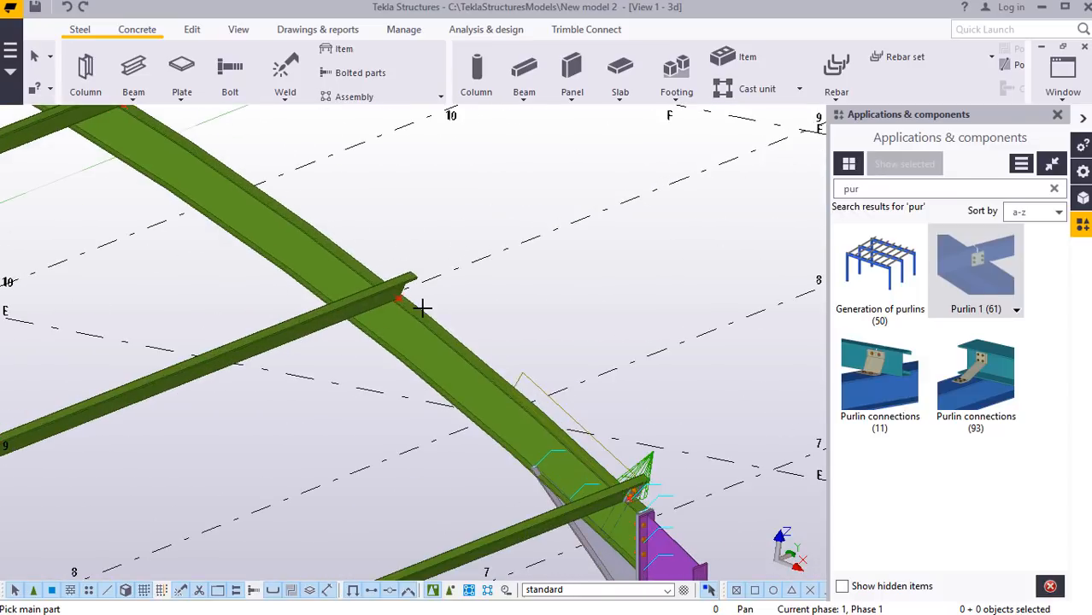
scroll(409, 307, "up", 4)
left_click(360, 272)
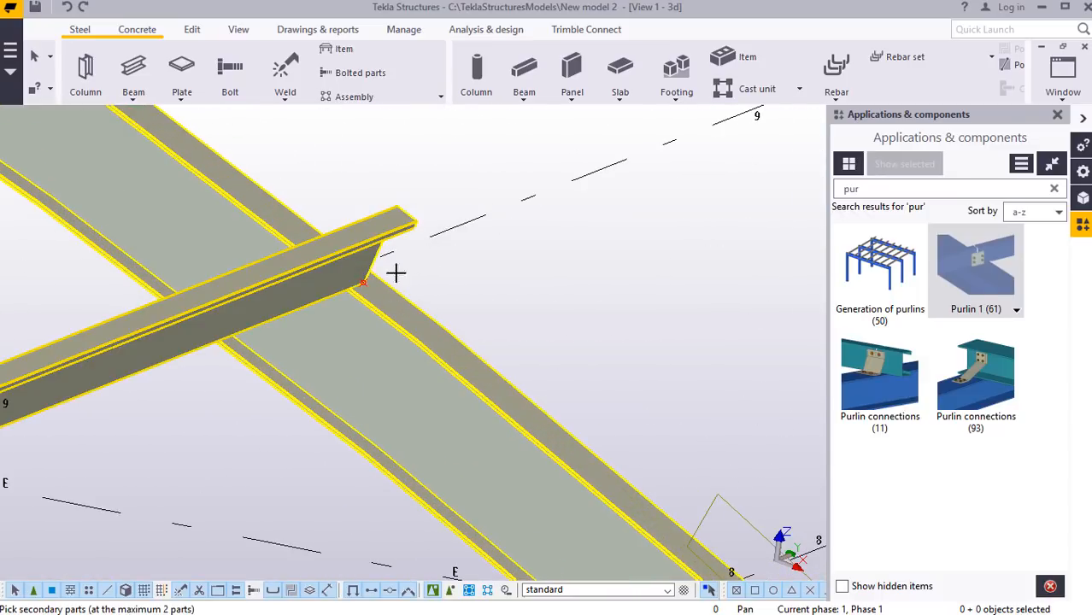
left_click(415, 278)
middle_click(421, 281)
scroll(432, 349, "down", 5)
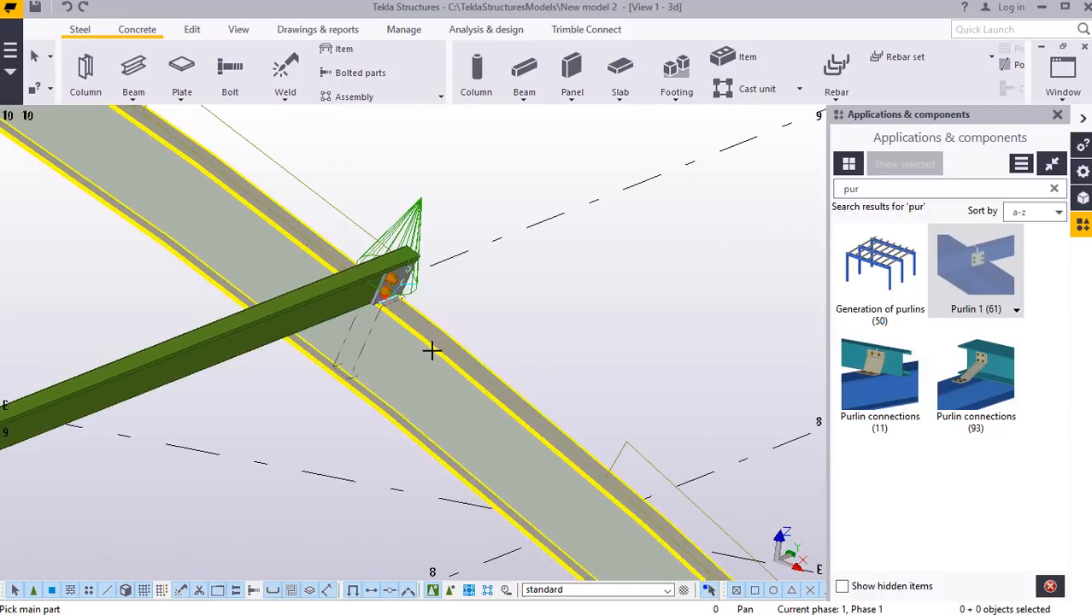
scroll(267, 251, "up", 2)
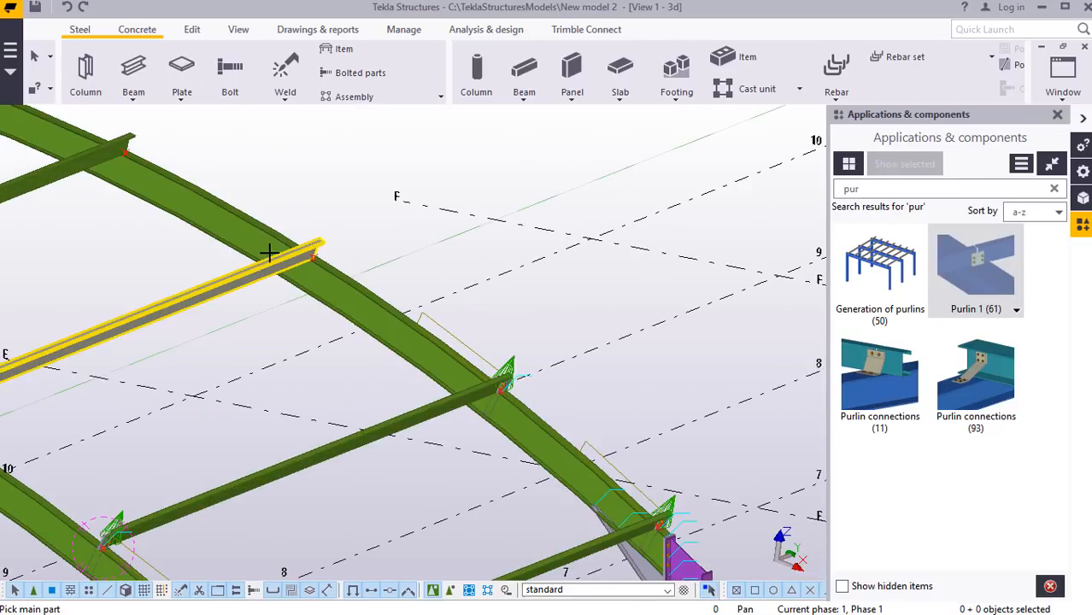
Add the Purlin 1 (61) connection between the far rafter and the third purlin up from the eave.
scroll(268, 252, "up", 3)
left_click(446, 284)
left_click(428, 259)
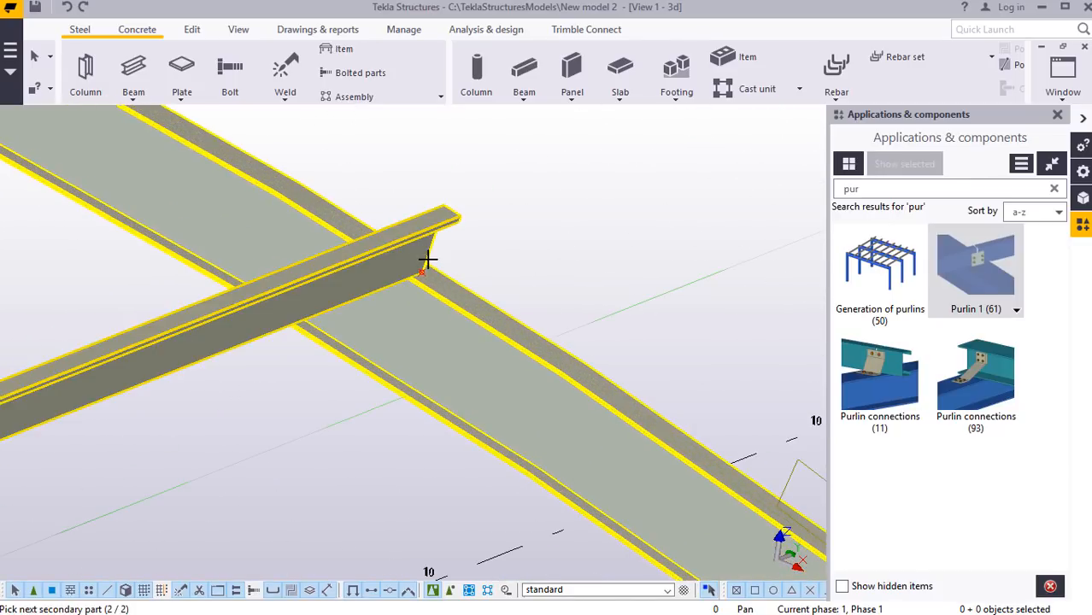
middle_click(428, 259)
scroll(453, 324, "down", 2)
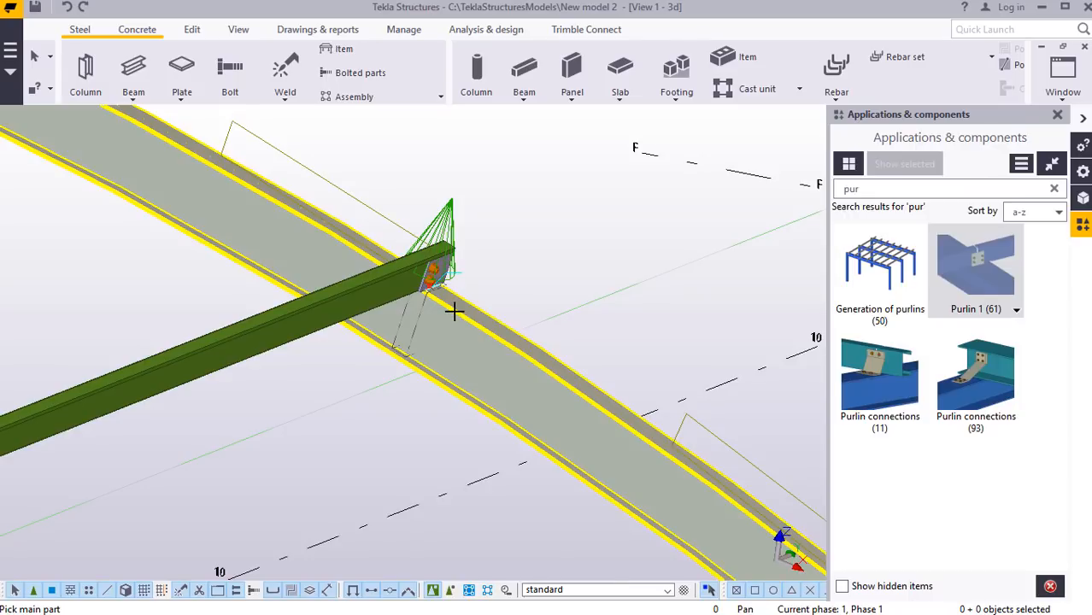
Add the Purlin 1 (61) connection between the far rafter and the fourth purlin up from the eave.
scroll(454, 313, "down", 5)
scroll(285, 215, "up", 3)
scroll(340, 232, "up", 3)
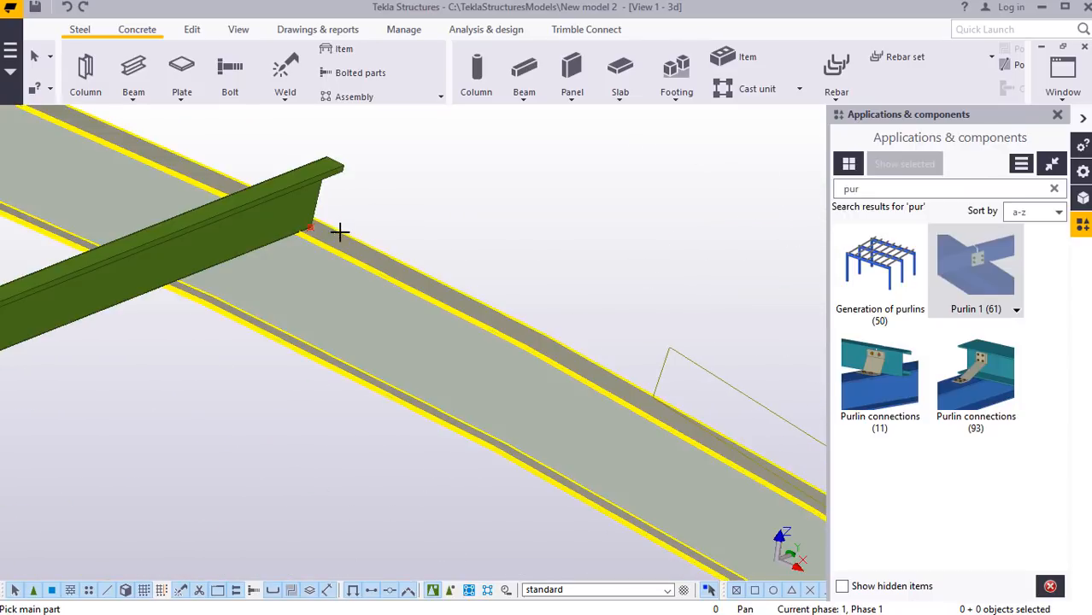
left_click(313, 221)
left_click(306, 224)
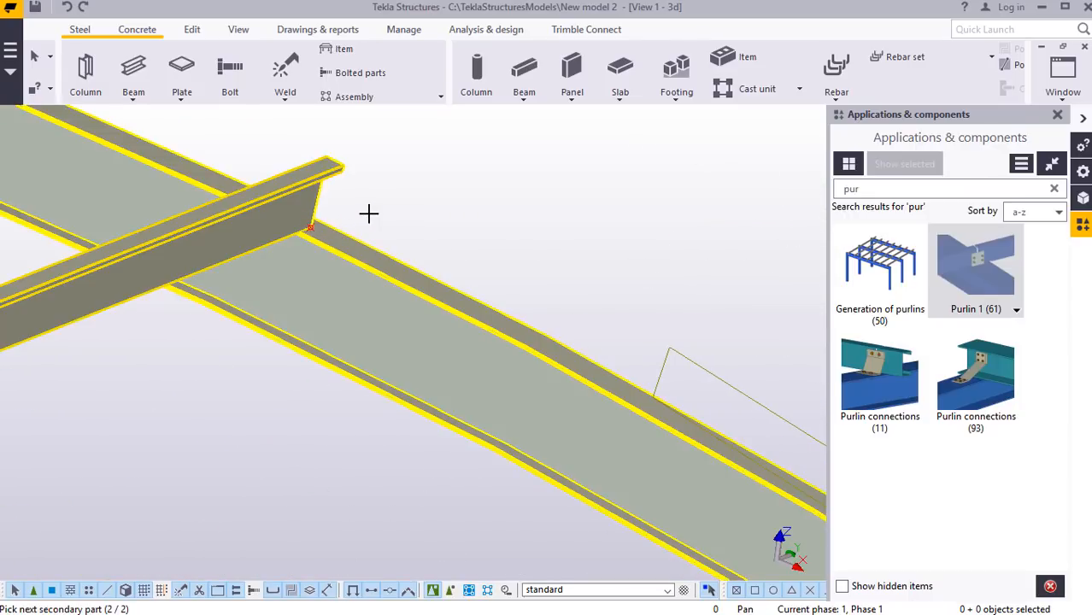
middle_click(392, 237)
Connect the topmost purlin near the splice to the far rafter with the Purlin 1 (61) component.
scroll(404, 245, "down", 1)
scroll(260, 183, "down", 3)
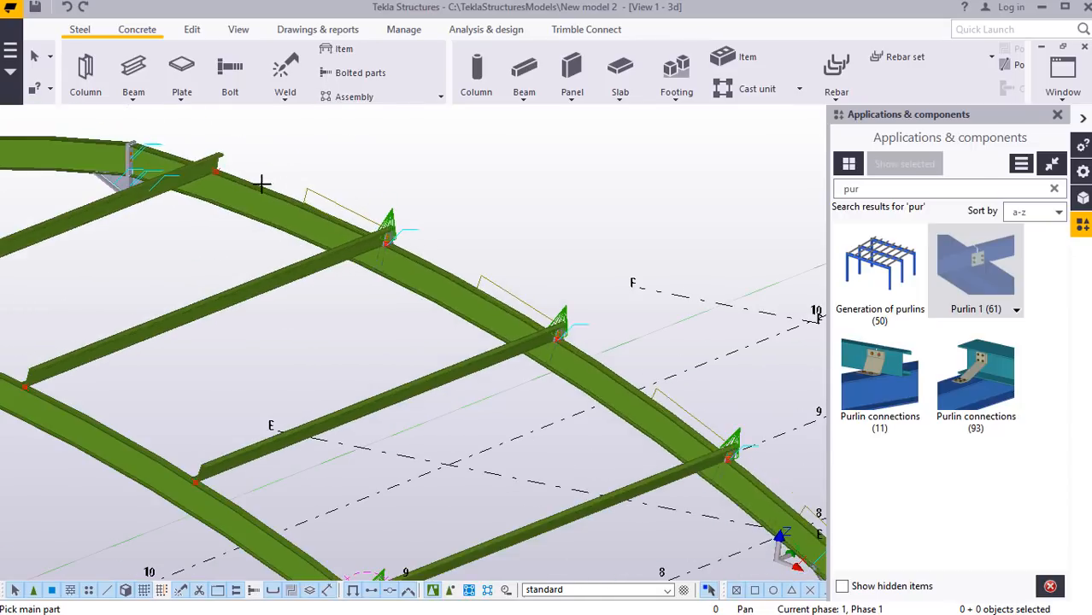
scroll(196, 164, "up", 3)
scroll(195, 164, "up", 4)
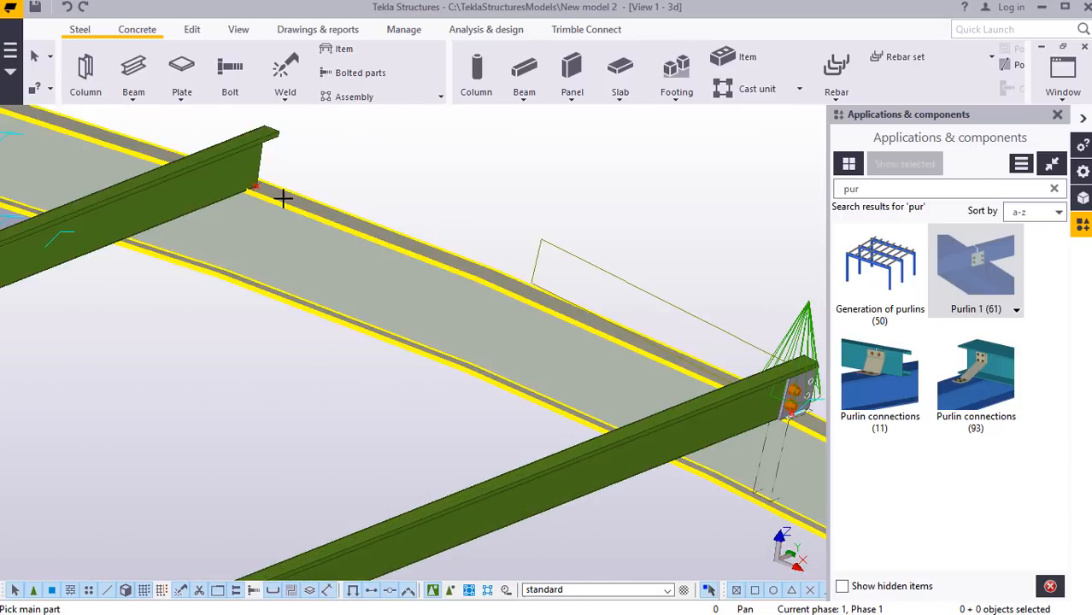
left_click(245, 172)
left_click(309, 170)
scroll(310, 169, "down", 2)
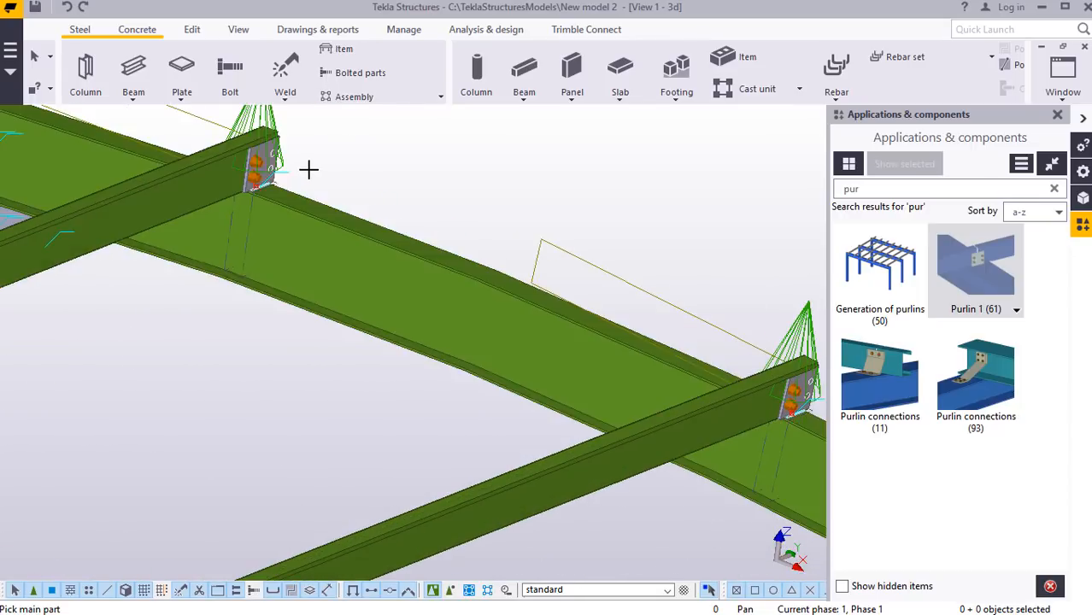
Connect the topmost purlin's near end to the near rafter with the Purlin 1 (61) component.
scroll(398, 164, "down", 3)
scroll(310, 271, "down", 2)
scroll(191, 263, "down", 2)
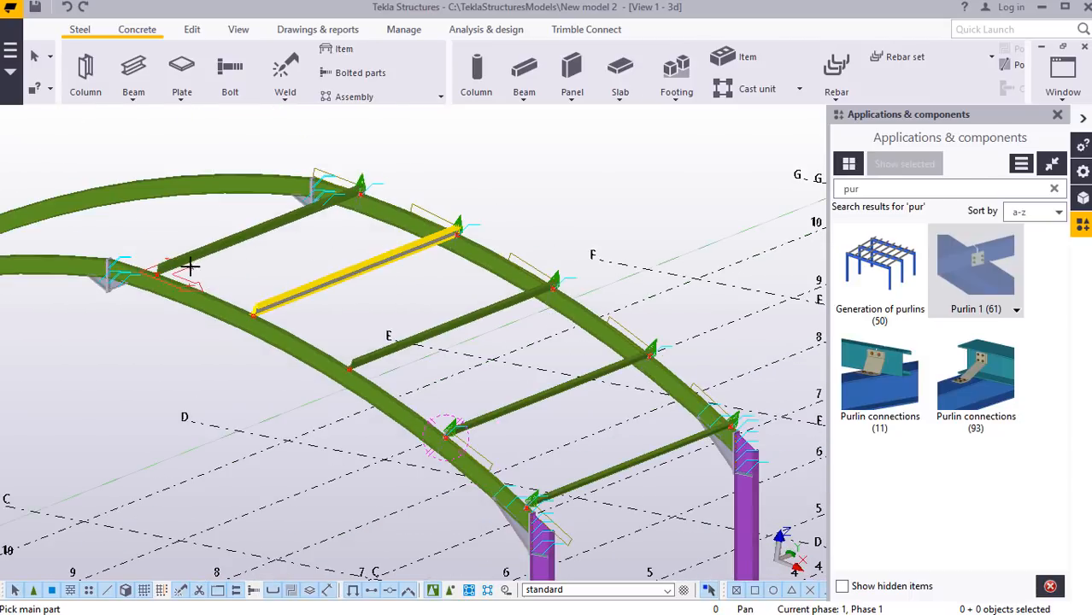
scroll(139, 274, "up", 6)
scroll(141, 276, "up", 4)
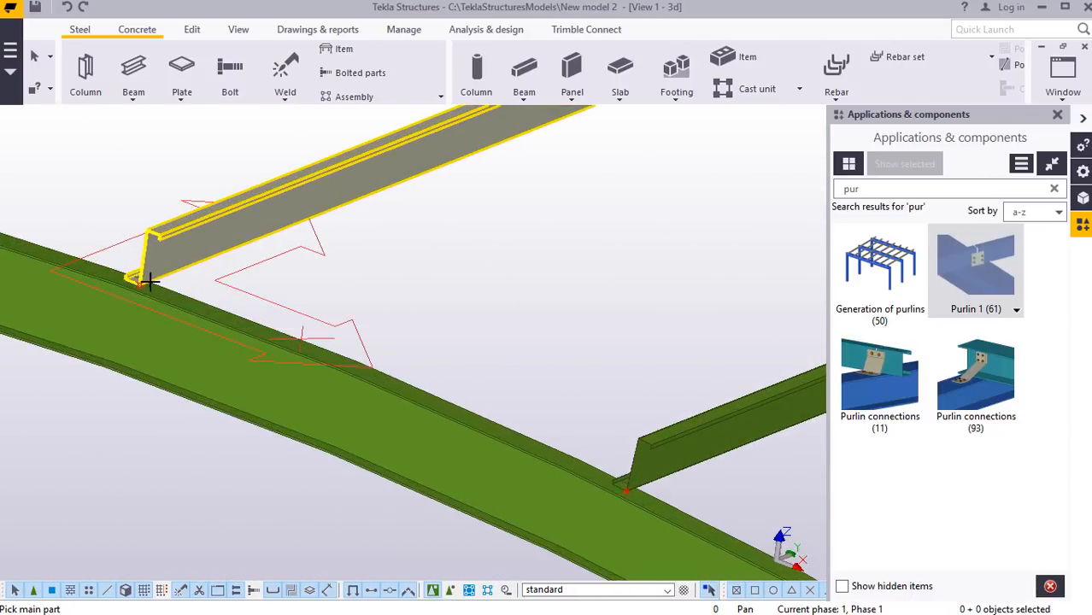
left_click(172, 298)
left_click(170, 242)
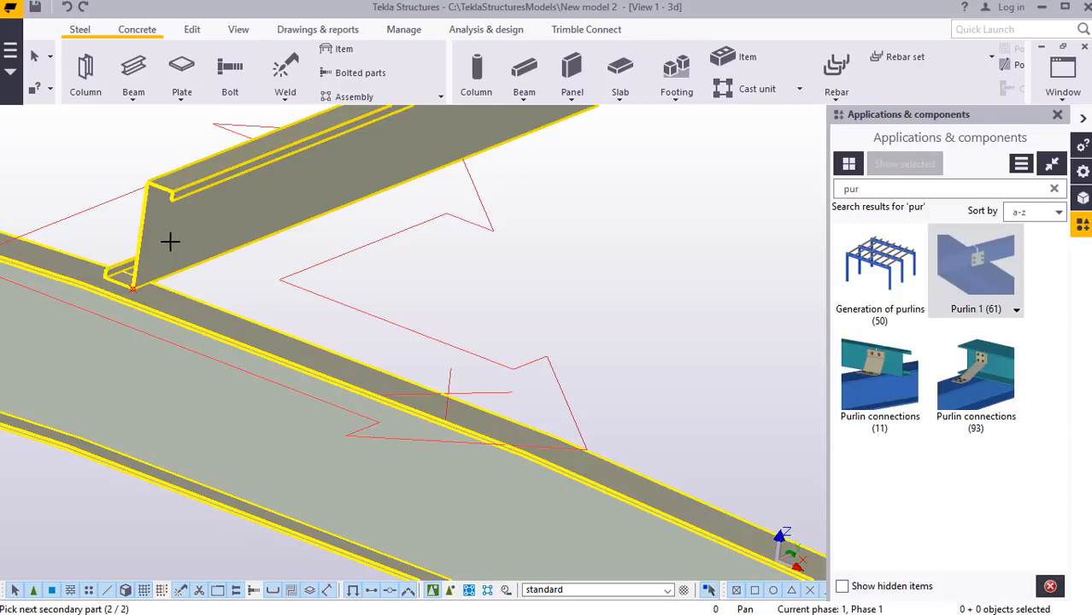
middle_click(170, 242)
Add the Purlin 1 (61) connection between the near rafter and the fourth purlin up from the eave.
scroll(124, 256, "down", 1)
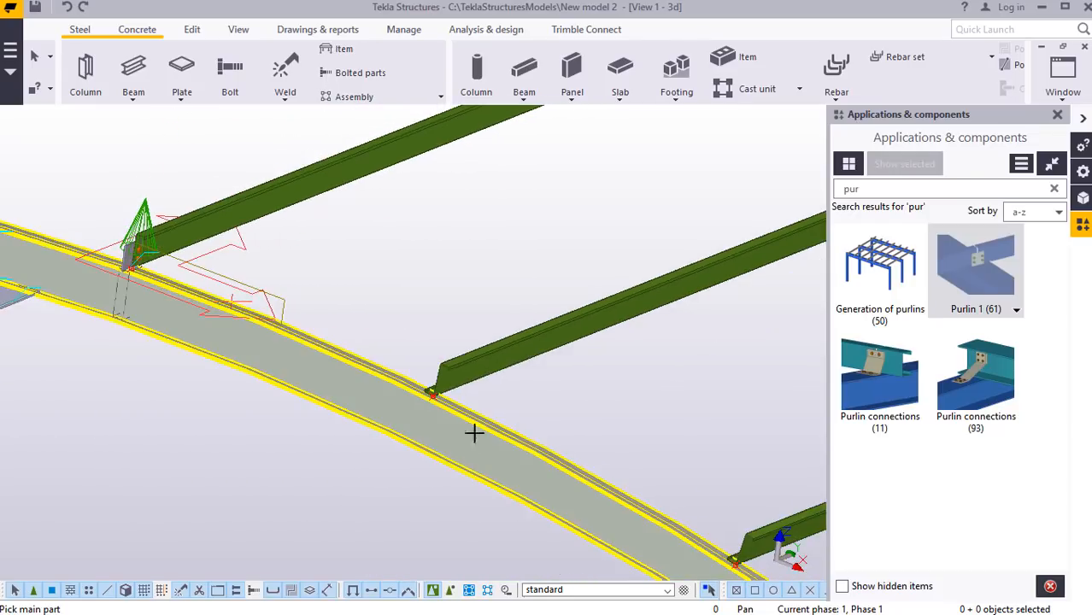
scroll(449, 388, "up", 5)
scroll(427, 377, "up", 2)
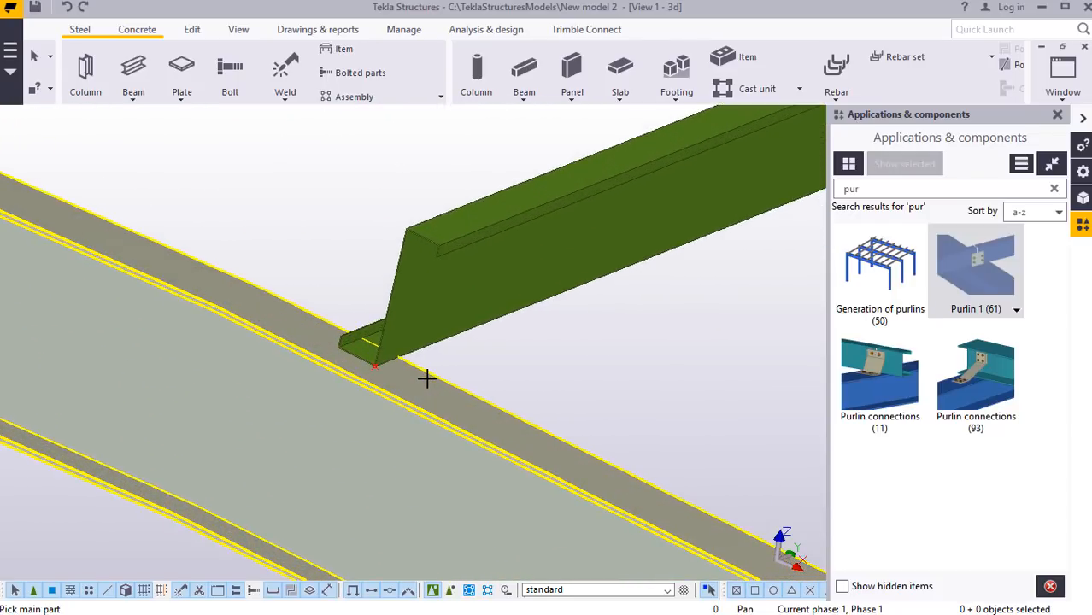
scroll(411, 378, "up", 2)
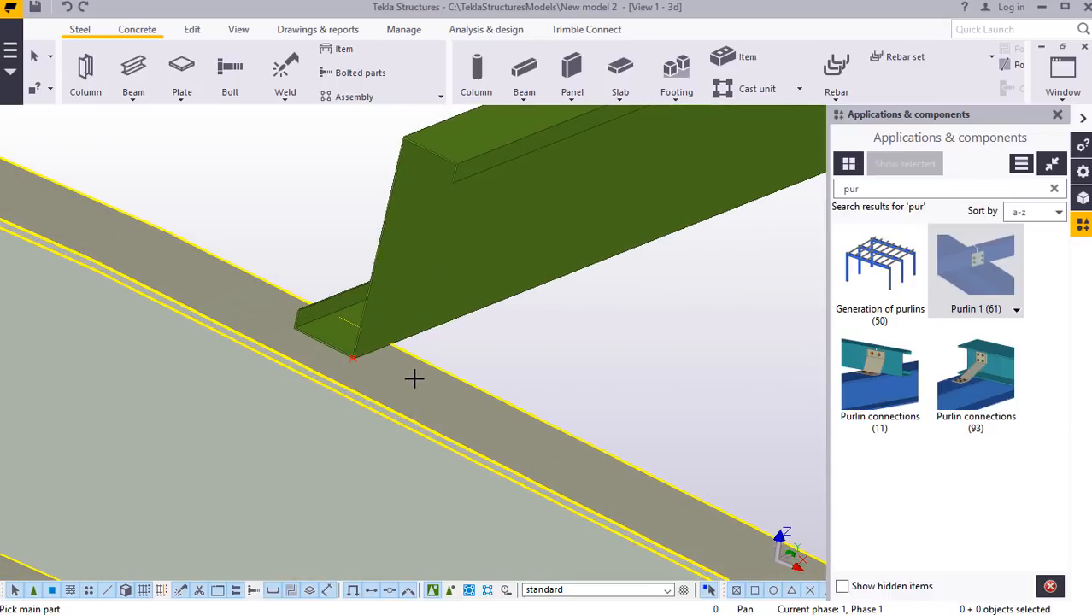
left_click(428, 271)
middle_click(427, 272)
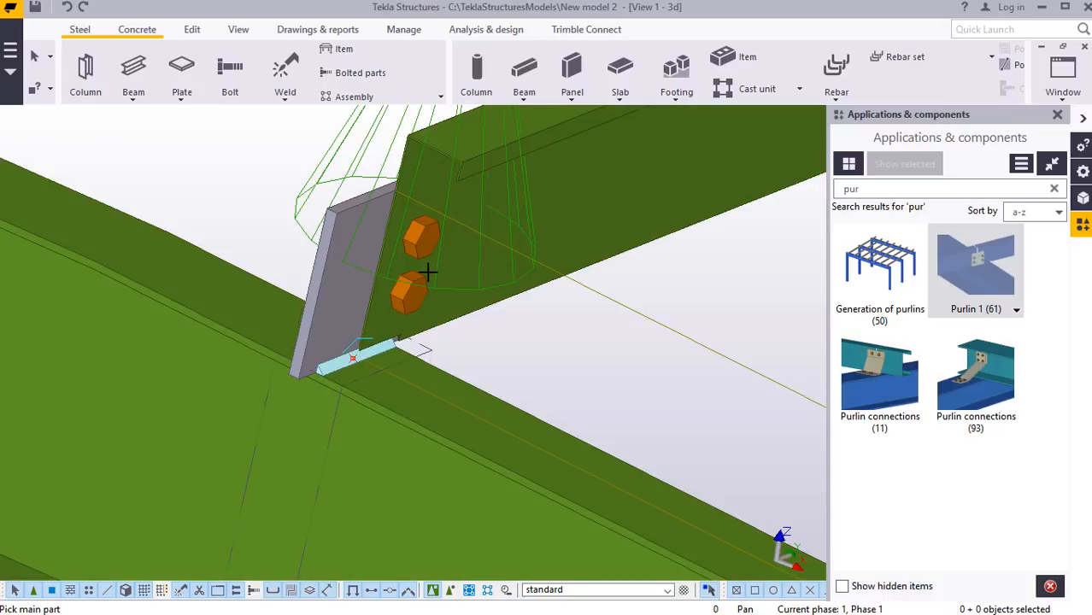
Add the Purlin 1 (61) connection between the near rafter and the third purlin up from the eave, and end the command.
scroll(257, 312, "down", 5)
scroll(211, 280, "down", 2)
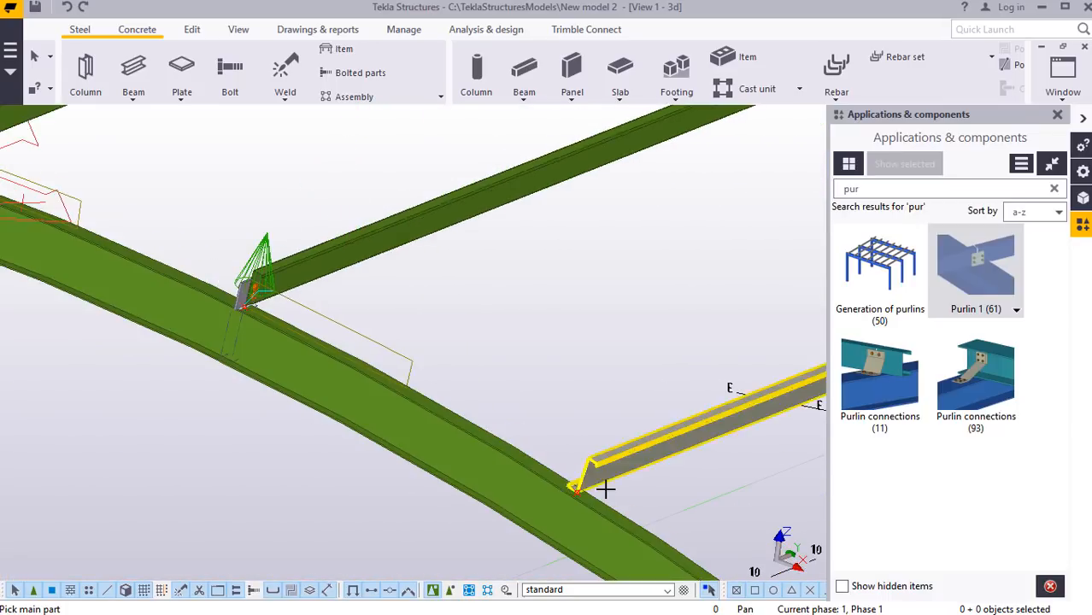
scroll(605, 487, "up", 6)
left_click(577, 486)
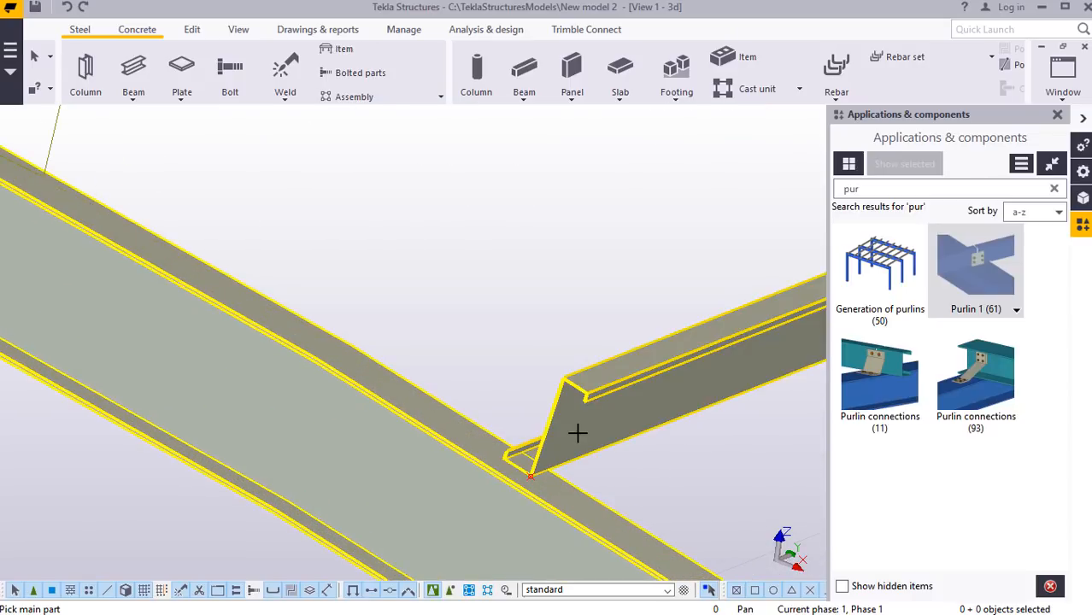
left_click(578, 432)
middle_click(571, 432)
scroll(262, 351, "down", 5)
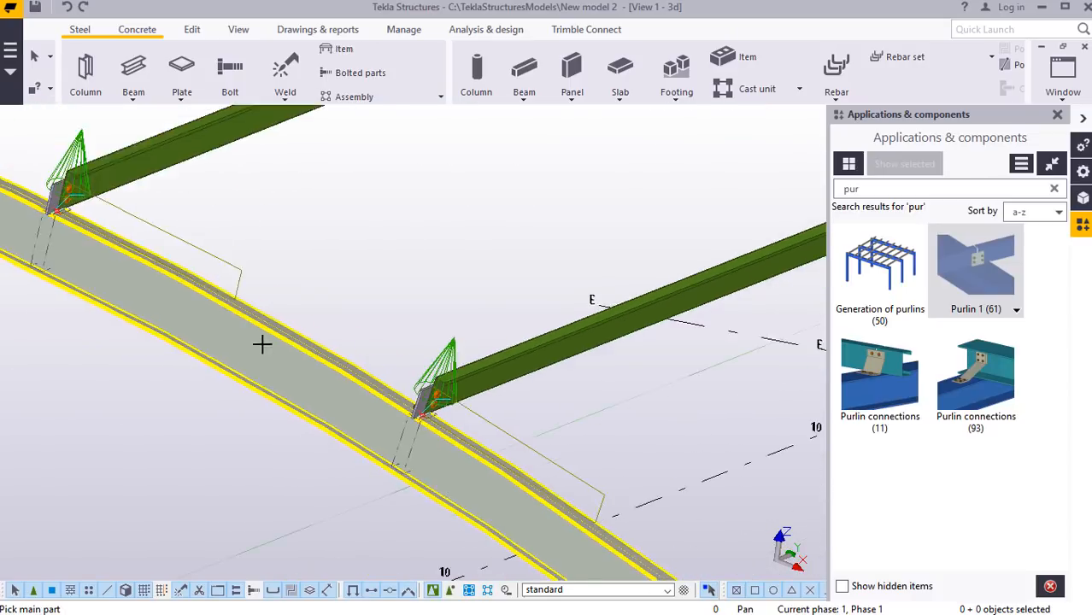
scroll(610, 539, "up", 3)
scroll(443, 407, "down", 3)
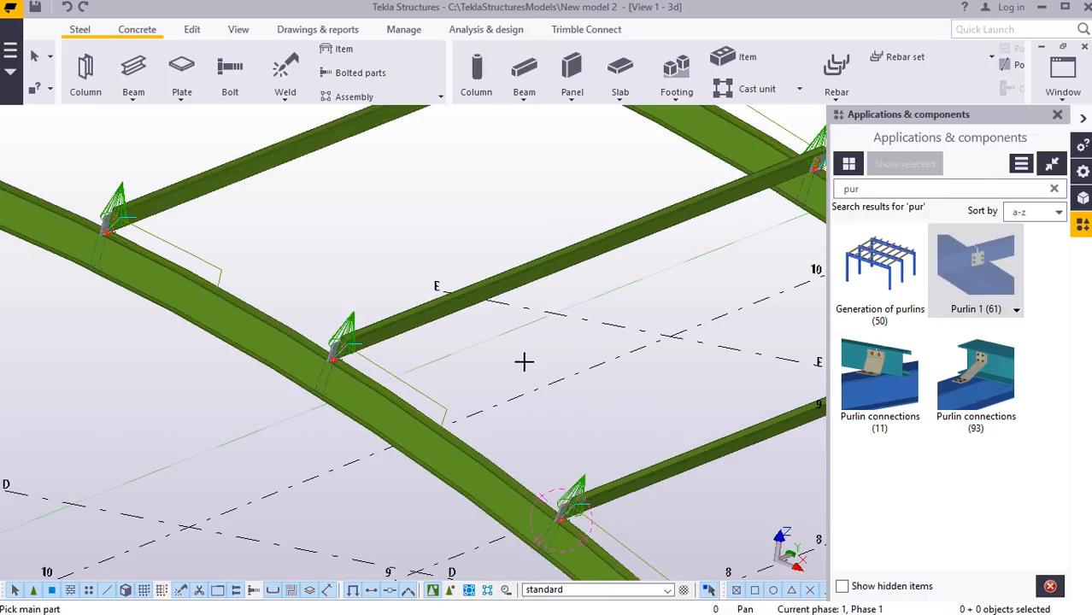
right_click(532, 358)
left_click(568, 358)
scroll(528, 380, "down", 5)
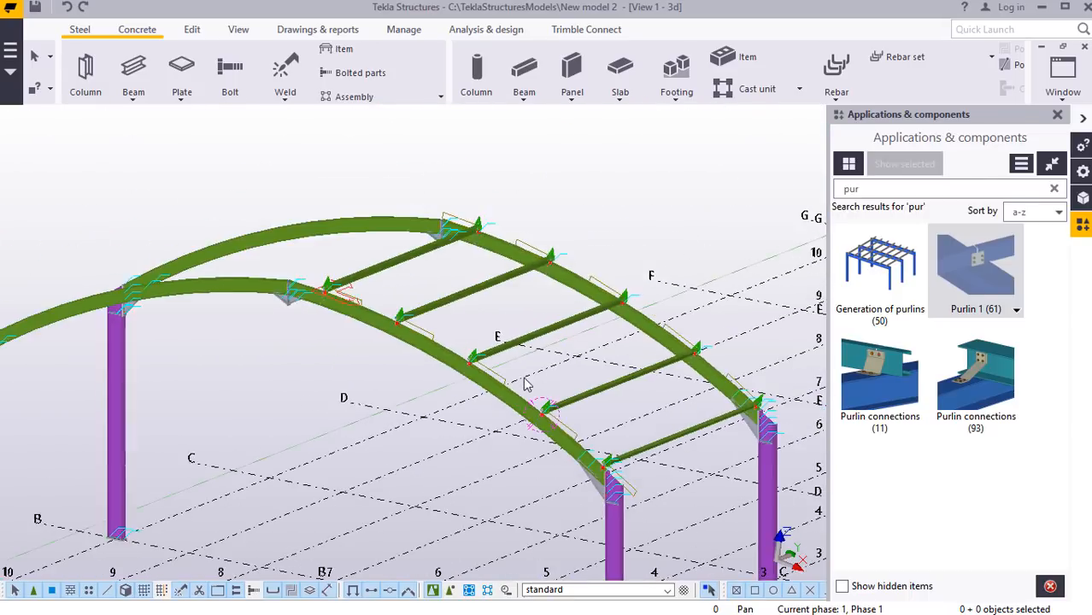
Close the Applications & components catalog and switch to View 2 - Grid A.
left_click(1059, 116)
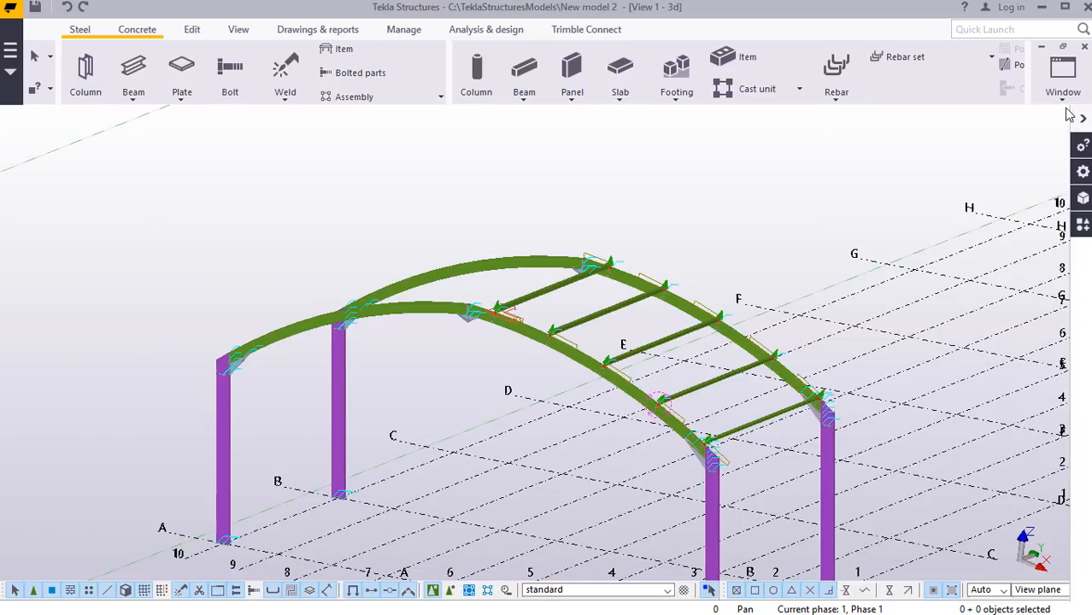
left_click(1064, 85)
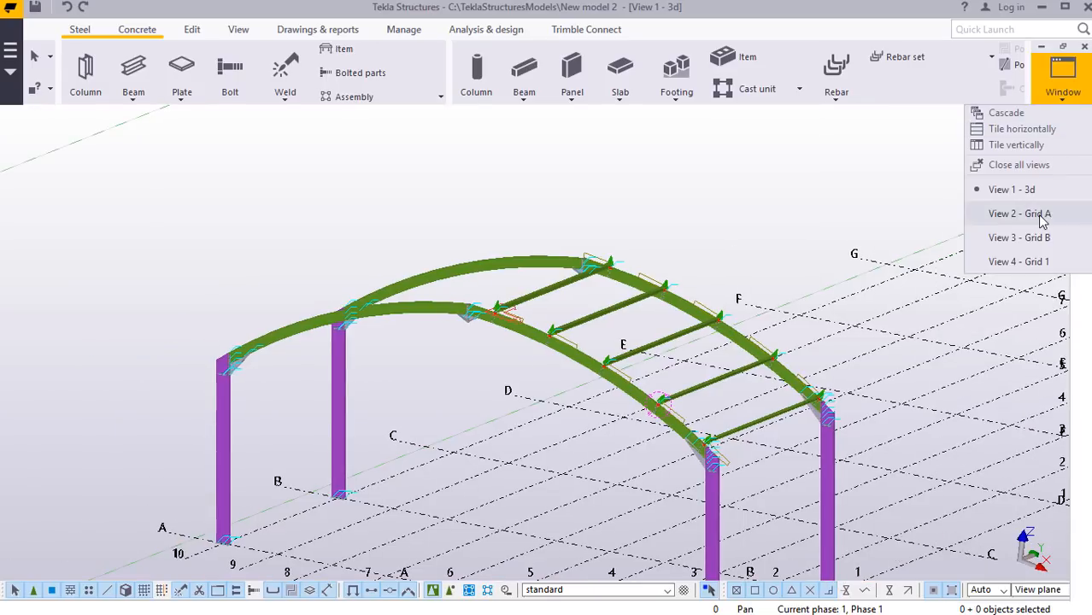
left_click(1022, 214)
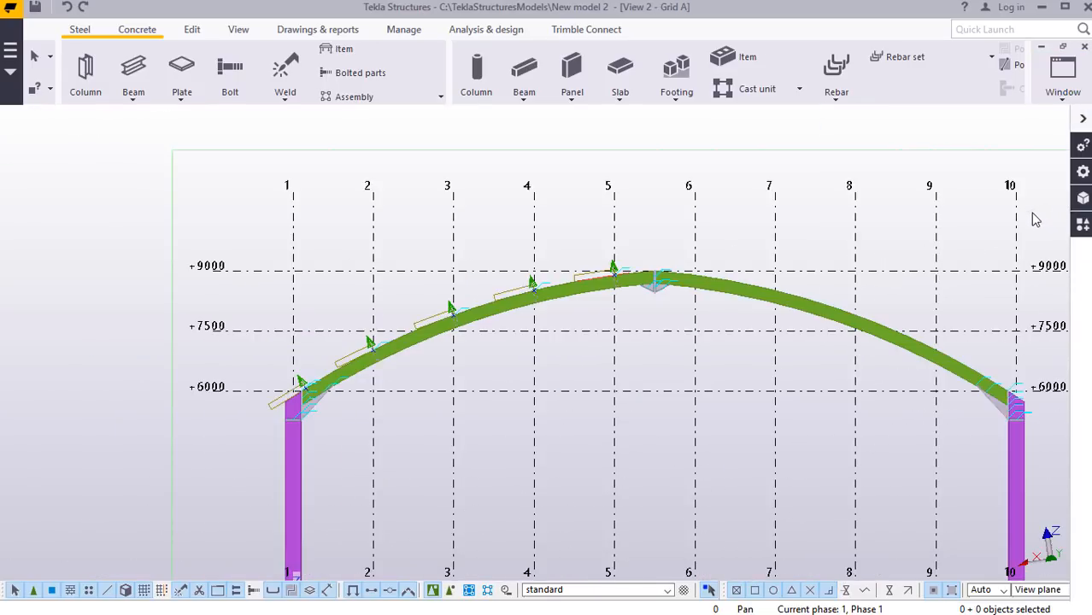
Hide the connection component symbols in the Grid A view.
scroll(485, 341, "up", 5)
right_click(494, 351)
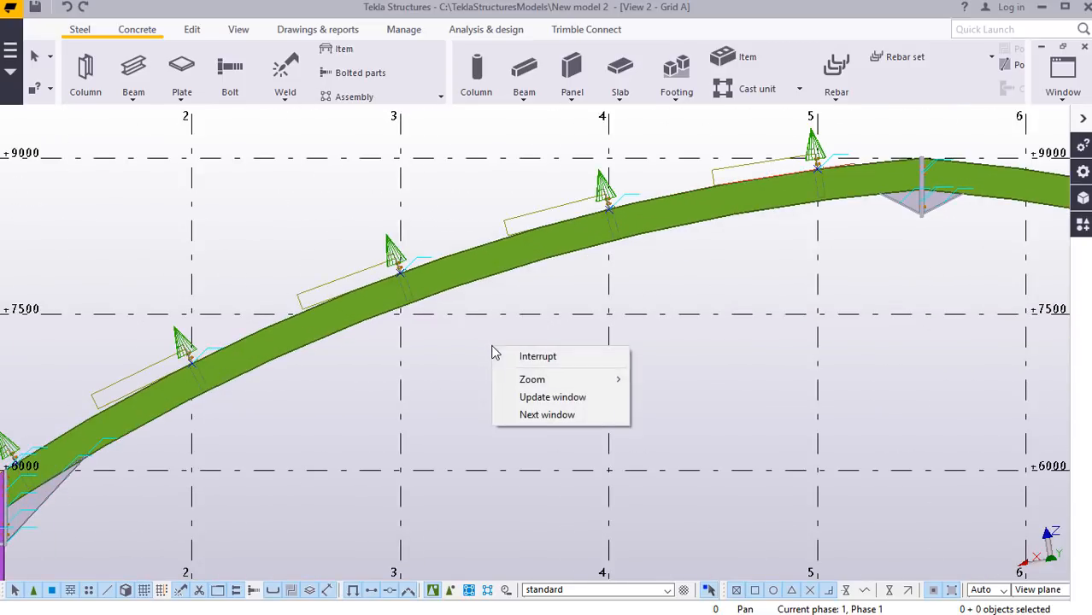
left_click(456, 354)
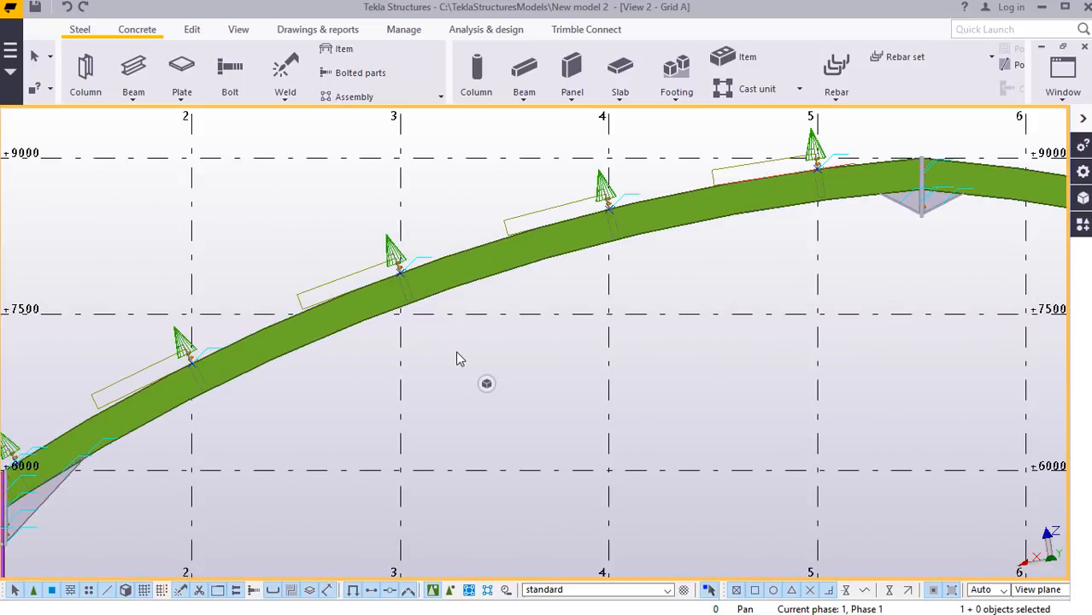
right_click(456, 359)
left_click(516, 429)
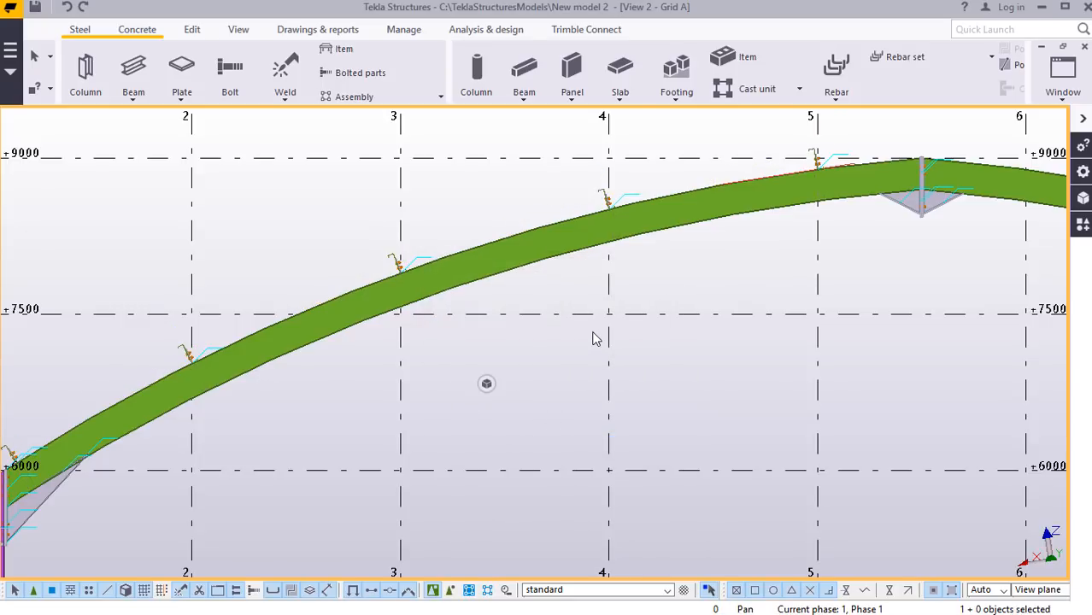
Select the purlins at gridlines 1 and 2 together with their rafter connections.
scroll(591, 333, "down", 3)
scroll(162, 423, "up", 5)
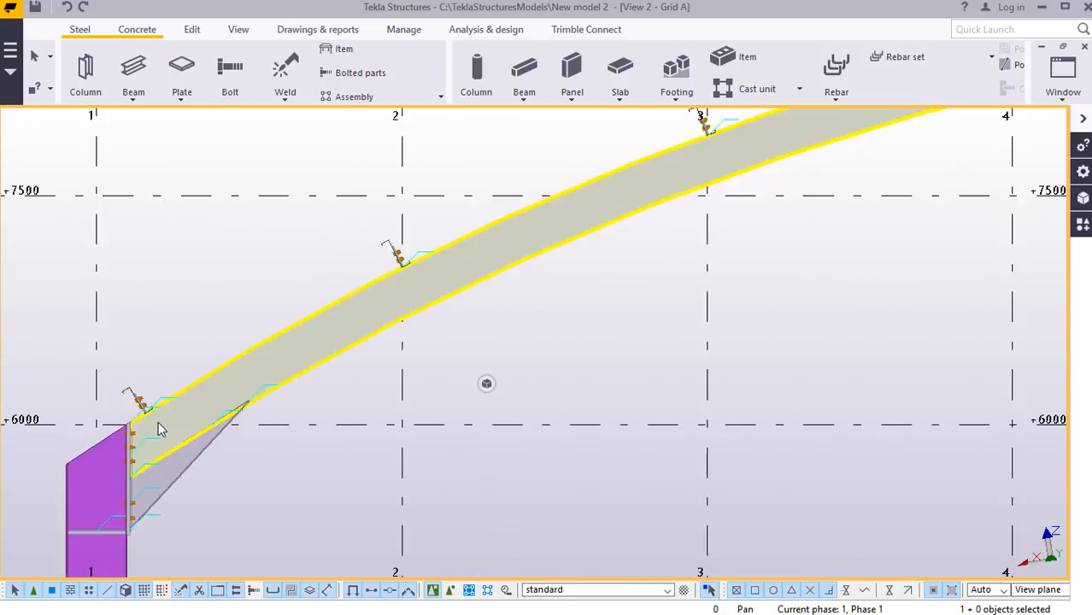
scroll(158, 430, "up", 3)
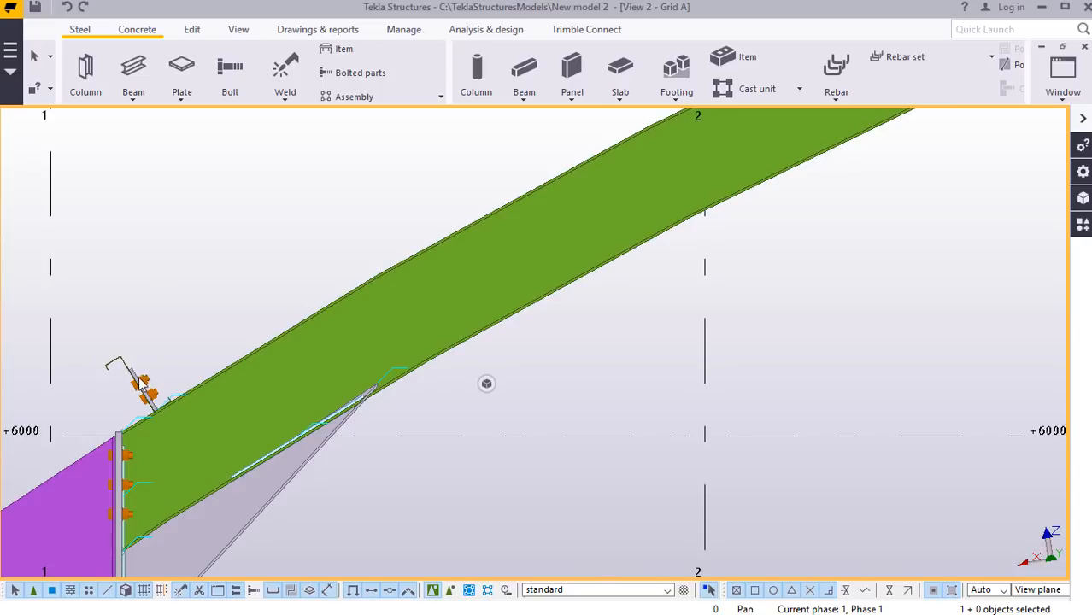
scroll(135, 376, "down", 1)
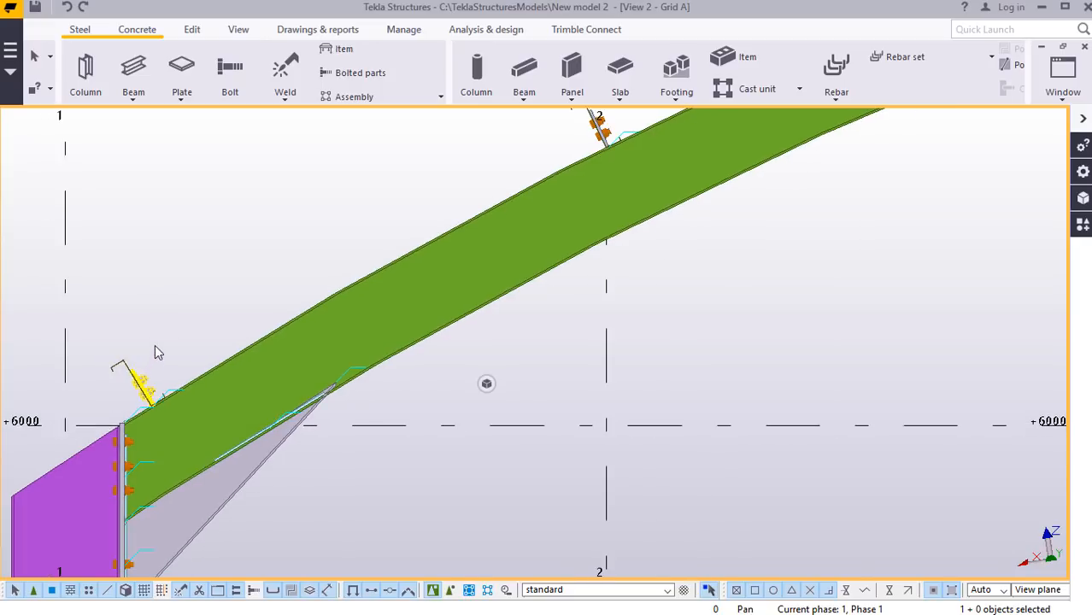
left_click(105, 372)
scroll(333, 357, "down", 2)
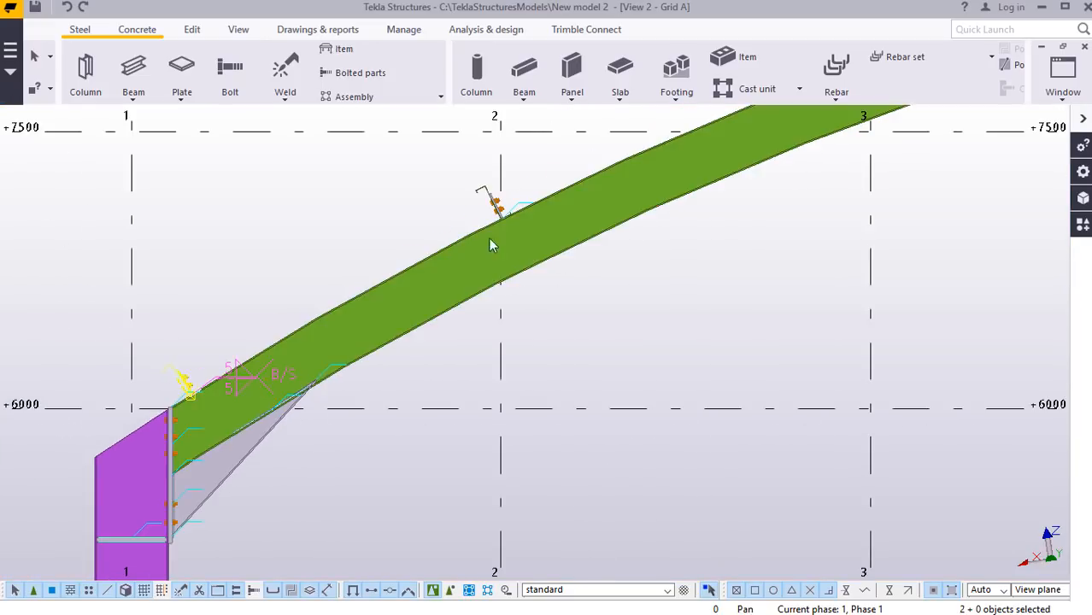
scroll(483, 196, "up", 1)
scroll(430, 211, "up", 1)
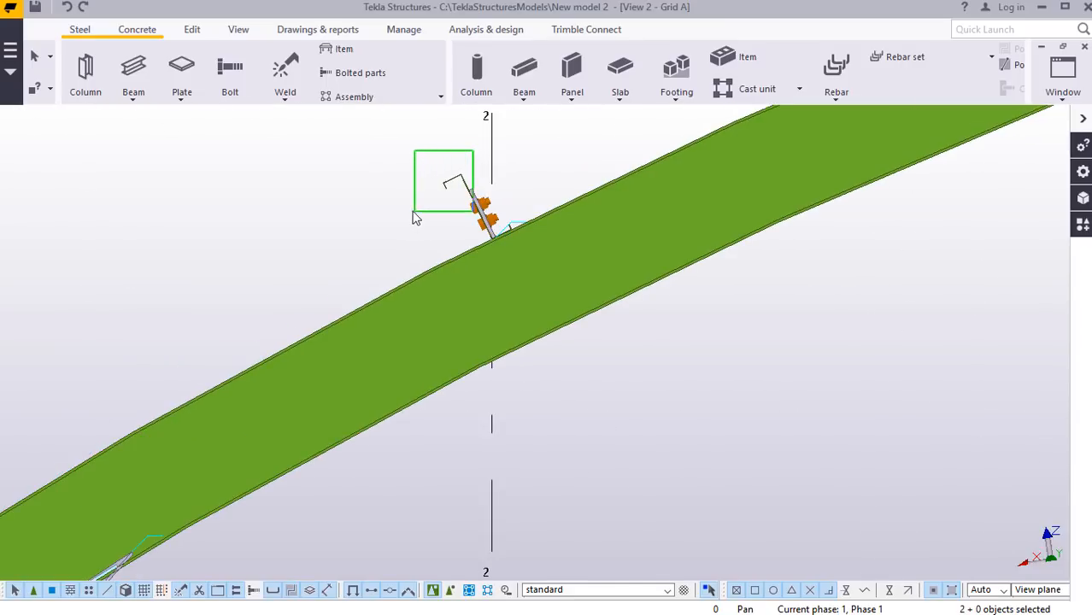
left_click(410, 214, "shift")
left_click(306, 341, "shift")
Add the purlins at gridlines 3 and 4, together with their rafter connections, to the selection.
scroll(291, 355, "down", 2)
scroll(285, 366, "down", 1)
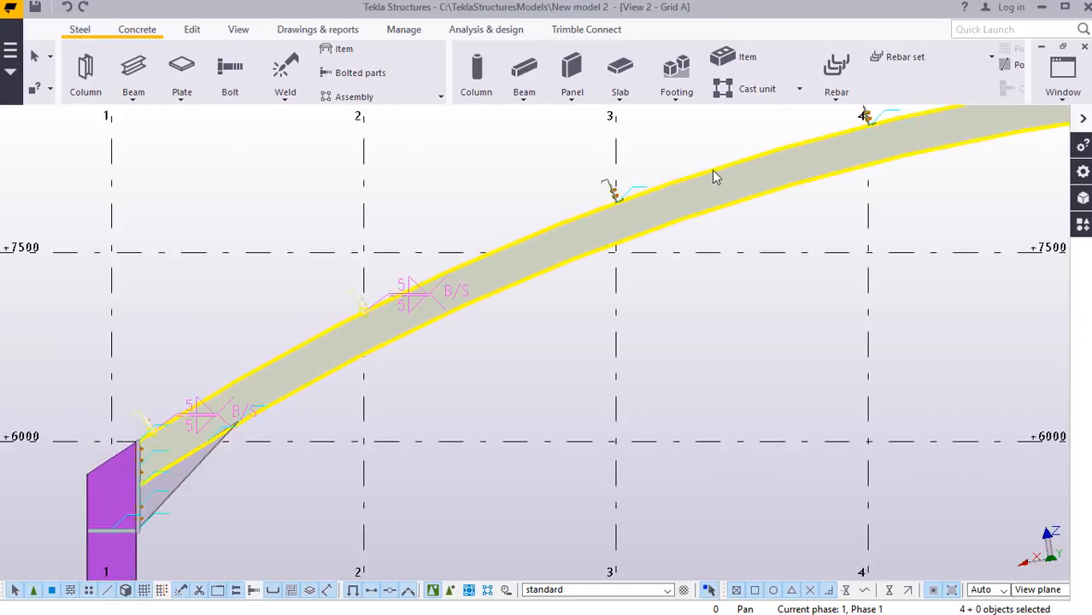
scroll(564, 205, "up", 4)
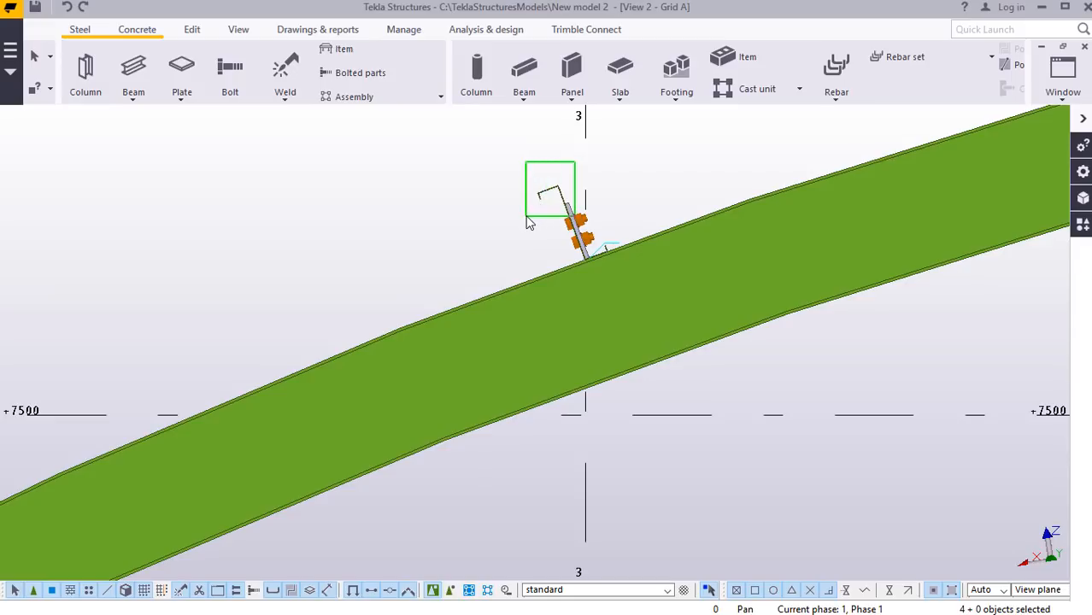
left_click(541, 210, "shift")
scroll(419, 321, "down", 3)
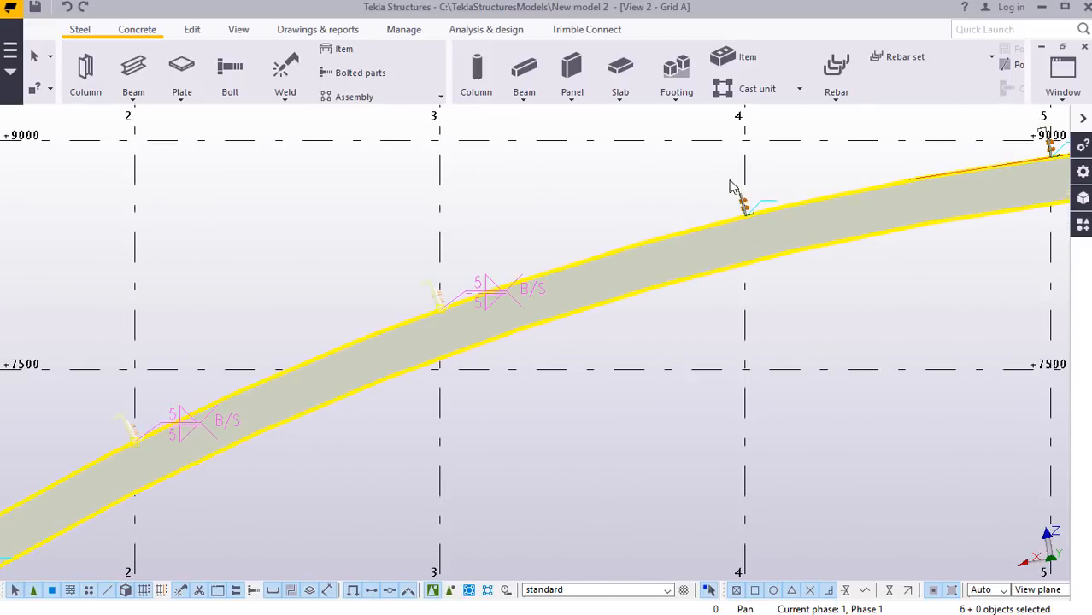
scroll(731, 183, "up", 4)
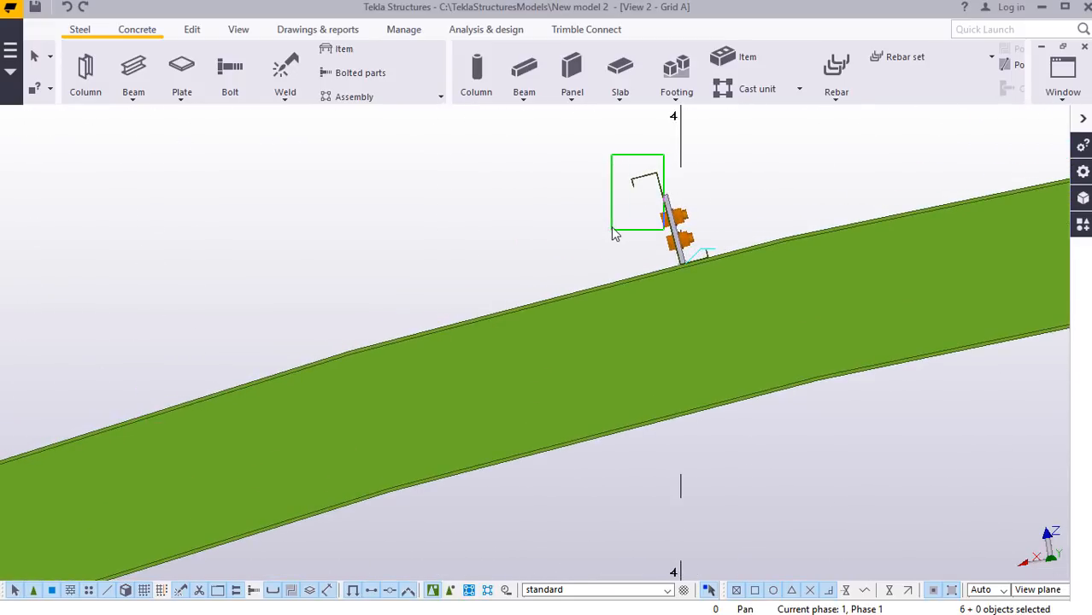
left_click(614, 231, "shift")
Add the purlin at gridline 5 and its rafter connection to the selection.
scroll(483, 277, "down", 2)
scroll(886, 183, "up", 5)
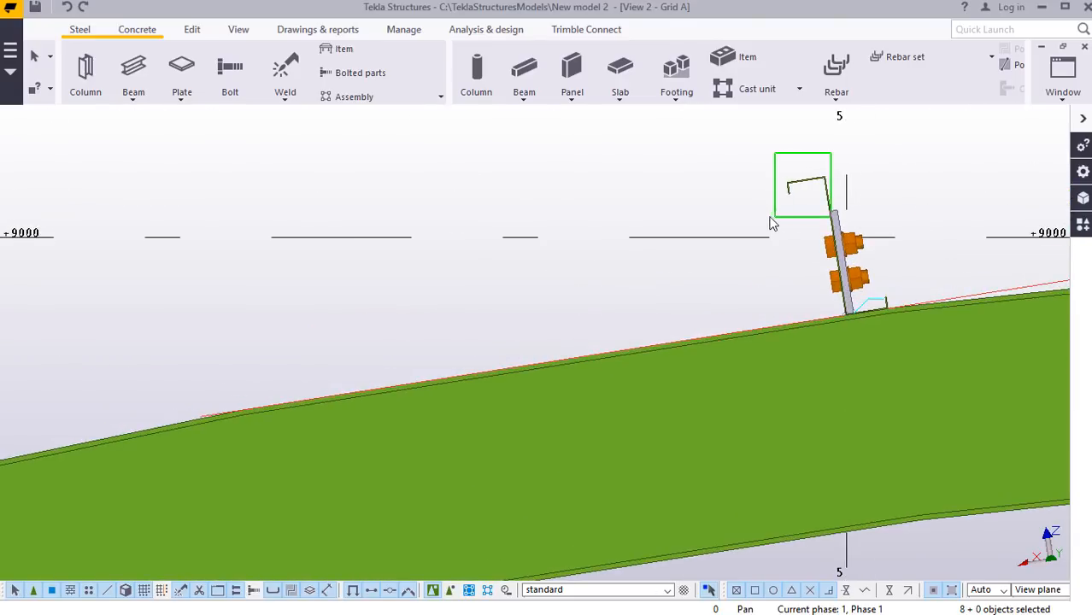
left_click(771, 224, "shift")
scroll(609, 224, "down", 2)
scroll(610, 225, "down", 2)
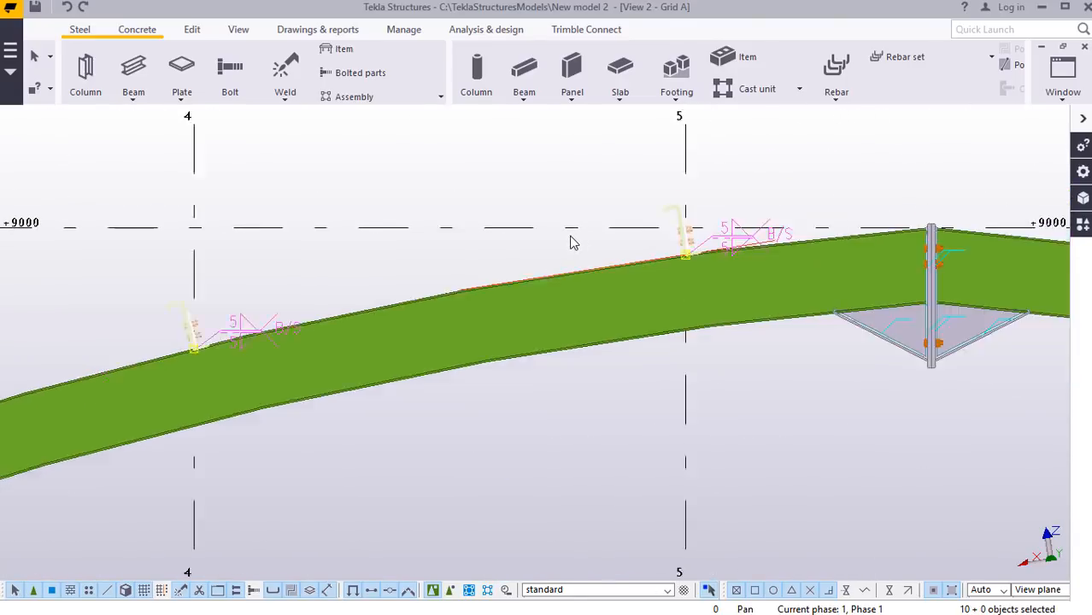
scroll(792, 212, "down", 2)
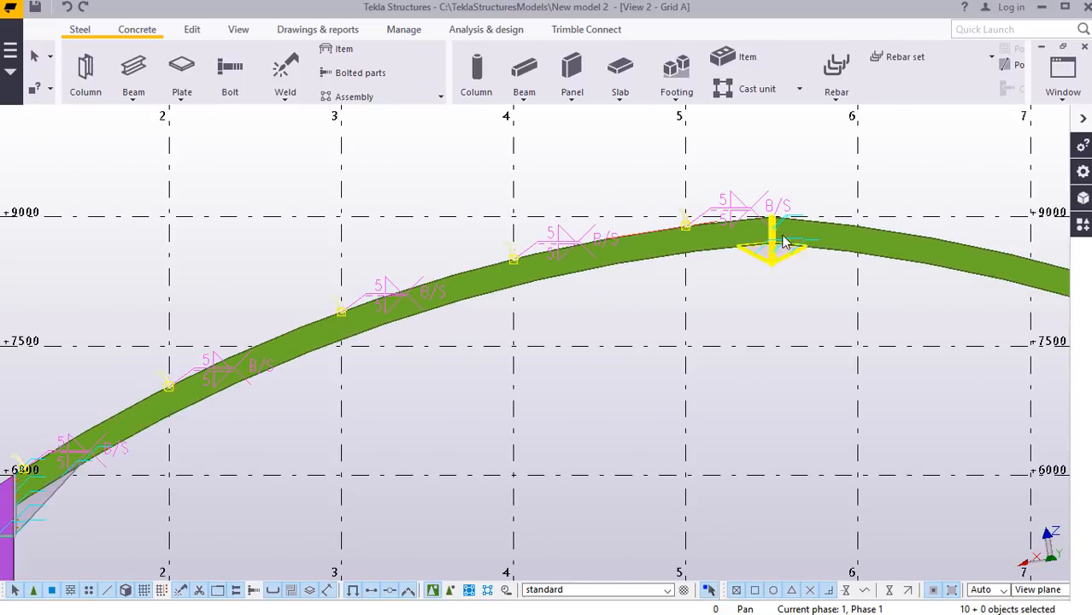
scroll(757, 282, "down", 2)
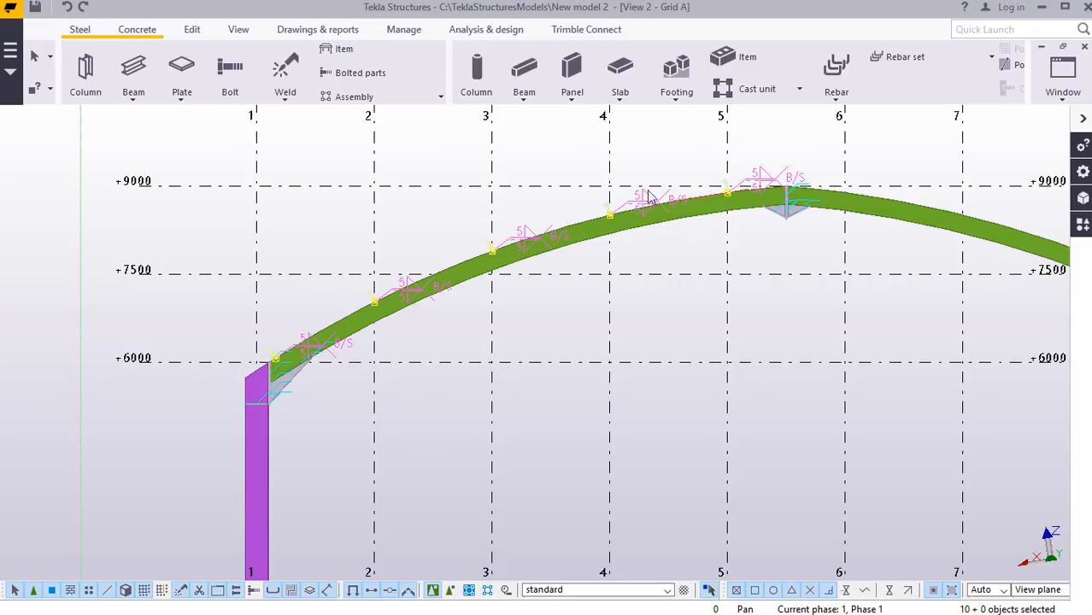
Set the work plane parallel to the Grid A view plane and end the command.
left_click(240, 31)
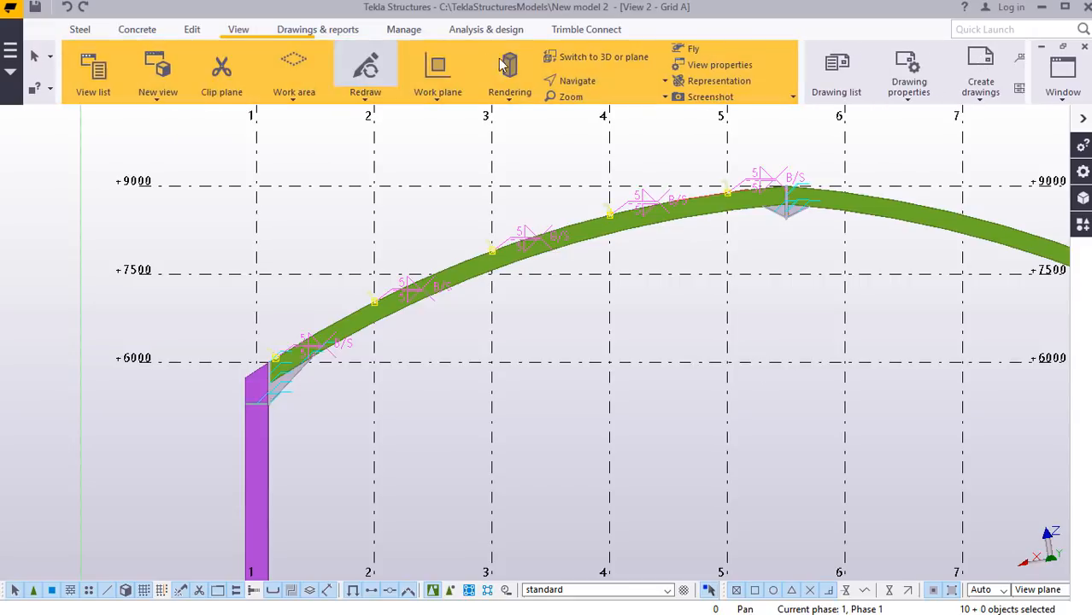
left_click(438, 94)
left_click(442, 130)
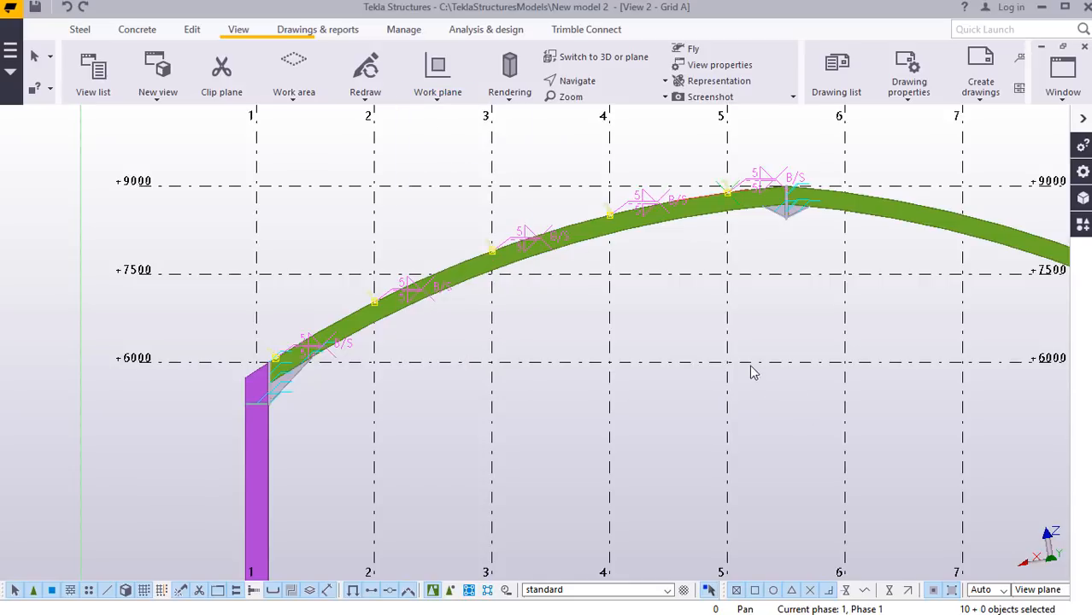
left_click(745, 366)
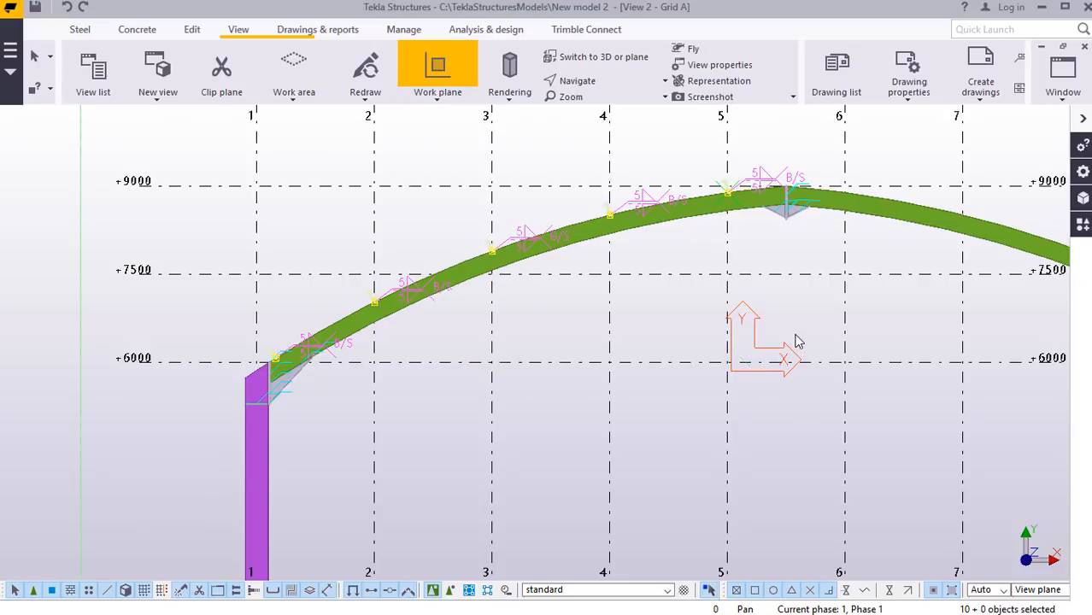
right_click(829, 293)
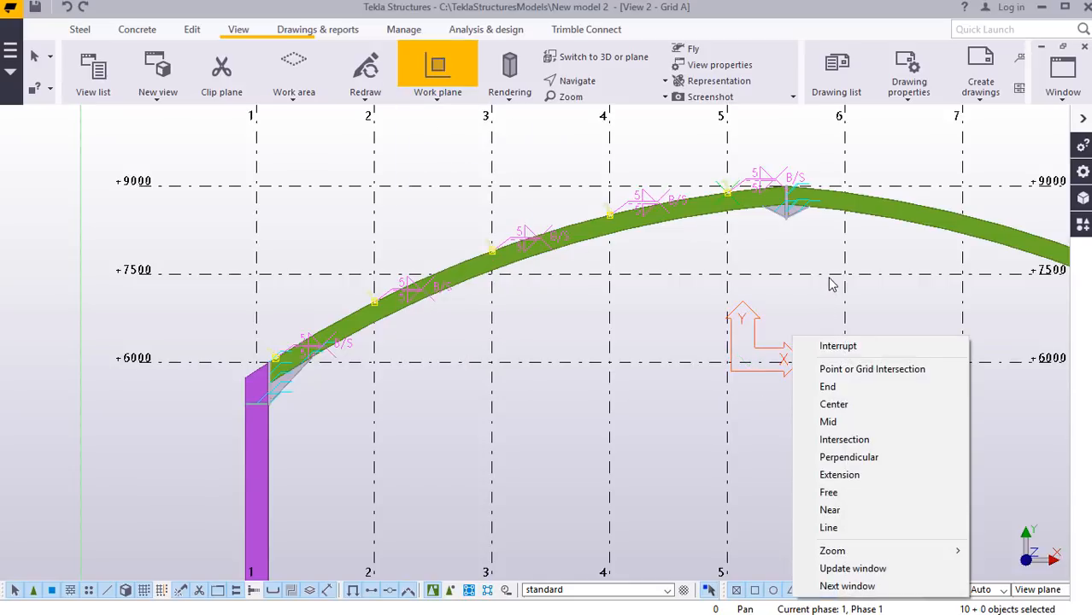
left_click(829, 347)
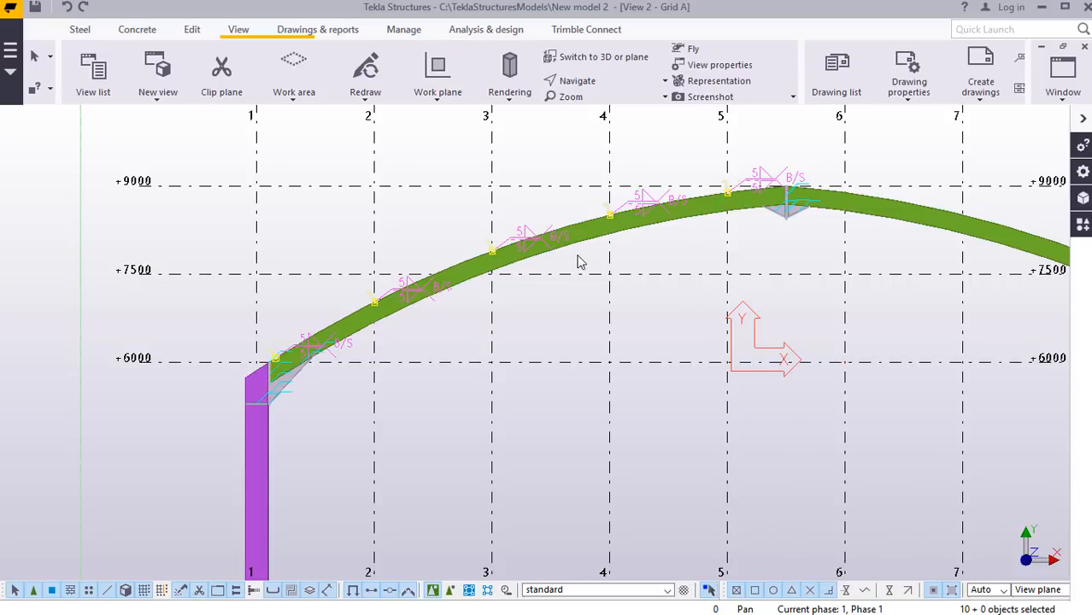
Set up a mirror copy of the selected purlins and connections about the vertical ridge line midway between gridlines 5 and 6.
right_click(414, 220)
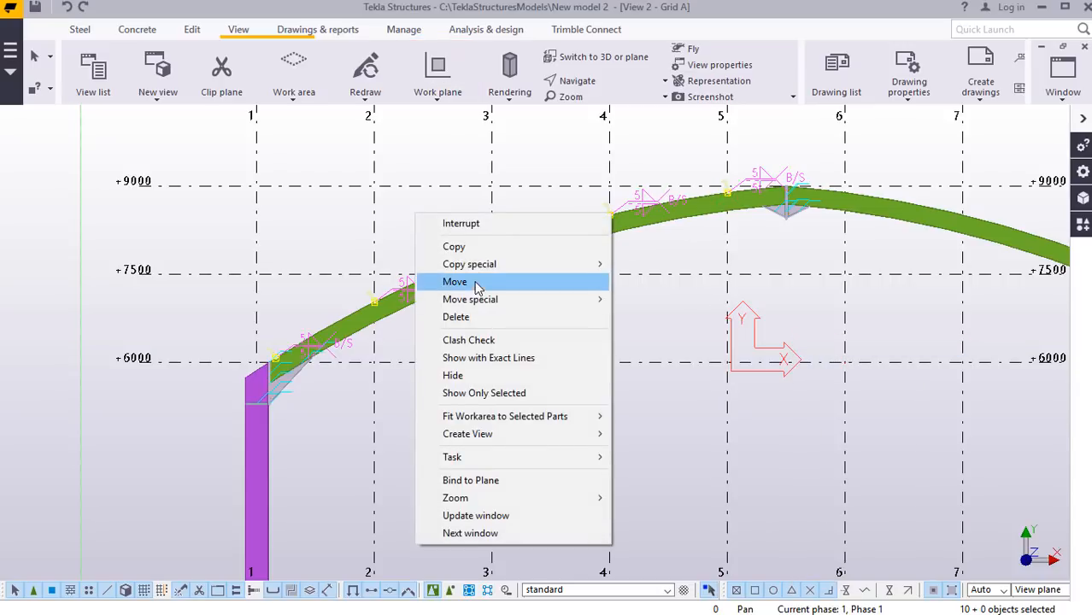
mouse_move(481, 269)
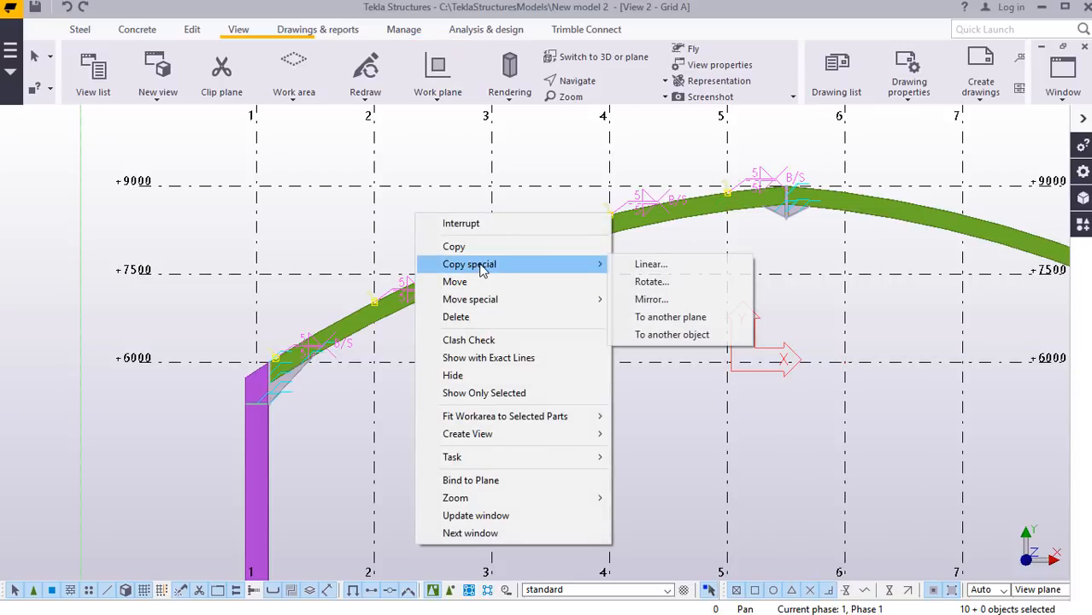
left_click(666, 303)
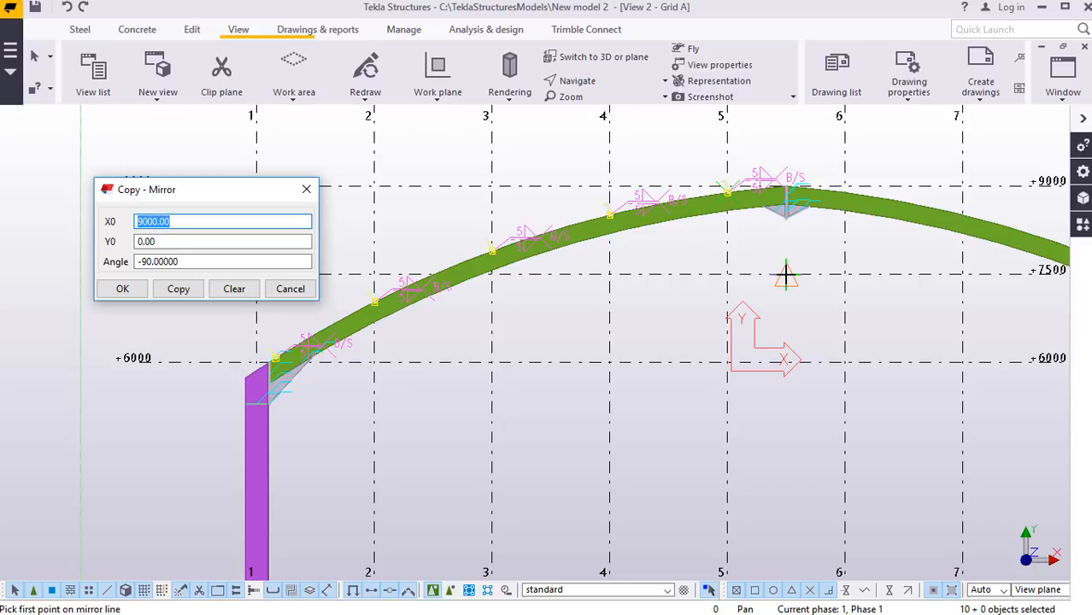
left_click(786, 276)
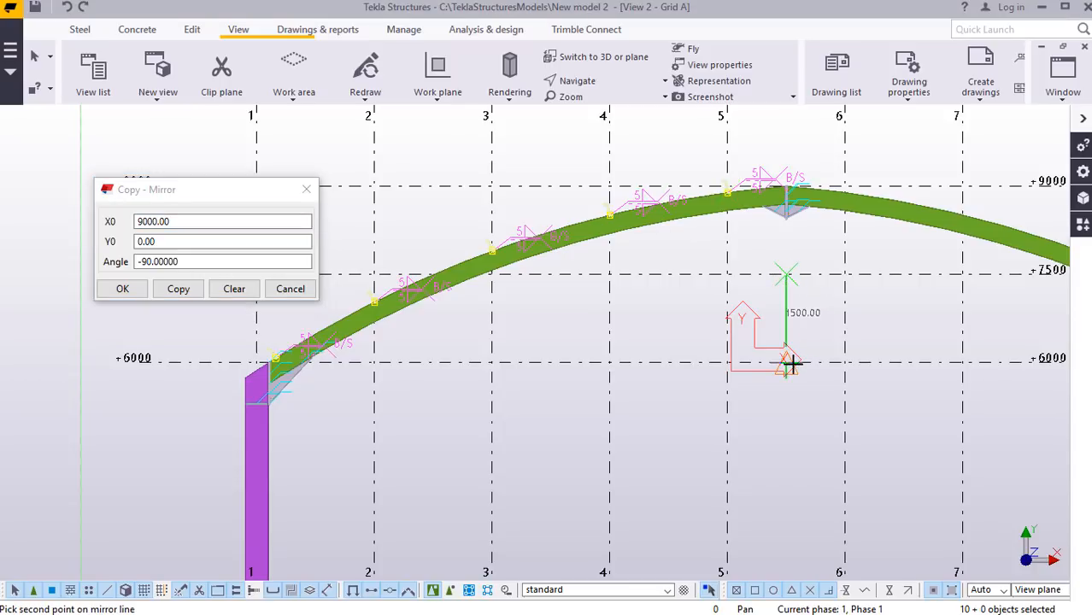
left_click(788, 362)
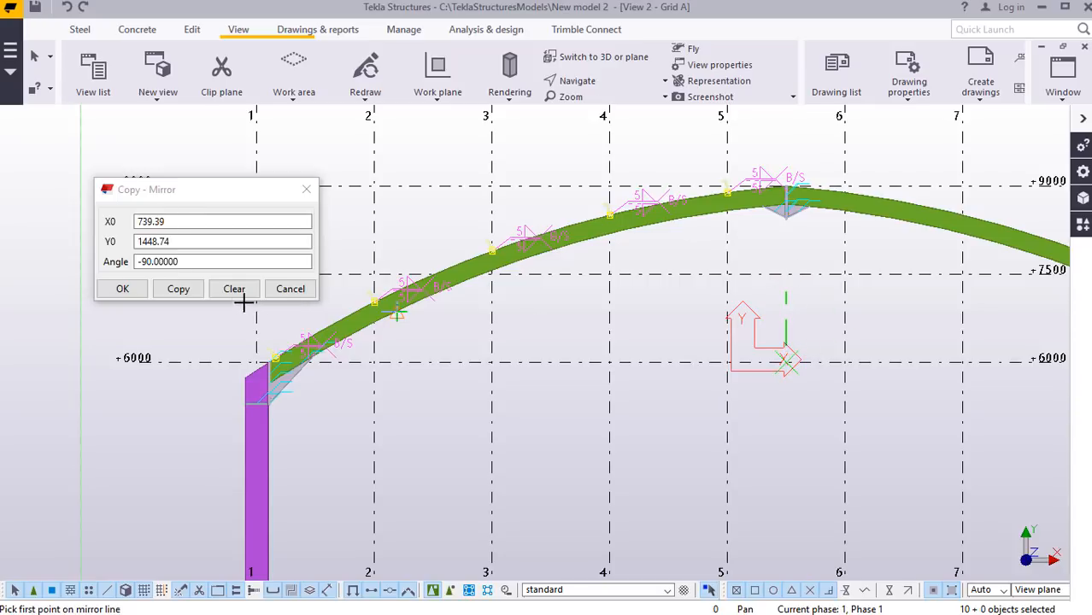
Create the mirrored purlins and connections with the view depth expanded to include them, and end the mirror command.
left_click(179, 290)
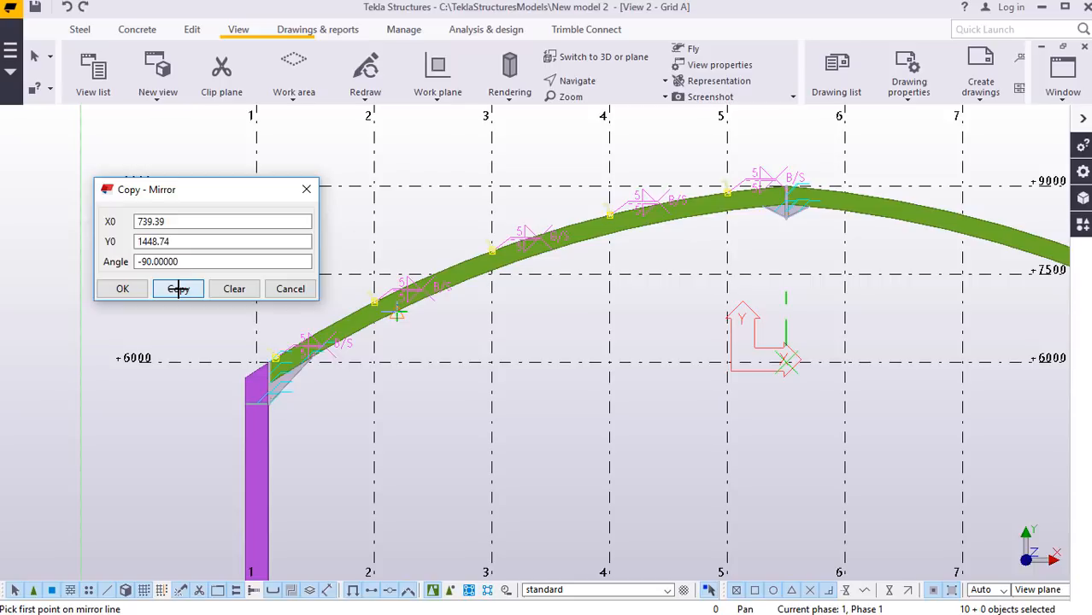
left_click(177, 290)
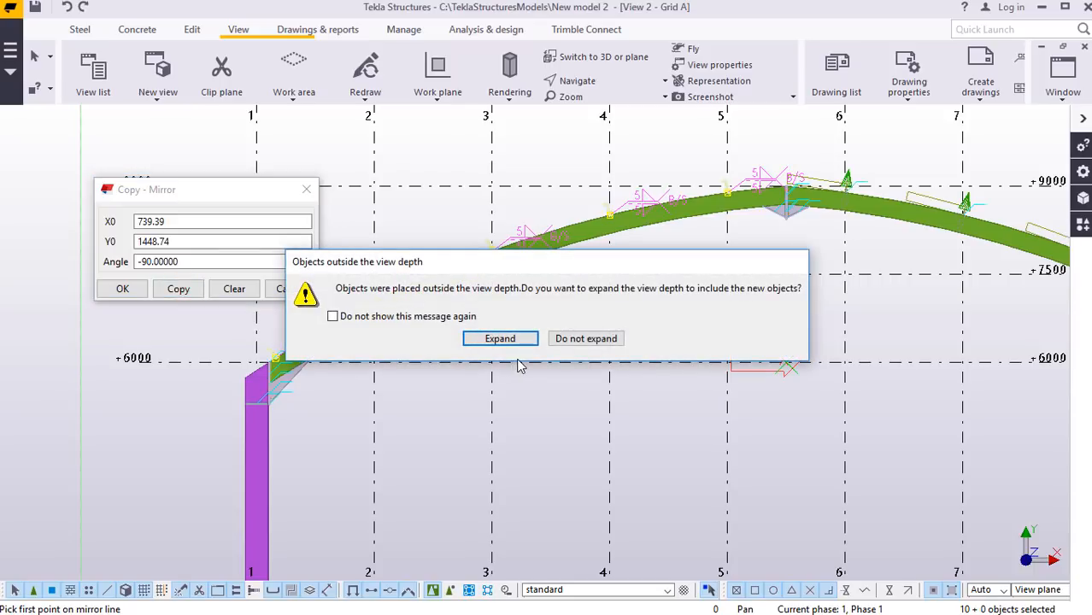
left_click(504, 340)
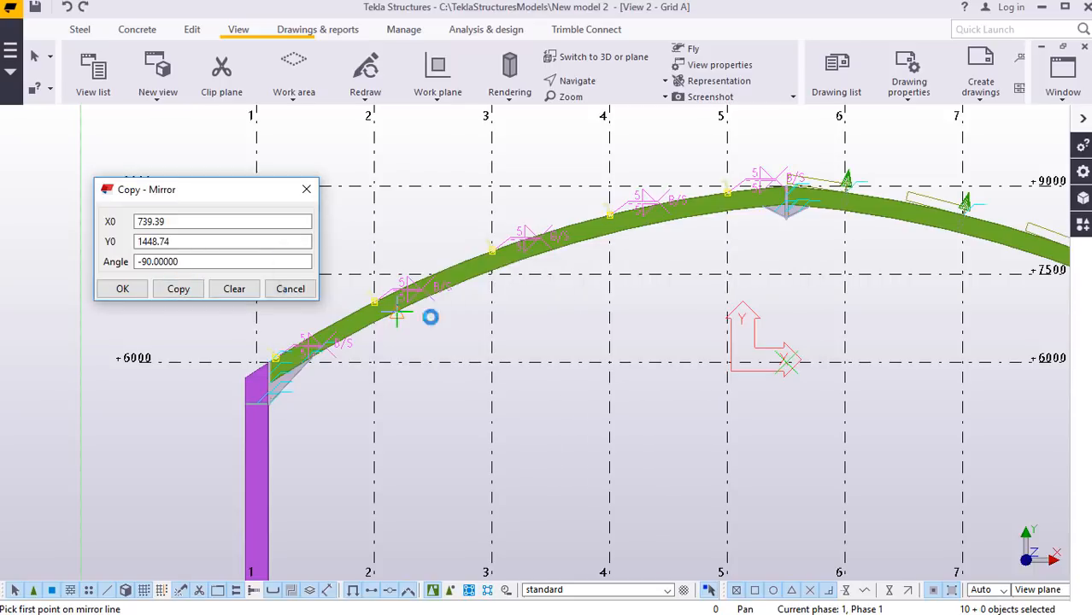
left_click(179, 289)
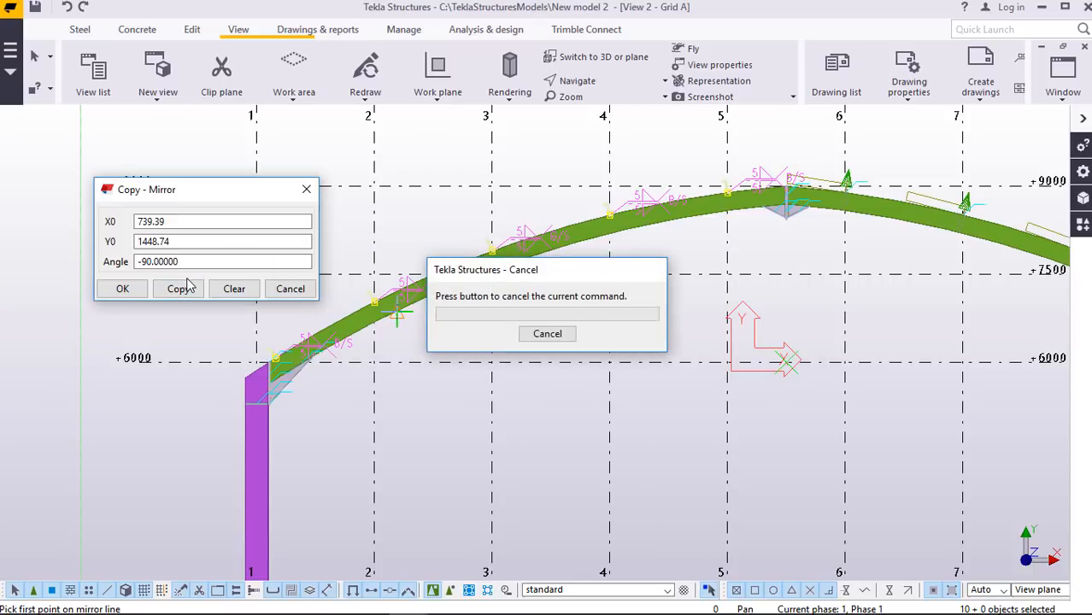
left_click(128, 290)
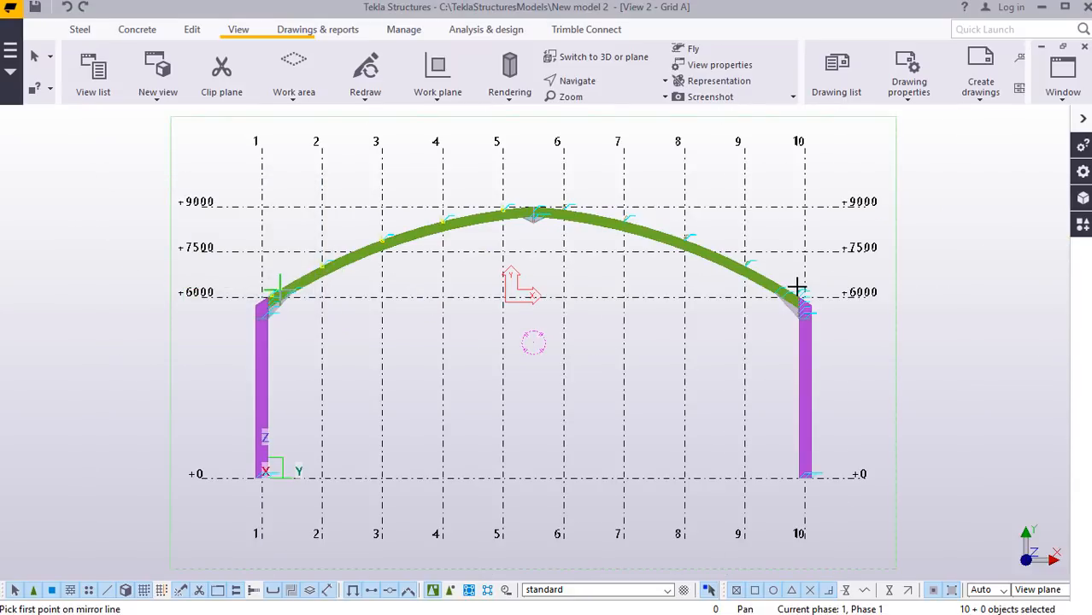
scroll(782, 265, "up", 5)
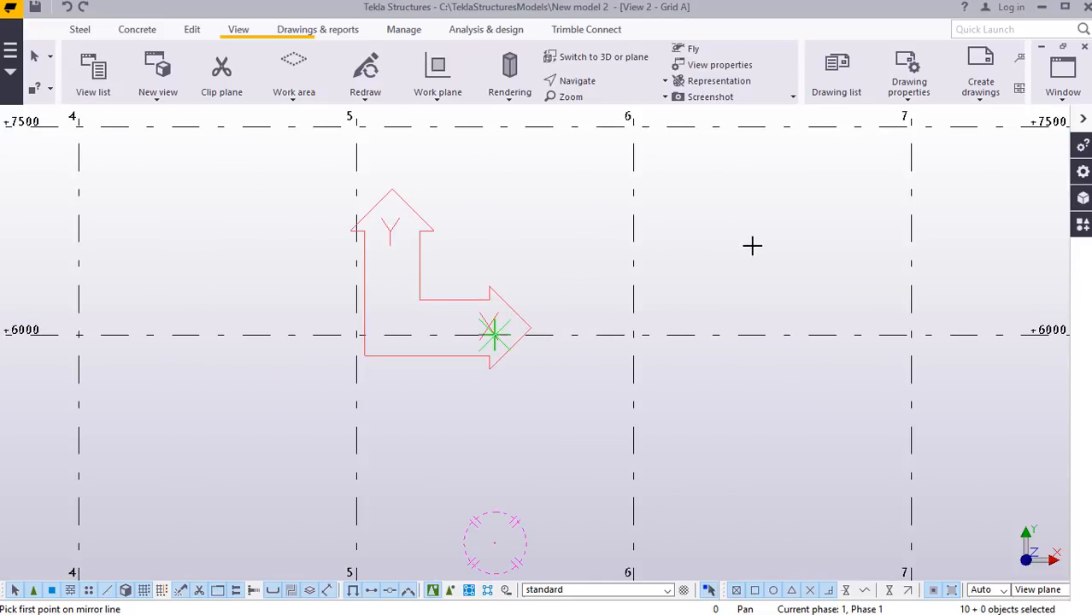
scroll(752, 246, "down", 2)
right_click(752, 246)
left_click(767, 250)
scroll(630, 310, "down", 4)
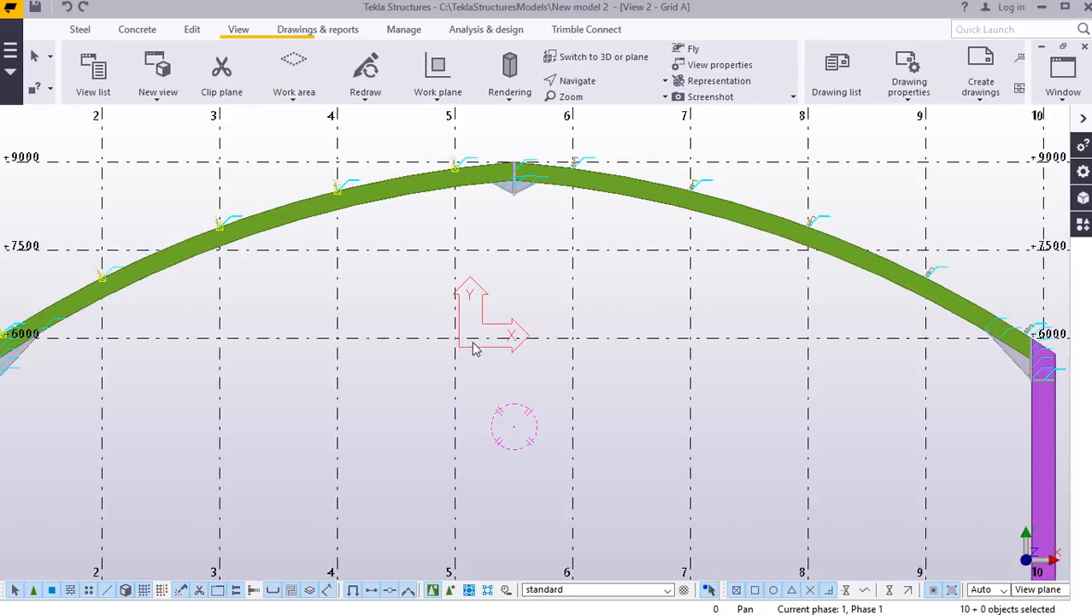
Examine the mirrored purlins and their connections on the rafter around gridlines 9 and 10.
scroll(732, 340, "up", 2)
scroll(733, 340, "up", 5)
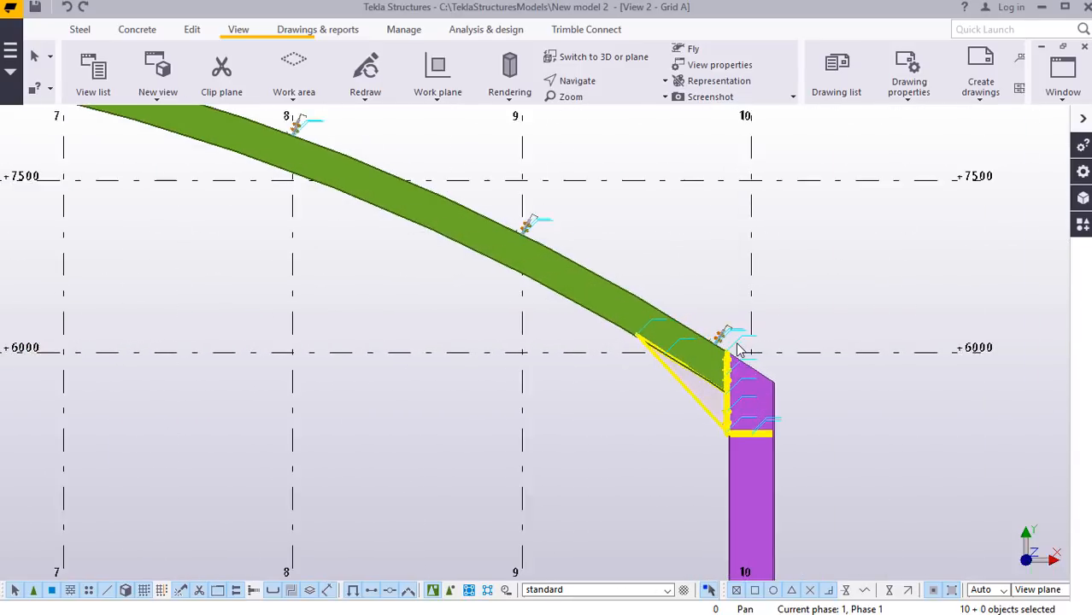
scroll(708, 339, "up", 3)
scroll(824, 340, "down", 6)
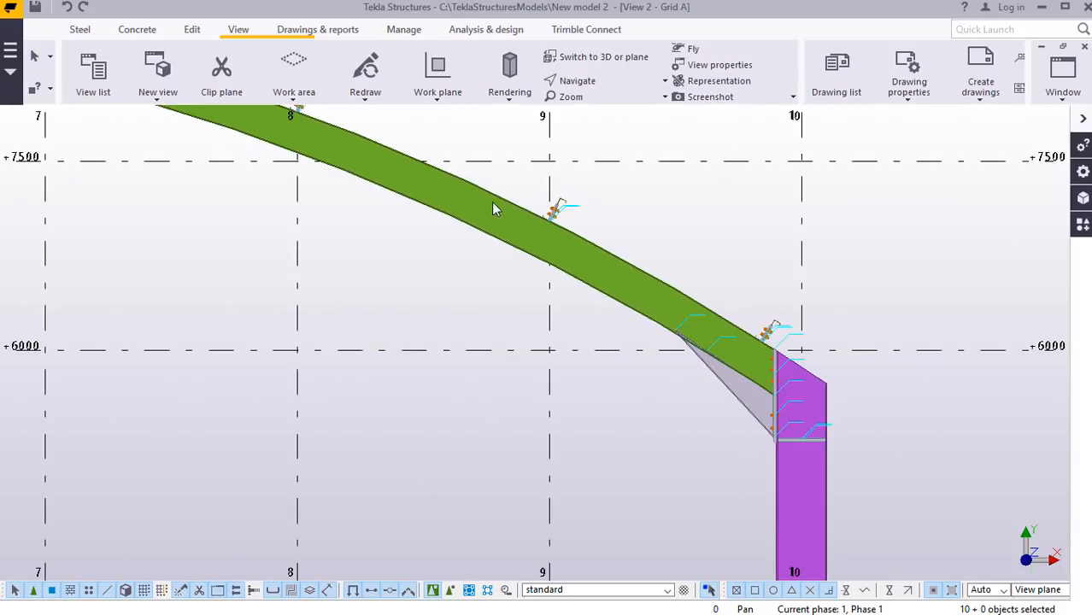
scroll(515, 210, "up", 10)
scroll(300, 139, "up", 4)
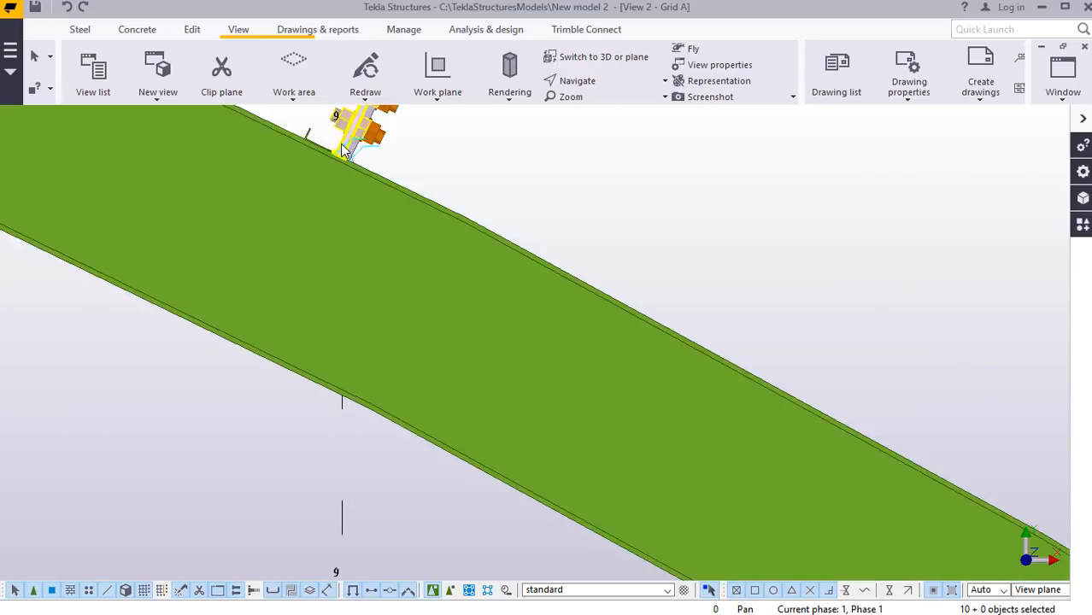
Switch to View 1 - 3d and examine the purlins on both roof slopes between the two curved frames.
left_click(1062, 100)
left_click(1017, 191)
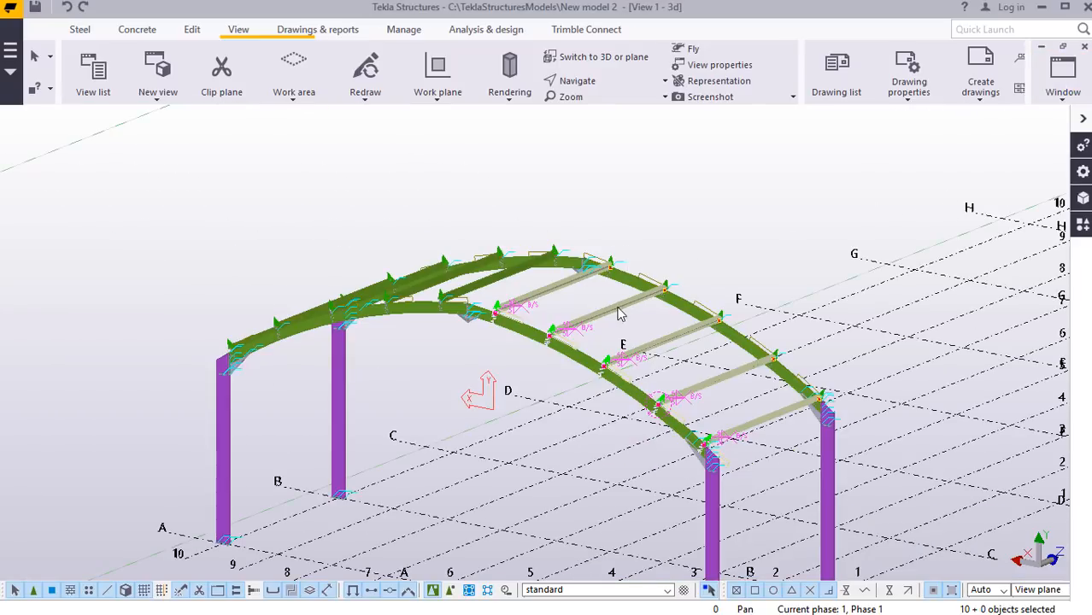
left_click(601, 83)
left_click(638, 107)
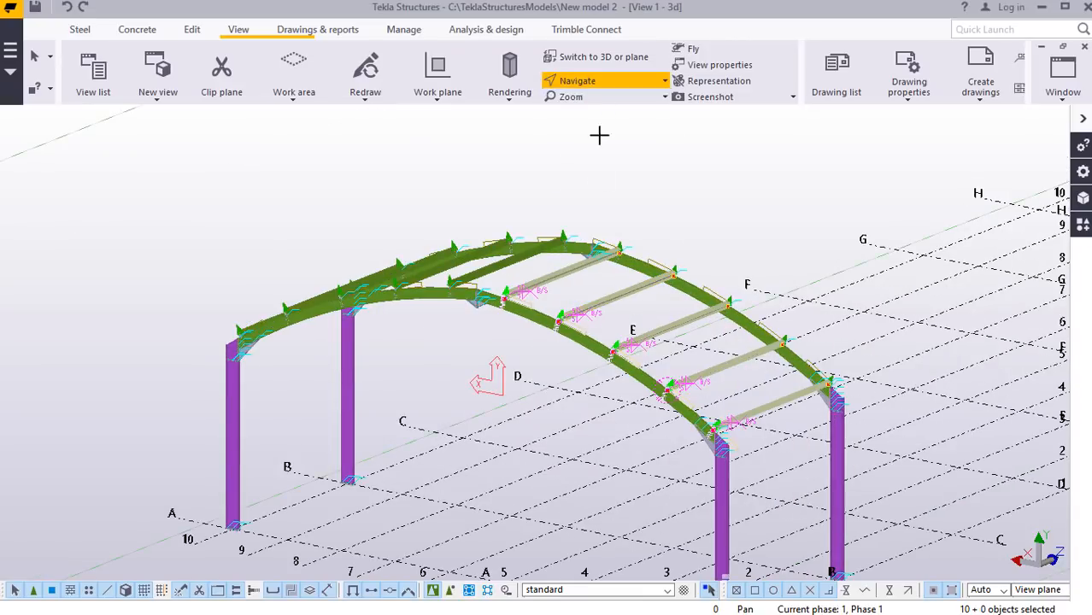
key("p")
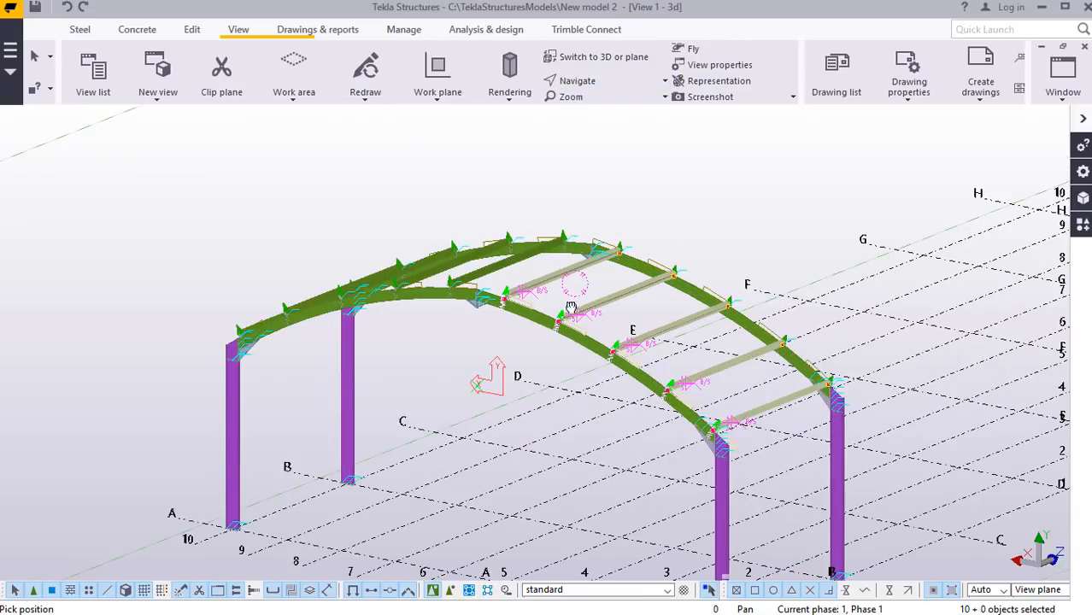
scroll(598, 282, "up", 3)
scroll(691, 203, "down", 5)
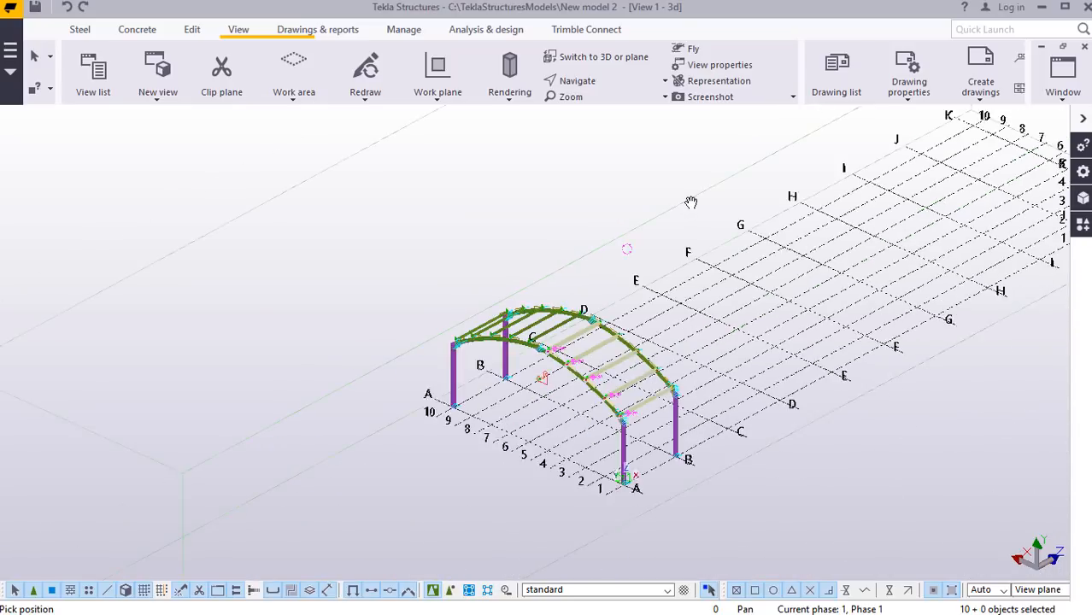
scroll(684, 205, "up", 5)
right_click(662, 210)
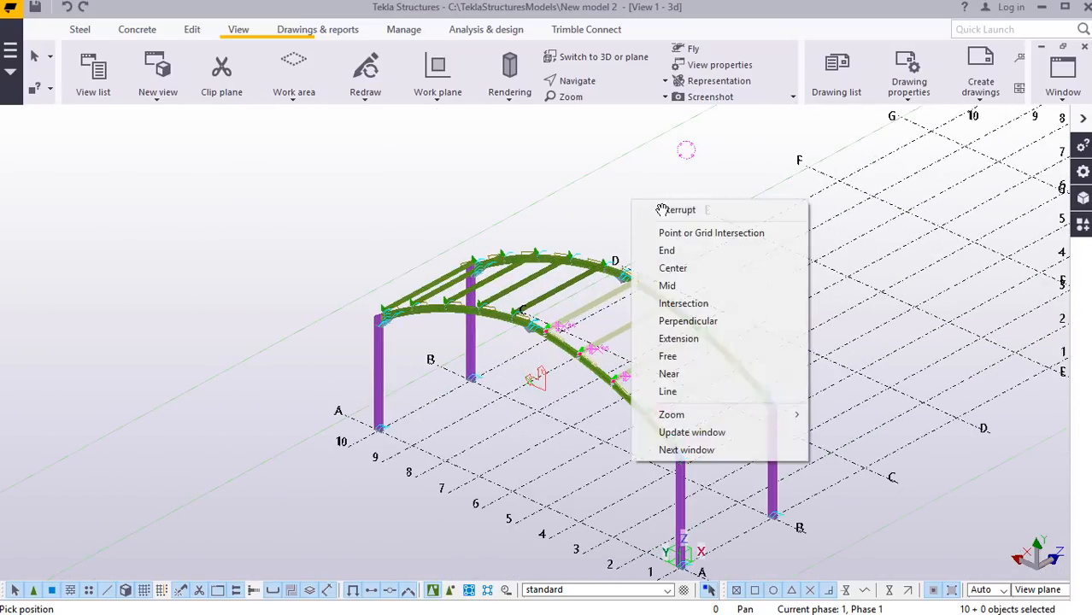
left_click(660, 209)
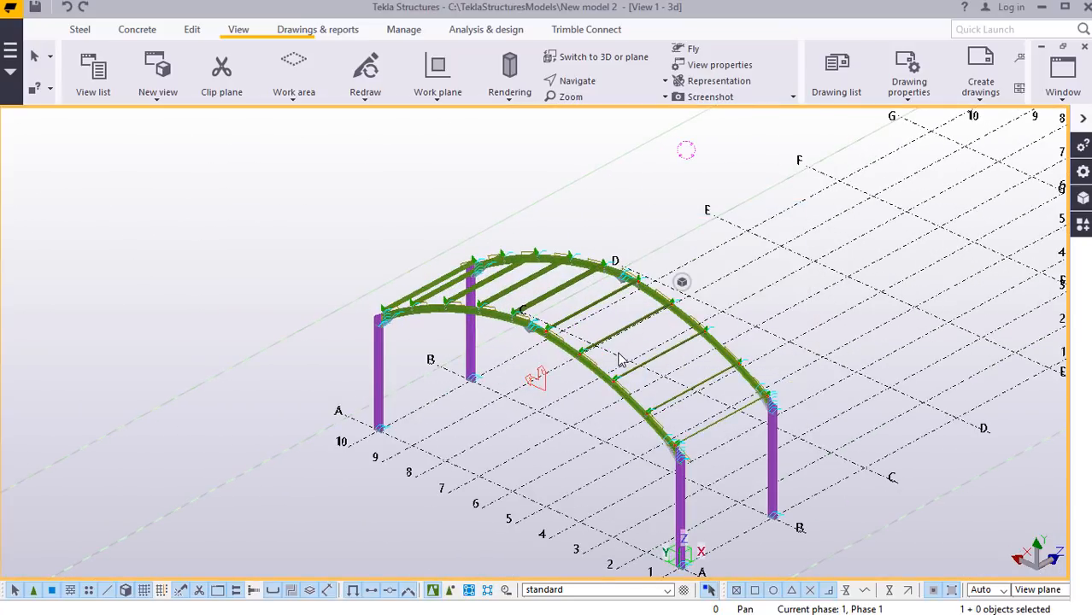
scroll(620, 359, "up", 3)
scroll(562, 422, "down", 1)
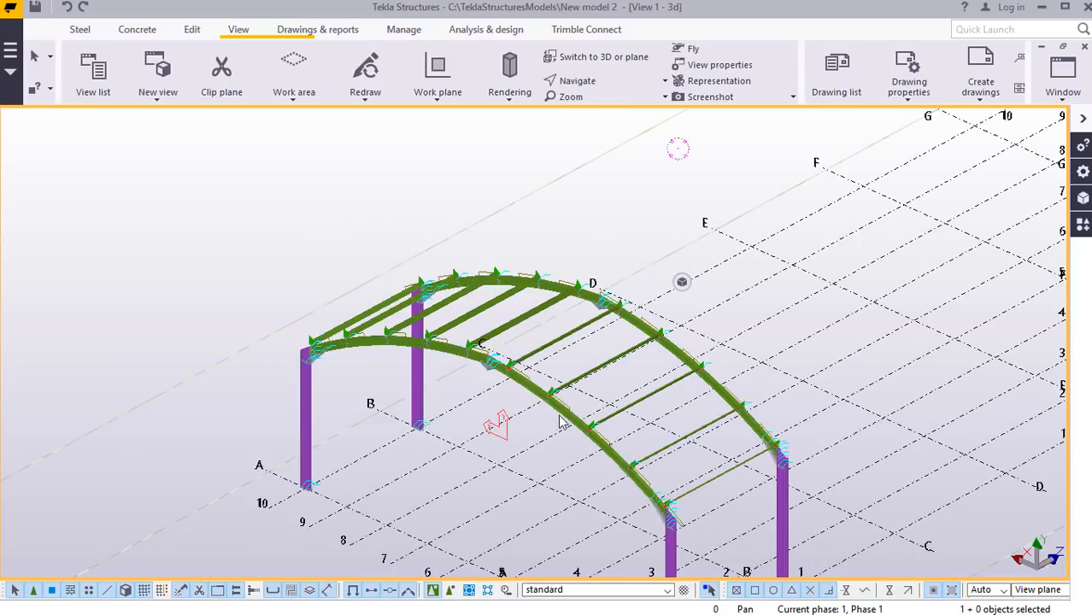
Select both columns and both curved rafters of the gridline B frame and start a linear copy.
scroll(562, 421, "up", 3)
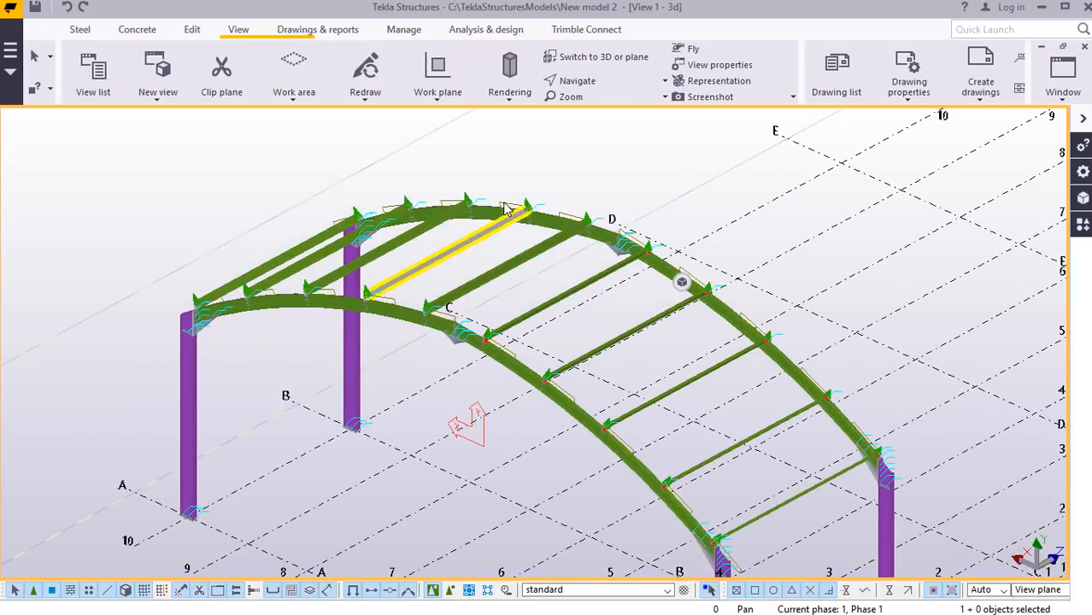
scroll(508, 211, "down", 2)
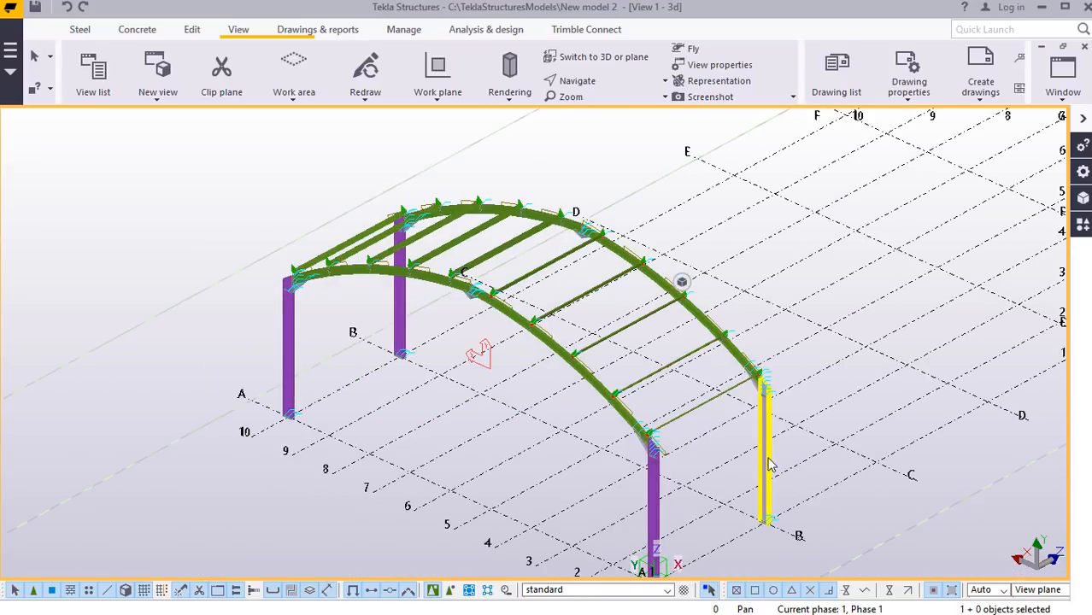
left_click(769, 465)
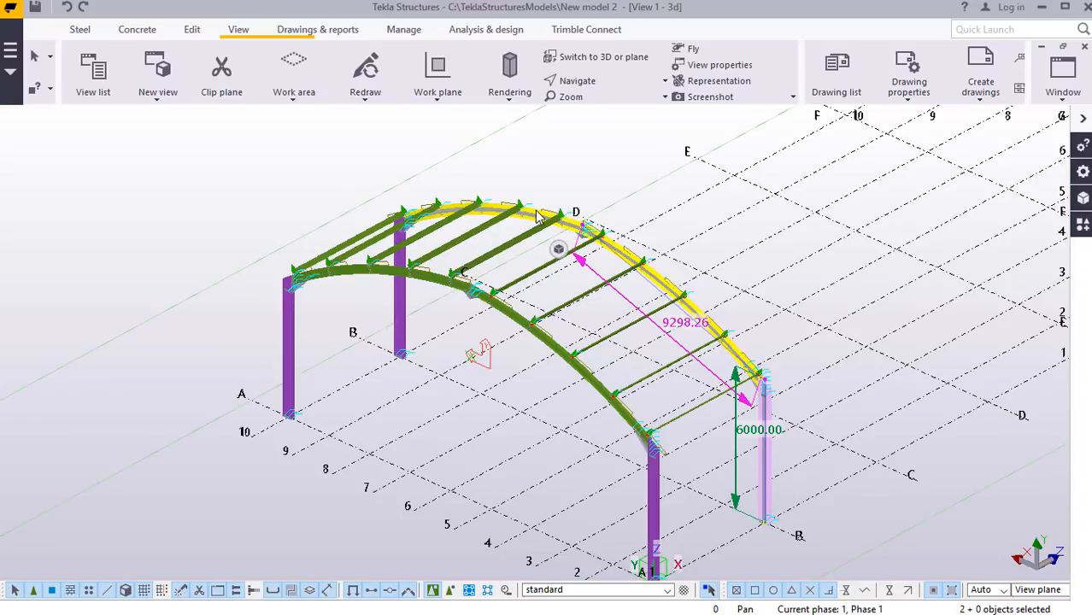
left_click(398, 319, "ctrl")
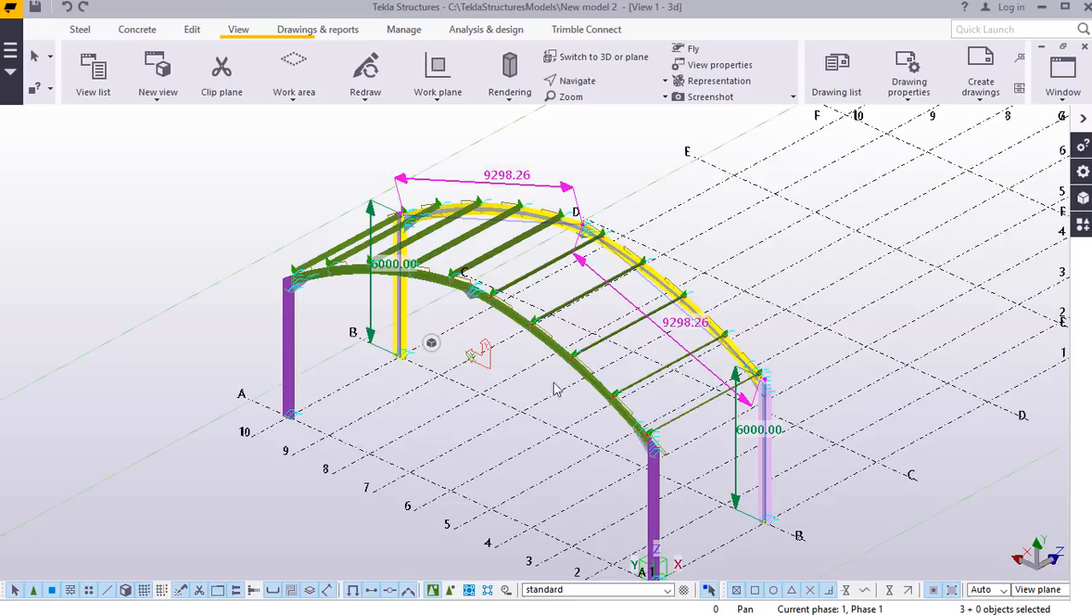
right_click(212, 183)
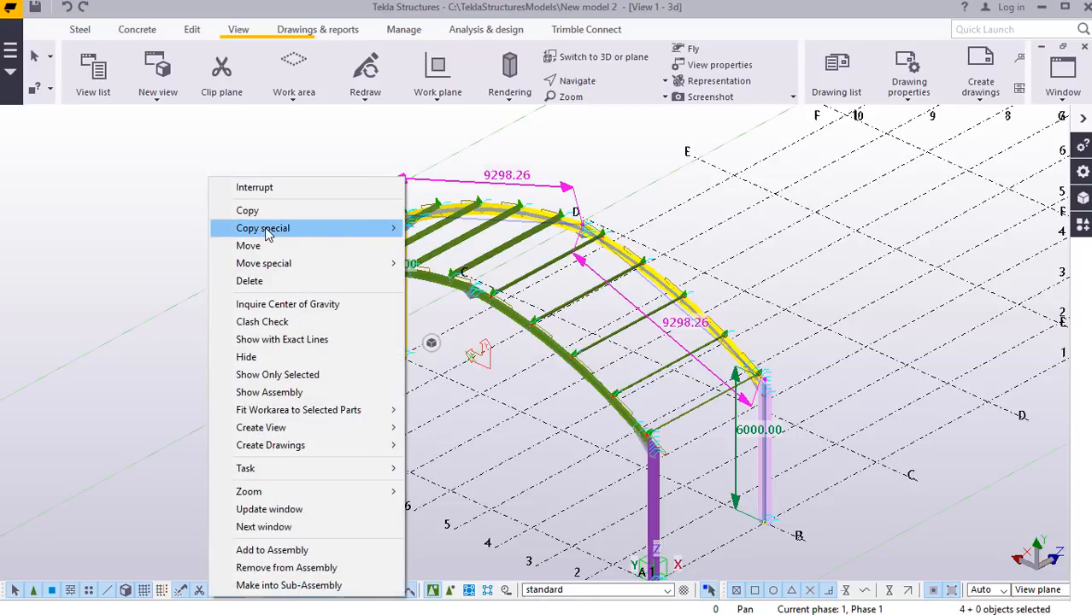
mouse_move(277, 230)
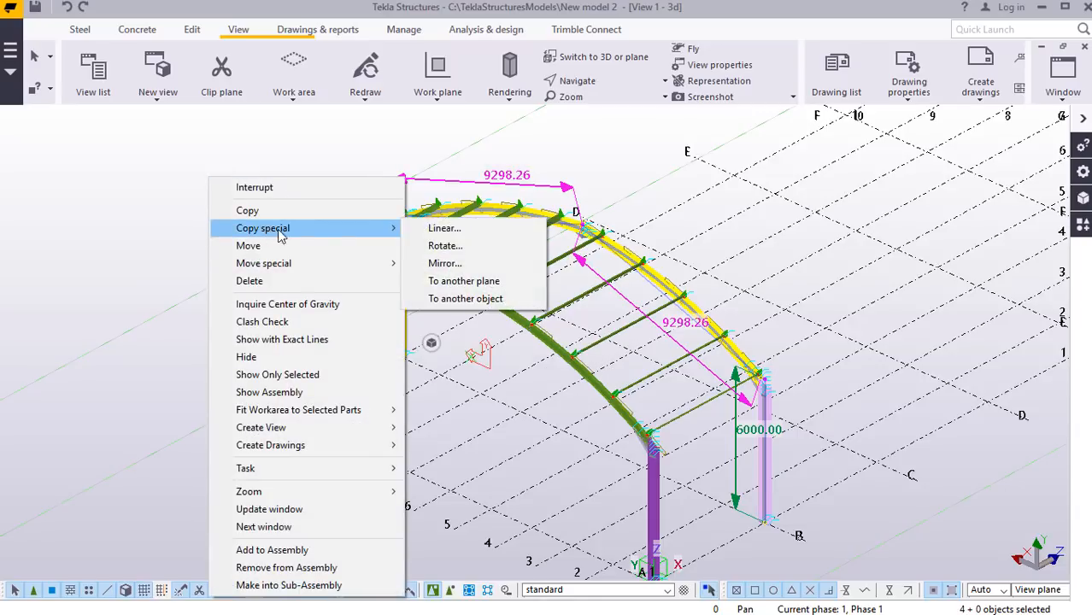
left_click(453, 233)
Copy the gridline B frame linearly with dX 0, dY 0, dZ 6000 and 8 copies, and end the copy command.
scroll(509, 455, "down", 1)
scroll(509, 456, "down", 1)
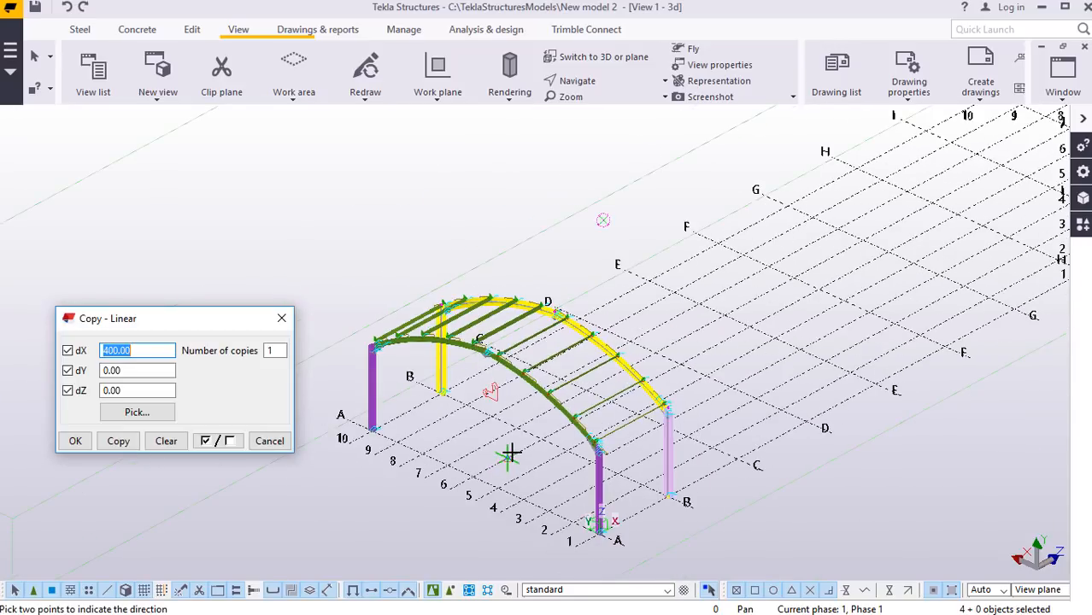
scroll(509, 455, "down", 2)
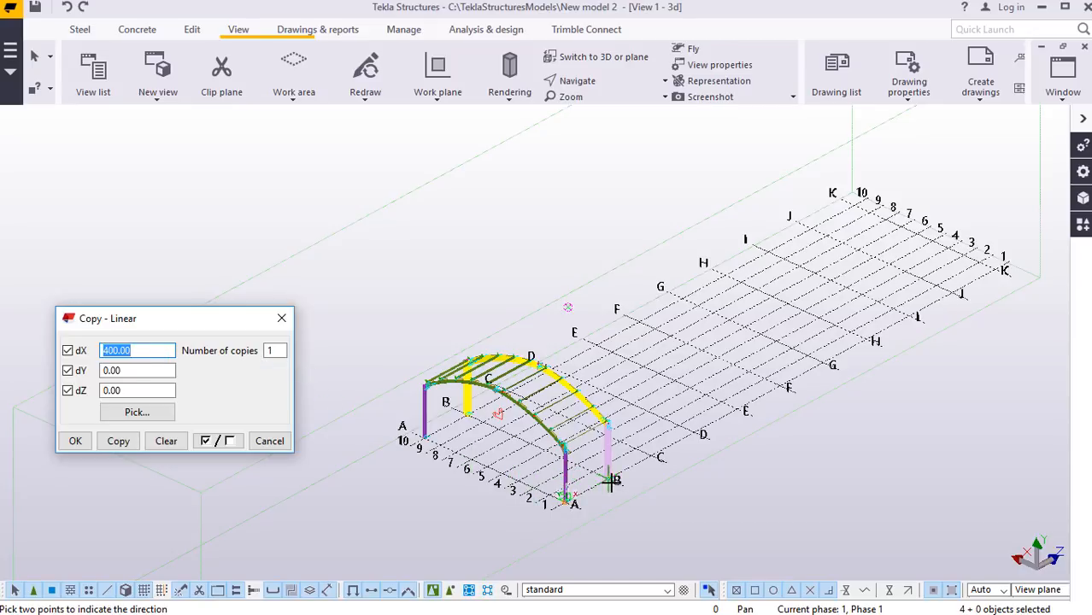
scroll(630, 477, "up", 3)
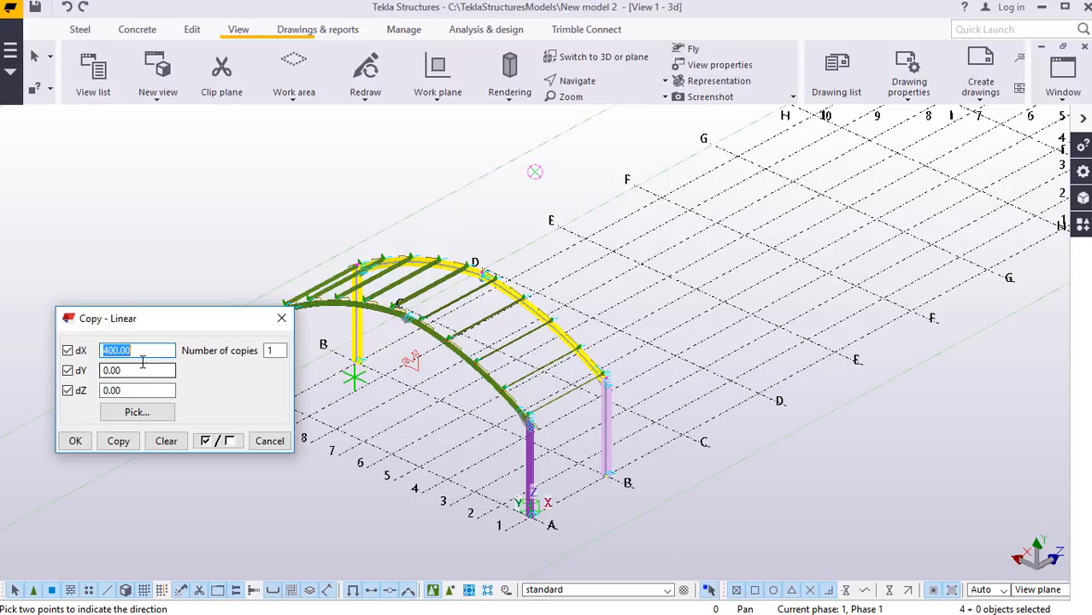
type("0")
left_click(138, 389)
left_click_drag(138, 389, 88, 392)
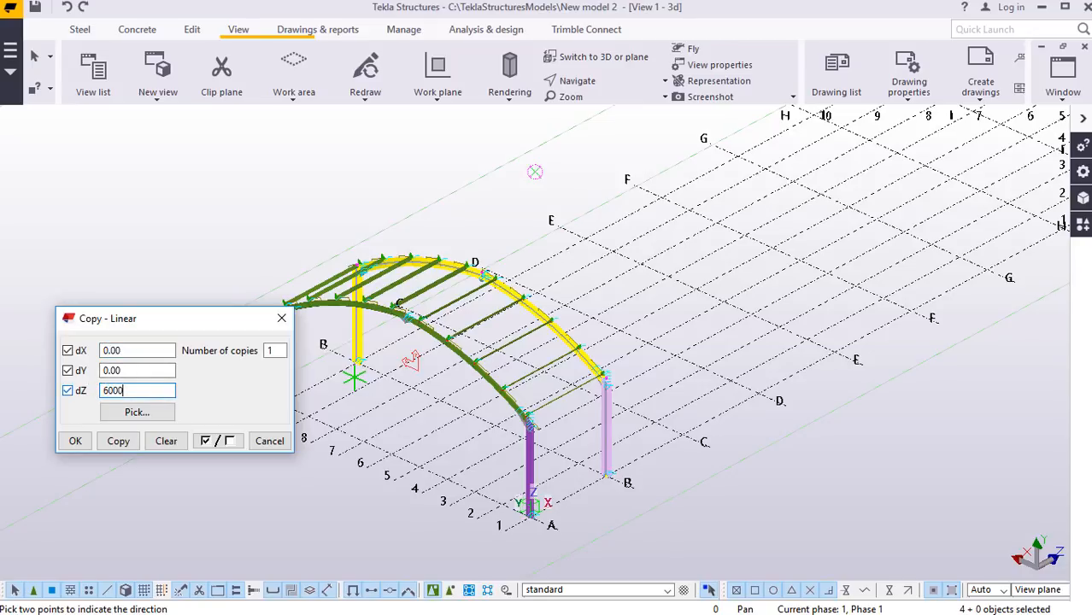
left_click(271, 350)
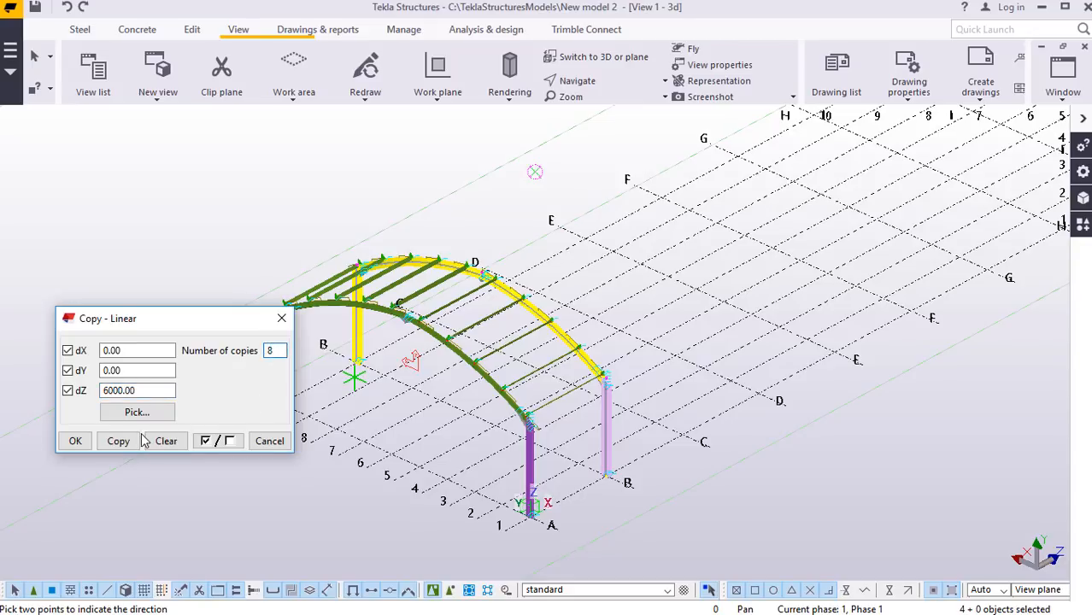
scroll(431, 367, "down", 3)
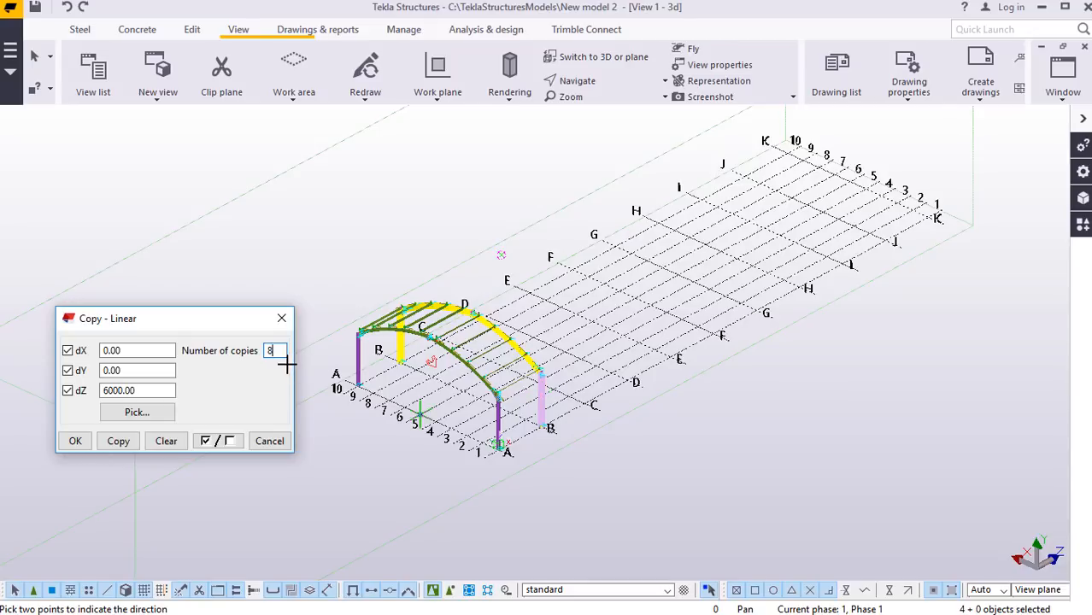
left_click(118, 441)
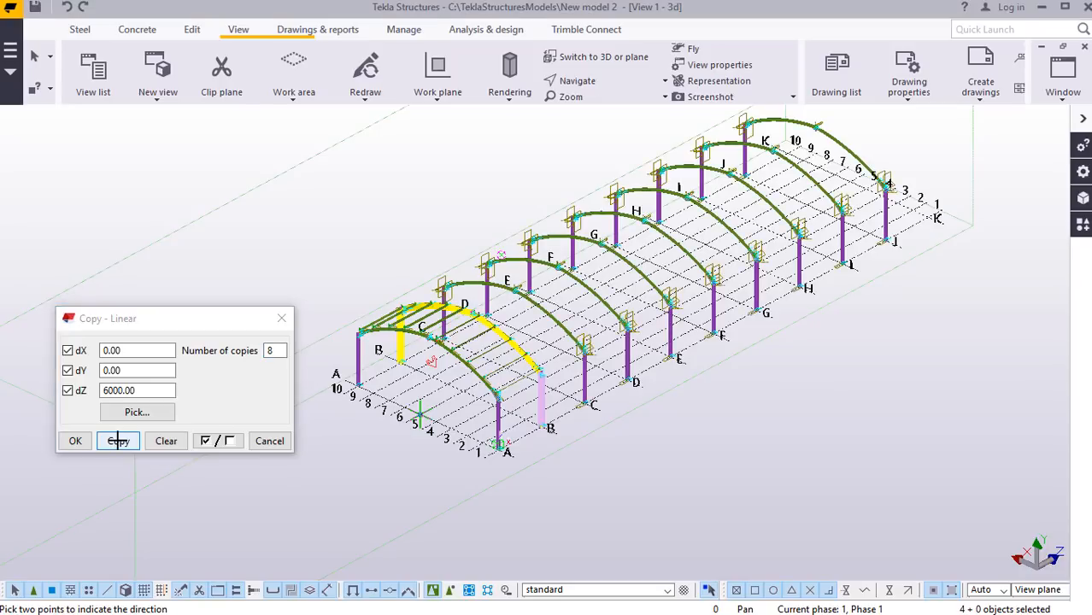
left_click(76, 443)
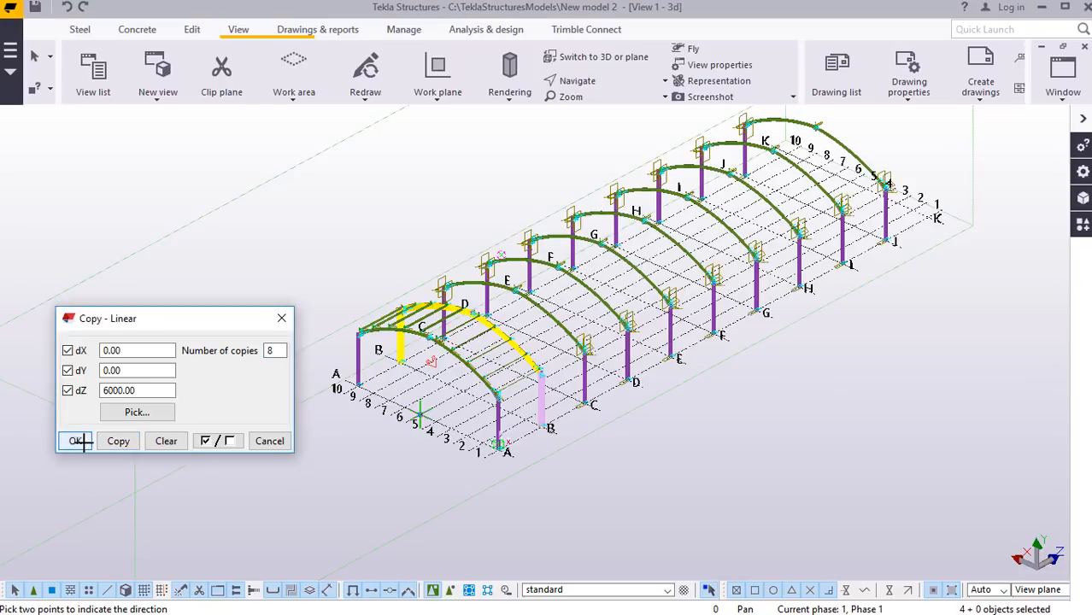
right_click(232, 248)
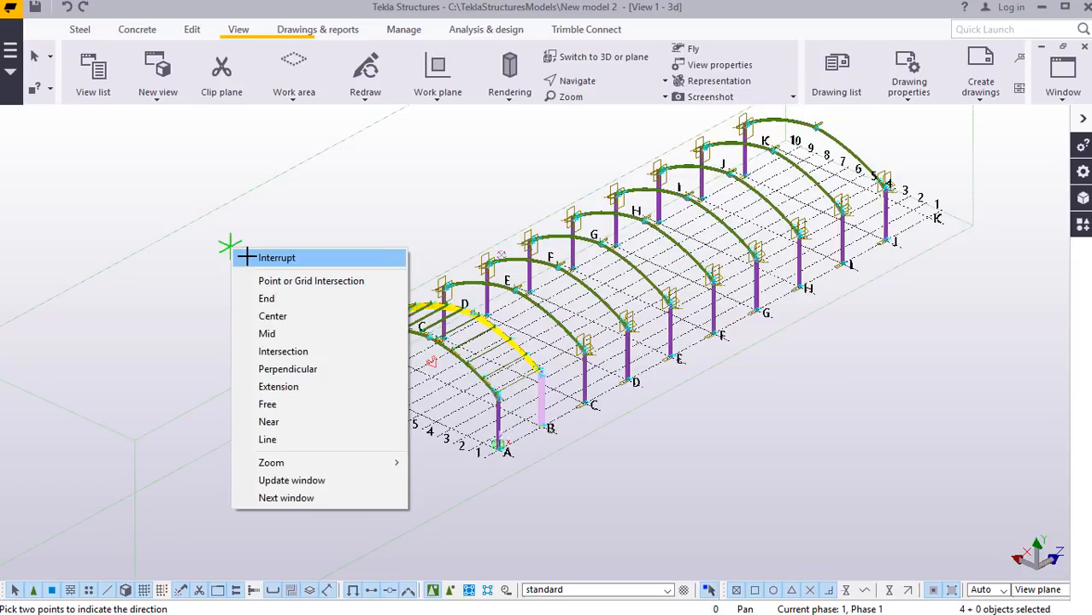
left_click(265, 253)
Select the columns and curved rafters of the frame on gridline J.
scroll(758, 126, "up", 2)
scroll(757, 123, "up", 3)
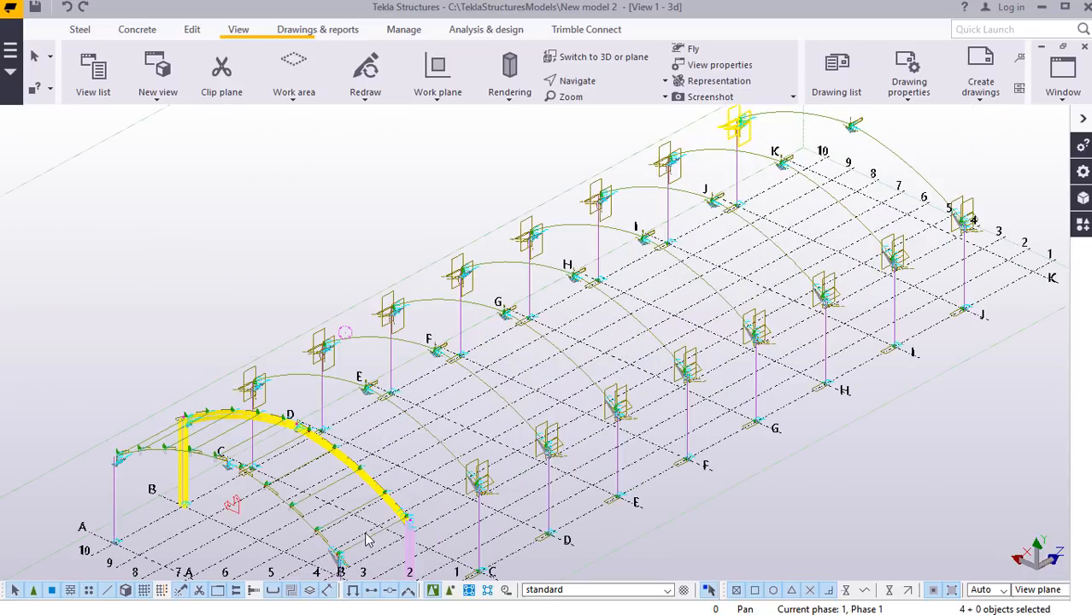
scroll(536, 376, "down", 4)
scroll(685, 224, "up", 2)
scroll(689, 193, "up", 3)
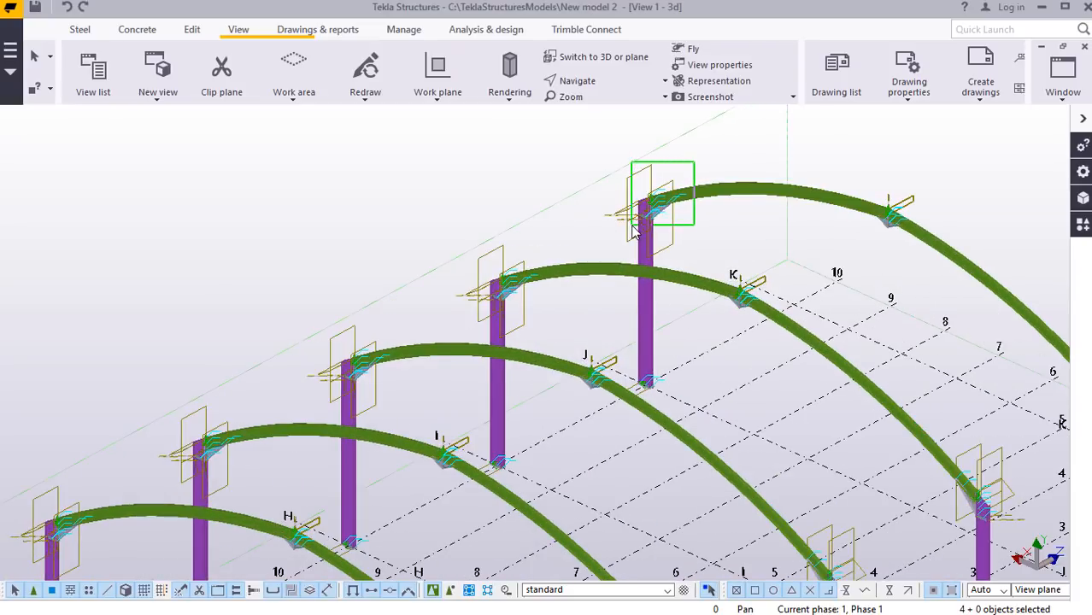
left_click(634, 231)
scroll(496, 211, "down", 2)
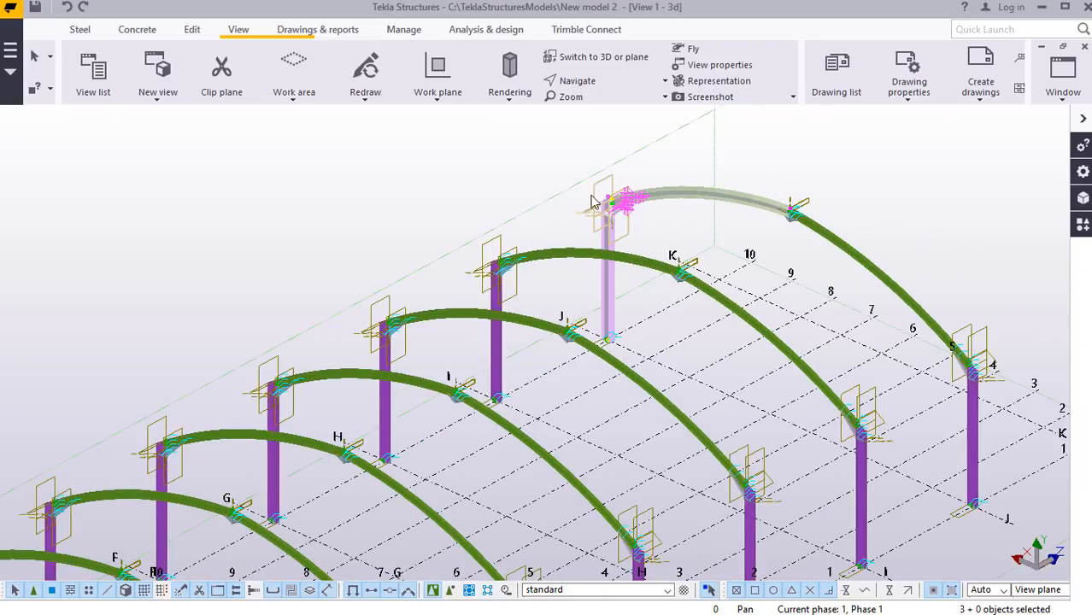
scroll(494, 201, "down", 2)
scroll(683, 206, "up", 2)
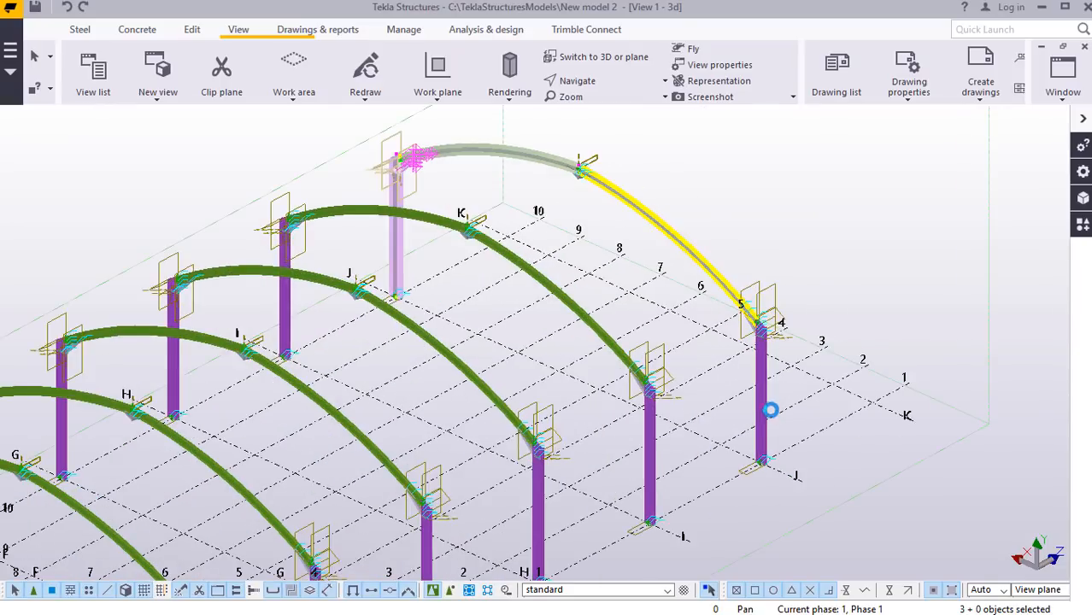
left_click(764, 415, "shift")
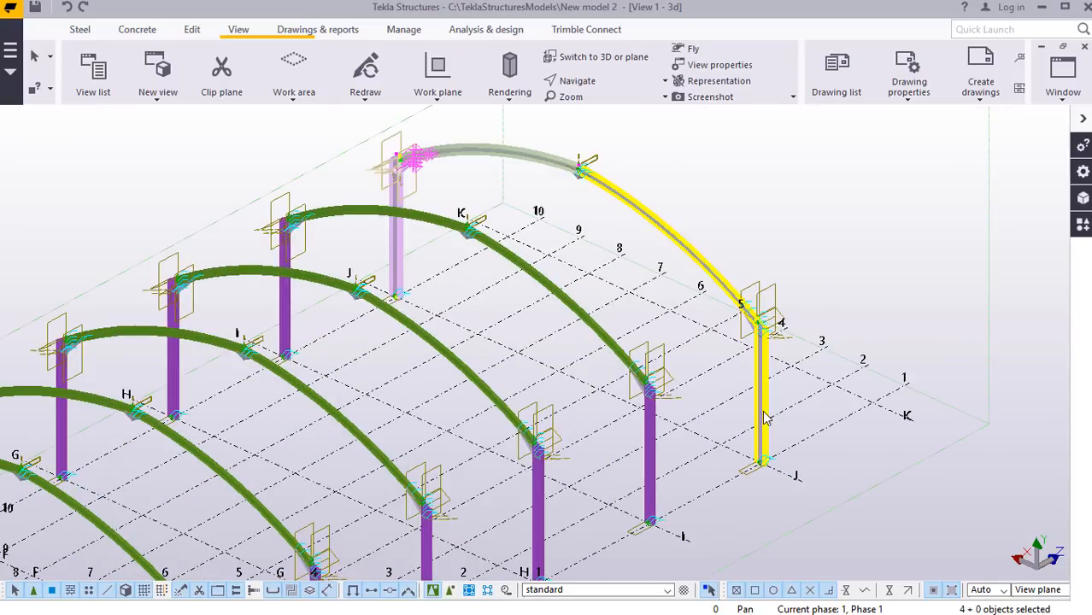
Copy the selected frame linearly to gridline K with dZ 6000 and 1 copy, and end the copy command.
right_click(849, 194)
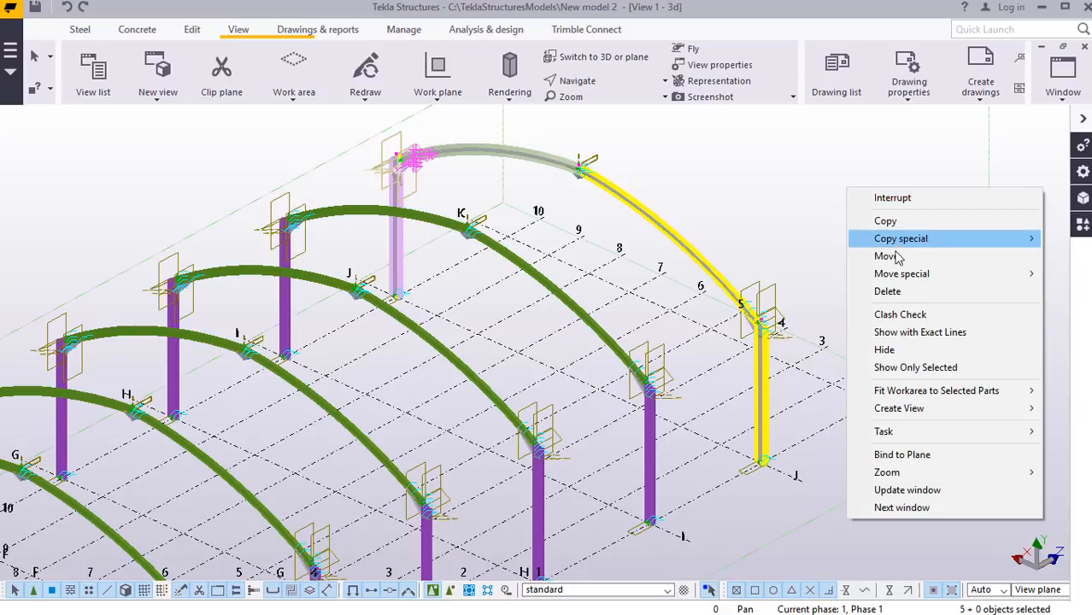
mouse_move(915, 244)
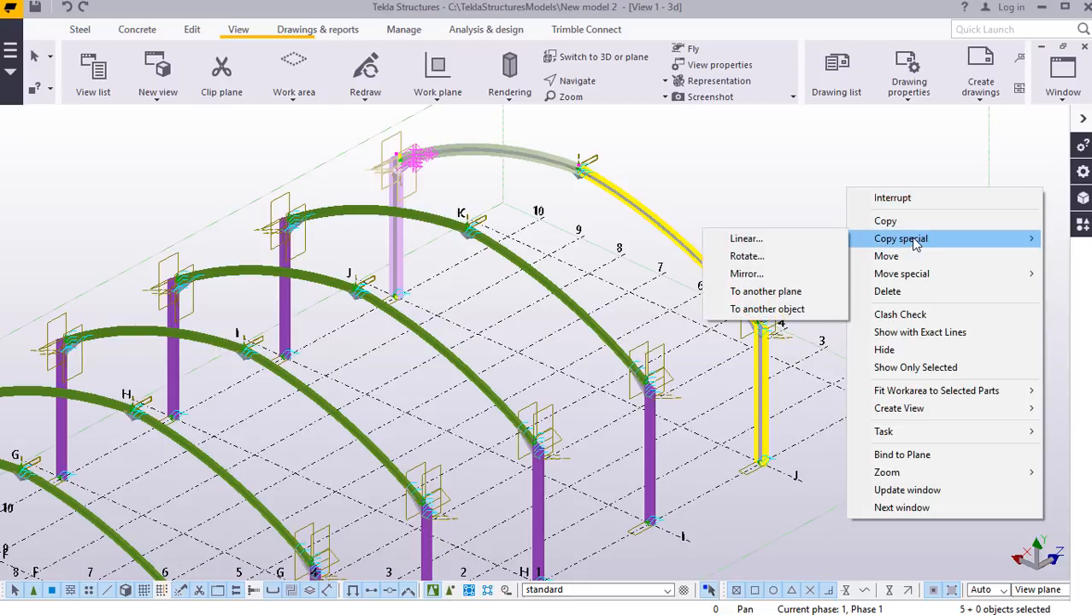
left_click(802, 240)
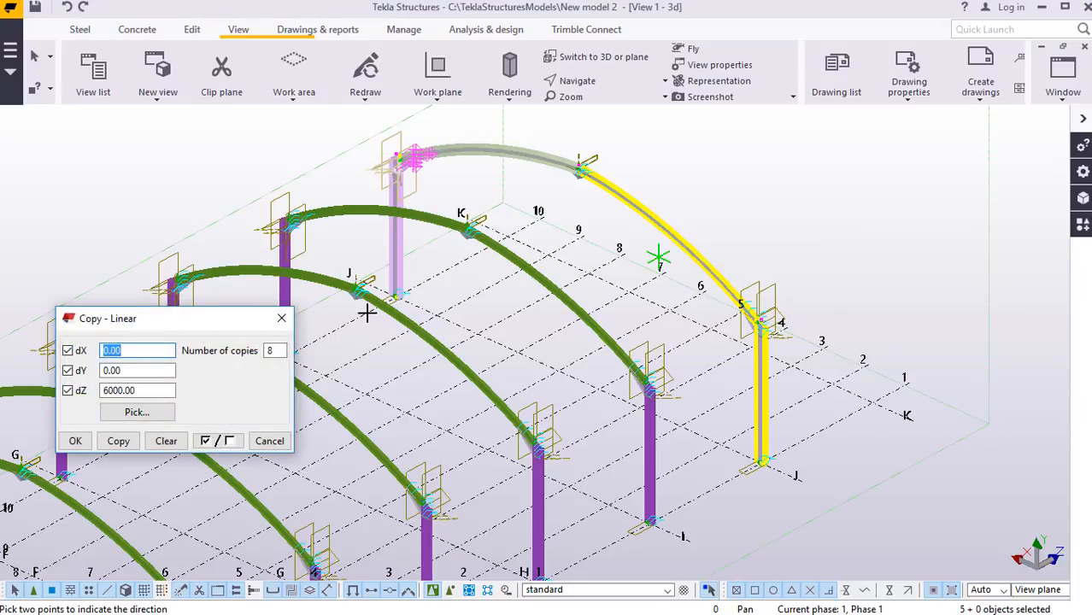
double_click(269, 352)
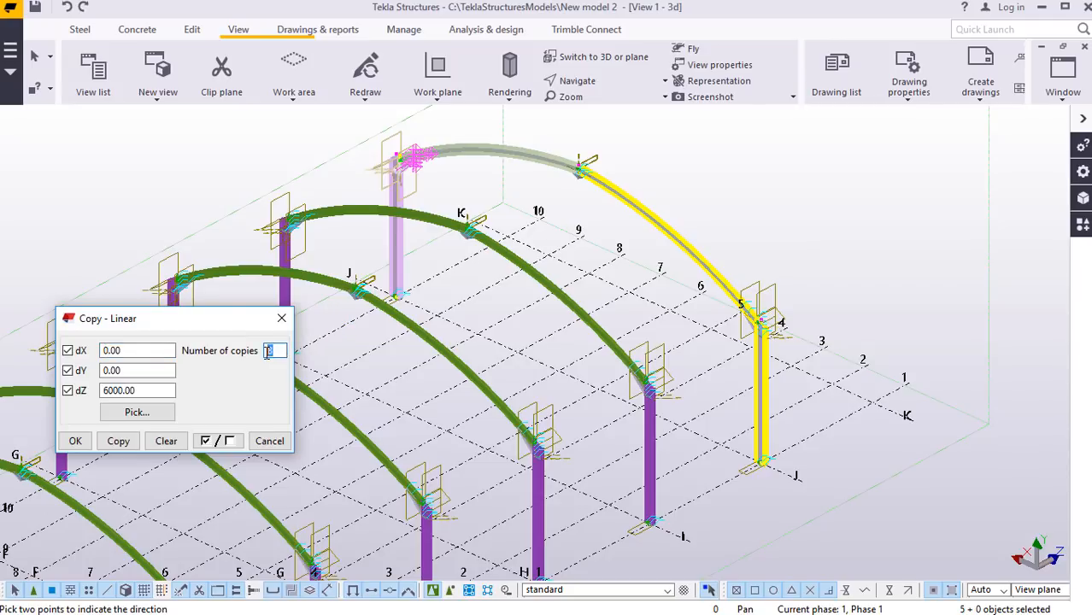
left_click(118, 441)
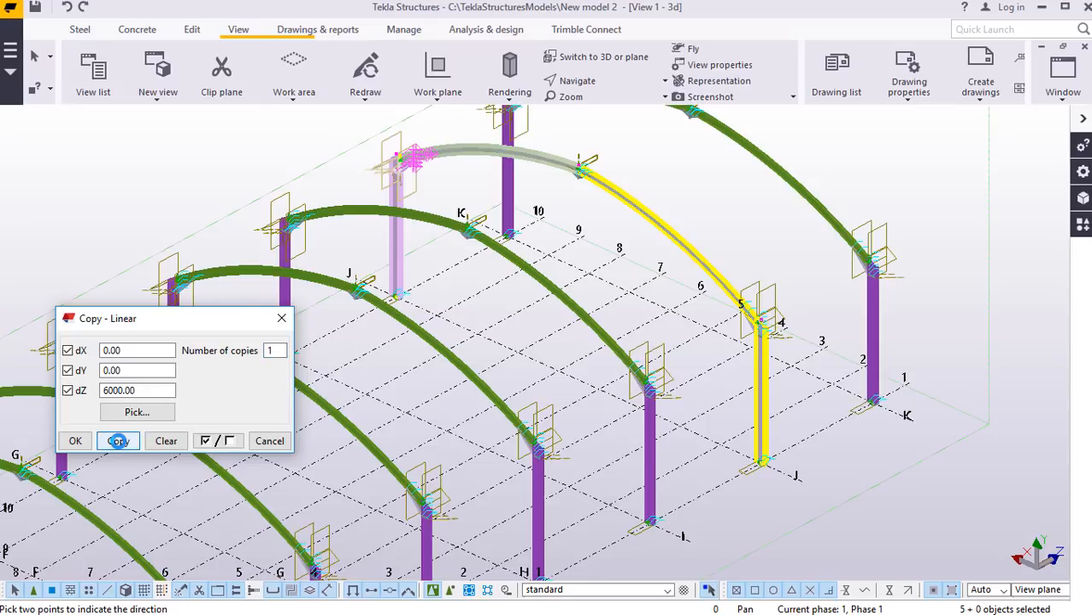
left_click(78, 441)
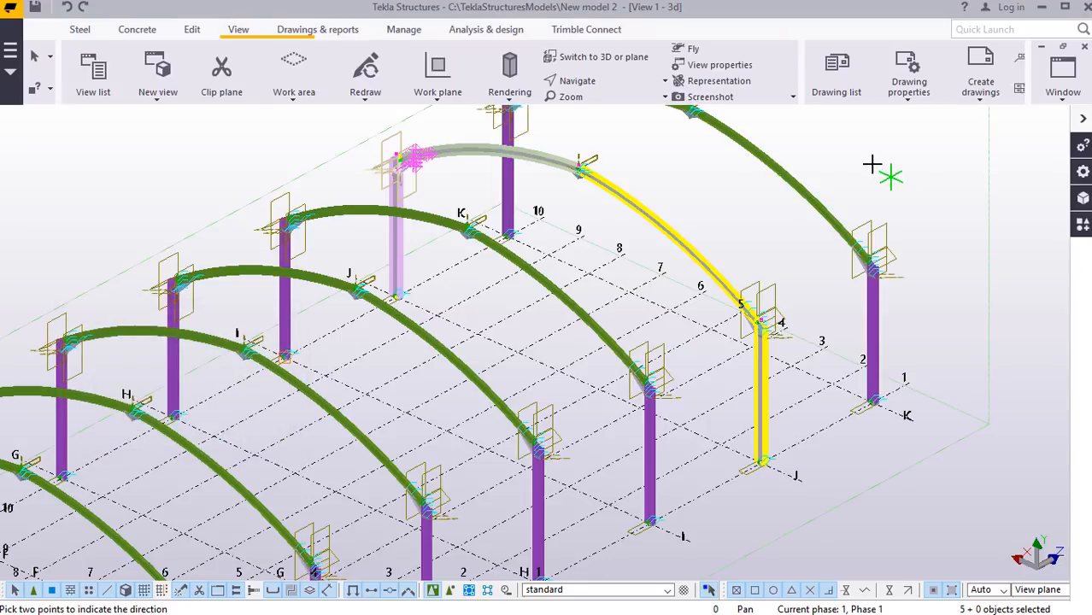
right_click(892, 171)
left_click(897, 173)
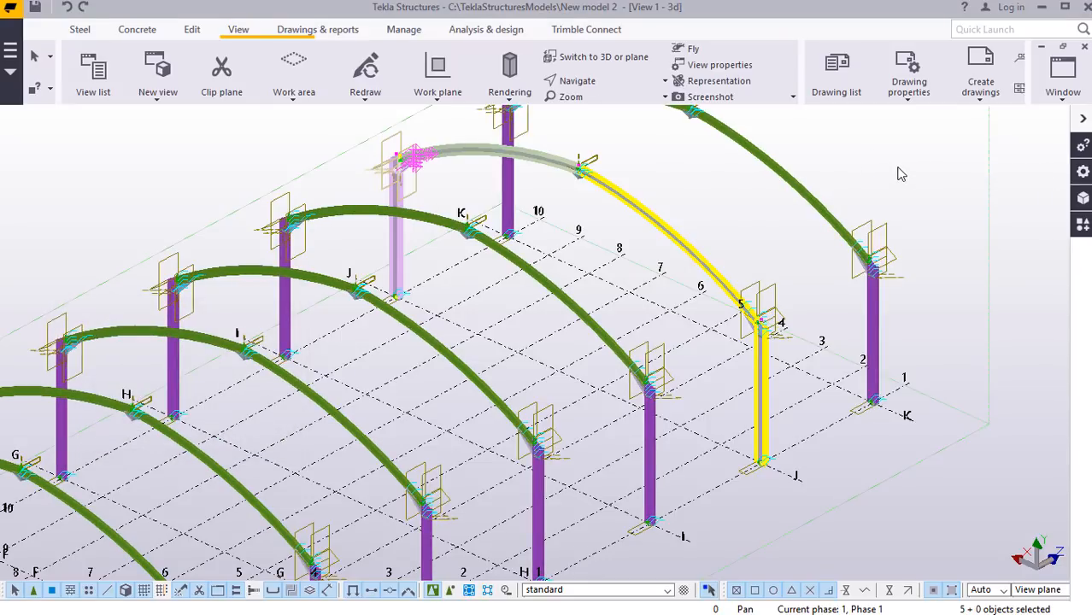
Clear the frame selection and refresh the 3D view to remove the component symbols.
left_click(874, 168)
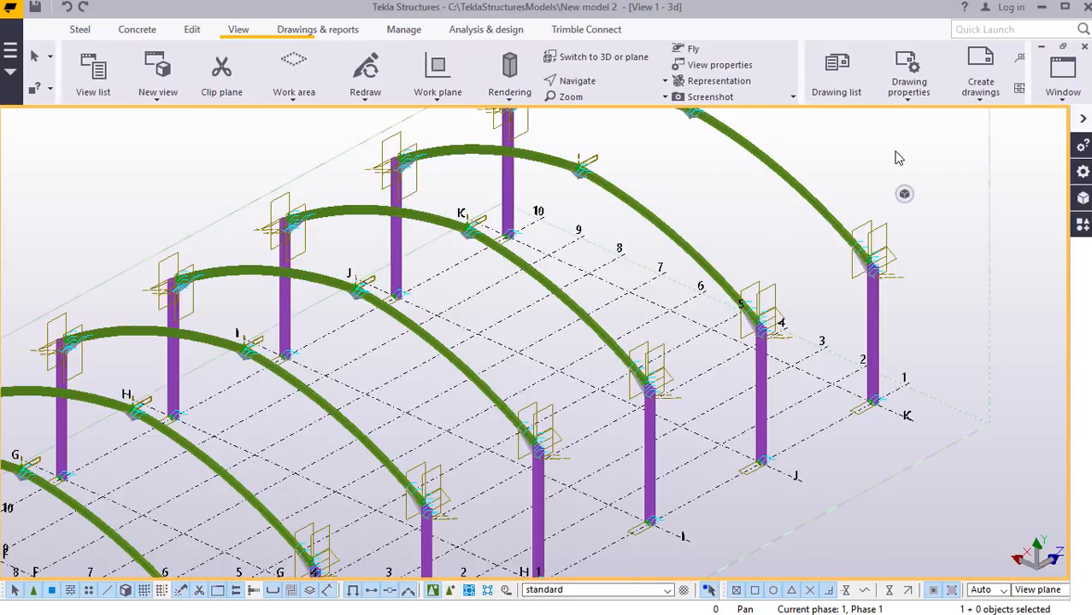
right_click(898, 158)
left_click(927, 242)
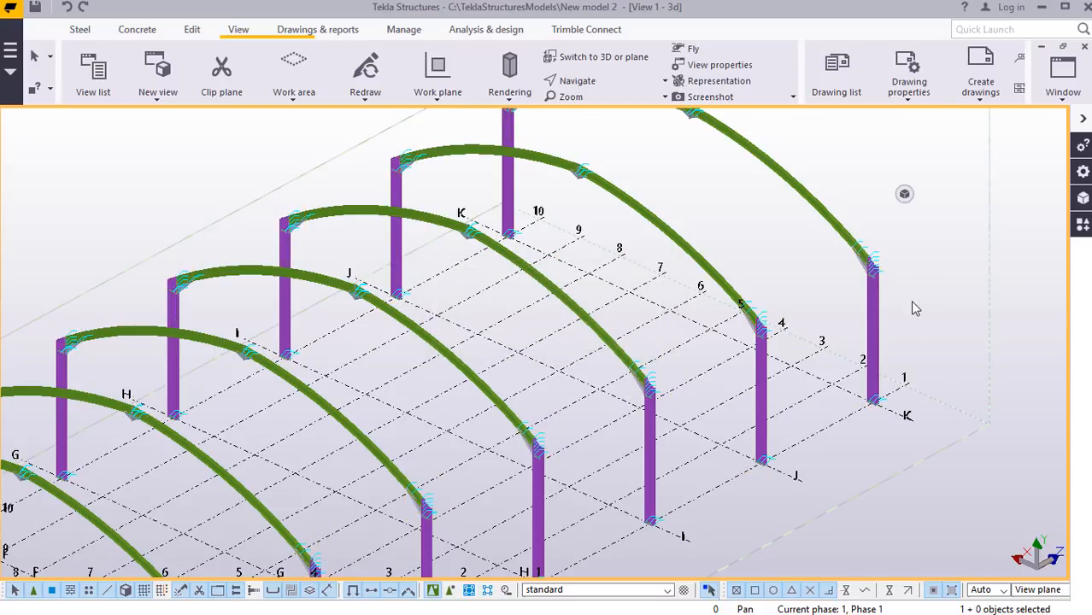
Select all the roof purlins spanning between the frames on gridlines A and B.
scroll(913, 303, "down", 5)
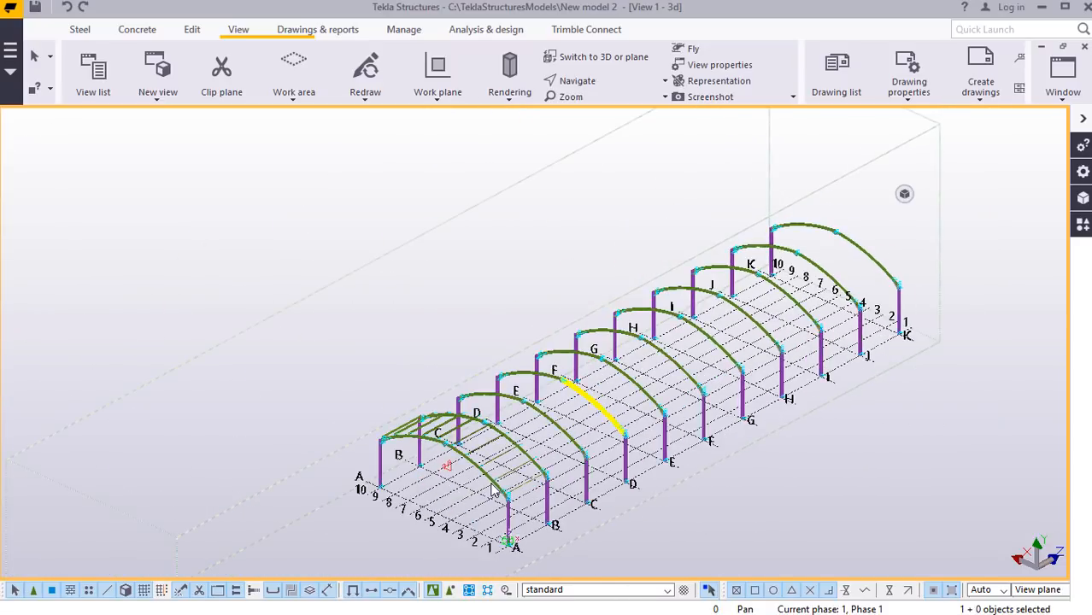
scroll(493, 490, "up", 6)
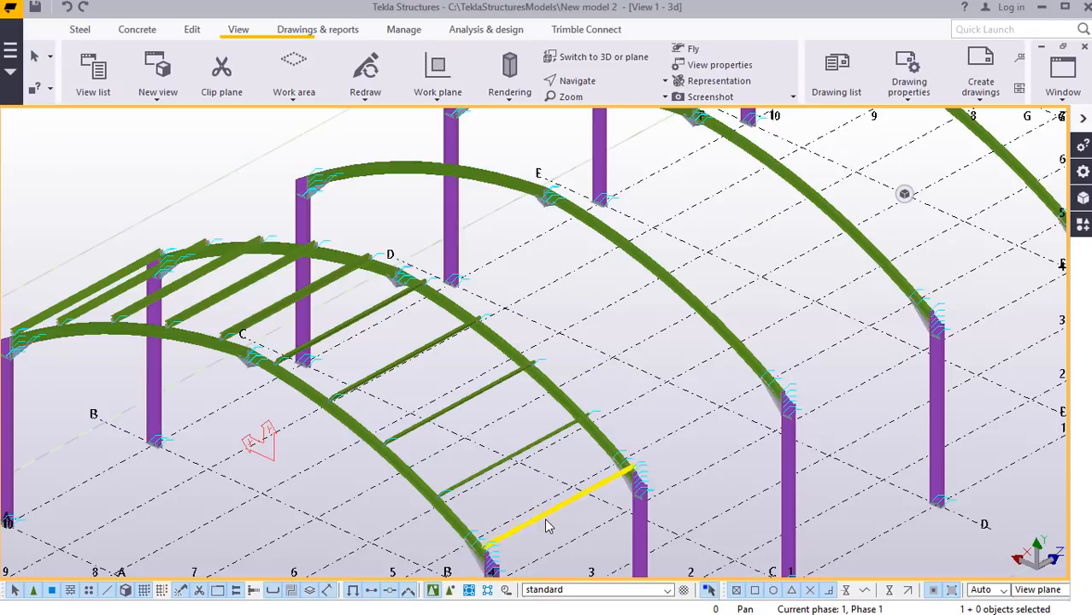
left_click(543, 518)
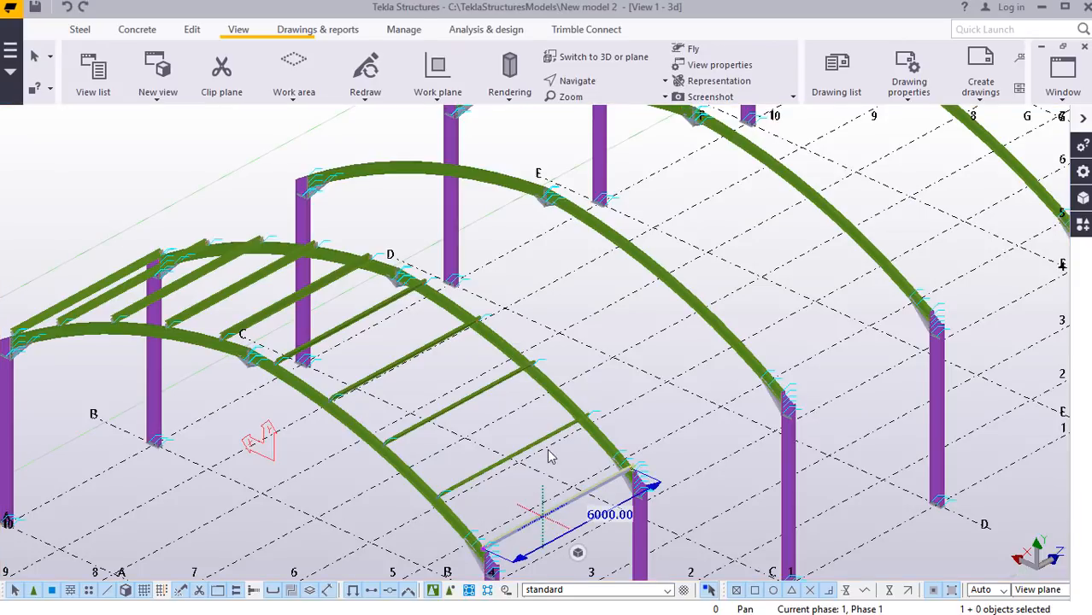
left_click(500, 386, "ctrl")
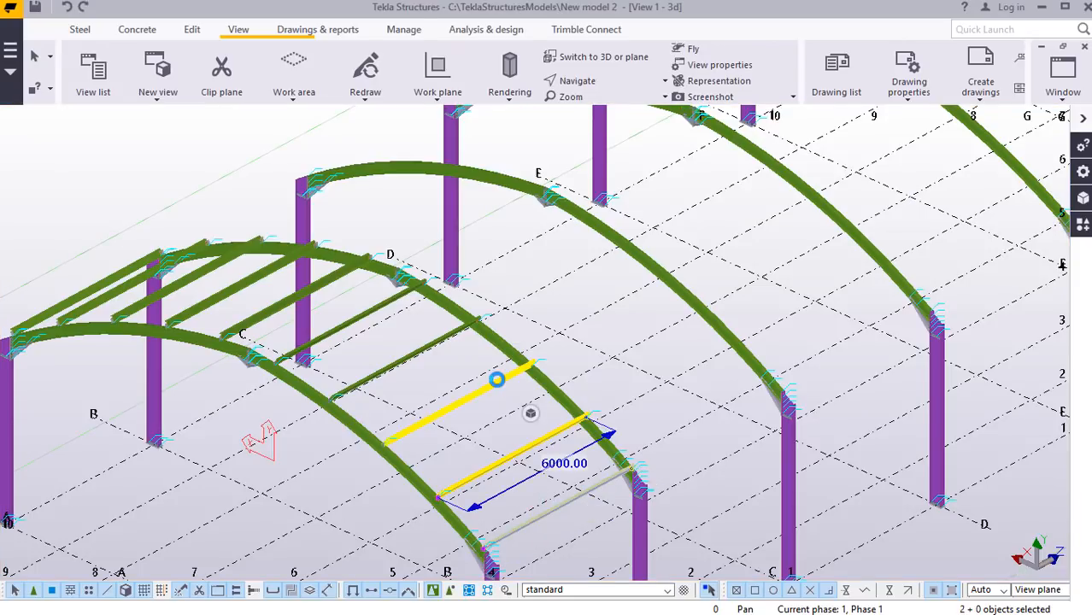
left_click(429, 346, "ctrl")
left_click(380, 317, "ctrl")
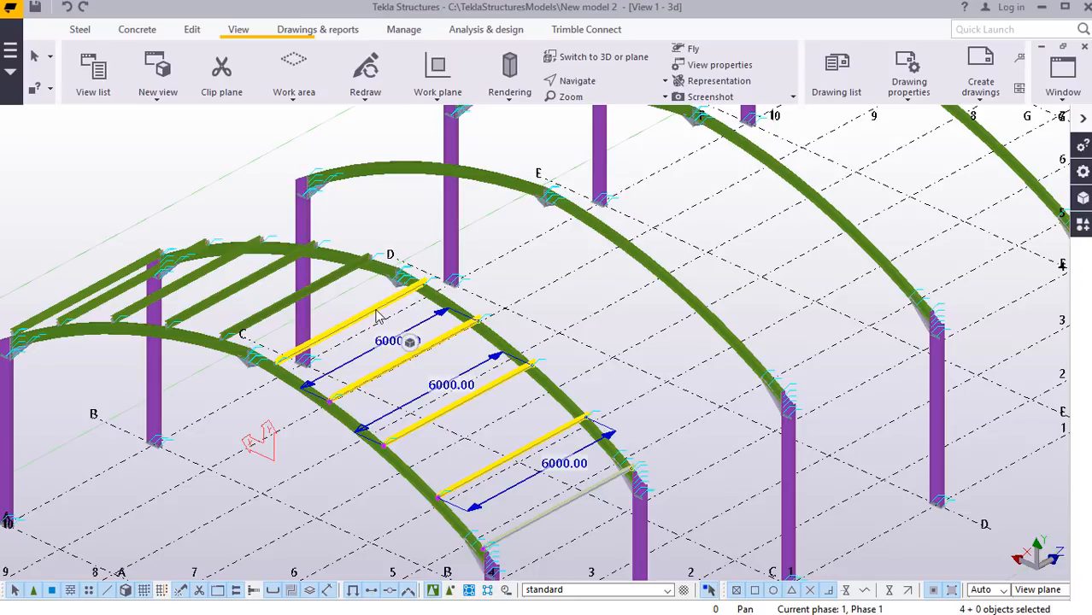
left_click(344, 284, "ctrl")
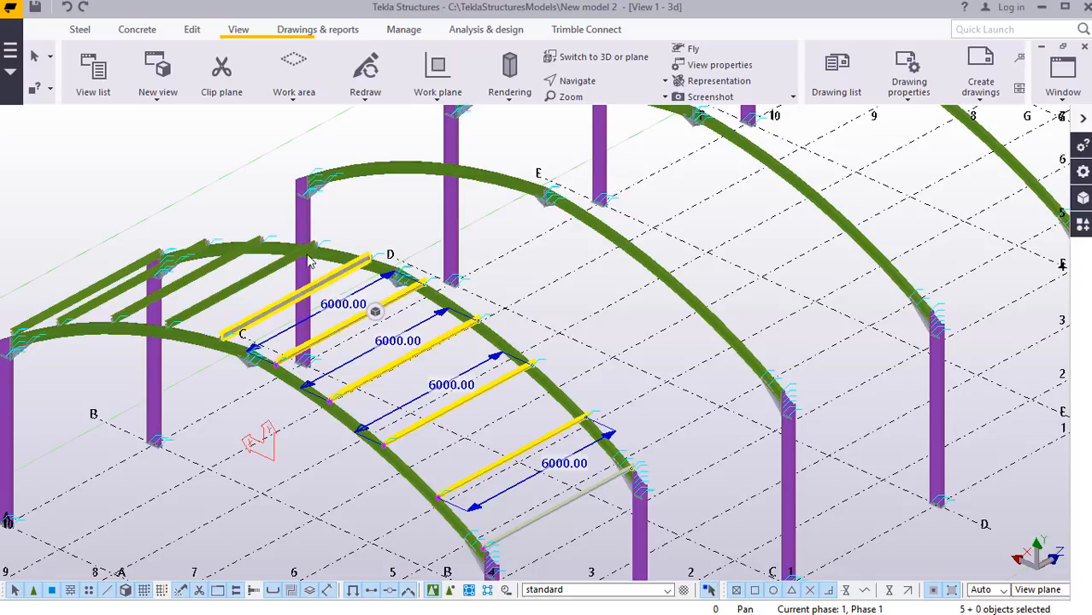
left_click(270, 266, "ctrl")
left_click(215, 264, "ctrl")
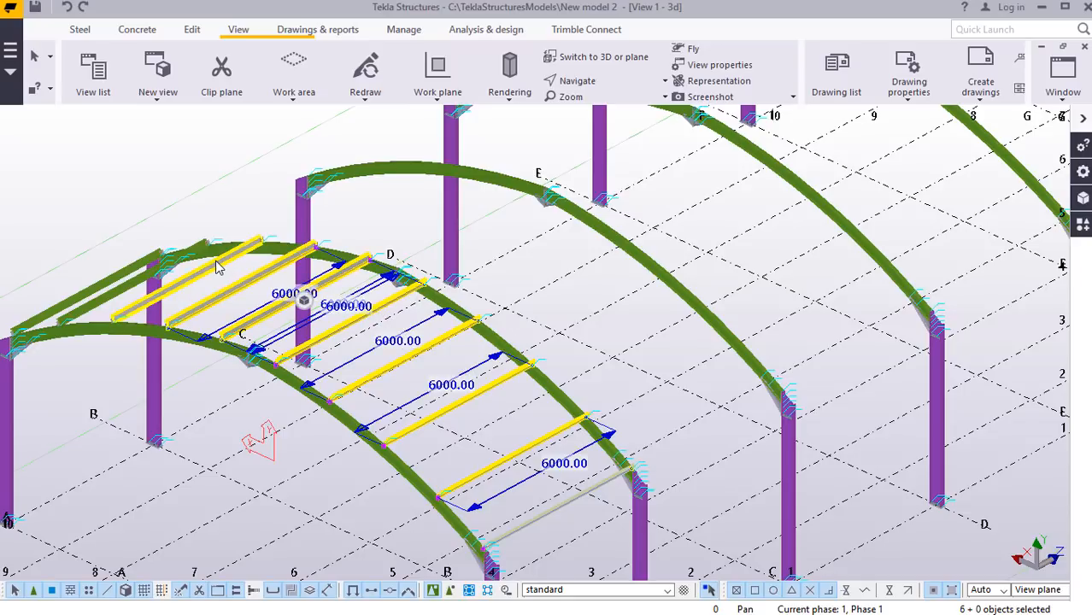
left_click(129, 283, "ctrl")
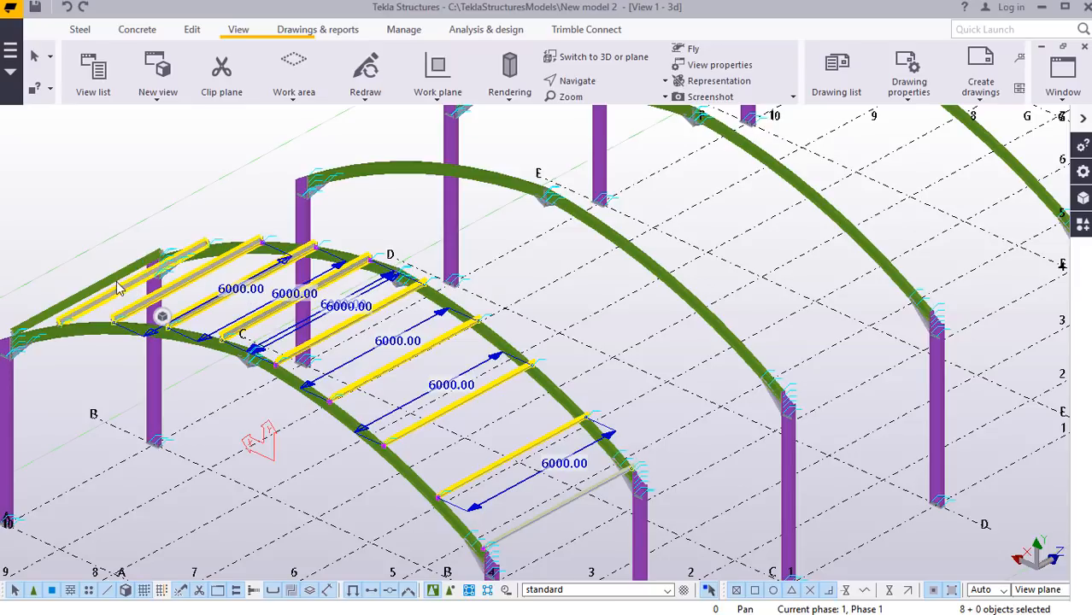
left_click(115, 283, "ctrl")
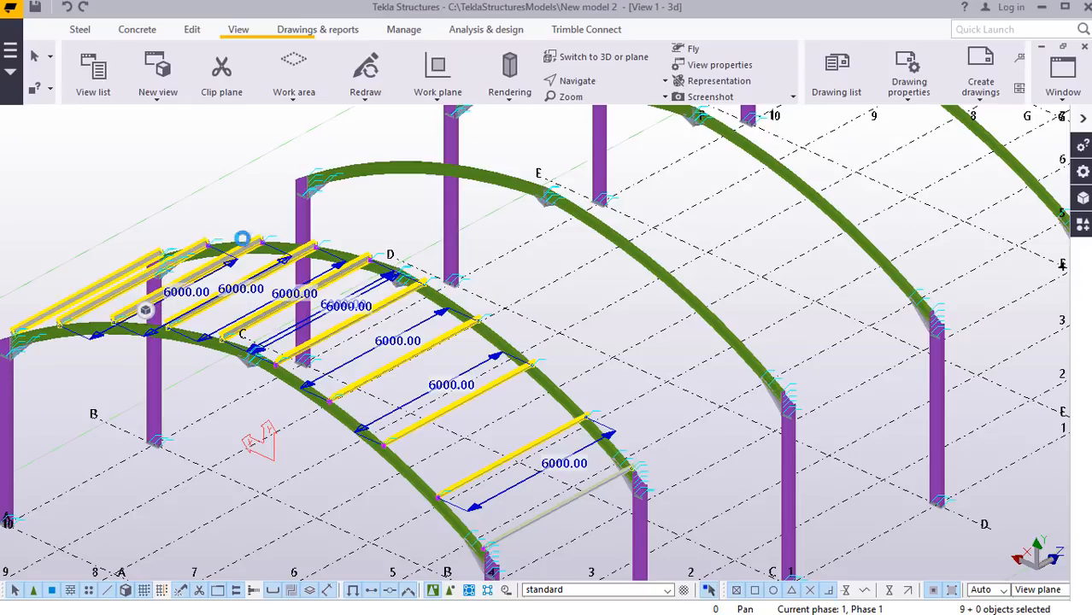
Copy the selected purlins linearly with dX 0, dY 0, dZ 6000 and 9 copies, and end the copy command.
right_click(135, 165)
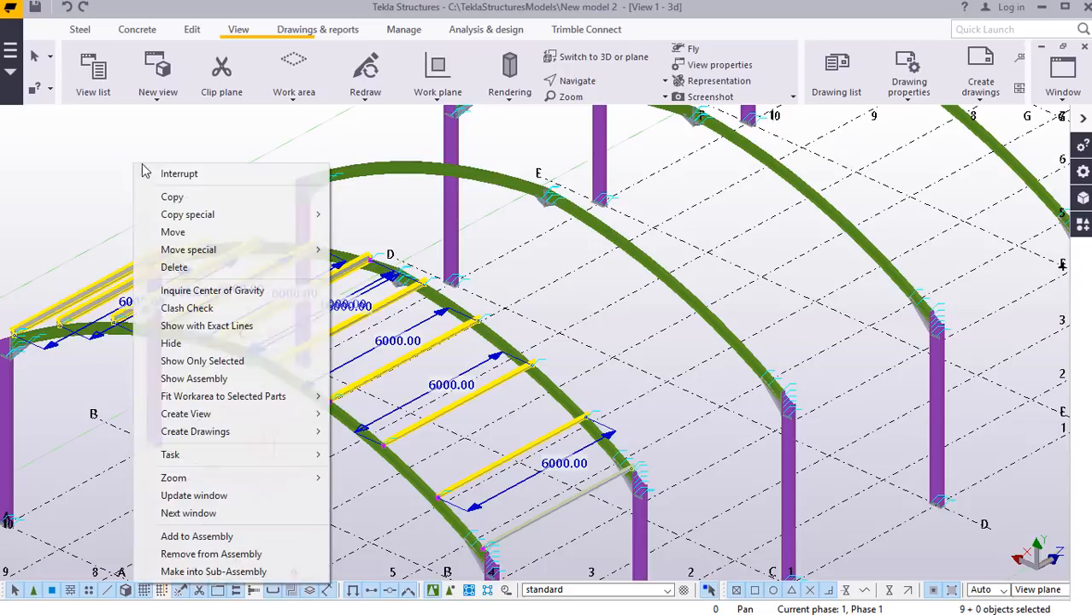
mouse_move(282, 215)
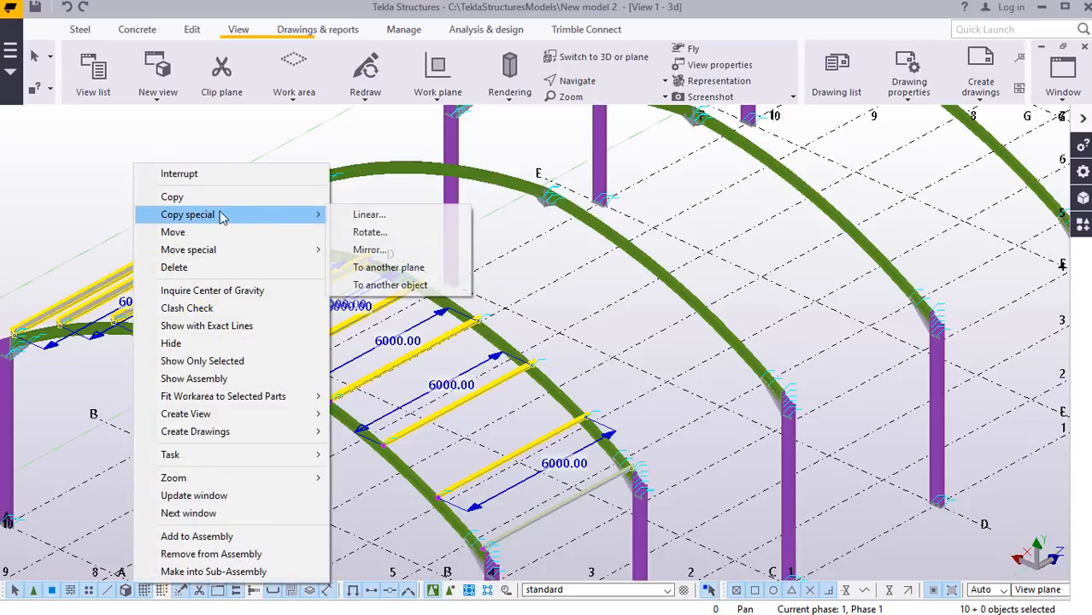
left_click(369, 215)
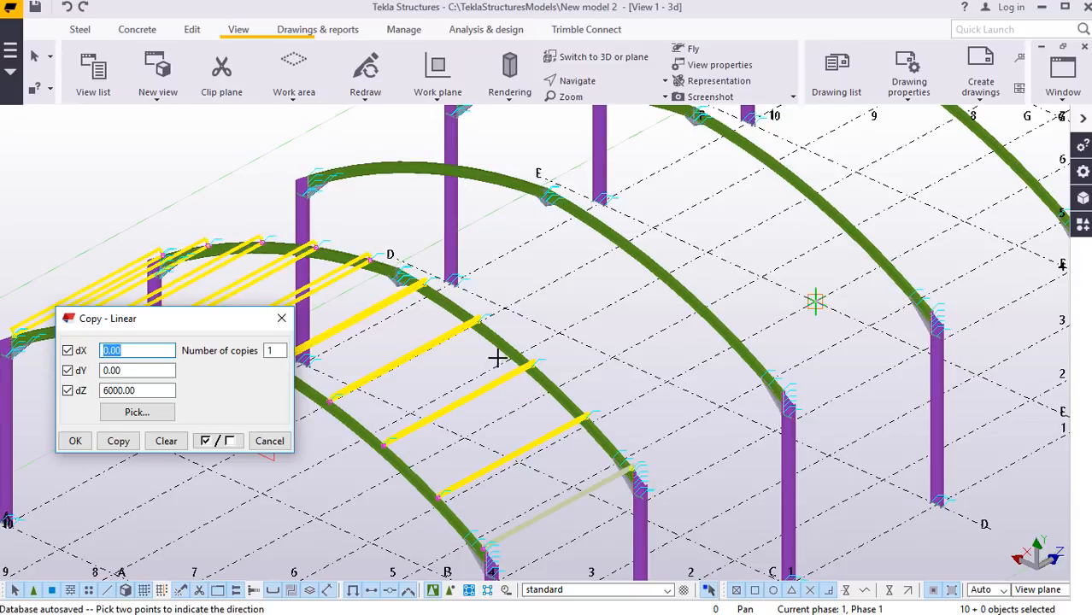
scroll(497, 359, "down", 5)
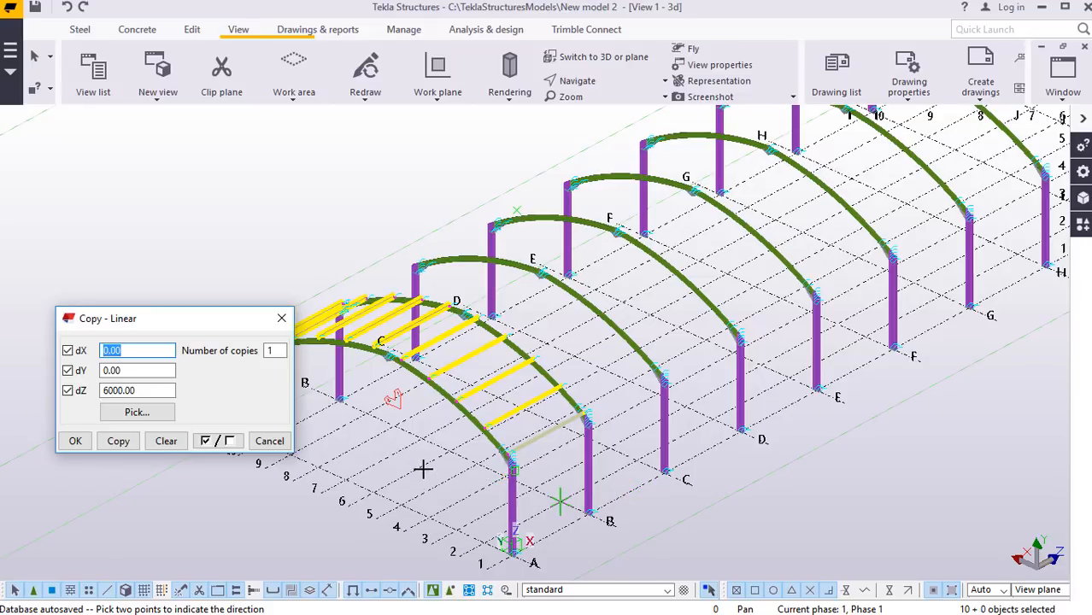
scroll(423, 474, "down", 2)
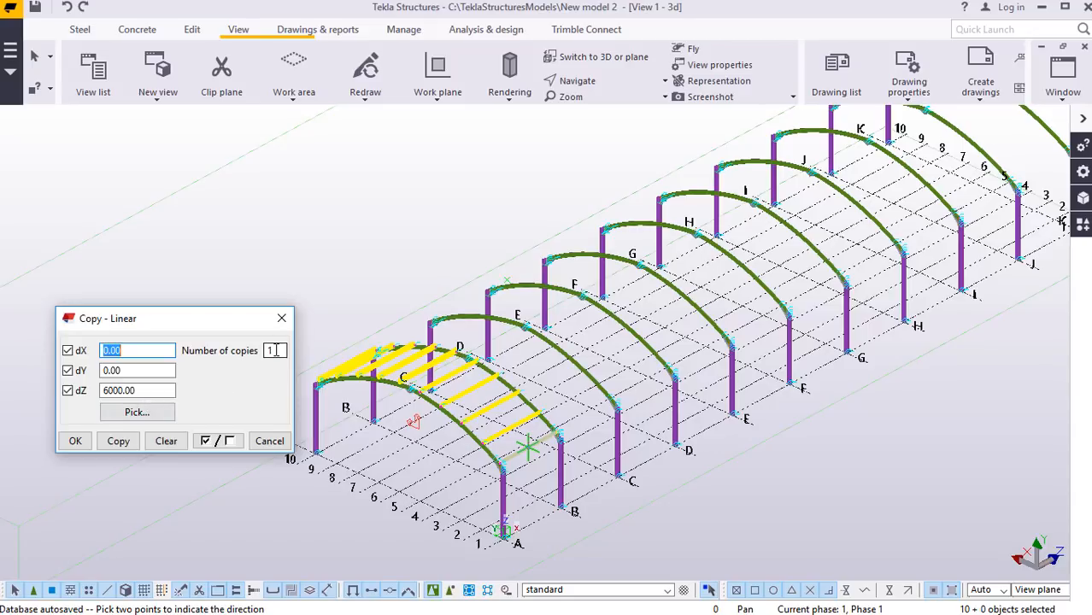
key("Tab")
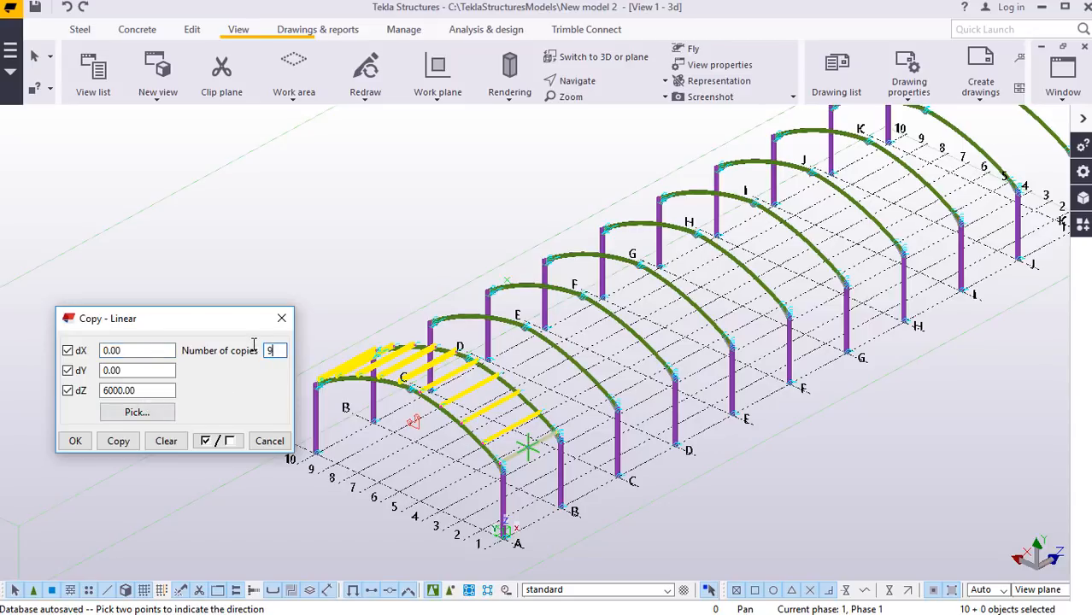
left_click(117, 441)
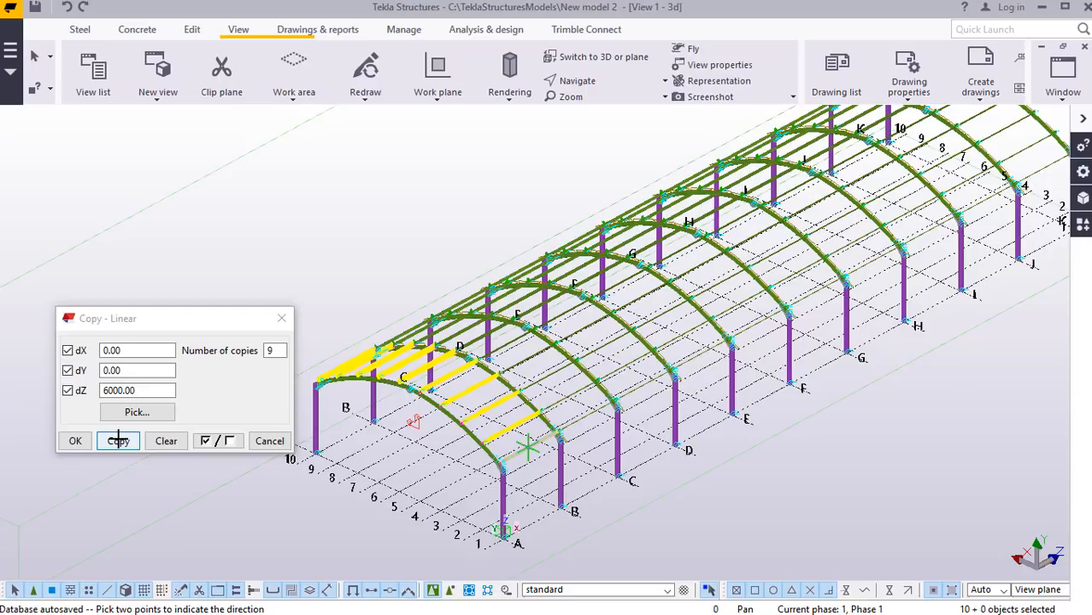
left_click(75, 441)
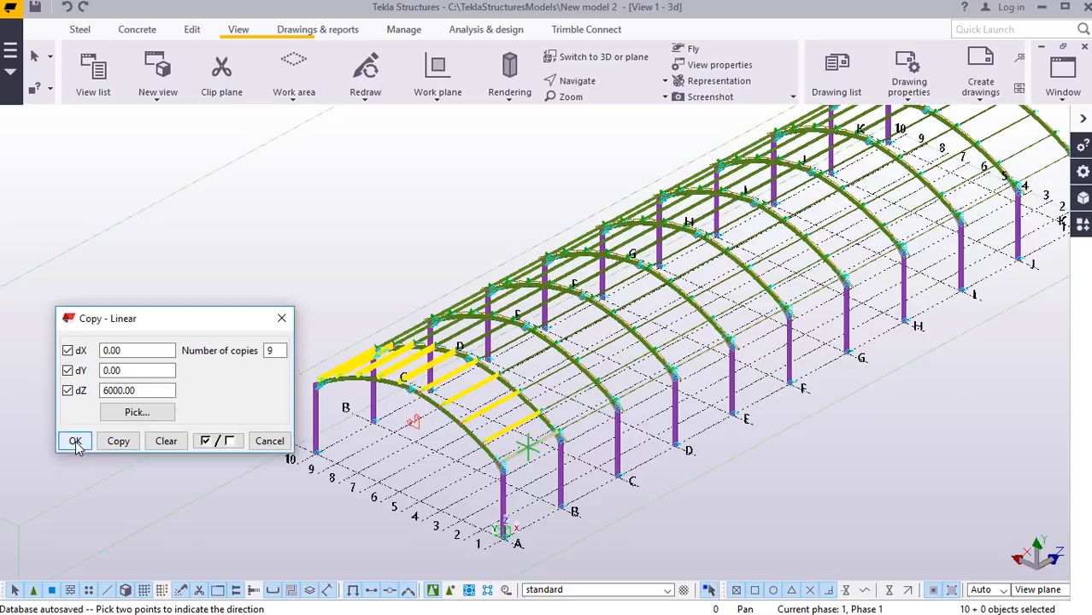
right_click(315, 306)
left_click(312, 302)
Examine the copied purlins along the building and a bolted purlin-to-rafter connection close to gridline K.
scroll(189, 328, "down", 1)
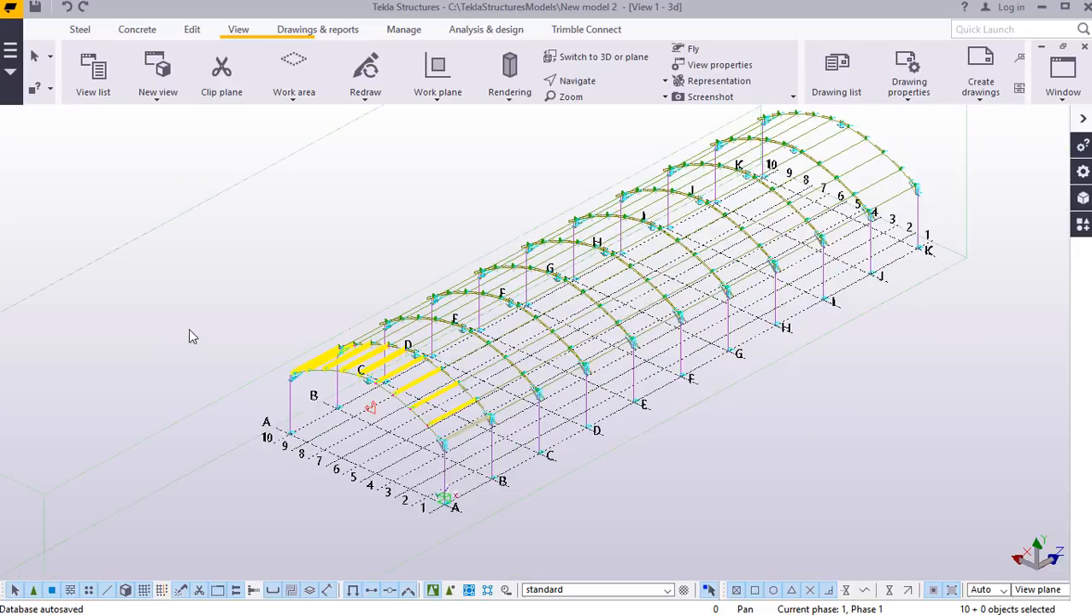
scroll(189, 330, "down", 5)
scroll(534, 291, "up", 2)
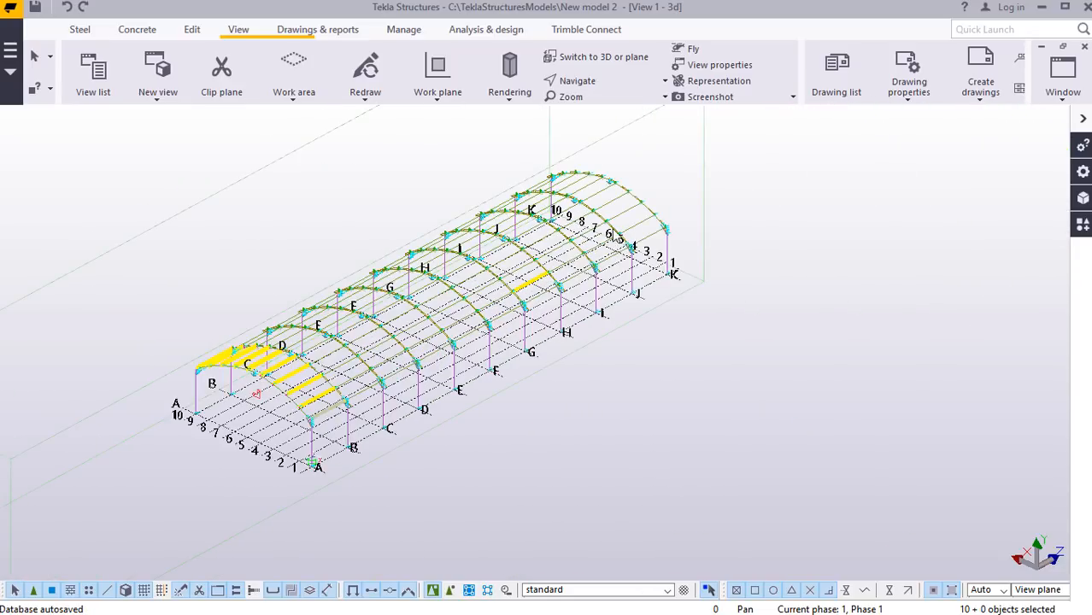
scroll(697, 229, "up", 5)
scroll(673, 207, "up", 8)
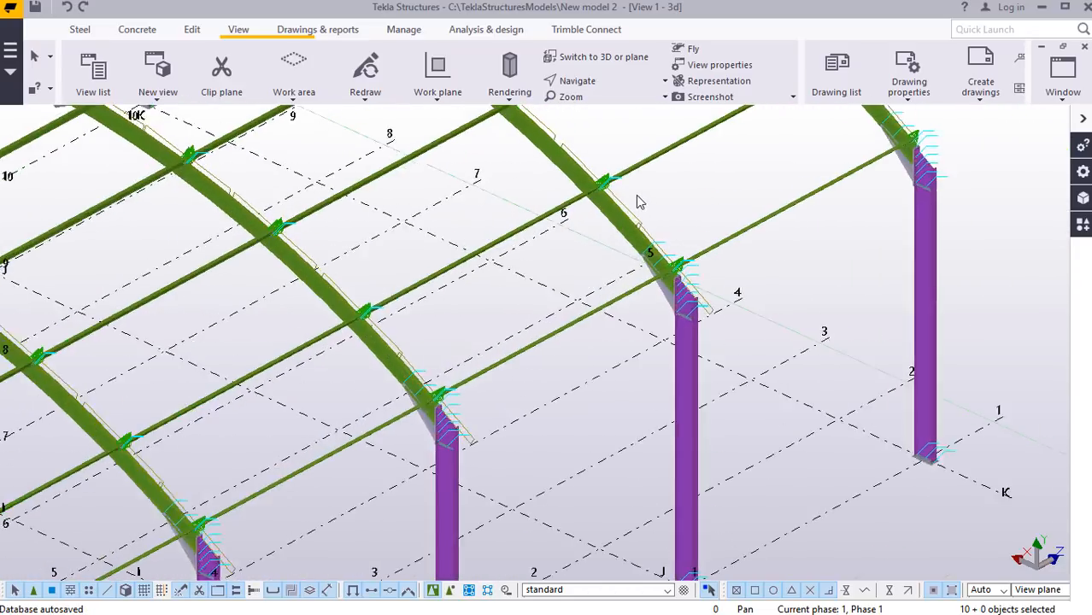
scroll(538, 177, "up", 8)
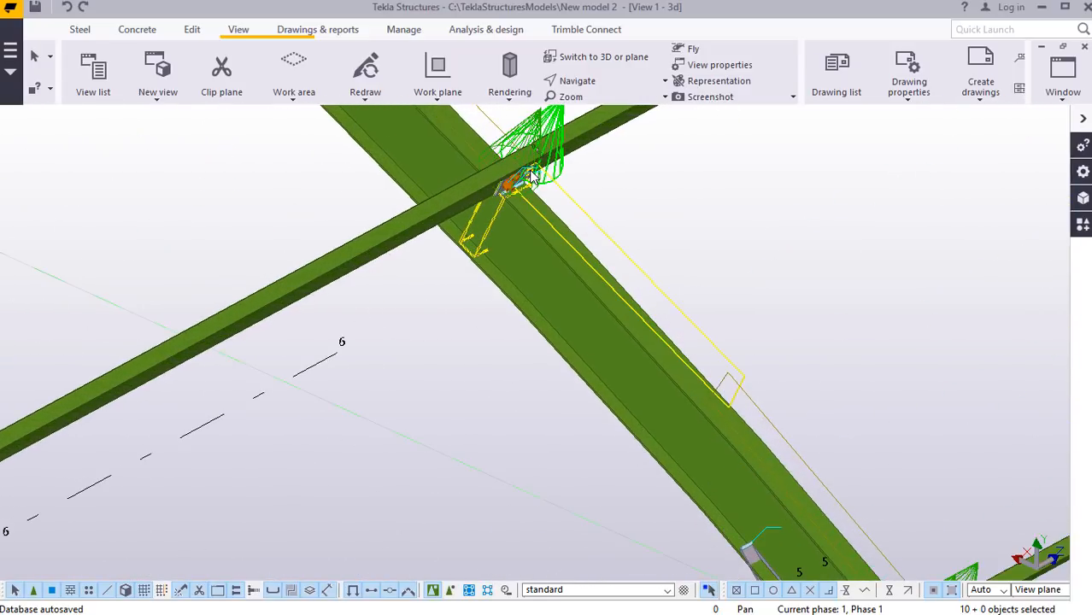
scroll(532, 177, "up", 4)
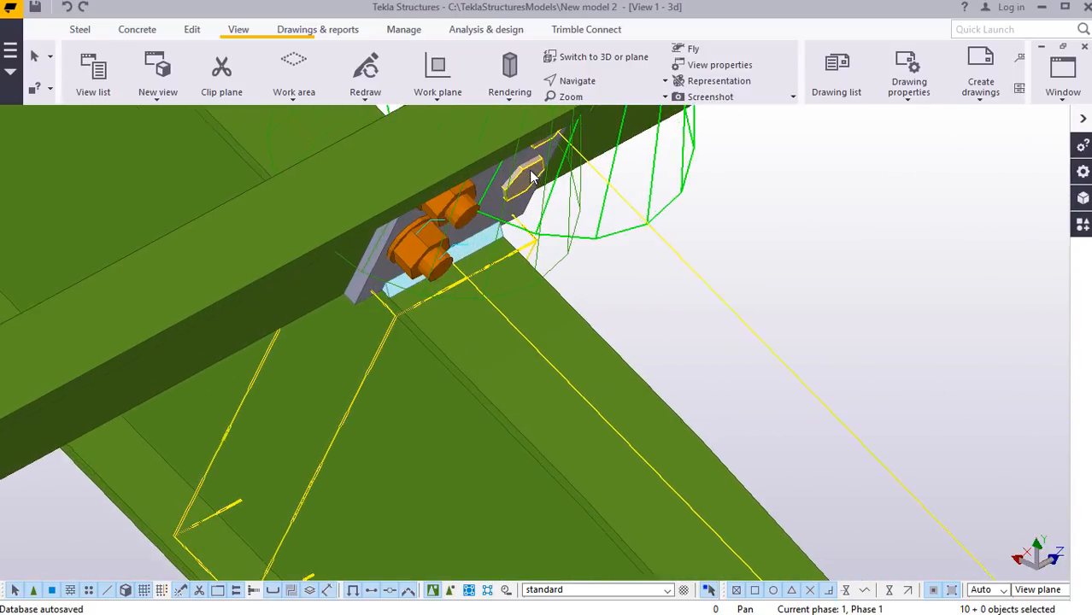
scroll(726, 230, "down", 6)
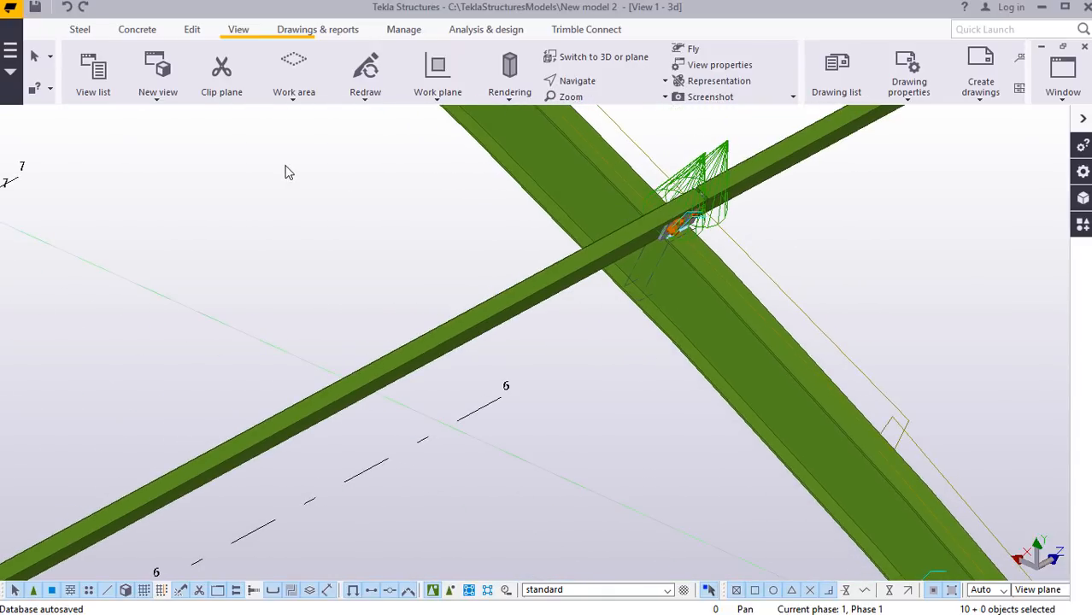
Clear the purlin selection and redraw the 3D view to remove the cut symbols around the purlin connections.
right_click(287, 171)
left_click(221, 186)
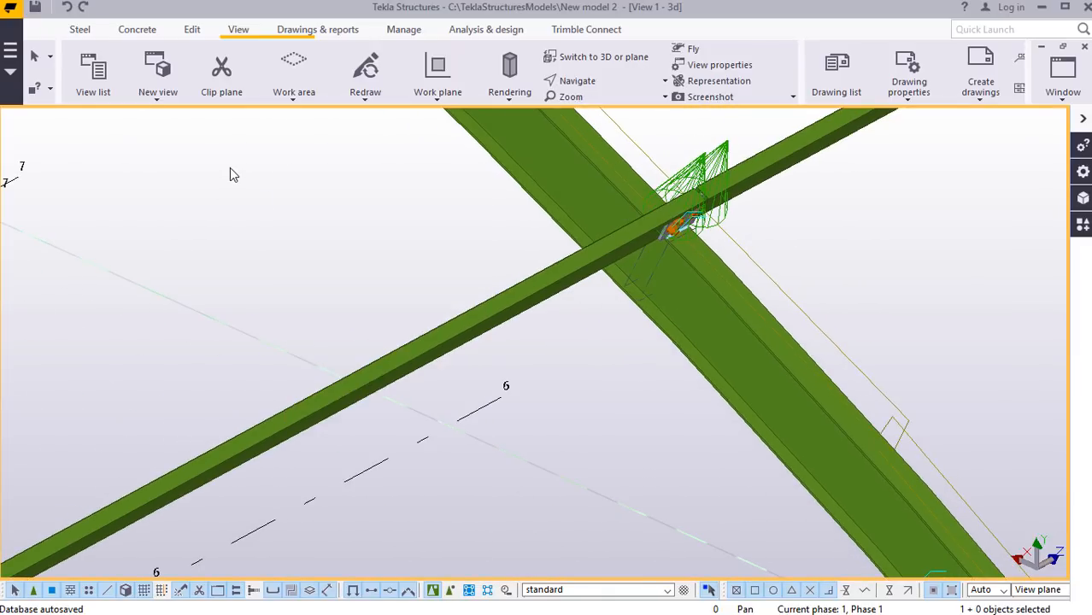
right_click(230, 168)
left_click(301, 262)
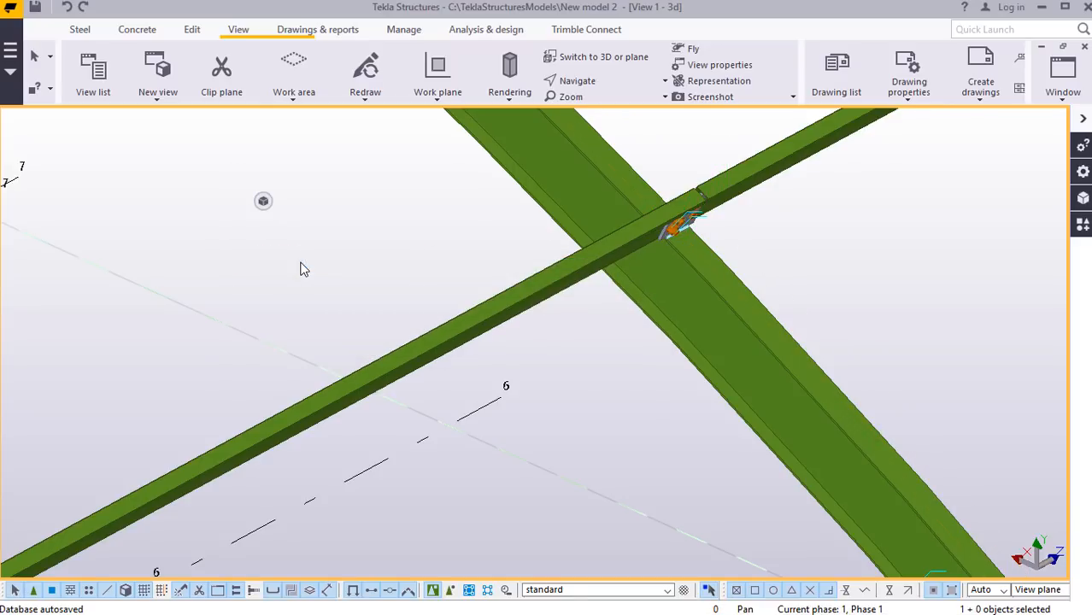
Inspect the frames and purlins of the whole building from gridline K to A, rotating the 3D view towards its front end.
scroll(671, 231, "down", 8)
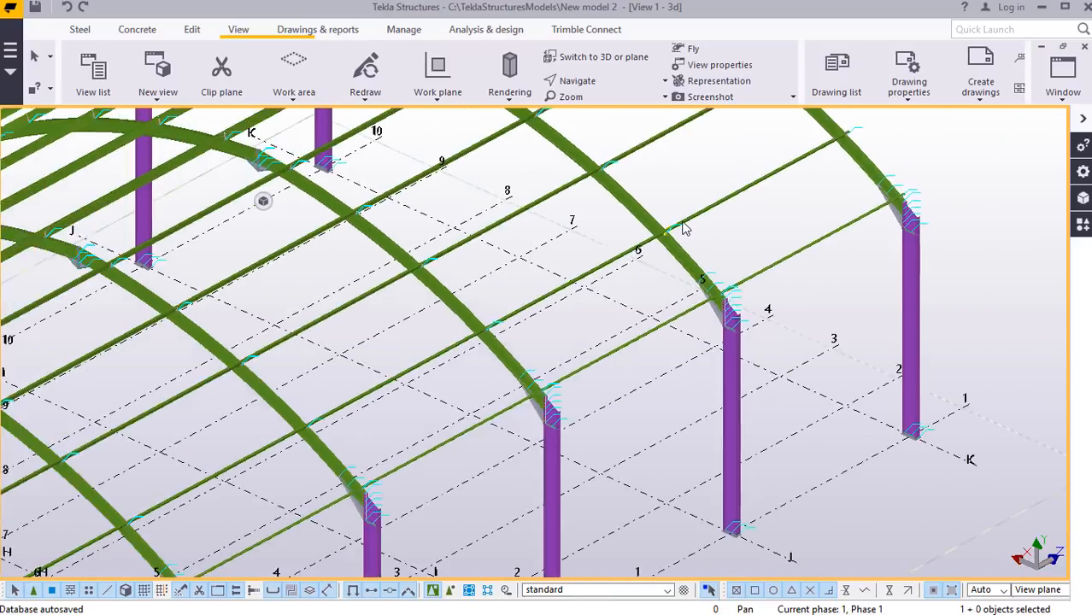
scroll(697, 226, "down", 5)
scroll(371, 323, "up", 3)
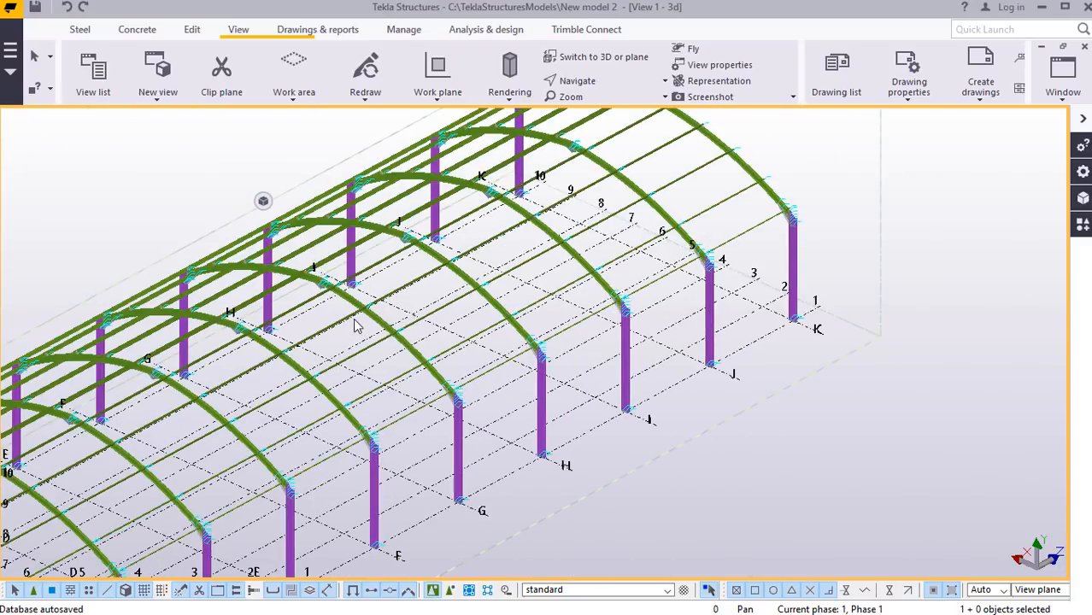
scroll(358, 326, "up", 4)
left_click(588, 82)
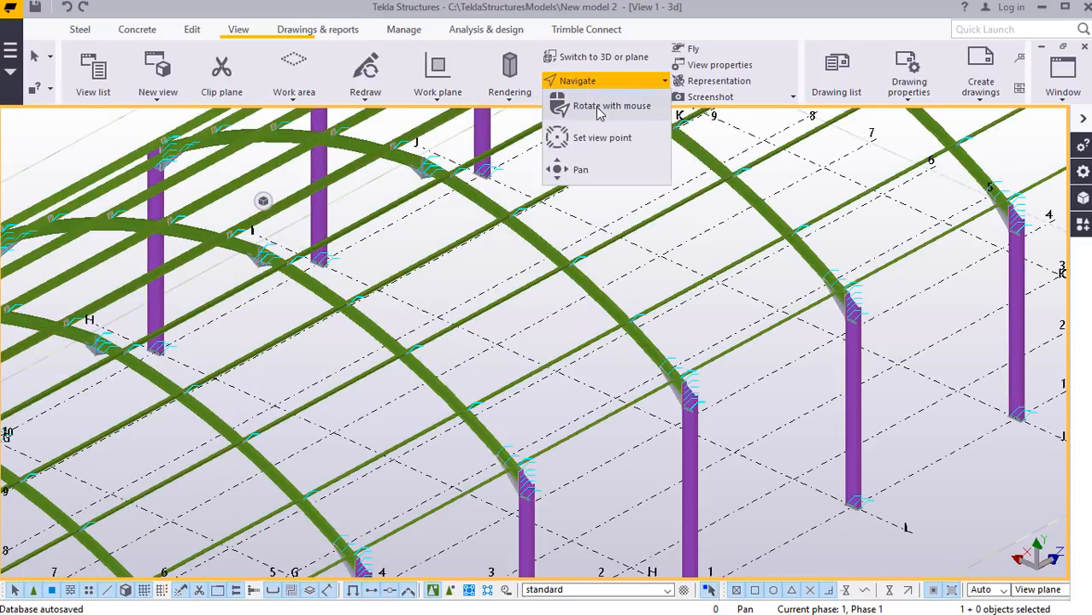
left_click(600, 109)
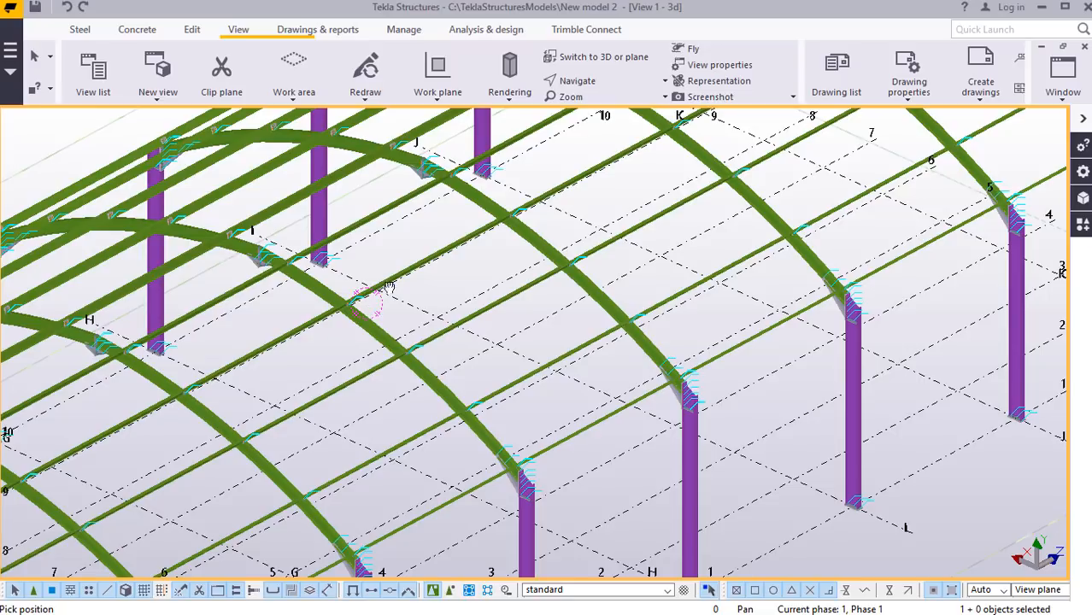
left_click_drag(389, 287, 475, 368)
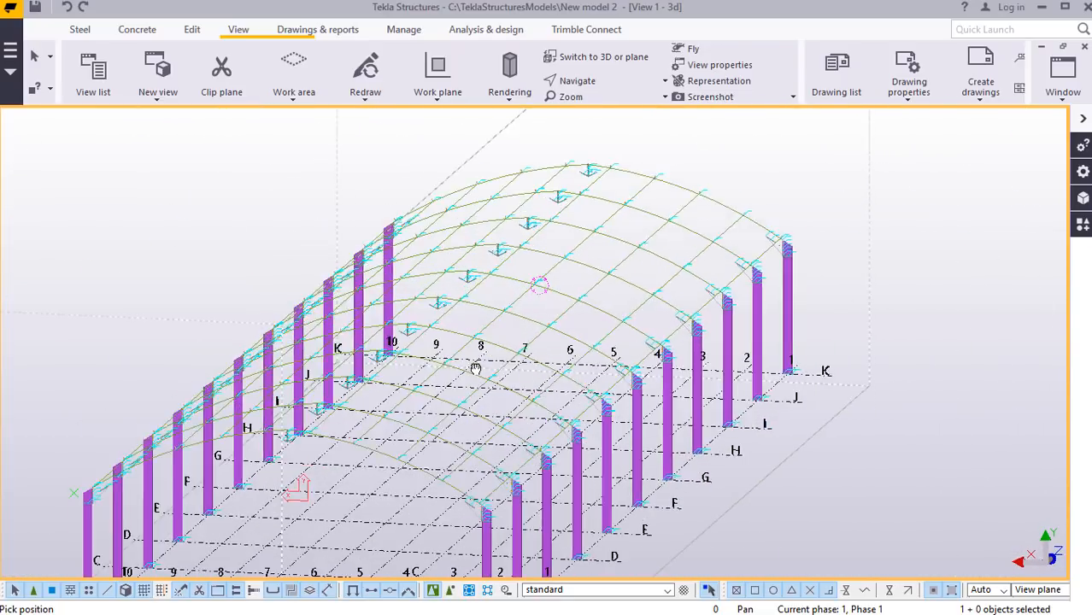
scroll(359, 440, "up", 5)
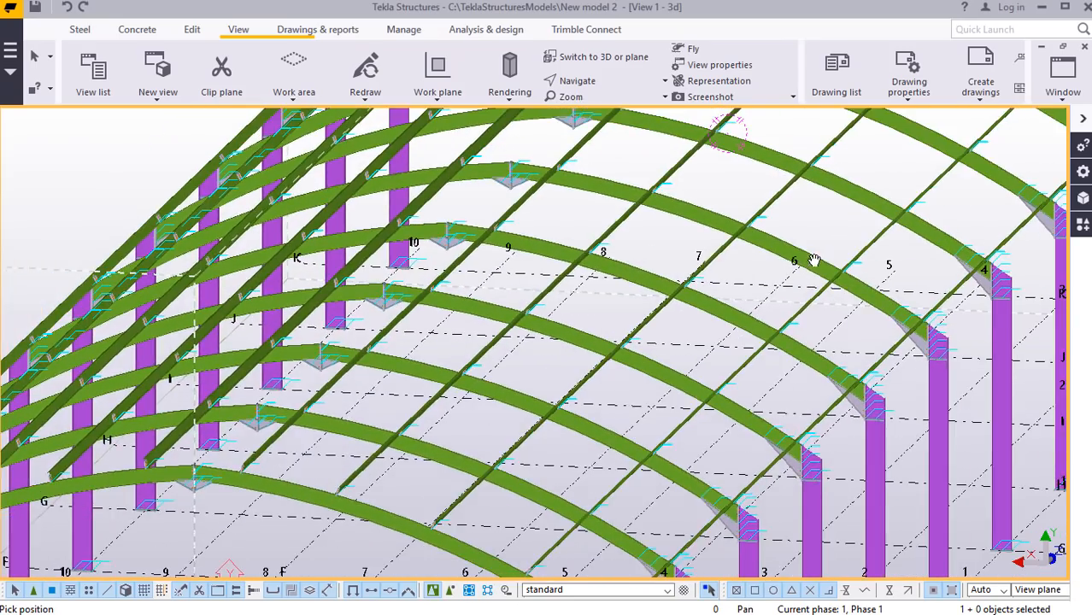
scroll(814, 260, "down", 3)
scroll(596, 264, "down", 2)
scroll(506, 437, "up", 2)
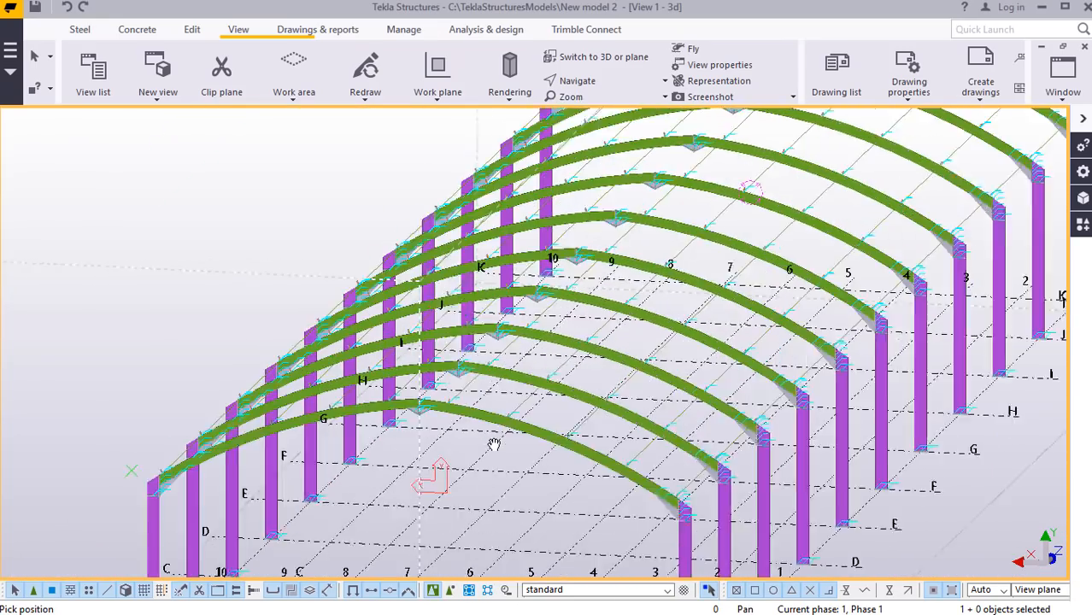
scroll(494, 445, "up", 2)
scroll(597, 286, "down", 3)
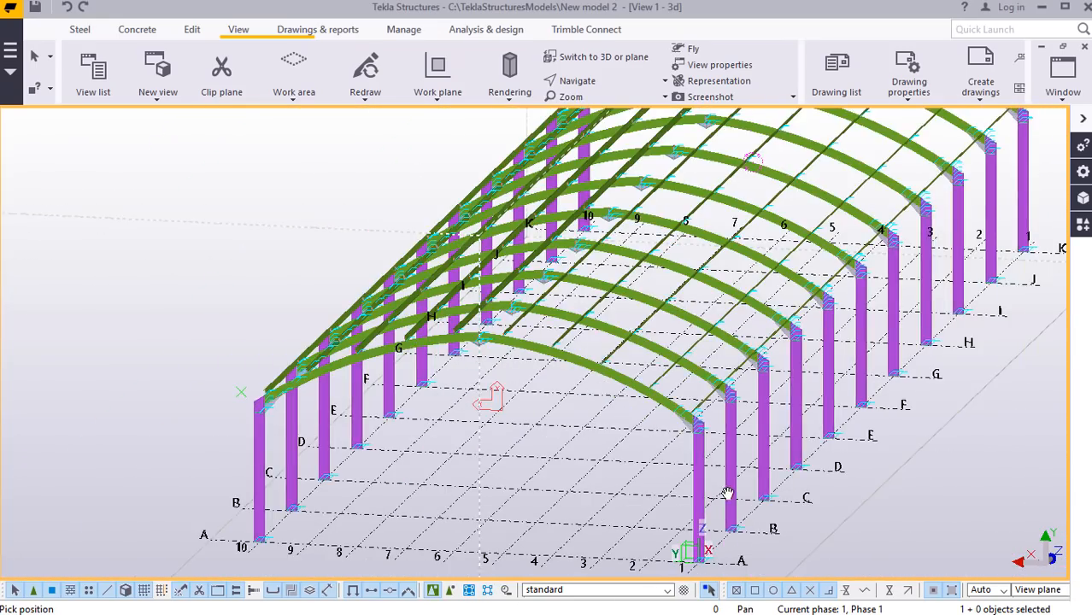
scroll(726, 494, "up", 2)
middle_click_drag(653, 435, 508, 374)
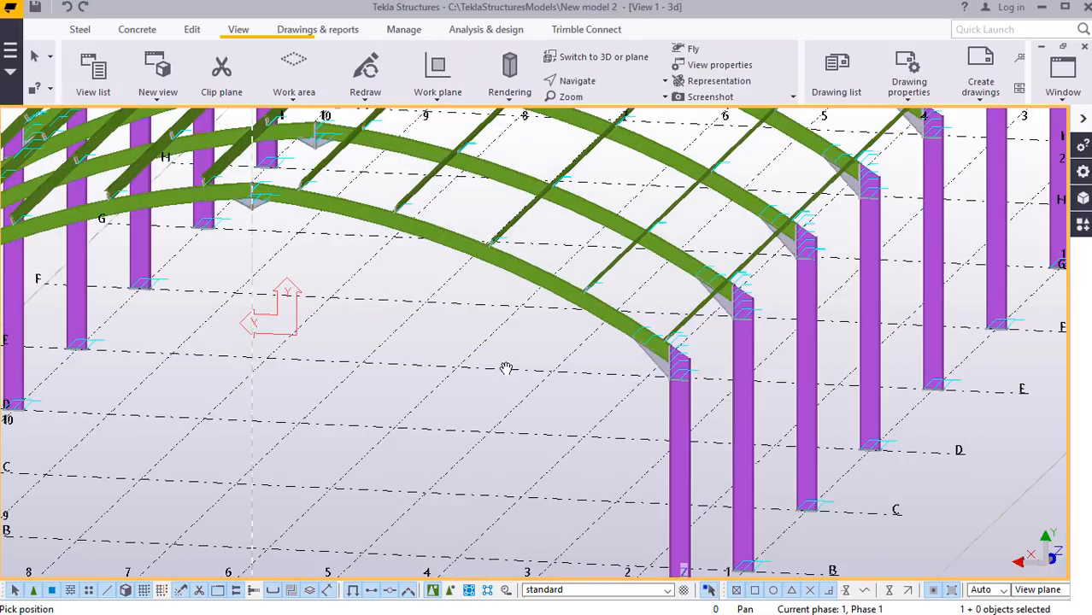
End the pan command and switch the 3D view's projection to Perspective in the view properties.
right_click(507, 368)
left_click(592, 112)
double_click(442, 331)
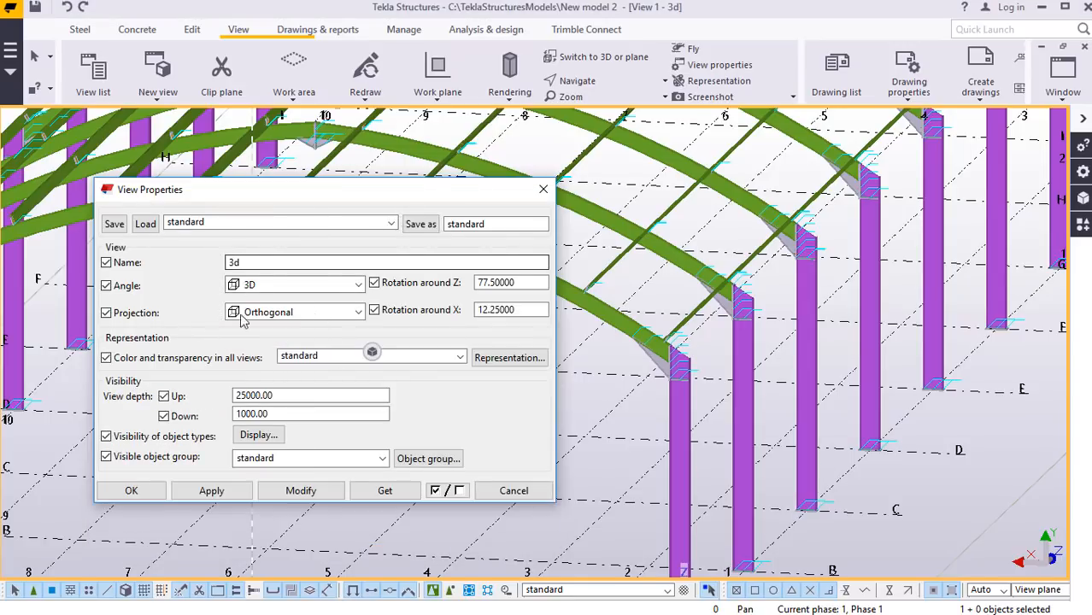
left_click(359, 312)
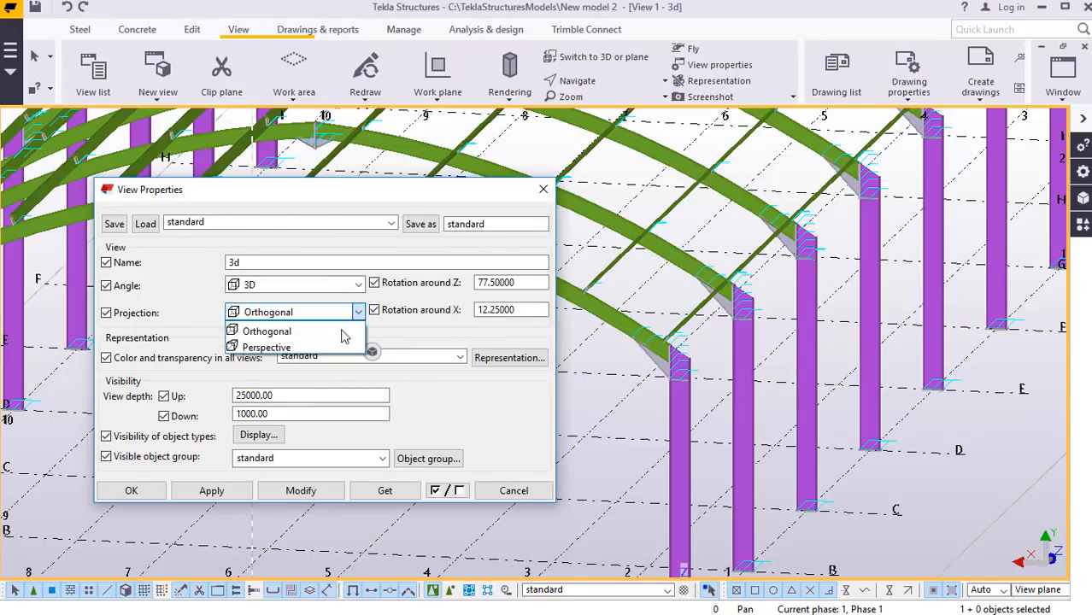
left_click(307, 348)
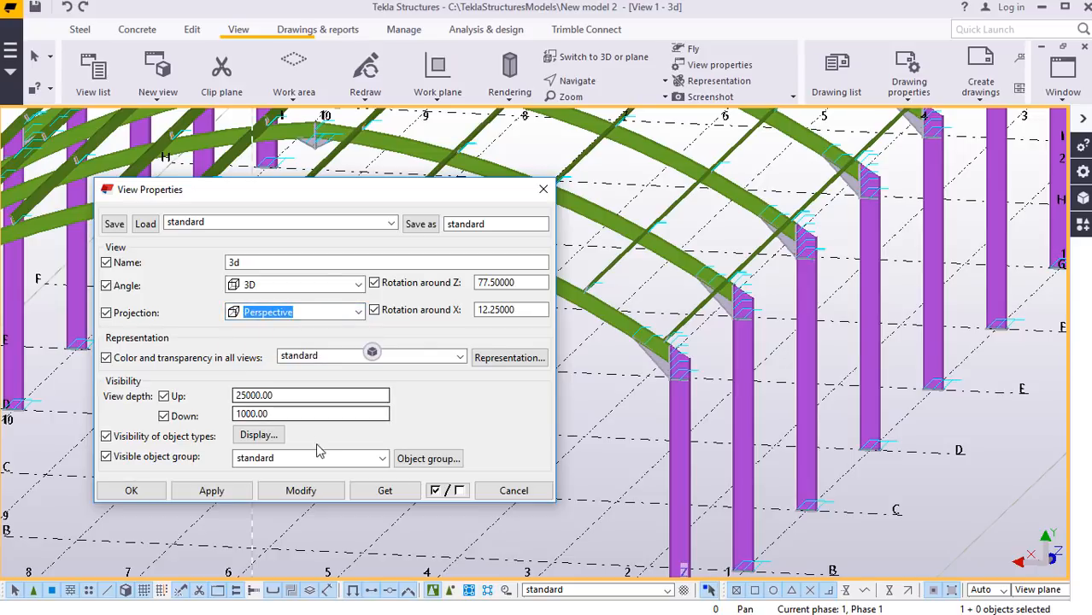
left_click(300, 491)
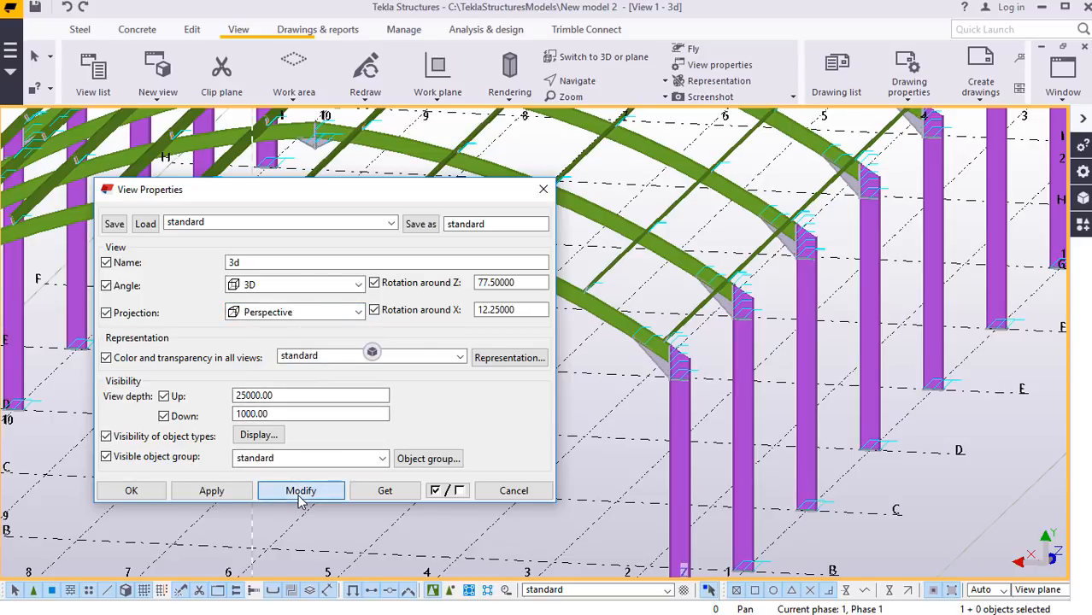
left_click(132, 490)
Inspect the building in perspective from the gridline A end, rotating from the interior to a raised view of the roof.
scroll(518, 407, "up", 6)
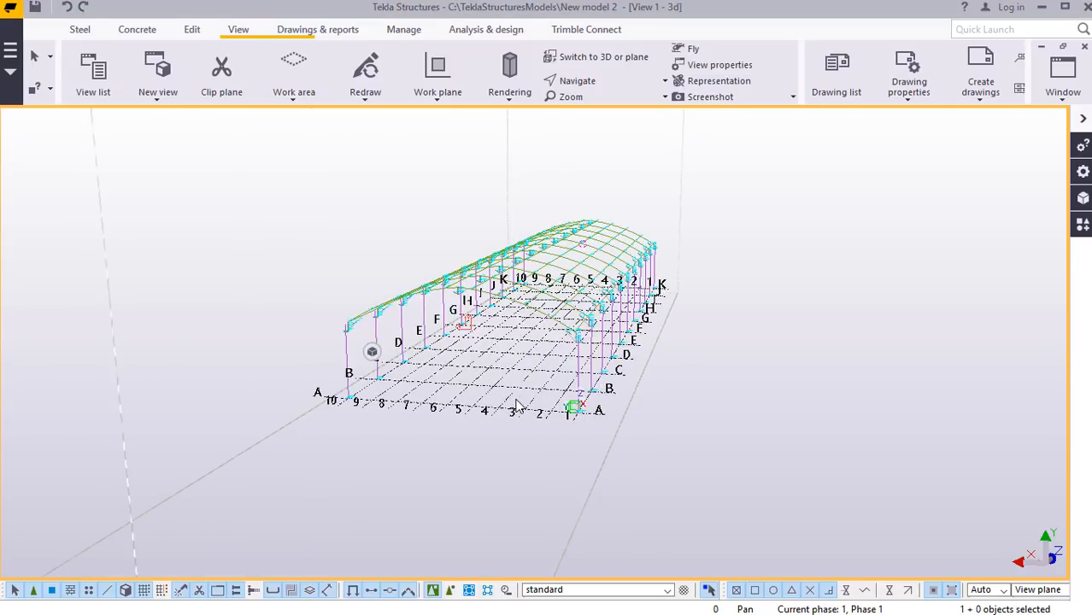
left_click(581, 81)
left_click(612, 109)
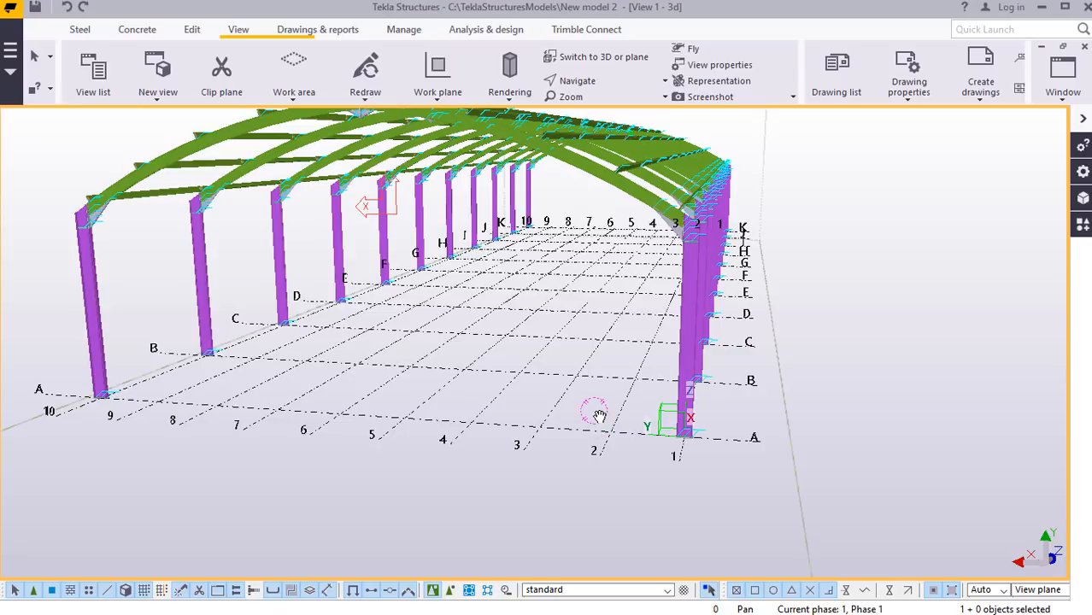
left_click_drag(570, 402, 410, 395)
scroll(595, 230, "up", 5)
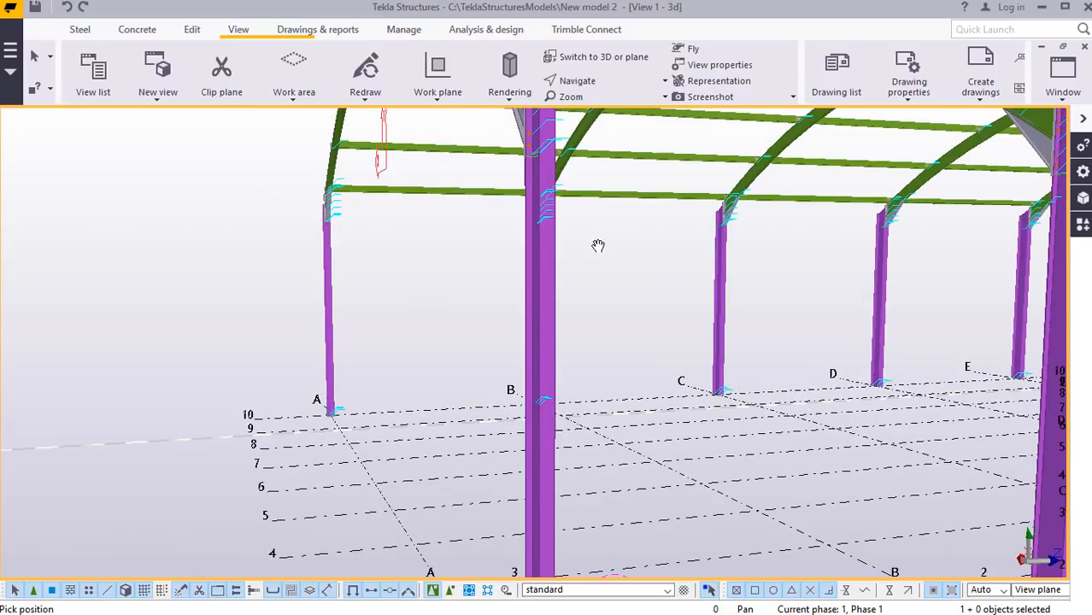
middle_click_drag(647, 308, 721, 305, "ctrl")
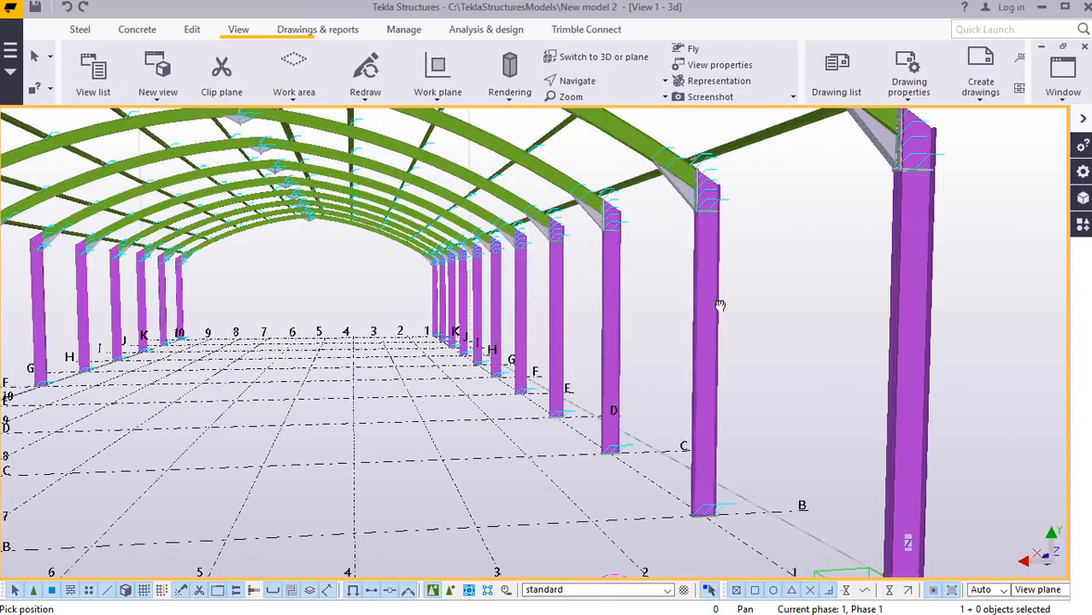
scroll(750, 381, "down", 2)
middle_click_drag(590, 344, 644, 434, "ctrl")
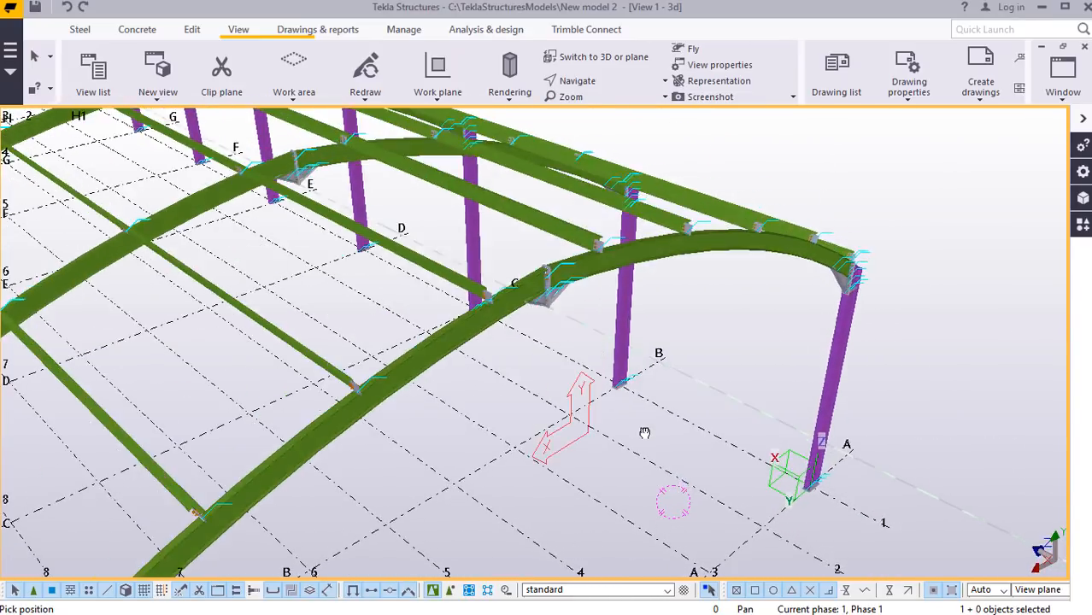
scroll(724, 343, "down", 6)
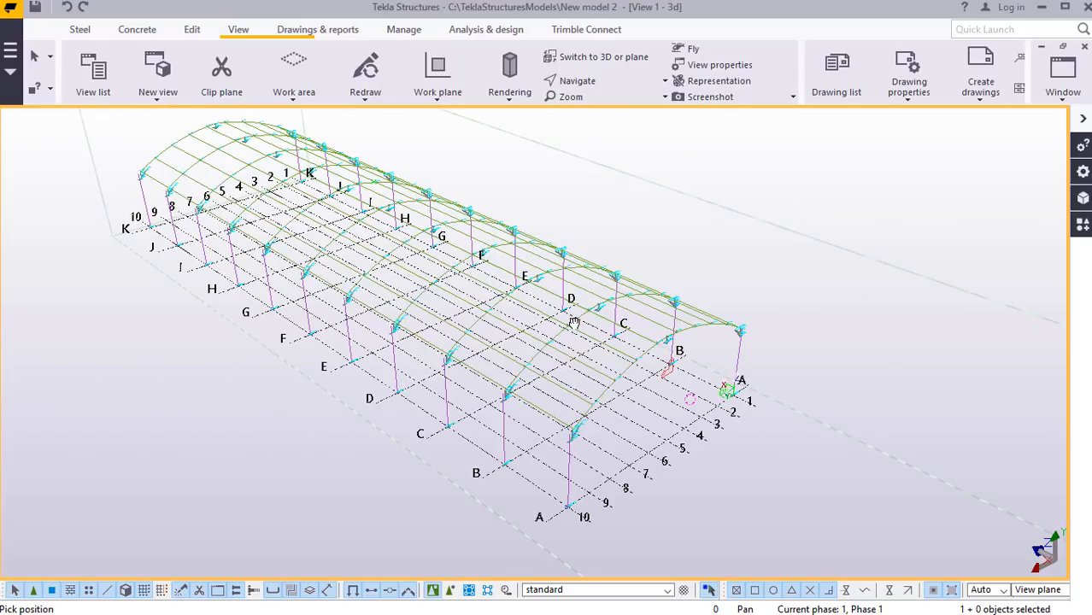
Examine the arched rafters, purlins and their bolted connections along the gridline 10 side, alternating close-ups with overall views.
scroll(563, 399, "up", 5)
scroll(566, 390, "down", 5)
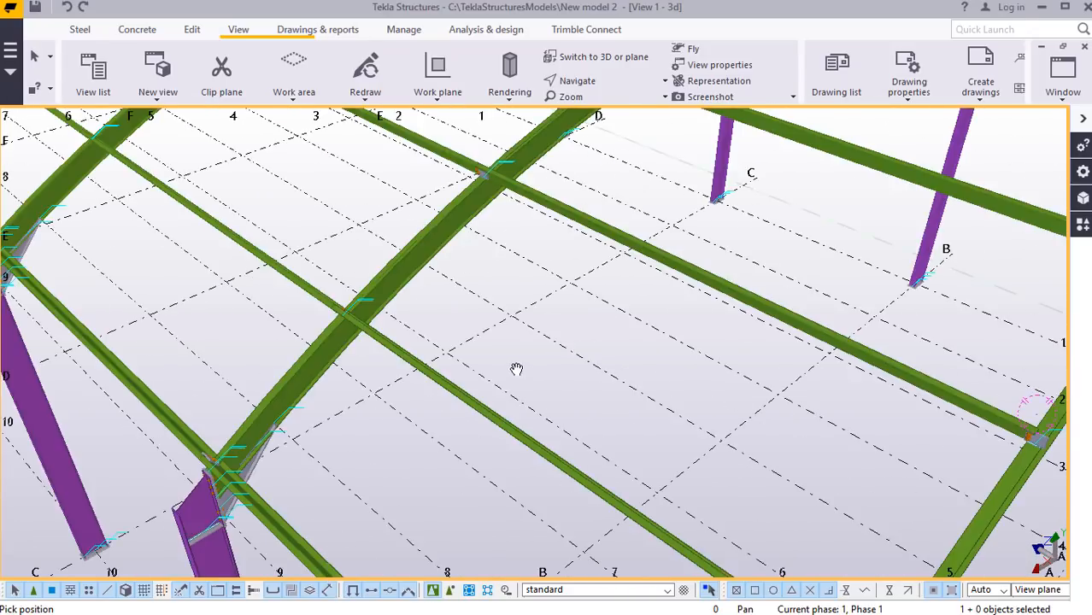
middle_click_drag(550, 357, 545, 321, "ctrl")
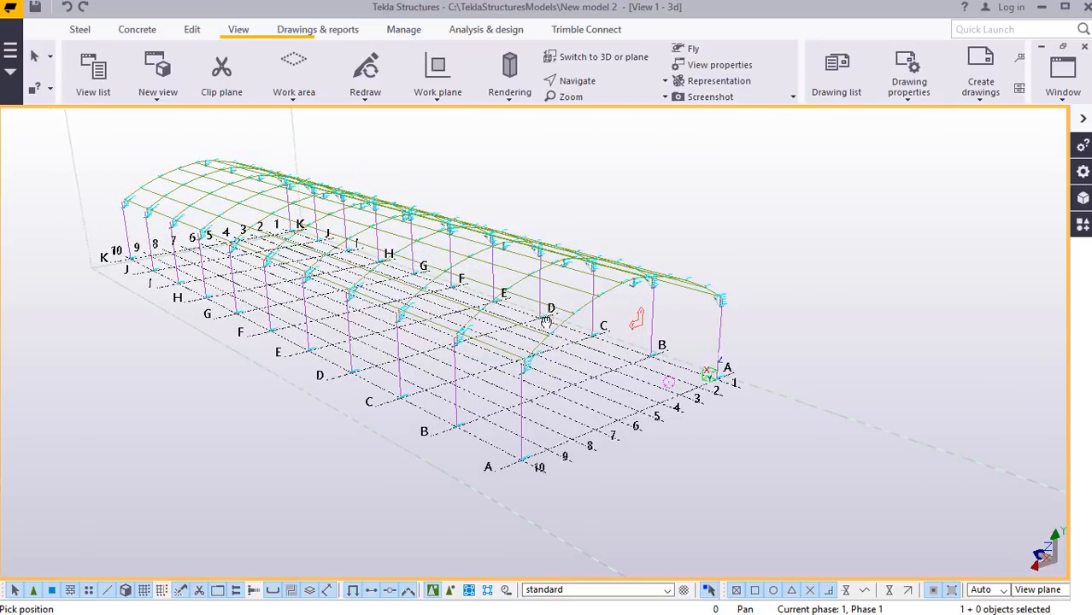
scroll(570, 312, "up", 5)
scroll(581, 309, "down", 6)
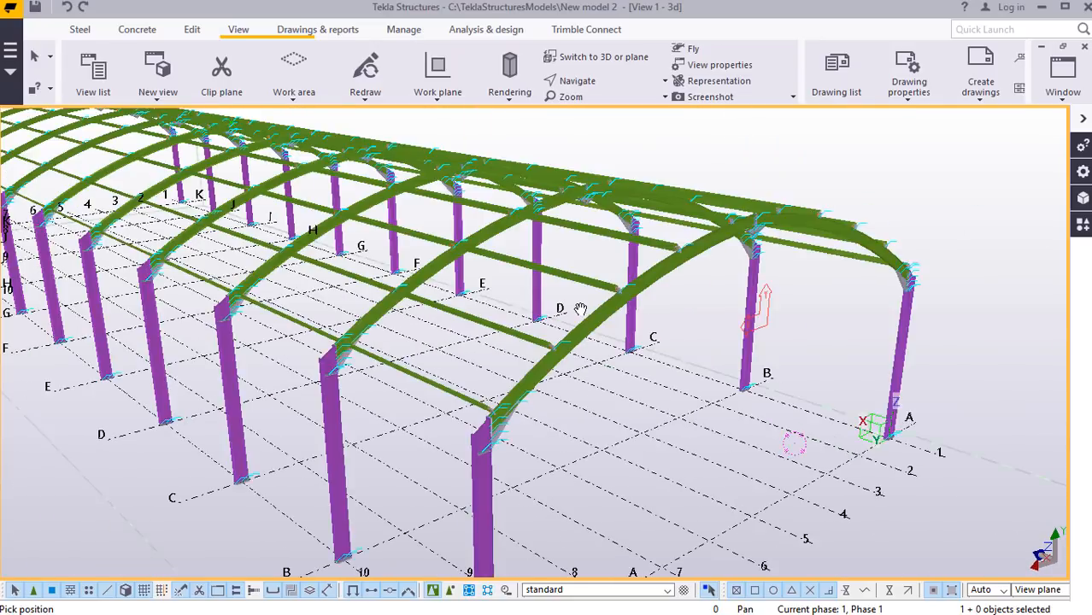
scroll(517, 260, "up", 5)
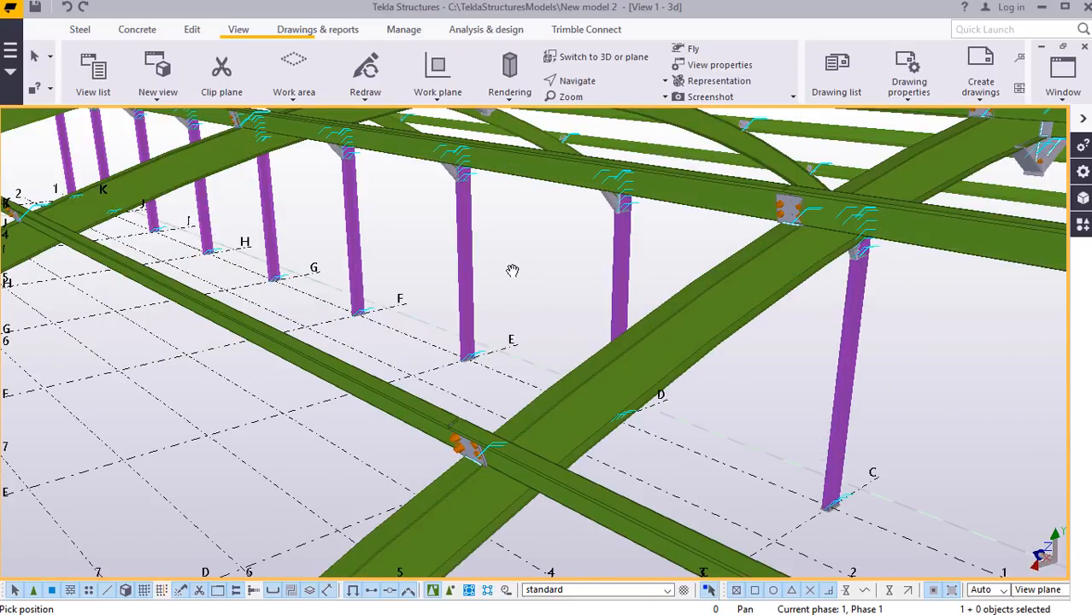
scroll(499, 287, "down", 6)
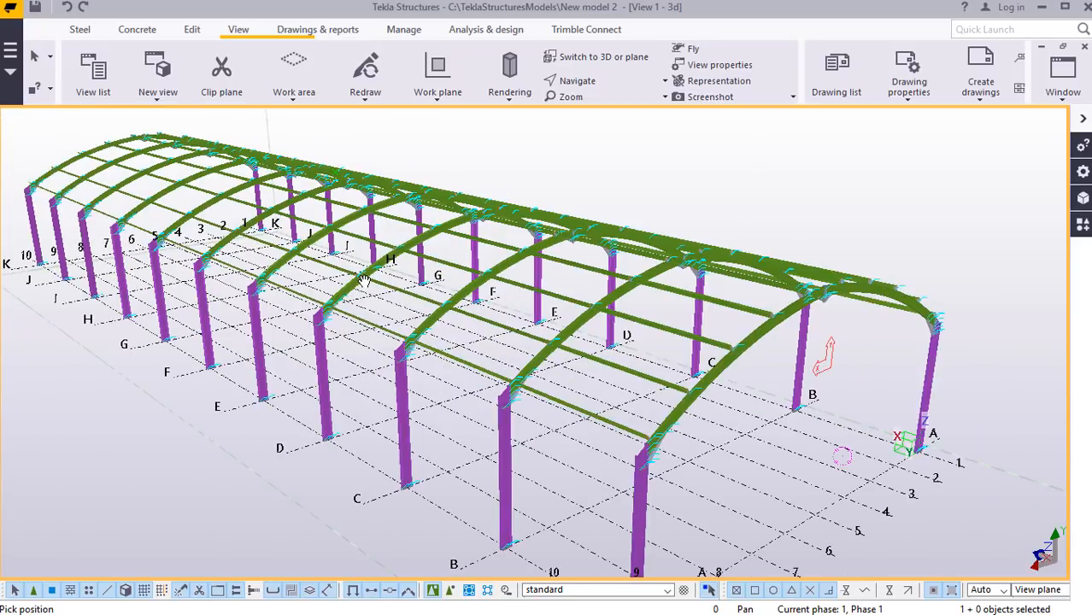
scroll(365, 280, "up", 5)
scroll(390, 286, "down", 5)
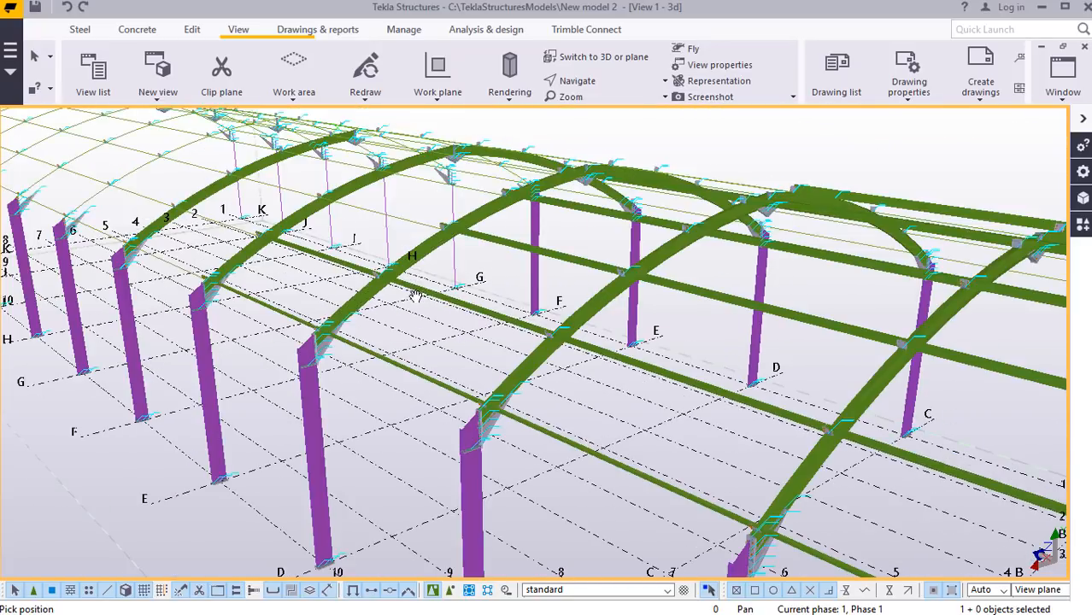
scroll(265, 291, "up", 2)
scroll(265, 290, "up", 4)
scroll(268, 289, "down", 3)
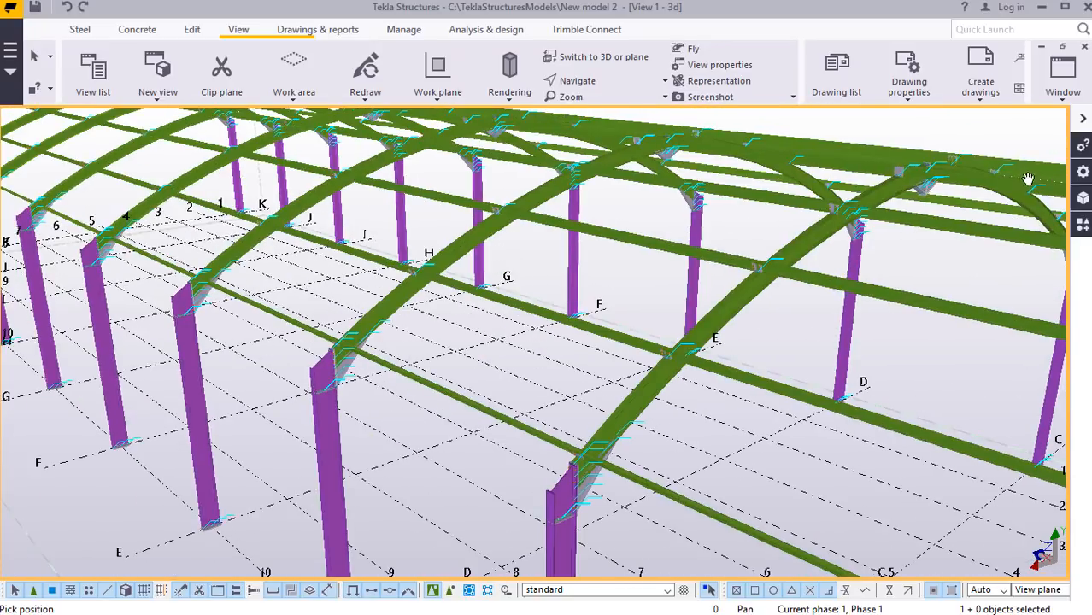
End the pan command and view the whole building from gridline A to K in perspective.
right_click(491, 294)
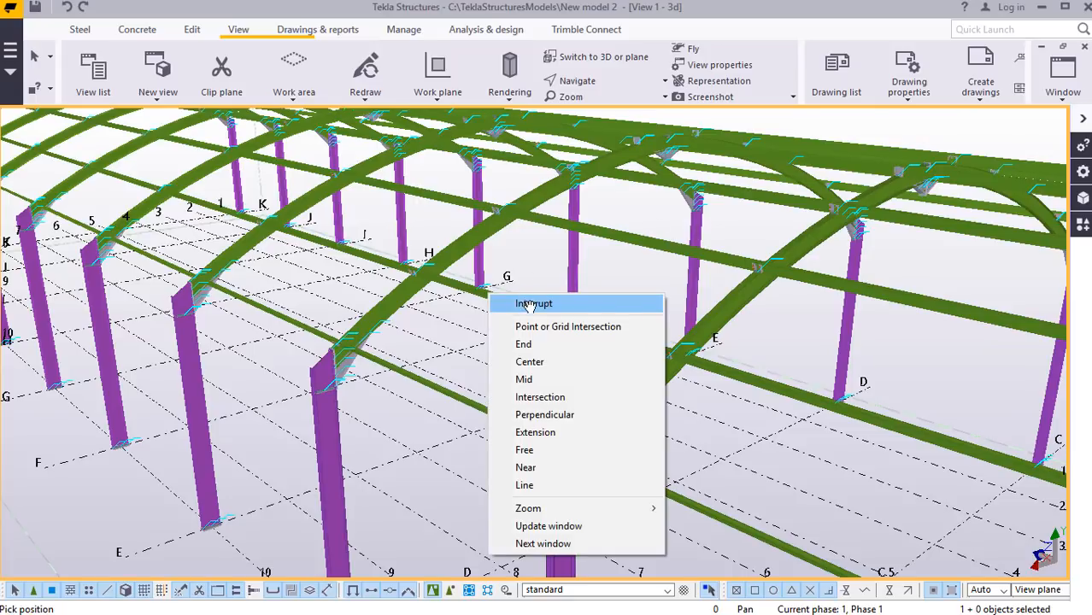
left_click(528, 305)
scroll(649, 427, "down", 5)
scroll(669, 441, "up", 4)
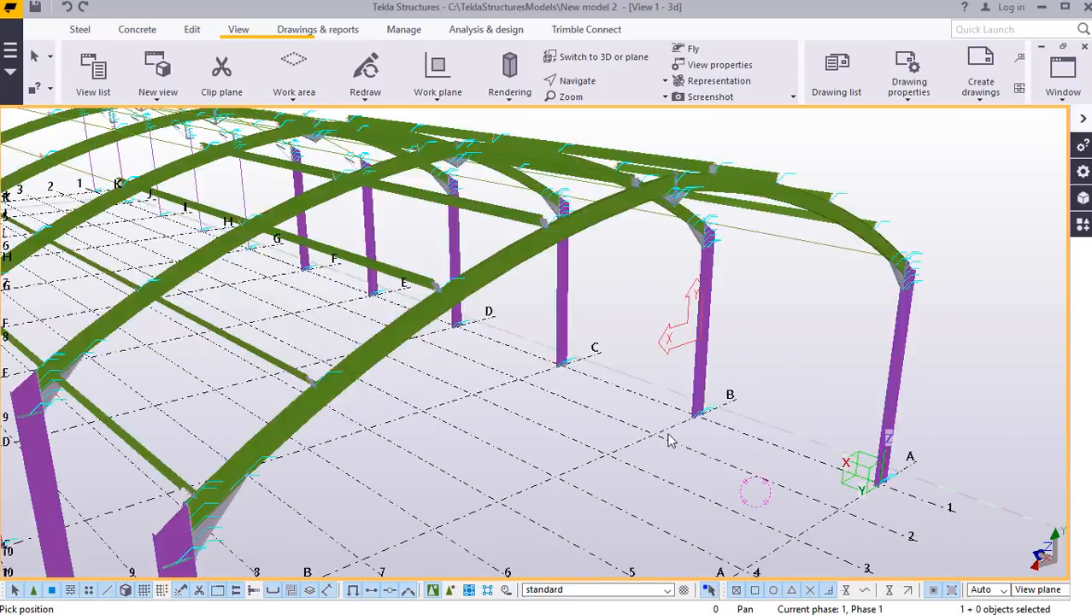
scroll(670, 440, "down", 6)
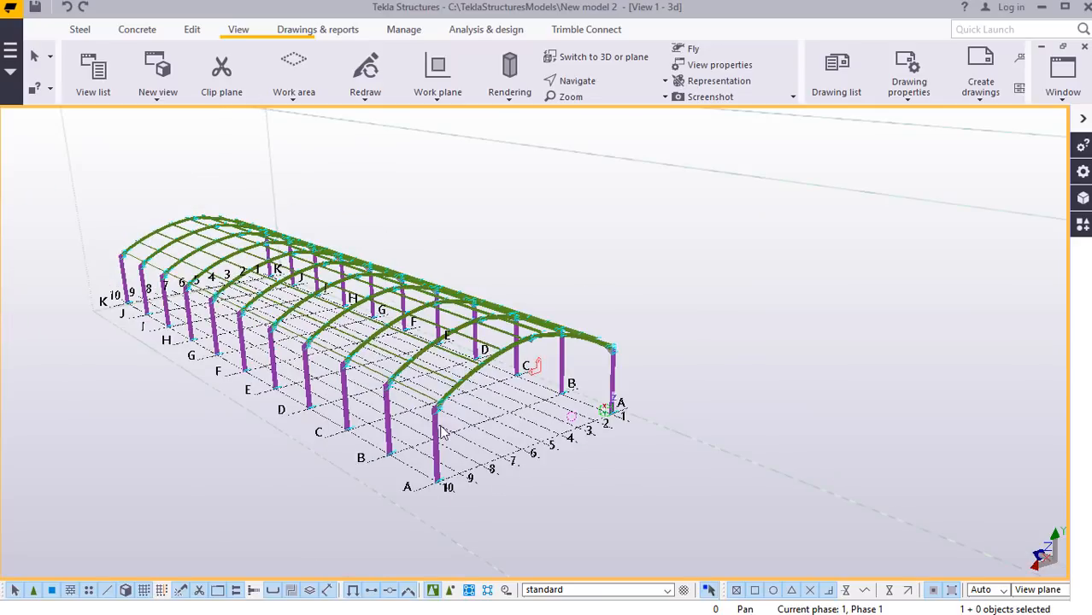